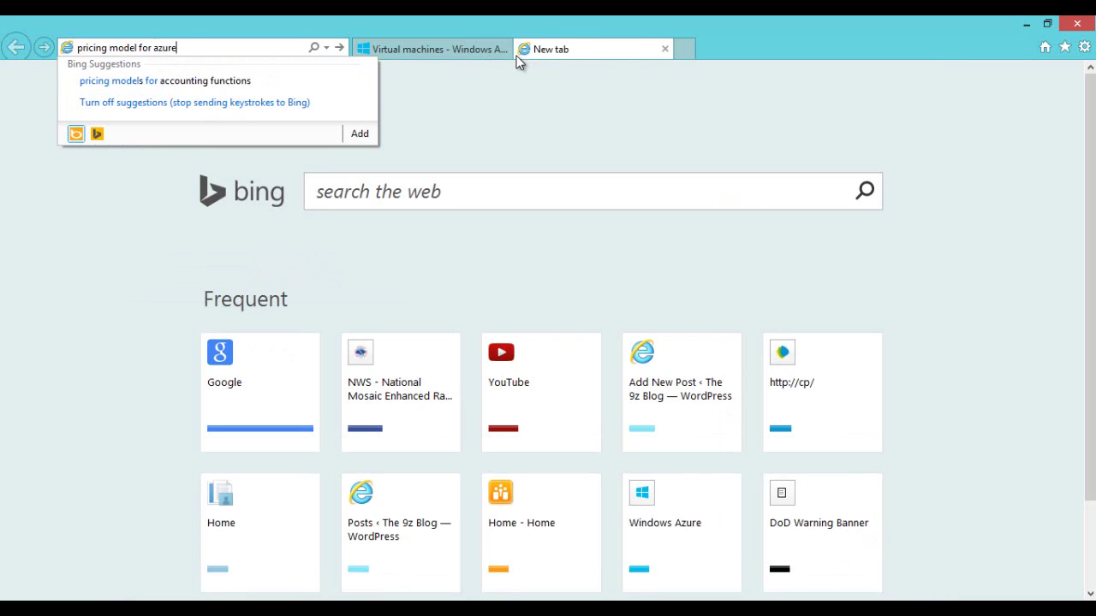
# Step: Search Bing for 'remoteapp' pricing and open the Pricing - RemoteApp page
pyautogui.write('remoteap')
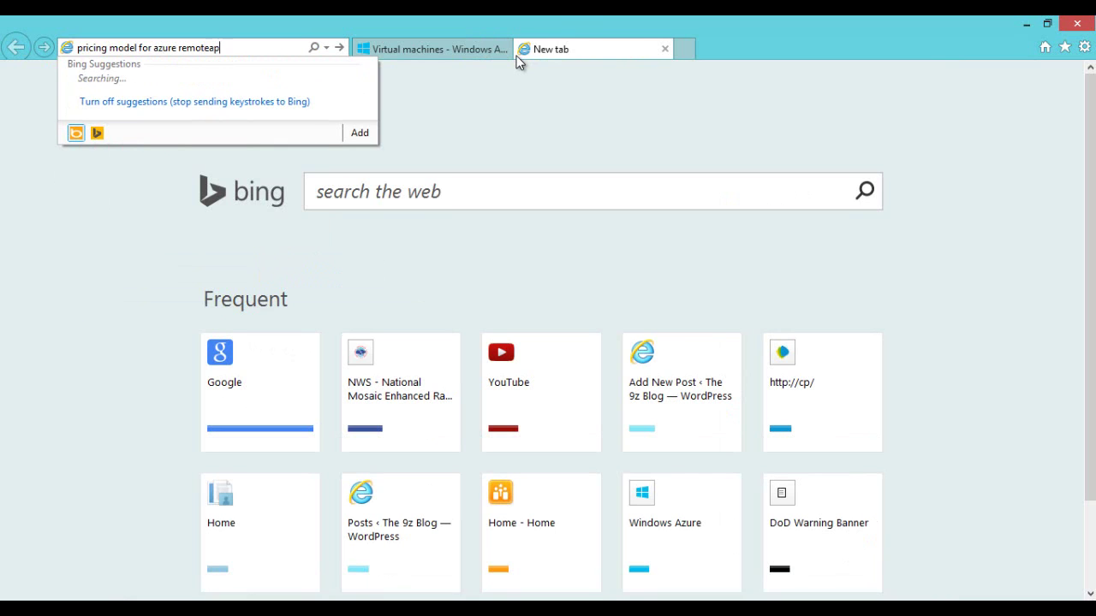
pyautogui.write('p')
pyautogui.press('Return')
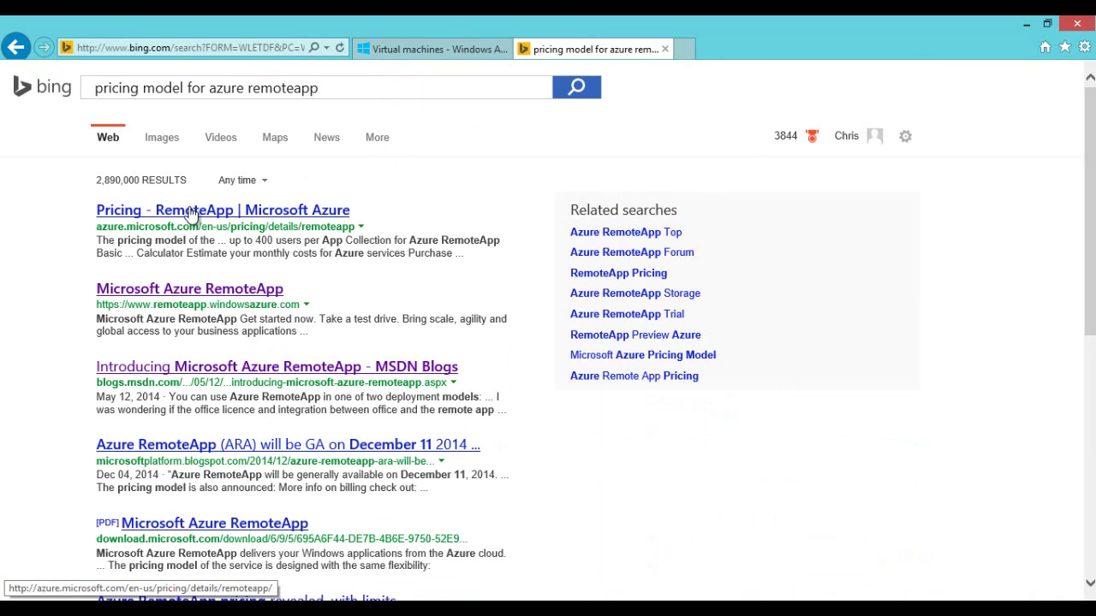
pyautogui.click(191, 213)
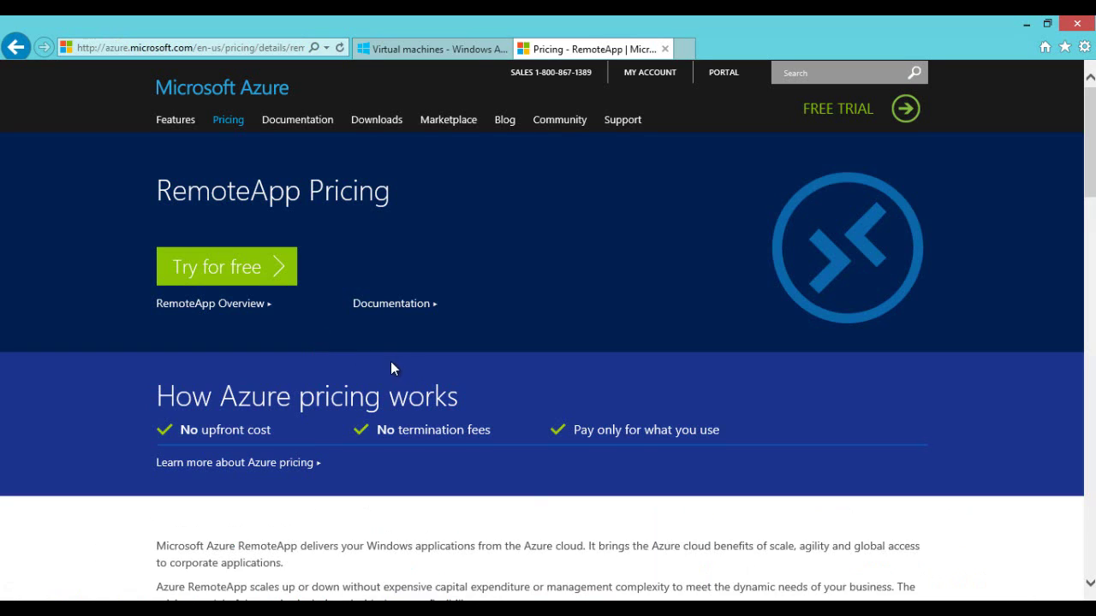
# Step: Highlight the Starting price row with the $10 Basic and $17 Basic capped prices
pyautogui.scroll(-5, 306, 367)
pyautogui.scroll(-3, 139, 305)
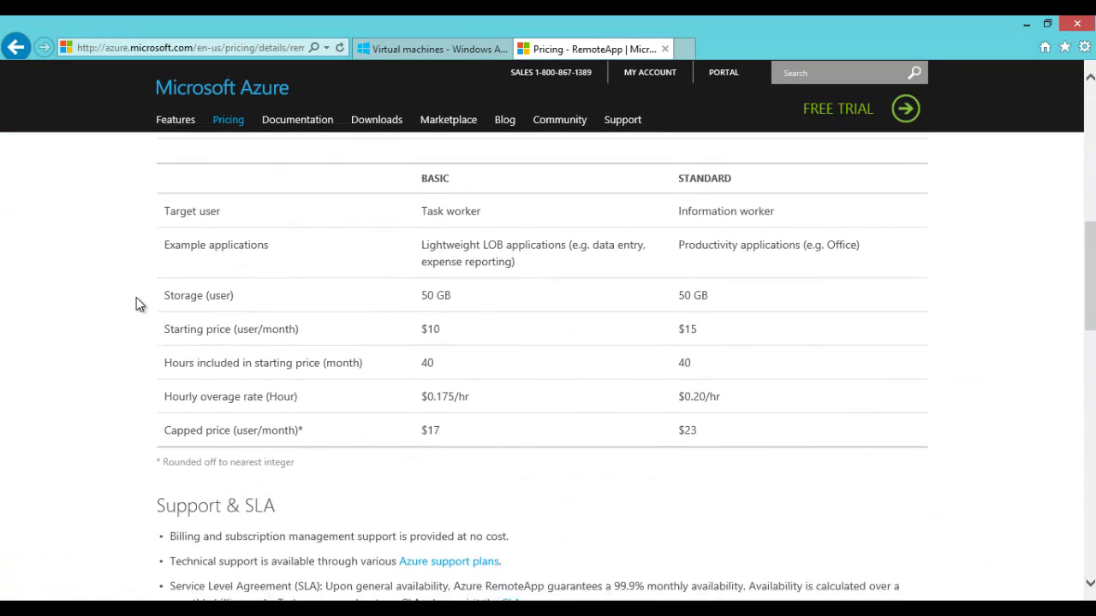
pyautogui.scroll(2, 136, 297)
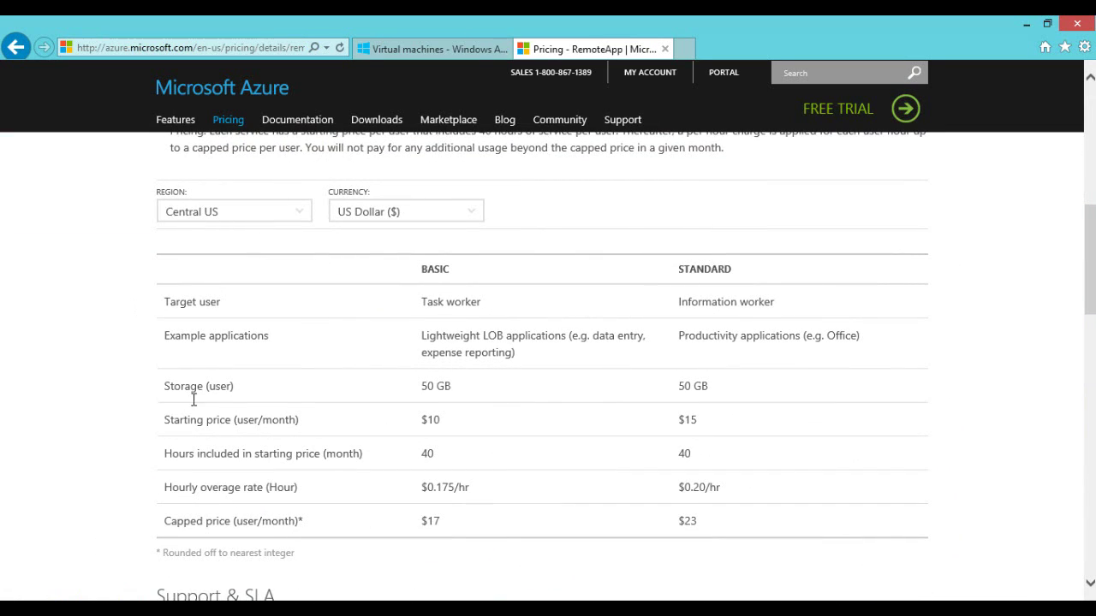
pyautogui.moveTo(166, 419); pyautogui.dragTo(299, 419)
pyautogui.moveTo(421, 420); pyautogui.dragTo(442, 420)
pyautogui.moveTo(442, 522); pyautogui.dragTo(428, 525)
pyautogui.moveTo(423, 520); pyautogui.dragTo(437, 520)
# Step: Highlight the $23 Standard capped price, then close the pricing page
pyautogui.click(444, 529)
pyautogui.moveTo(703, 524); pyautogui.dragTo(670, 526)
pyautogui.click(664, 49)
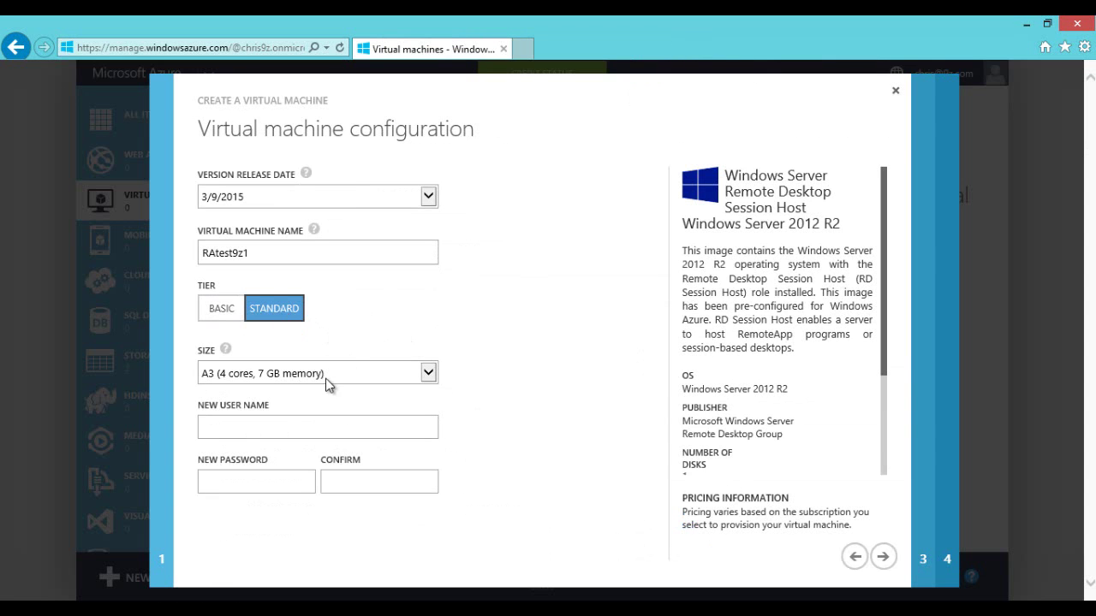
# Step: Enter the admin user name and a confirmed password for RAtest9z1, then continue
pyautogui.click(318, 430)
pyautogui.write('********')
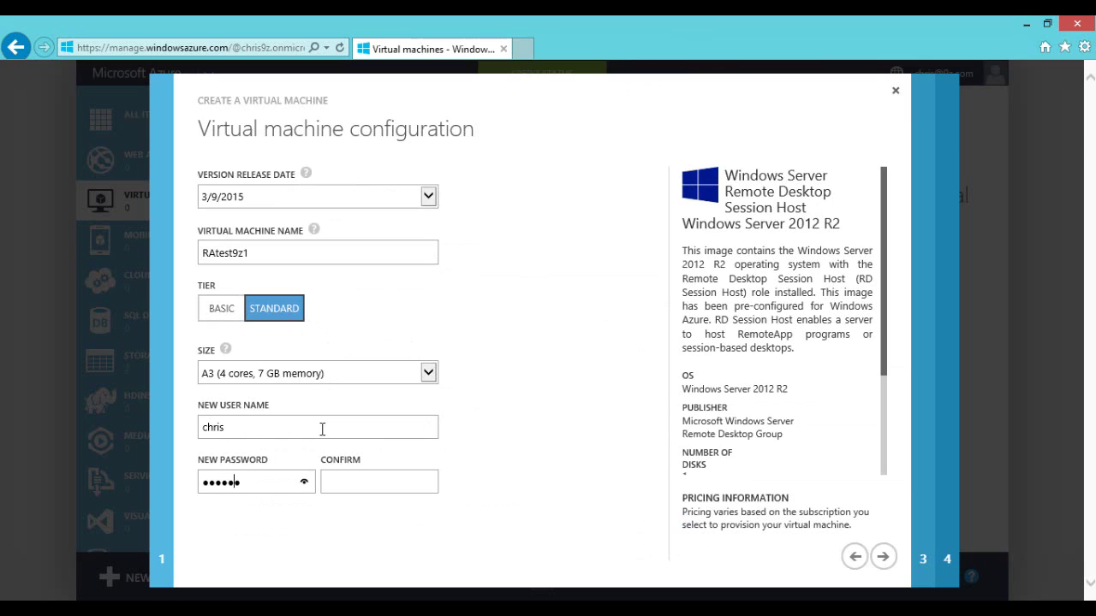
pyautogui.write('*')
pyautogui.press('Tab')
pyautogui.write('*')
pyautogui.click(883, 558)
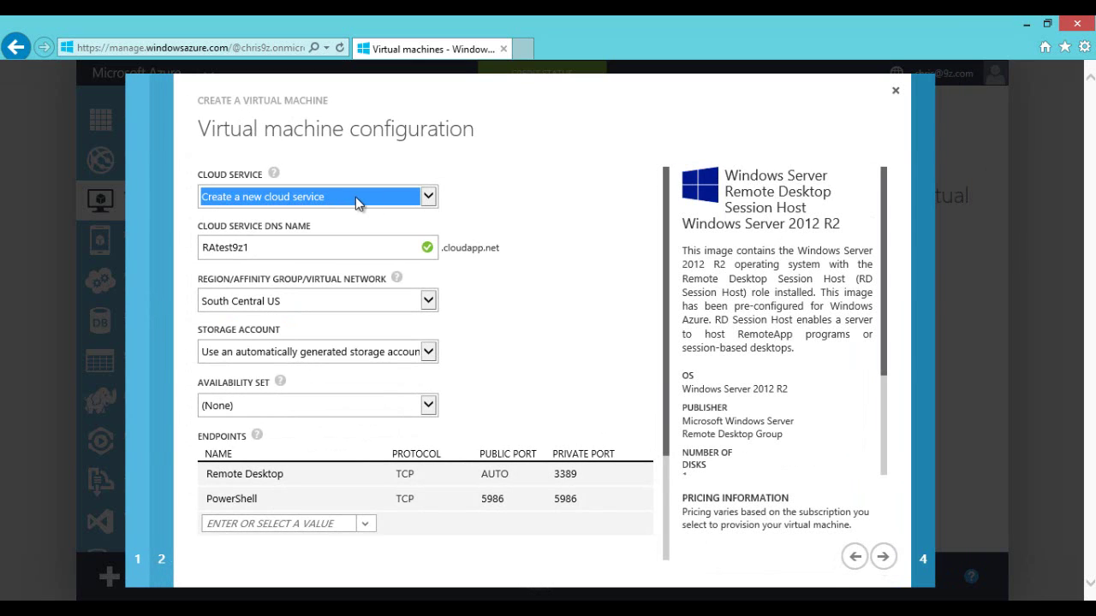
# Step: Review the cloud service, DNS name and storage account, keeping Availability Set at (None)
pyautogui.click(431, 198)
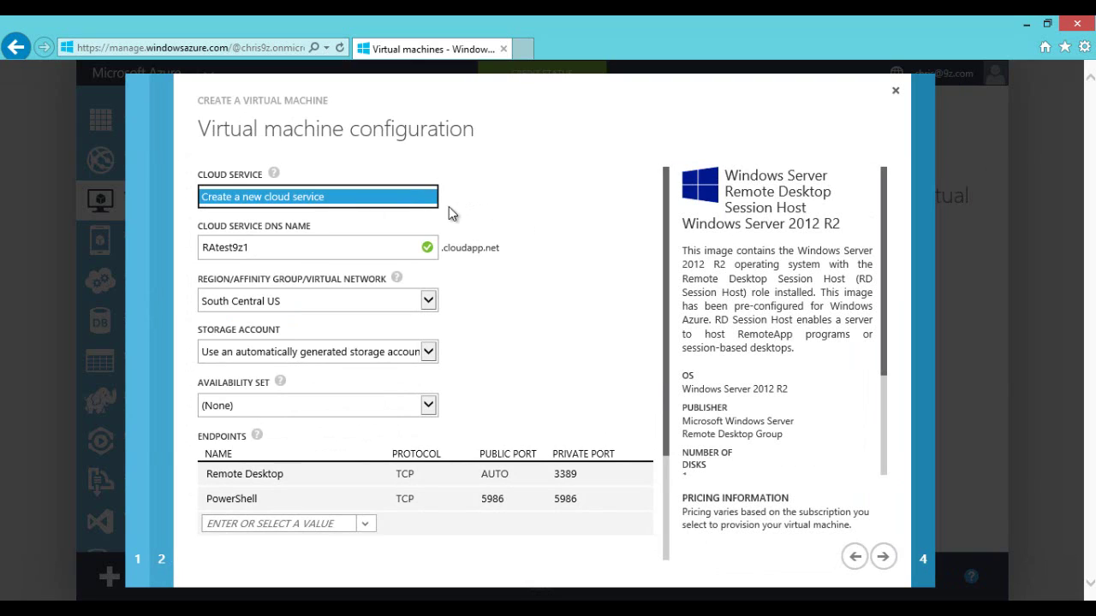
pyautogui.click(328, 243)
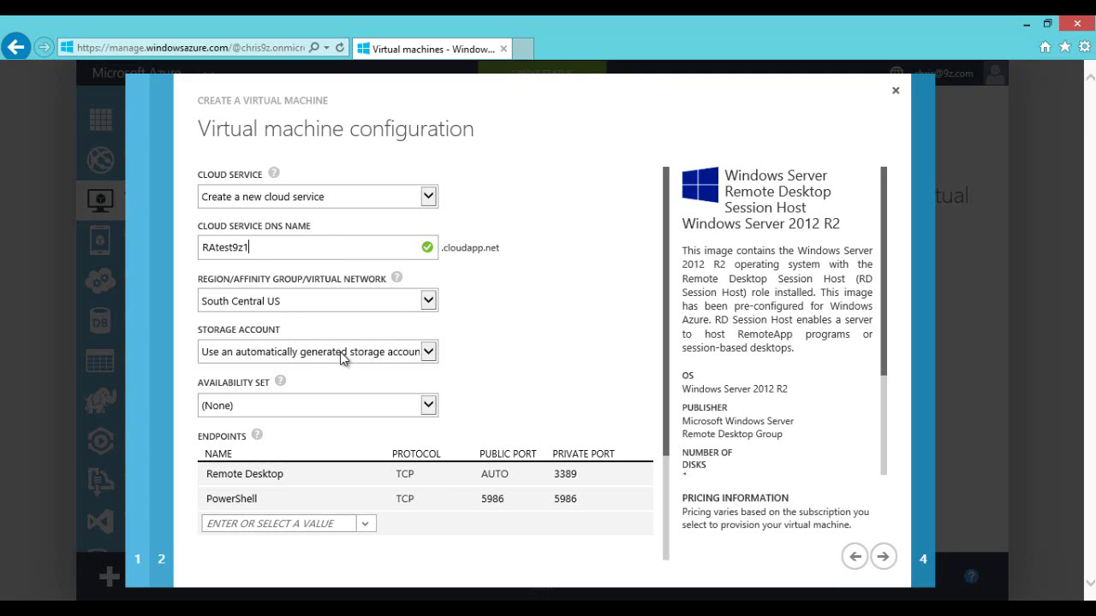
pyautogui.click(431, 352)
pyautogui.click(494, 359)
pyautogui.click(428, 407)
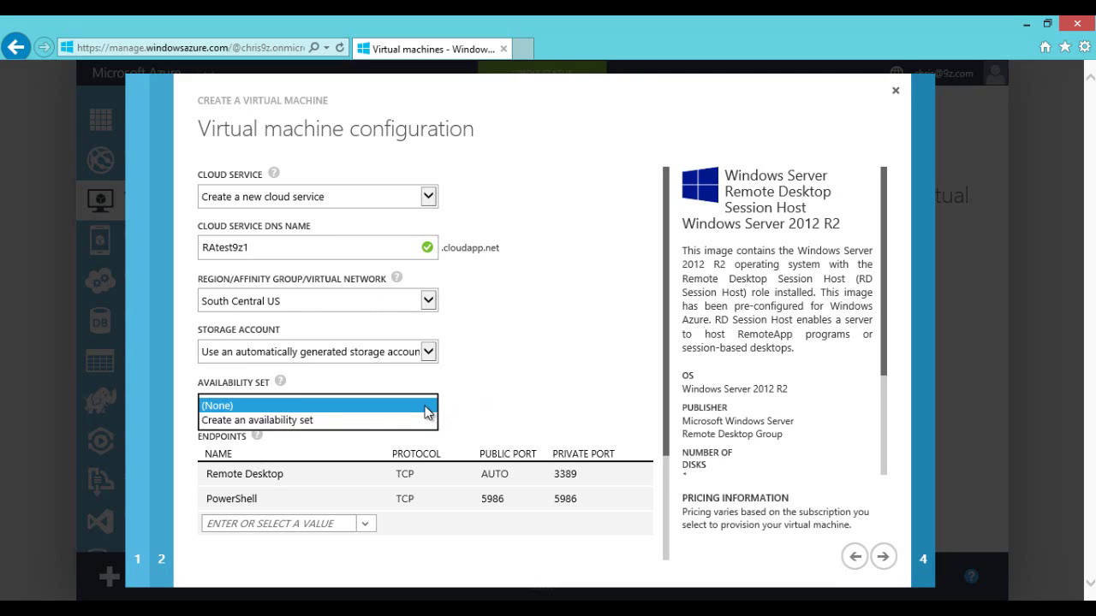
pyautogui.click(344, 404)
# Step: Check the Remote Desktop endpoint ports and continue to the agent and extensions step
pyautogui.click(487, 391)
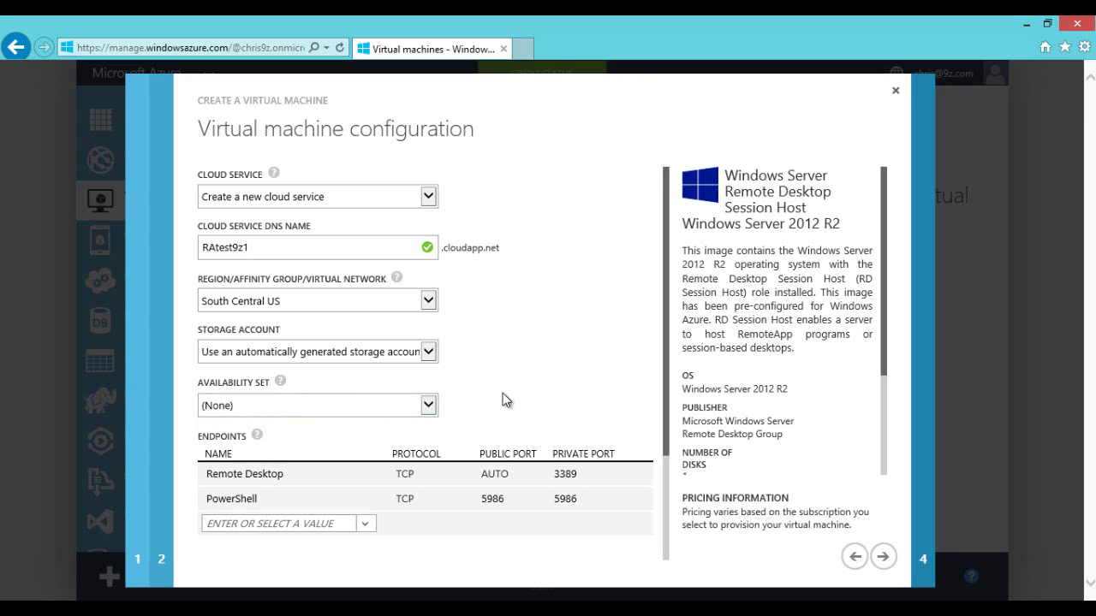
pyautogui.moveTo(257, 475)
pyautogui.click(586, 476)
pyautogui.moveTo(530, 500)
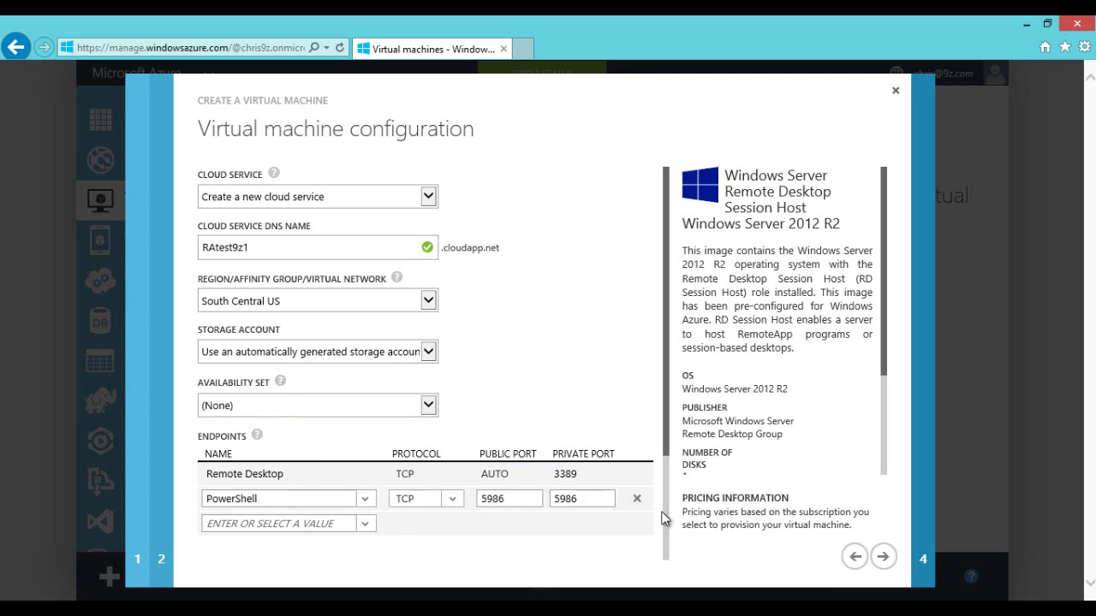
pyautogui.click(878, 558)
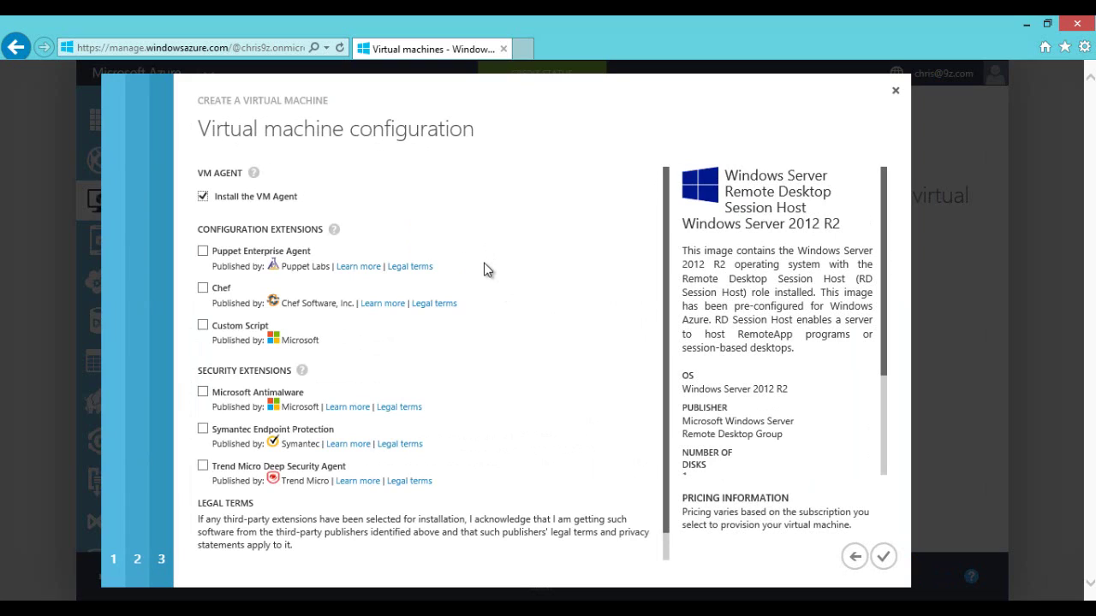
# Step: Leave Microsoft Antimalware off and the VM Agent installed, then create RAtest9z1
pyautogui.click(202, 393)
pyautogui.click(203, 393)
pyautogui.click(883, 559)
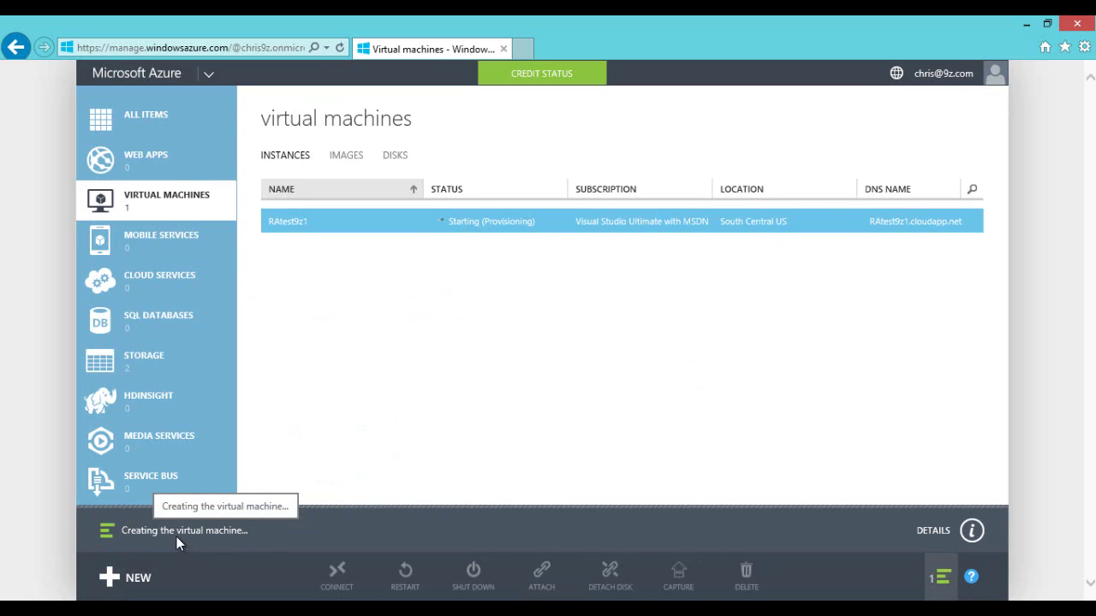
# Step: Show the RAtest9z1 creation details and wait for it to reach Running
pyautogui.click(973, 532)
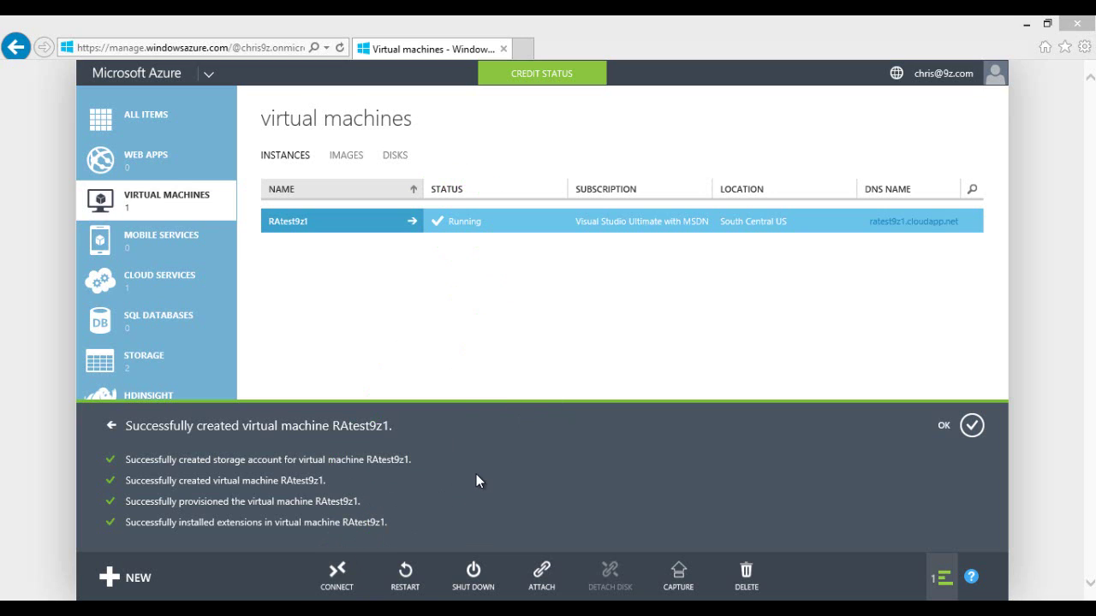
# Step: Dismiss the creation notice and download RAtest9z1's remote desktop file using Save as
pyautogui.click(971, 425)
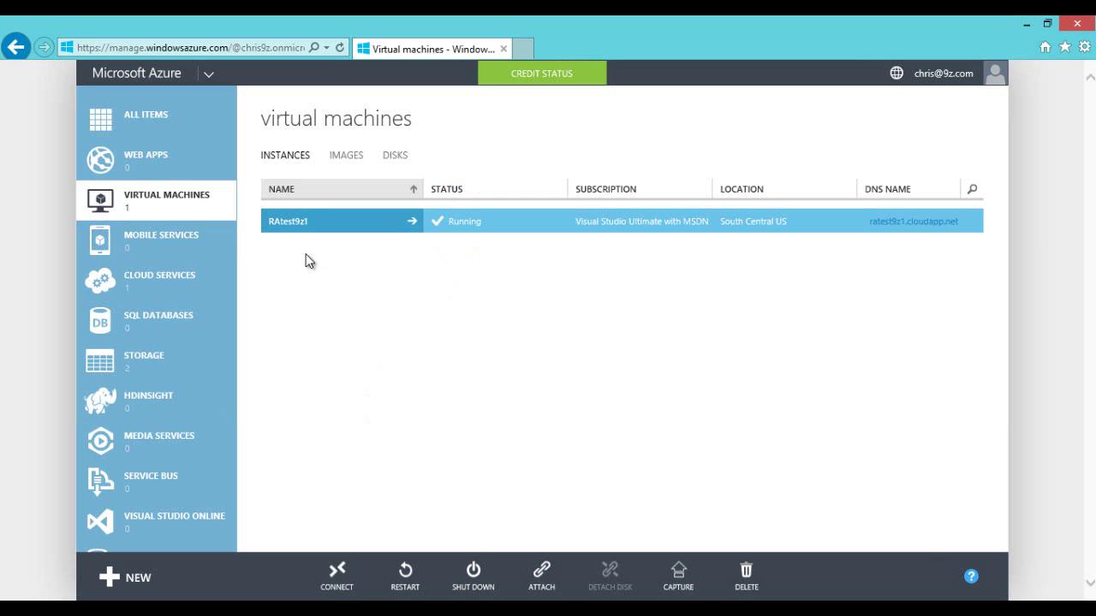
pyautogui.click(336, 572)
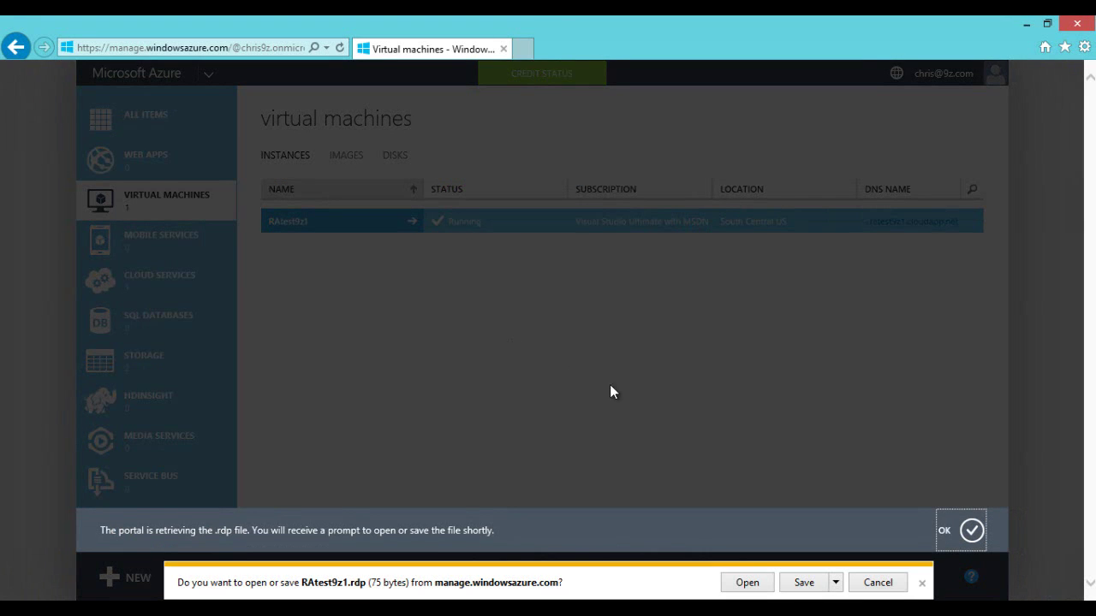
pyautogui.click(834, 582)
pyautogui.click(879, 564)
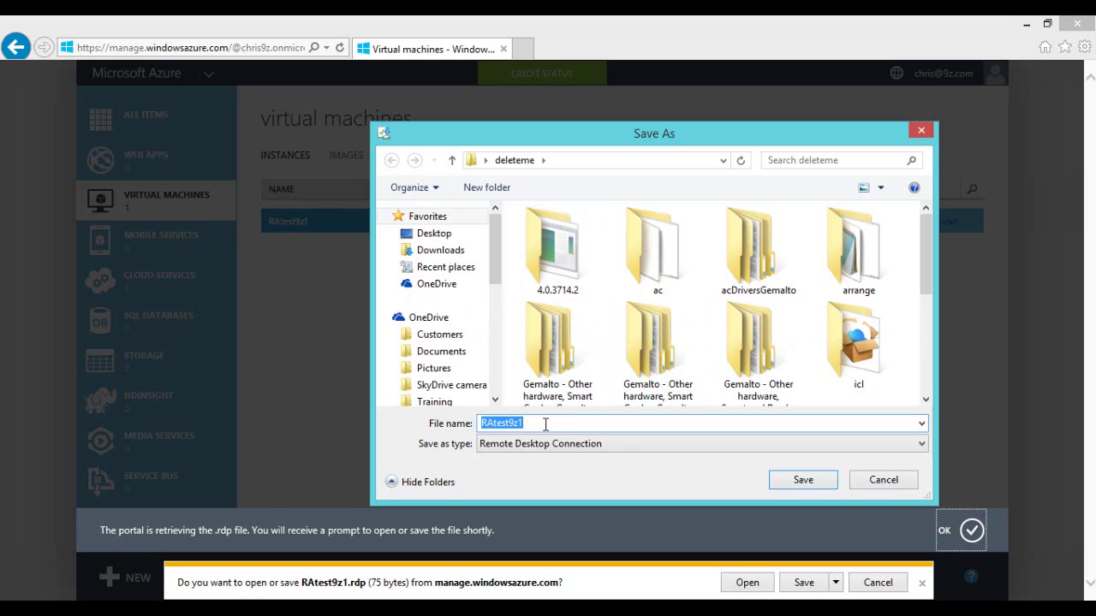
# Step: Save RAtest9z1.rdp into a new 'demo' folder and open that folder
pyautogui.click(485, 187)
pyautogui.write('demo')
pyautogui.press('Return')
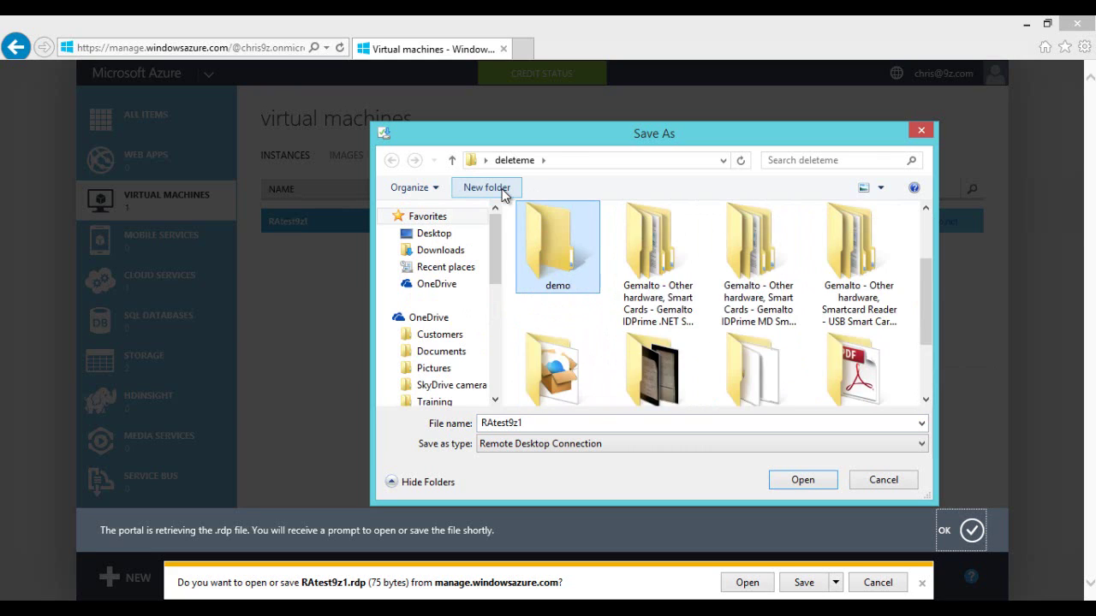
pyautogui.press('Return')
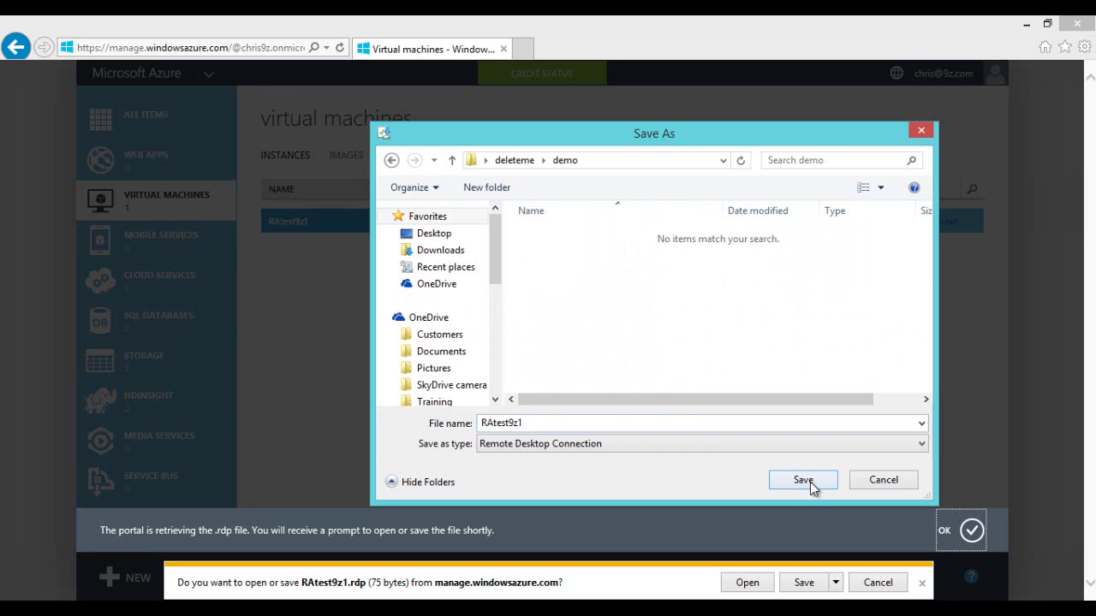
pyautogui.click(801, 477)
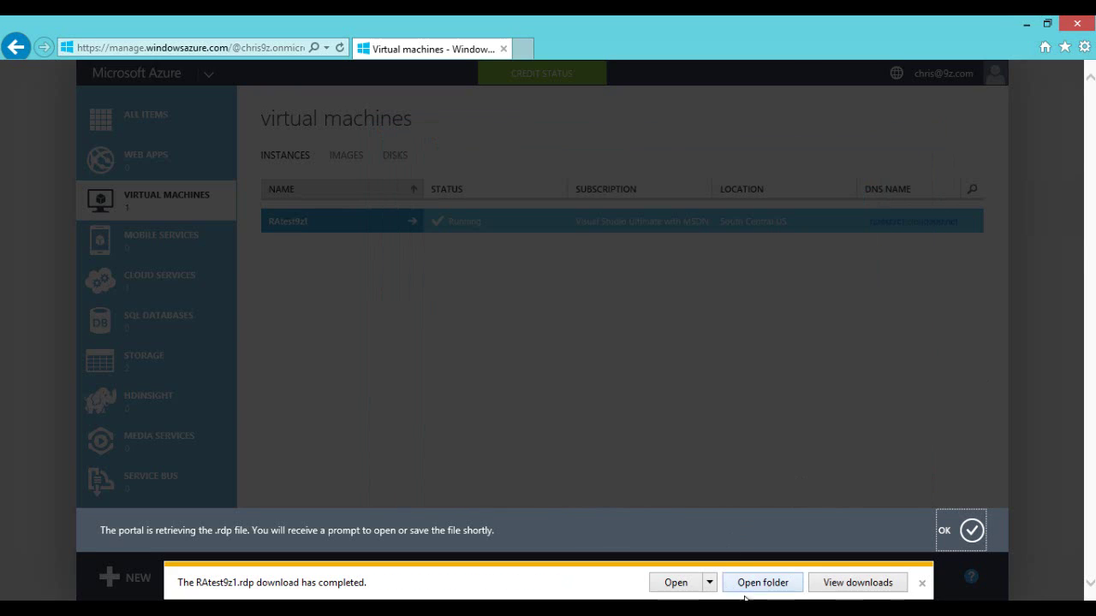
pyautogui.click(751, 582)
pyautogui.rightClick(200, 194)
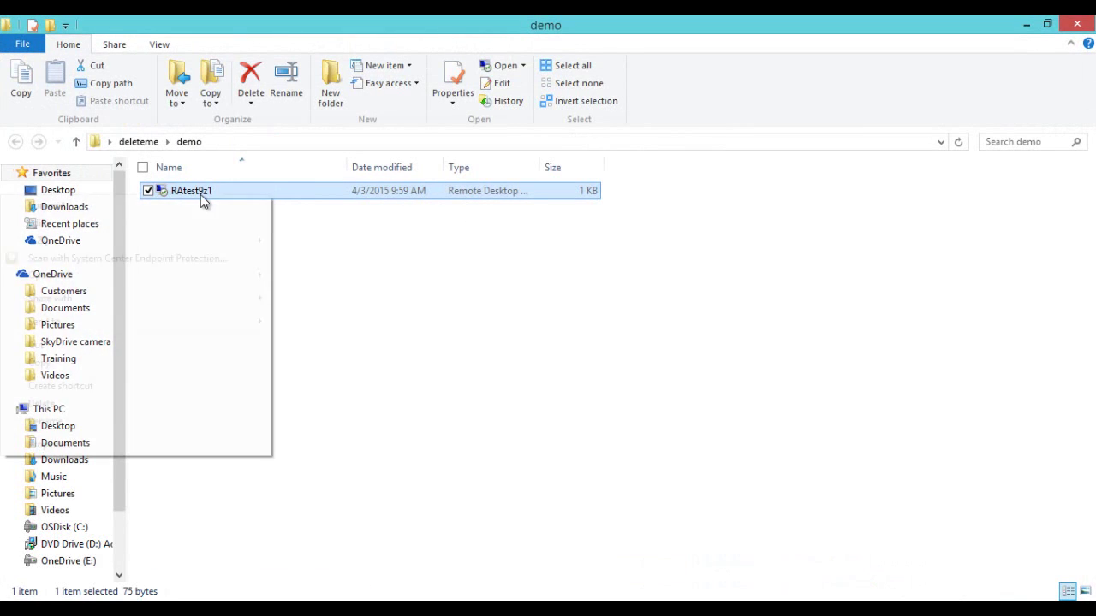
# Step: Edit the RAtest9z1 connection and shrink the display to 1024 by 768
pyautogui.click(150, 223)
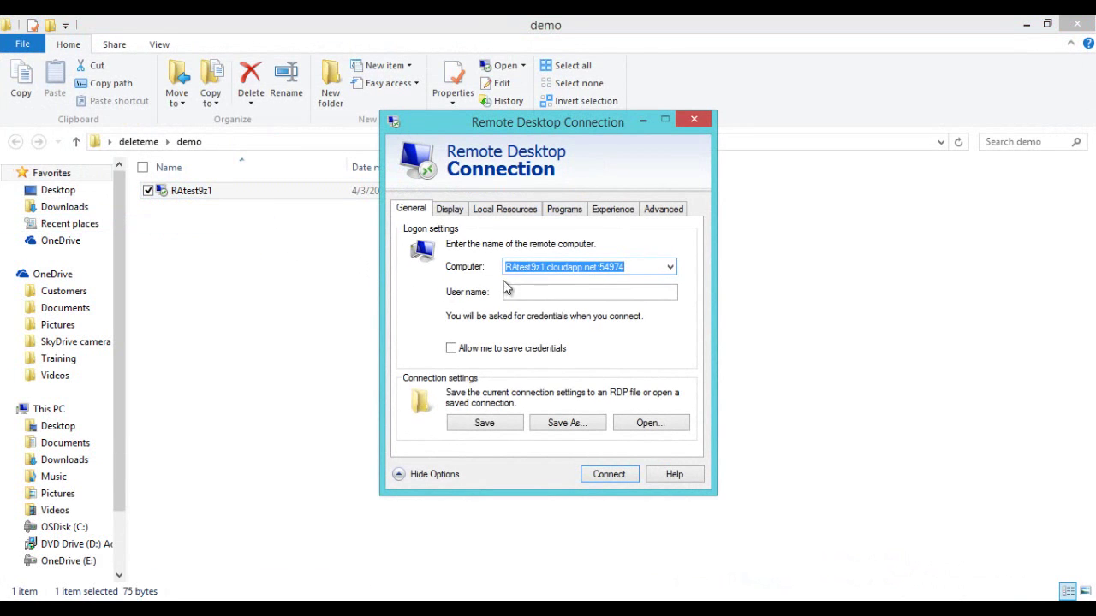
pyautogui.click(451, 211)
pyautogui.moveTo(567, 276); pyautogui.dragTo(508, 280)
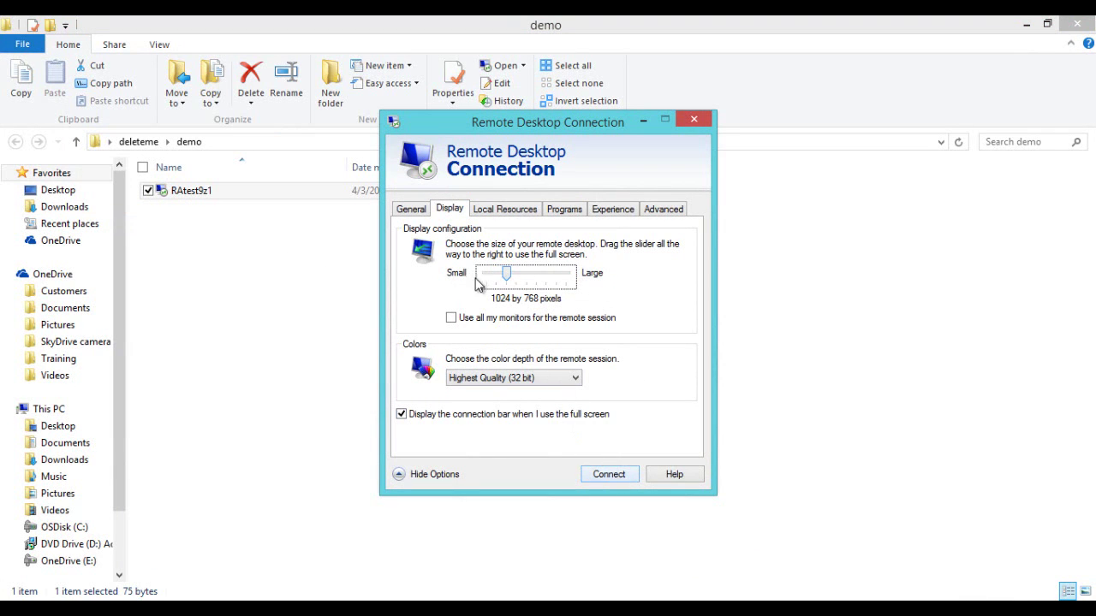
# Step: Enter the local account user name on General and connect
pyautogui.click(409, 209)
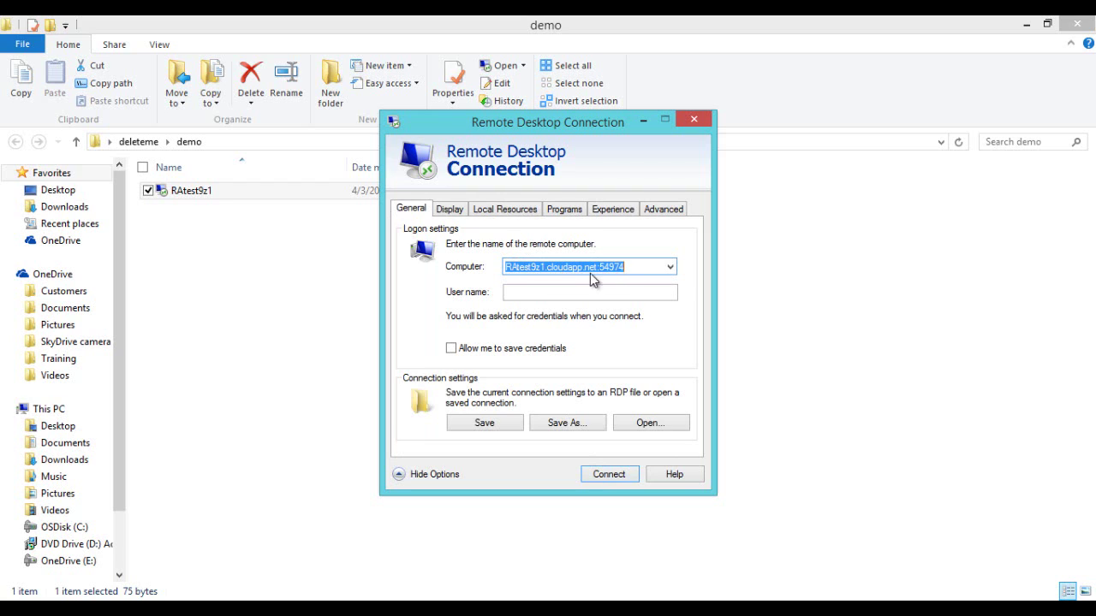
pyautogui.click(551, 292)
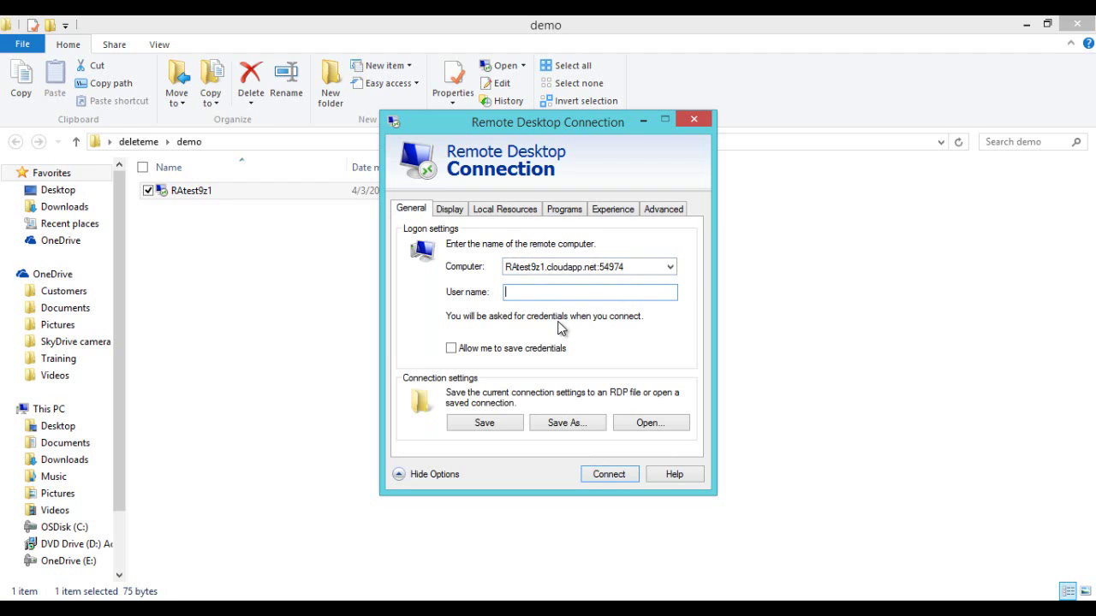
pyautogui.write('.\\chris')
pyautogui.click(626, 474)
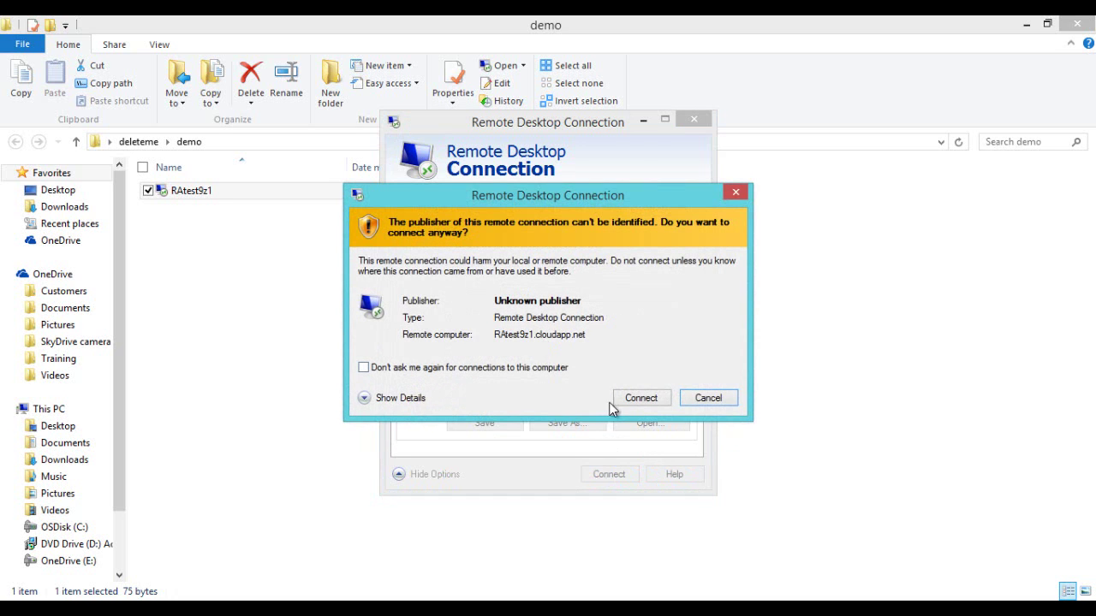
# Step: Accept the warnings, sign in with the account password, and decline network discovery
pyautogui.click(641, 398)
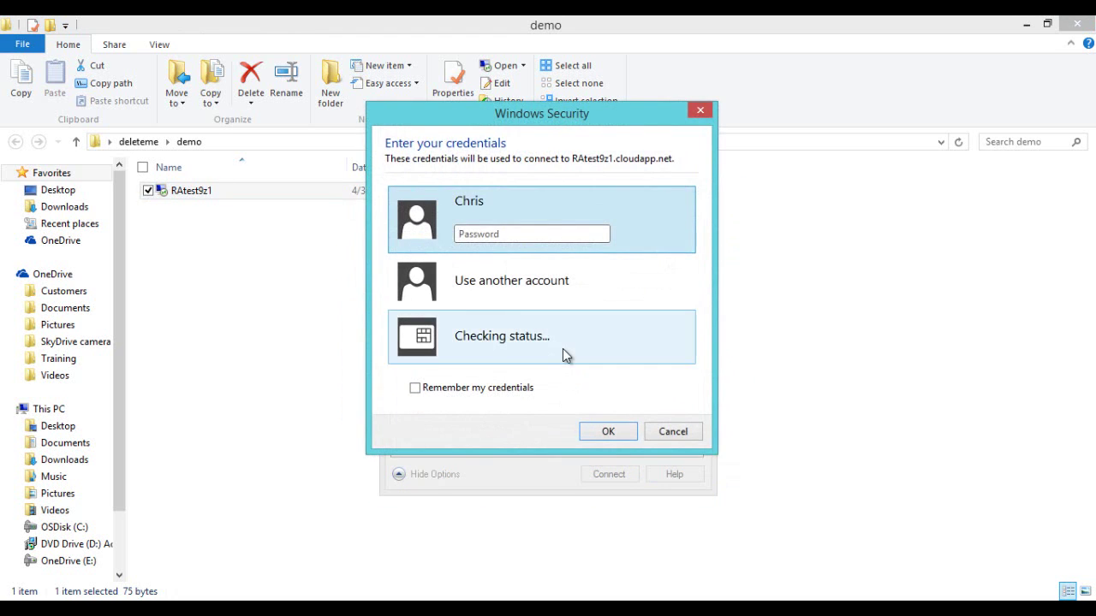
pyautogui.write('•••••••••')
pyautogui.click(607, 432)
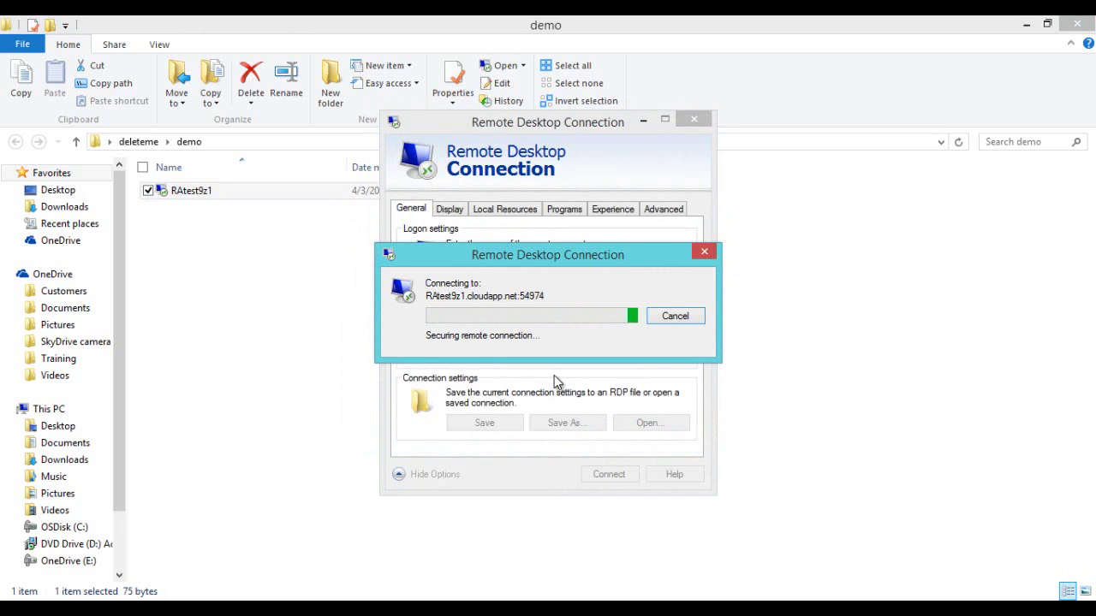
pyautogui.click(597, 441)
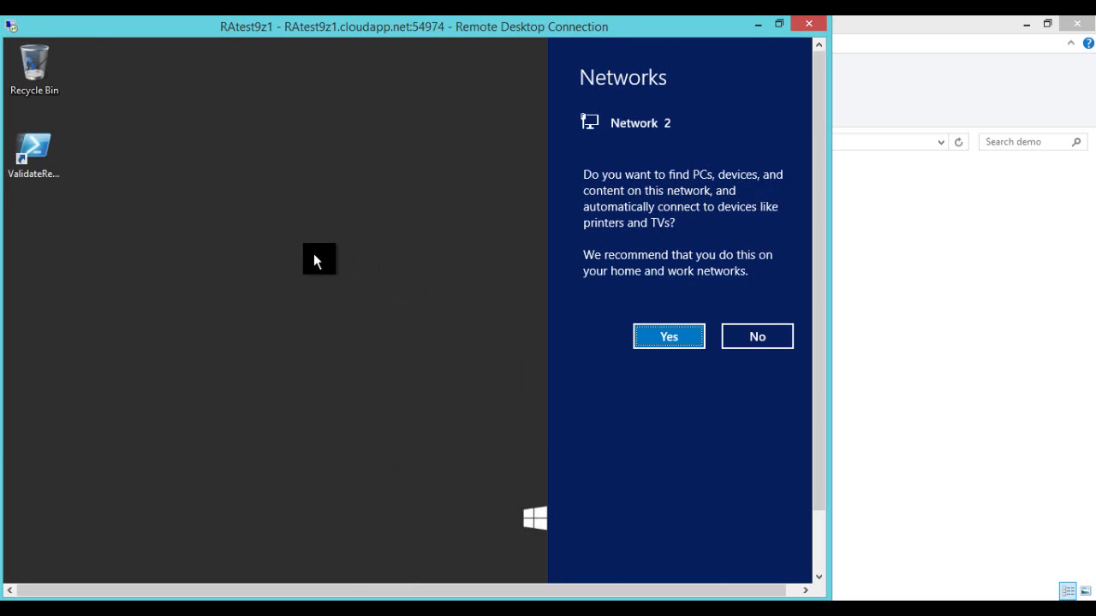
pyautogui.click(735, 335)
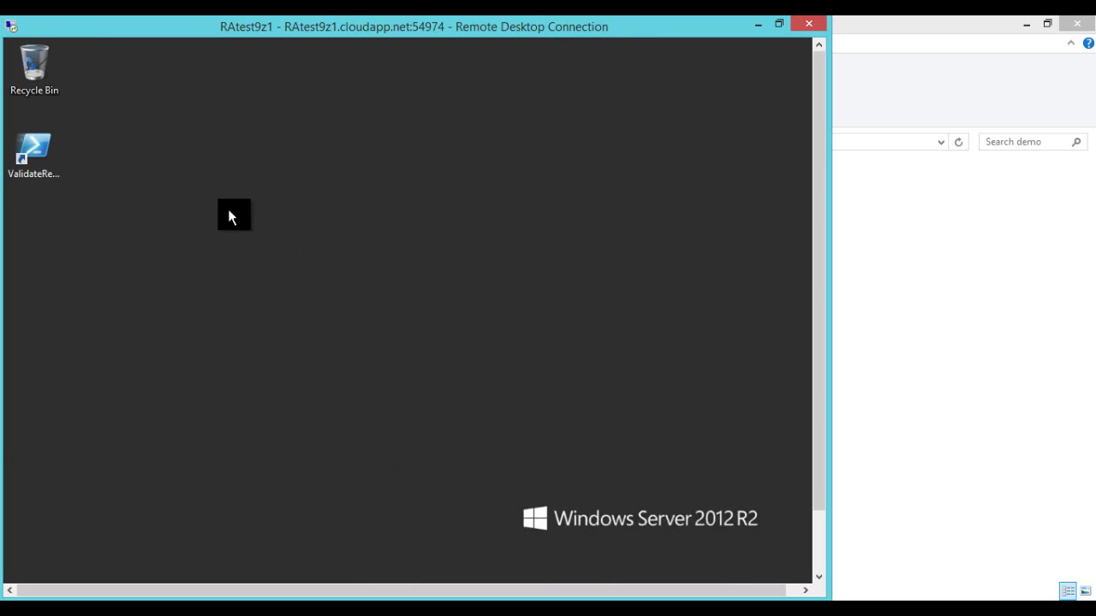
# Step: Run the ValidateRemoteAppImage shortcut and close its console once the image passes
pyautogui.click(34, 149)
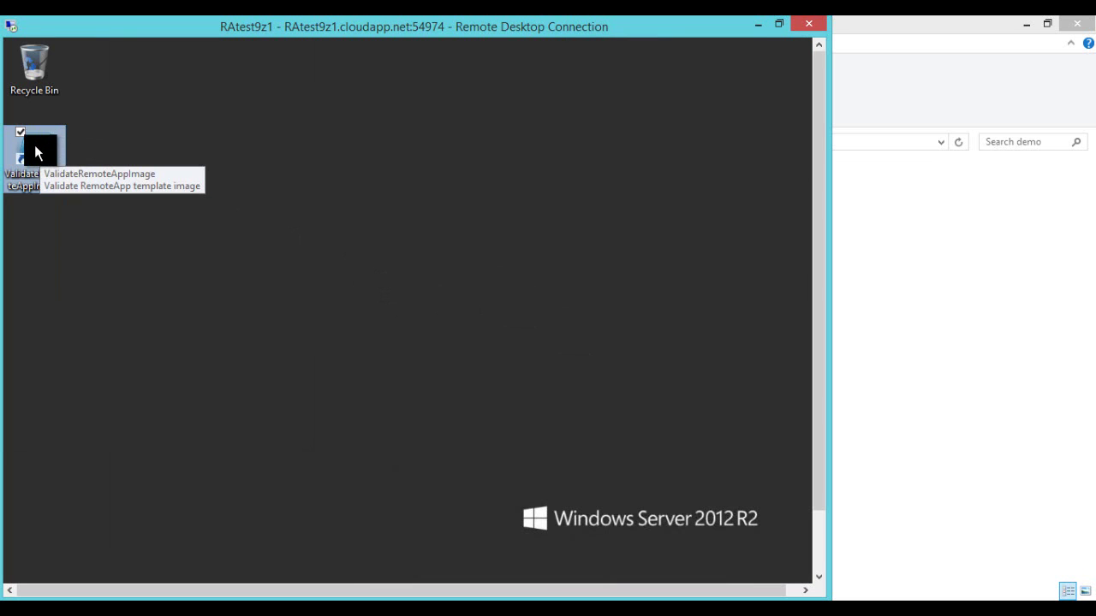
pyautogui.doubleClick(40, 160)
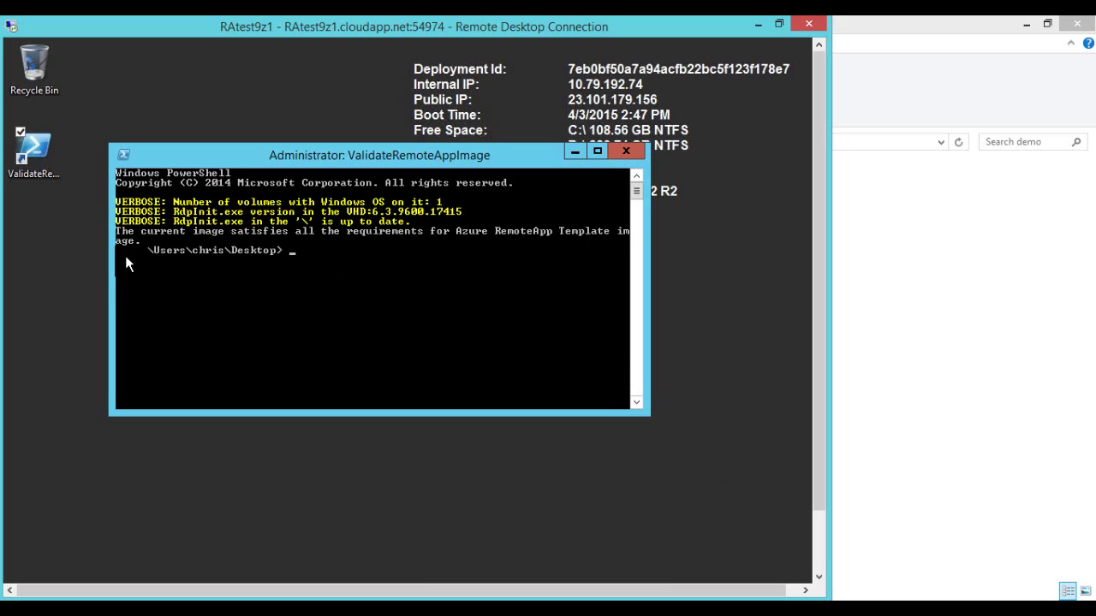
pyautogui.click(623, 152)
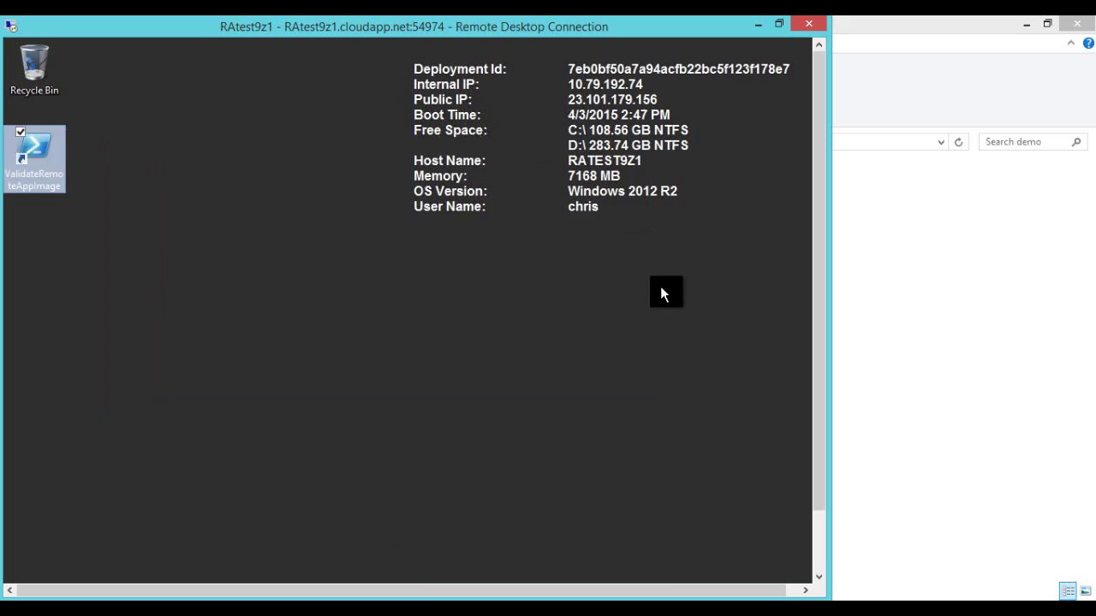
# Step: Launch Computer Management from the Start button's right-click menu on RAtest9z1
pyautogui.moveTo(814, 230); pyautogui.dragTo(810, 310)
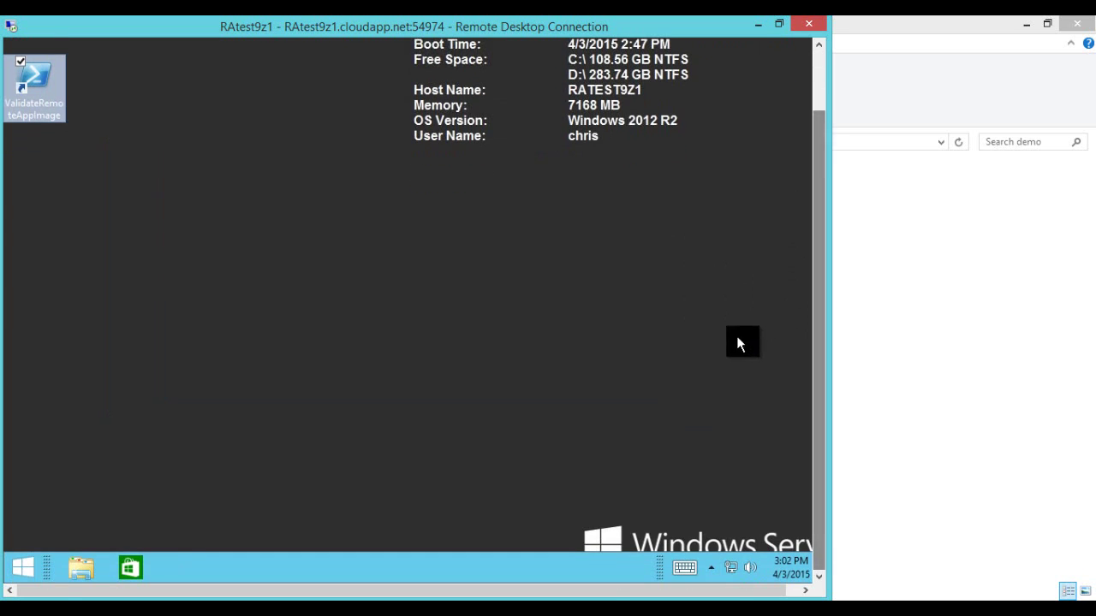
pyautogui.click(707, 569)
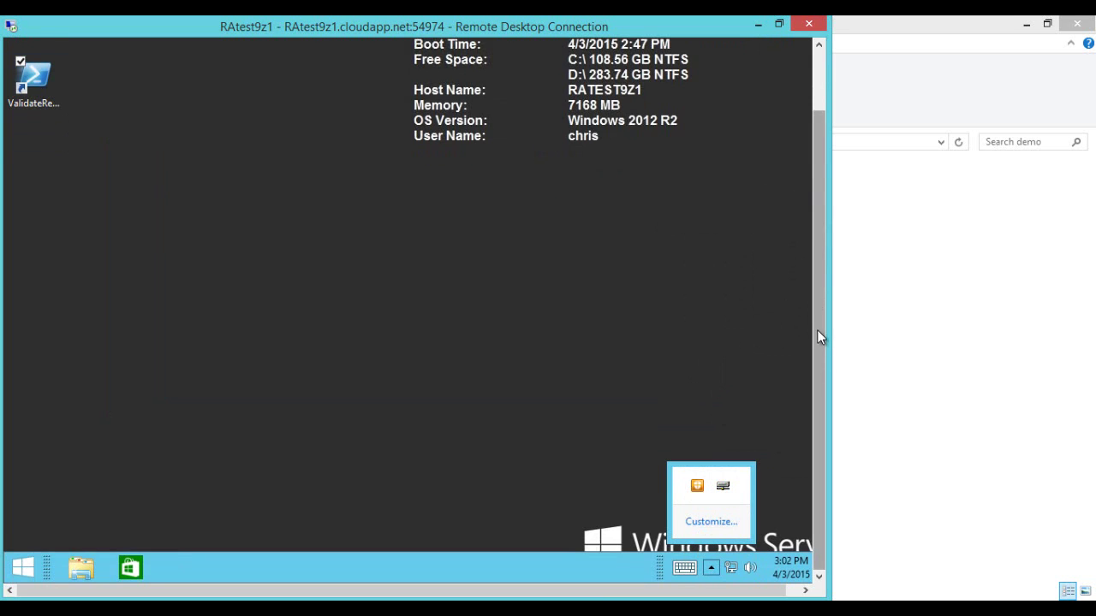
pyautogui.moveTo(817, 336); pyautogui.dragTo(808, 240)
pyautogui.click(425, 266)
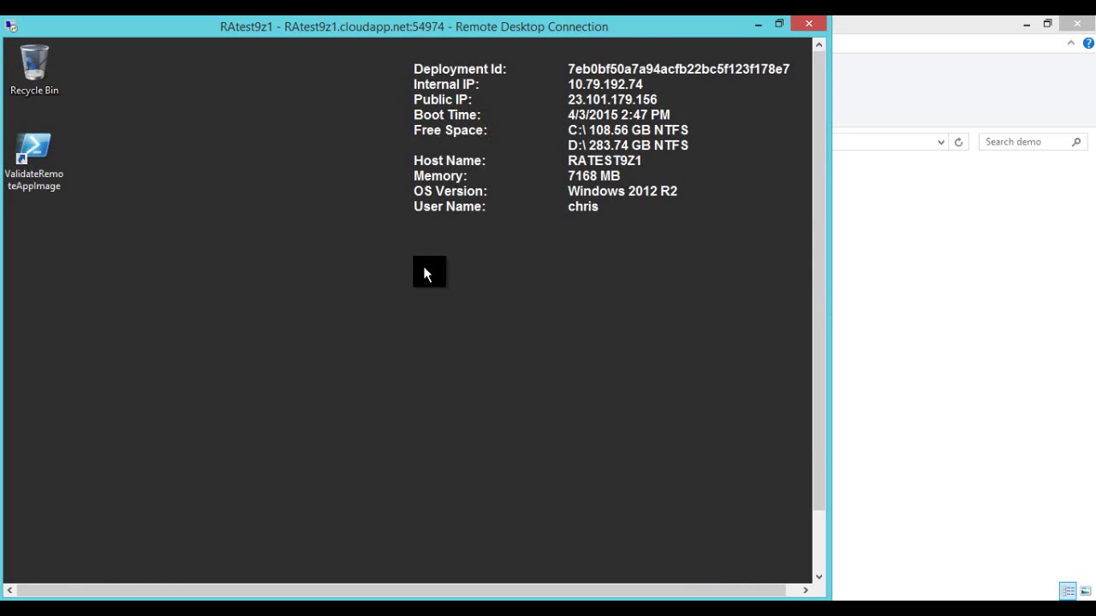
pyautogui.moveTo(819, 296); pyautogui.dragTo(813, 380)
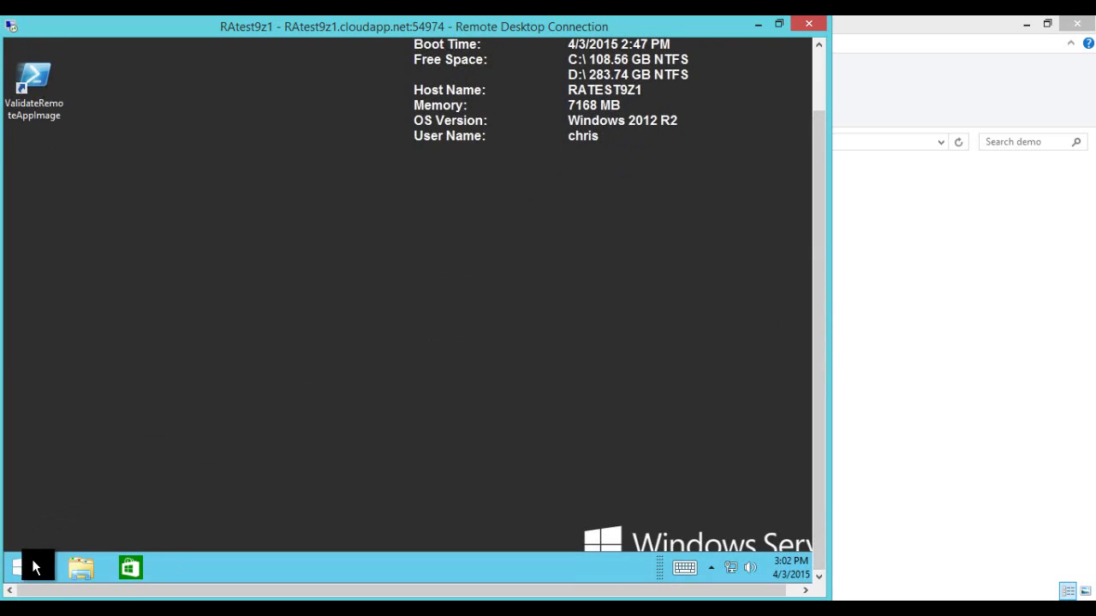
pyautogui.rightClick(31, 568)
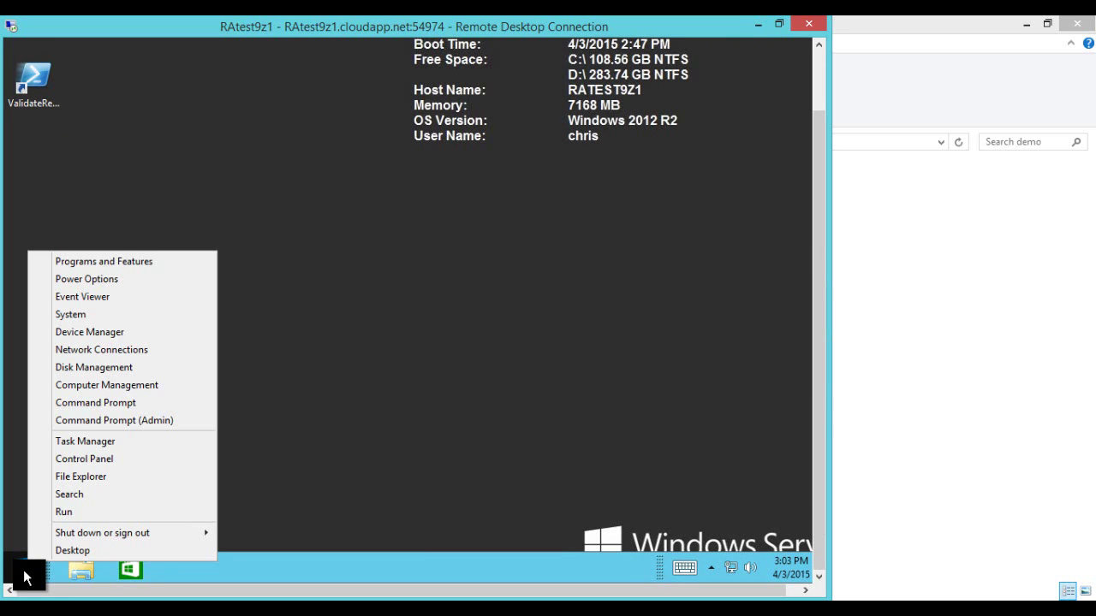
pyautogui.click(87, 386)
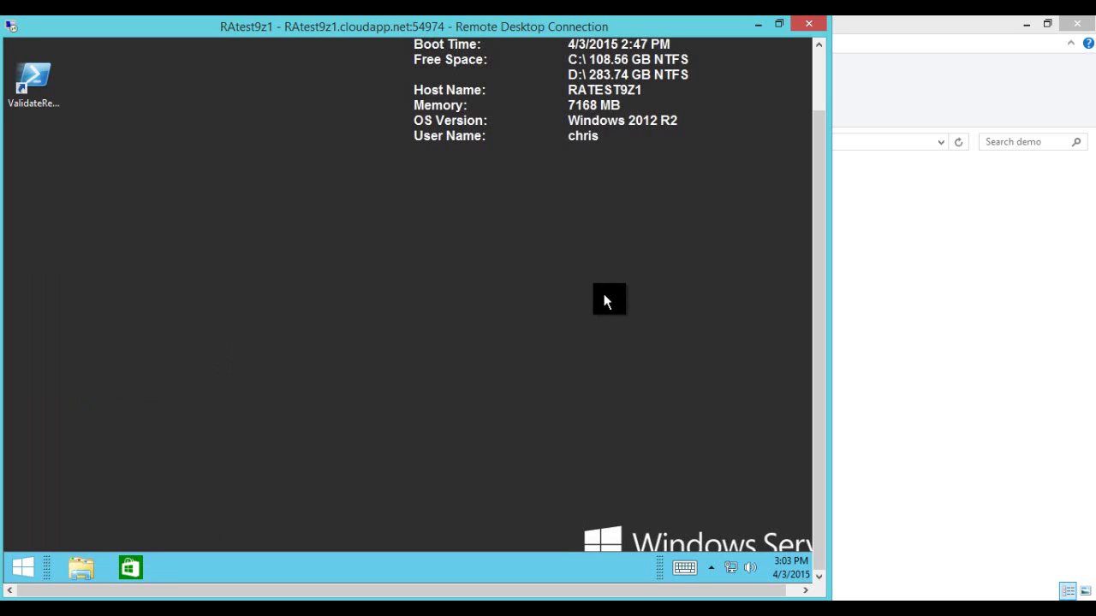
pyautogui.moveTo(817, 351); pyautogui.dragTo(816, 268)
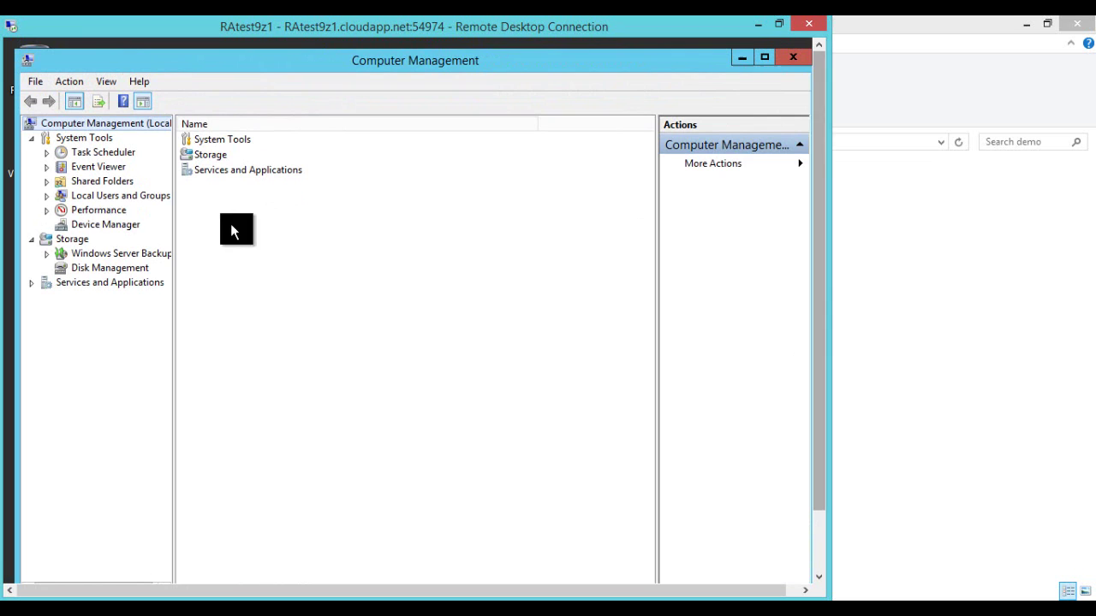
# Step: Expand Local Users and Groups and review the existing Administrator and Guest accounts
pyautogui.doubleClick(102, 196)
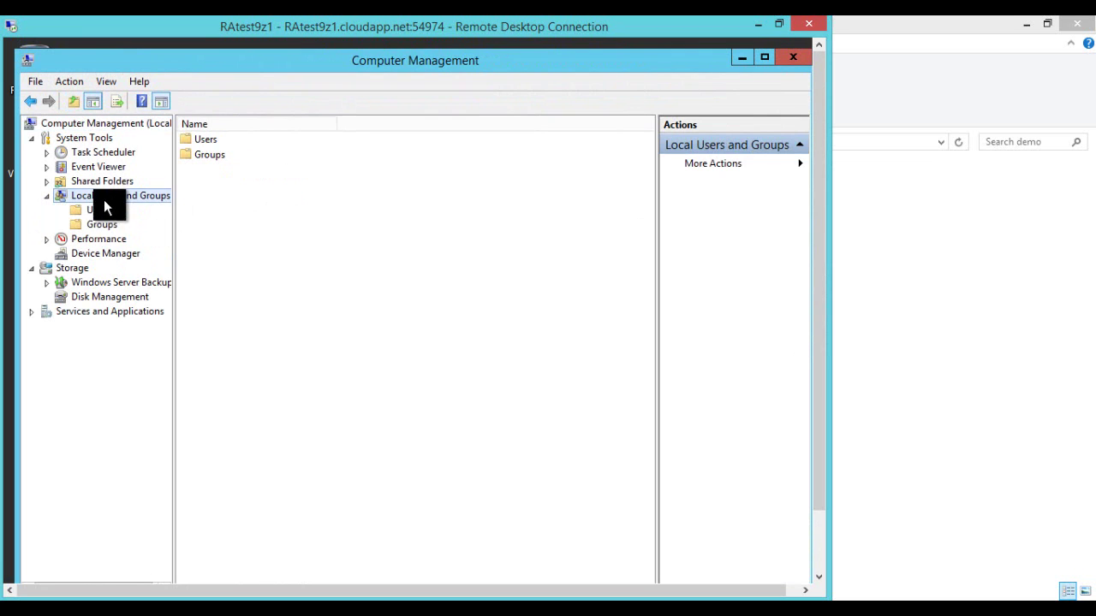
pyautogui.click(98, 210)
pyautogui.click(200, 155)
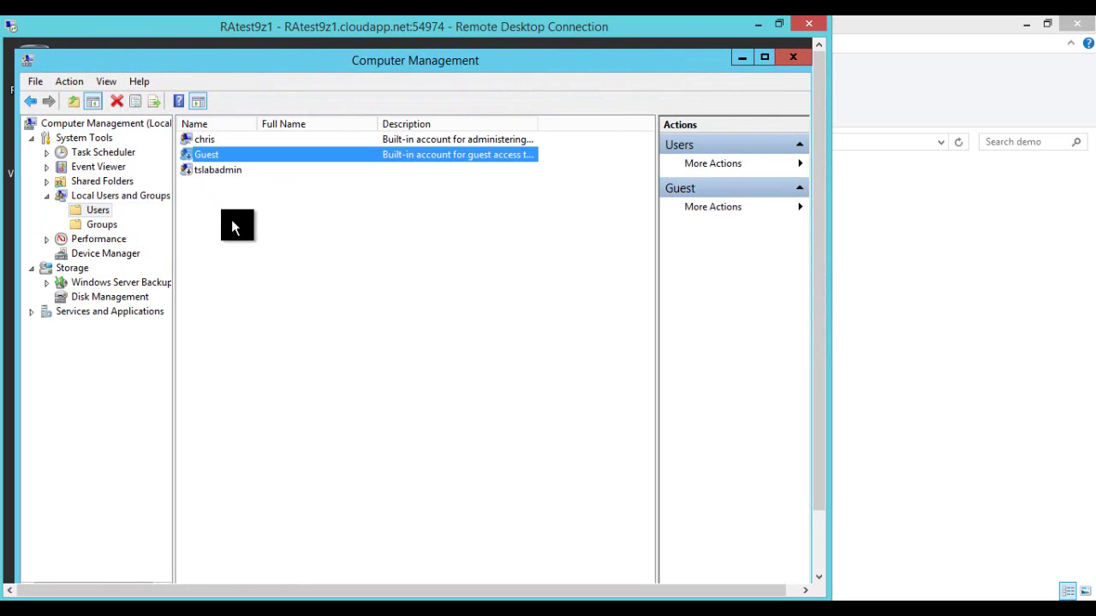
pyautogui.click(204, 141)
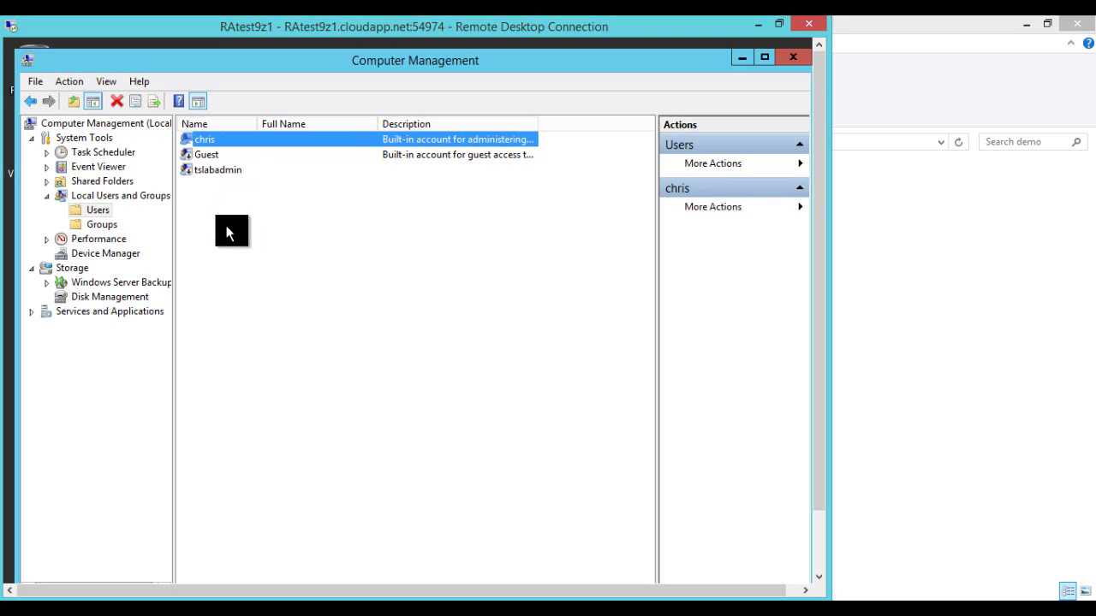
pyautogui.rightClick(89, 210)
pyautogui.click(295, 219)
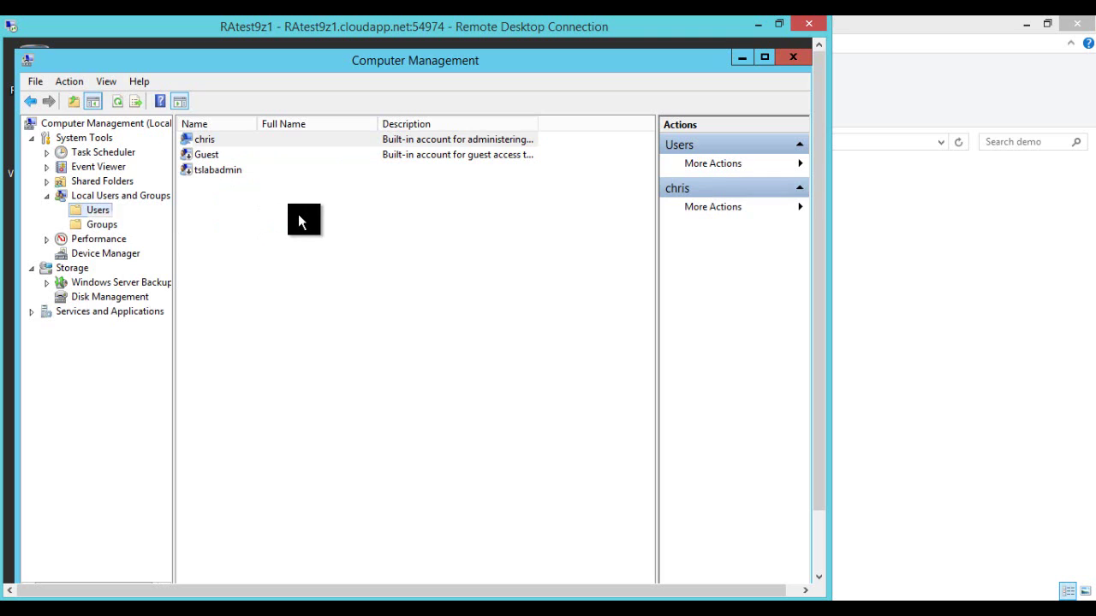
pyautogui.click(214, 138)
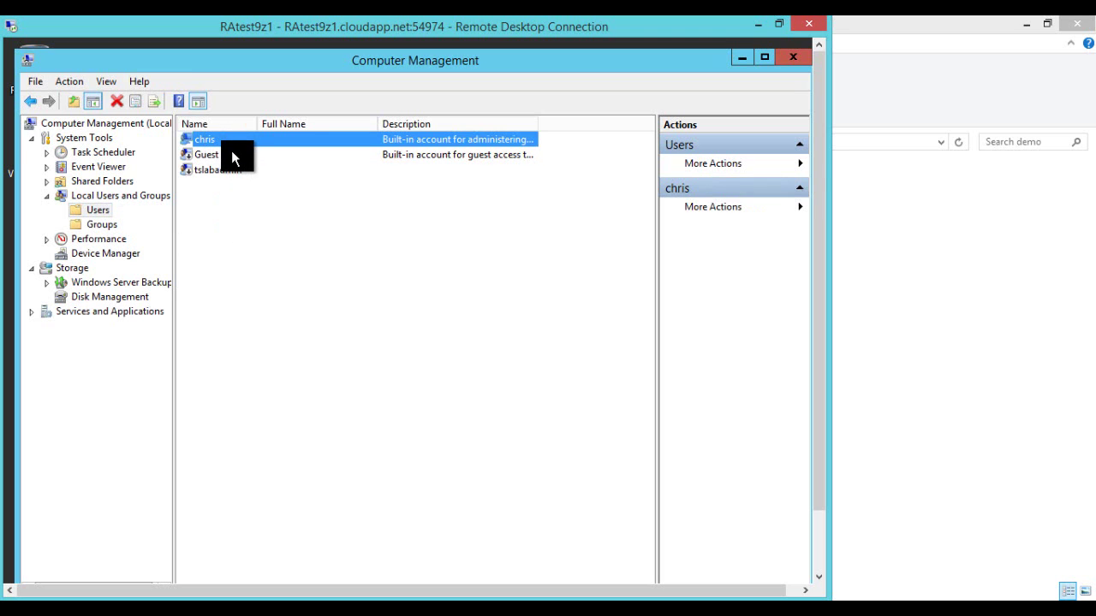
# Step: Create a new local user with a password that never expires and no forced change at logon
pyautogui.rightClick(91, 210)
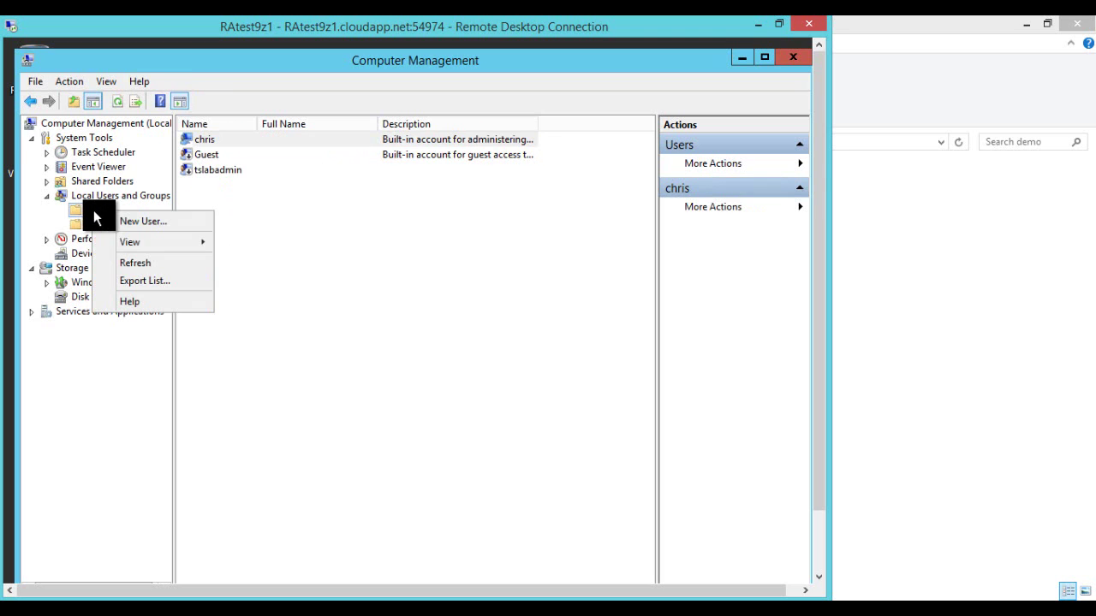
pyautogui.click(119, 223)
pyautogui.write('c')
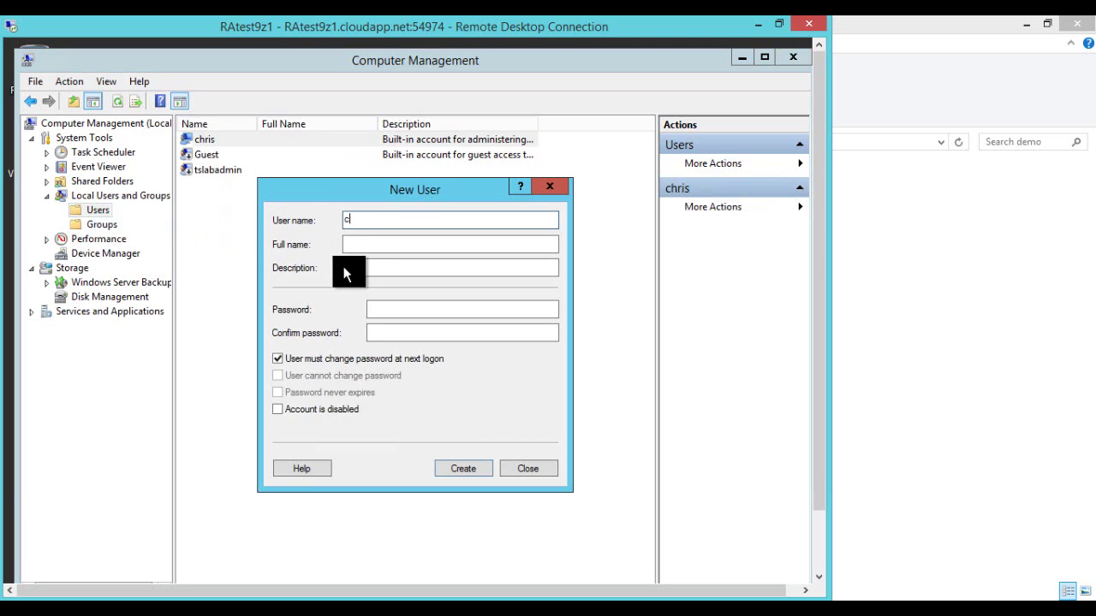
pyautogui.write('hris1')
pyautogui.press('BackSpace')
pyautogui.write('2')
pyautogui.click(468, 309)
pyautogui.write('•••••••••')
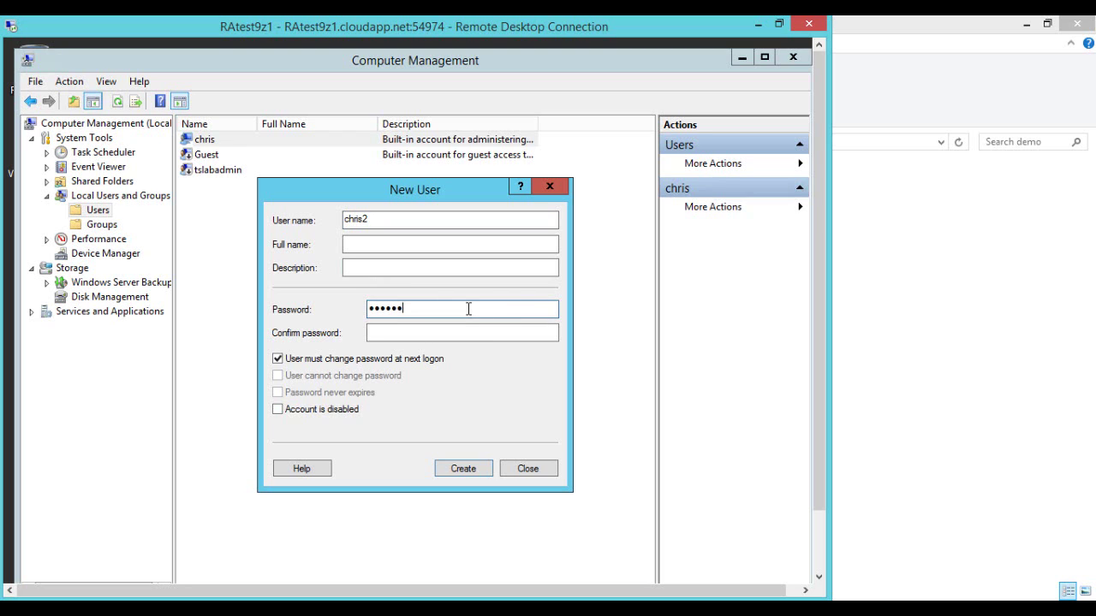
pyautogui.press('Tab')
pyautogui.write('•••••••••')
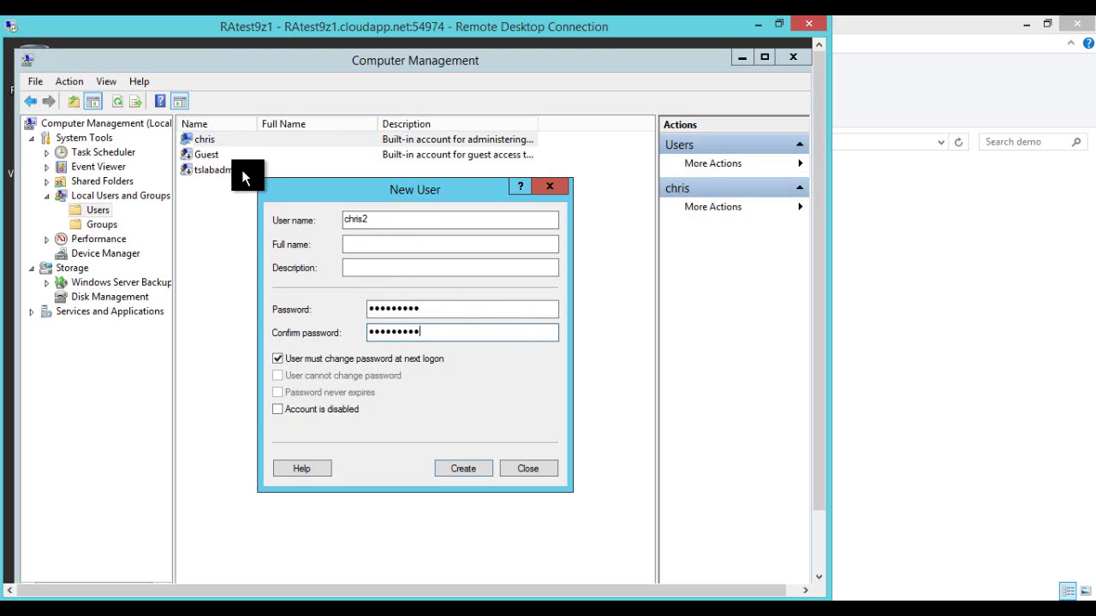
pyautogui.click(332, 360)
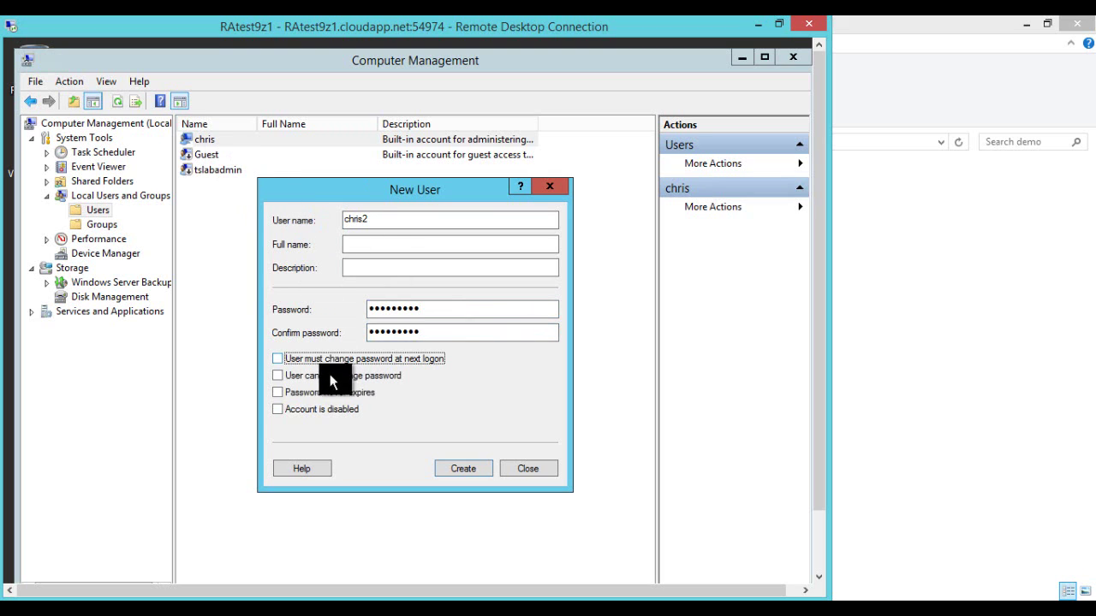
pyautogui.click(312, 393)
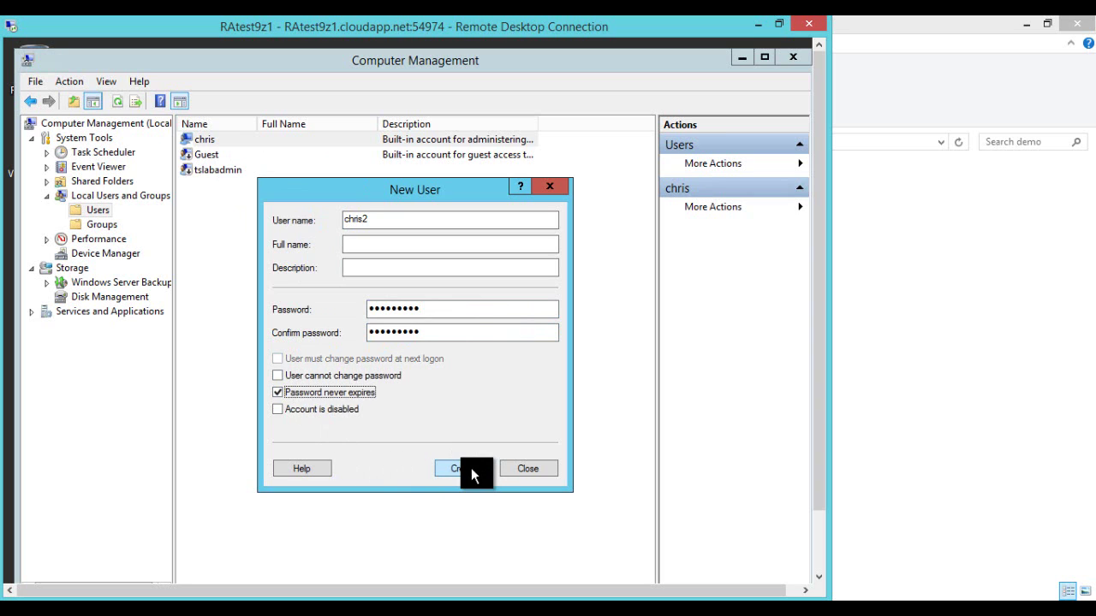
pyautogui.click(458, 469)
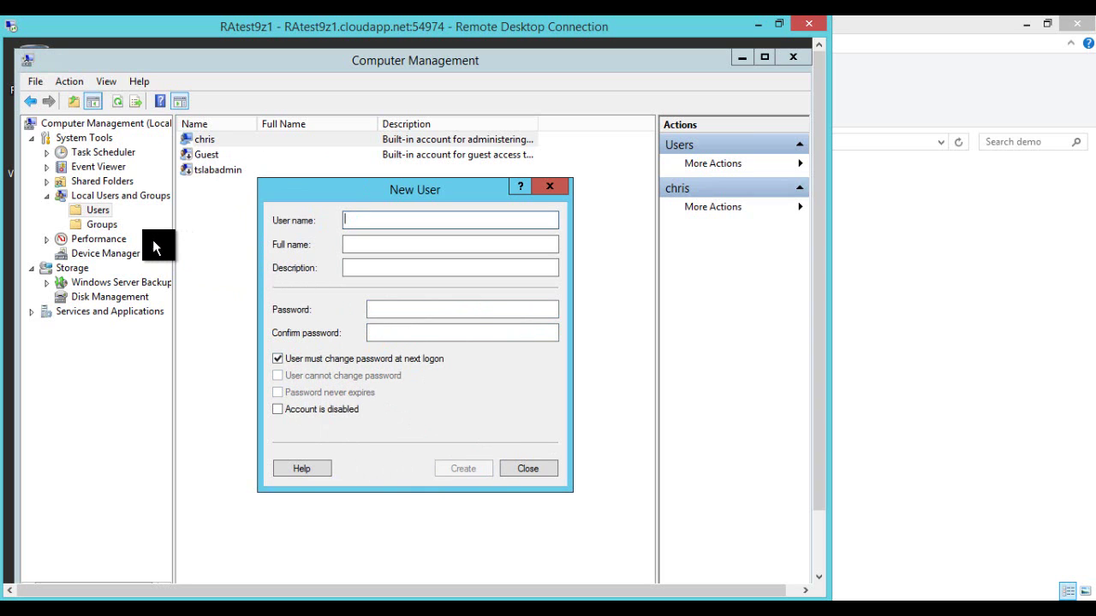
pyautogui.click(519, 473)
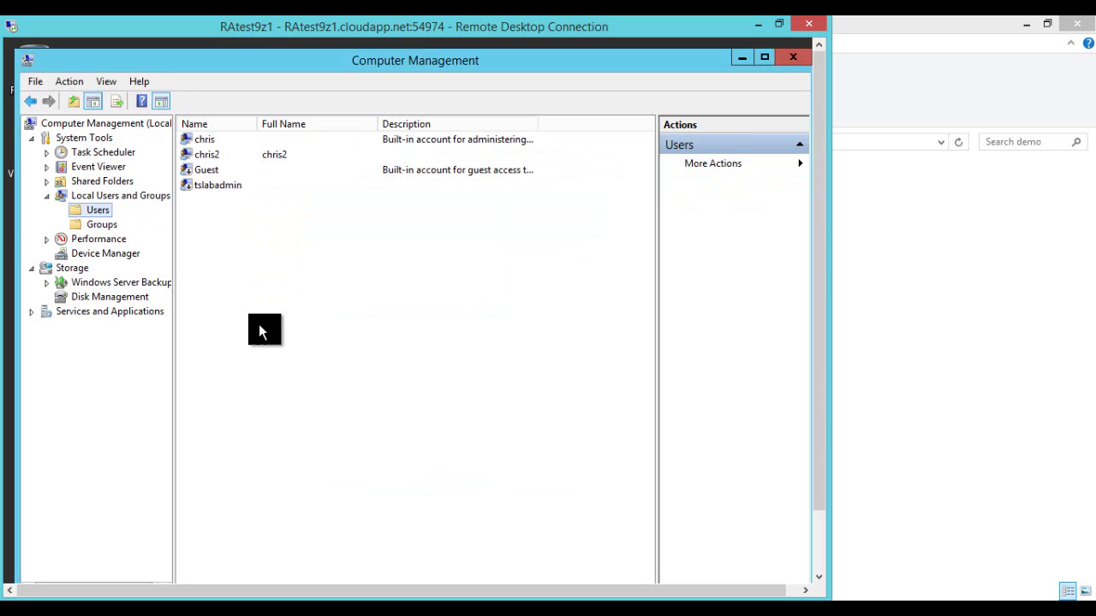
# Step: Add the new user account as a member of the Administrators group
pyautogui.click(98, 224)
pyautogui.doubleClick(230, 153)
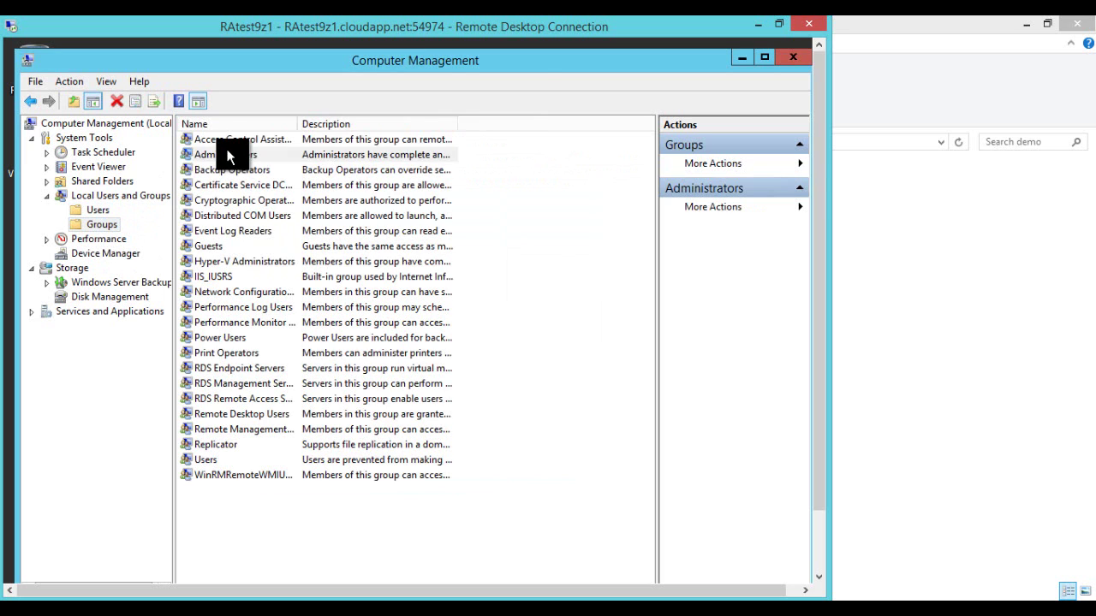
pyautogui.click(312, 462)
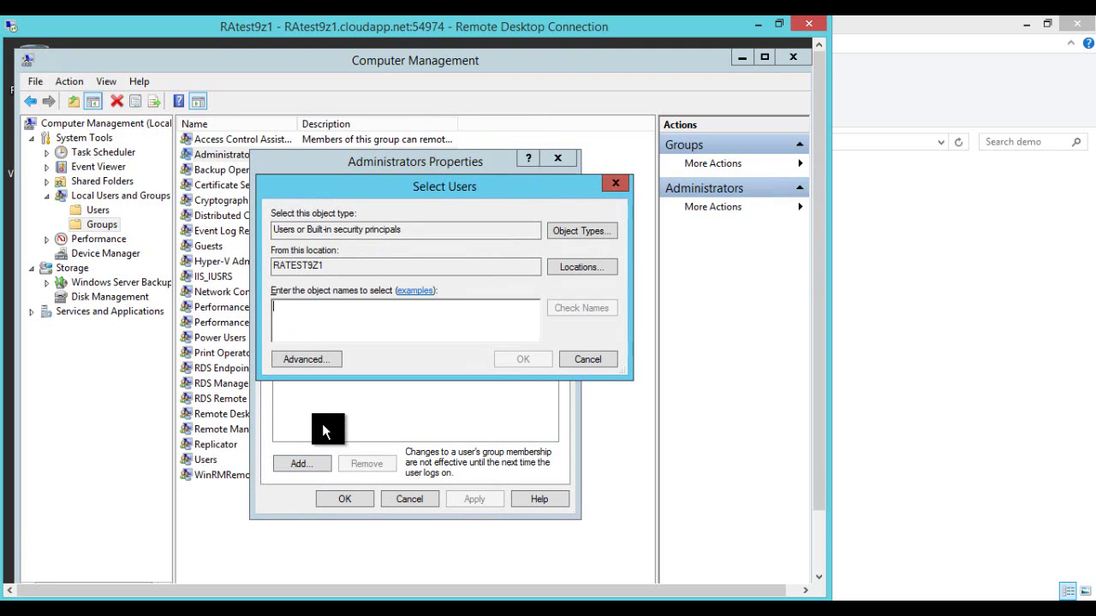
pyautogui.write('chris2')
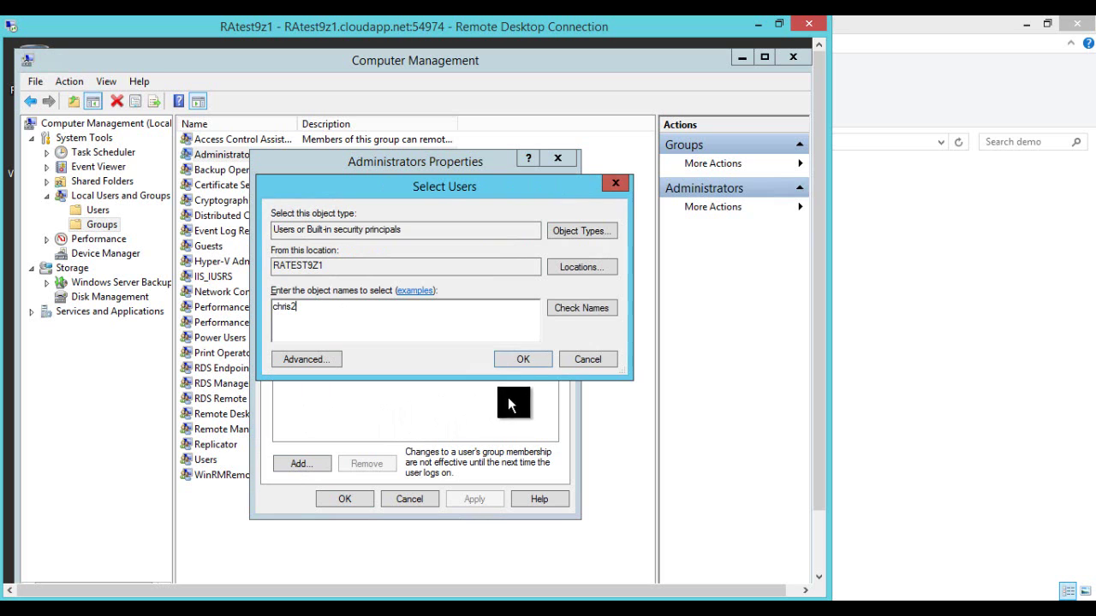
pyautogui.click(566, 312)
pyautogui.click(526, 366)
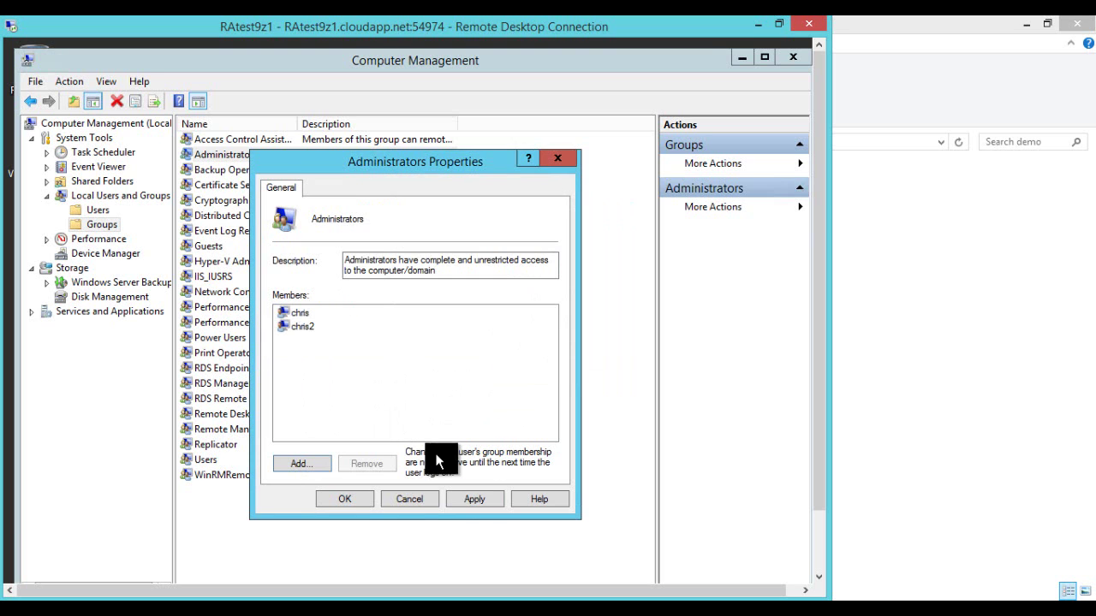
pyautogui.click(345, 502)
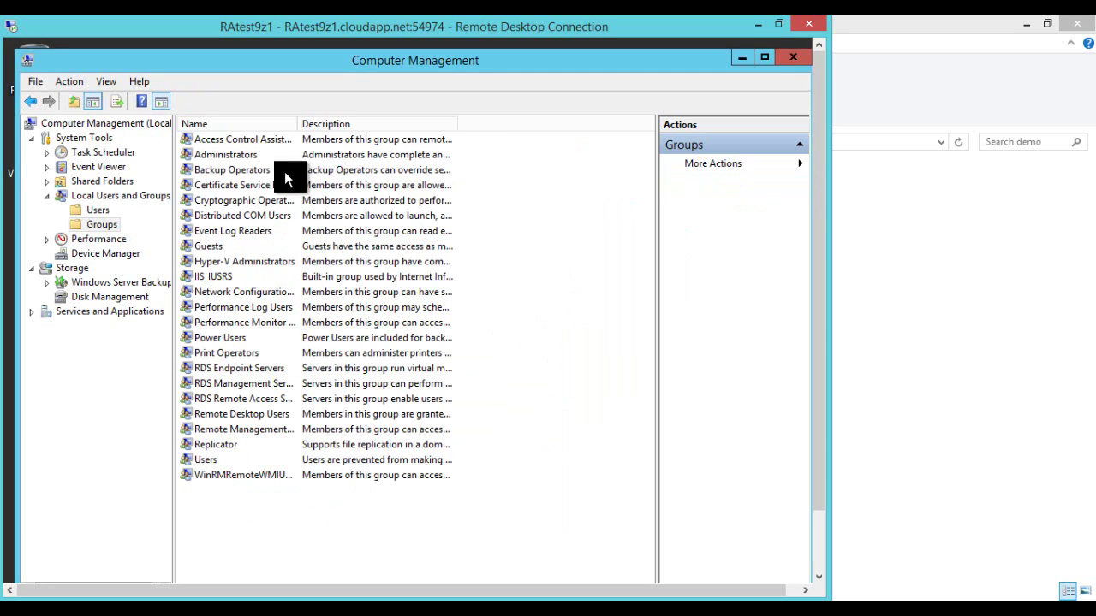
pyautogui.click(30, 69)
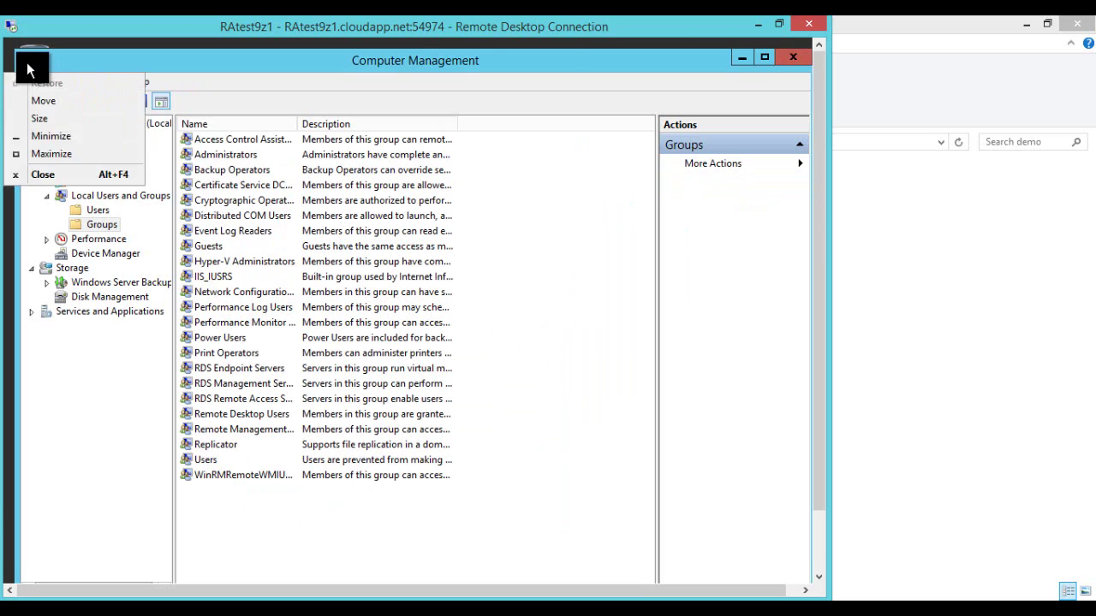
# Step: Close Computer Management and launch Internet Explorer from the remote Start screen
pyautogui.click(39, 174)
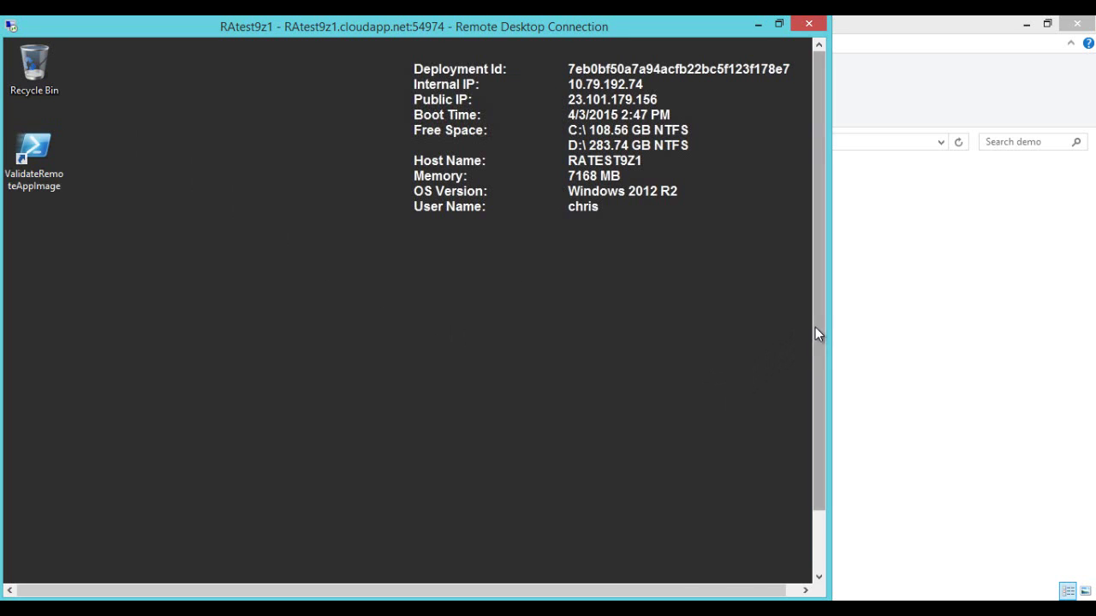
pyautogui.moveTo(815, 327); pyautogui.dragTo(815, 396)
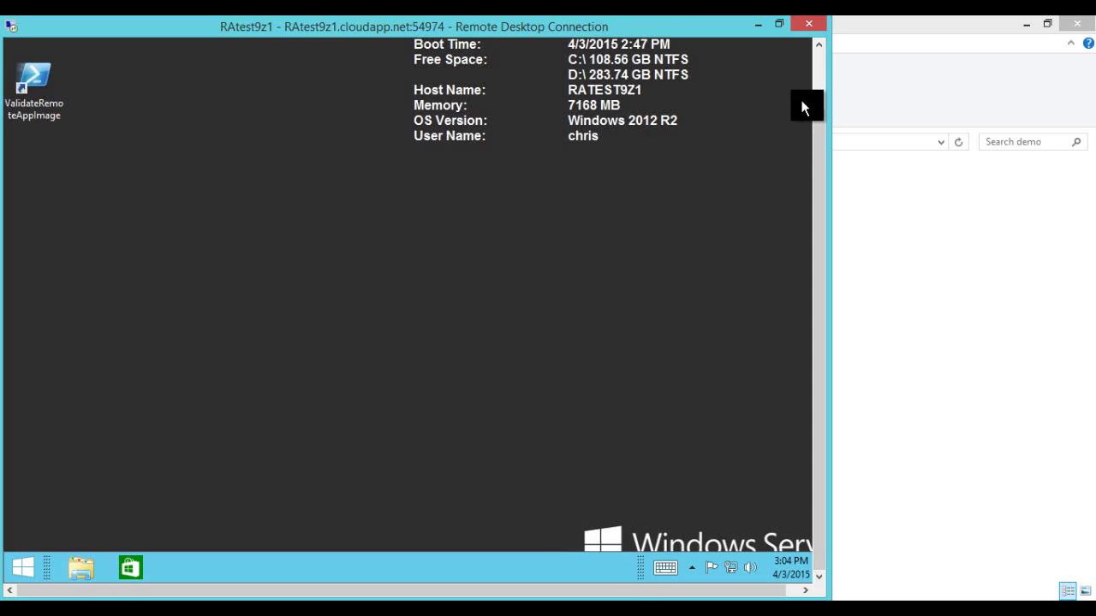
pyautogui.click(820, 84)
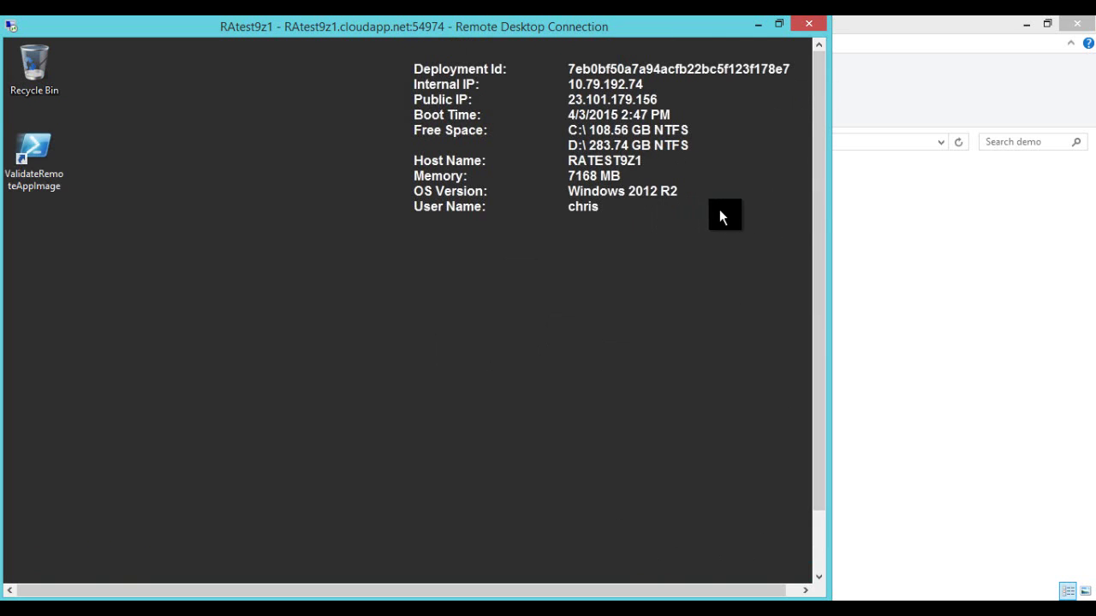
pyautogui.moveTo(820, 193); pyautogui.dragTo(822, 262)
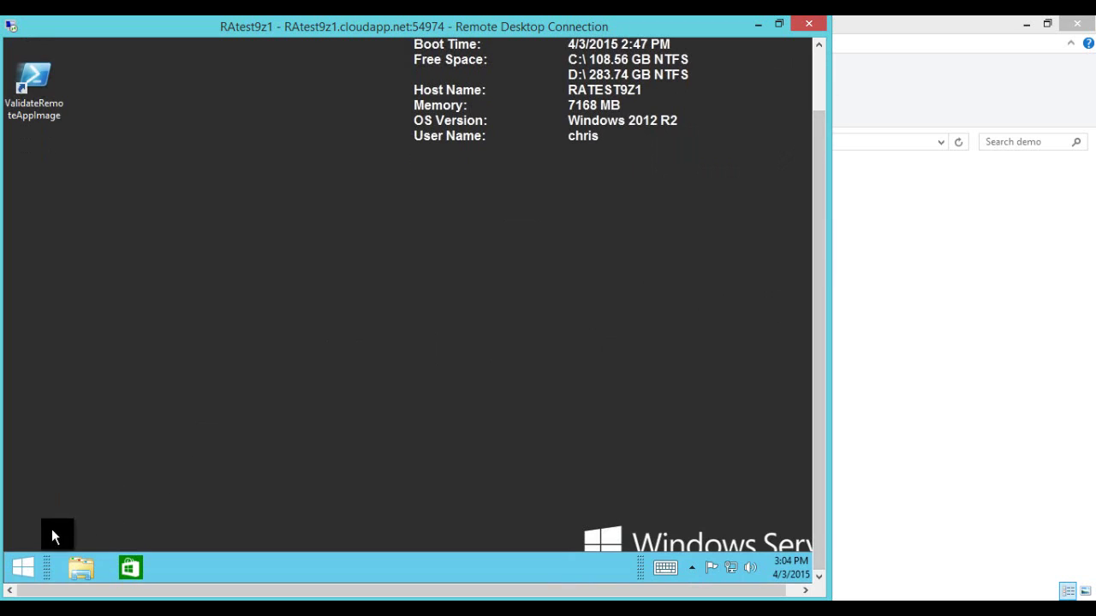
pyautogui.click(28, 574)
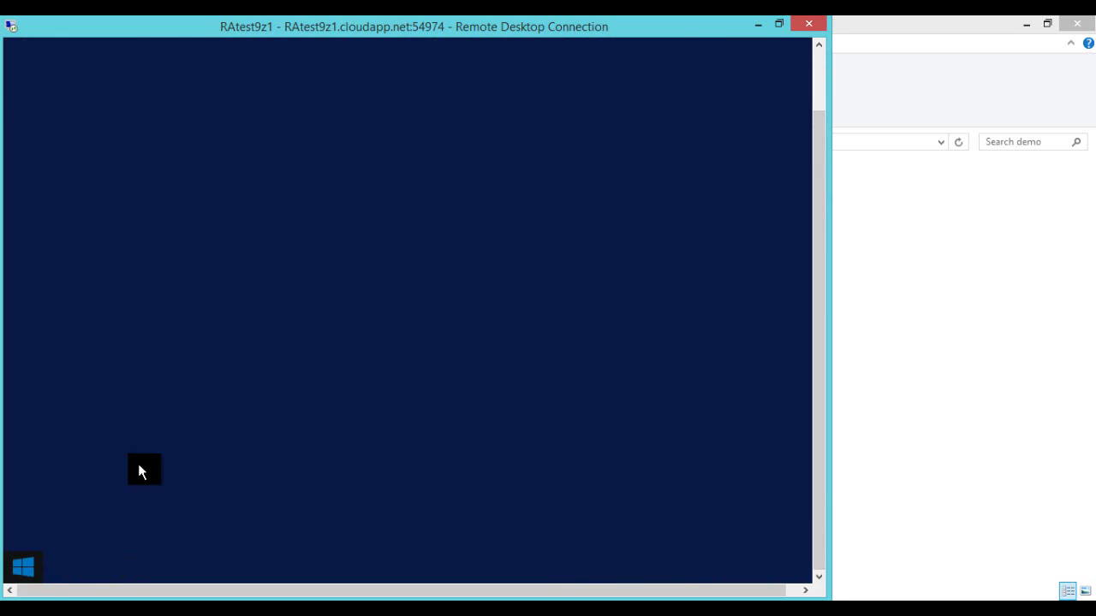
pyautogui.click(159, 248)
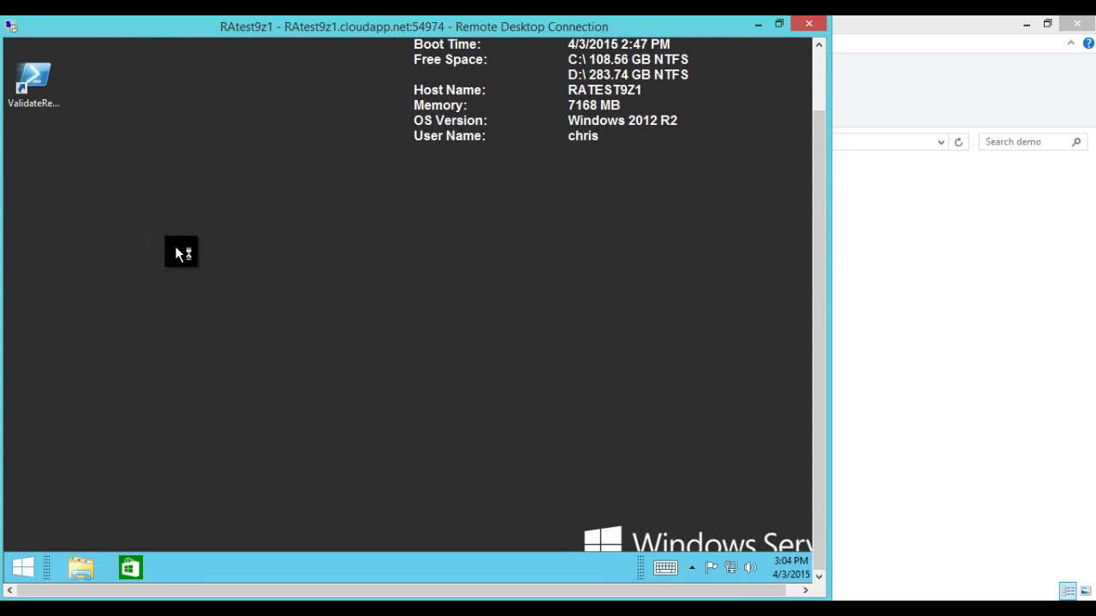
# Step: Accept the recommended Internet Explorer 11 settings and shift the browser window slightly right
pyautogui.moveTo(819, 218); pyautogui.dragTo(786, 147)
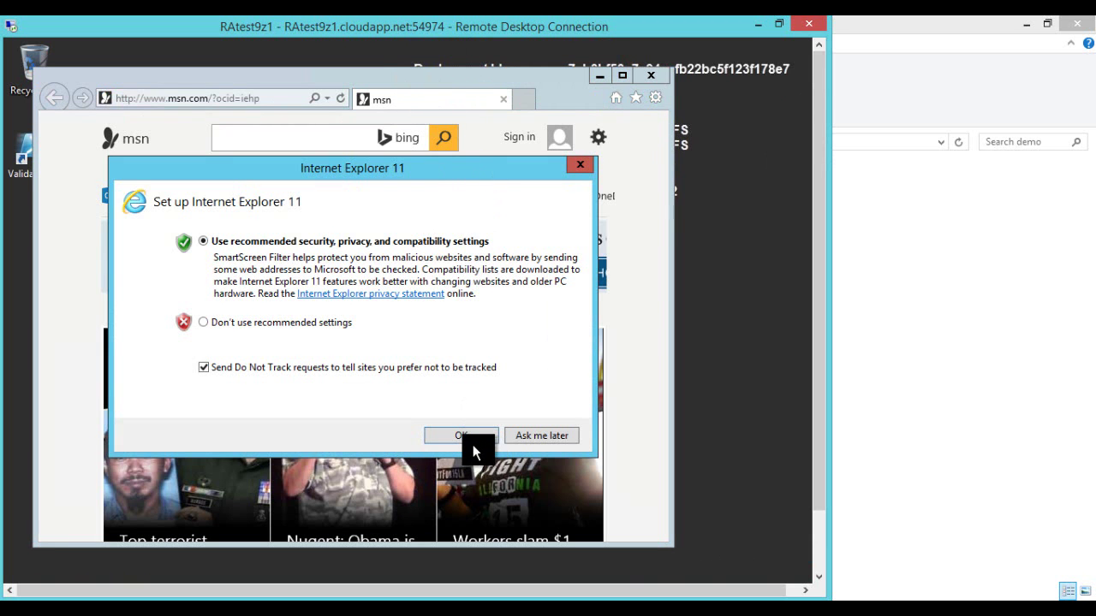
pyautogui.click(470, 436)
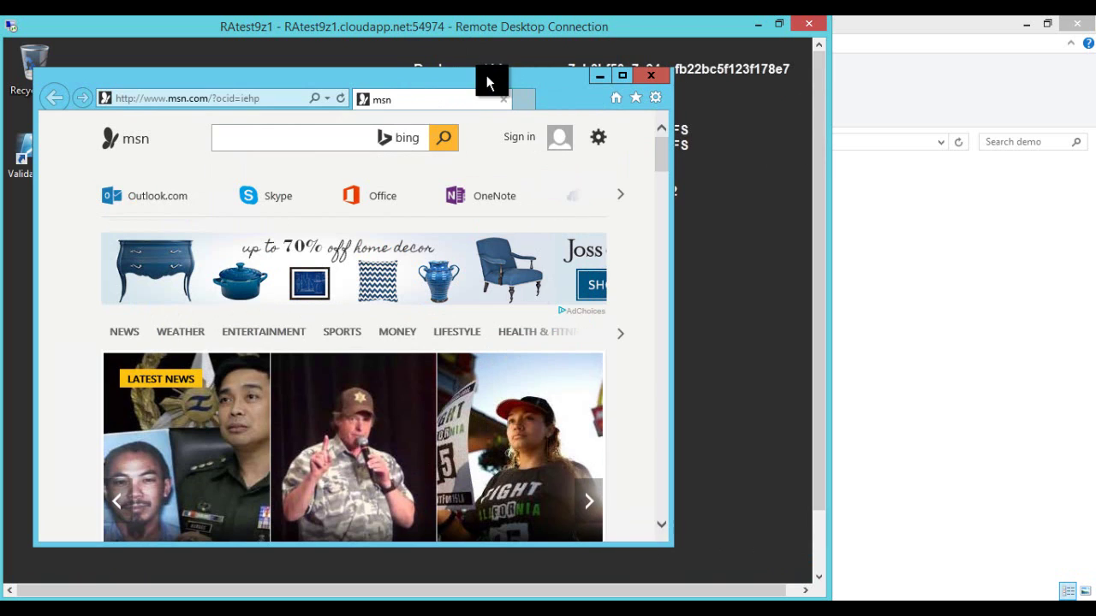
pyautogui.moveTo(487, 75); pyautogui.dragTo(526, 87)
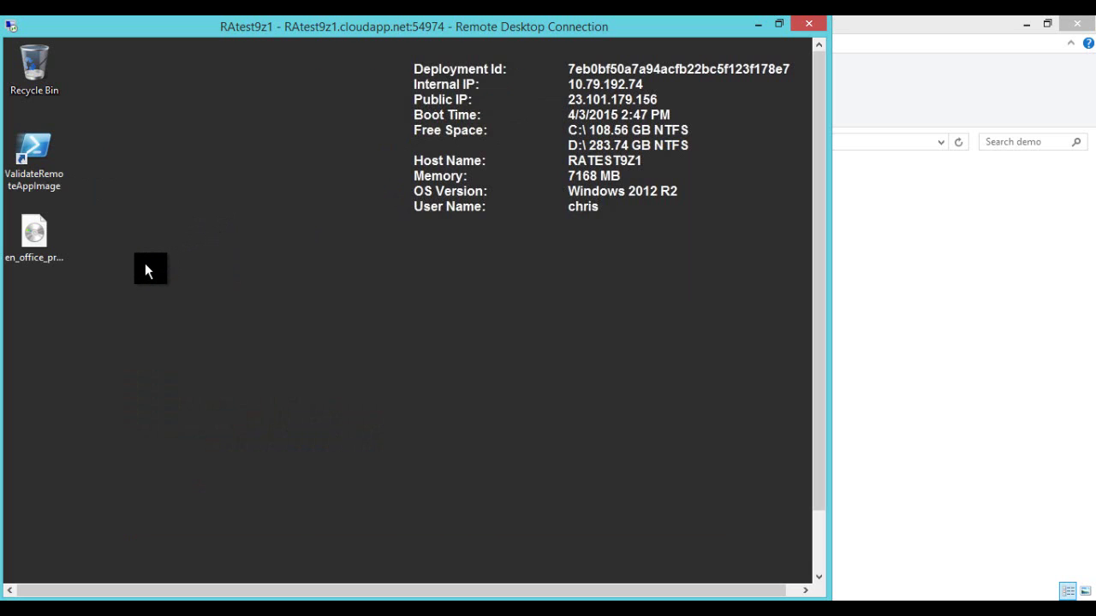
# Step: Mount the Office 2013 ISO from the desktop via its Mount action
pyautogui.click(39, 236)
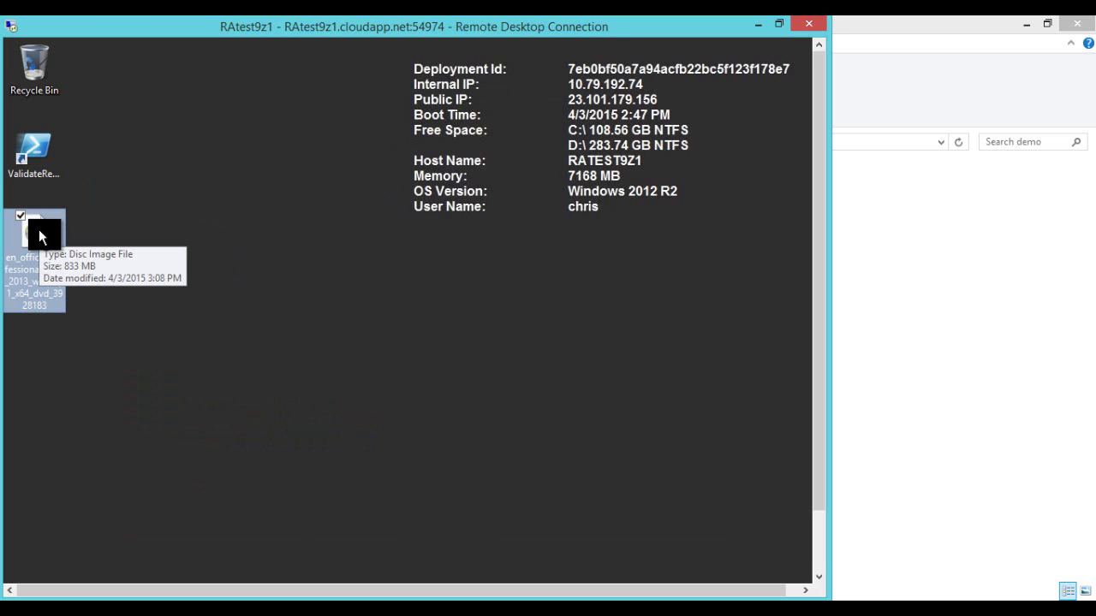
pyautogui.rightClick(39, 231)
pyautogui.click(72, 241)
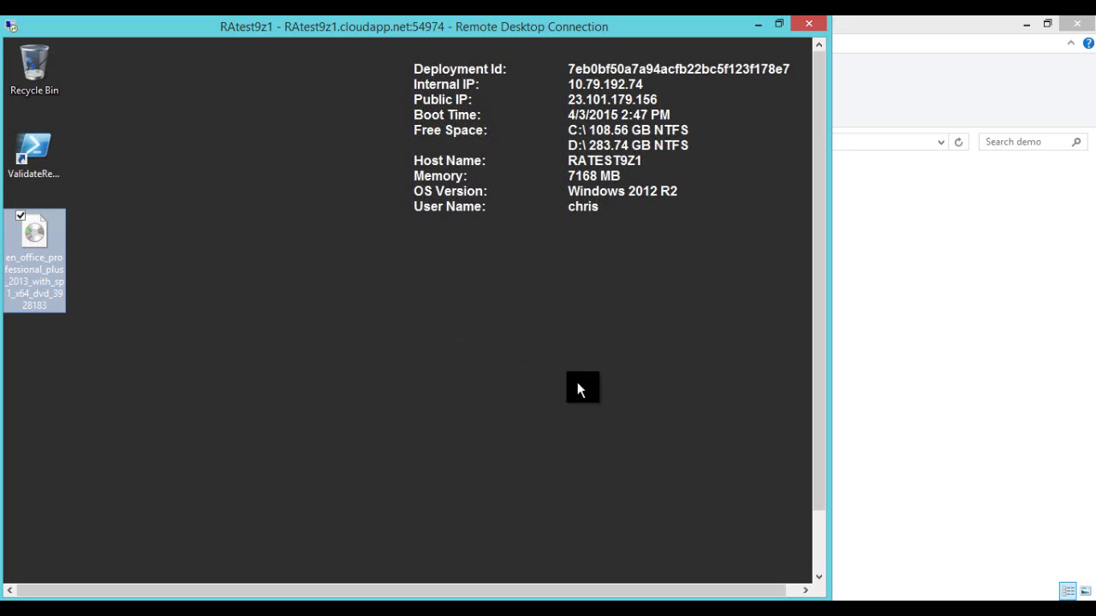
pyautogui.moveTo(818, 335); pyautogui.dragTo(807, 309)
pyautogui.rightClick(51, 241)
pyautogui.click(220, 192)
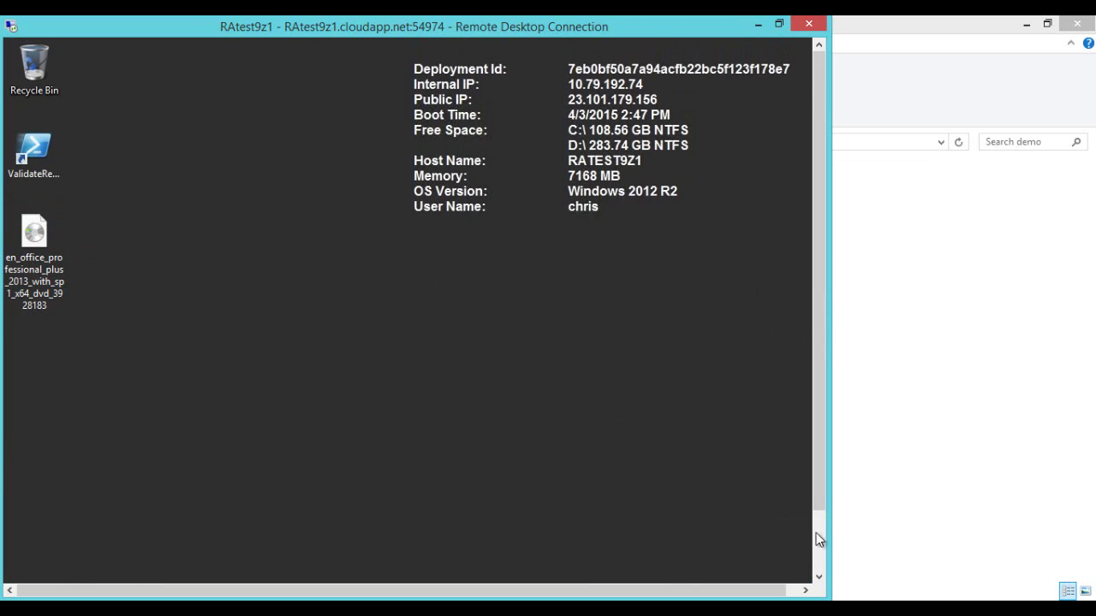
pyautogui.click(819, 539)
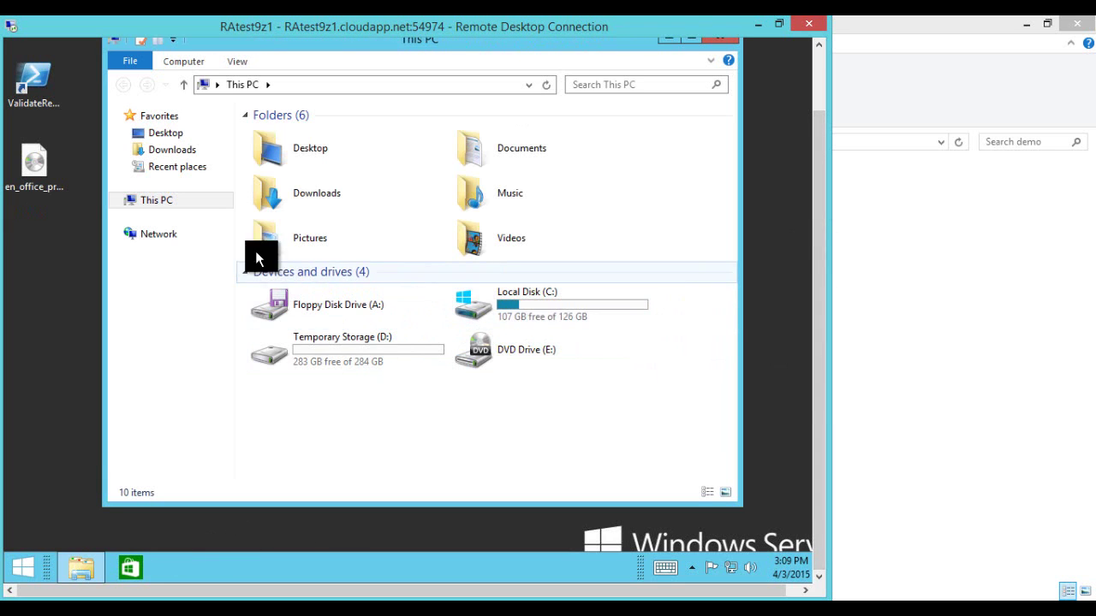
pyautogui.rightClick(28, 169)
pyautogui.click(39, 171)
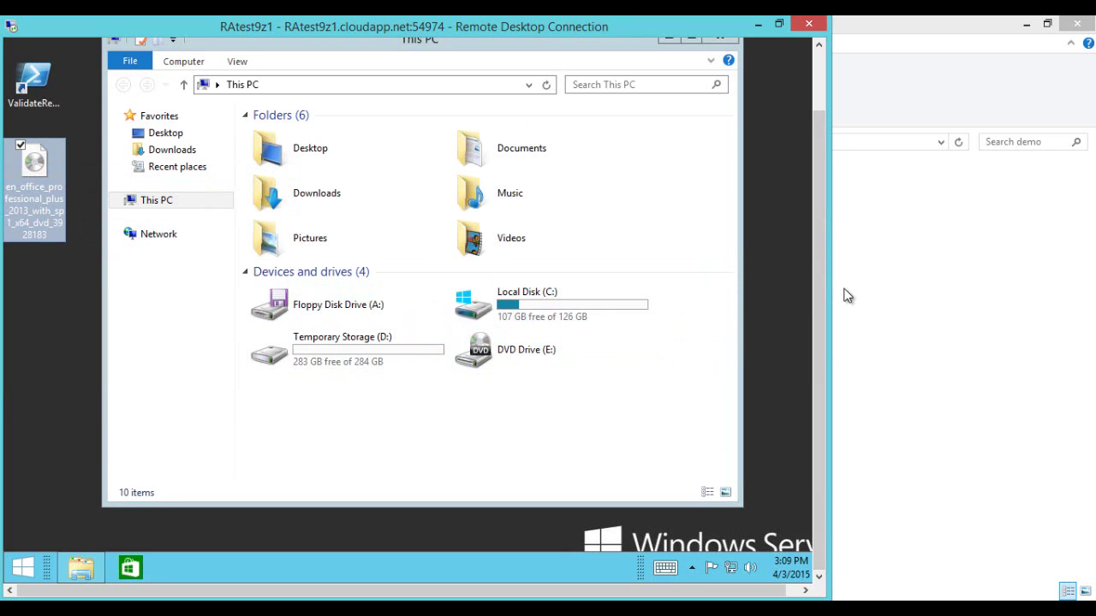
pyautogui.moveTo(817, 317); pyautogui.dragTo(819, 271)
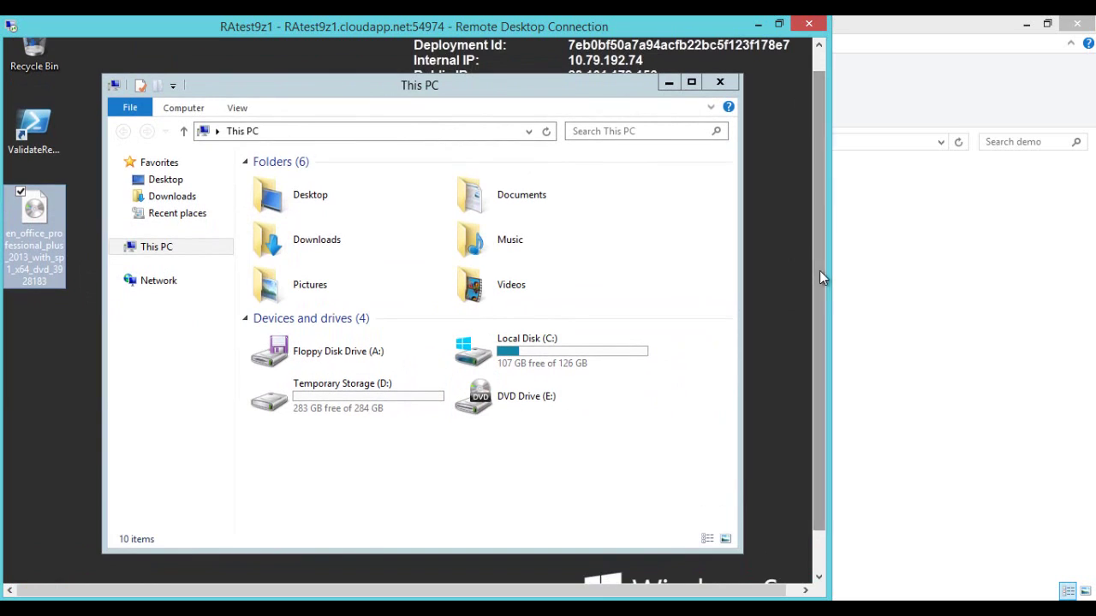
pyautogui.click(709, 83)
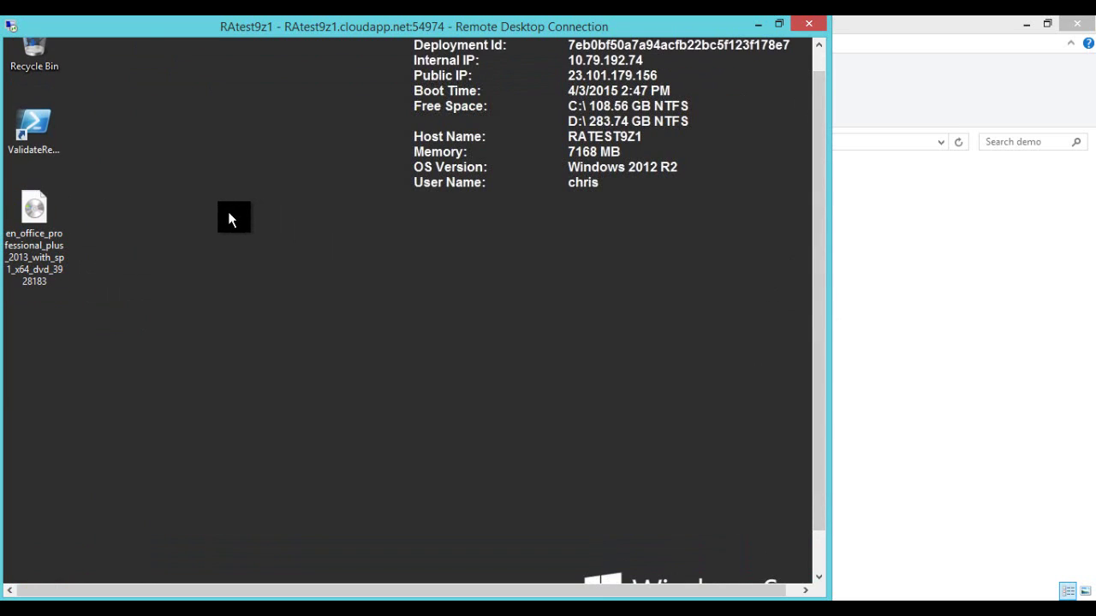
# Step: Refresh the desktop twice and open File Explorer at This PC from the taskbar
pyautogui.rightClick(230, 213)
pyautogui.click(143, 257)
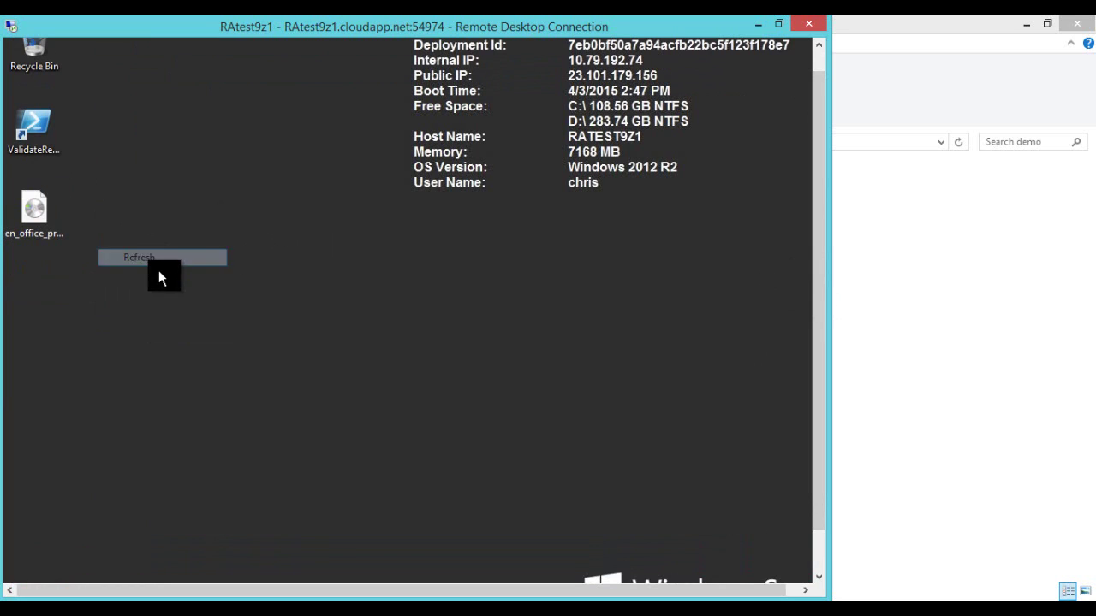
pyautogui.rightClick(155, 253)
pyautogui.click(77, 298)
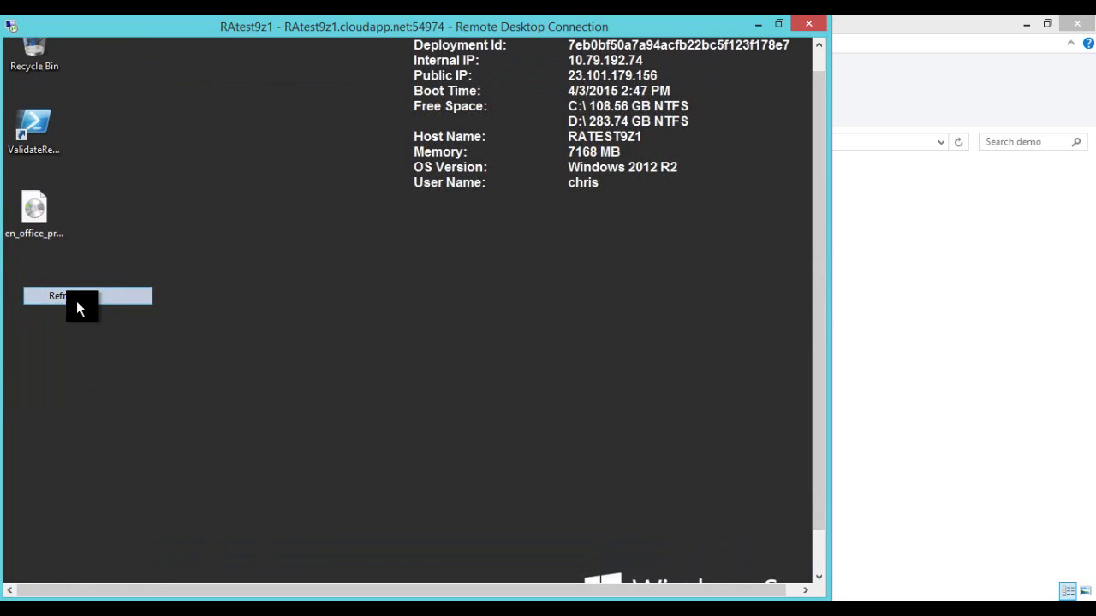
pyautogui.click(816, 541)
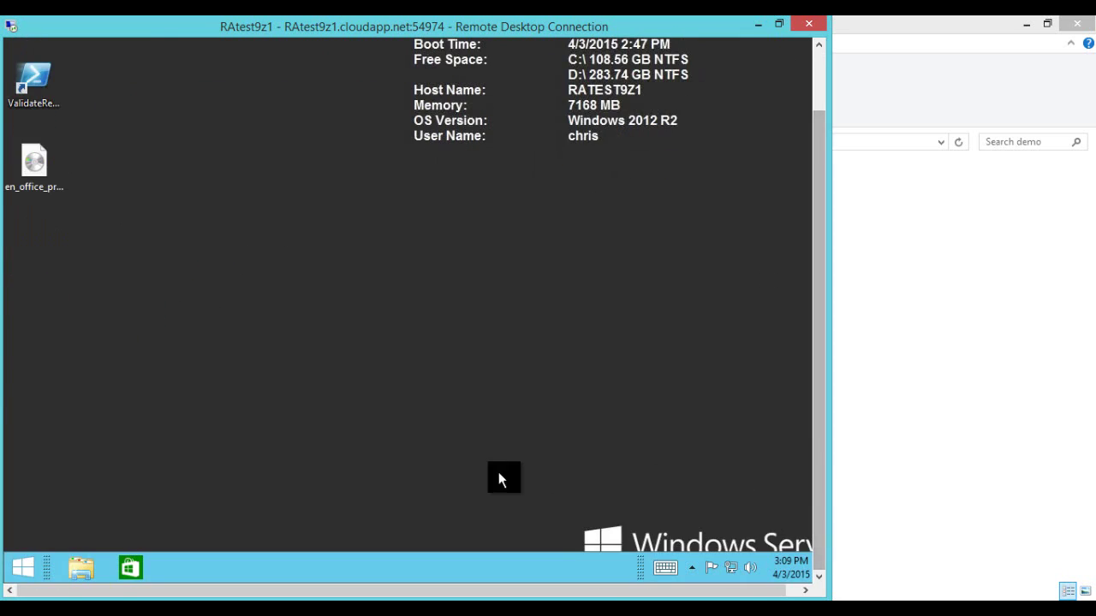
pyautogui.click(86, 561)
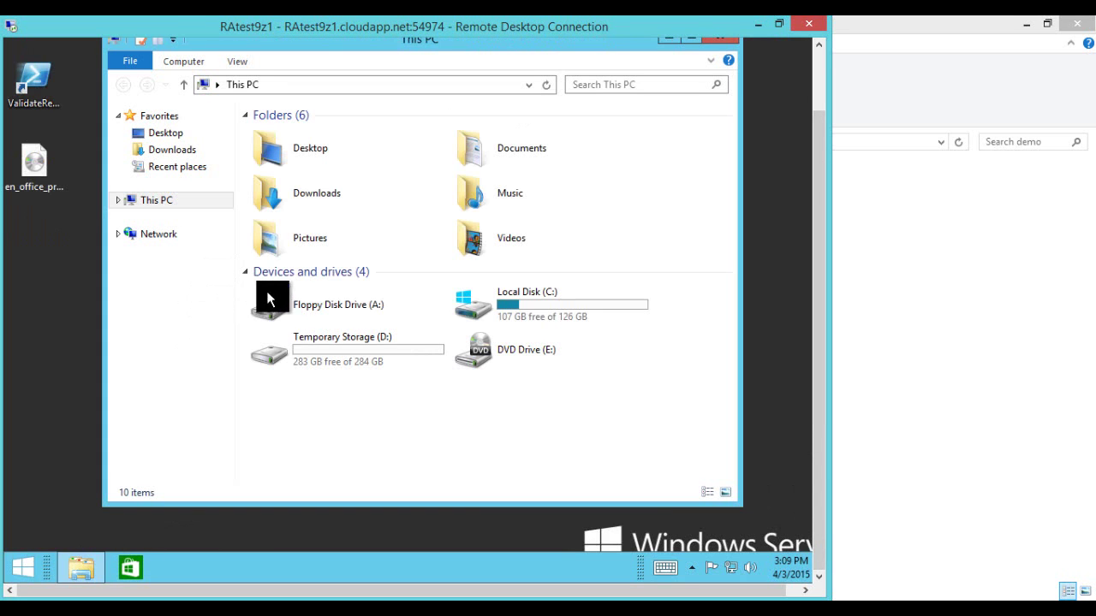
pyautogui.rightClick(18, 574)
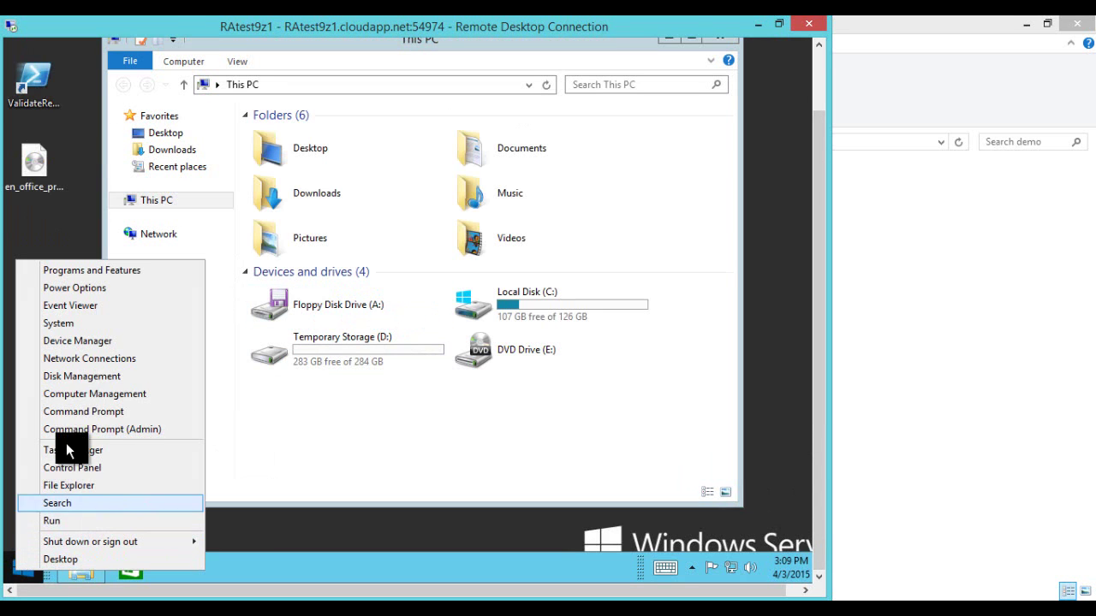
# Step: Launch Disk Management and enlarge its console window
pyautogui.click(89, 376)
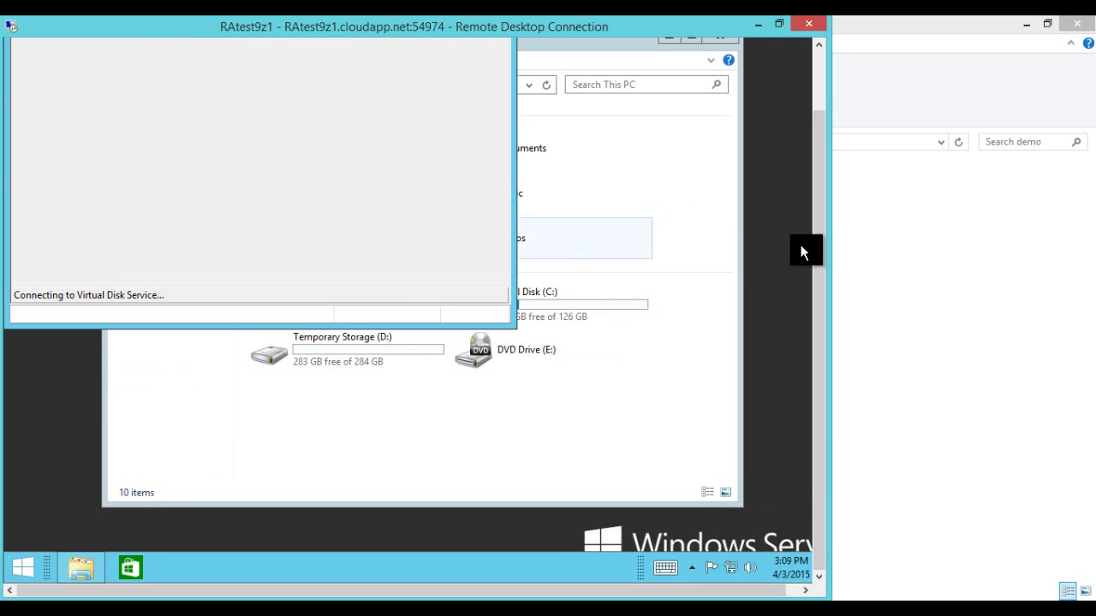
pyautogui.click(817, 129)
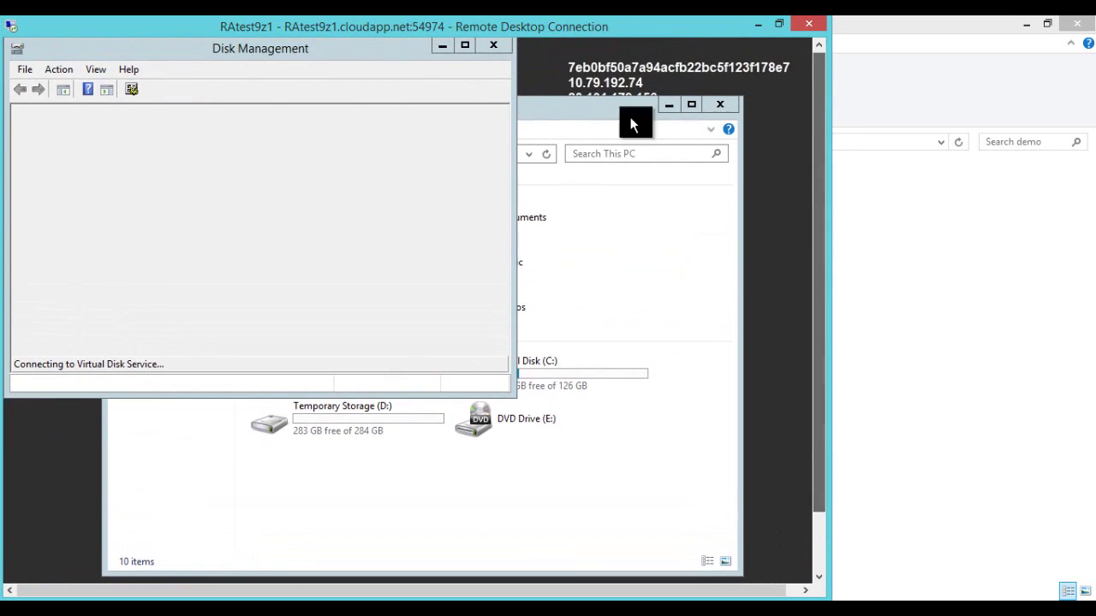
pyautogui.moveTo(361, 52); pyautogui.dragTo(438, 59)
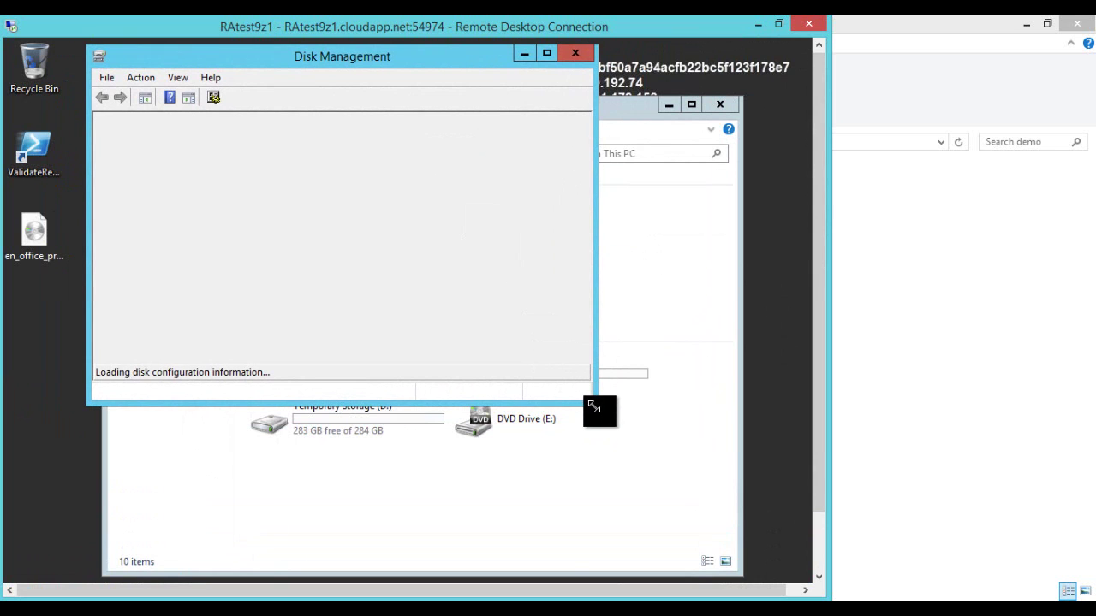
pyautogui.moveTo(594, 401); pyautogui.dragTo(756, 514)
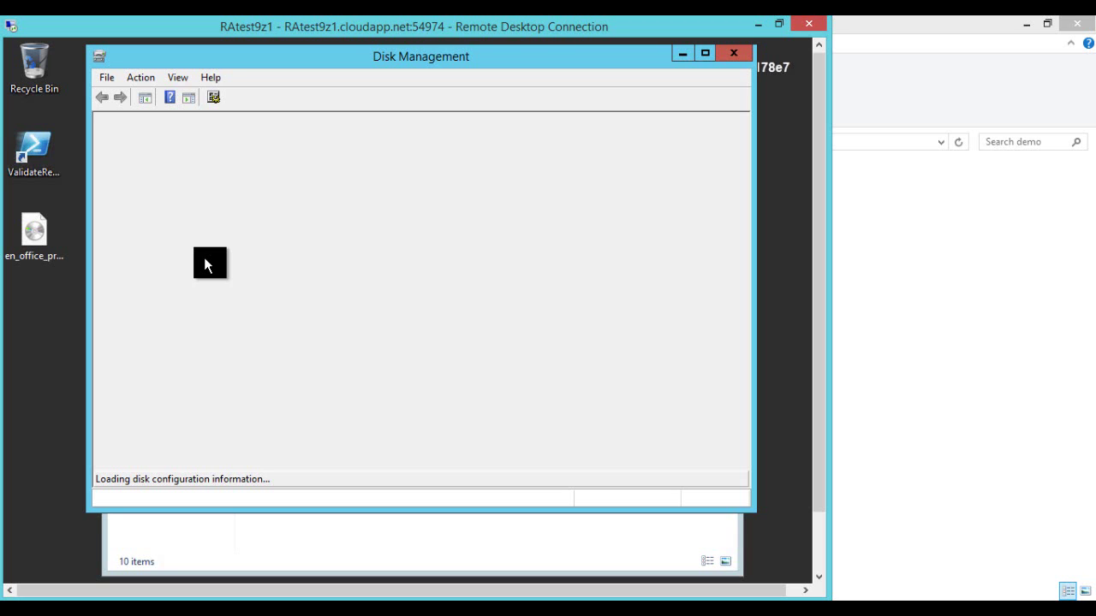
# Step: Minimize Disk Management to reveal This PC's drives, including Floppy Disk Drive (A:)
pyautogui.click(818, 557)
pyautogui.rightClick(463, 574)
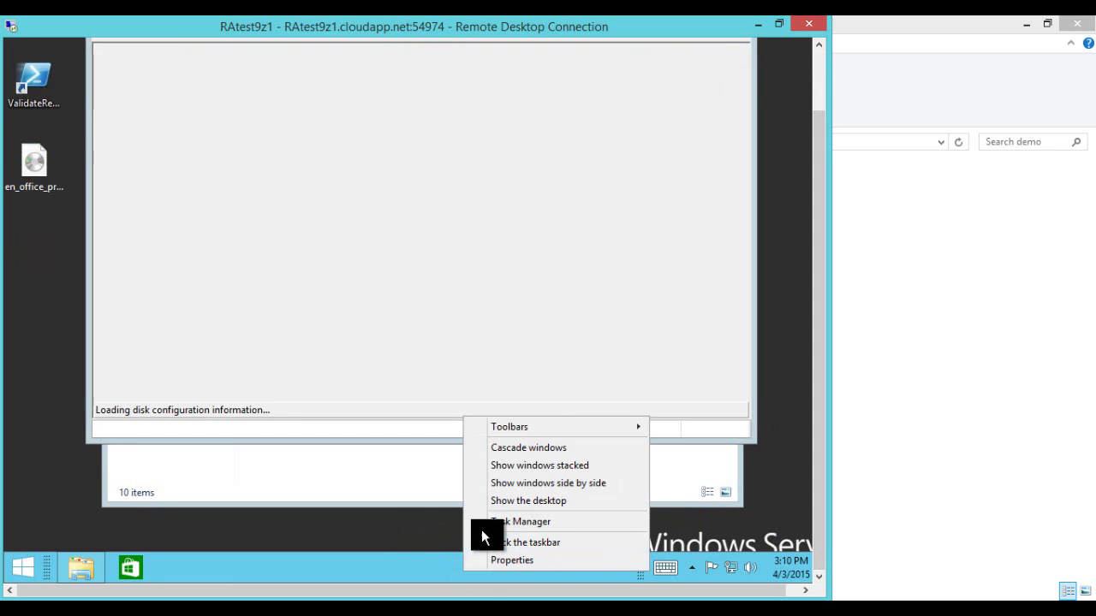
pyautogui.click(481, 531)
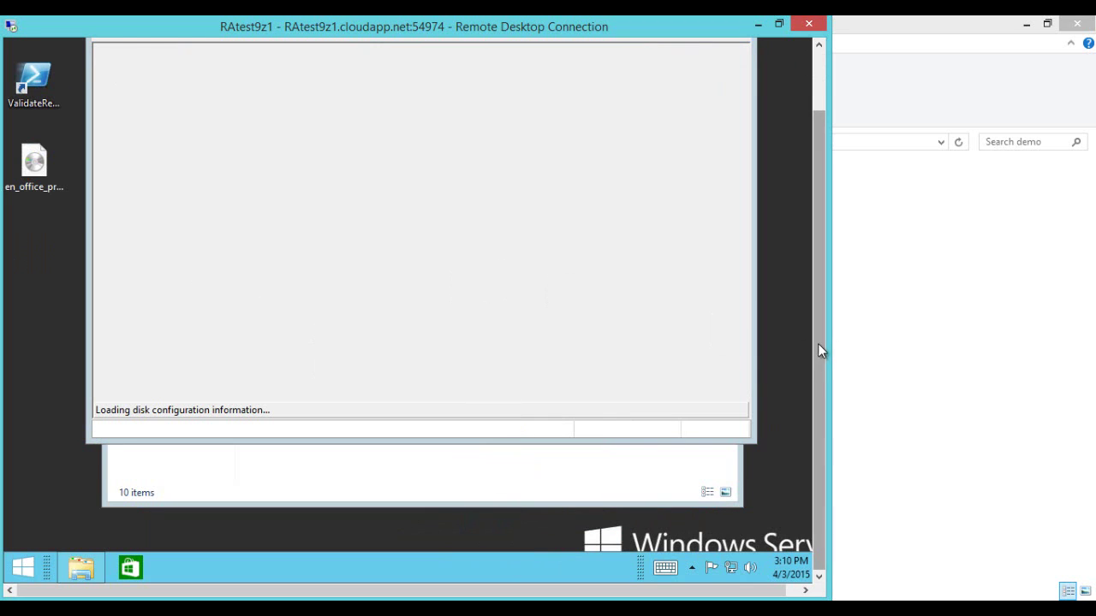
pyautogui.moveTo(818, 343); pyautogui.dragTo(817, 262)
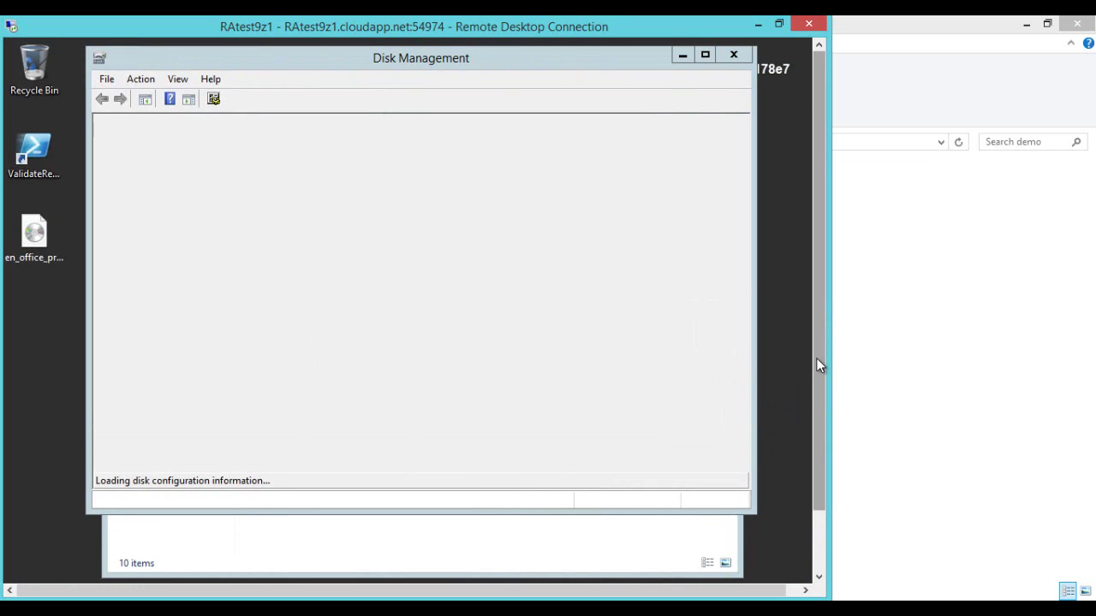
pyautogui.moveTo(816, 358); pyautogui.dragTo(794, 422)
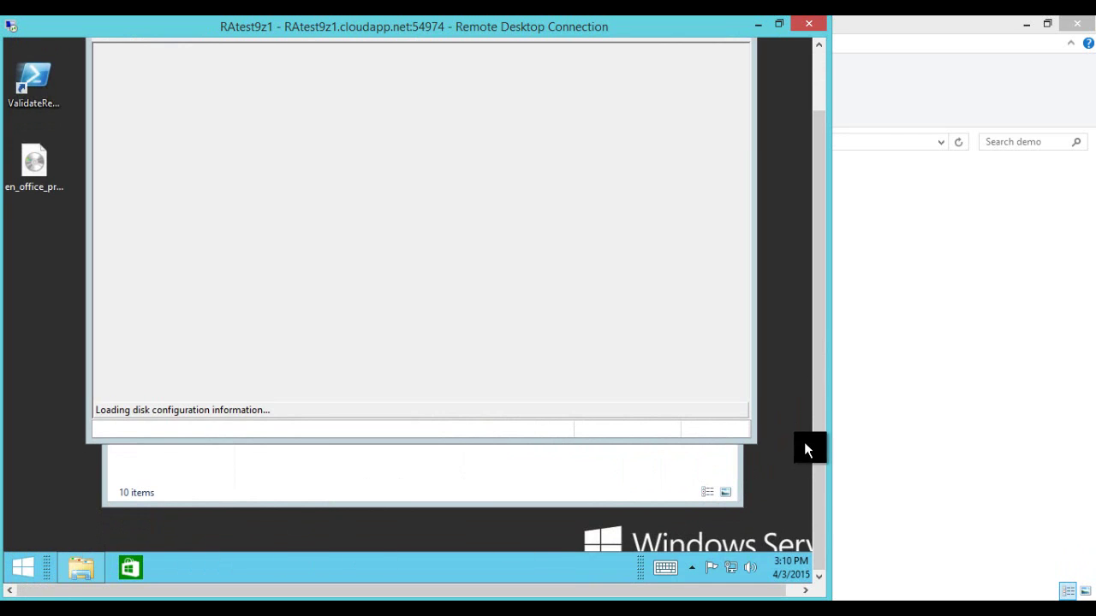
pyautogui.moveTo(819, 420); pyautogui.dragTo(818, 361)
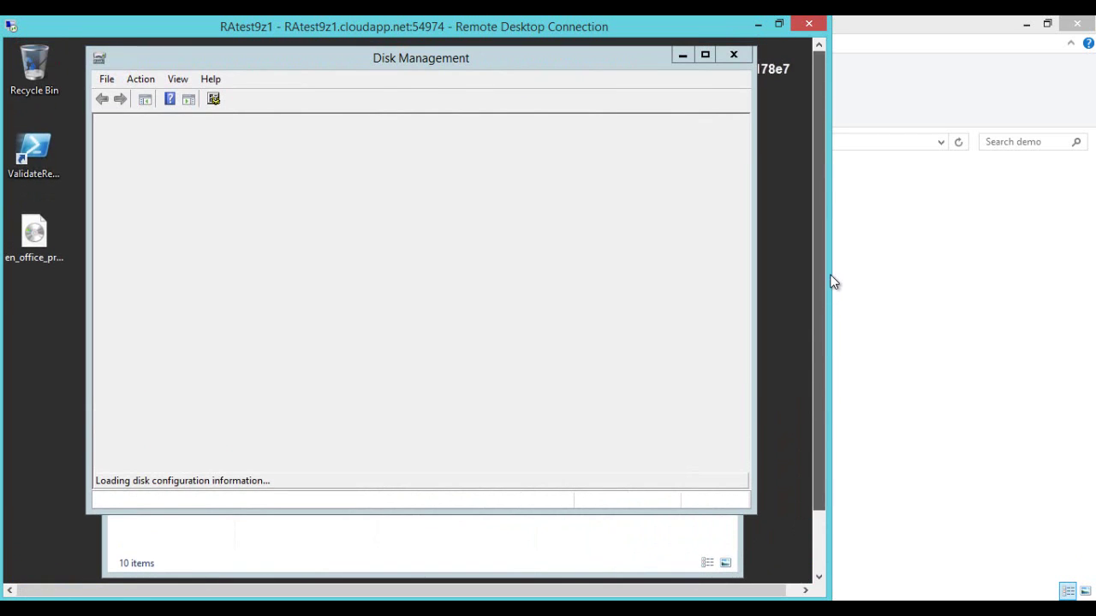
pyautogui.click(536, 79)
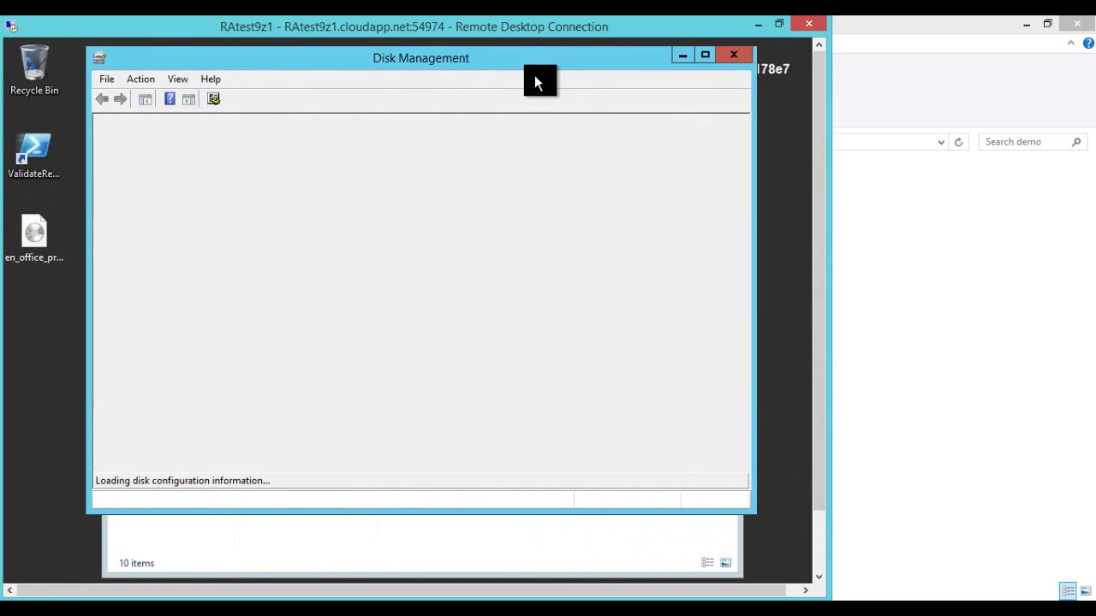
pyautogui.click(688, 55)
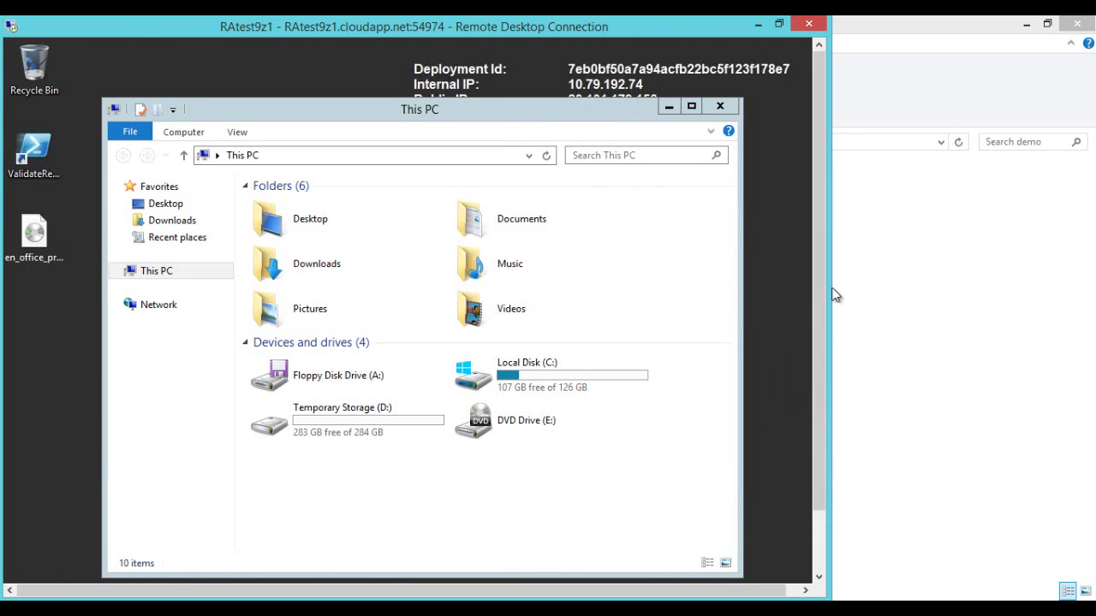
pyautogui.moveTo(819, 299); pyautogui.dragTo(761, 172)
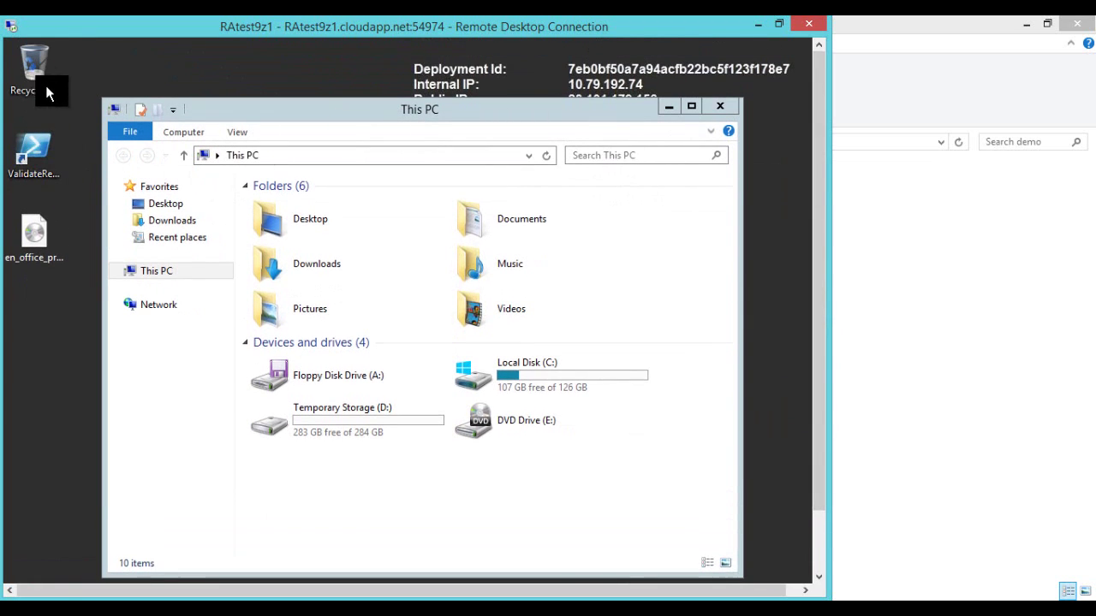
pyautogui.moveTo(817, 203); pyautogui.dragTo(811, 300)
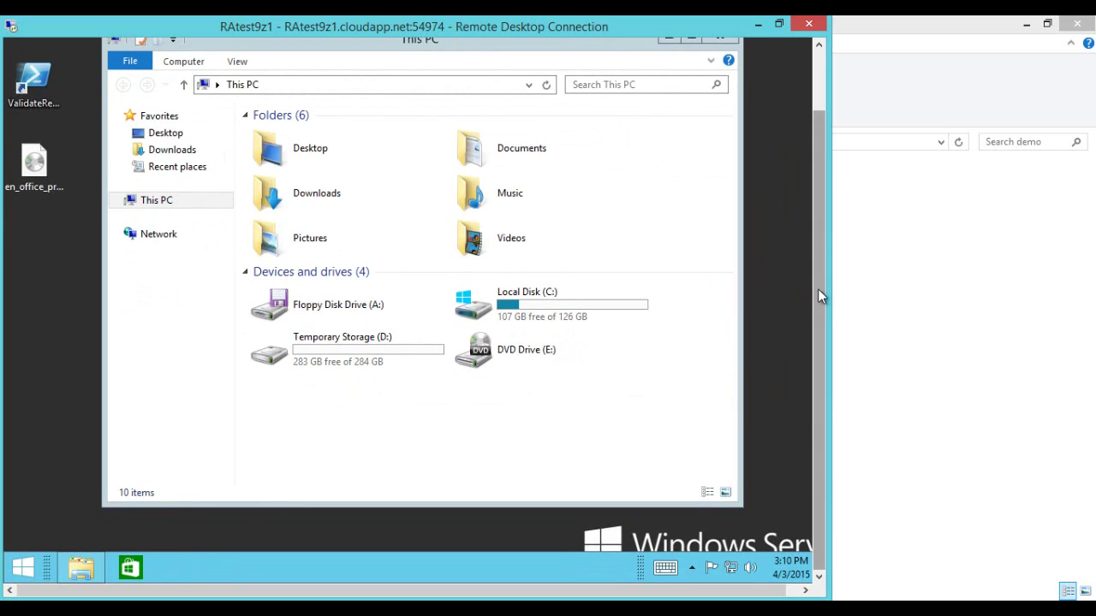
pyautogui.moveTo(821, 320); pyautogui.dragTo(820, 196)
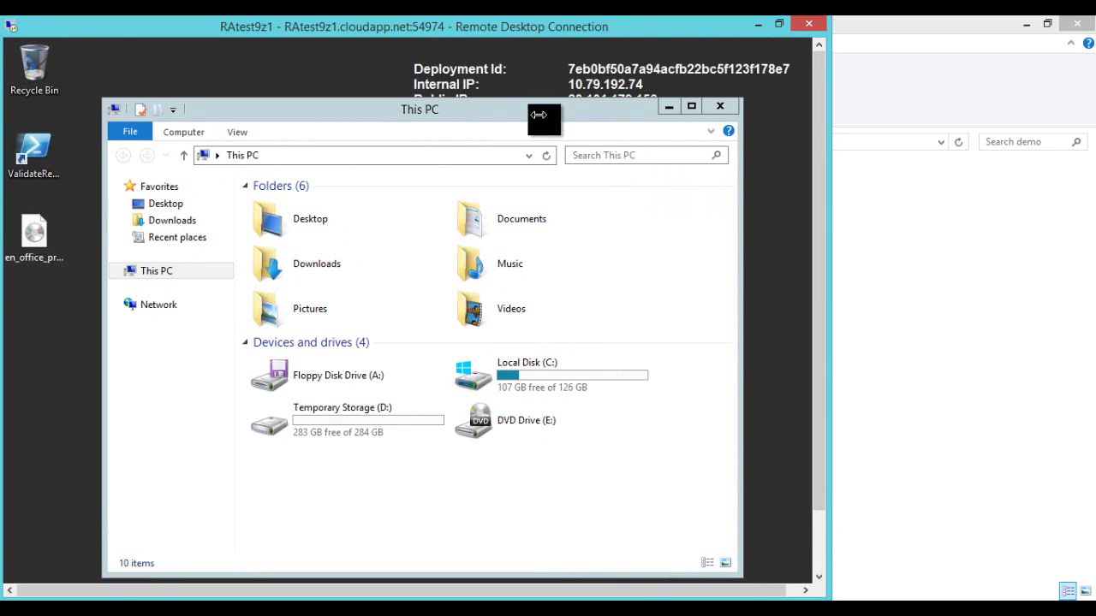
pyautogui.moveTo(817, 246); pyautogui.dragTo(823, 339)
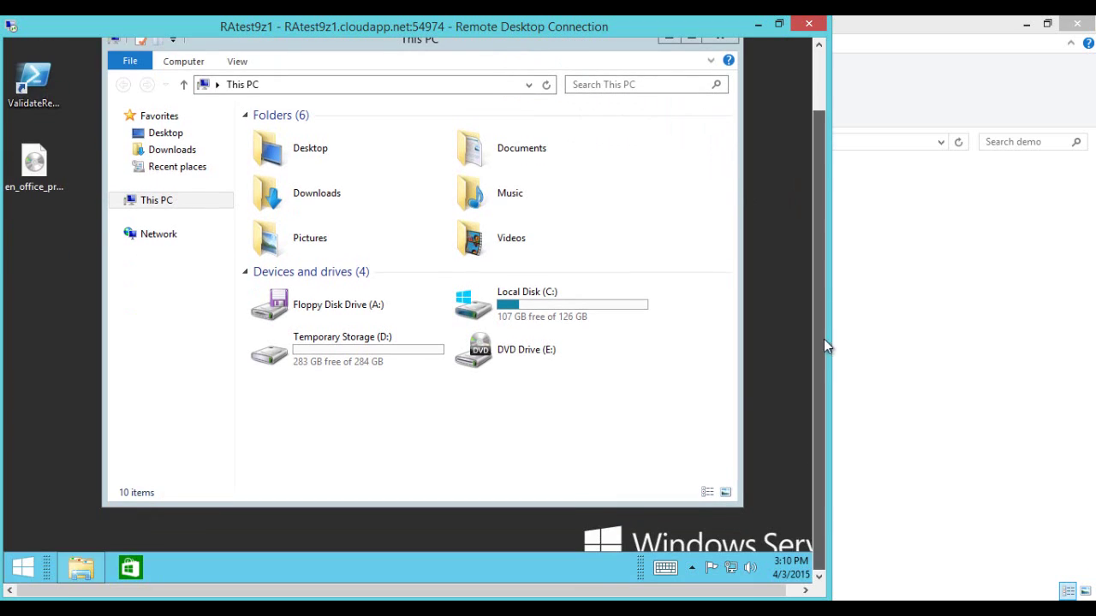
pyautogui.moveTo(21, 580)
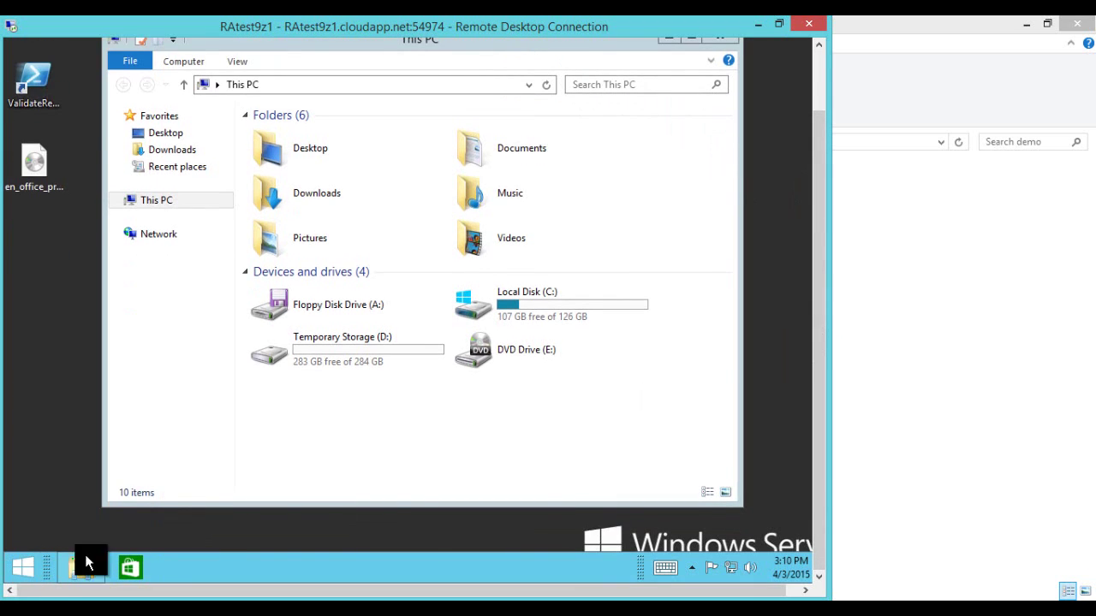
pyautogui.moveTo(820, 446); pyautogui.dragTo(797, 326)
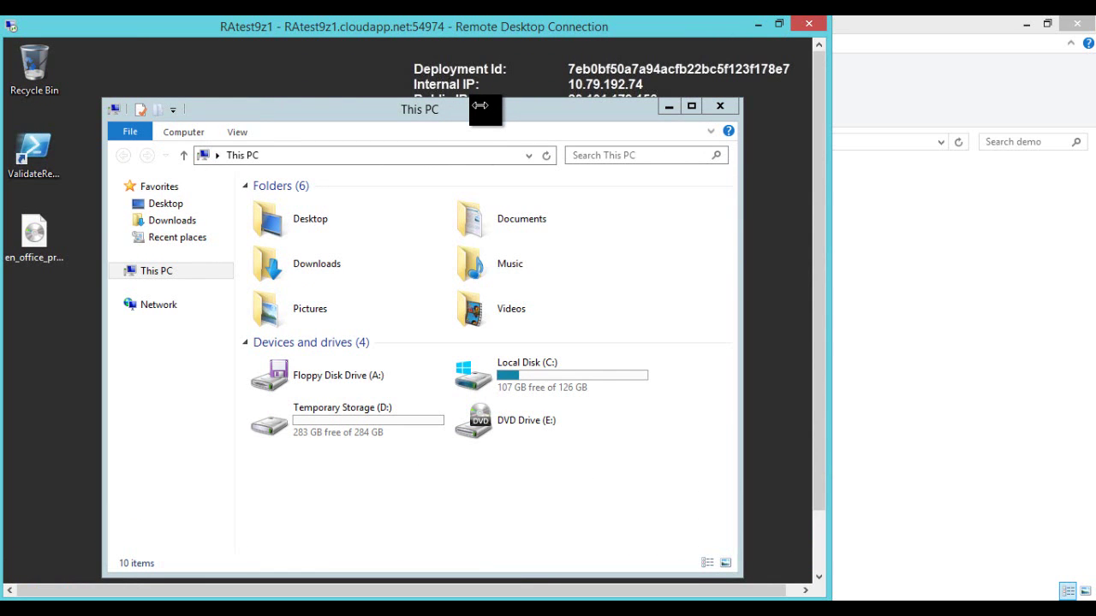
# Step: Close the session and set the RAtest9z1 connection's display size to 1280 by 720
pyautogui.click(809, 24)
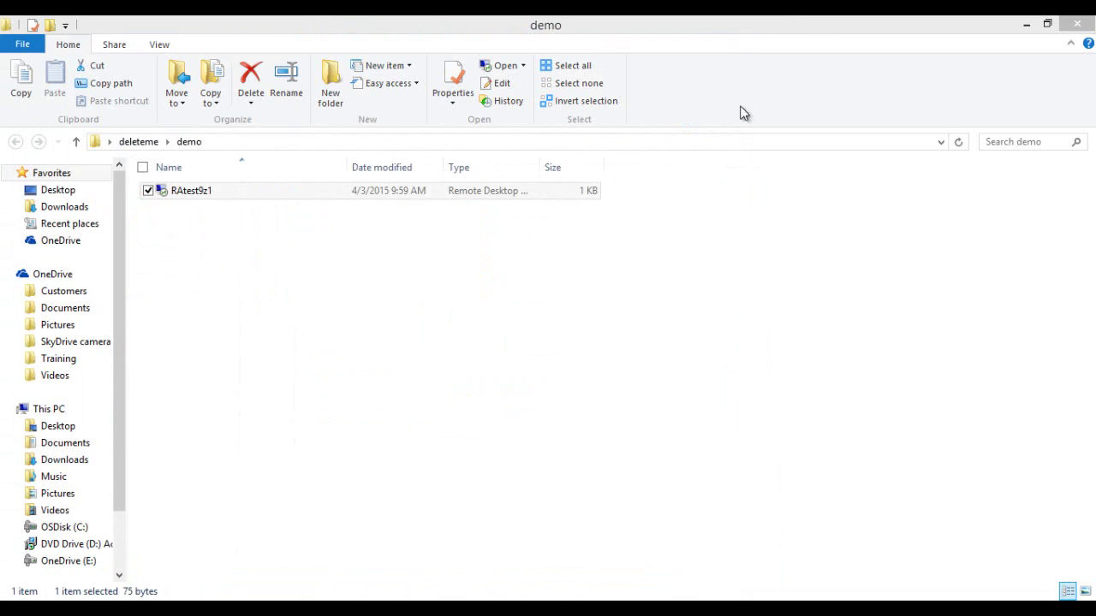
pyautogui.click(175, 190)
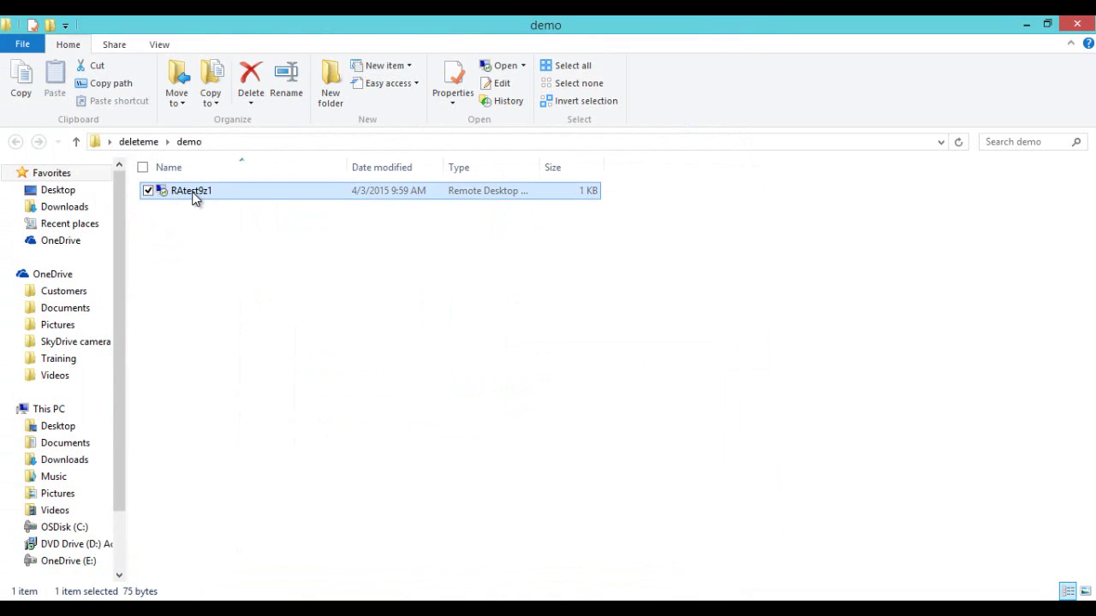
pyautogui.rightClick(194, 194)
pyautogui.click(158, 222)
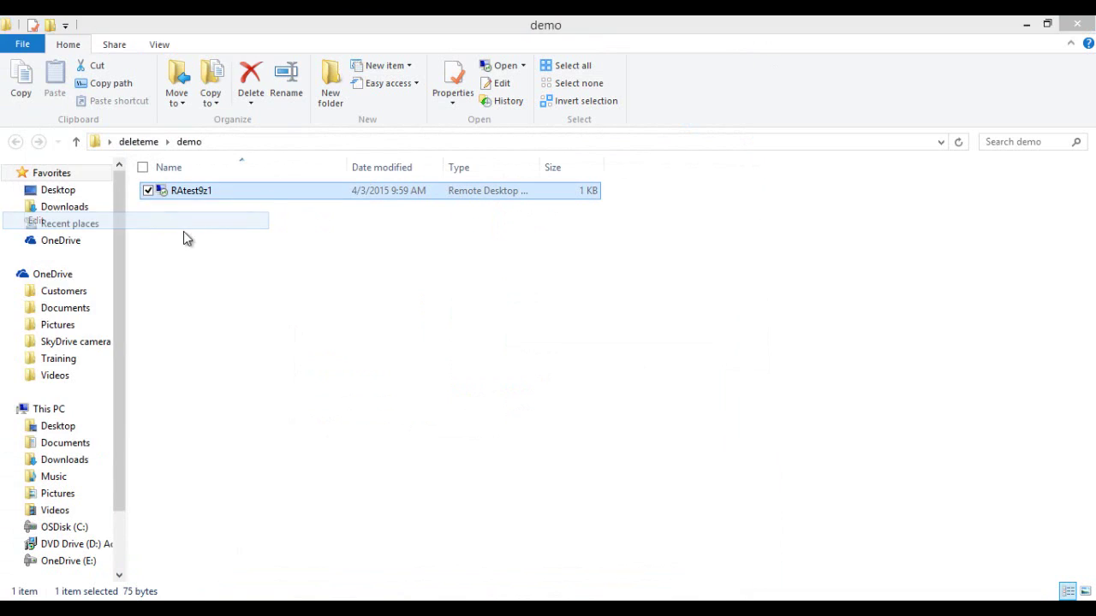
pyautogui.click(453, 211)
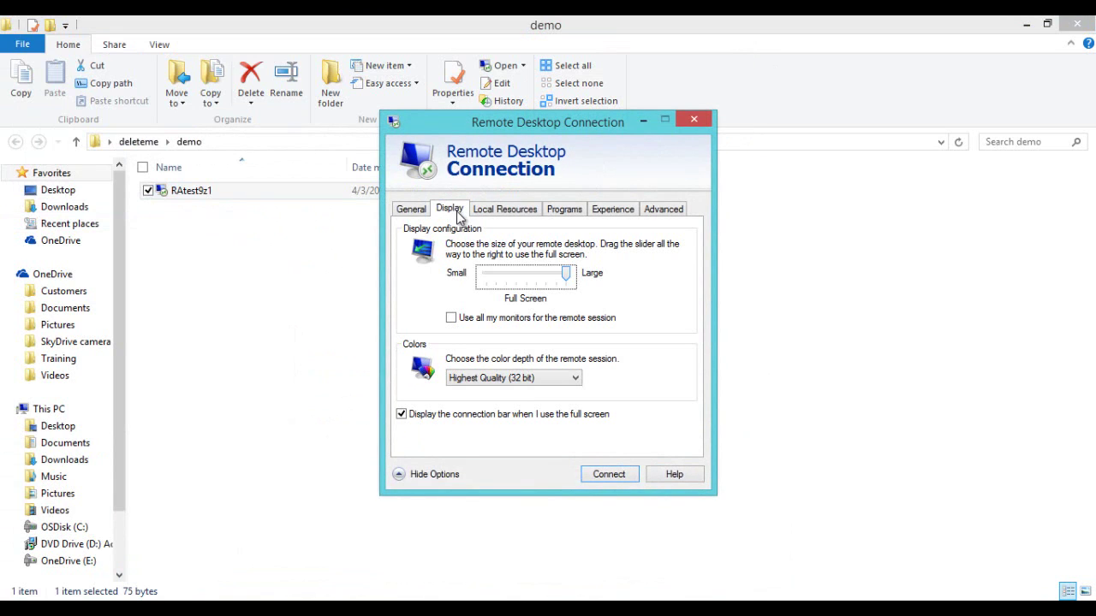
pyautogui.moveTo(500, 277); pyautogui.dragTo(520, 281)
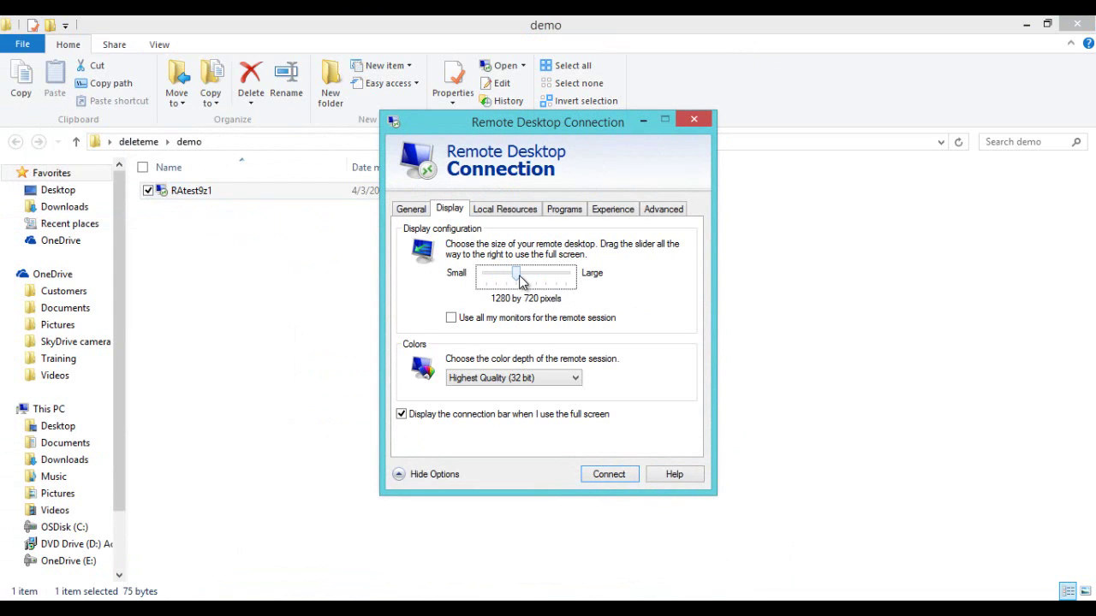
# Step: Connect past the publisher warning, enter the password, and permanently accept the certificate
pyautogui.click(610, 474)
pyautogui.click(641, 399)
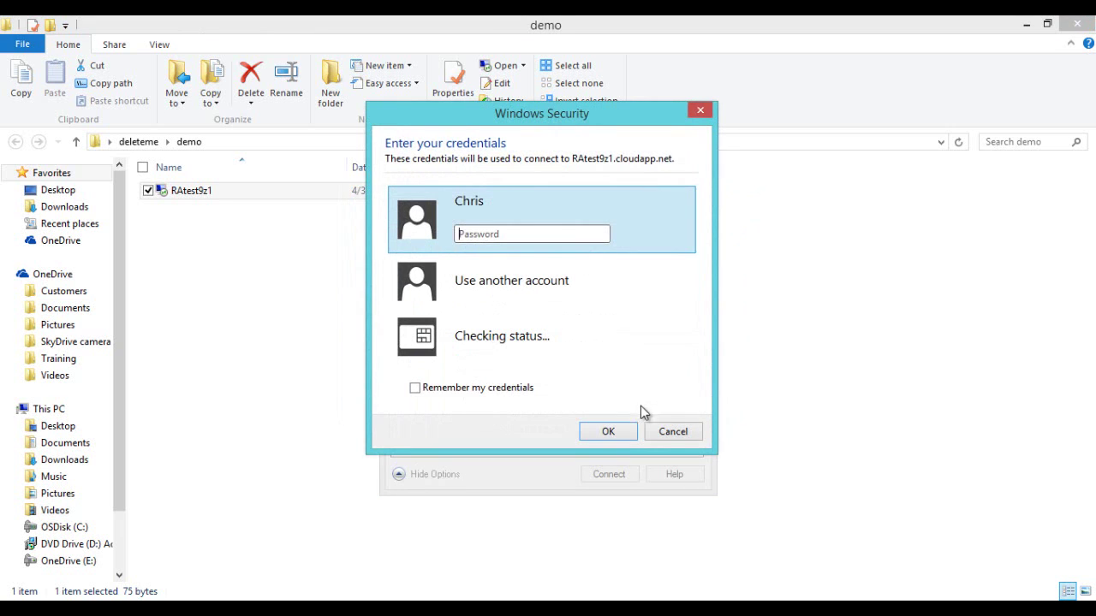
pyautogui.write('********')
pyautogui.press('Return')
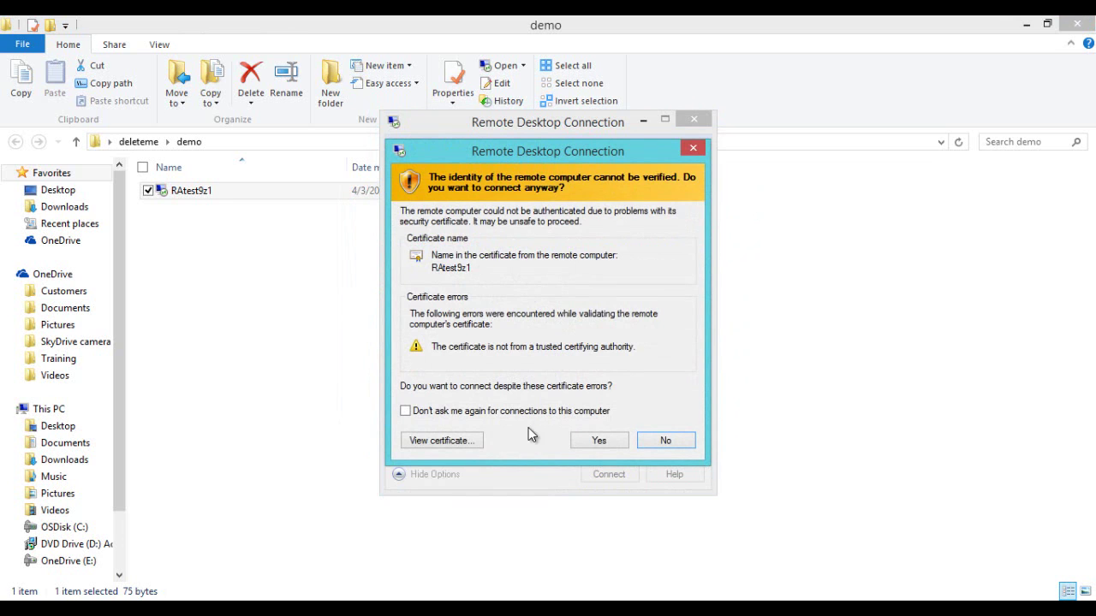
pyautogui.click(524, 410)
pyautogui.click(600, 442)
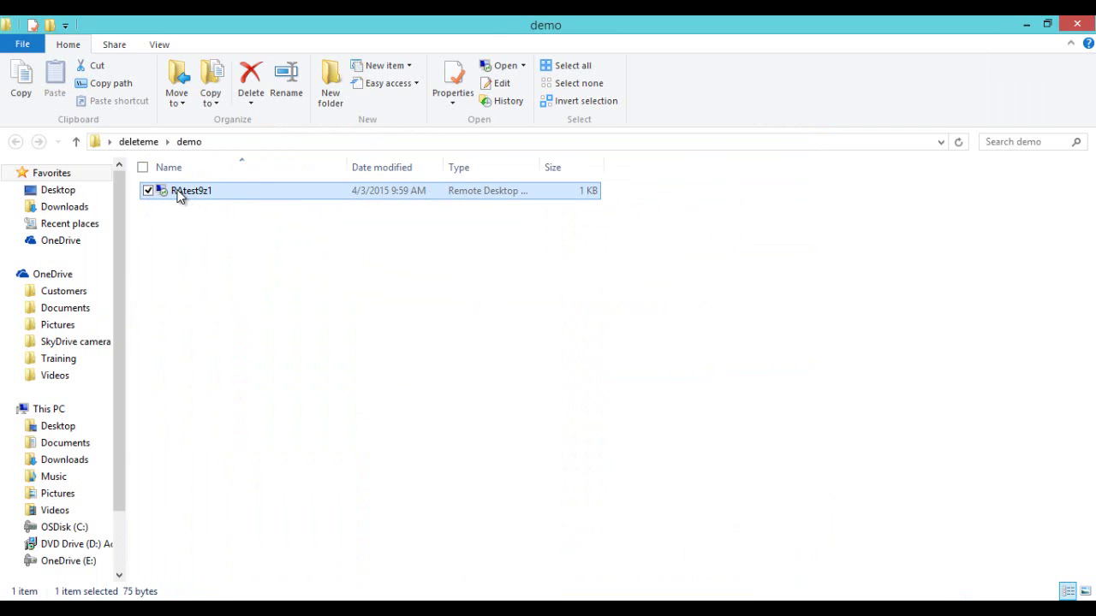
# Step: Change the RAtest9z1 connection's display size to 800 by 600
pyautogui.rightClick(178, 195)
pyautogui.click(168, 221)
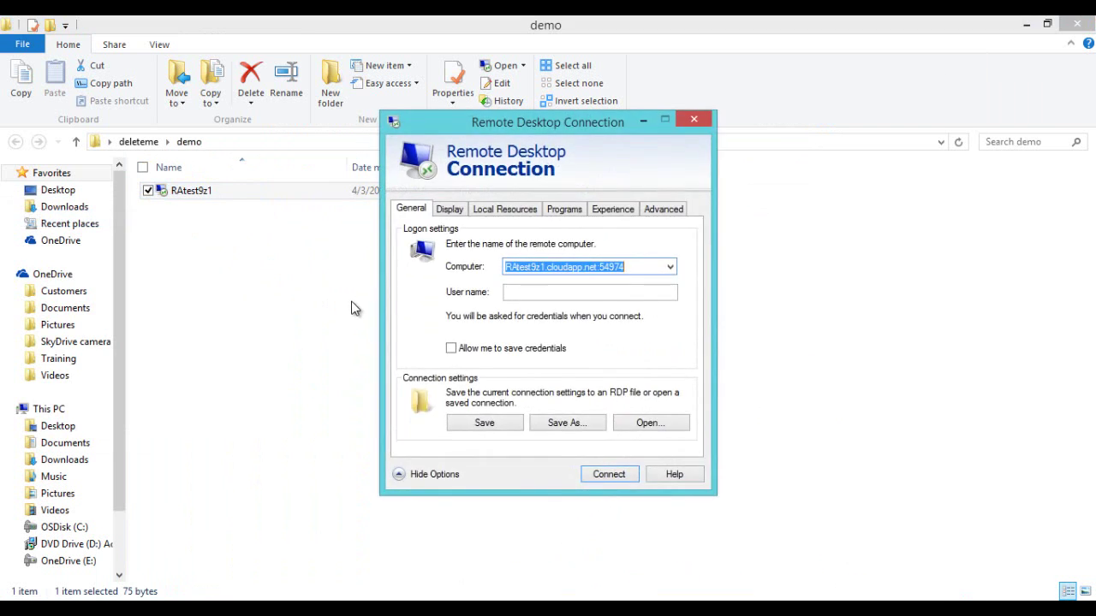
pyautogui.click(452, 212)
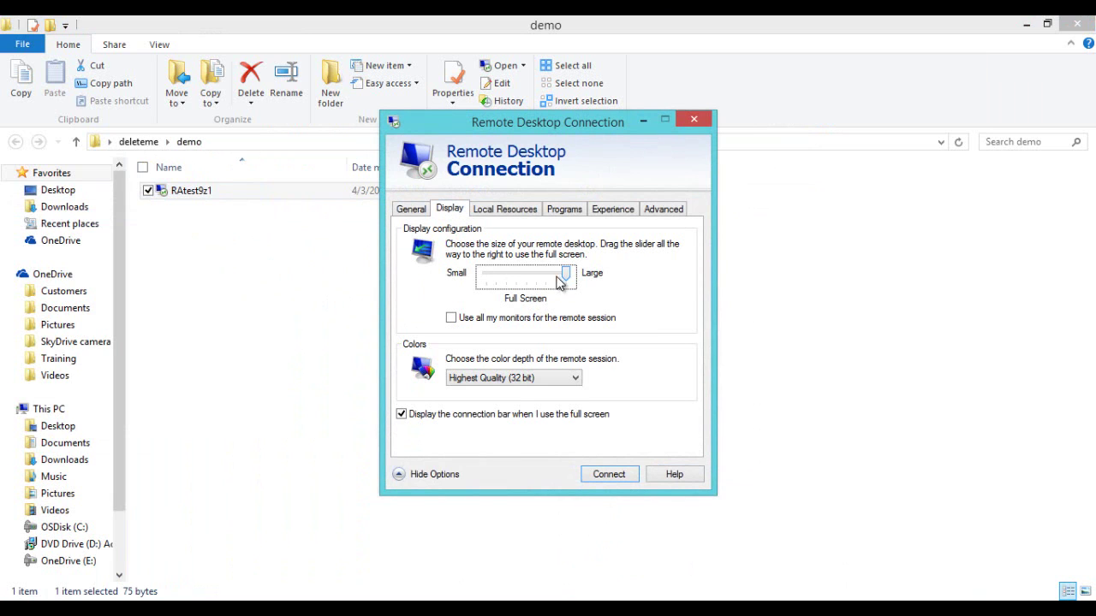
pyautogui.moveTo(562, 273); pyautogui.dragTo(495, 283)
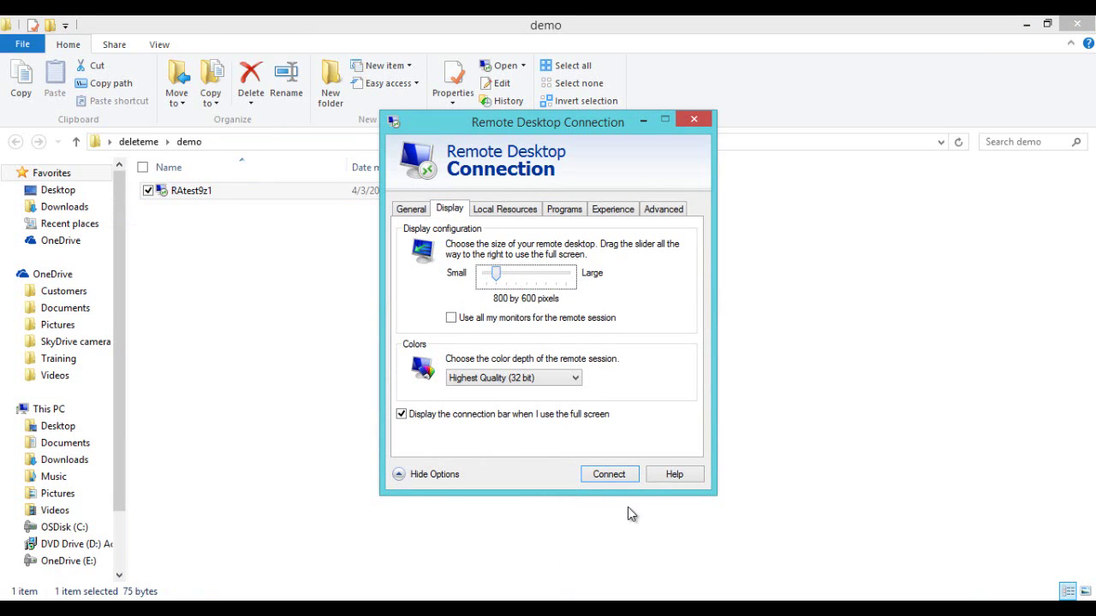
# Step: Connect past the publisher warning, enter the password, and remember the credentials
pyautogui.click(609, 475)
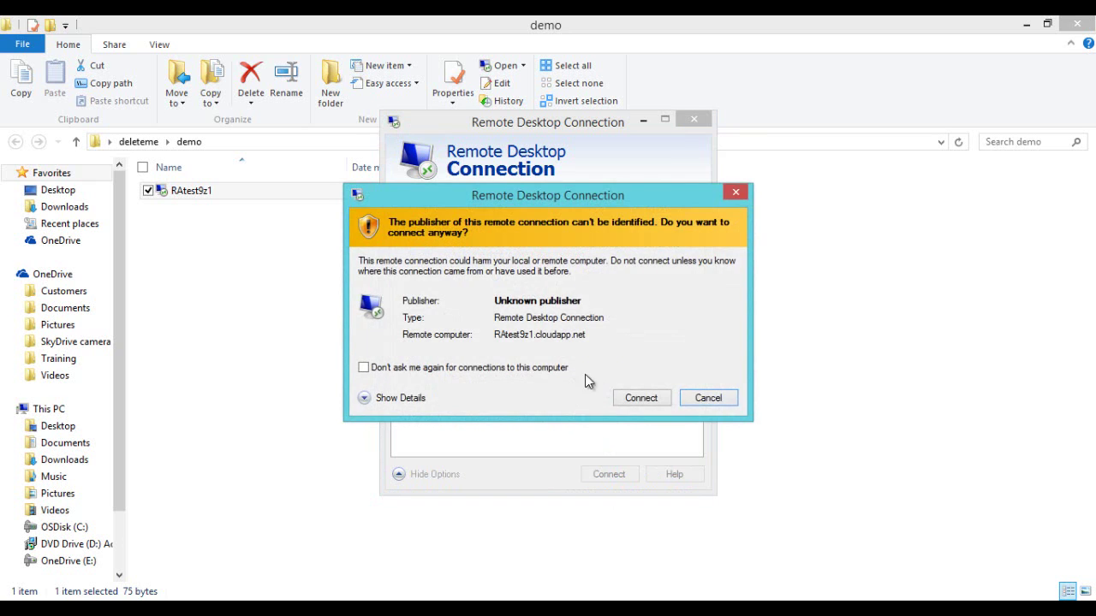
pyautogui.click(524, 368)
pyautogui.click(649, 395)
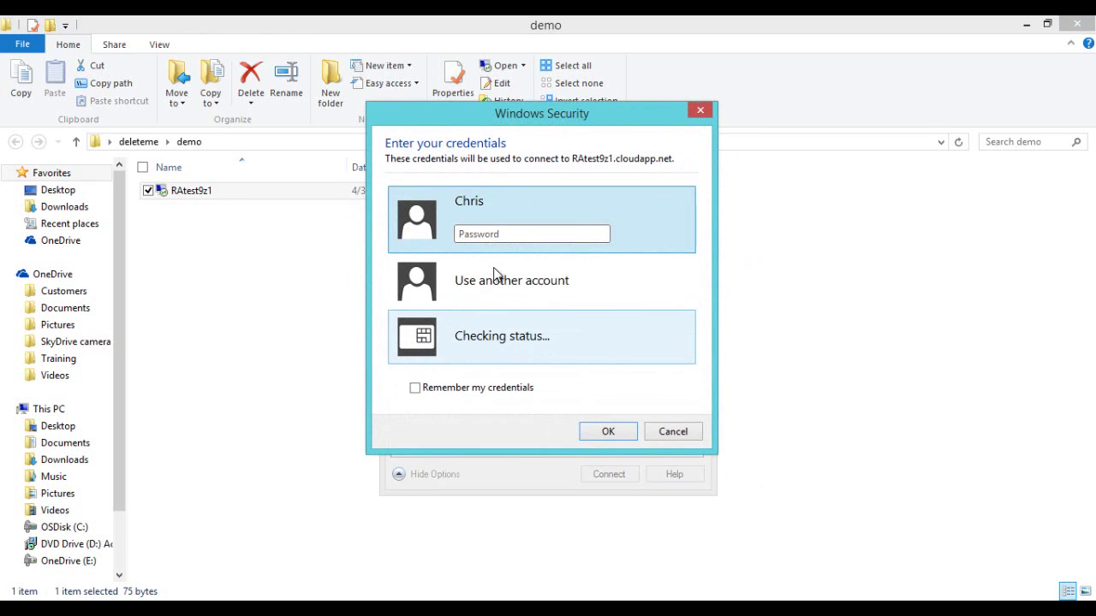
pyautogui.write('*********')
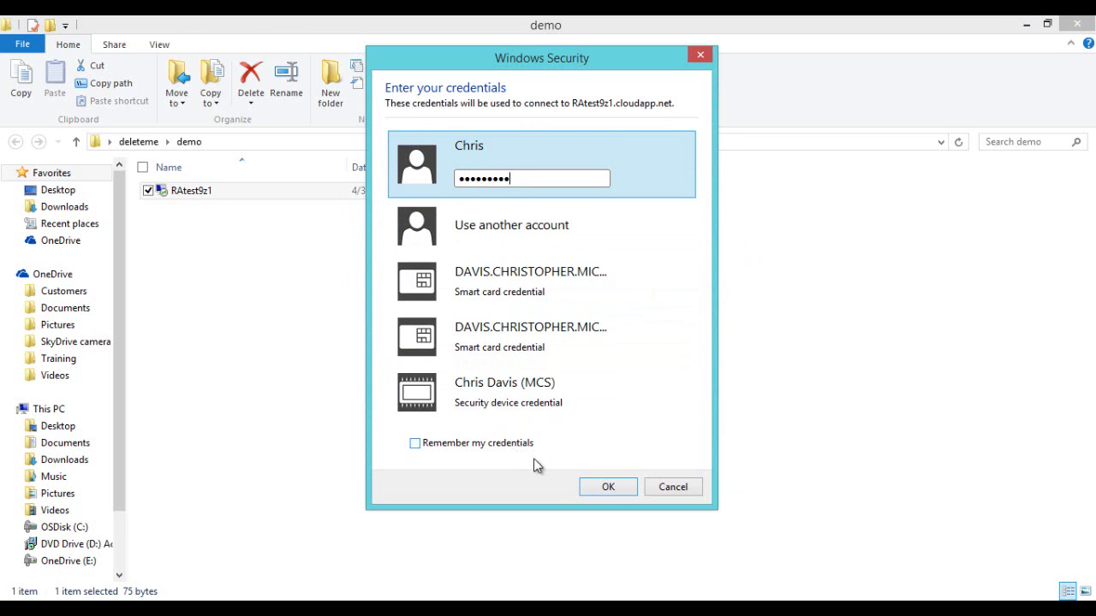
pyautogui.click(492, 444)
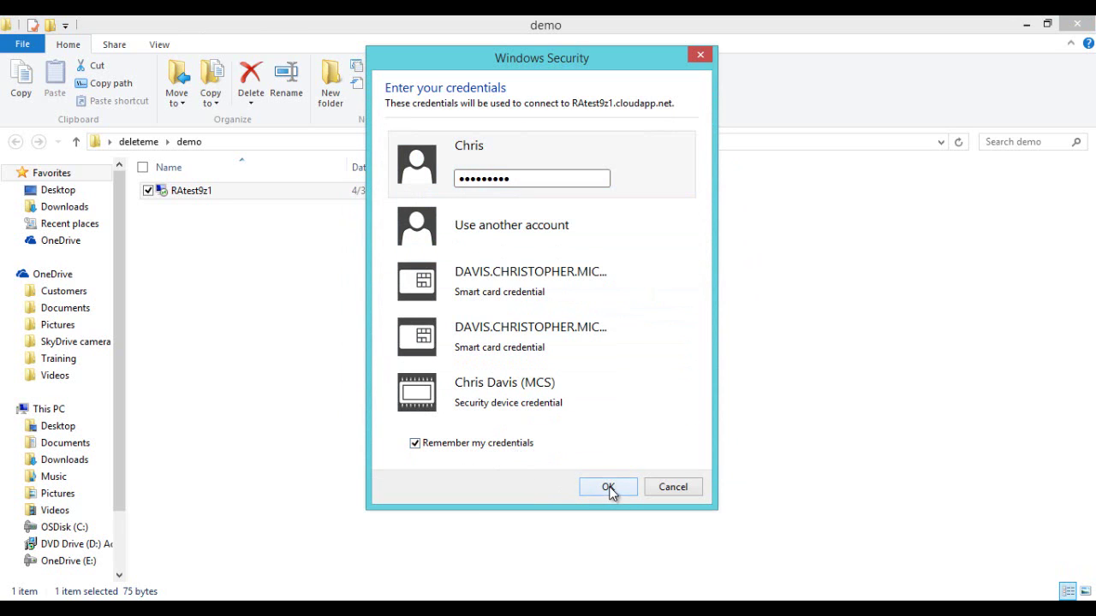
pyautogui.click(608, 486)
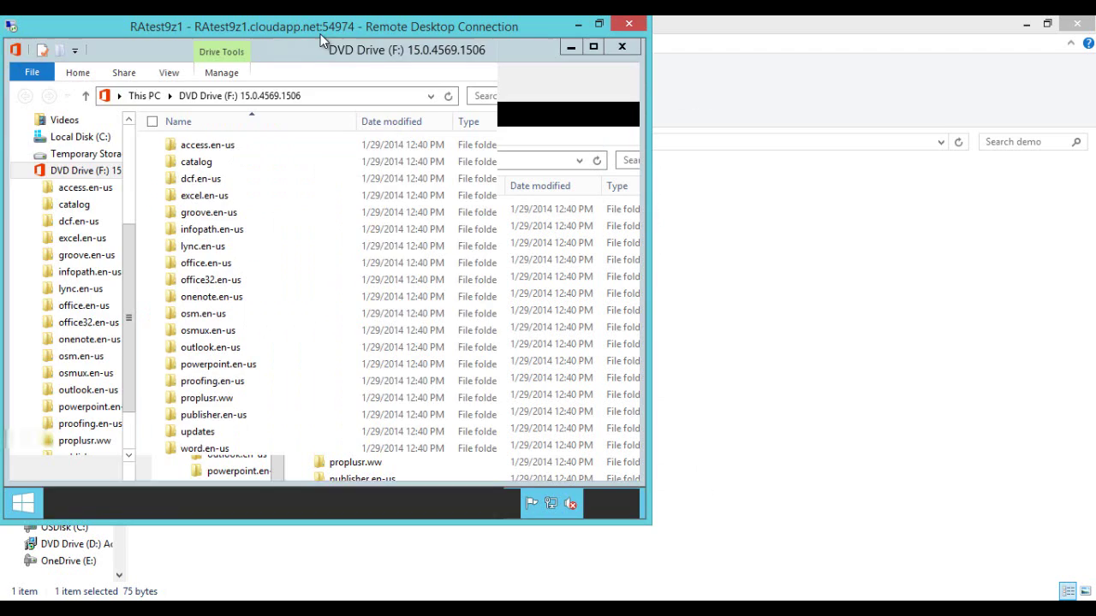
# Step: Enlarge the remote window, close the F: folder, Task Manager and the mount error, and open This PC
pyautogui.moveTo(314, 29); pyautogui.dragTo(327, 39)
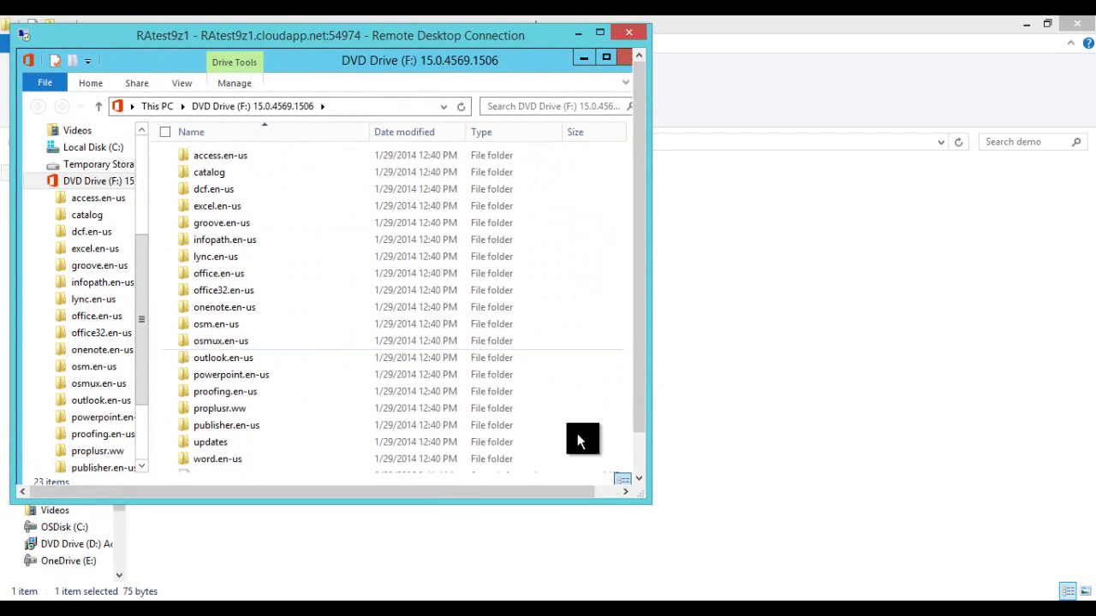
pyautogui.moveTo(655, 503); pyautogui.dragTo(697, 557)
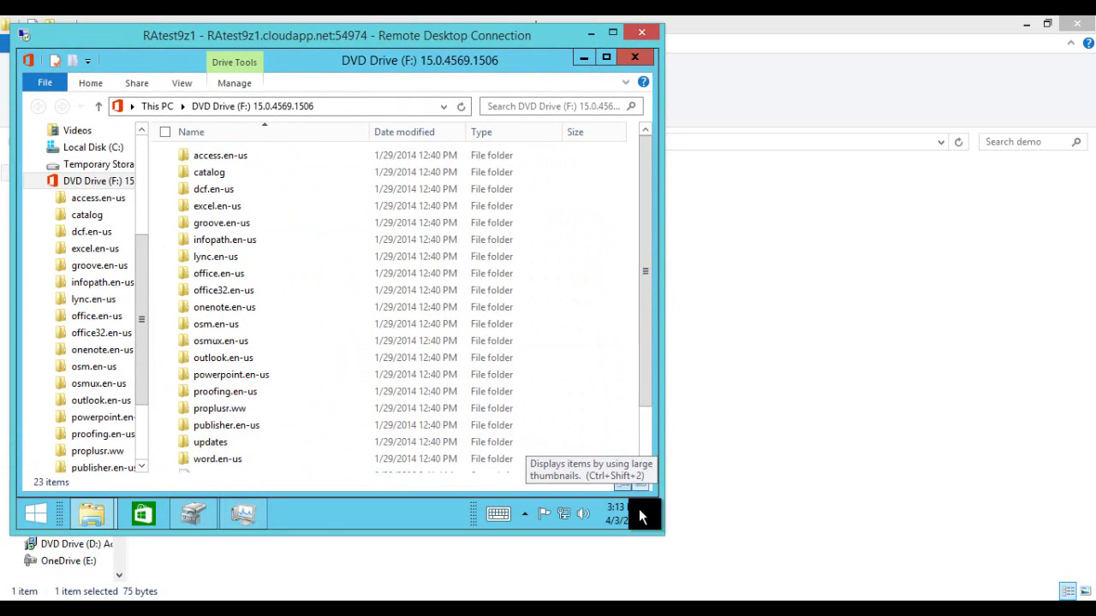
pyautogui.scroll(-2, 639, 452)
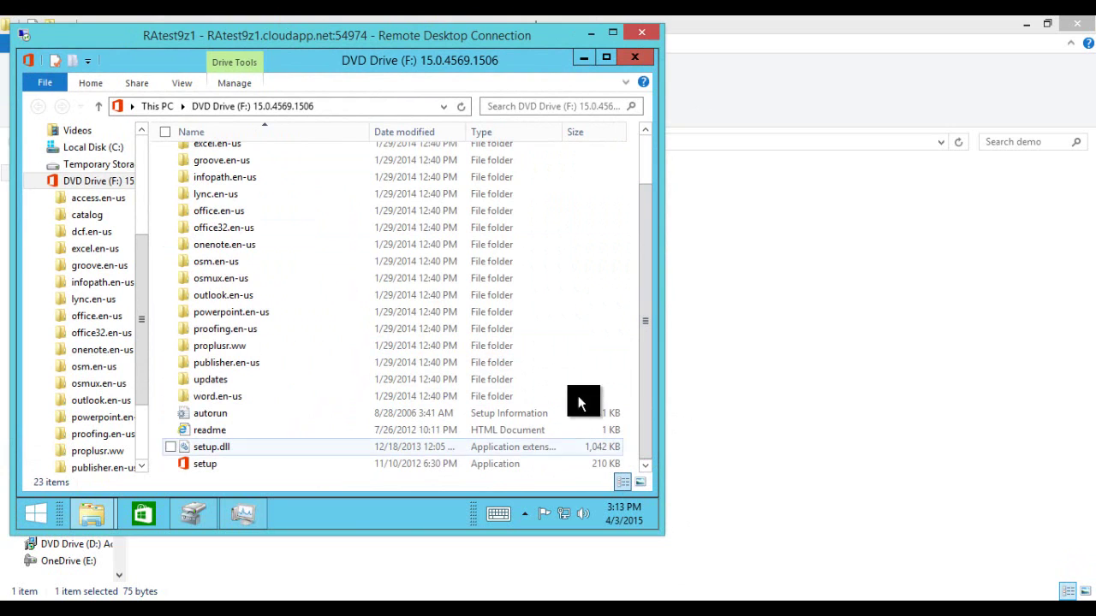
pyautogui.click(634, 59)
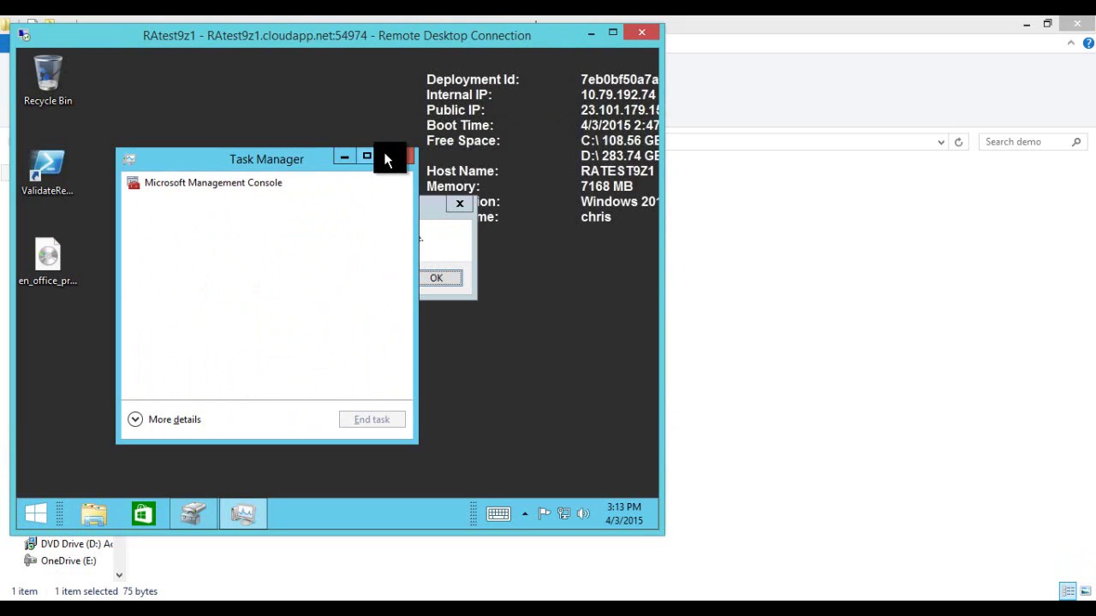
pyautogui.click(390, 155)
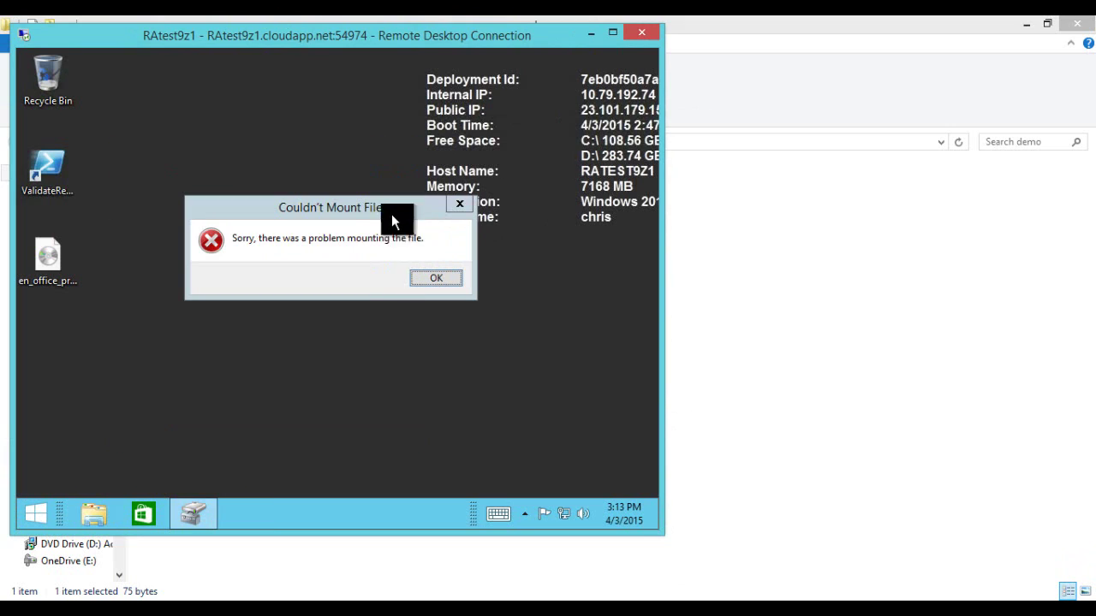
pyautogui.click(430, 281)
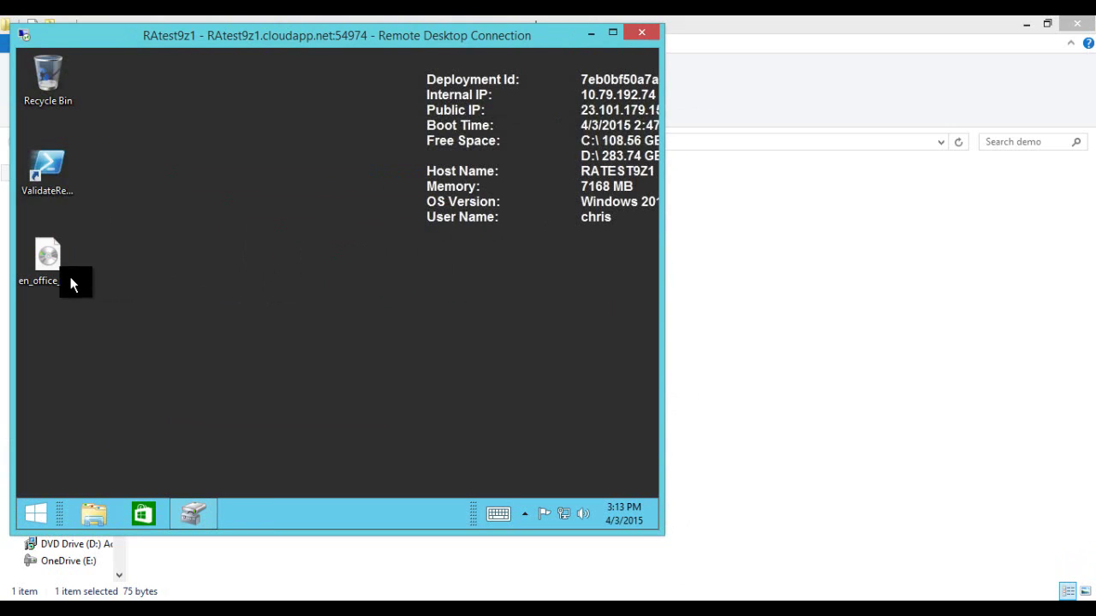
pyautogui.click(100, 510)
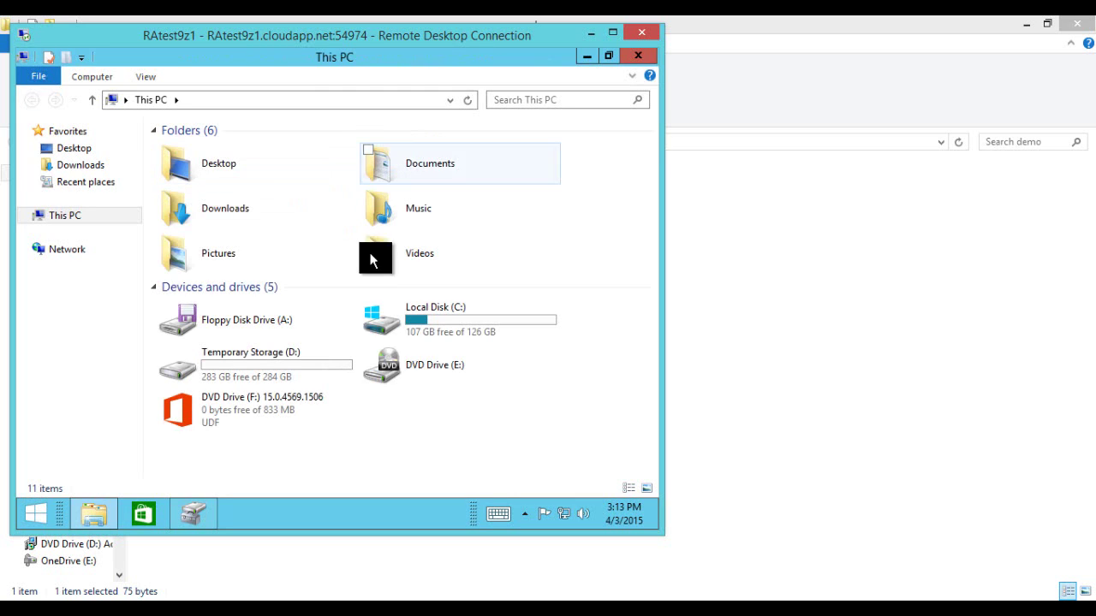
# Step: Select the Office setup application on DVD Drive (F:) and check volumes in Disk Management
pyautogui.doubleClick(228, 417)
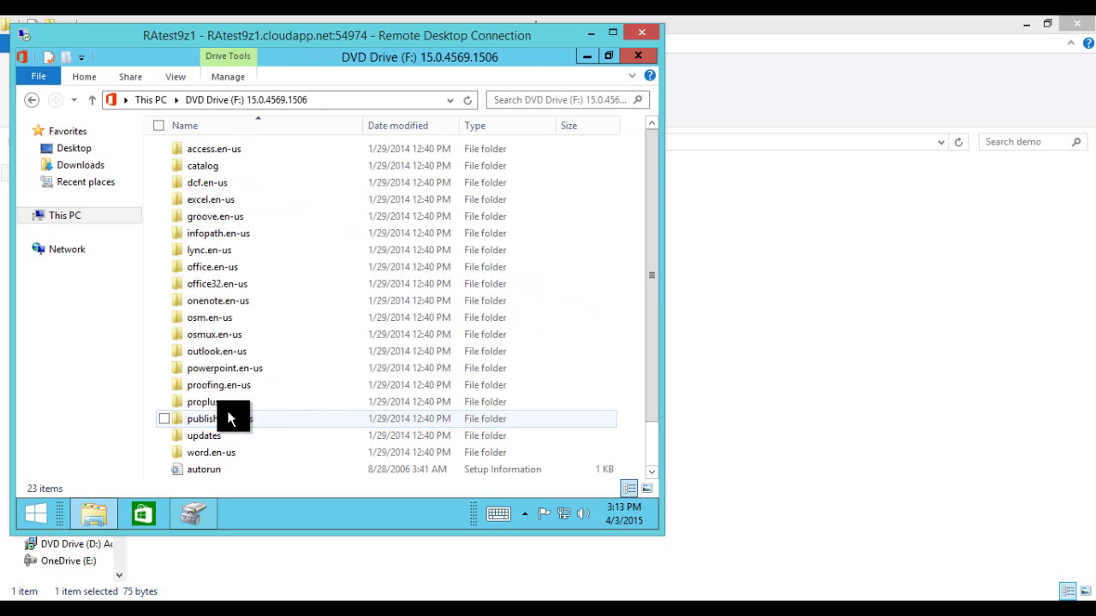
pyautogui.scroll(-1, 330, 412)
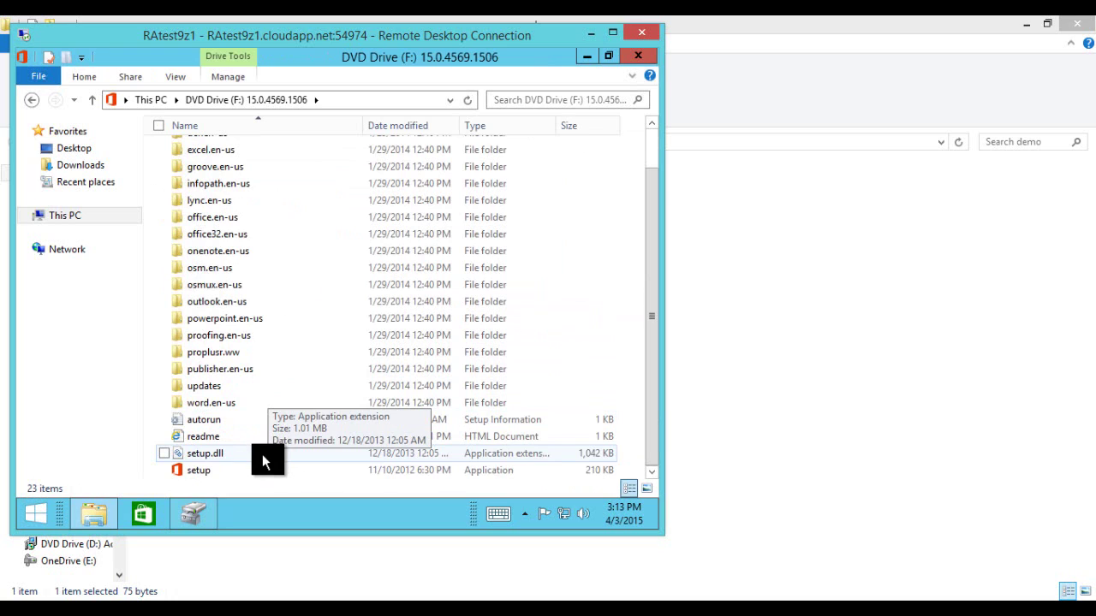
pyautogui.click(207, 468)
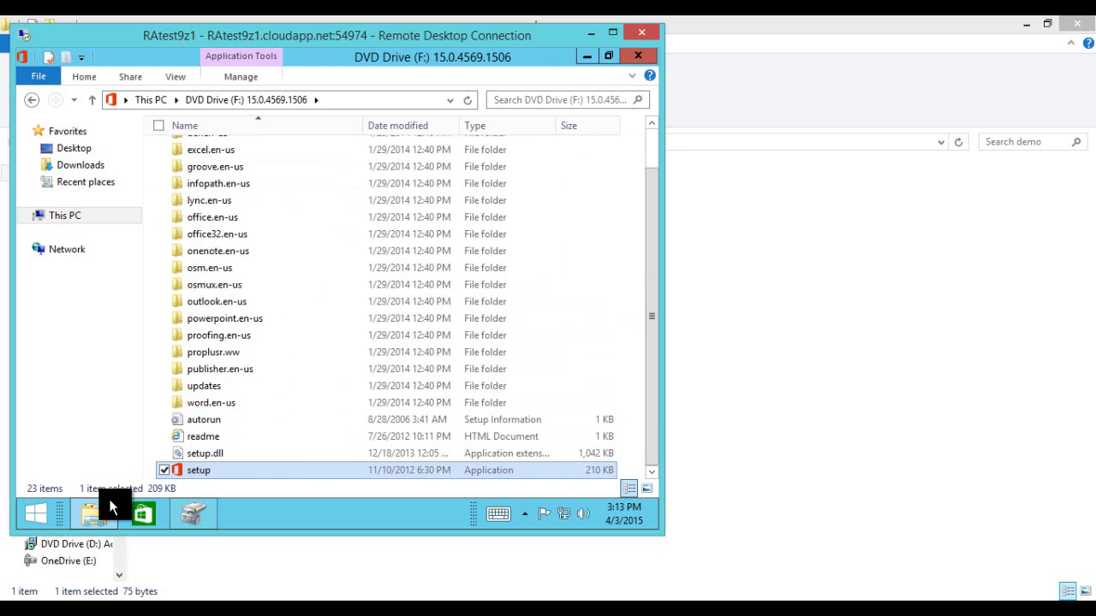
pyautogui.moveTo(95, 514)
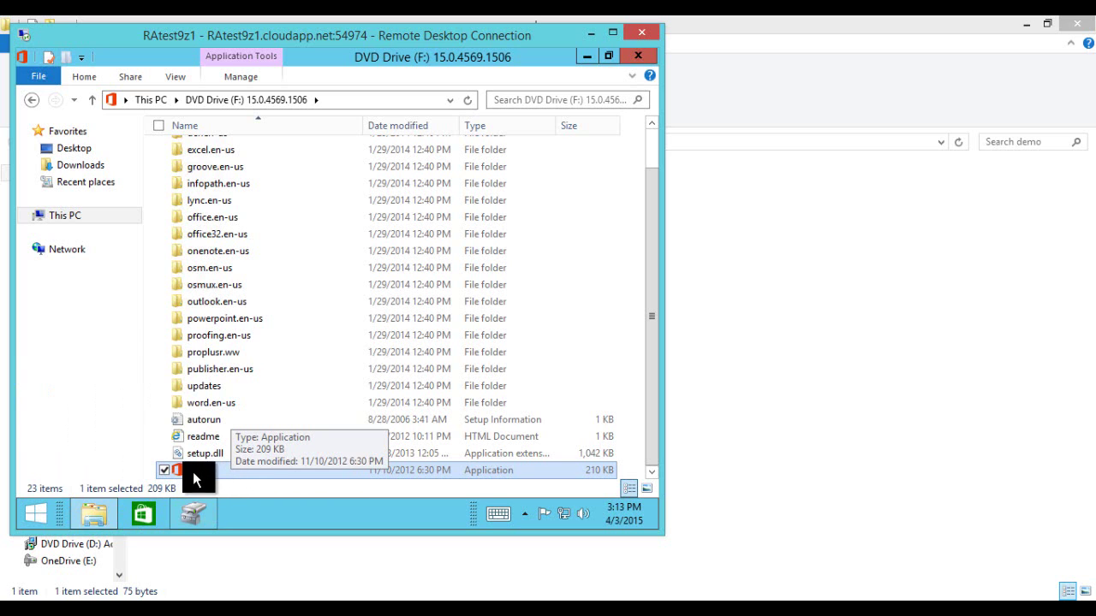
pyautogui.click(90, 517)
pyautogui.click(193, 518)
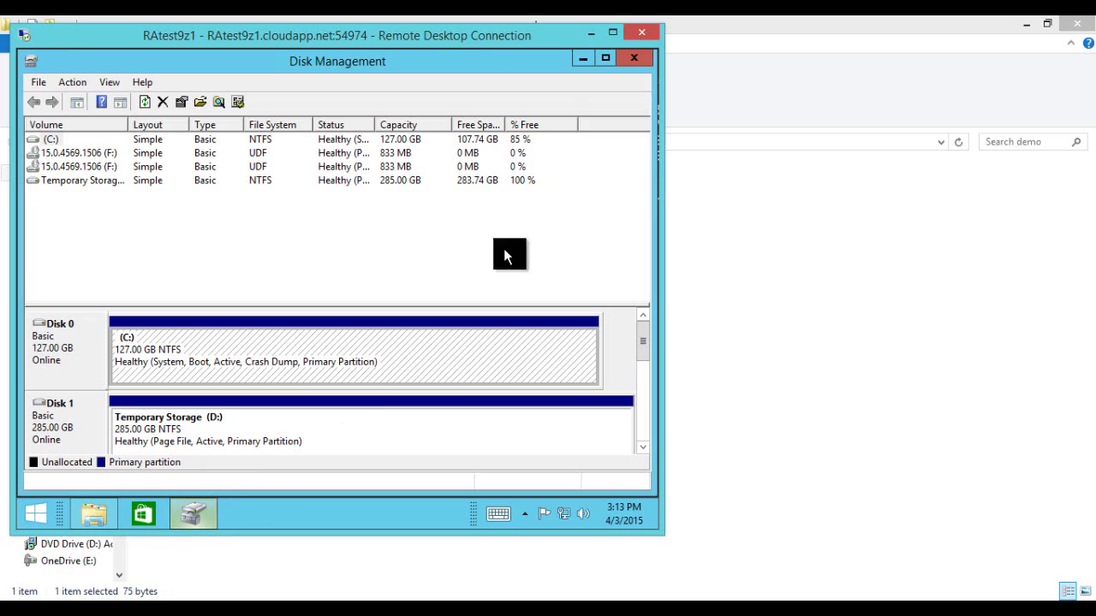
pyautogui.click(634, 58)
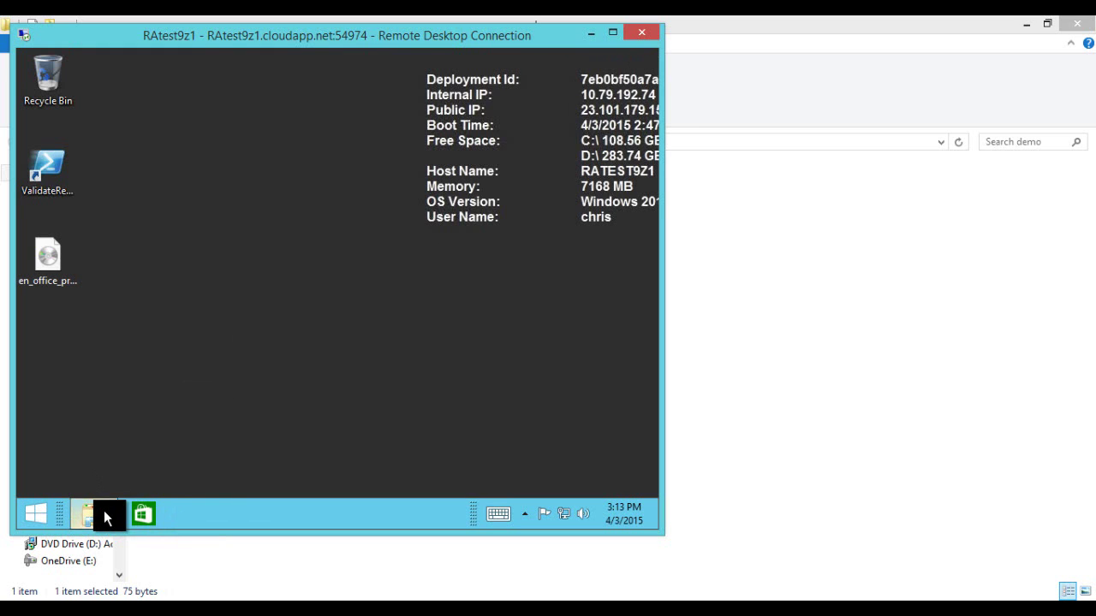
# Step: Restore the DVD drive listing, move it aside, and dismiss the Terminal Services error
pyautogui.click(108, 510)
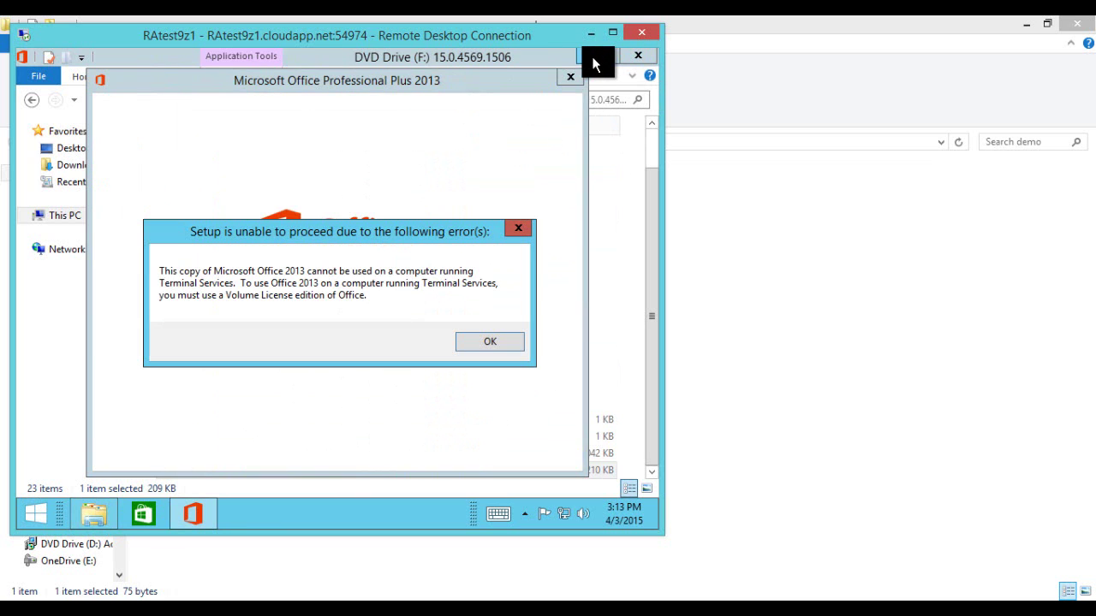
pyautogui.click(591, 56)
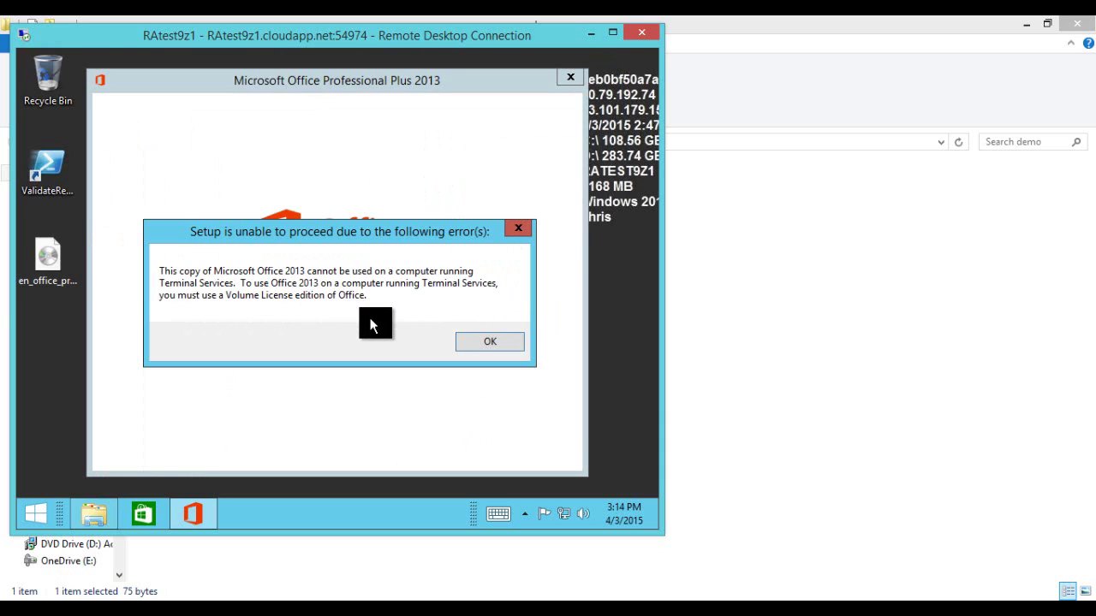
pyautogui.click(489, 347)
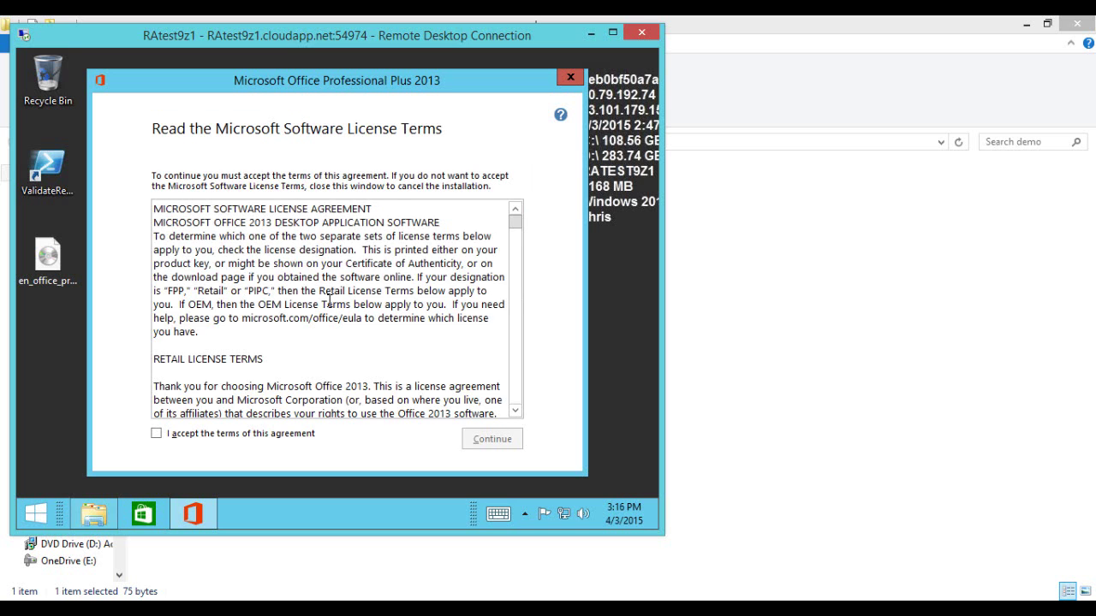
# Step: Accept the Office license terms, continue, and choose Install Now for a default installation
pyautogui.click(155, 434)
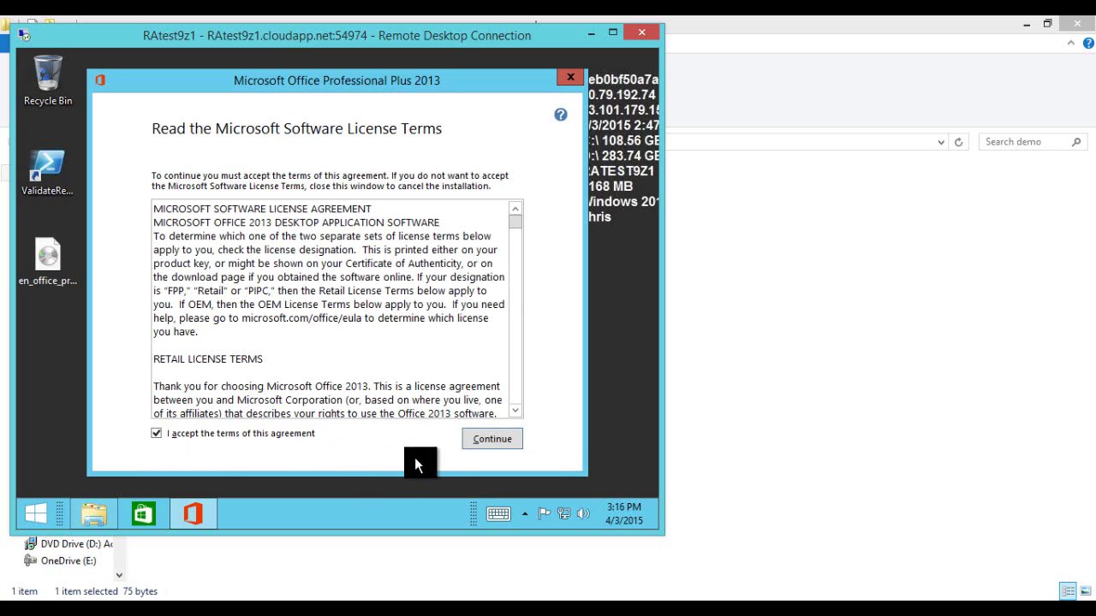
pyautogui.click(491, 444)
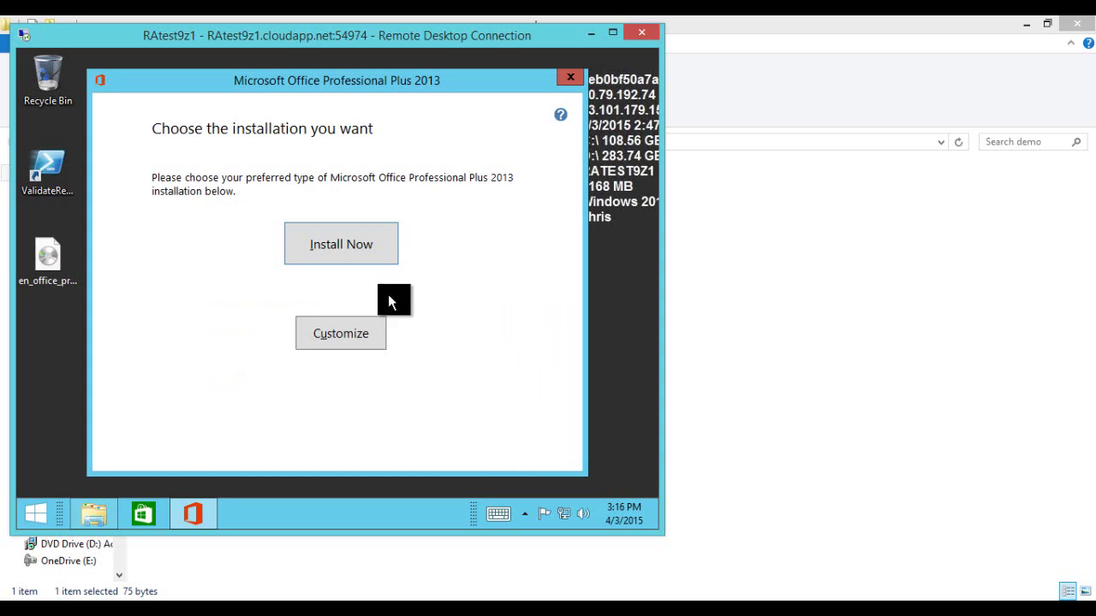
pyautogui.click(374, 261)
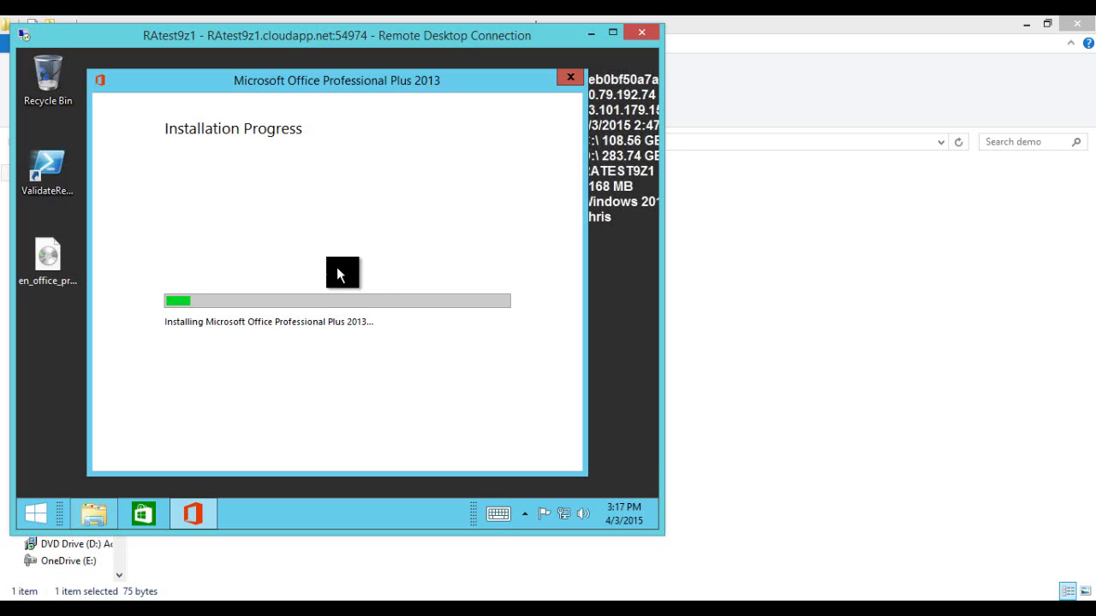
# Step: Launch Internet Explorer from Start and search the web for firefox from the address bar
pyautogui.click(49, 505)
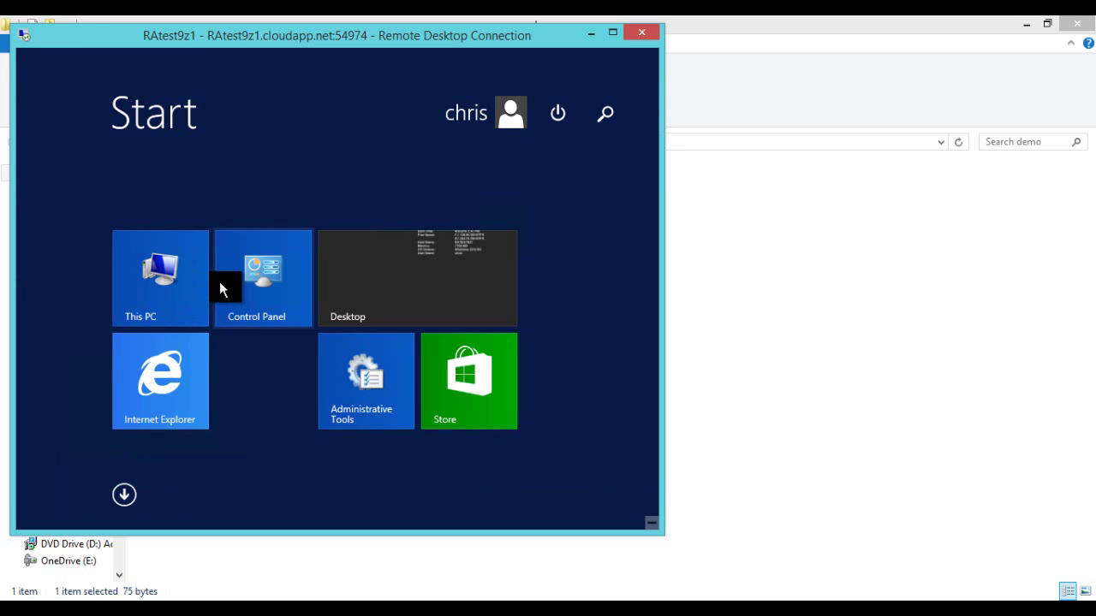
pyautogui.click(172, 363)
pyautogui.click(198, 77)
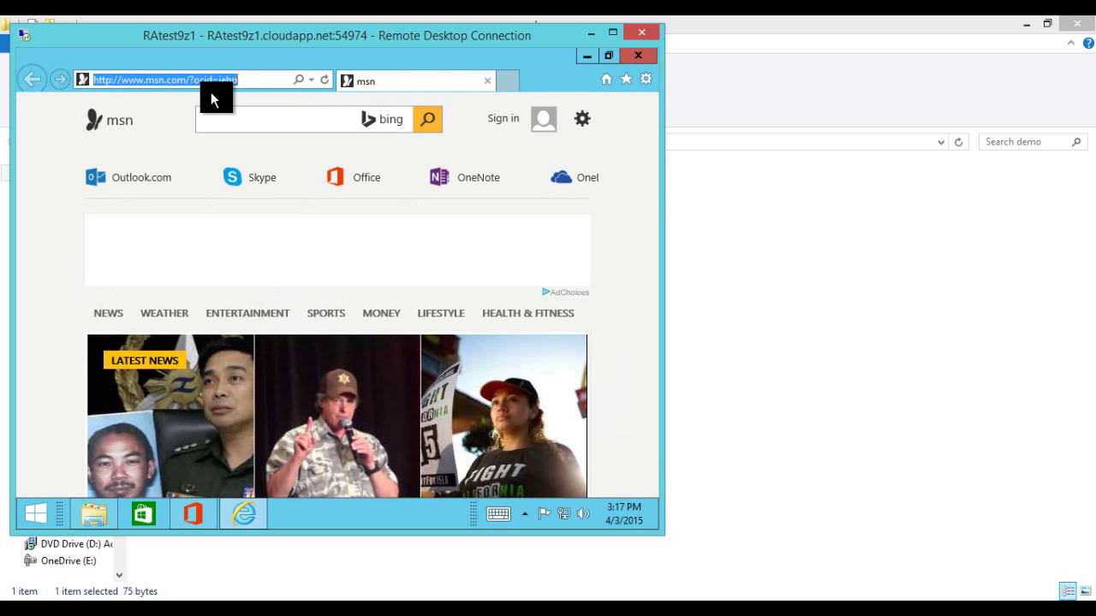
pyautogui.write('firefox')
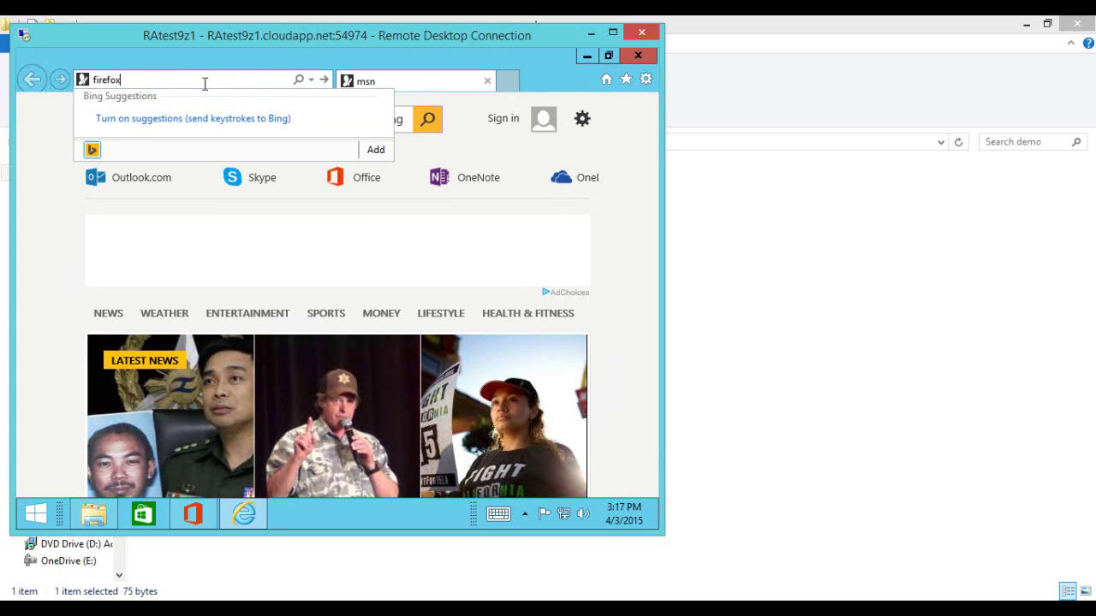
pyautogui.press('Return')
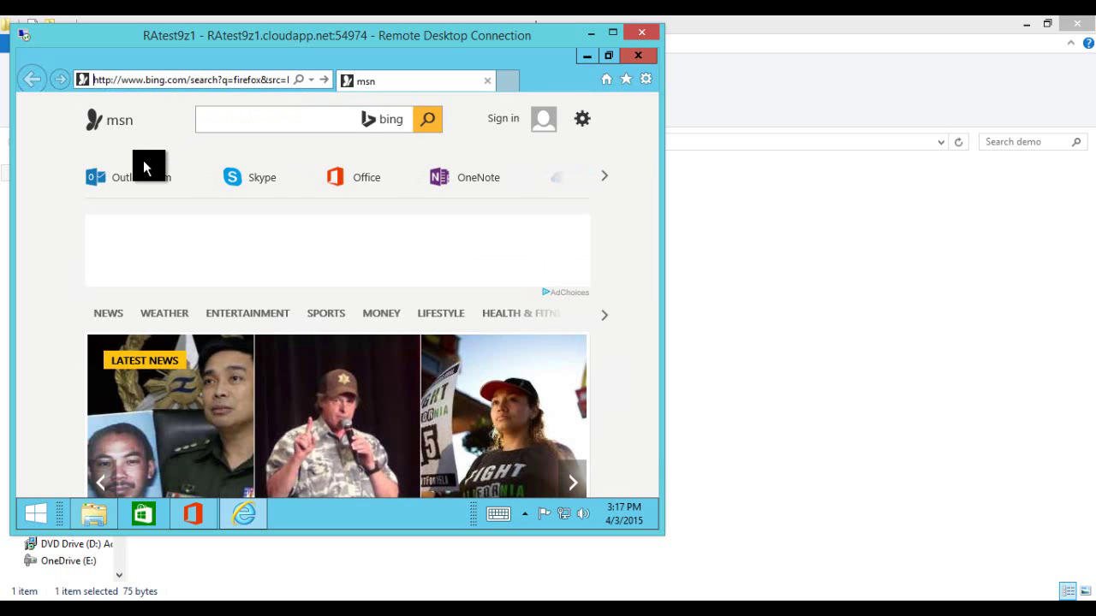
# Step: Select the entire search address in the Internet Explorer address bar
pyautogui.doubleClick(161, 79)
pyautogui.tripleClick(163, 78)
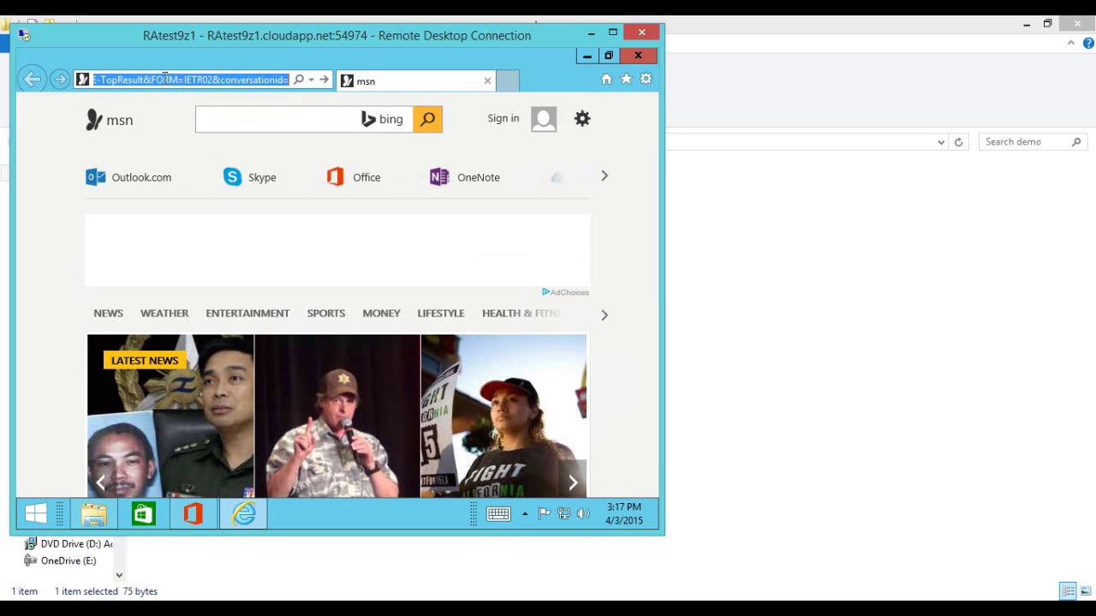
pyautogui.click(161, 79)
pyautogui.doubleClick(161, 80)
pyautogui.doubleClick(161, 80)
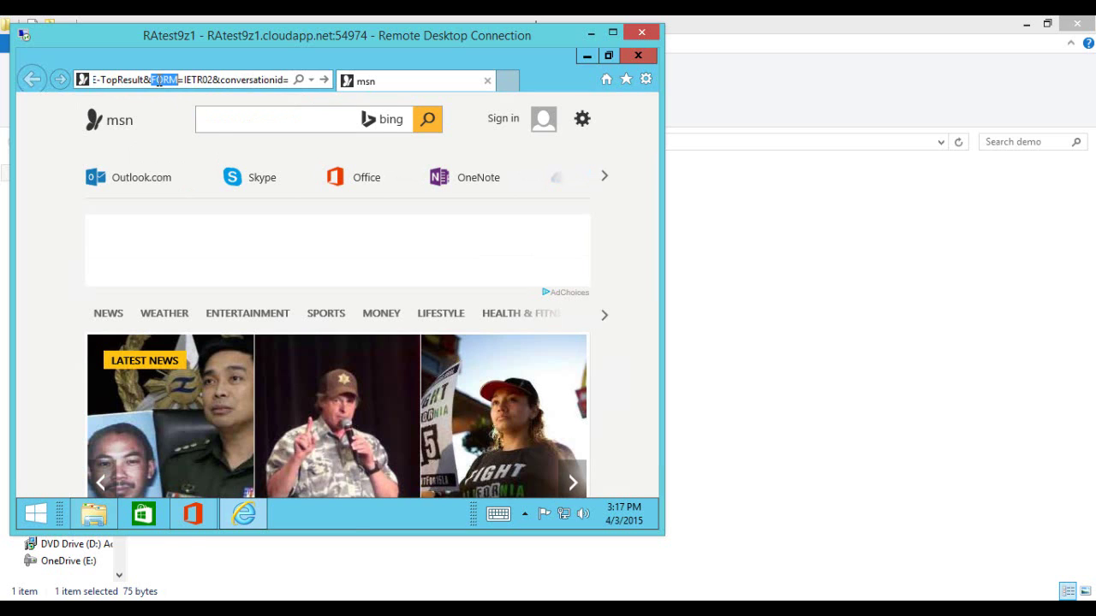
pyautogui.tripleClick(159, 80)
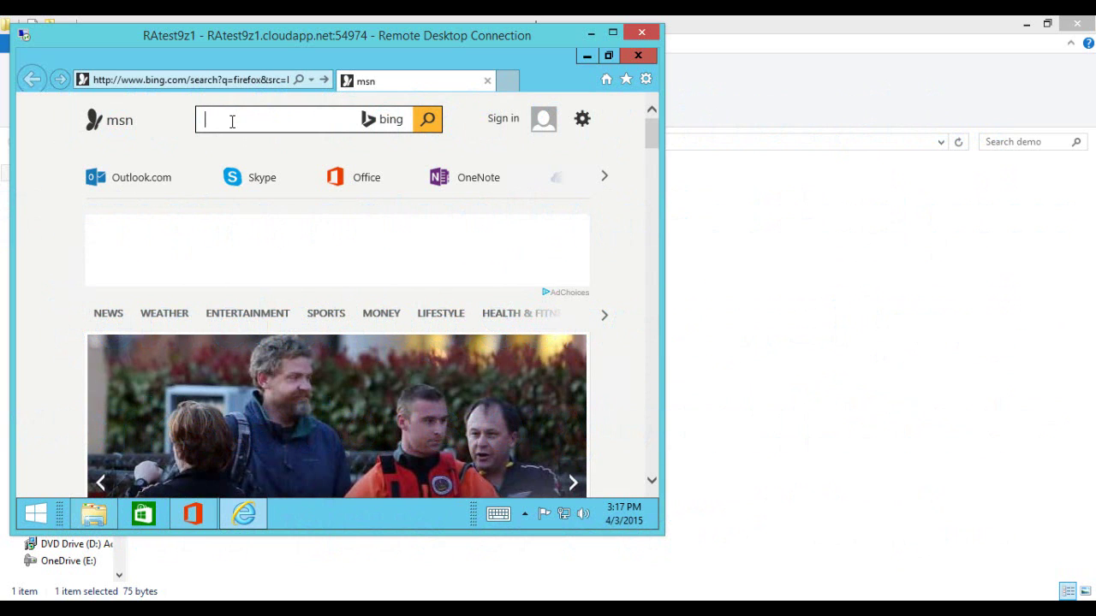
pyautogui.click(230, 77)
pyautogui.write('bin')
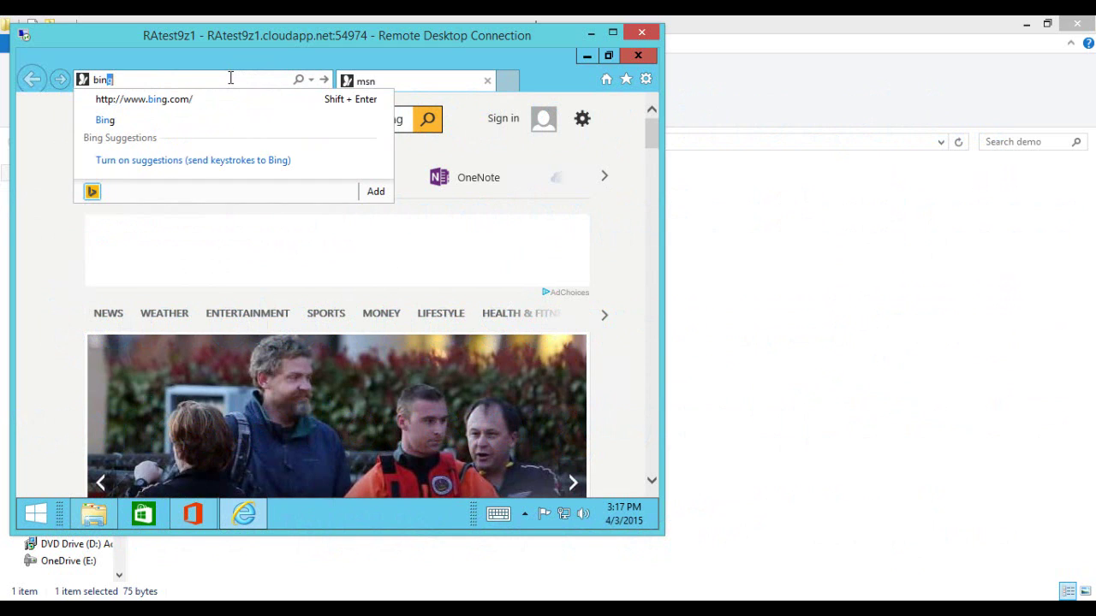
pyautogui.press('Return')
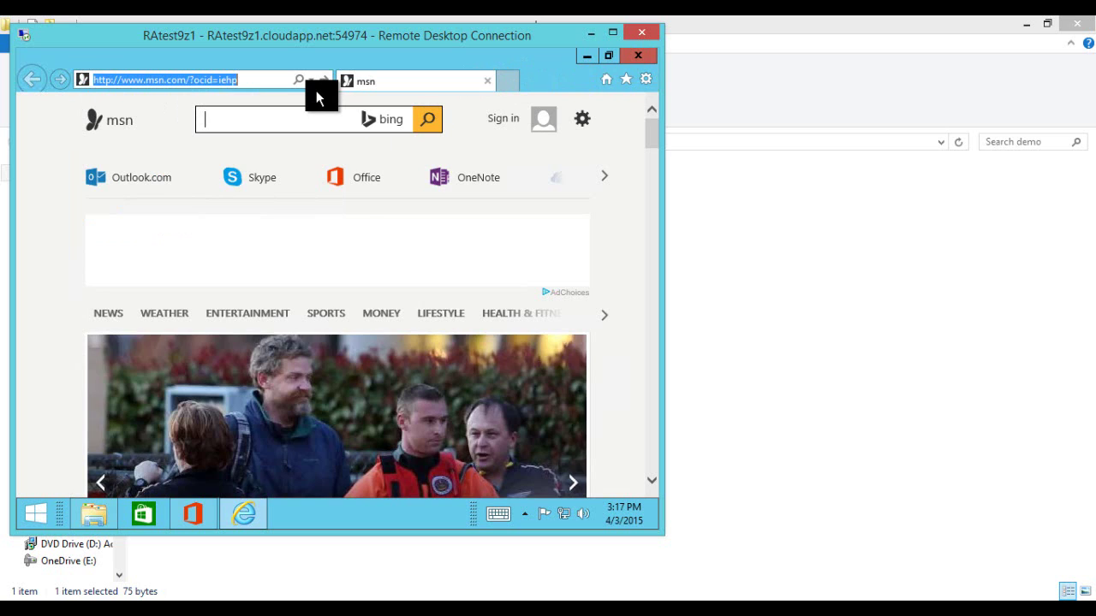
pyautogui.click(260, 81)
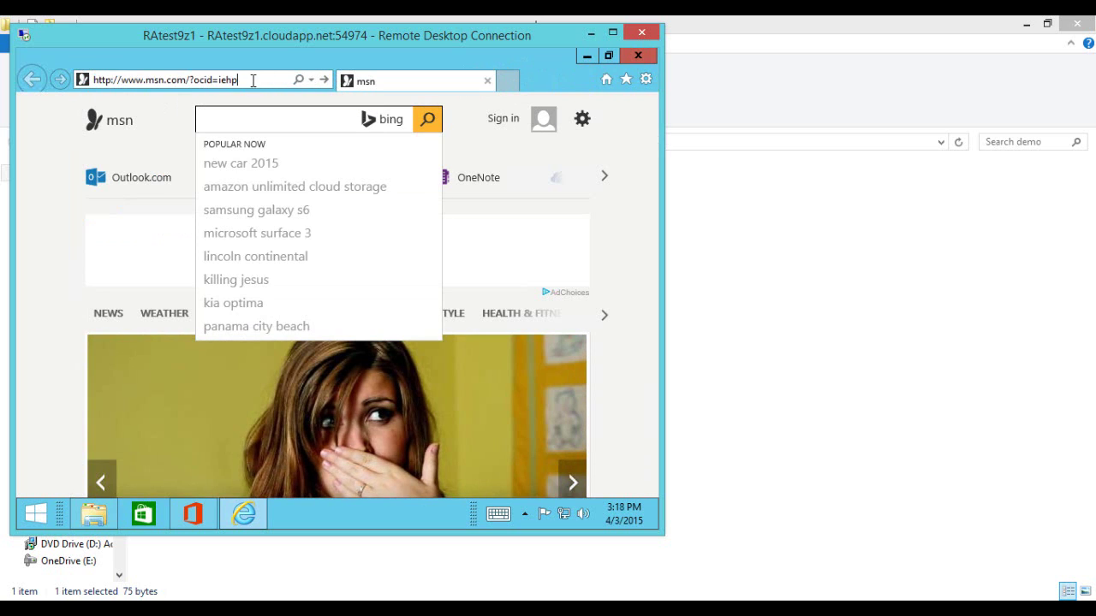
pyautogui.moveTo(253, 81); pyautogui.dragTo(64, 79)
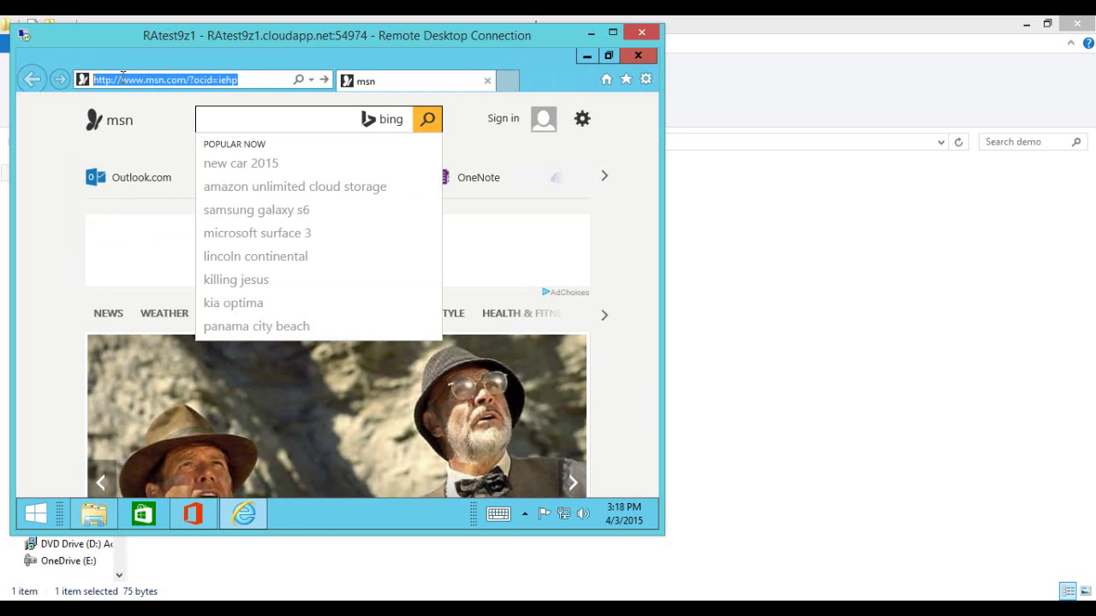
pyautogui.write('go')
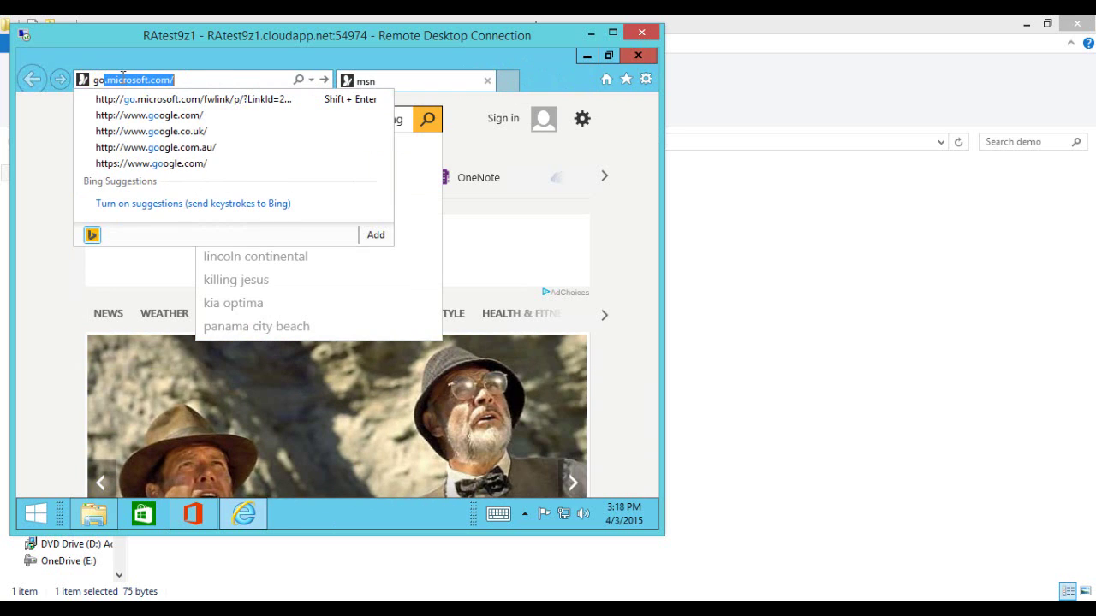
pyautogui.press('BackSpace')
pyautogui.press('BackSpace')
pyautogui.press('BackSpace')
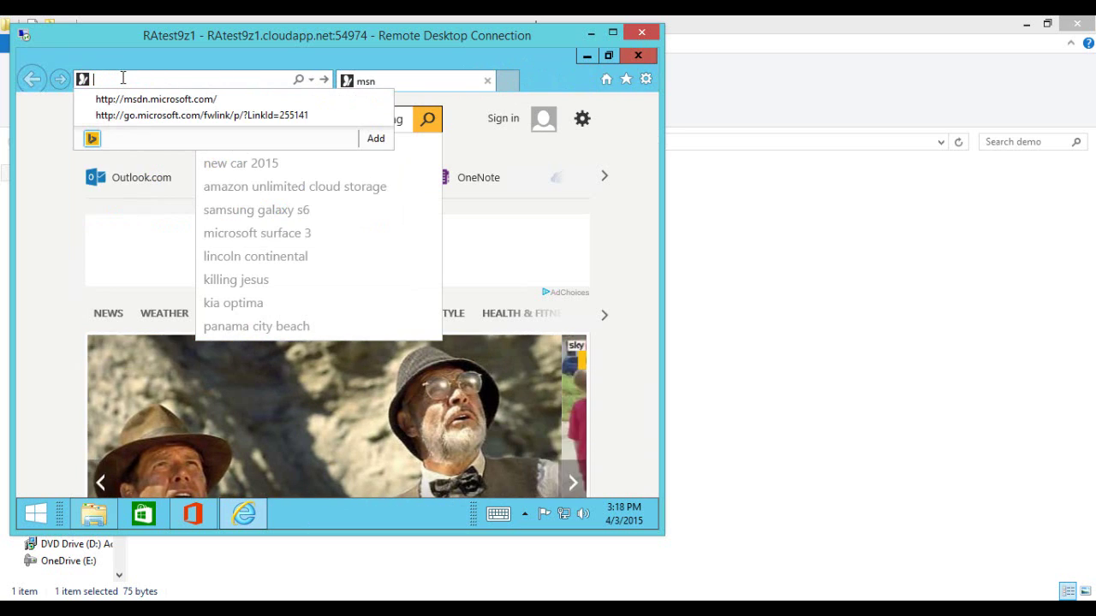
pyautogui.write('bin')
pyautogui.press('Down')
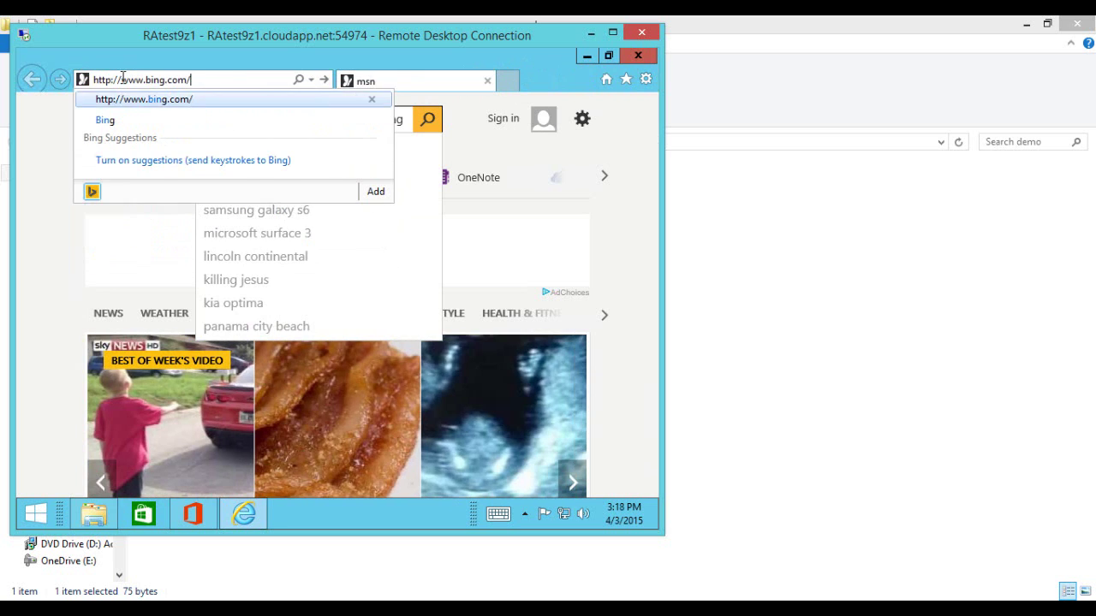
pyautogui.press('Return')
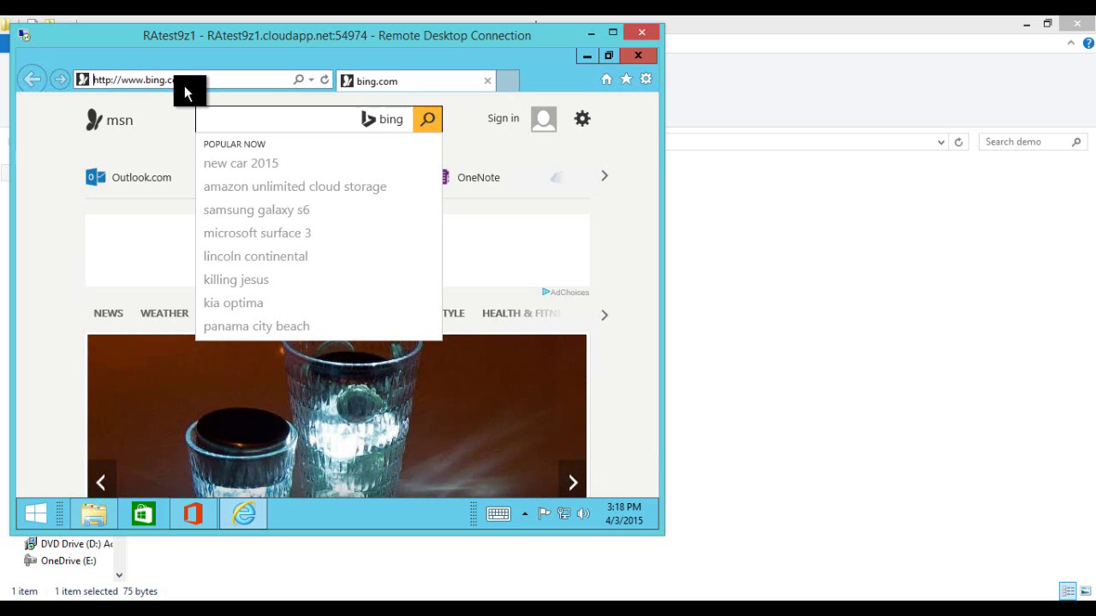
# Step: Enter firefox in the Bing search box and submit the search
pyautogui.click(250, 121)
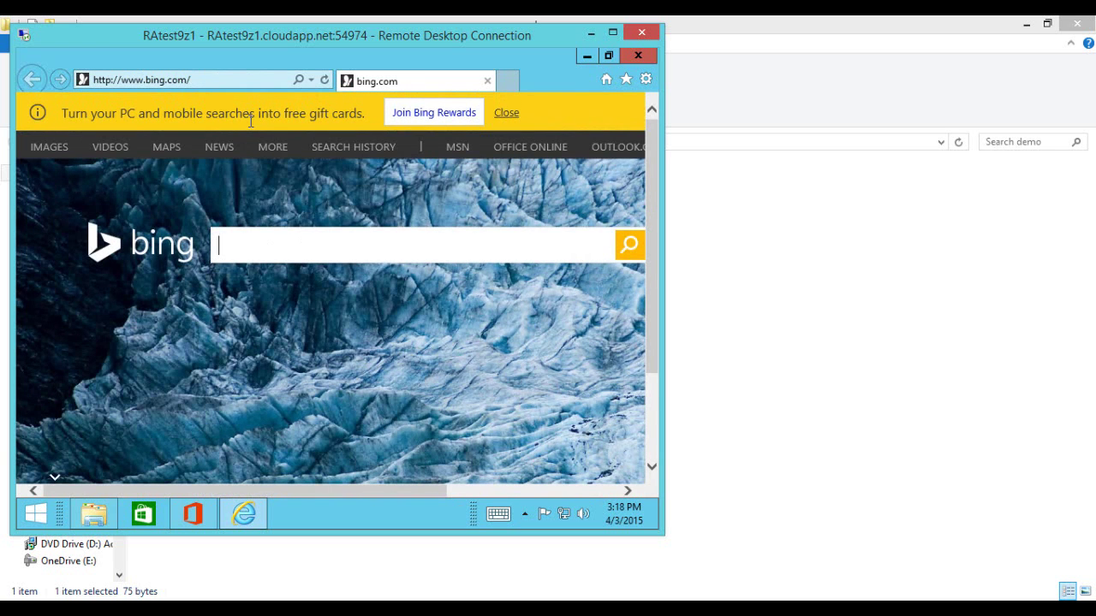
pyautogui.write('firefox')
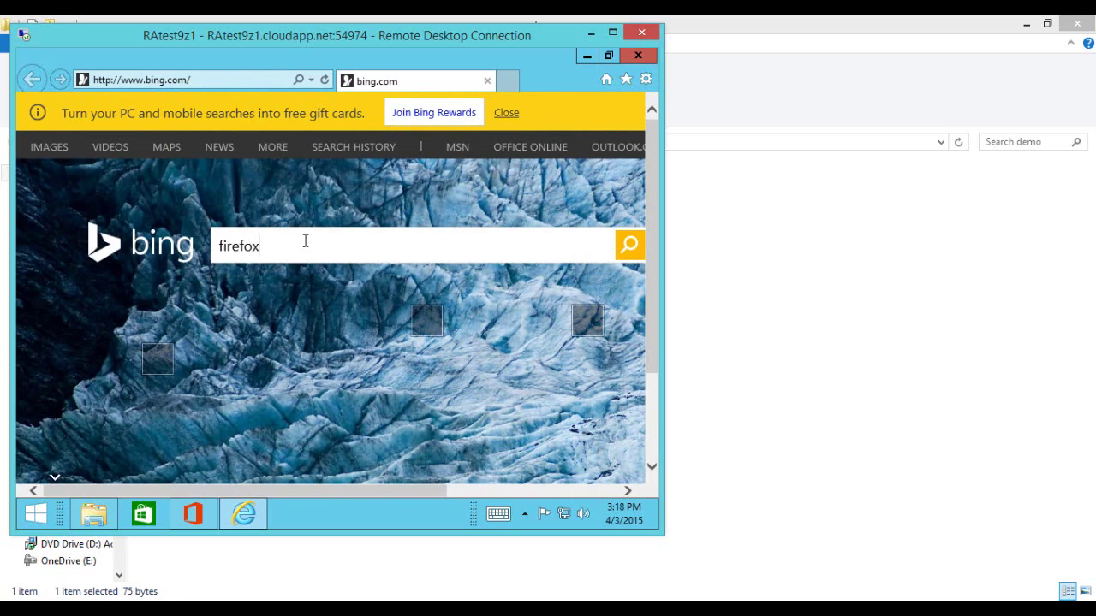
pyautogui.click(630, 245)
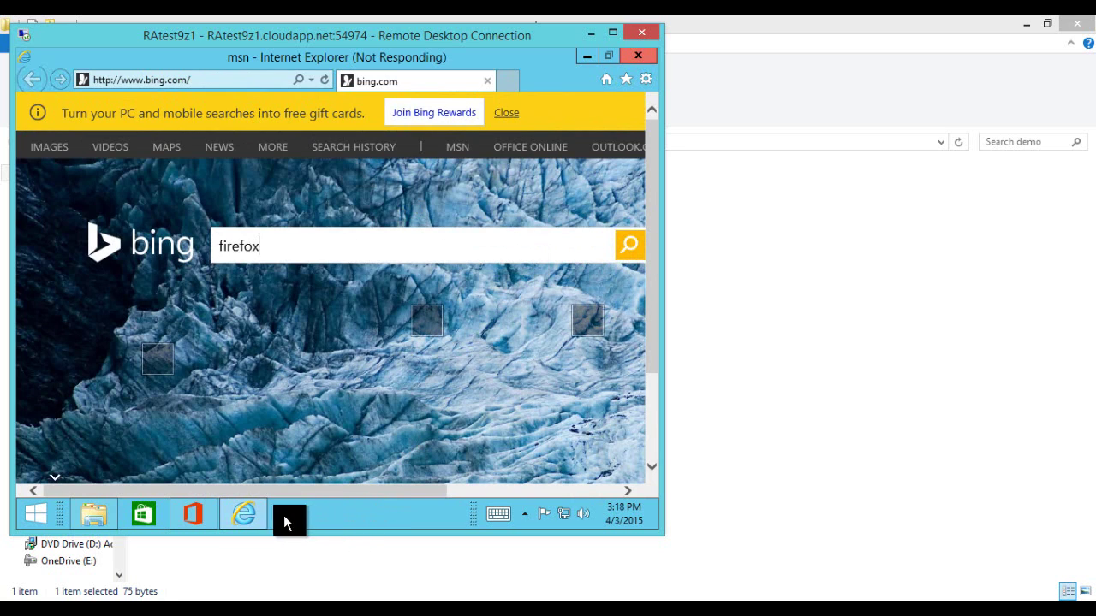
# Step: In an administrator Command Prompt, run diskperf -y to enable disk counters, then launch taskmgr
pyautogui.rightClick(39, 513)
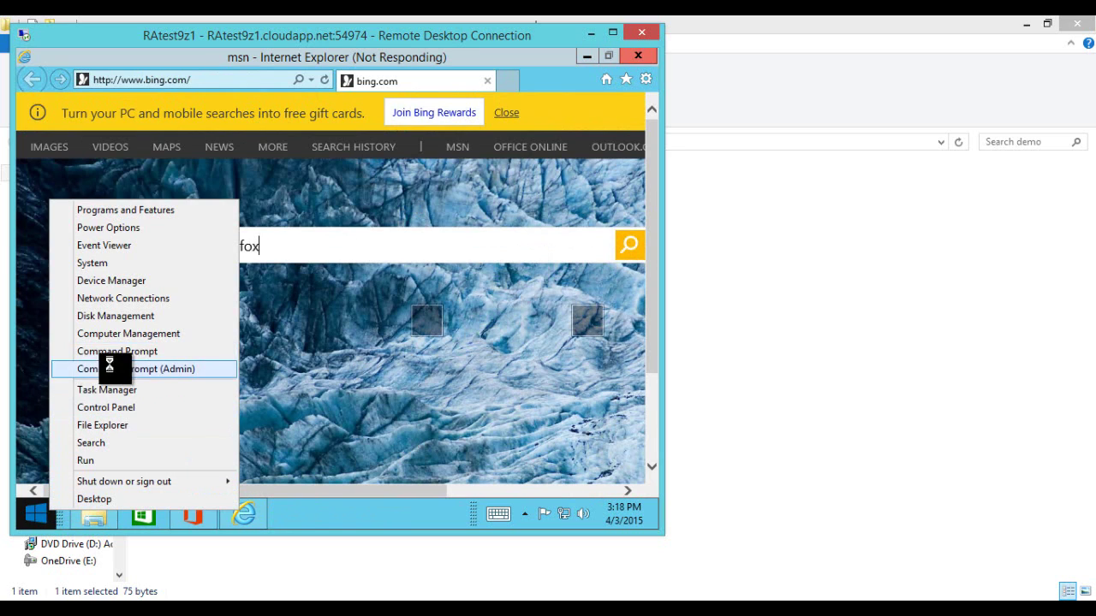
pyautogui.click(109, 368)
pyautogui.write('di')
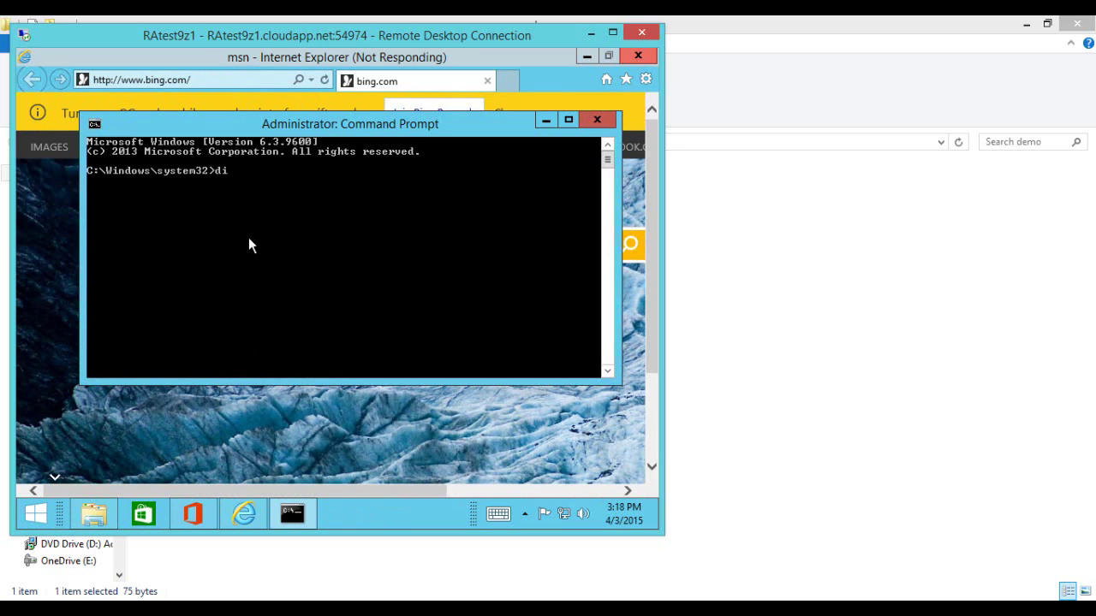
pyautogui.write('skperf /y')
pyautogui.press('Return')
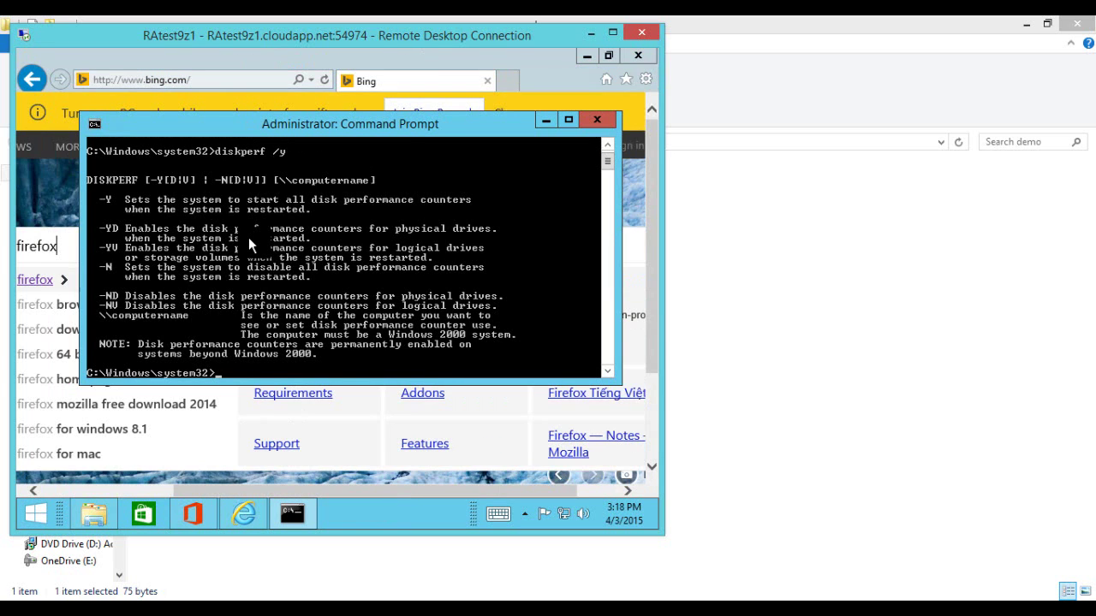
pyautogui.press('Up')
pyautogui.press('BackSpace')
pyautogui.press('BackSpace')
pyautogui.write('-y')
pyautogui.press('Return')
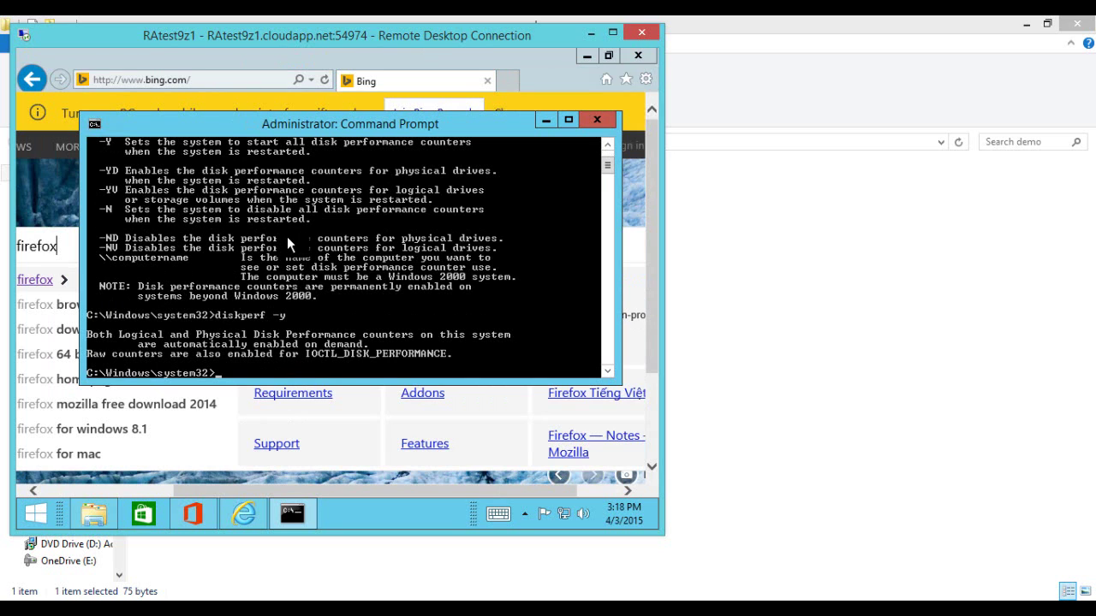
pyautogui.write('taskmgr')
pyautogui.press('Return')
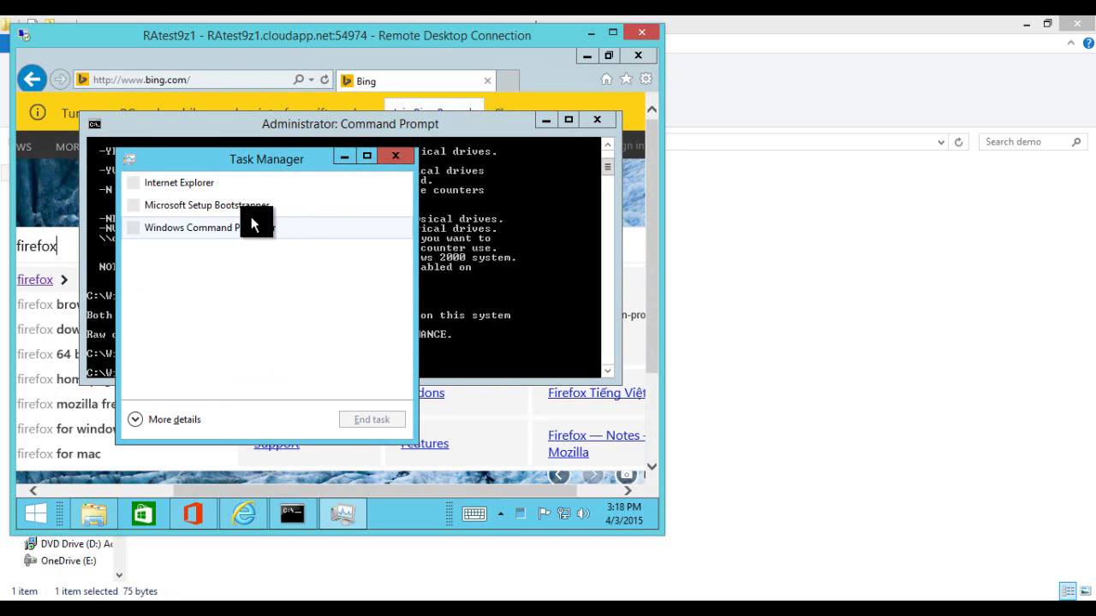
# Step: Expand and maximize Task Manager, showing CPU graphs per logical processor on the Performance tab
pyautogui.click(181, 417)
pyautogui.doubleClick(272, 157)
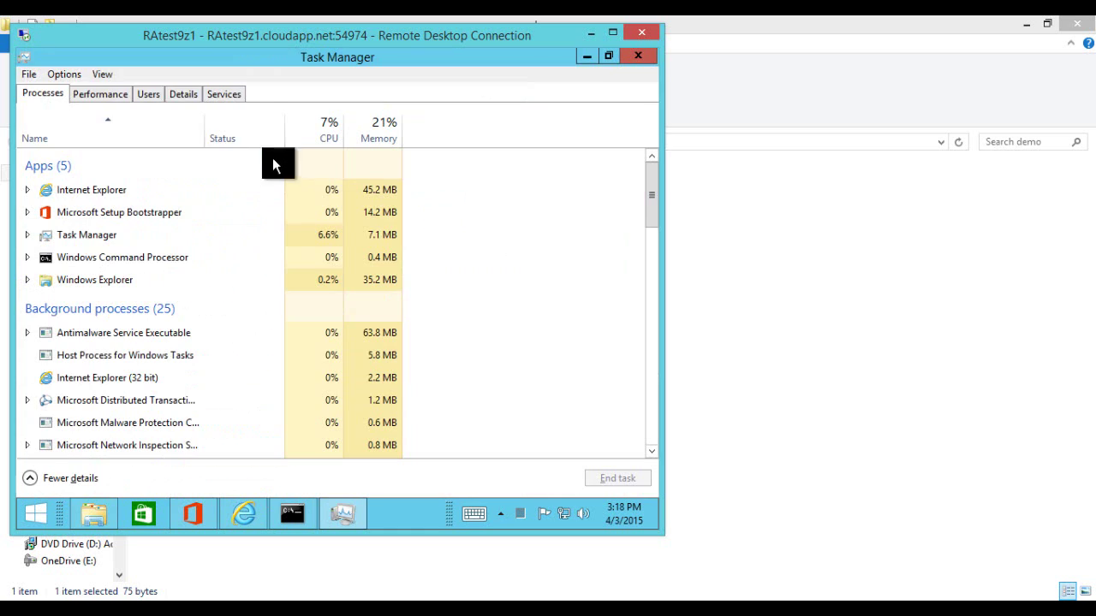
pyautogui.click(102, 75)
pyautogui.click(102, 96)
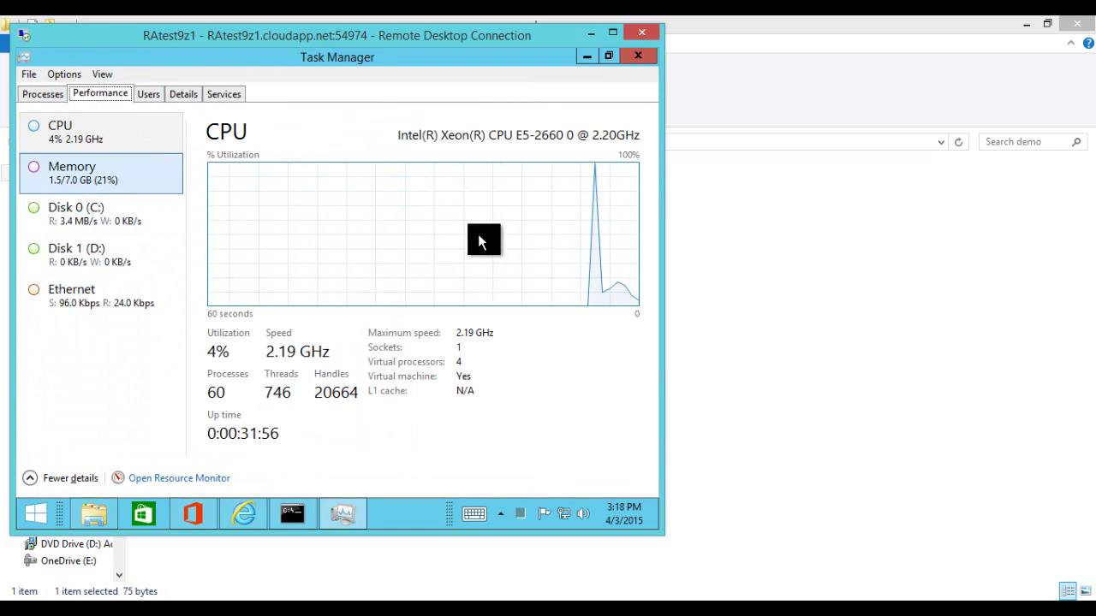
pyautogui.rightClick(269, 254)
pyautogui.moveTo(313, 264)
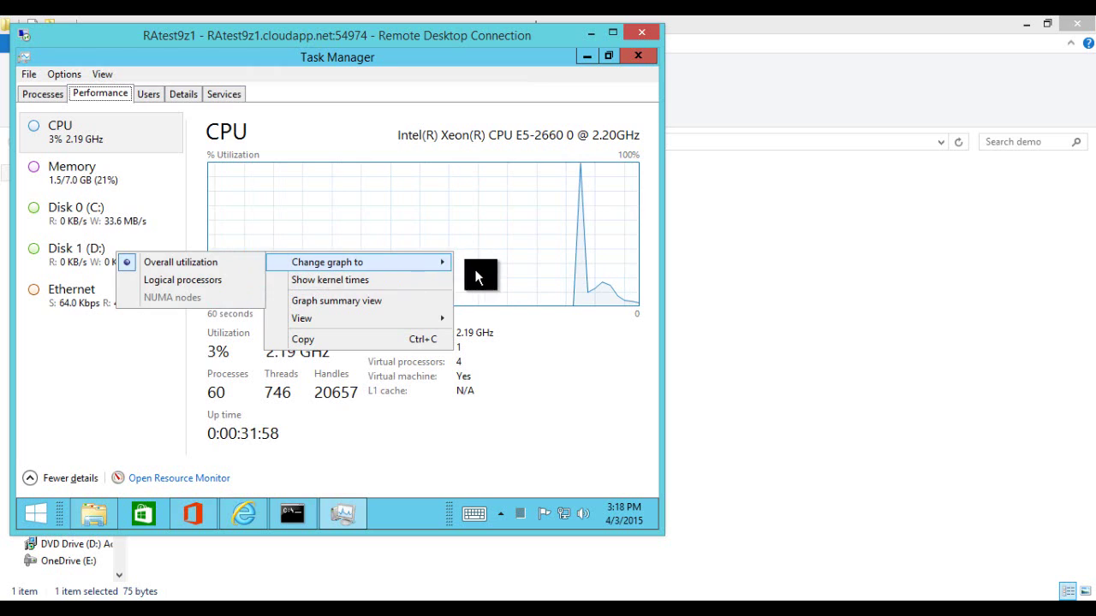
pyautogui.click(218, 280)
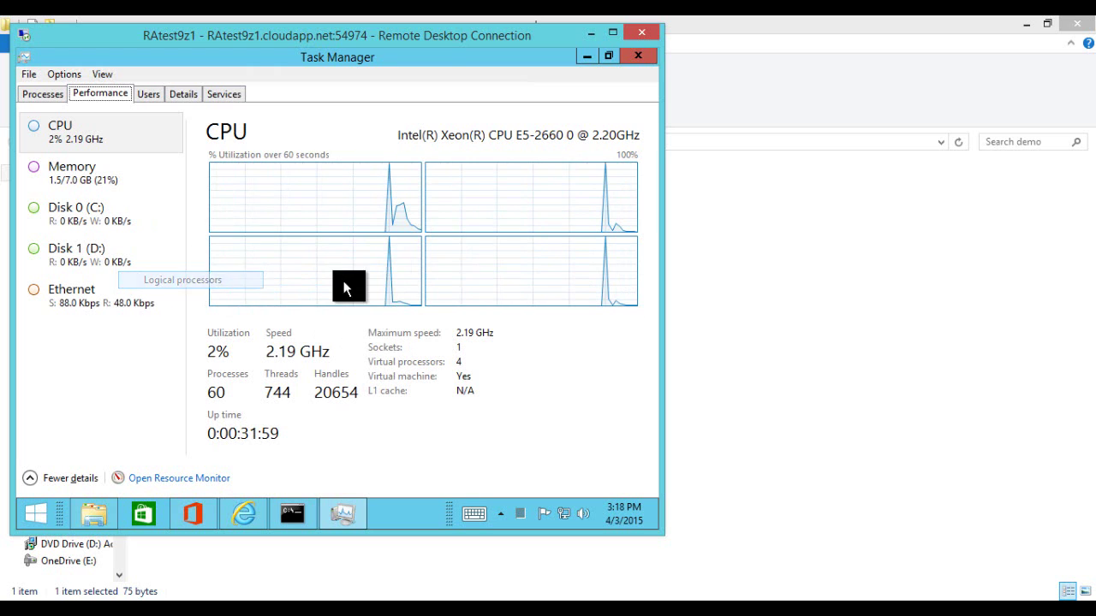
# Step: Review the Memory, C: and D: disk, and Ethernet graphs, ending on the C: disk, then minimize Task Manager
pyautogui.click(72, 183)
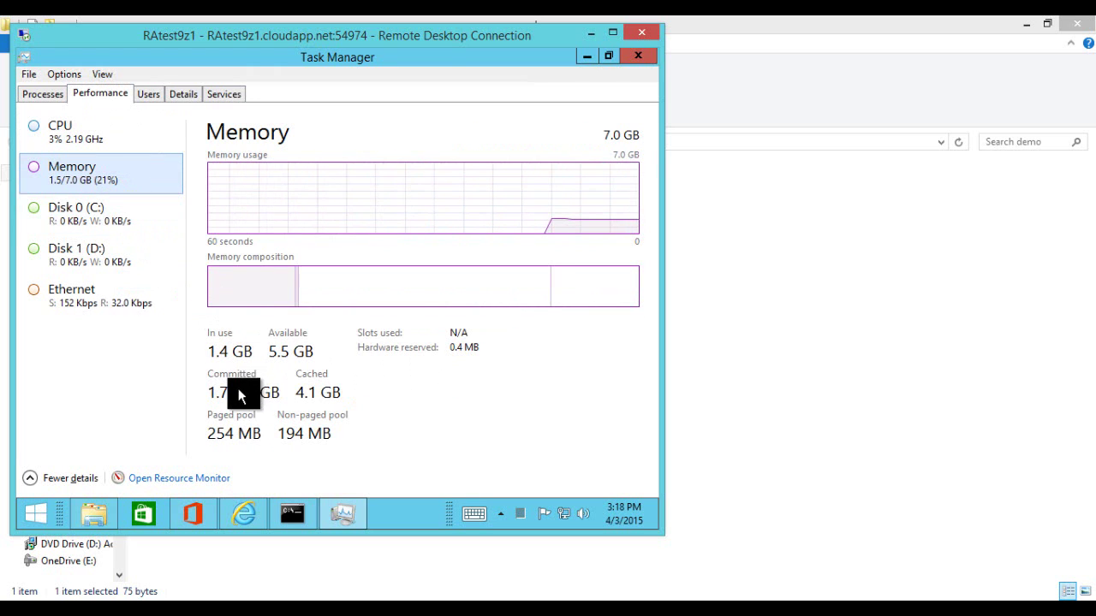
pyautogui.click(94, 225)
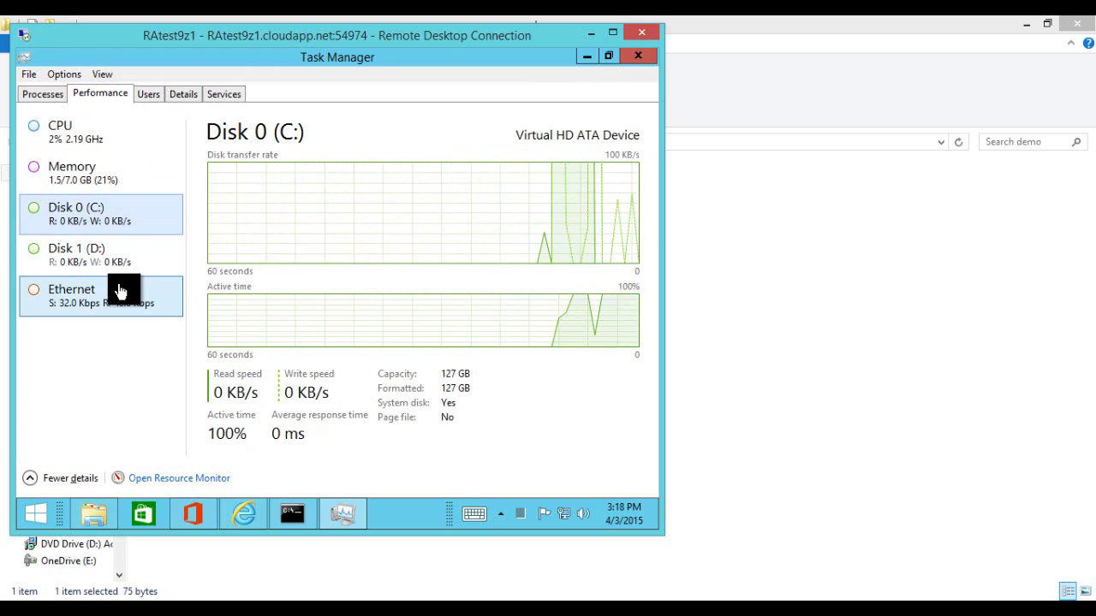
pyautogui.click(82, 257)
pyautogui.click(76, 221)
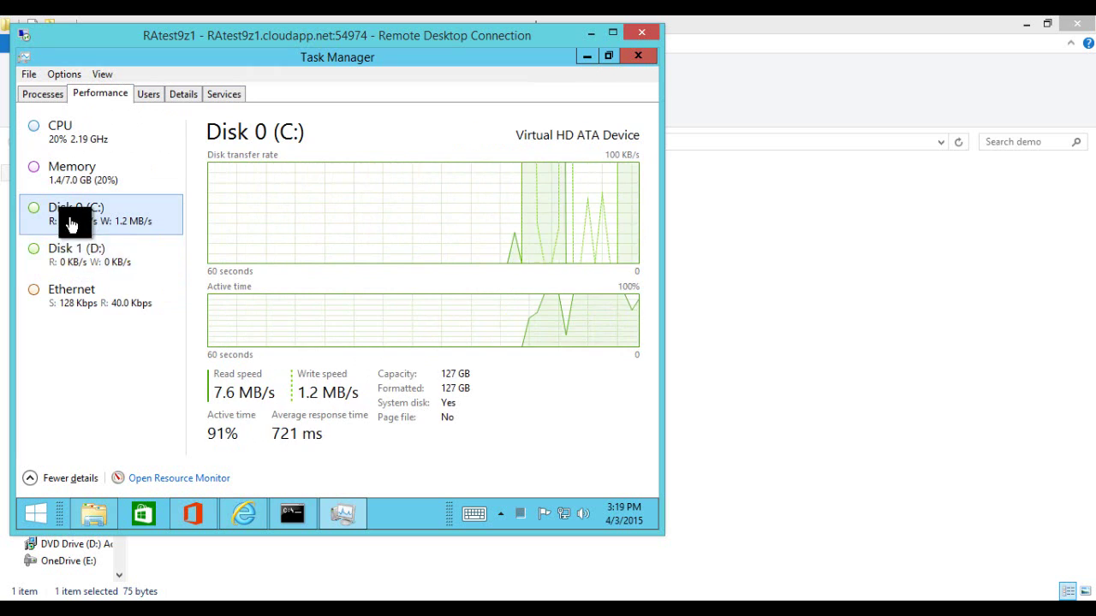
pyautogui.click(111, 293)
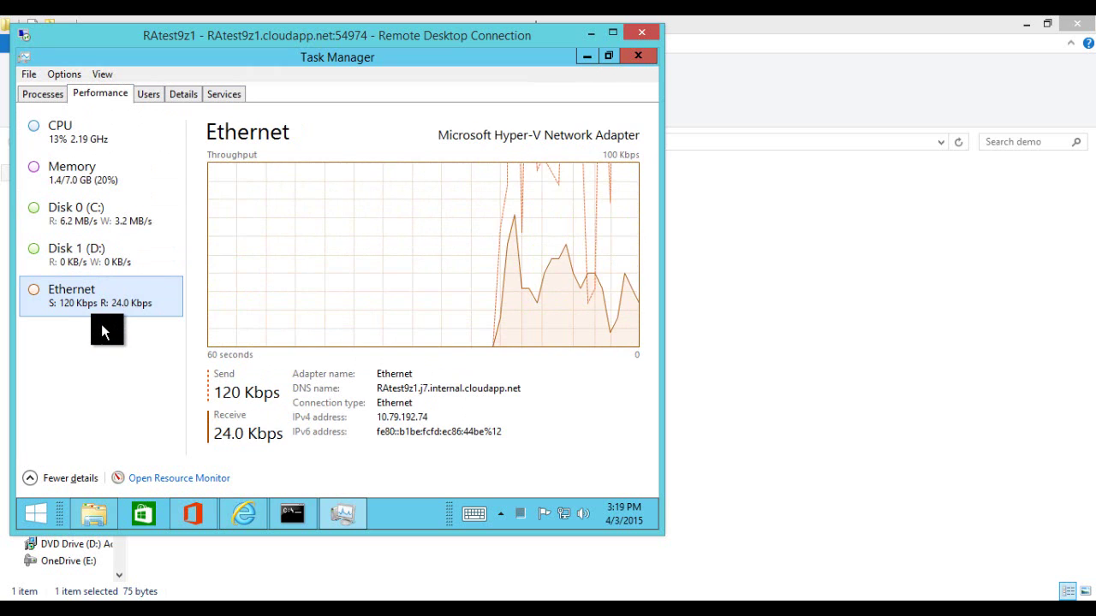
pyautogui.click(78, 221)
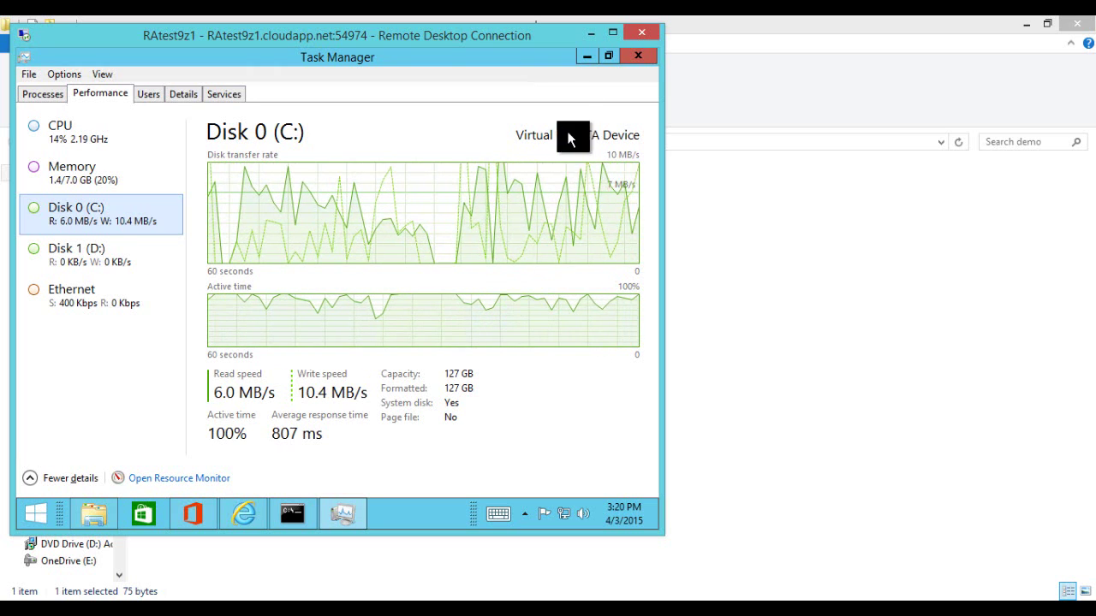
pyautogui.click(586, 57)
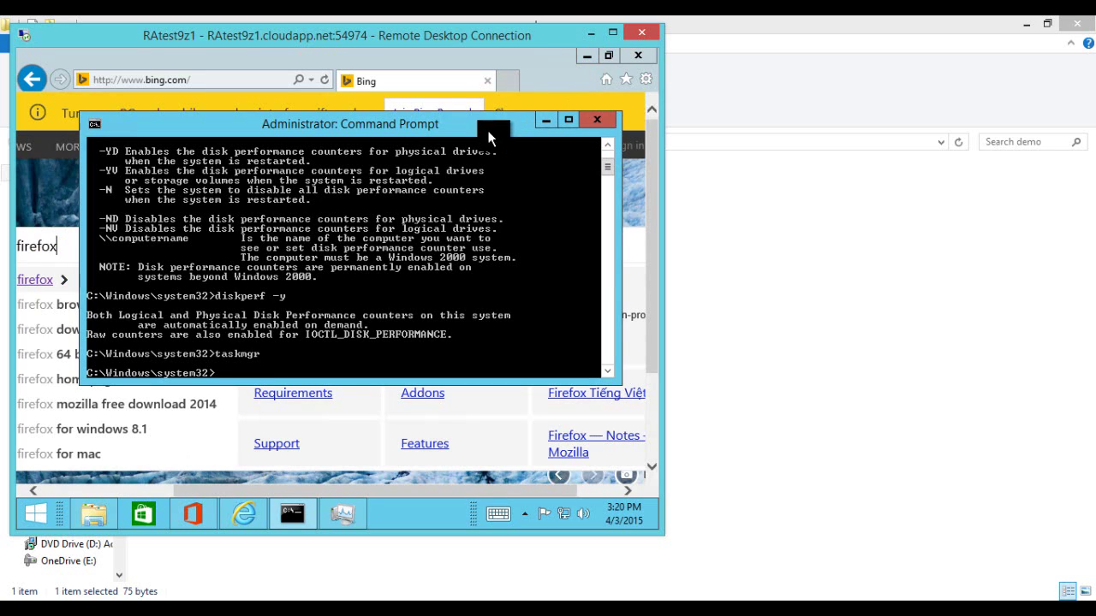
# Step: Minimize Command Prompt, Internet Explorer and Task Manager to check the Office 2013 installer progress
pyautogui.click(547, 120)
pyautogui.click(588, 54)
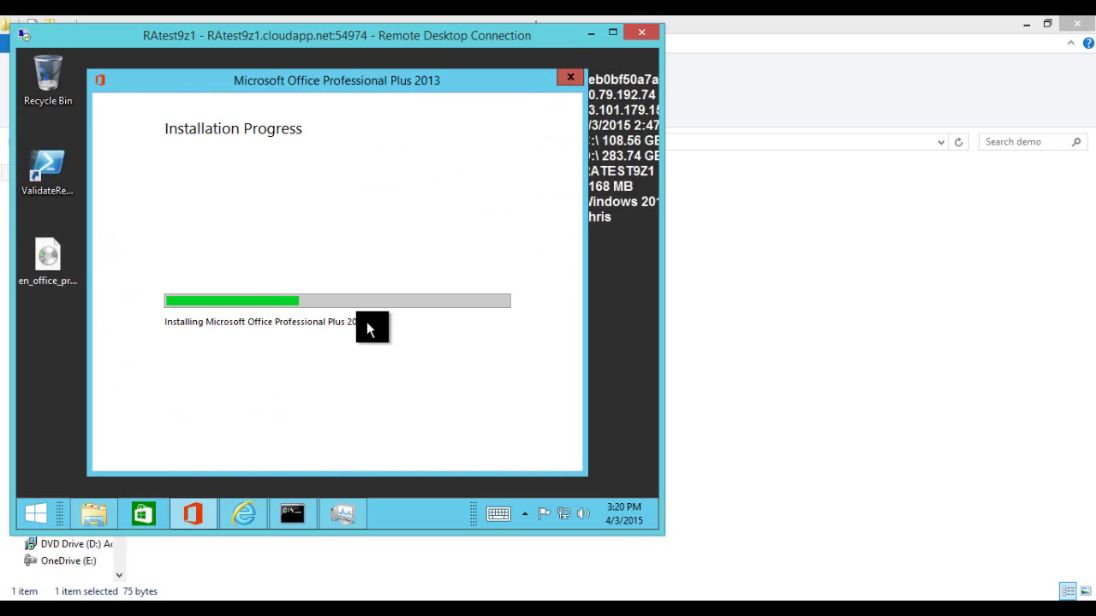
pyautogui.click(354, 515)
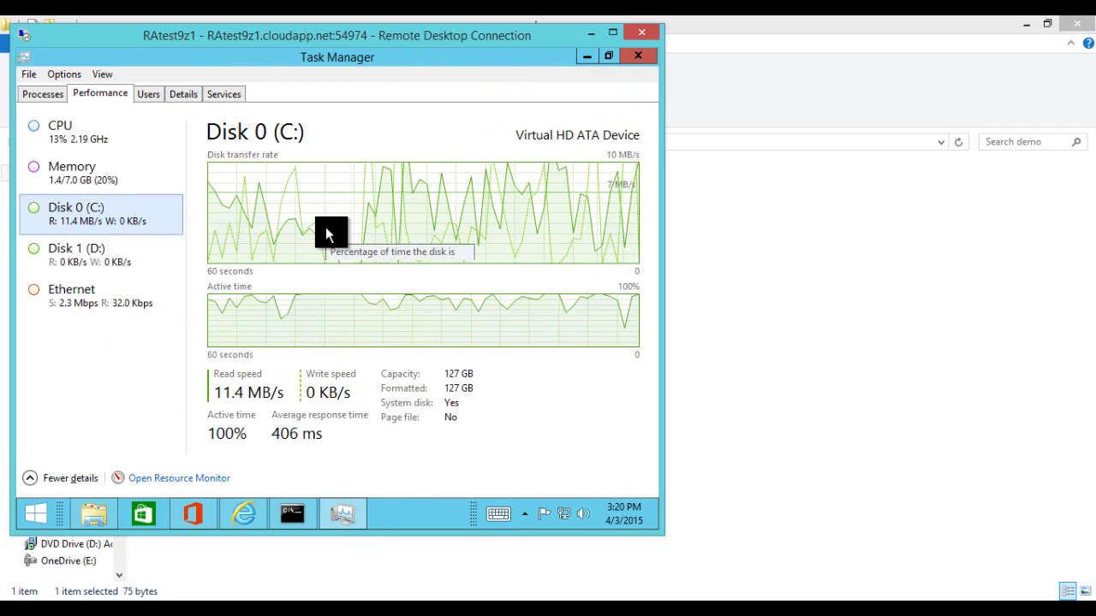
pyautogui.click(594, 57)
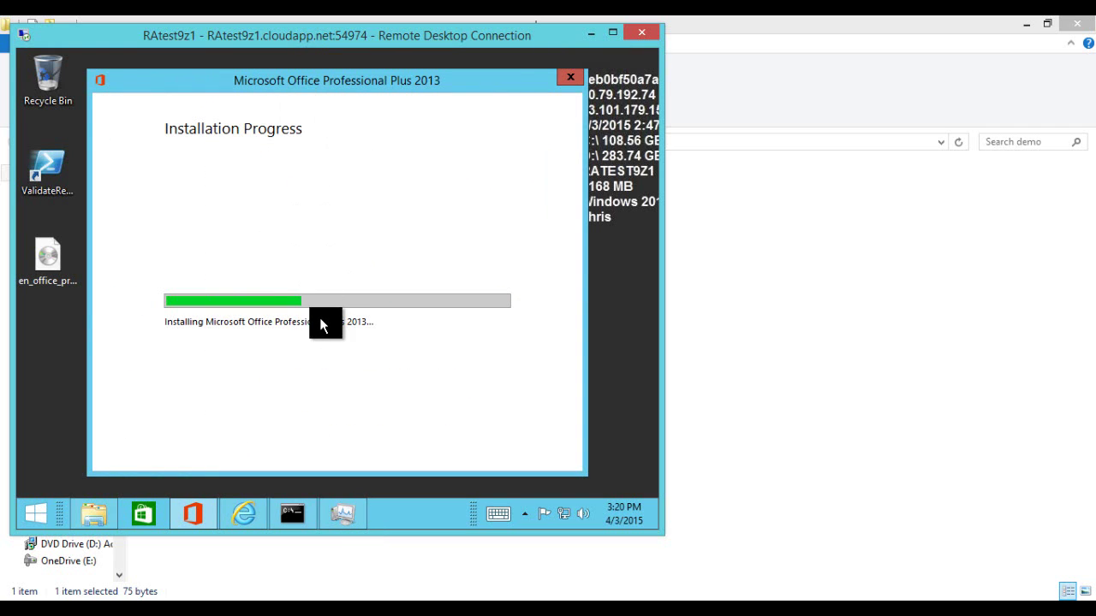
# Step: Bring Internet Explorer's Bing page with the firefox search back to the front
pyautogui.click(241, 513)
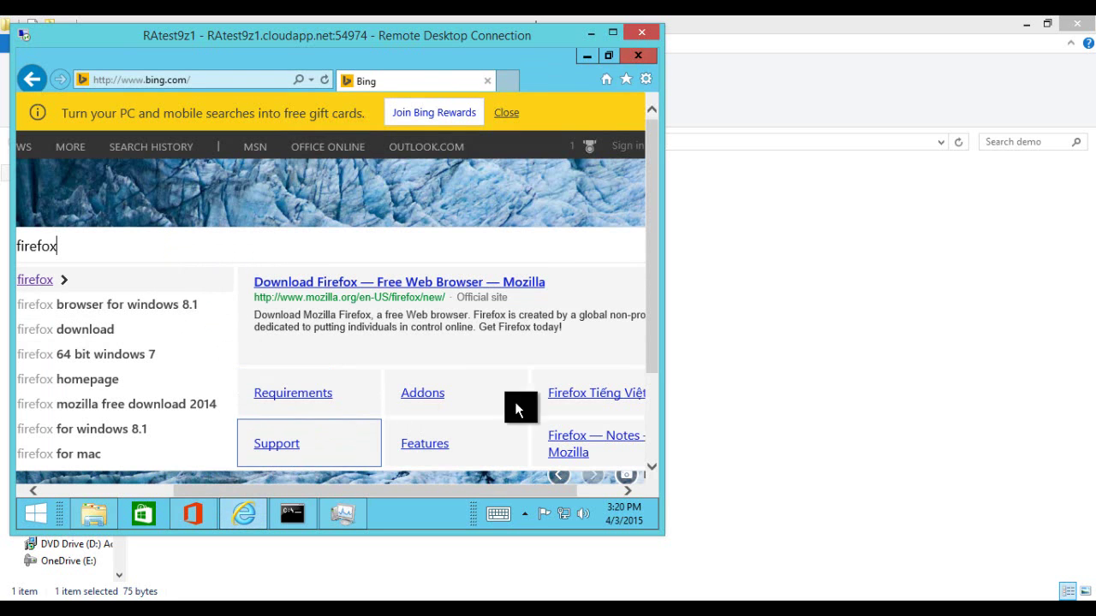
pyautogui.scroll(-2, 584, 383)
pyautogui.scroll(-2, 578, 368)
pyautogui.scroll(5, 557, 347)
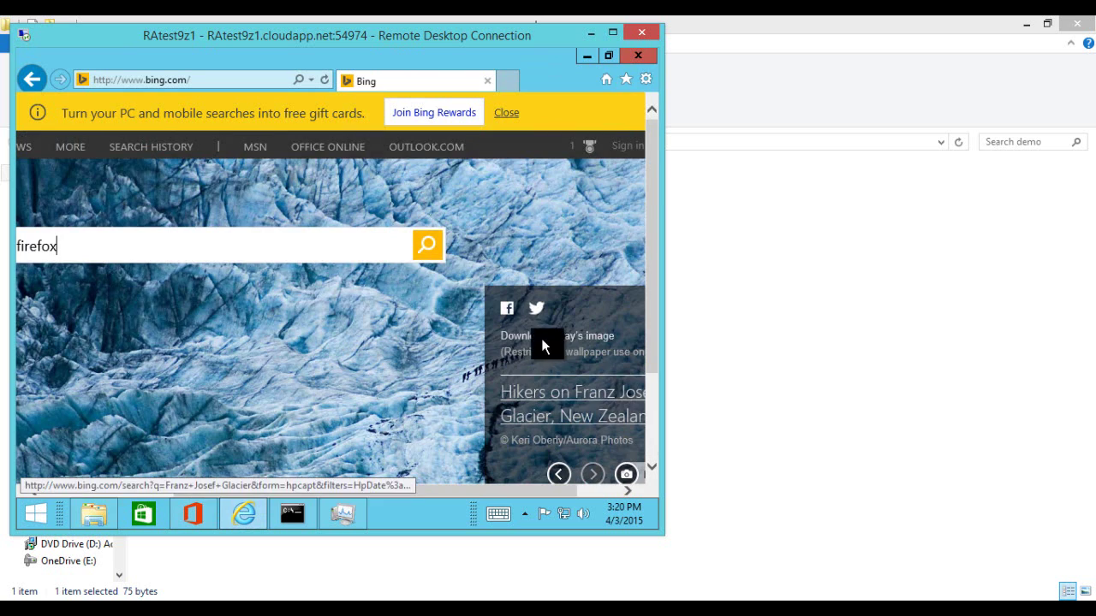
# Step: Search Bing for firefox, download Firefox free from mozilla.org and run the installer
pyautogui.click(110, 490)
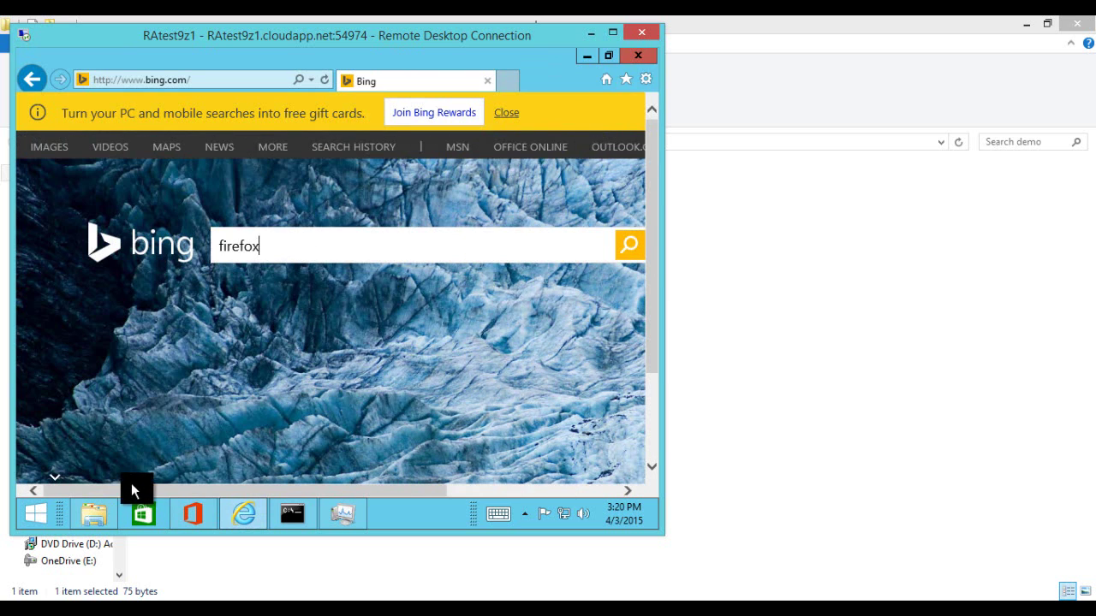
pyautogui.click(630, 247)
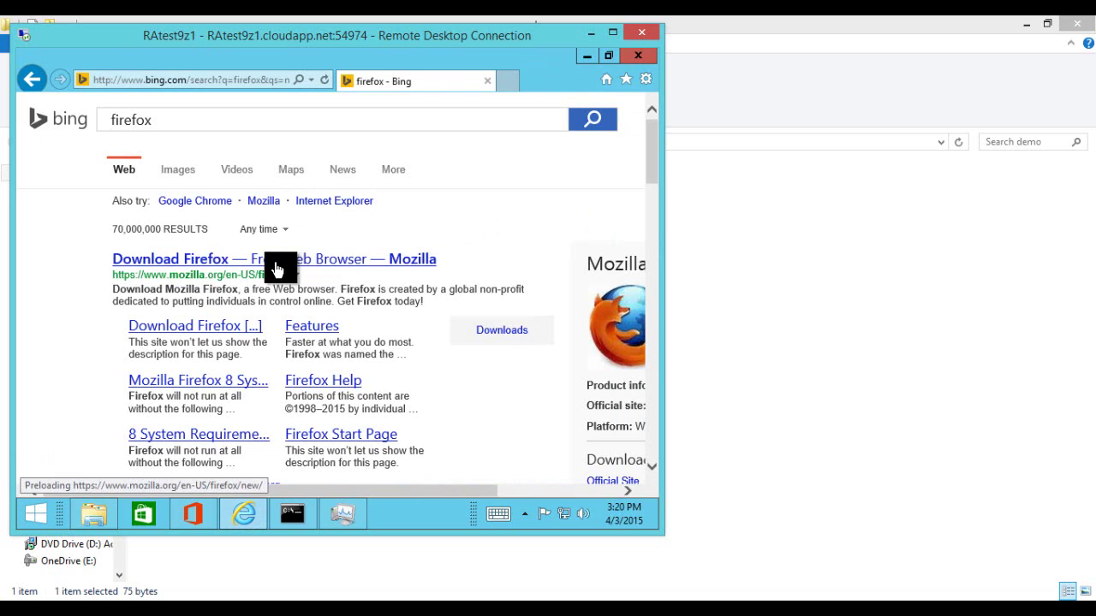
pyautogui.click(213, 267)
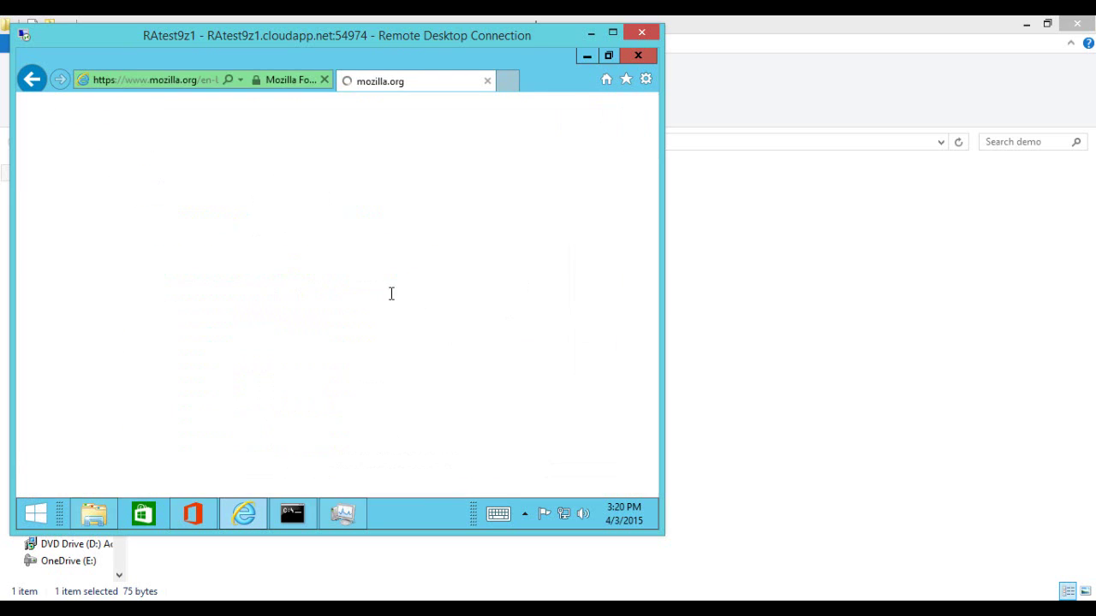
pyautogui.click(323, 359)
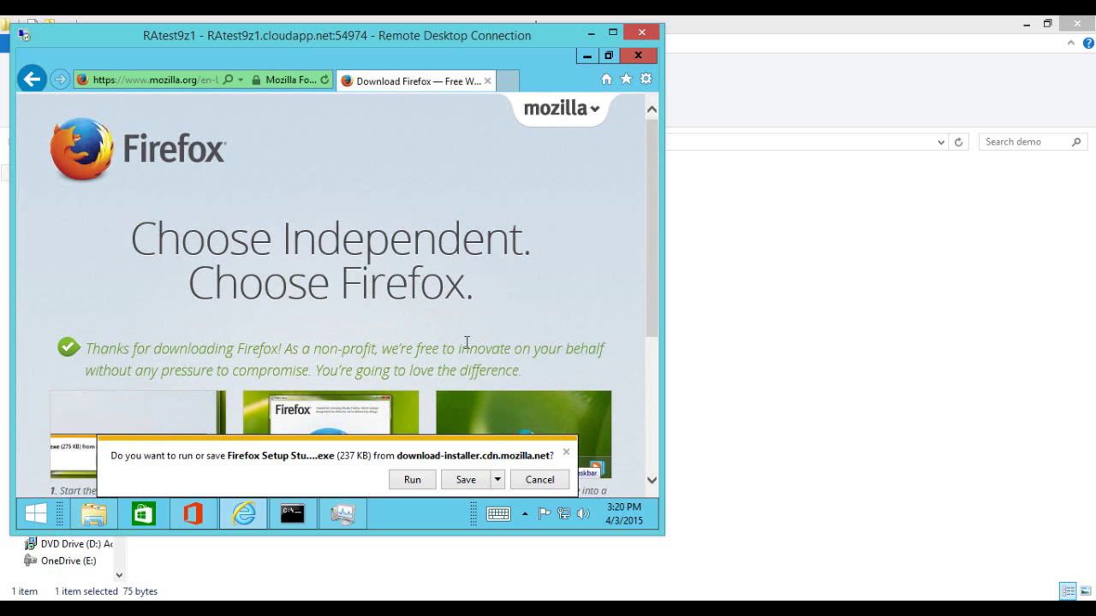
pyautogui.click(407, 474)
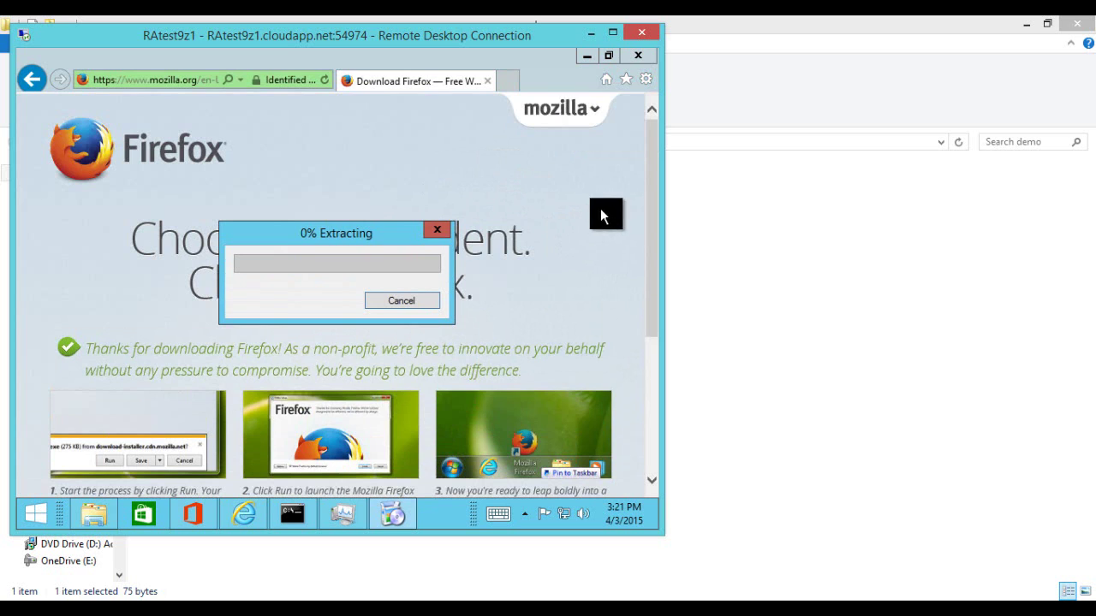
pyautogui.click(591, 62)
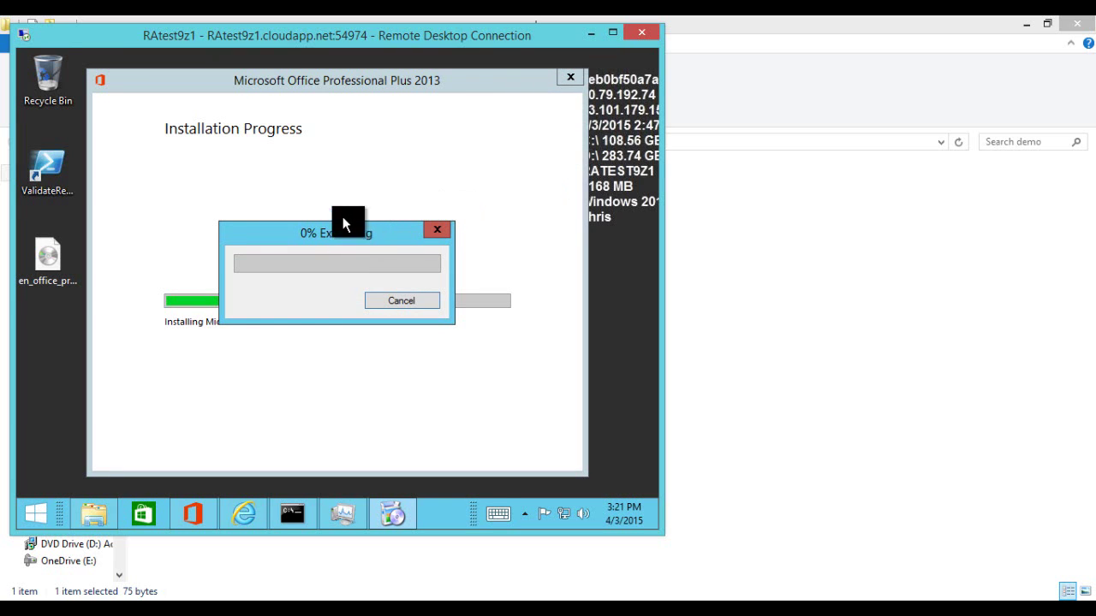
# Step: Install Firefox from its setup dialog and close the completed Office 2013 setup window
pyautogui.moveTo(342, 224); pyautogui.dragTo(504, 157)
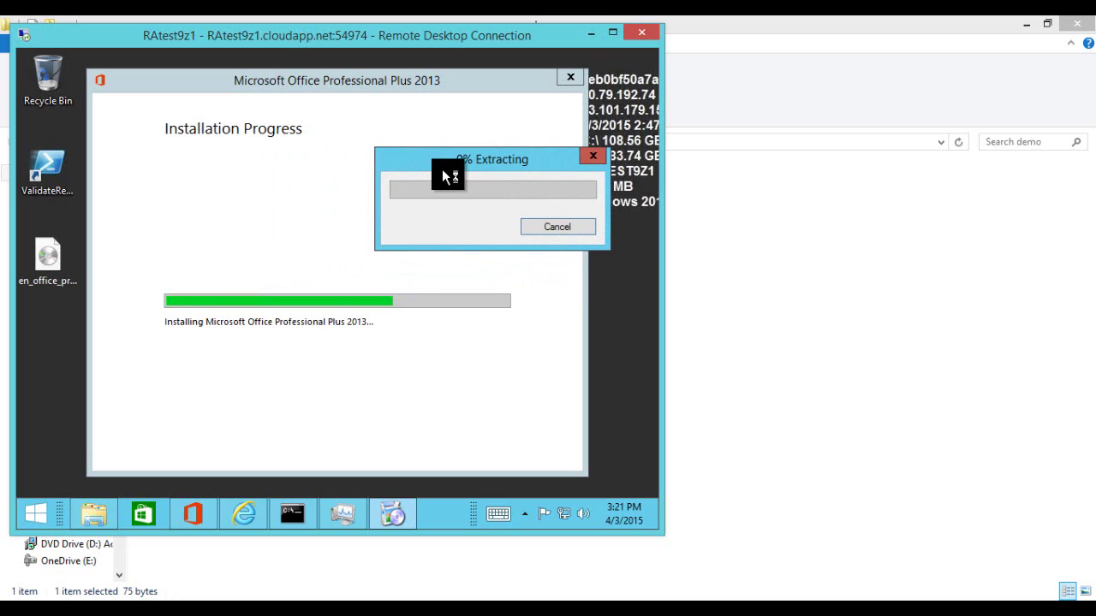
pyautogui.click(499, 418)
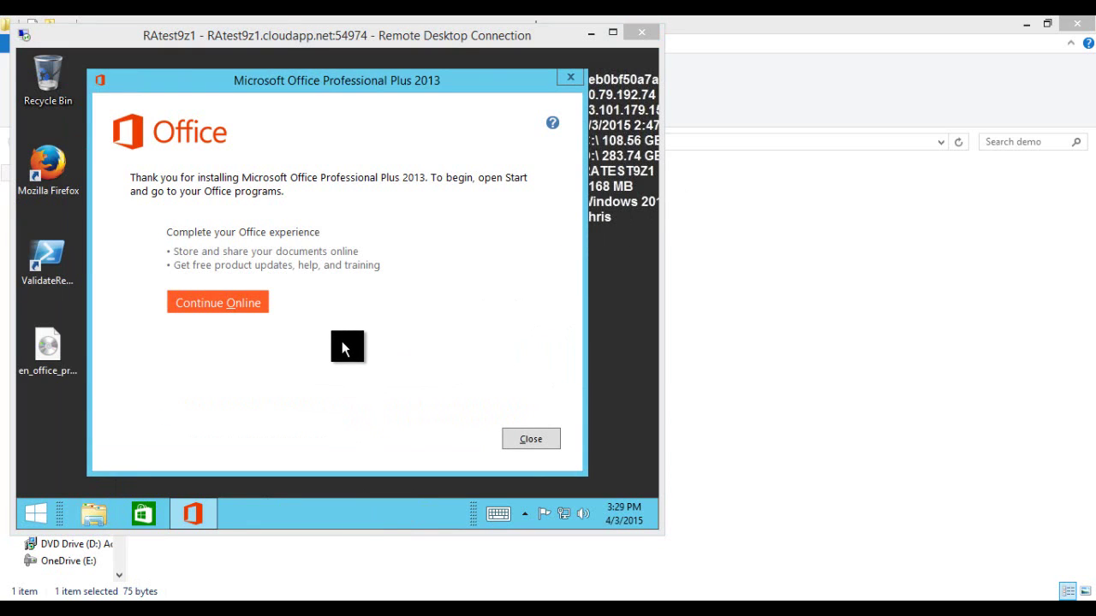
pyautogui.click(516, 441)
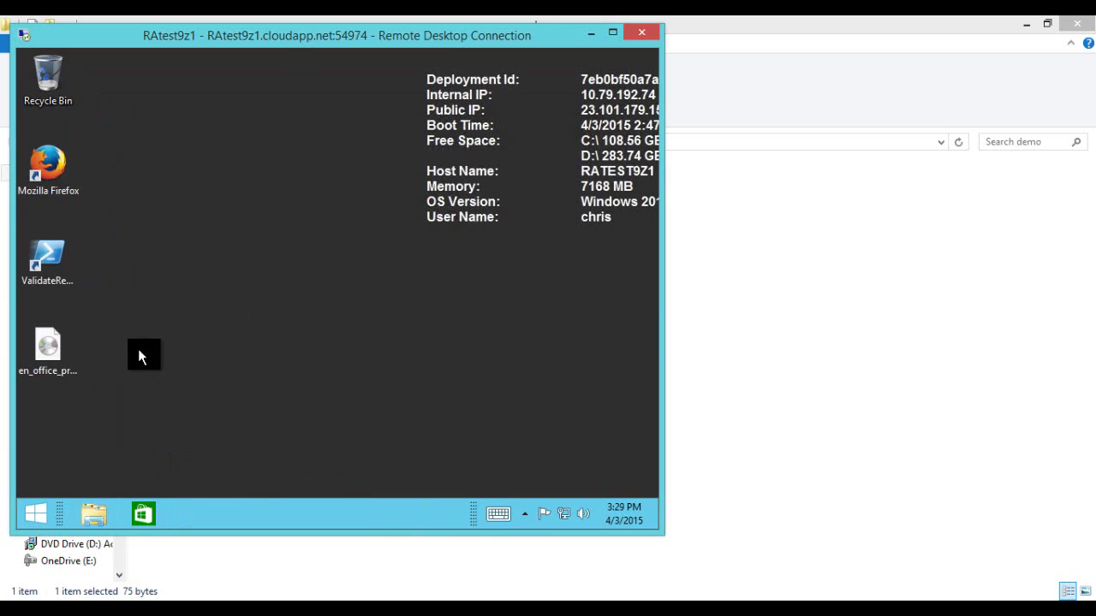
# Step: Eject the Office DVD Drive (F:) and delete the Office disc image from the desktop
pyautogui.click(48, 347)
pyautogui.press('Delete')
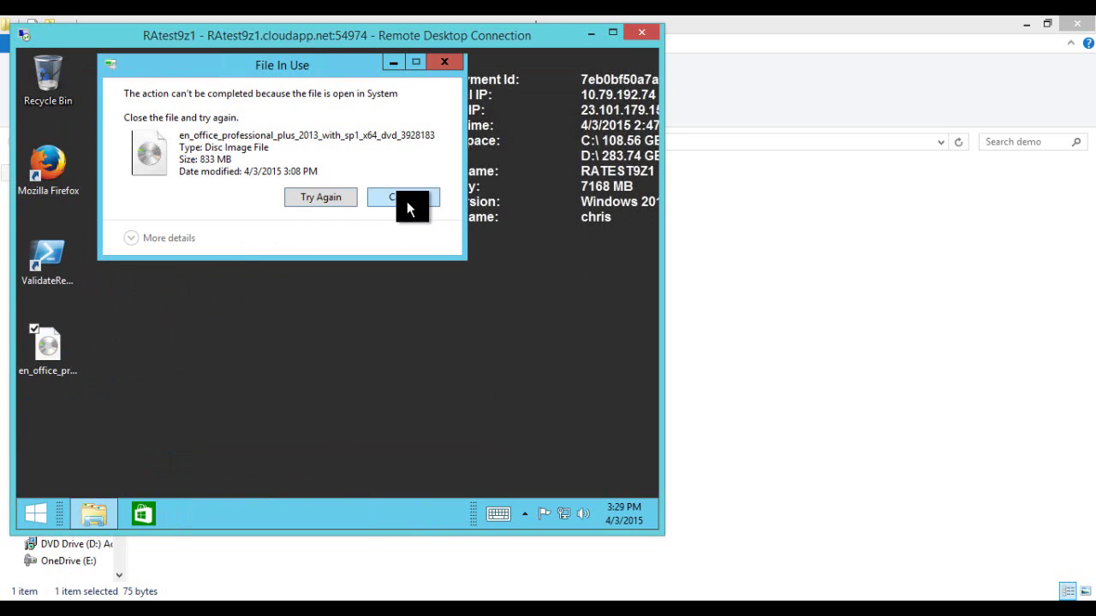
pyautogui.click(405, 200)
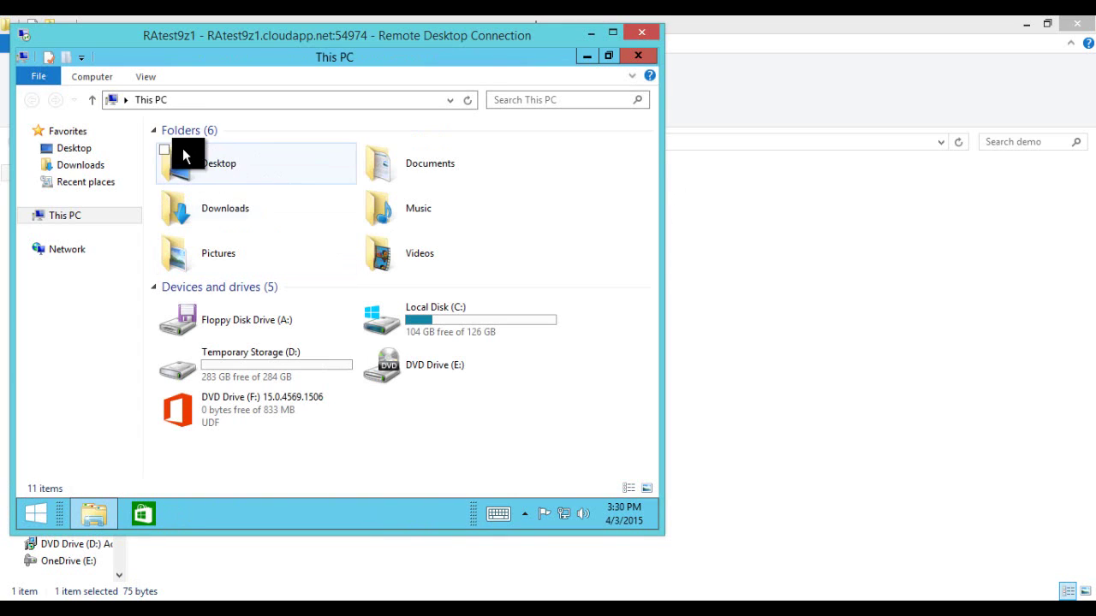
pyautogui.rightClick(231, 409)
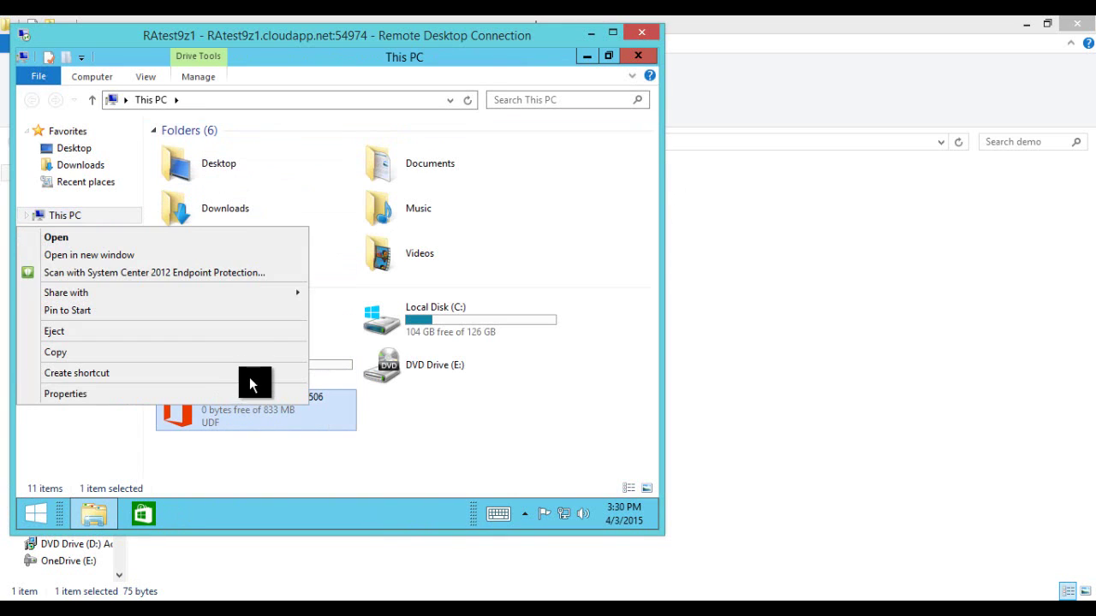
pyautogui.click(154, 331)
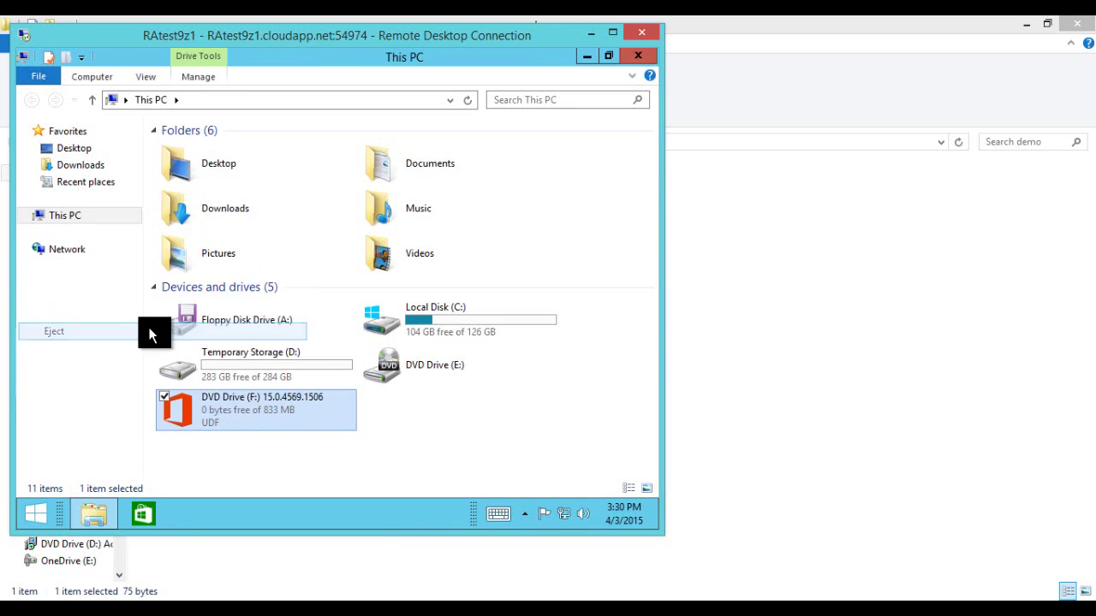
pyautogui.click(636, 54)
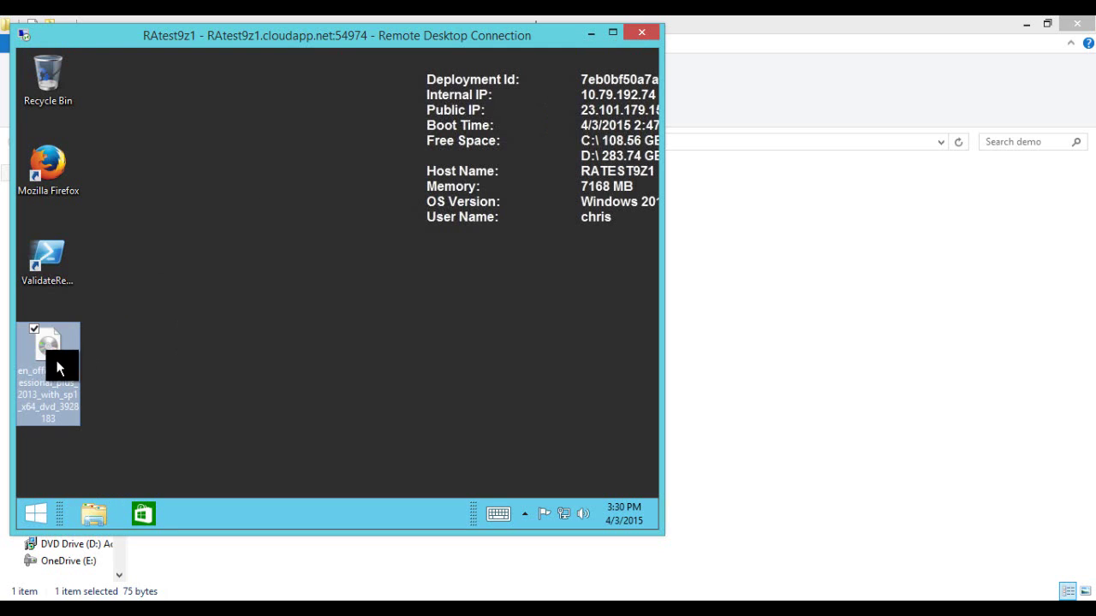
pyautogui.press('Delete')
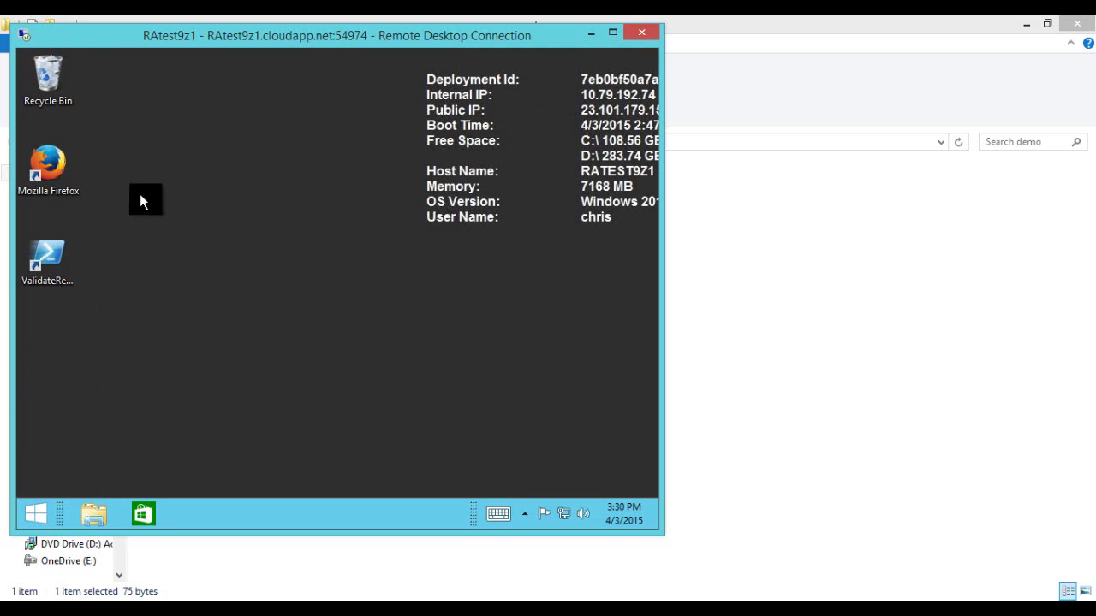
# Step: Empty the Recycle Bin, confirming permanent deletion of the recycled files
pyautogui.rightClick(54, 66)
pyautogui.click(94, 95)
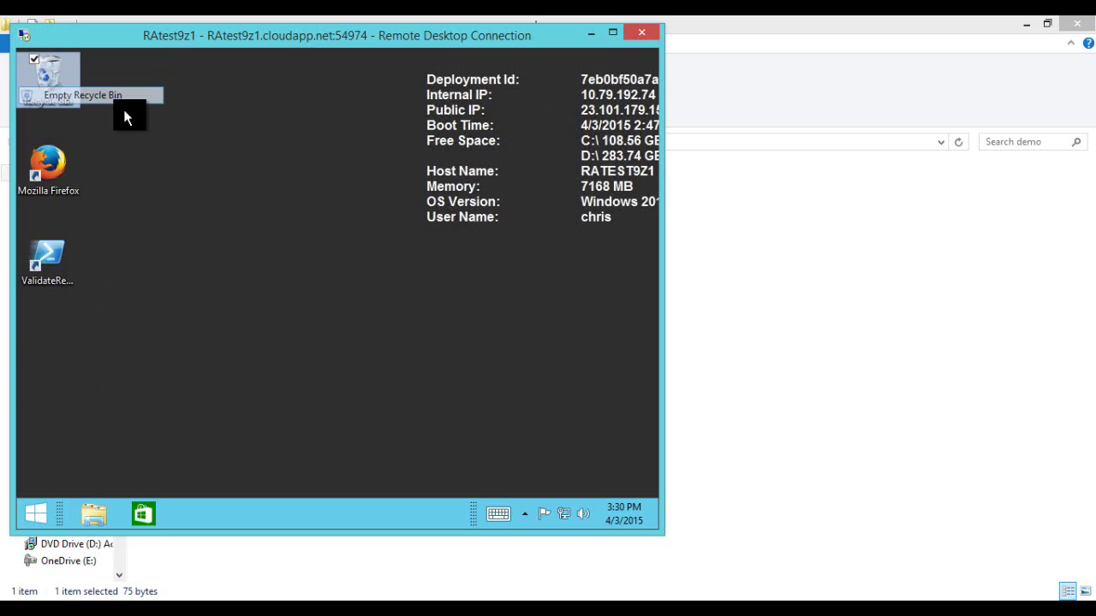
pyautogui.click(402, 342)
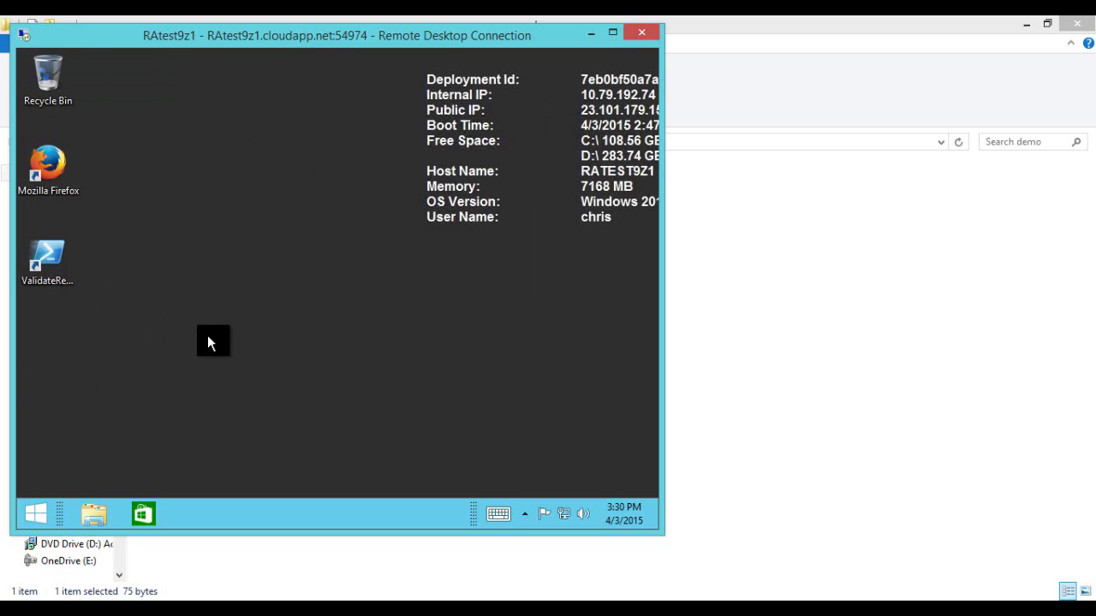
pyautogui.click(36, 516)
# Step: Pin Mozilla Firefox and Lync 2013 to the Start screen from the Apps list
pyautogui.click(124, 493)
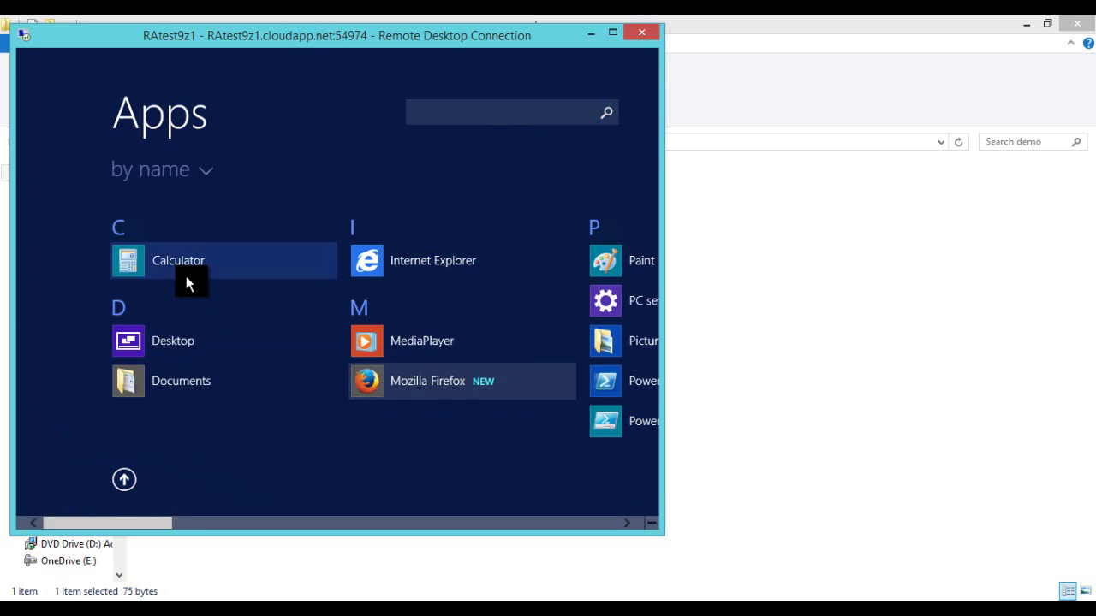
pyautogui.scroll(-3, 189, 297)
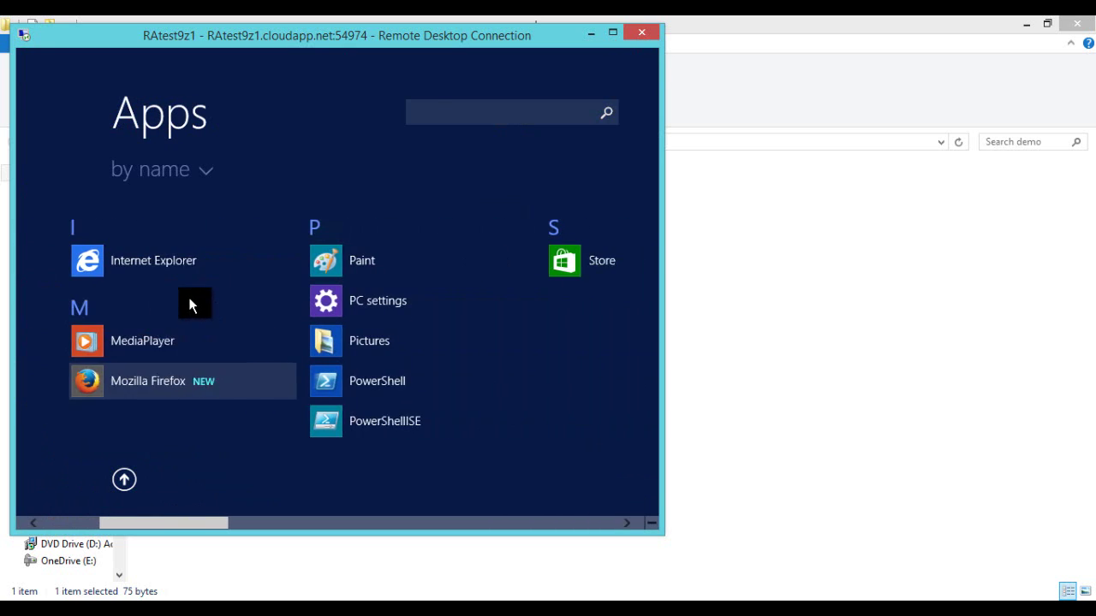
pyautogui.rightClick(167, 379)
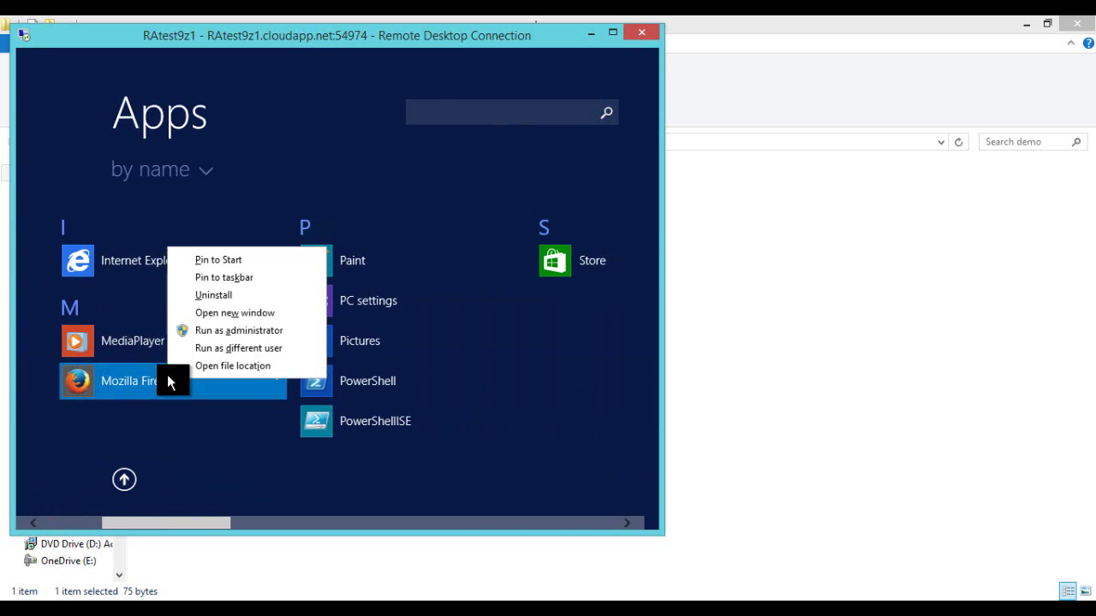
pyautogui.click(201, 262)
pyautogui.press('super')
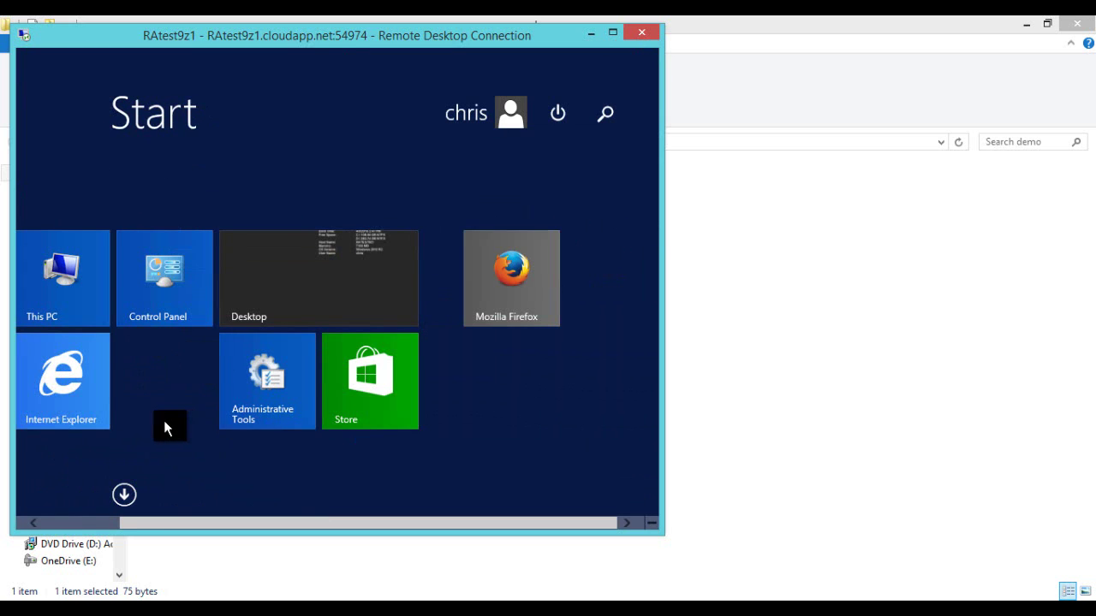
pyautogui.click(124, 495)
pyautogui.scroll(-3, 251, 360)
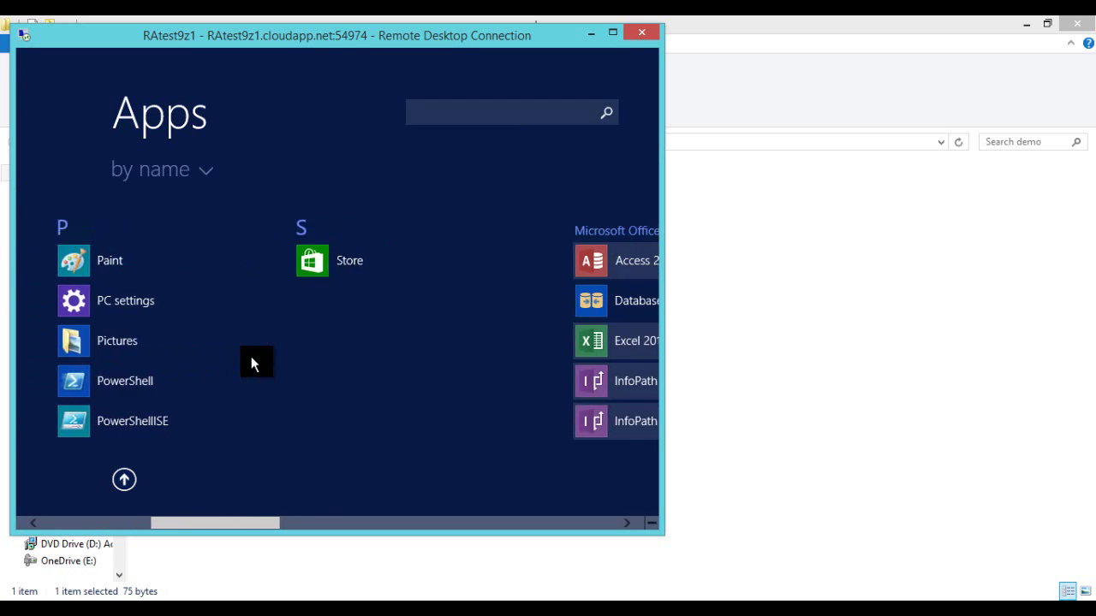
pyautogui.scroll(-3, 251, 360)
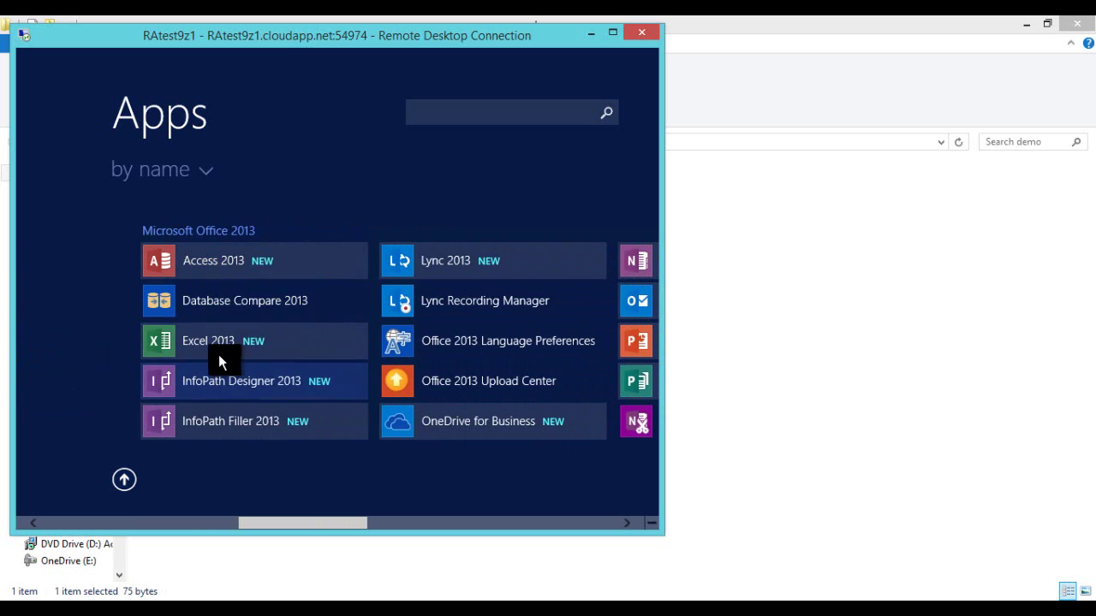
pyautogui.scroll(-1, 208, 308)
pyautogui.scroll(-2, 208, 308)
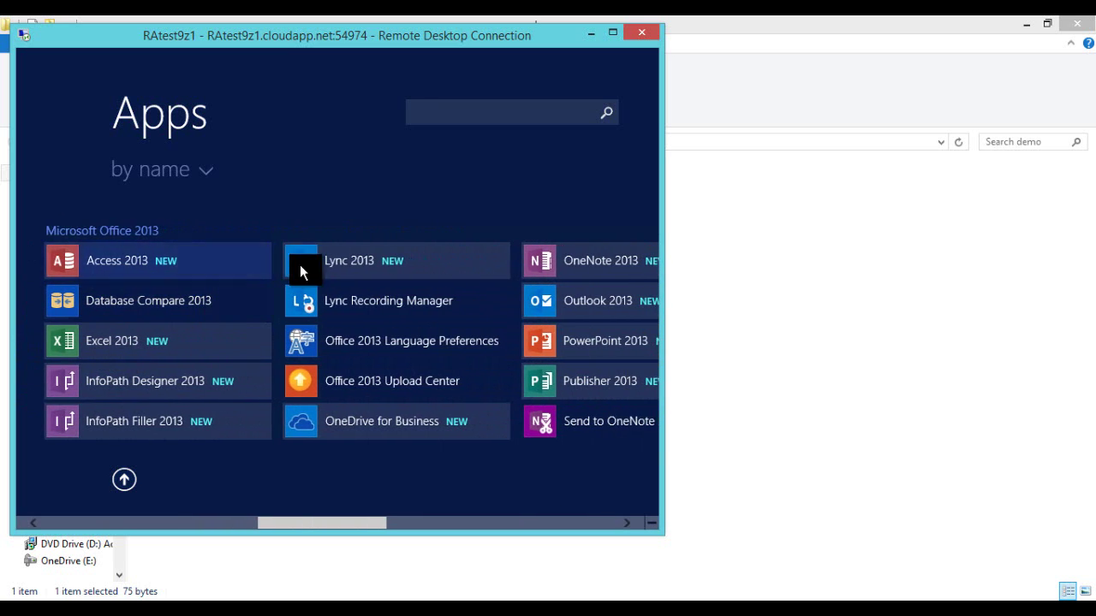
pyautogui.rightClick(319, 258)
pyautogui.click(344, 271)
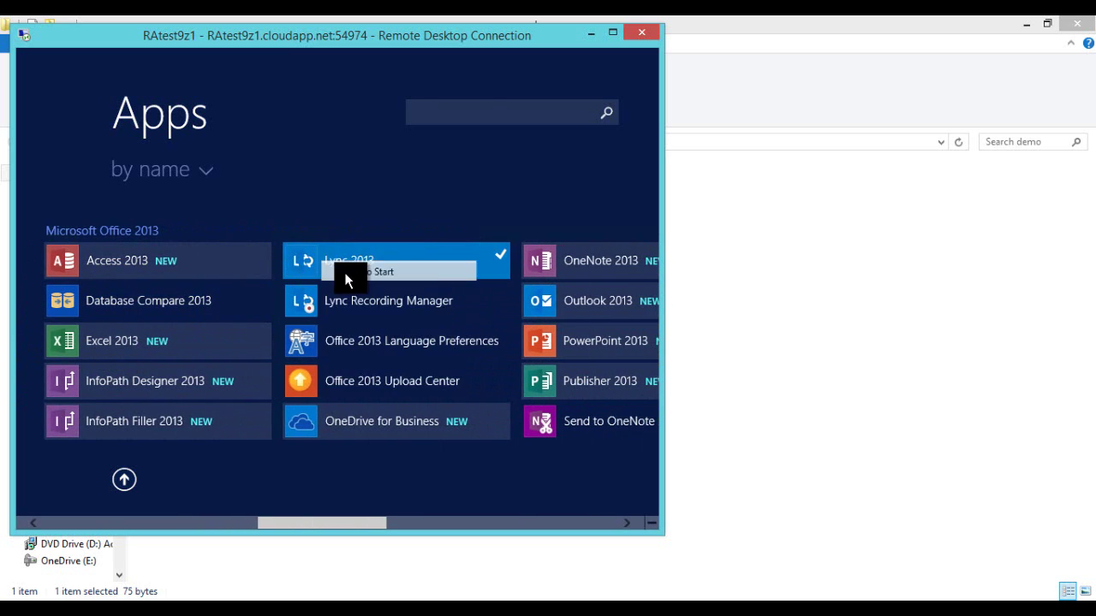
pyautogui.press('super')
# Step: Pin Word 2013 and Outlook 2013 to Start, then return to the remote desktop
pyautogui.click(129, 495)
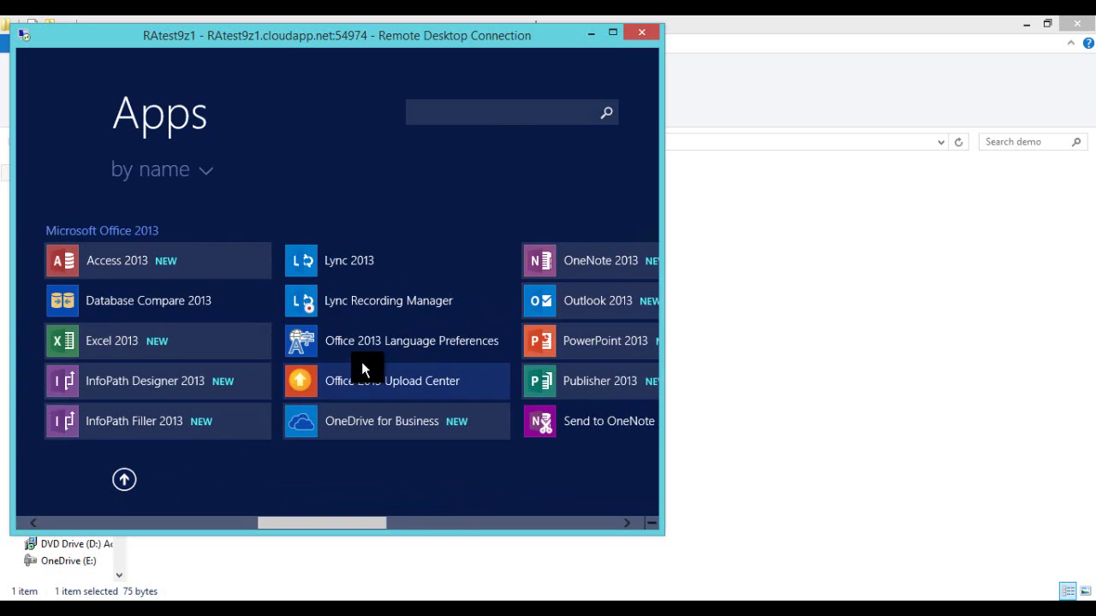
pyautogui.scroll(-8, 361, 361)
pyautogui.scroll(3, 322, 363)
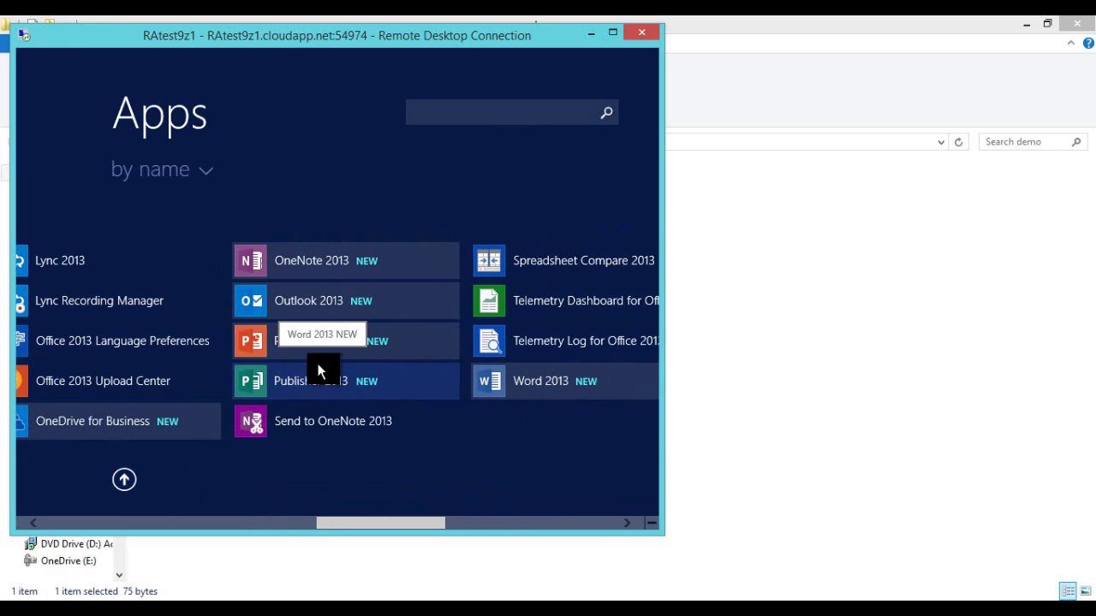
pyautogui.scroll(-4, 302, 385)
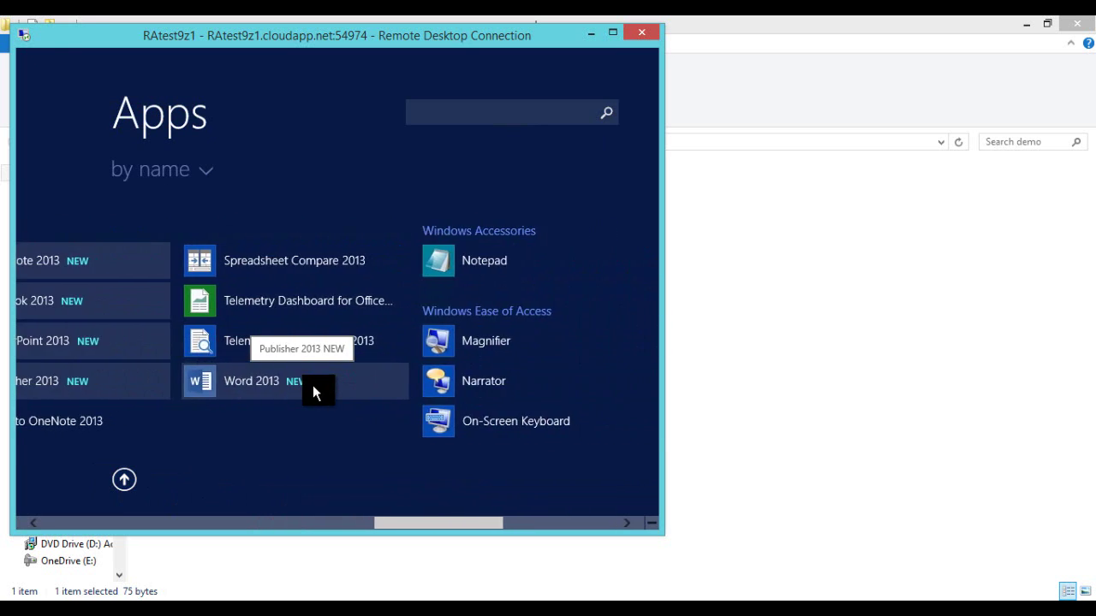
pyautogui.rightClick(256, 379)
pyautogui.click(296, 259)
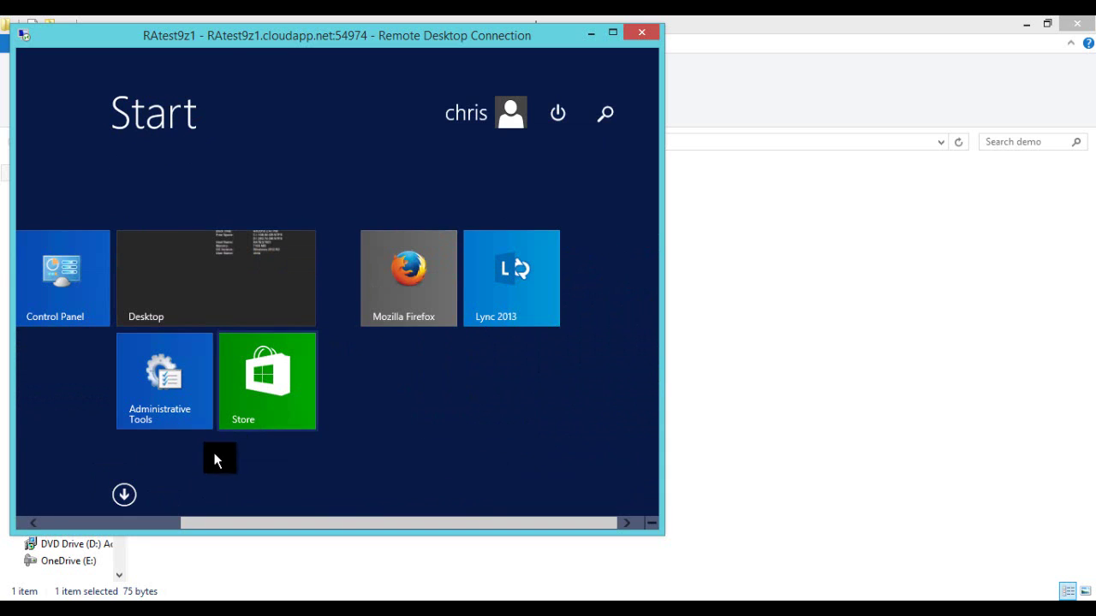
pyautogui.click(123, 493)
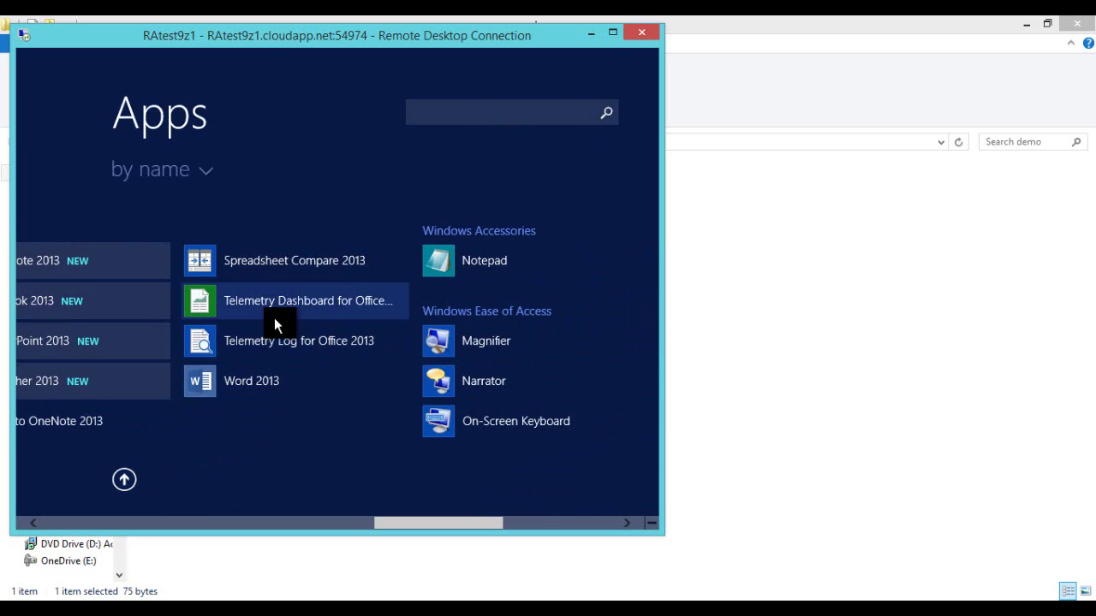
pyautogui.scroll(3, 274, 317)
pyautogui.scroll(2, 257, 317)
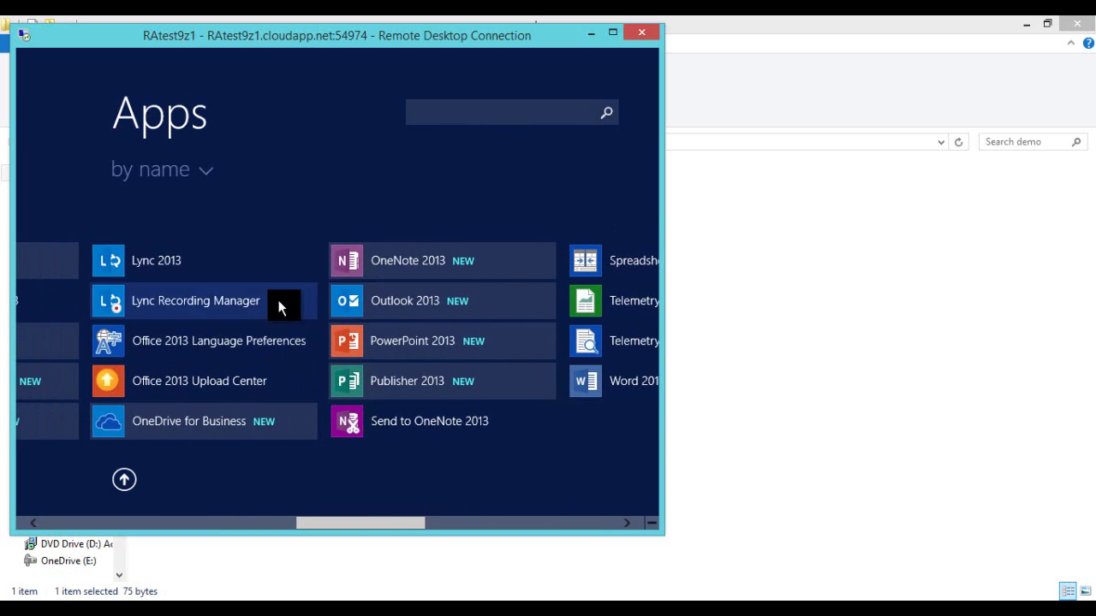
pyautogui.rightClick(373, 309)
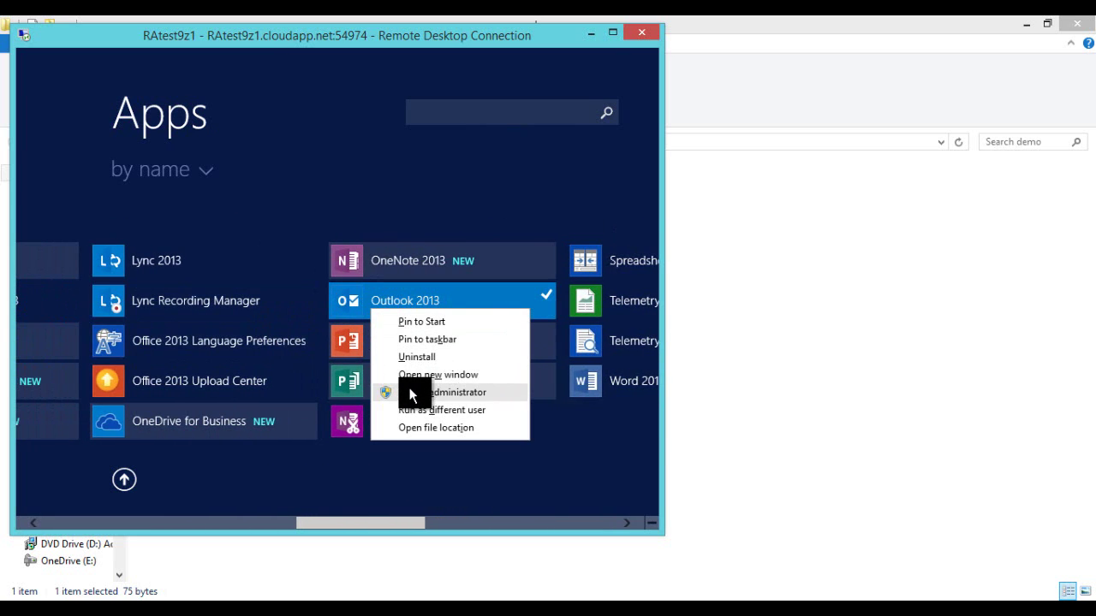
pyautogui.click(420, 321)
pyautogui.click(124, 479)
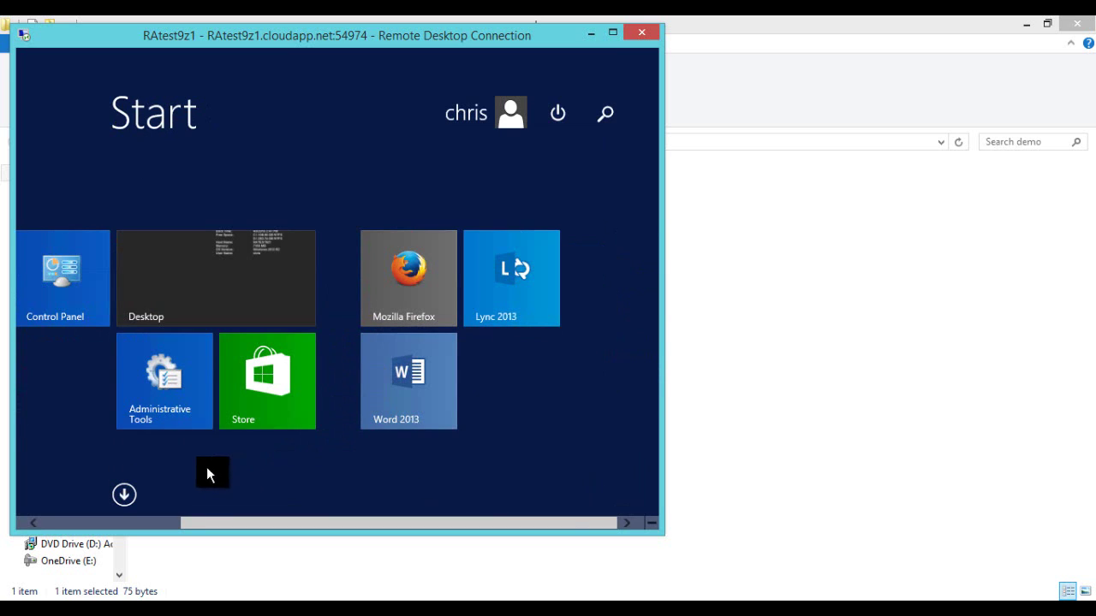
pyautogui.scroll(3, 182, 424)
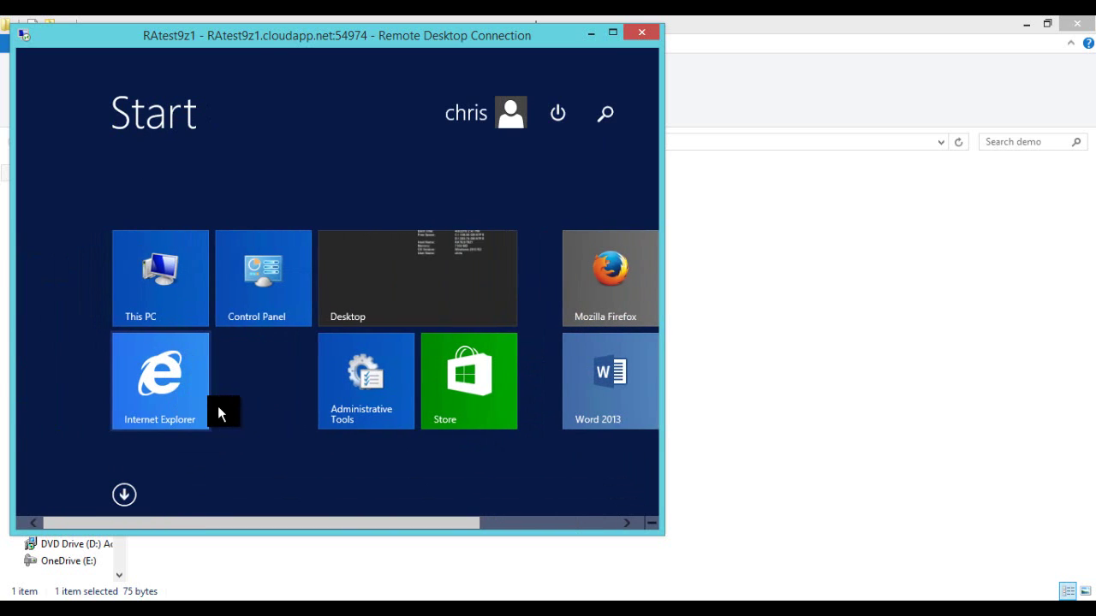
pyautogui.click(372, 291)
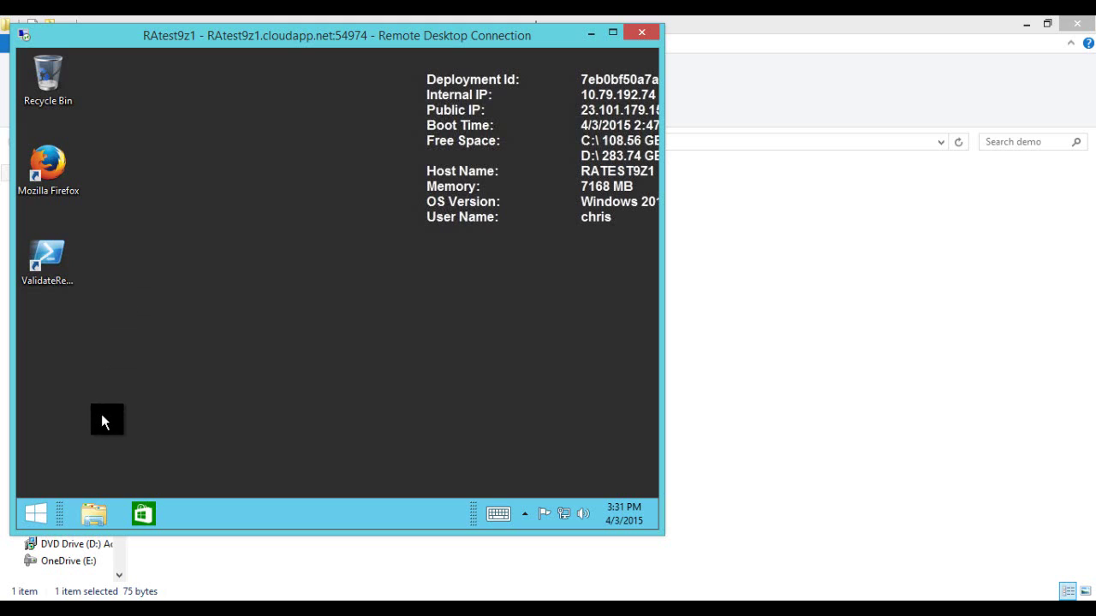
pyautogui.rightClick(35, 512)
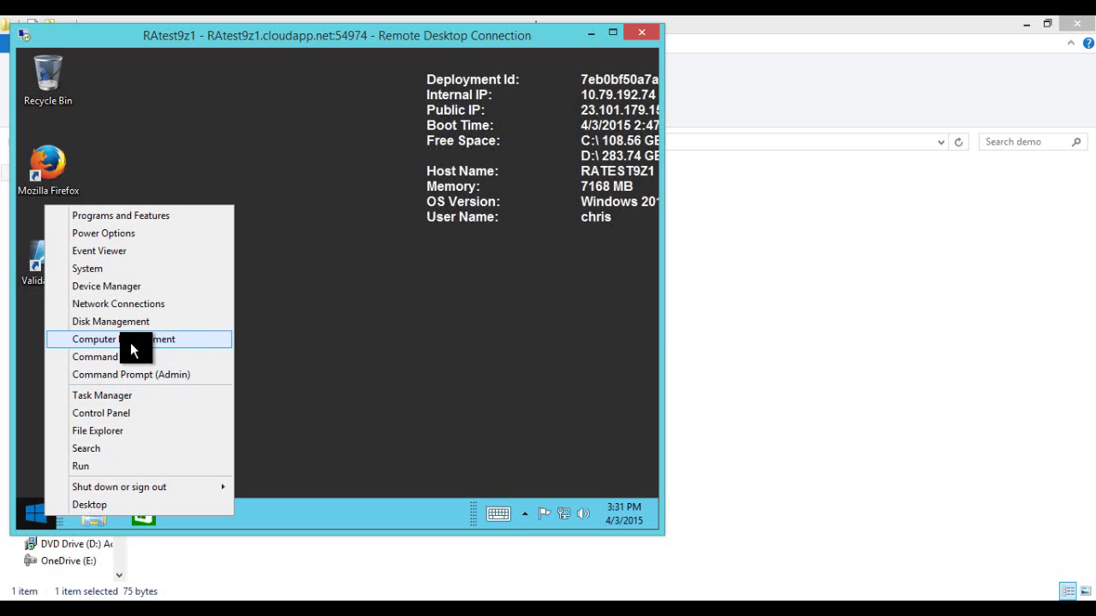
pyautogui.click(120, 412)
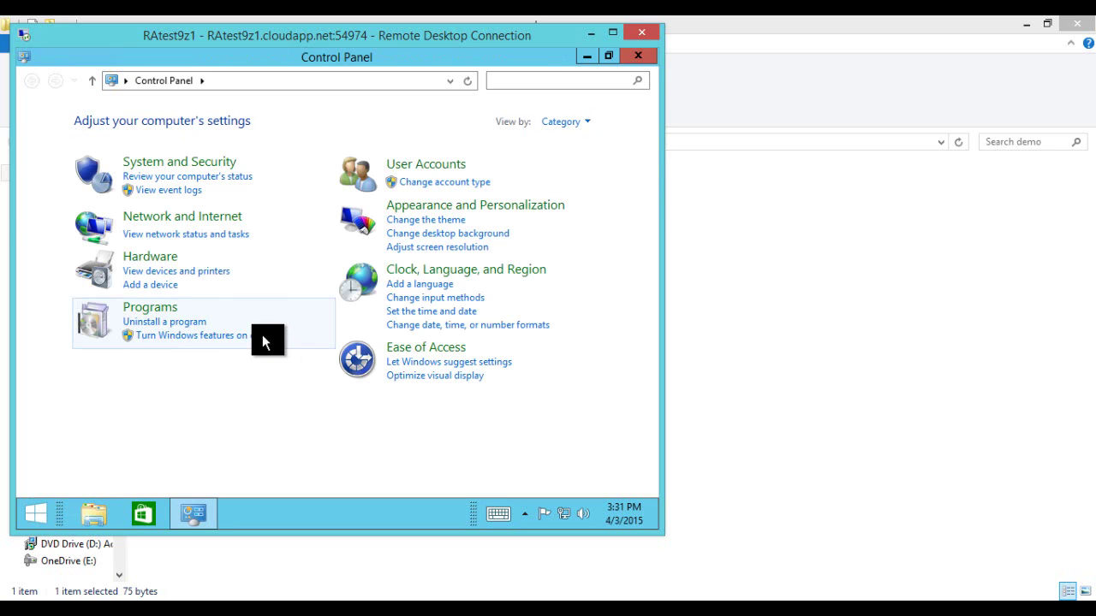
pyautogui.click(161, 168)
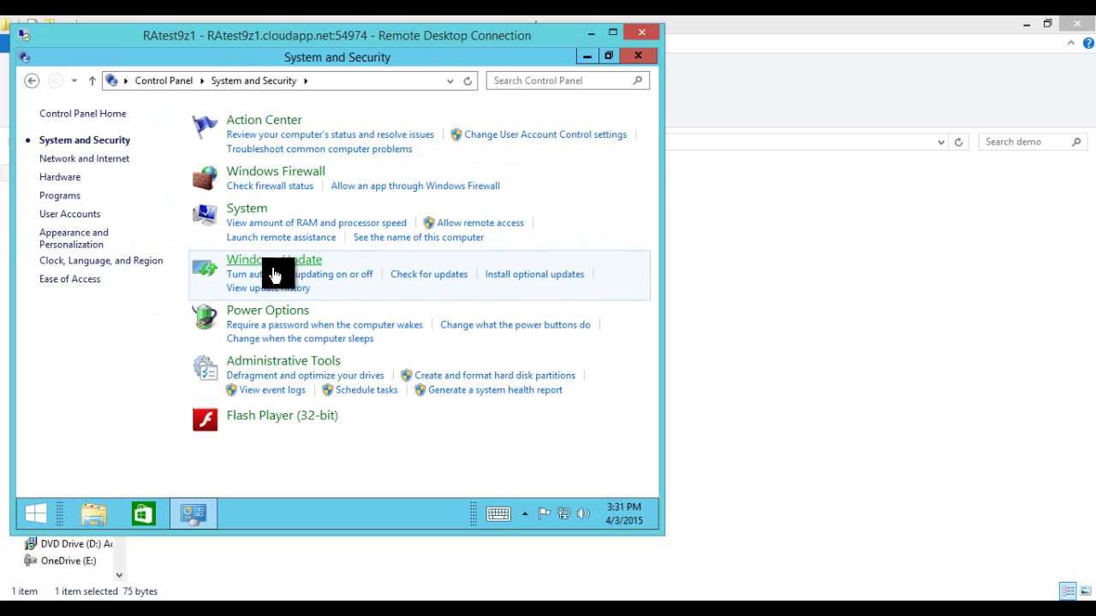
pyautogui.click(272, 267)
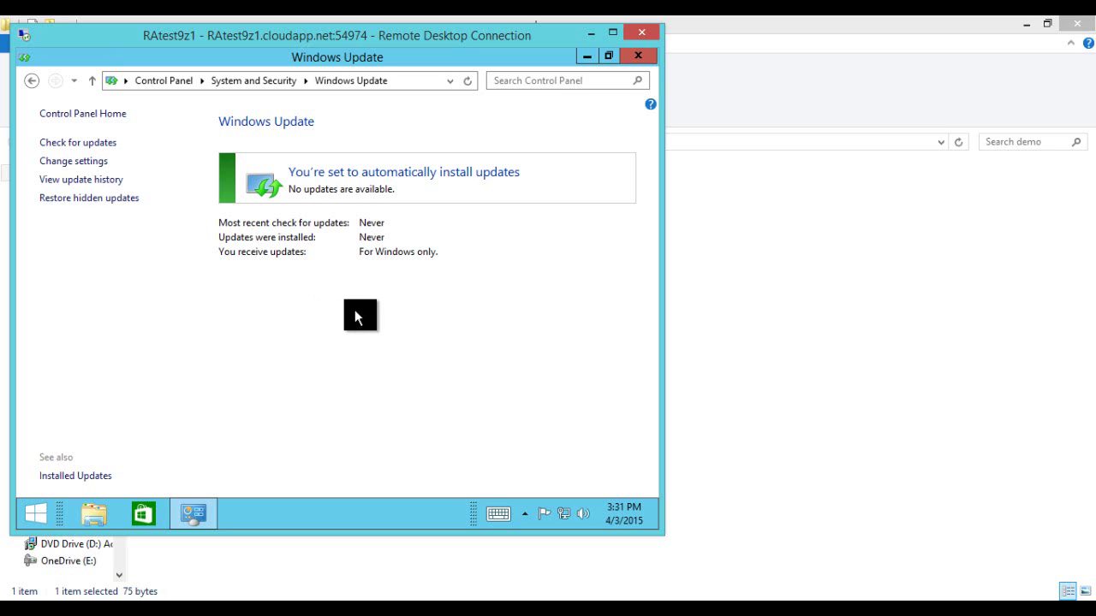
pyautogui.click(635, 56)
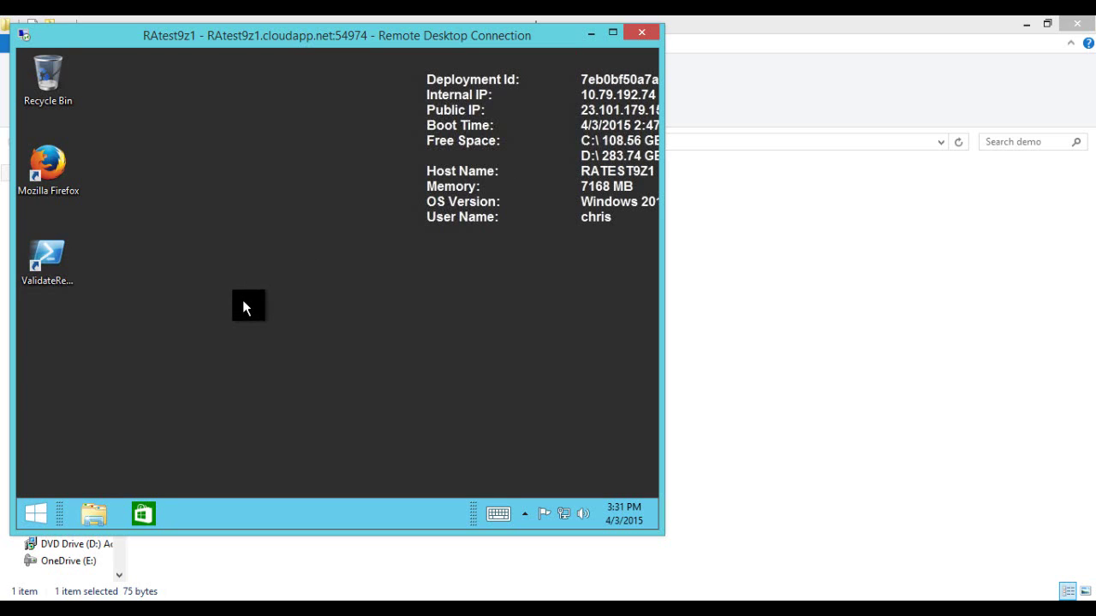
# Step: Open an administrator Command Prompt and run servermanager to bring up the Server Manager Dashboard
pyautogui.rightClick(36, 513)
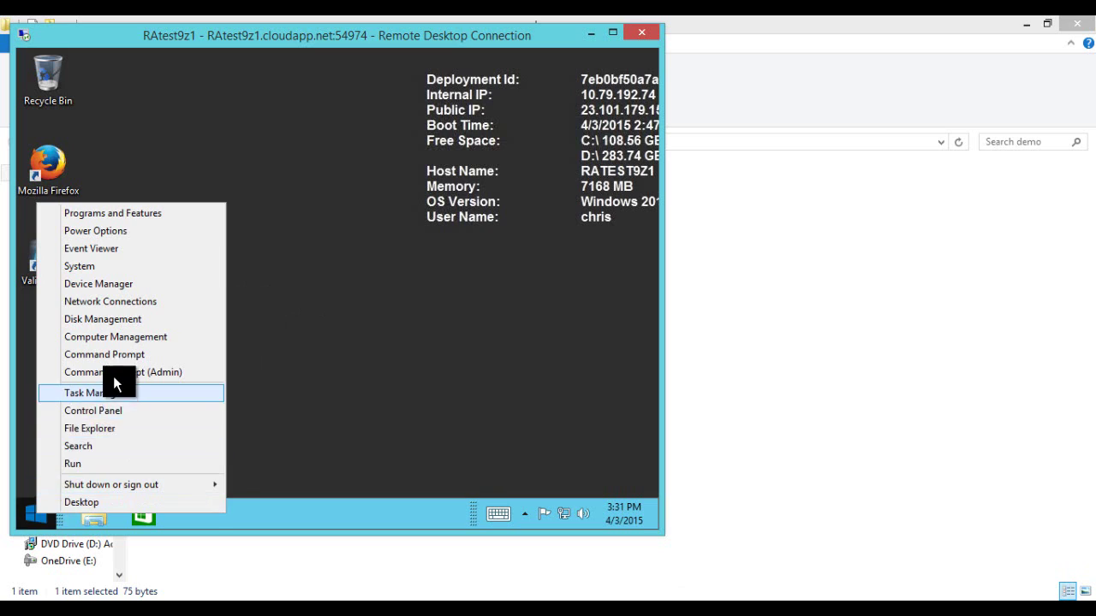
pyautogui.click(186, 373)
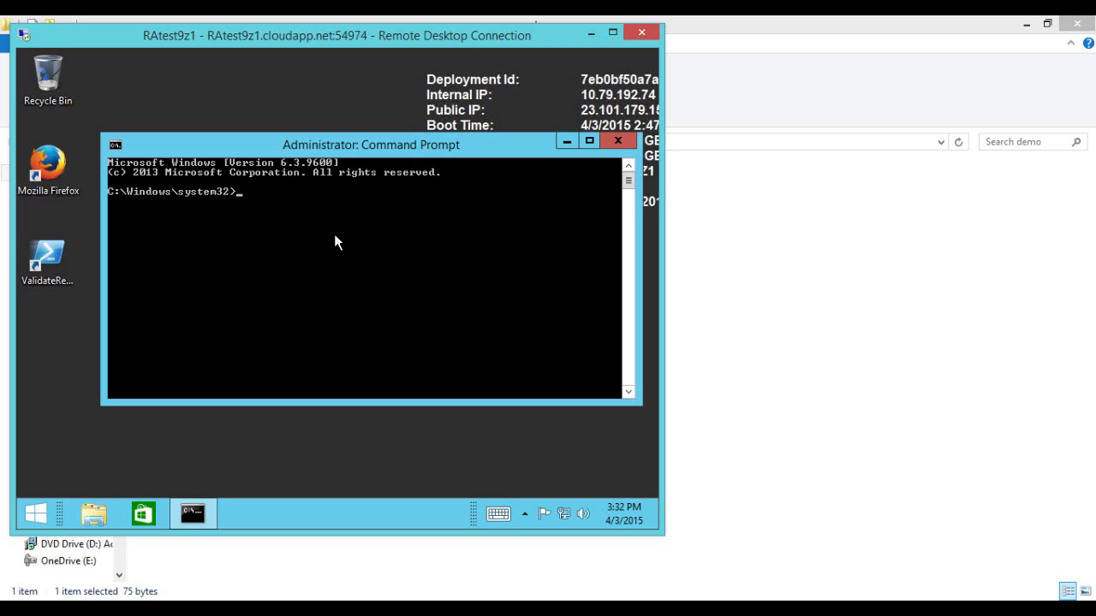
pyautogui.write('servermanager')
pyautogui.press('Return')
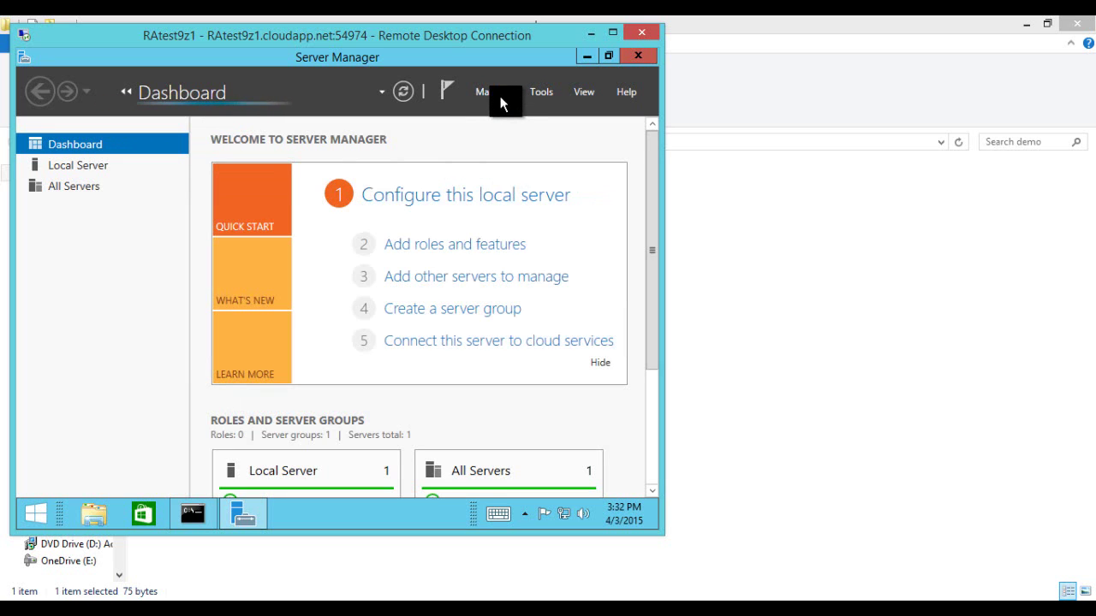
# Step: Launch the Add Roles and Features wizard with role-based installation, past the inventory notice
pyautogui.click(498, 92)
pyautogui.click(420, 115)
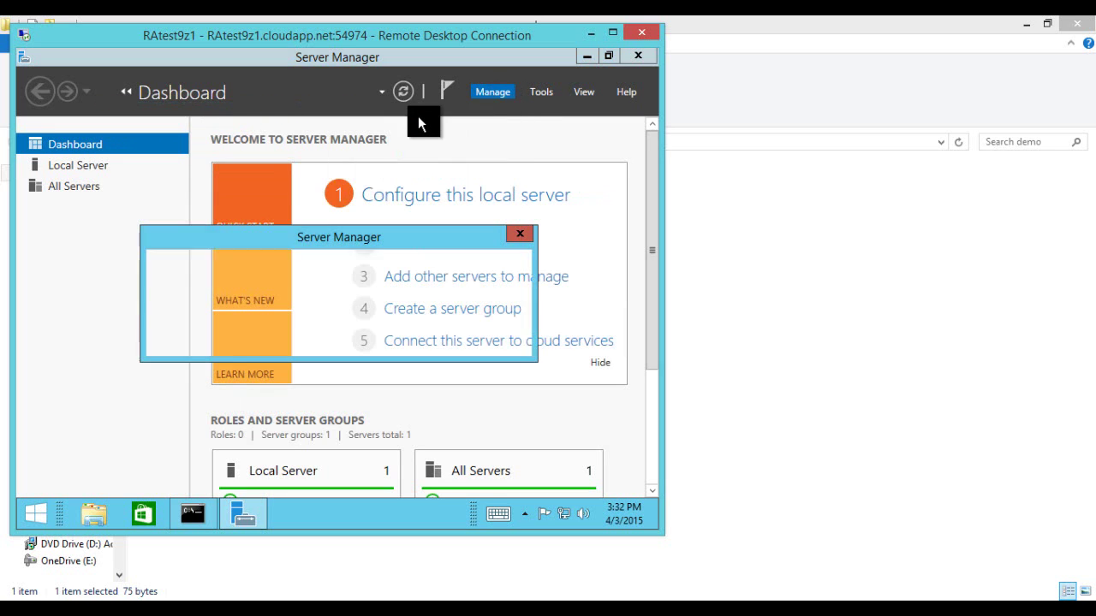
pyautogui.click(492, 339)
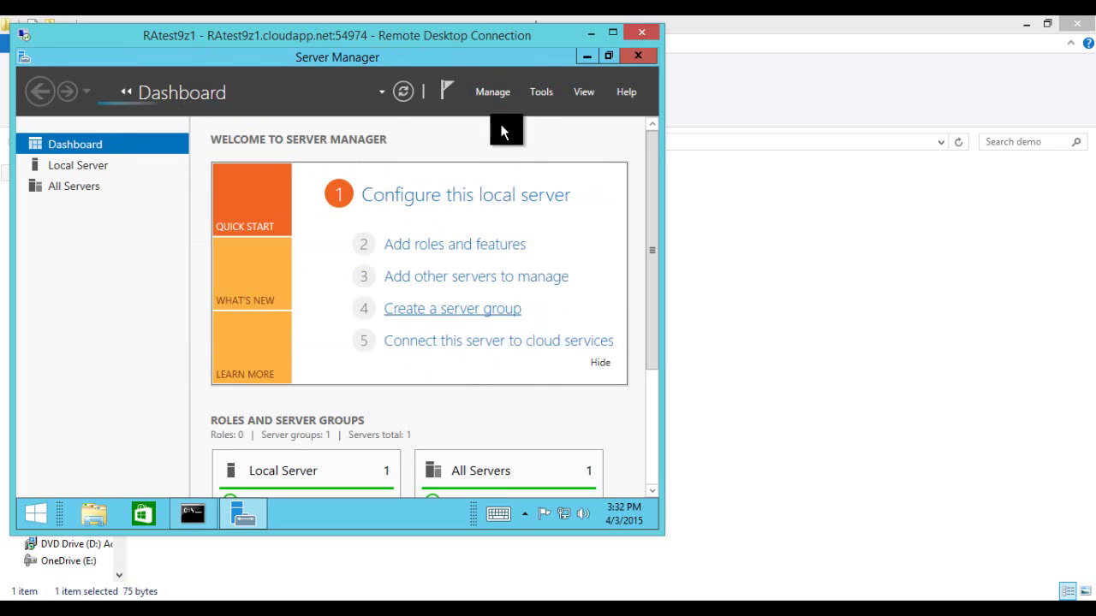
pyautogui.click(486, 91)
pyautogui.click(470, 111)
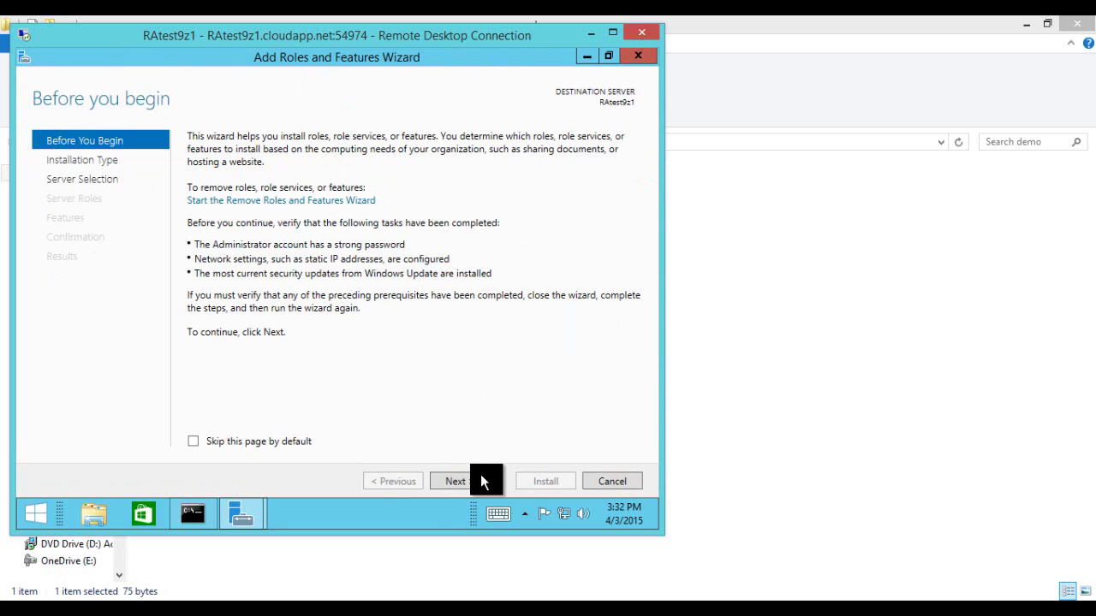
pyautogui.click(453, 483)
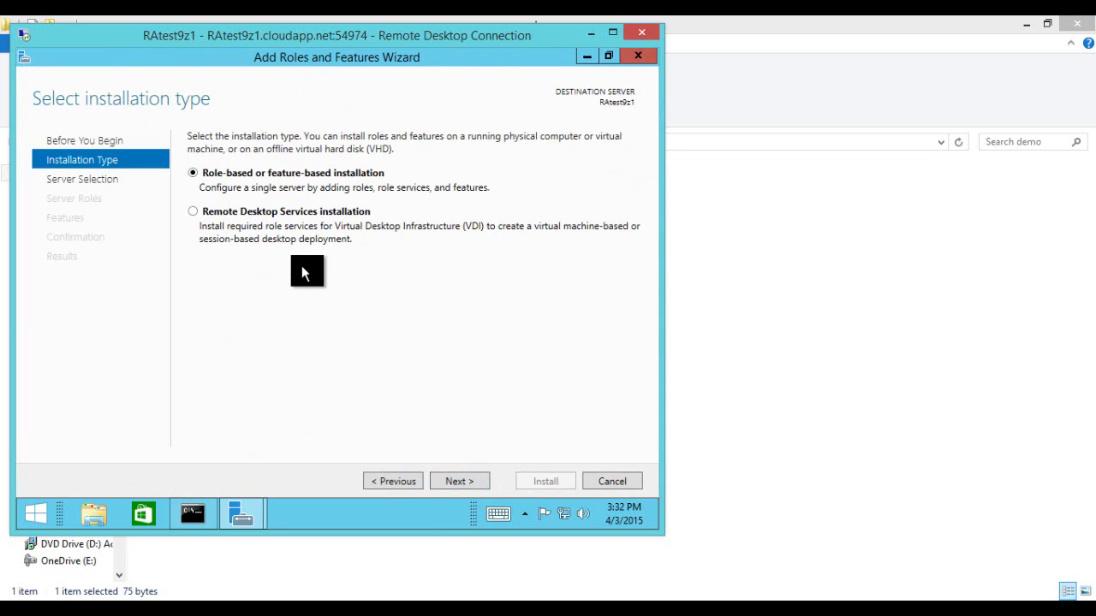
pyautogui.click(451, 478)
pyautogui.click(453, 481)
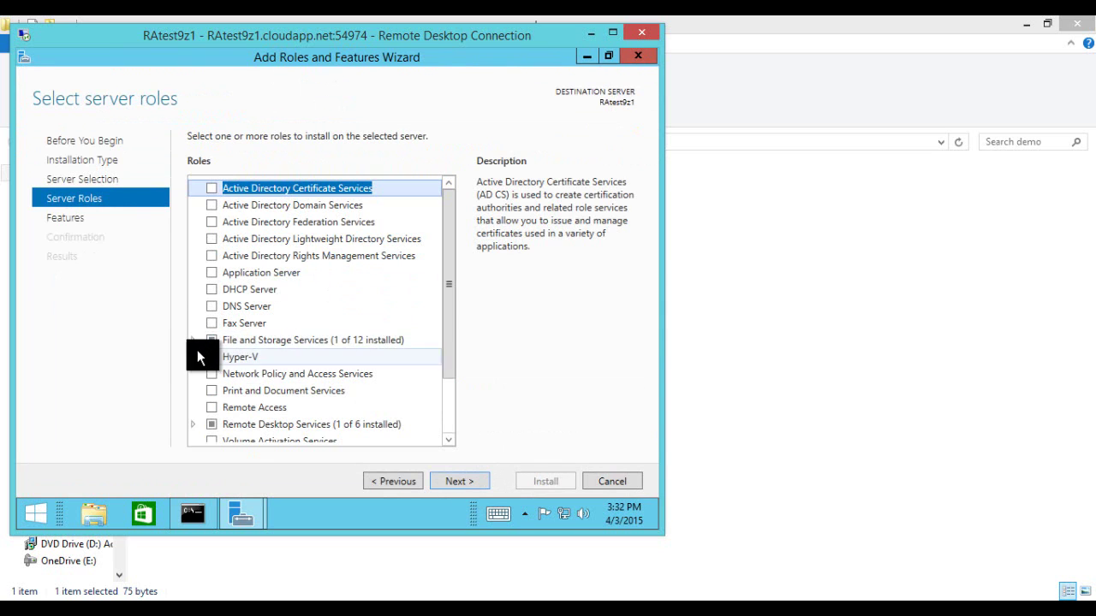
# Step: Expand Remote Desktop Services and confirm Remote Desktop Session Host shows (Installed)
pyautogui.scroll(-2, 191, 337)
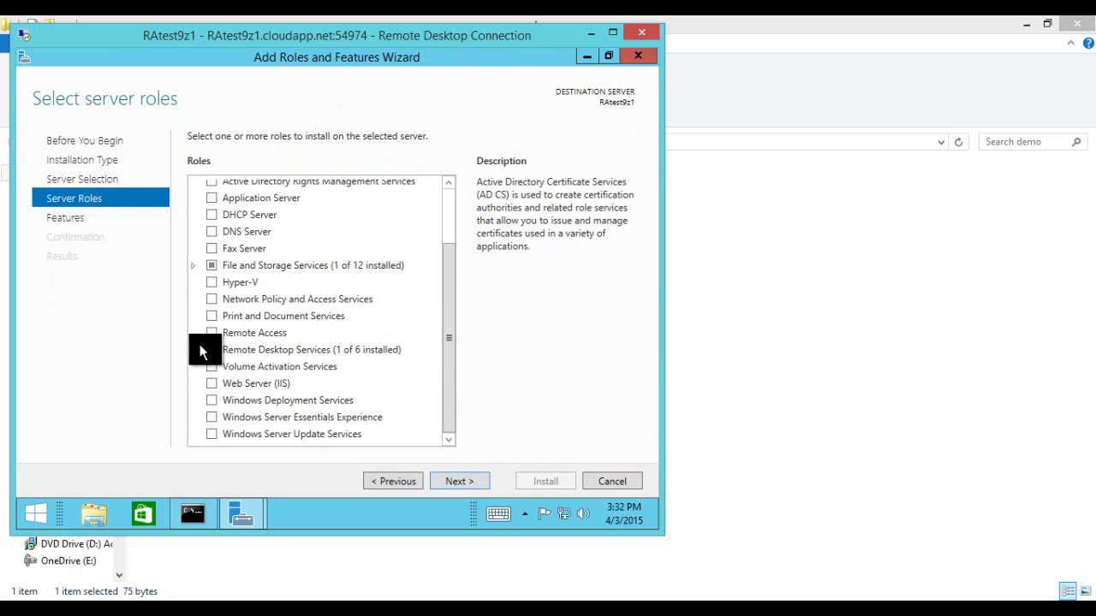
pyautogui.click(194, 349)
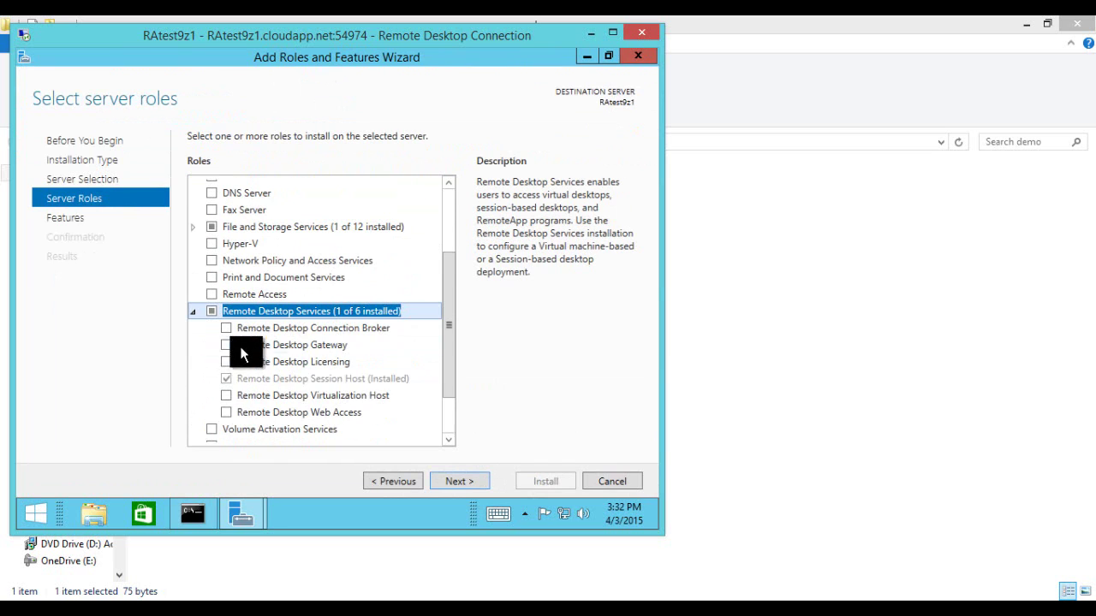
pyautogui.click(351, 379)
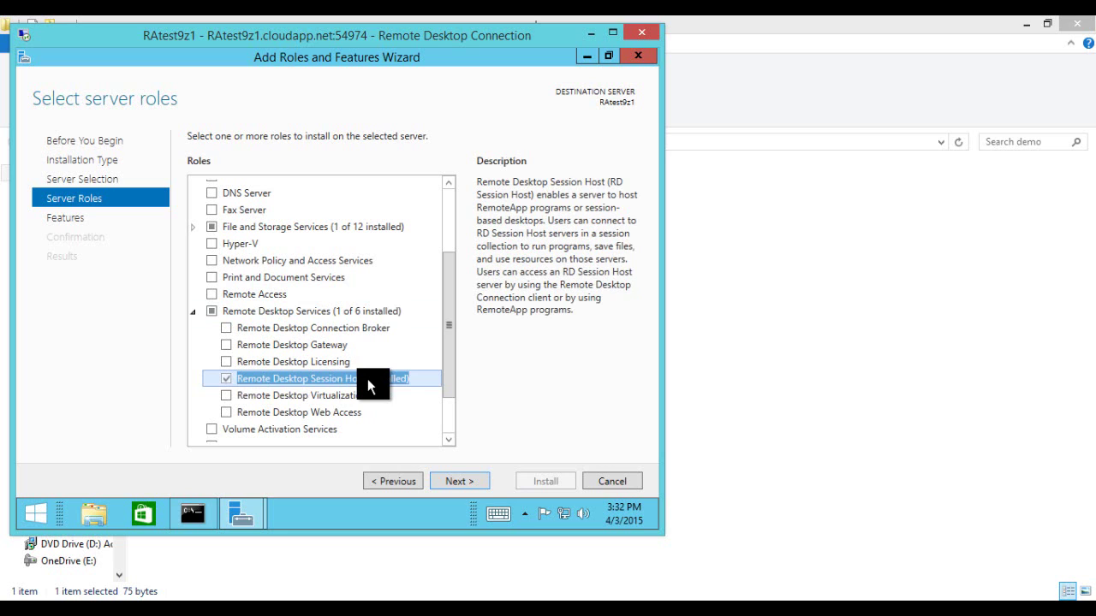
pyautogui.scroll(-2, 368, 378)
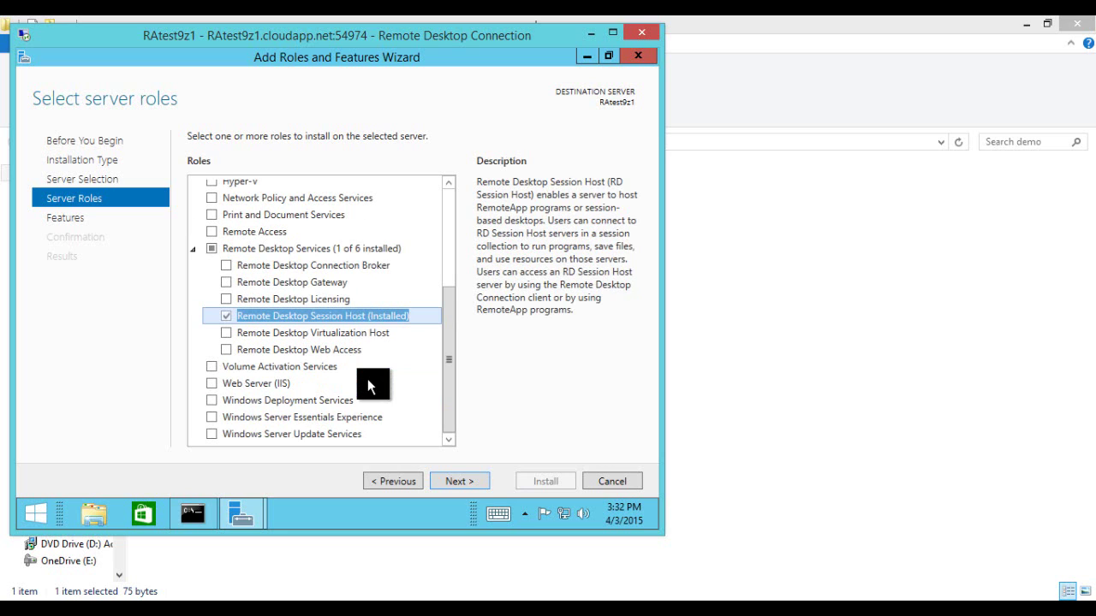
pyautogui.scroll(2, 367, 387)
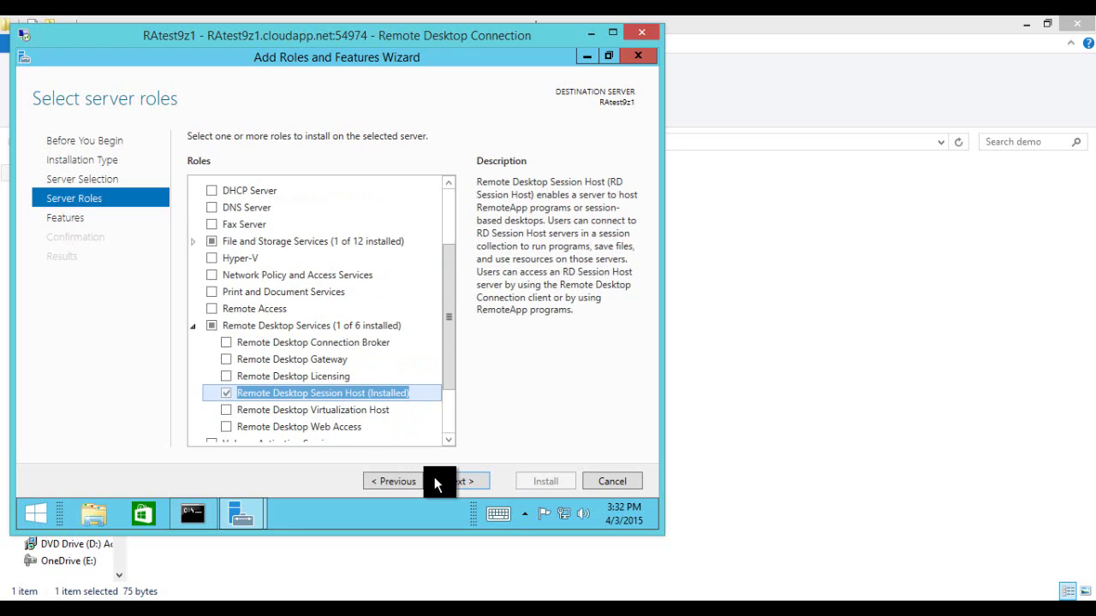
# Step: On the features page, expand User Interfaces and Infrastructure and confirm Desktop Experience is installed
pyautogui.click(460, 482)
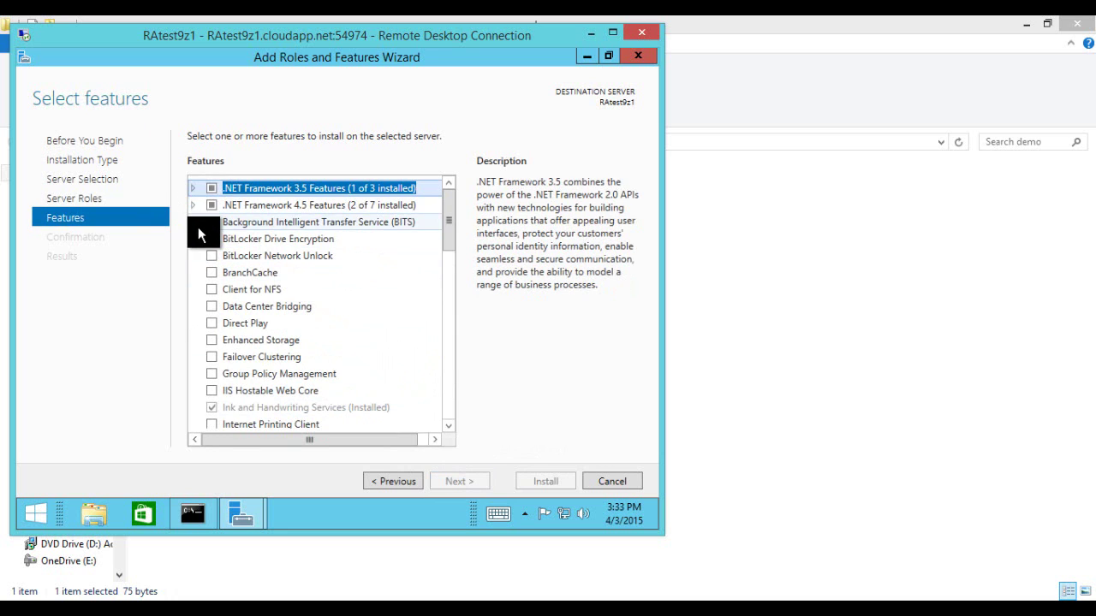
pyautogui.scroll(-2, 222, 274)
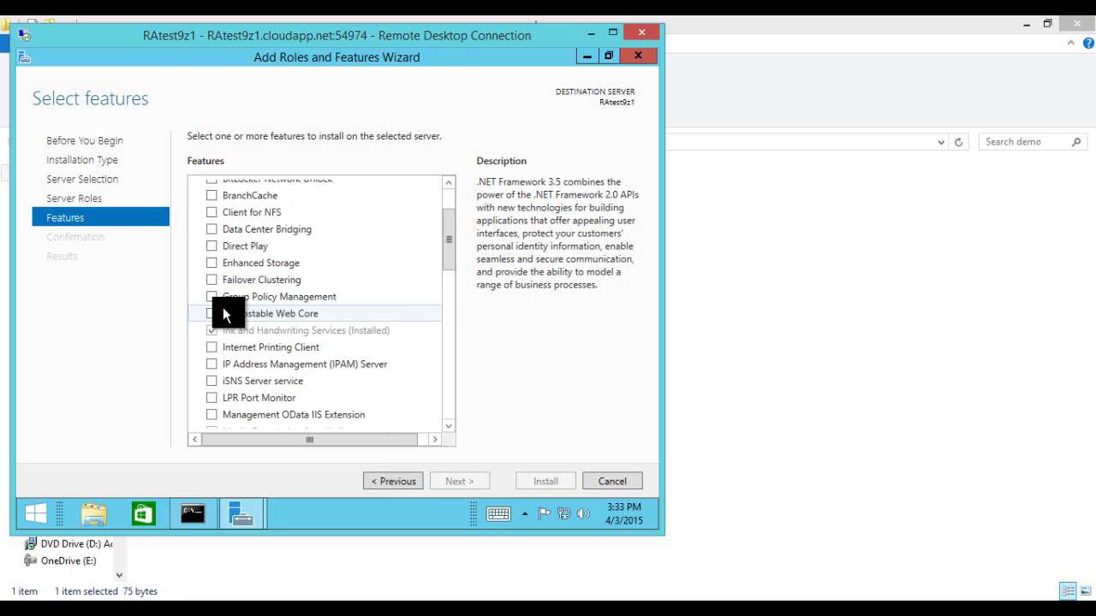
pyautogui.scroll(-2, 223, 308)
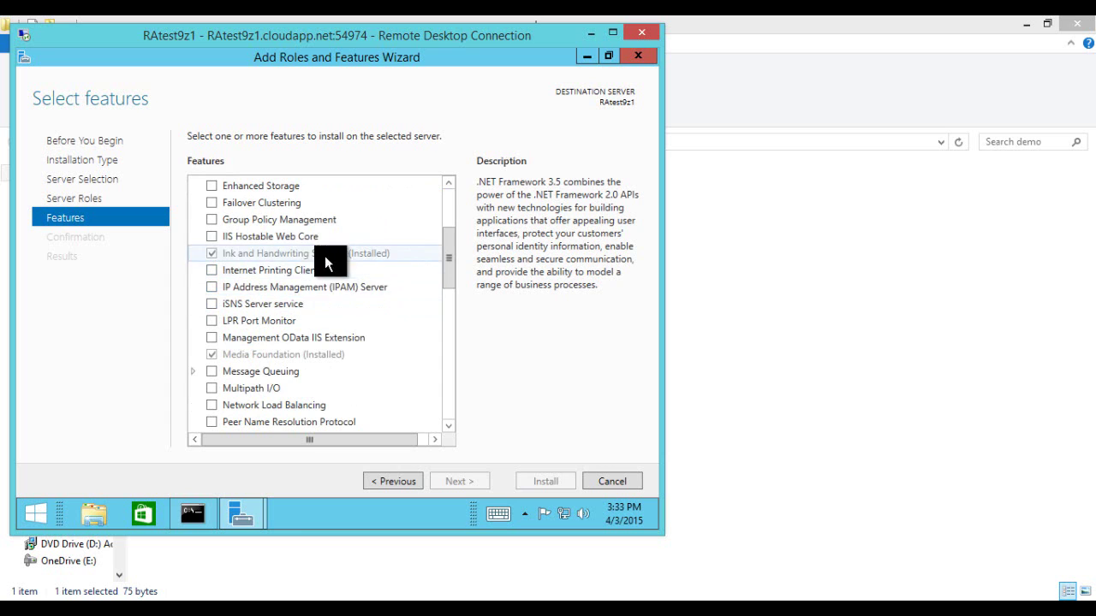
pyautogui.scroll(-2, 275, 325)
pyautogui.scroll(-2, 286, 293)
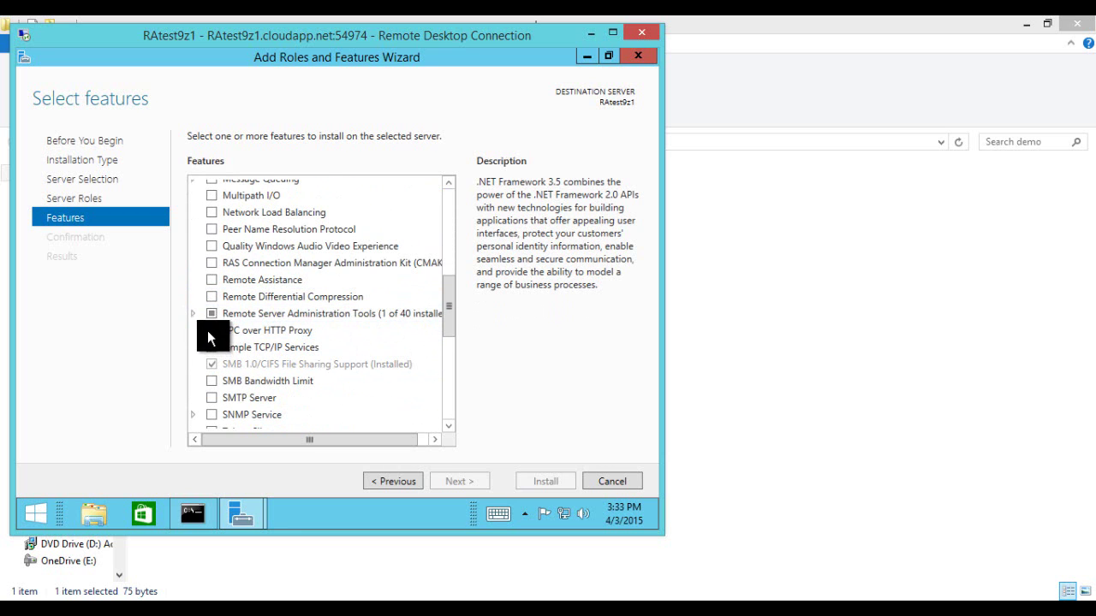
pyautogui.scroll(-2, 206, 331)
pyautogui.scroll(-2, 214, 330)
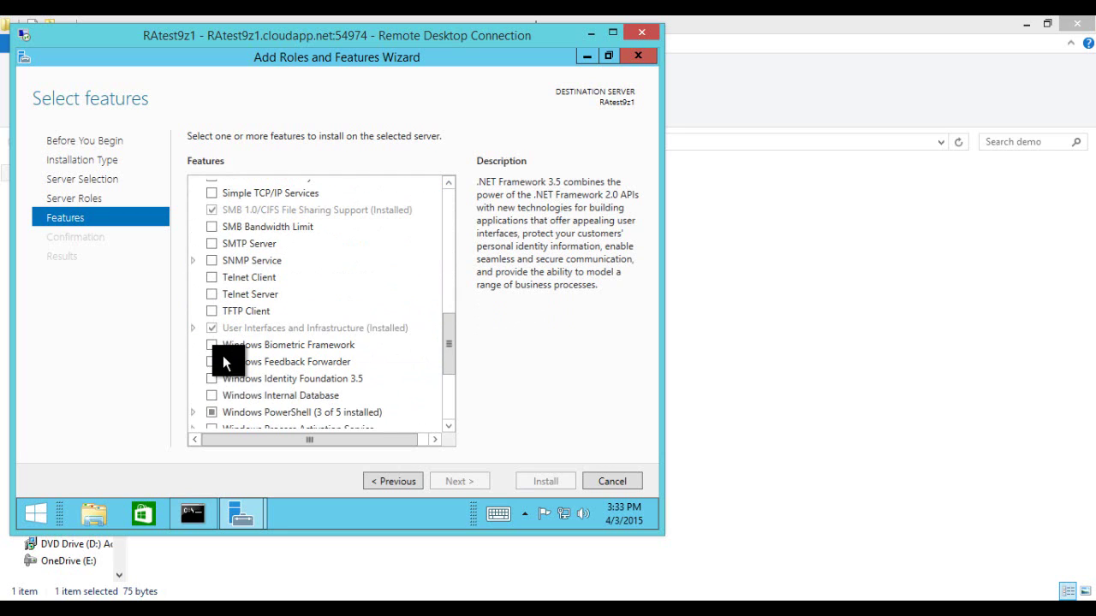
pyautogui.click(196, 329)
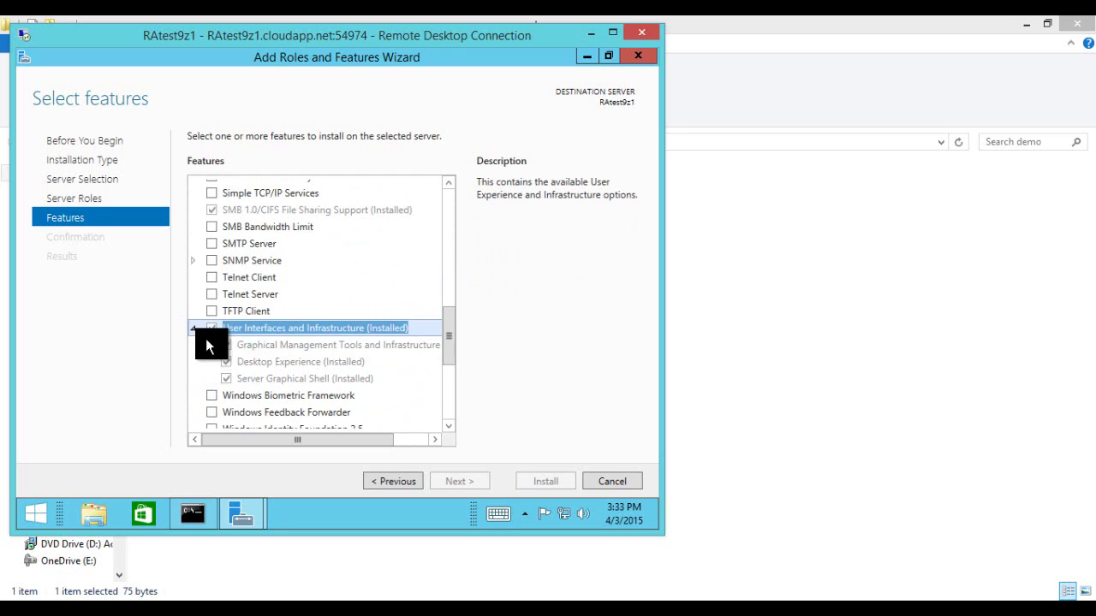
pyautogui.click(286, 361)
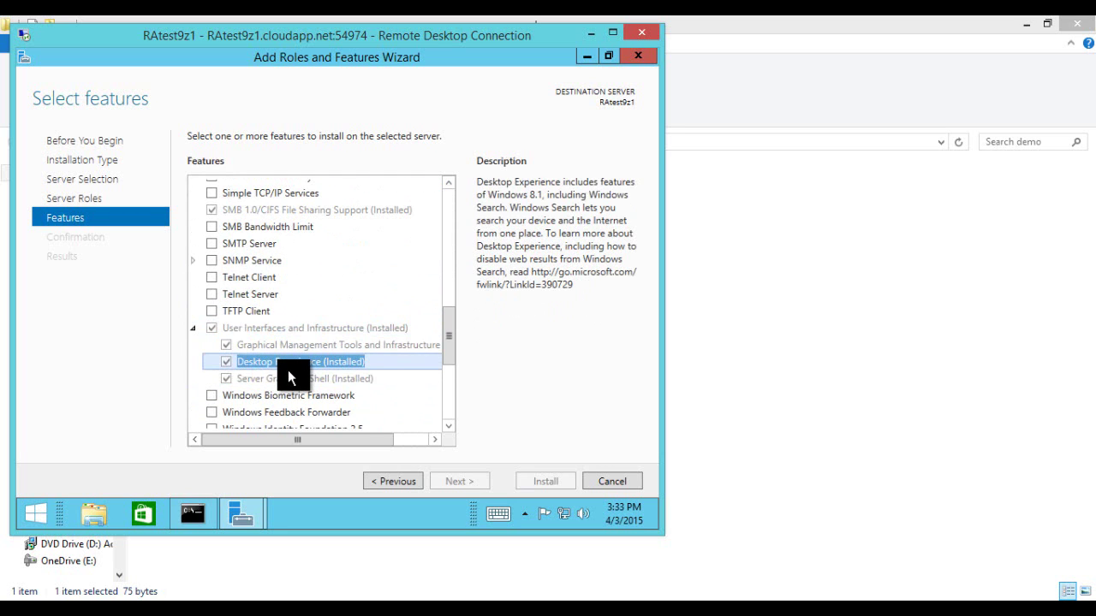
pyautogui.scroll(-5, 288, 371)
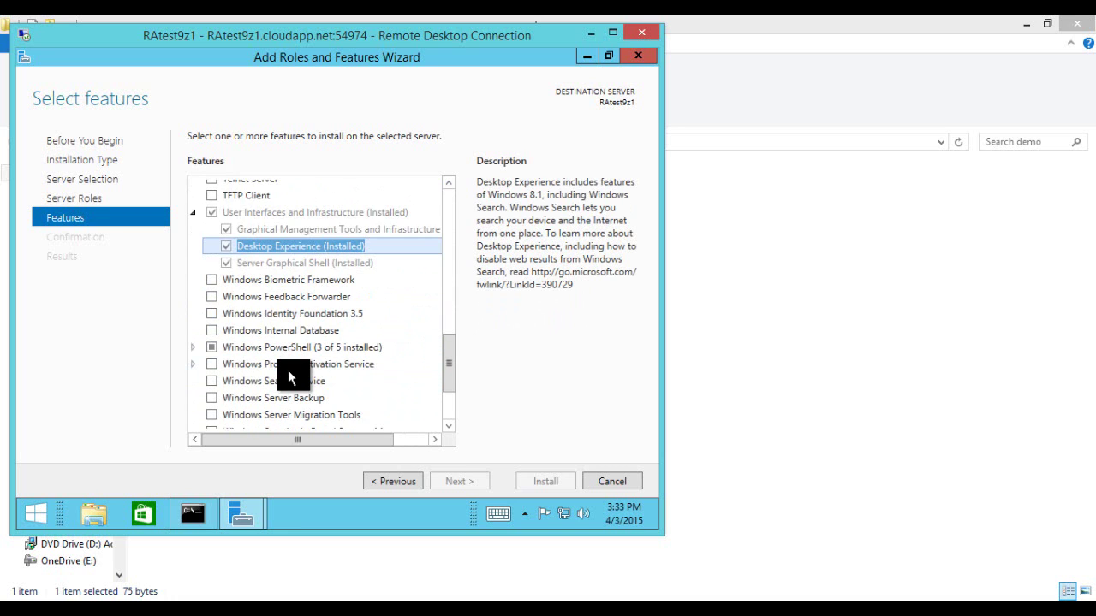
pyautogui.scroll(3, 288, 371)
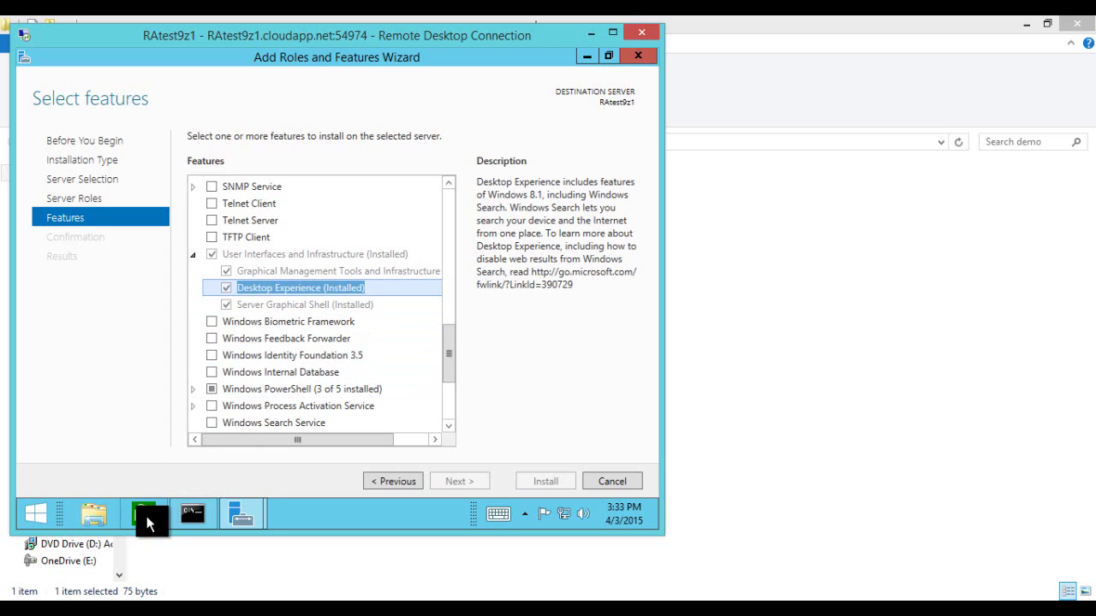
# Step: Check the Start screen's installed apps list, return to the desktop, and cancel the wizard
pyautogui.click(36, 513)
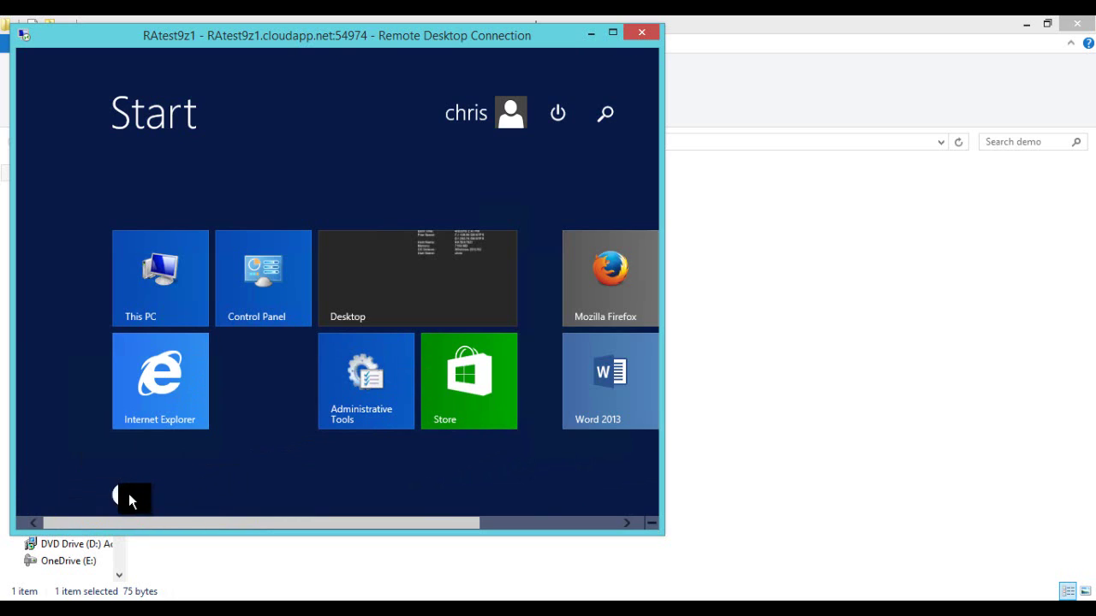
pyautogui.click(124, 496)
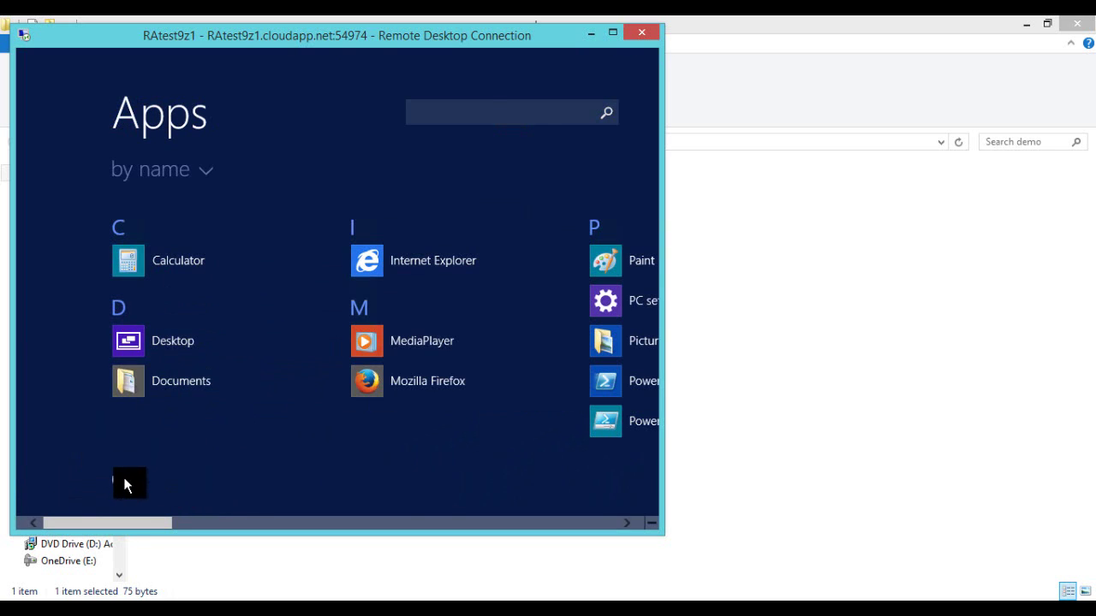
pyautogui.click(123, 485)
pyautogui.click(423, 275)
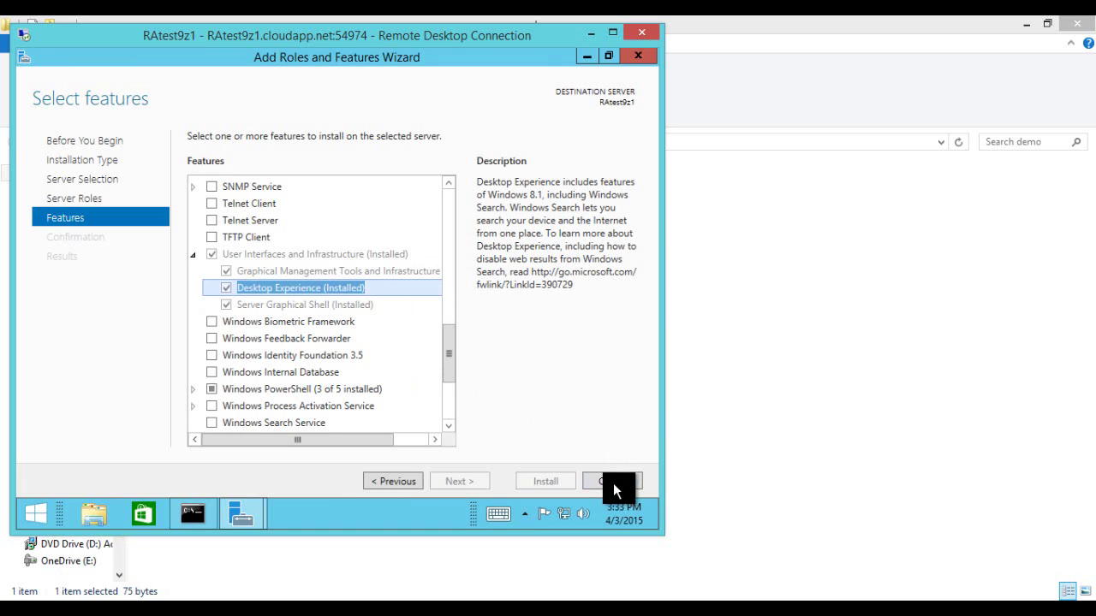
pyautogui.click(613, 481)
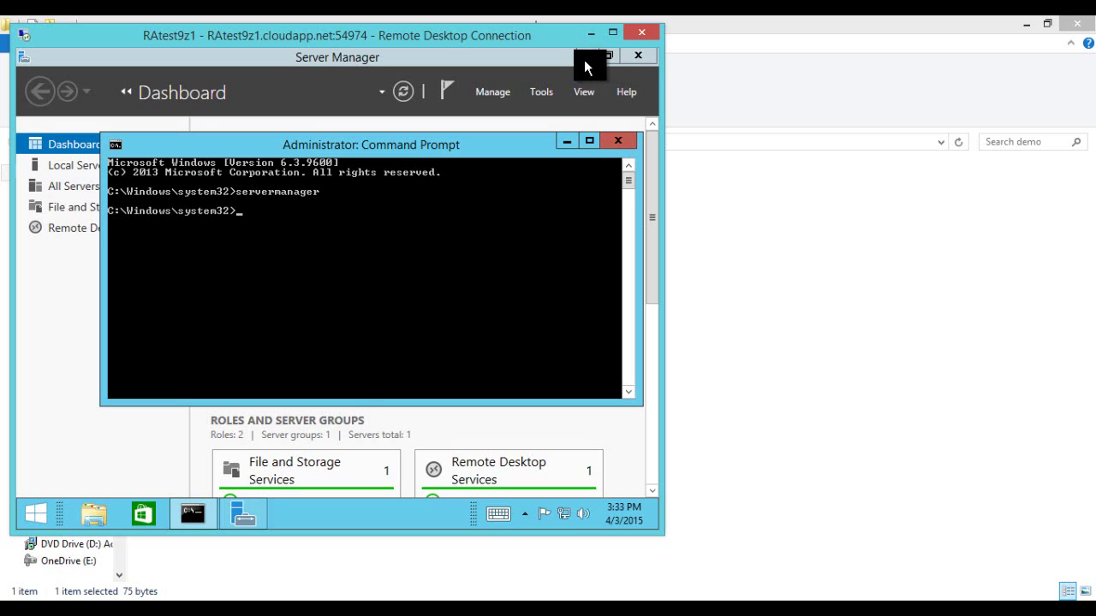
# Step: Minimize Server Manager, run the ValidateRemoteAppImage script, then close its window
pyautogui.click(586, 63)
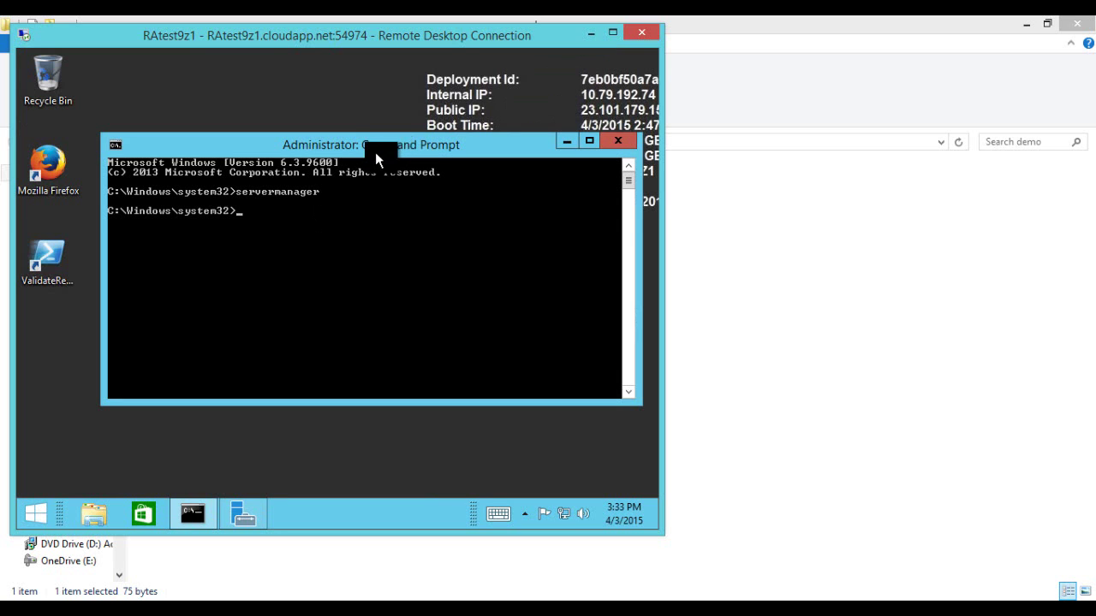
pyautogui.moveTo(379, 145); pyautogui.dragTo(389, 135)
pyautogui.doubleClick(53, 263)
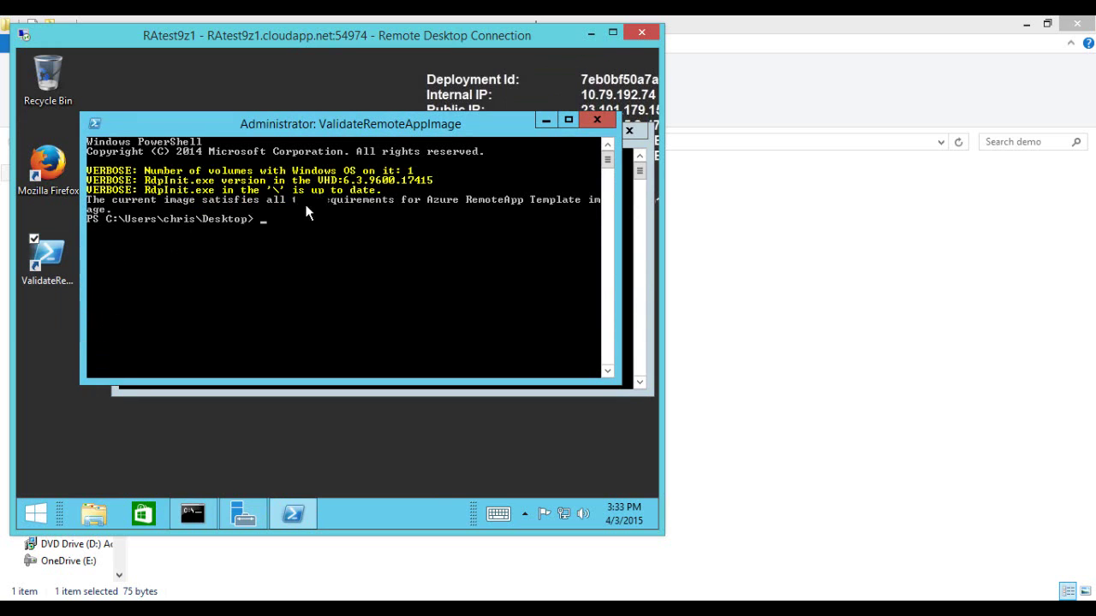
pyautogui.click(594, 118)
pyautogui.moveTo(328, 135); pyautogui.dragTo(315, 132)
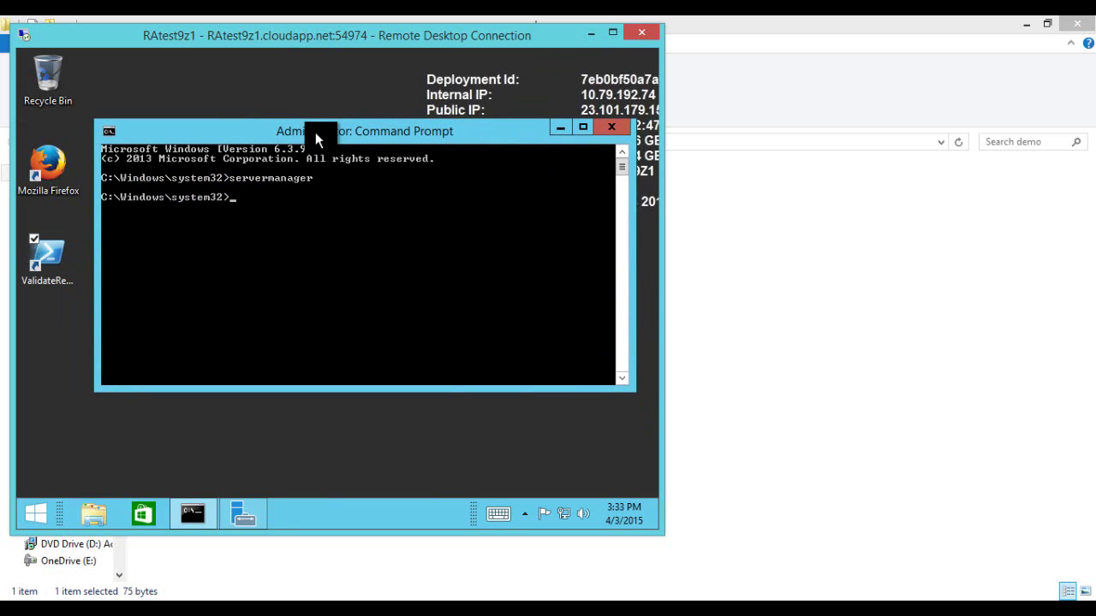
# Step: Try running 'sysprep /oobe /generalize /shutdown', then retry it as sysprep.exe
pyautogui.write('sysprep /oobe /generalize')
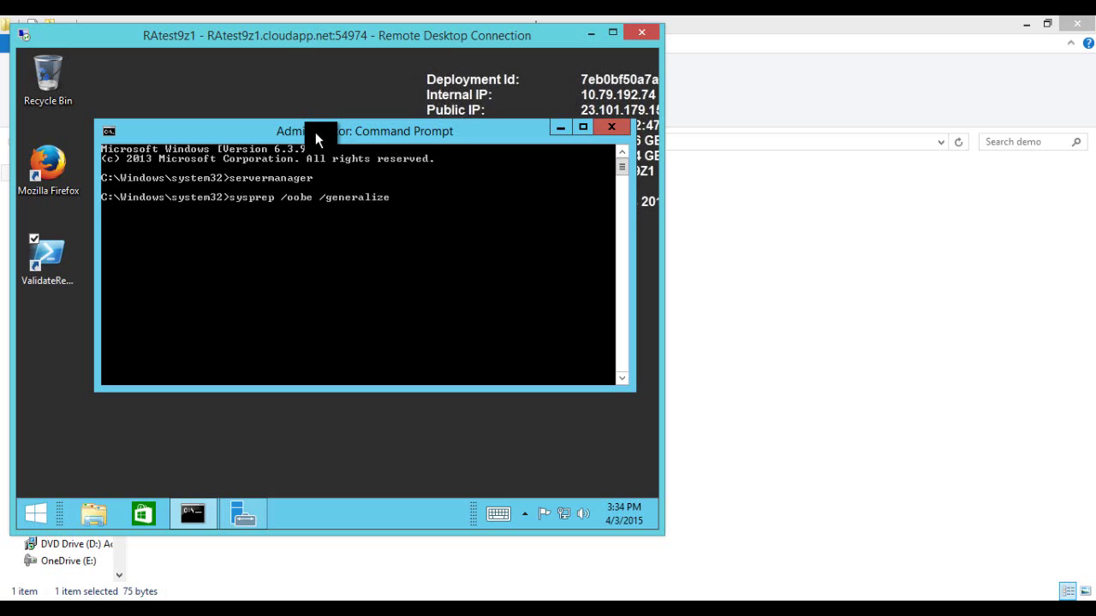
pyautogui.write(' /shutdown')
pyautogui.press('Return')
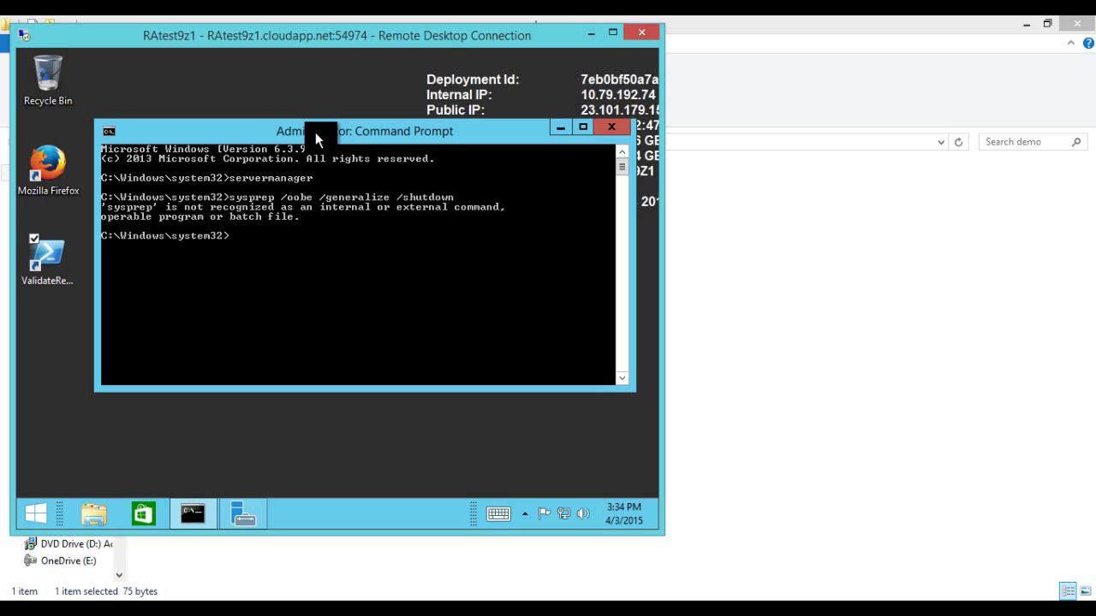
pyautogui.press('Up')
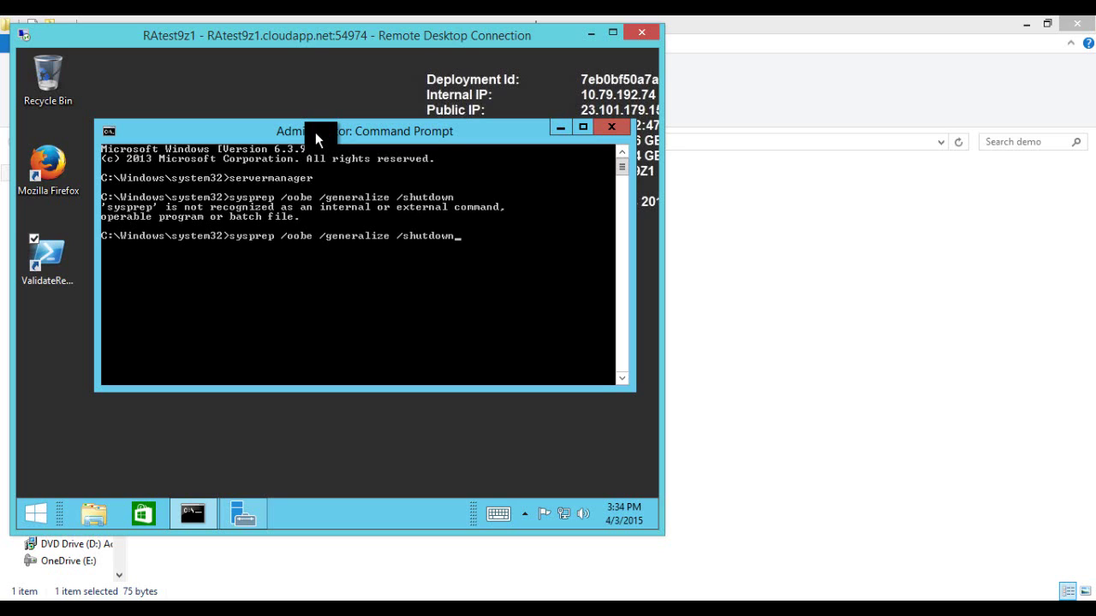
pyautogui.press('Left')
pyautogui.write('.exe')
pyautogui.press('Return')
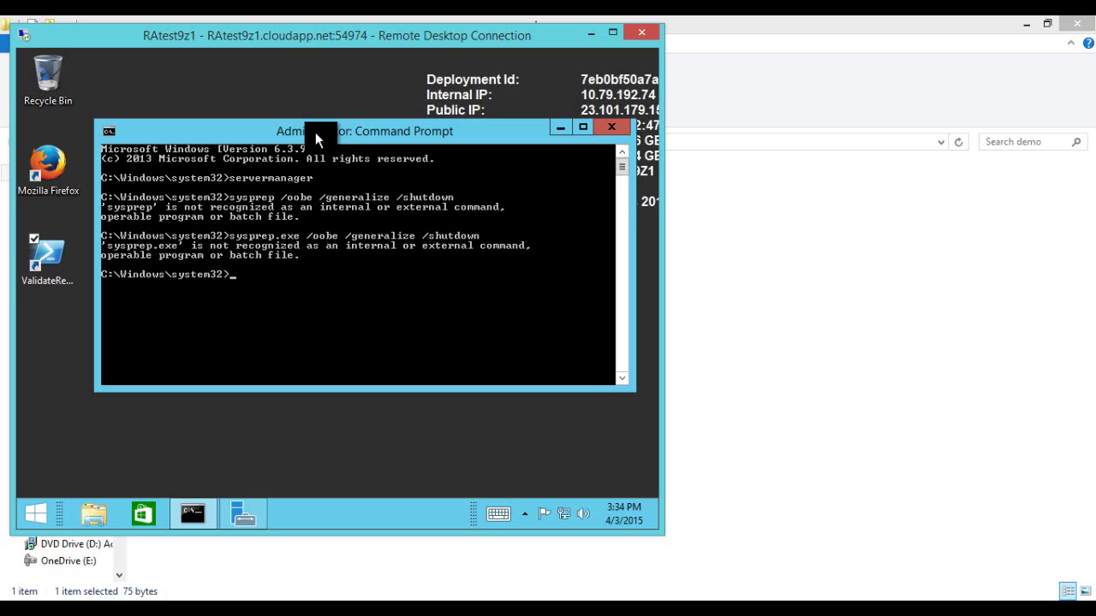
# Step: Change into the Sysprep folder and rerun 'sysprep.exe /oobe /generalize /shutdown'
pyautogui.write('cd Sysprep')
pyautogui.press('Return')
pyautogui.press('Up')
pyautogui.press('Up')
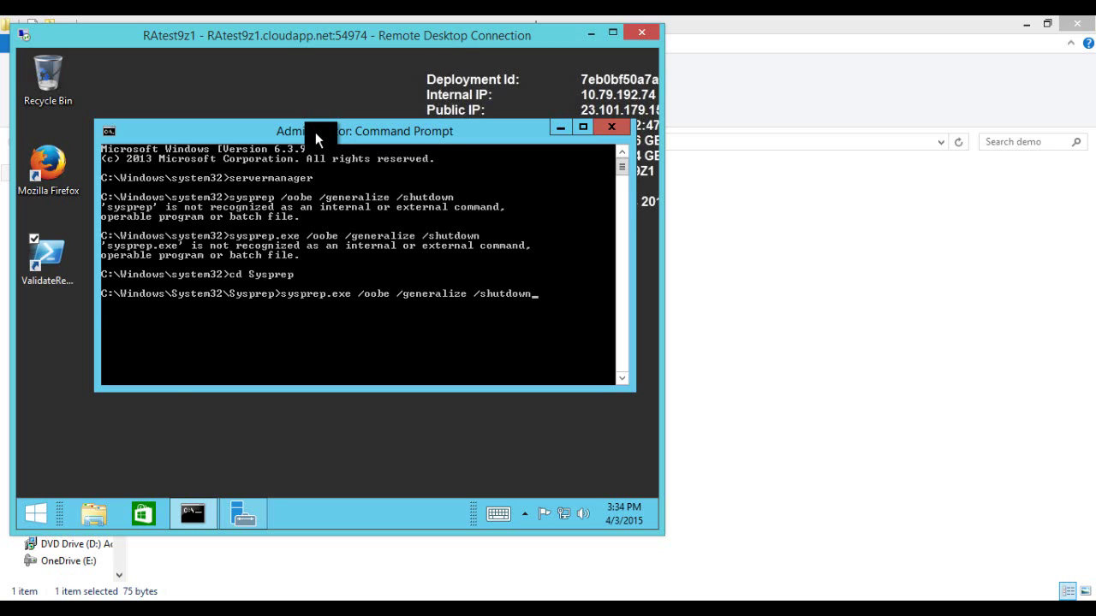
pyautogui.press('Return')
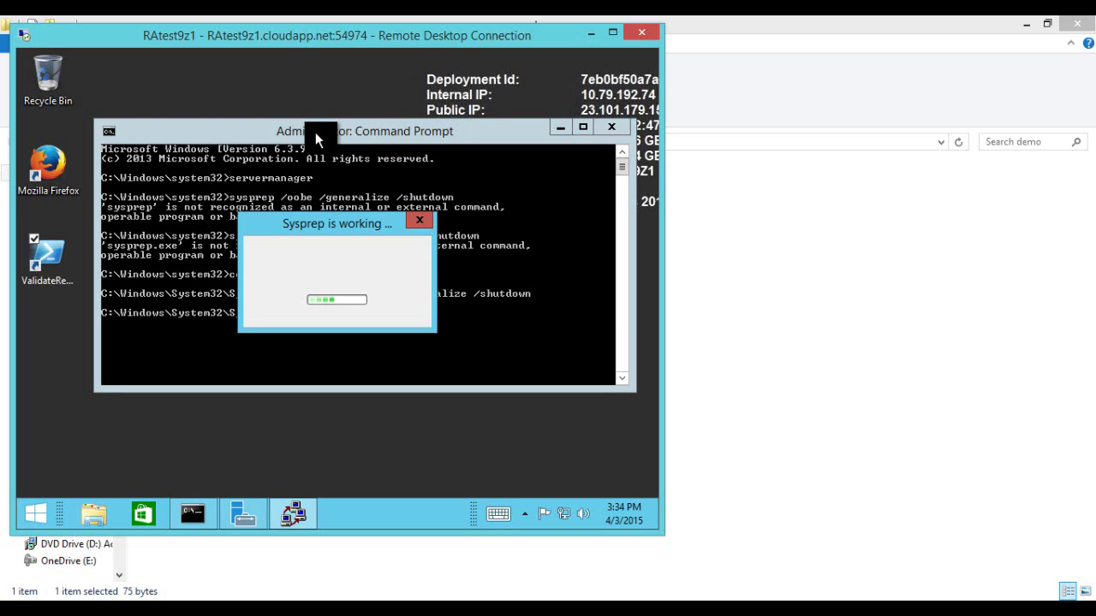
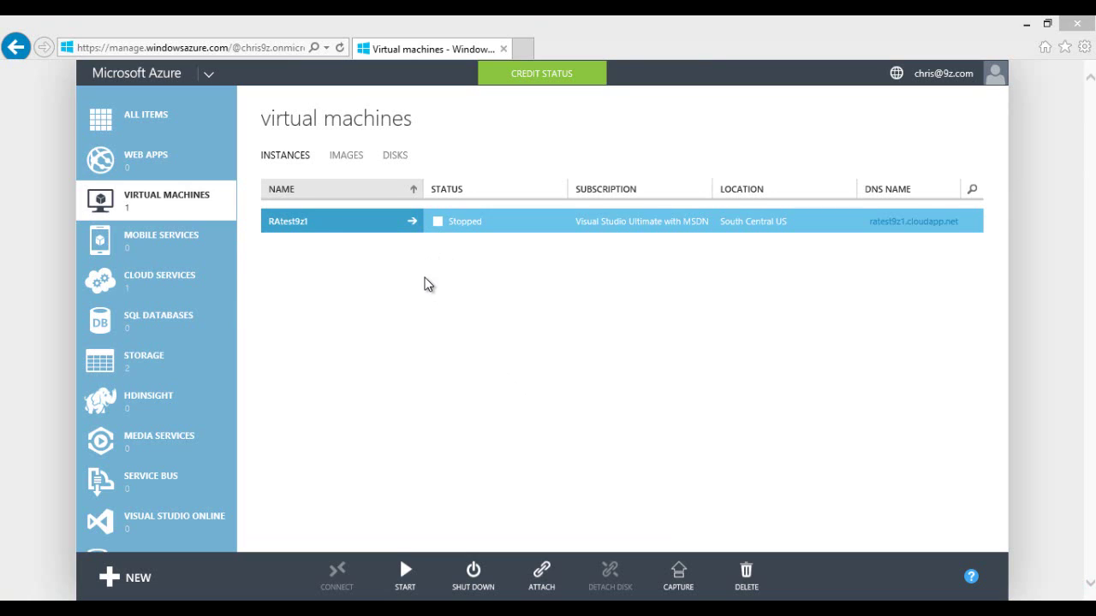
# Step: Capture RAtest9z1 as a sysprepped image with the description 'Remote App Template 1'
pyautogui.click(480, 240)
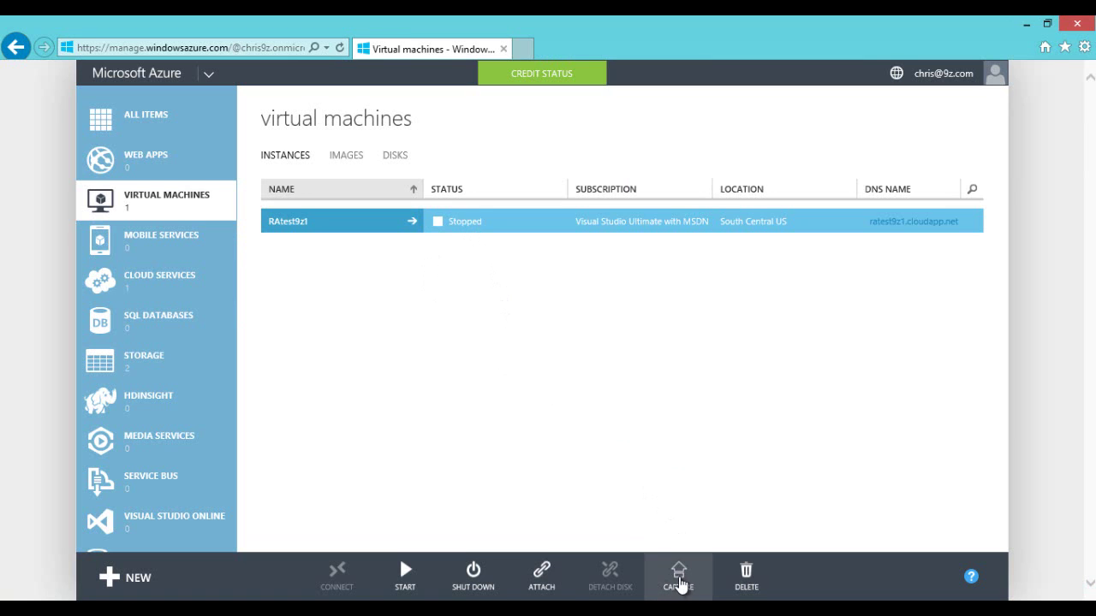
pyautogui.click(678, 579)
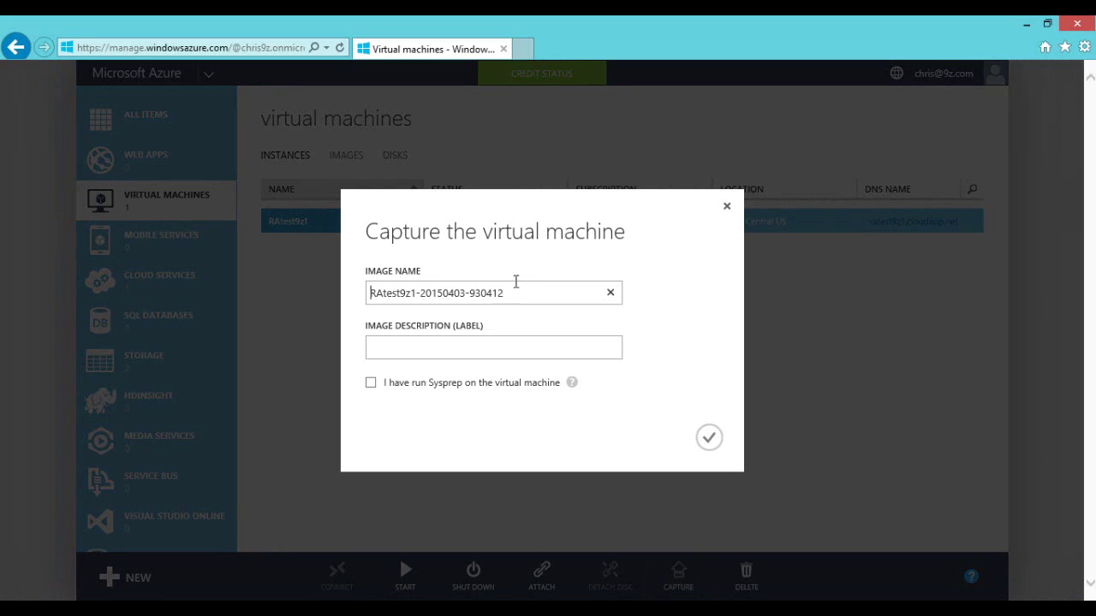
pyautogui.moveTo(501, 293); pyautogui.dragTo(360, 300)
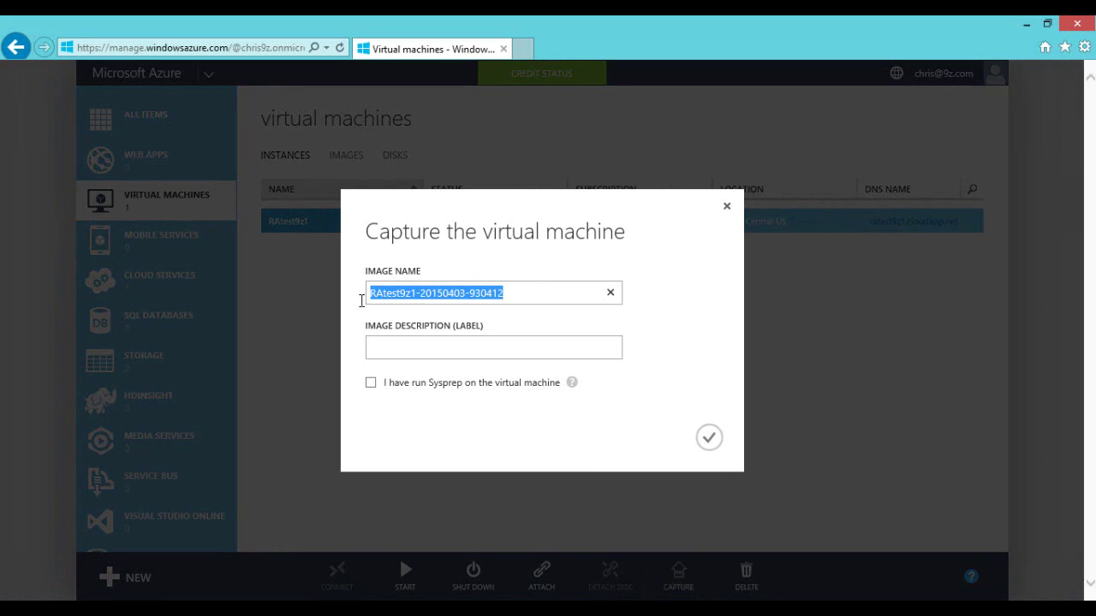
pyautogui.click(436, 295)
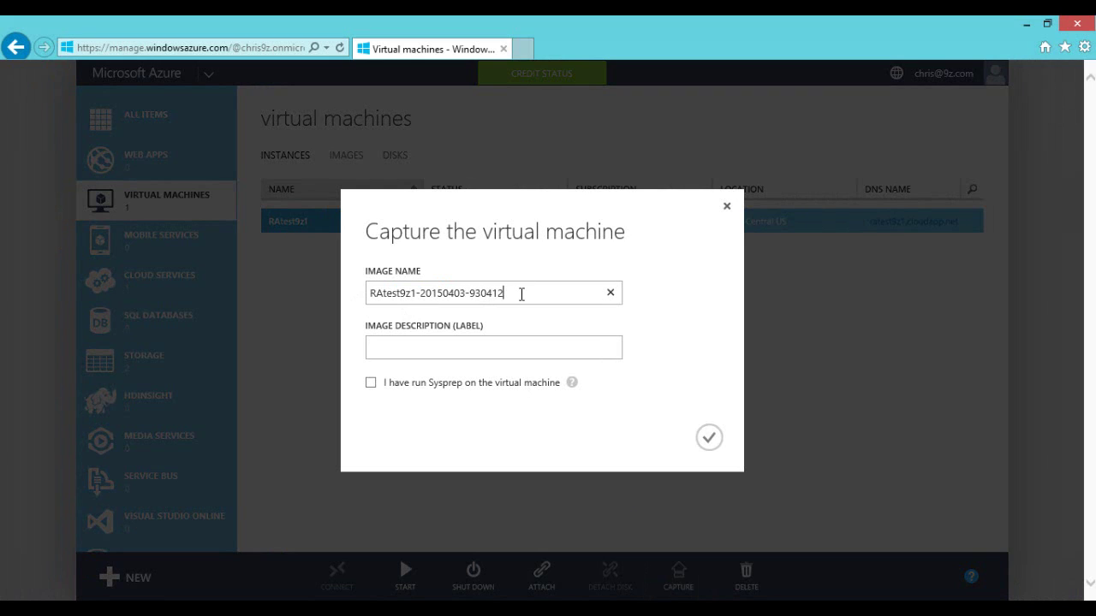
pyautogui.moveTo(518, 296); pyautogui.dragTo(471, 293)
pyautogui.click(471, 293)
pyautogui.click(446, 348)
pyautogui.write('Remote Ap')
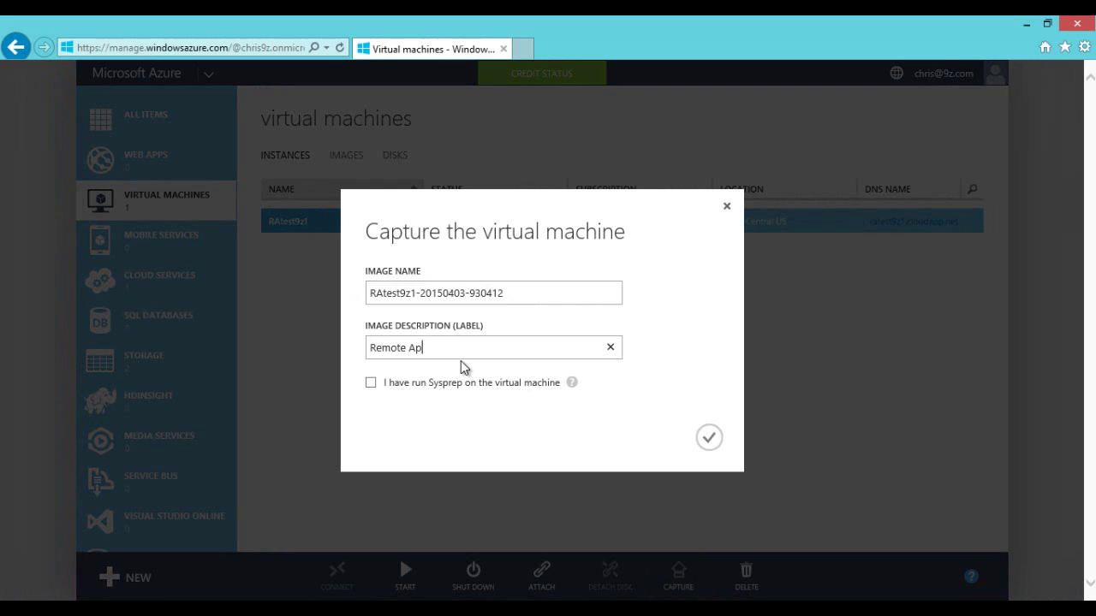
pyautogui.write('p Template 1')
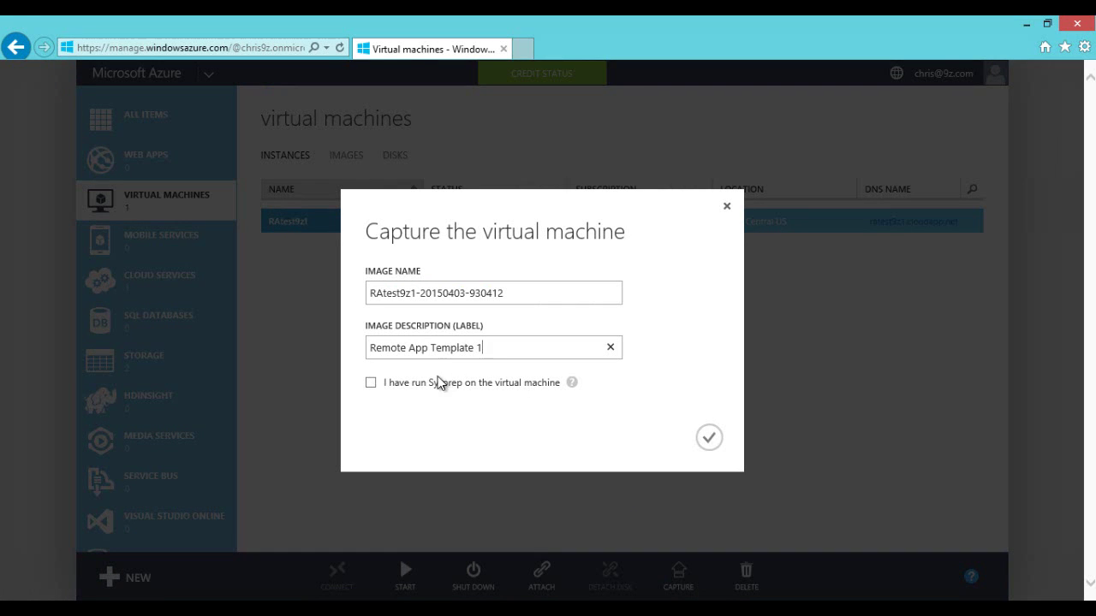
pyautogui.click(369, 386)
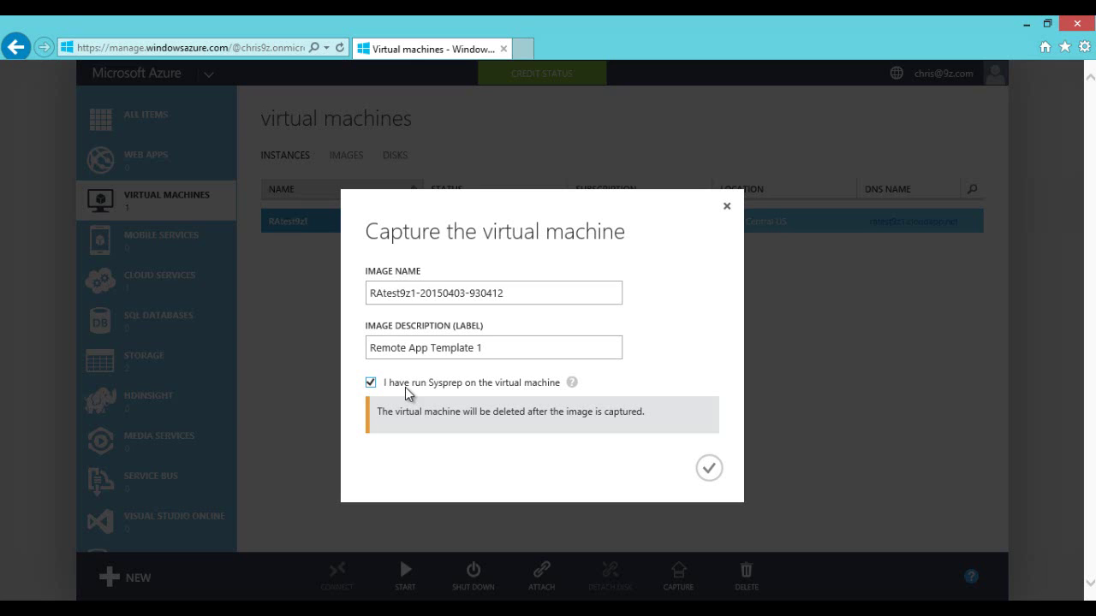
pyautogui.click(714, 471)
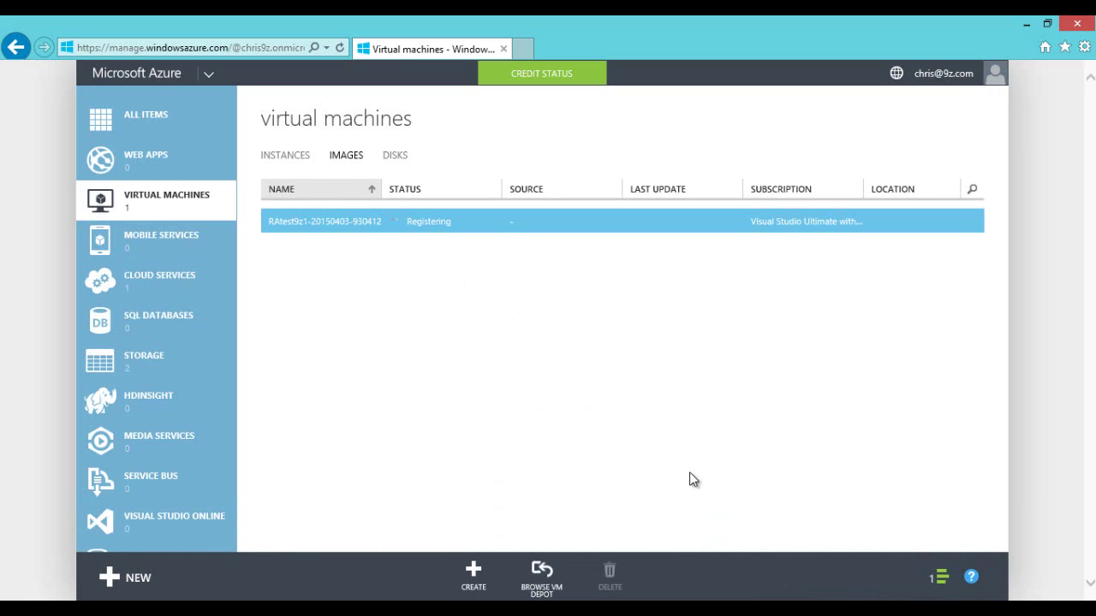
# Step: Dismiss the capture-success notice, glance at Instances and Images, and go to the RemoteApp section
pyautogui.click(941, 579)
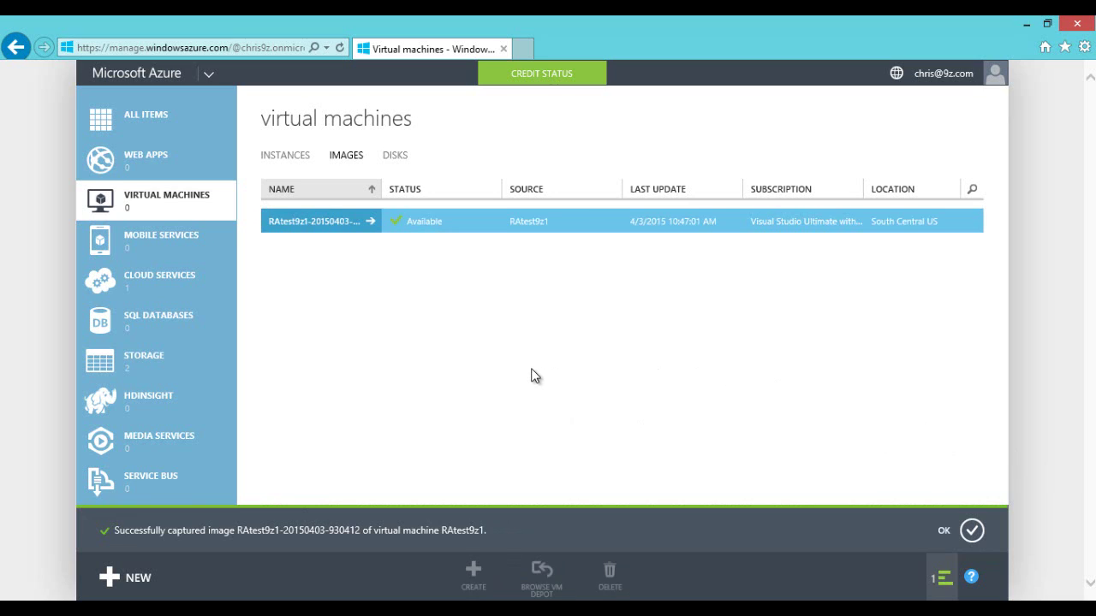
pyautogui.click(972, 531)
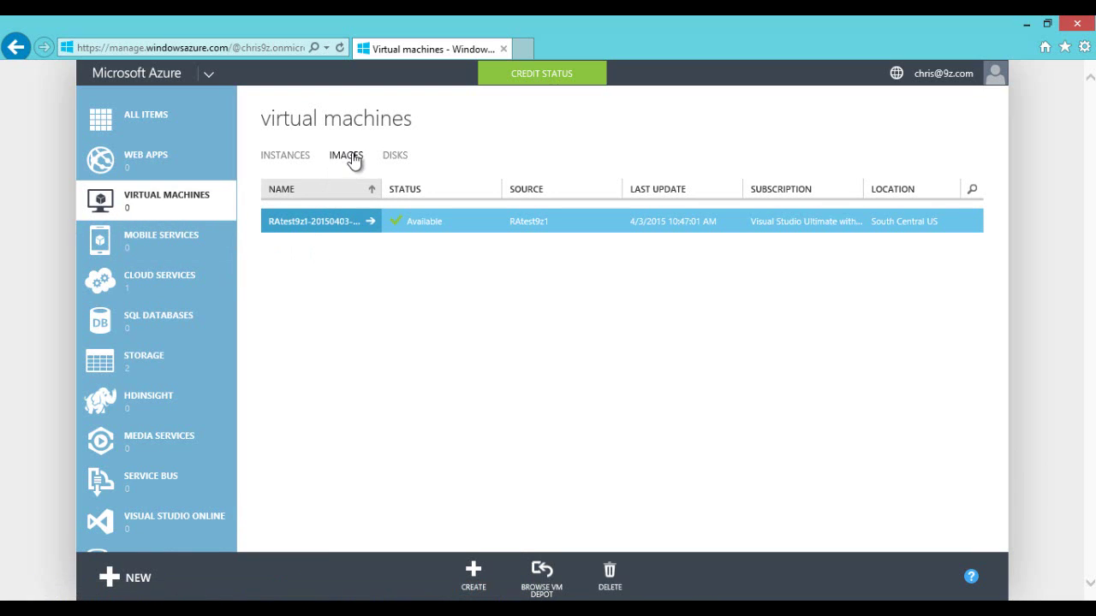
pyautogui.click(306, 157)
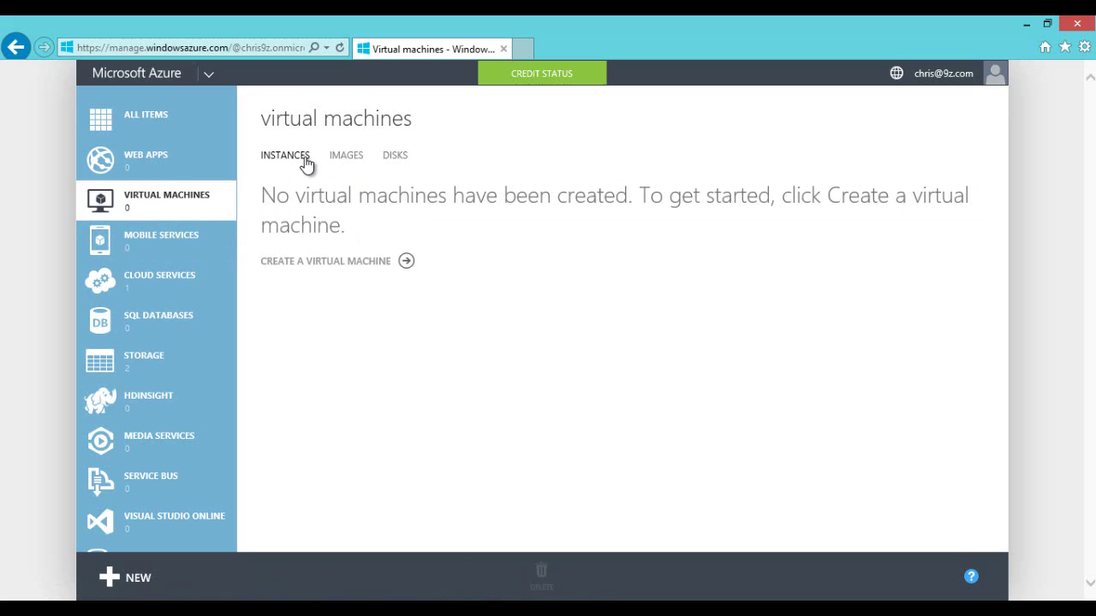
pyautogui.click(355, 159)
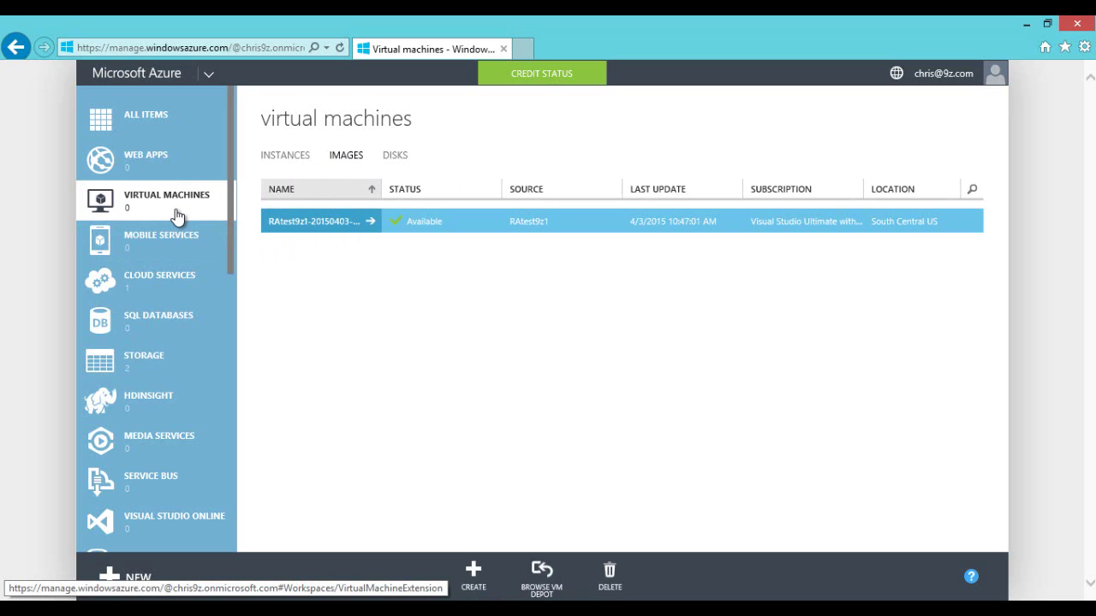
pyautogui.scroll(-10, 177, 216)
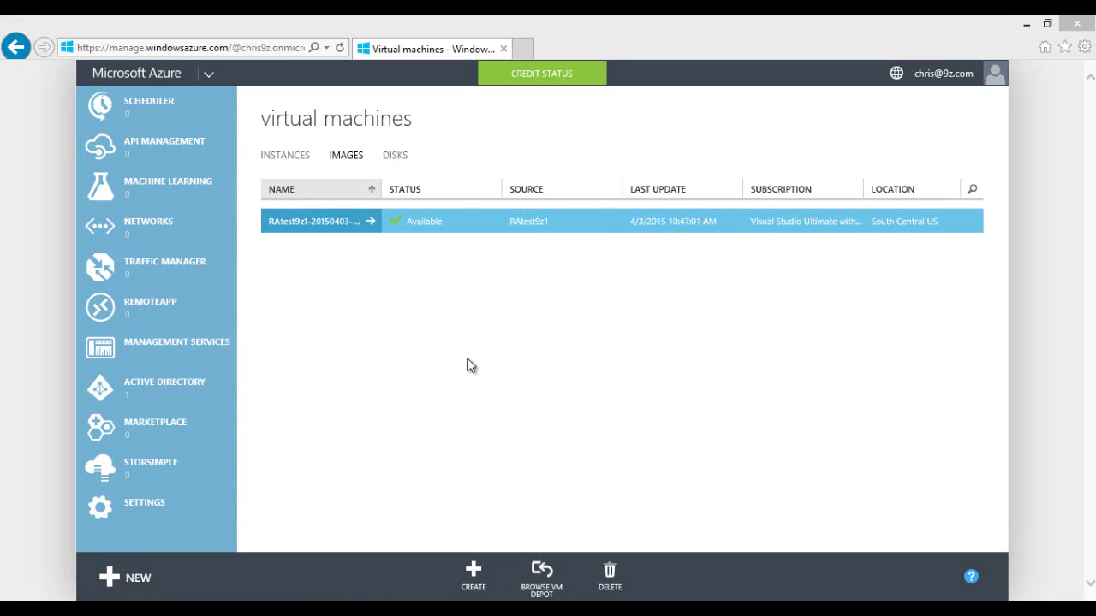
pyautogui.click(154, 313)
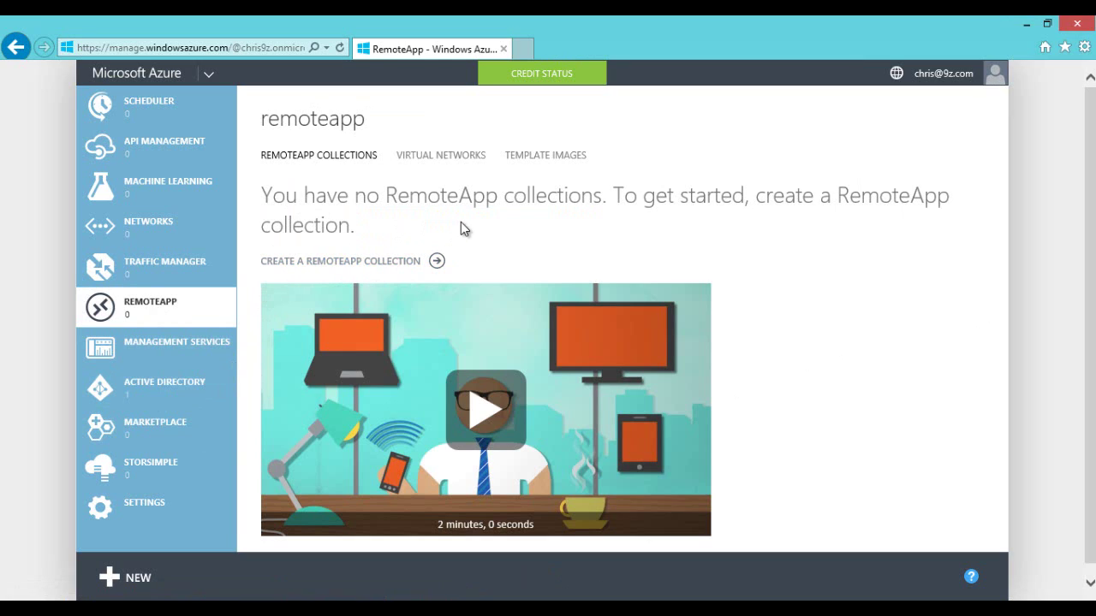
# Step: On the Template Images tab, start uploading or importing a template image
pyautogui.click(555, 157)
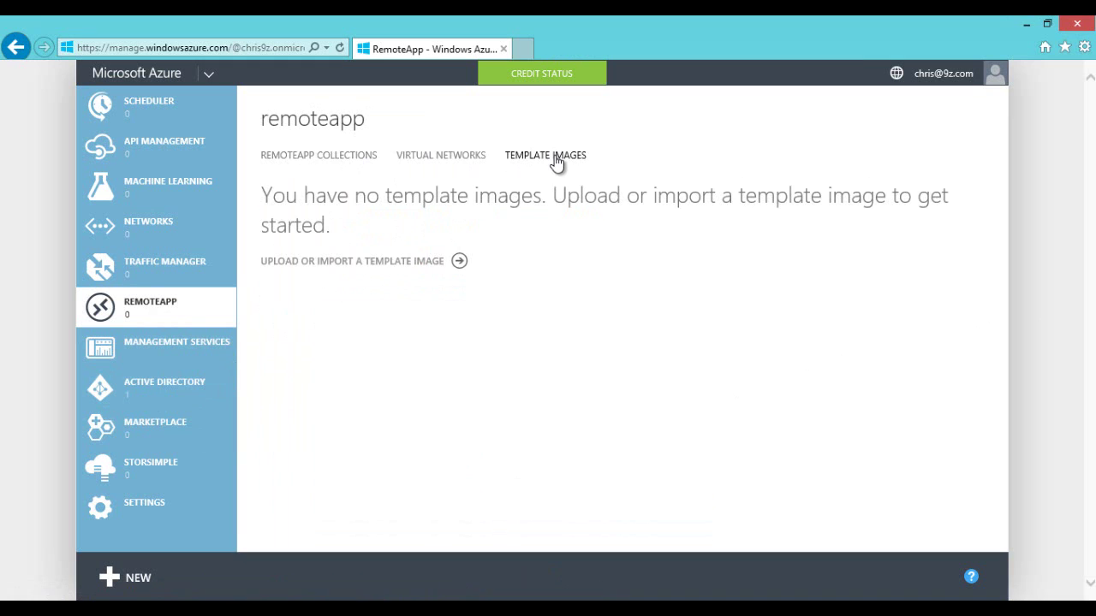
pyautogui.click(374, 268)
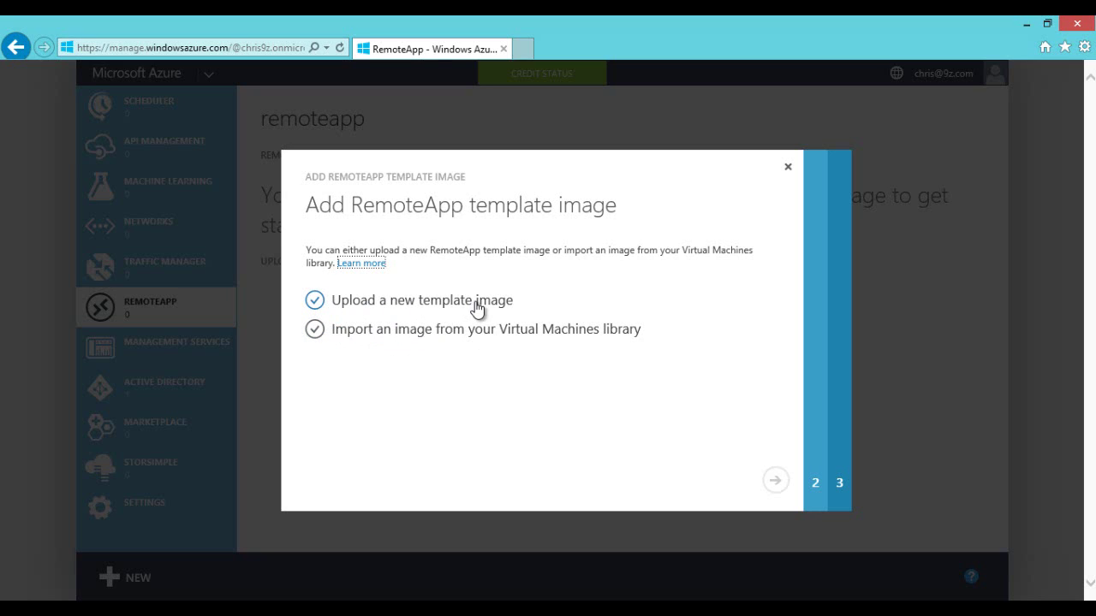
# Step: Choose importing from the Virtual Machines library and confirm the image preparation requirements
pyautogui.moveTo(475, 289)
pyautogui.mouseDown()
pyautogui.moveTo(275, 285)
pyautogui.moveTo(387, 312)
pyautogui.moveTo(539, 317)
pyautogui.moveTo(498, 284)
pyautogui.moveTo(462, 290)
pyautogui.mouseUp()
pyautogui.click(428, 343)
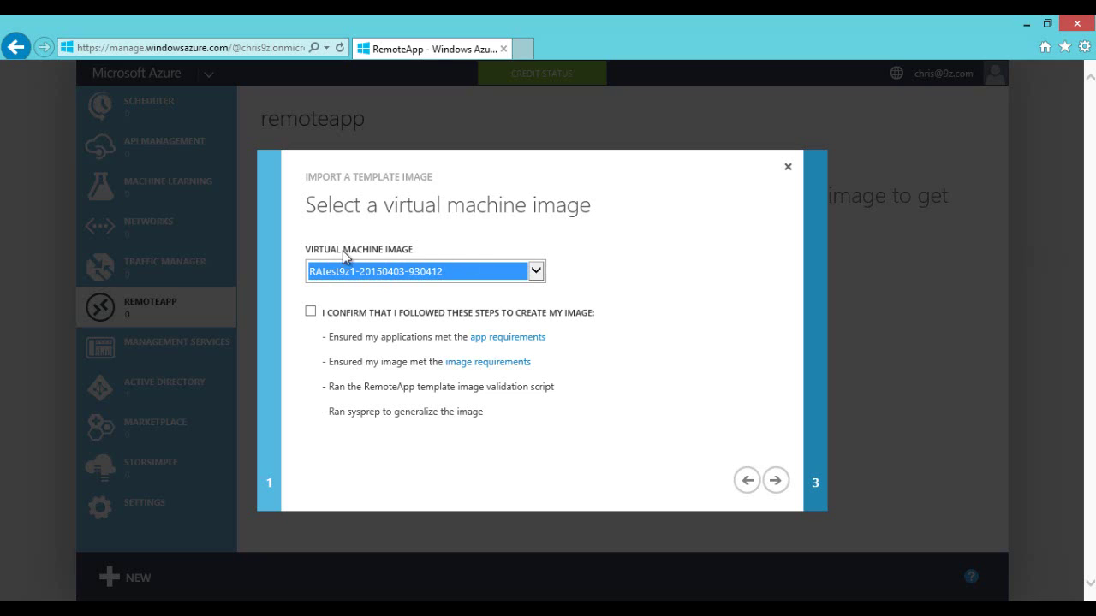
pyautogui.click(537, 272)
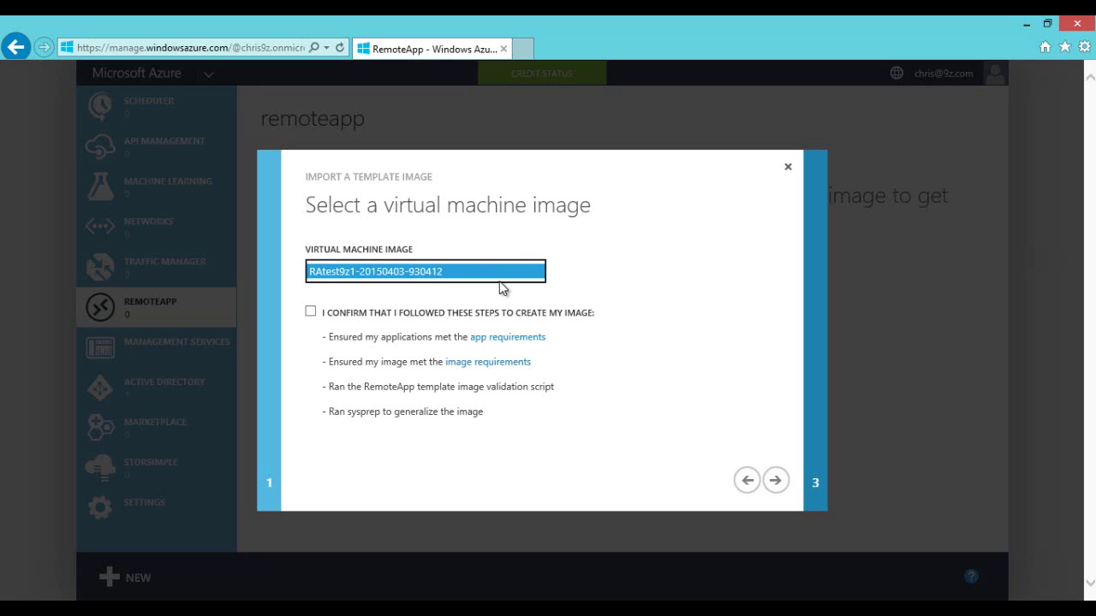
pyautogui.click(311, 313)
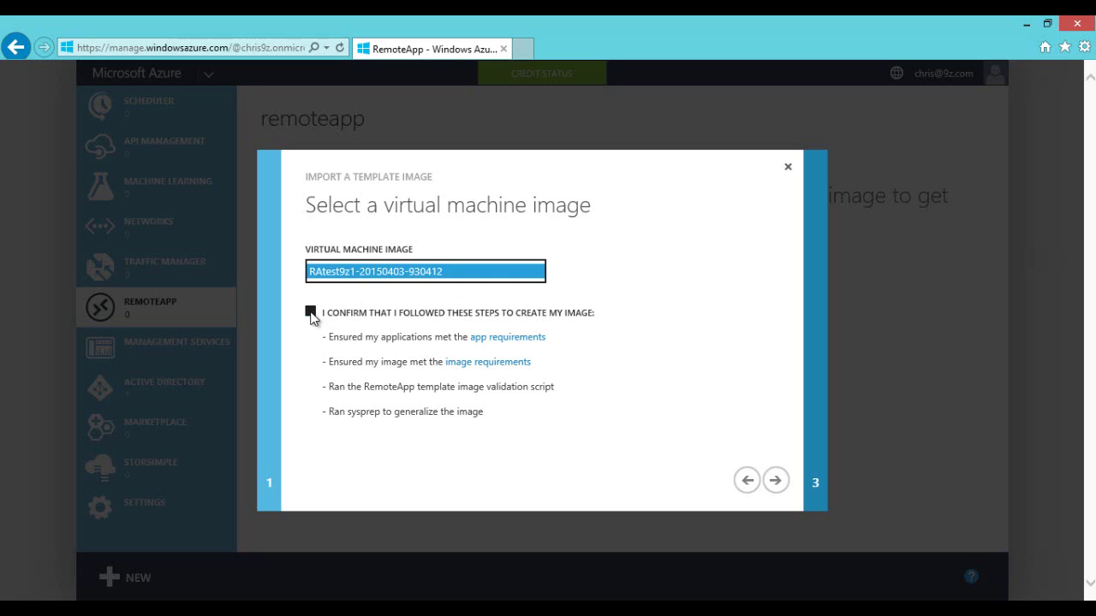
pyautogui.moveTo(394, 336); pyautogui.dragTo(488, 339)
pyautogui.click(375, 342)
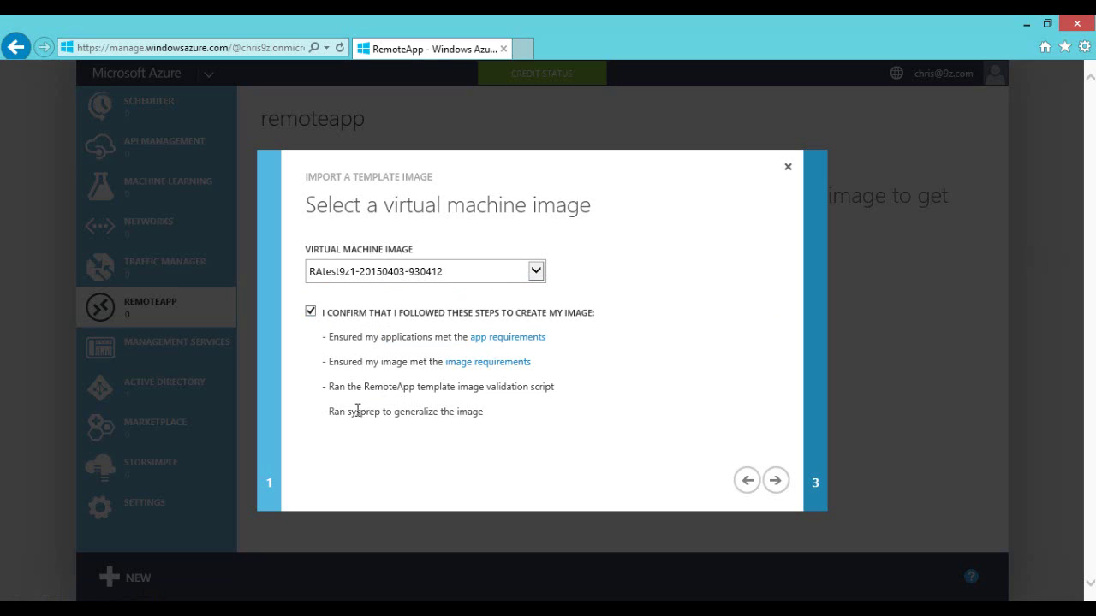
pyautogui.moveTo(348, 412); pyautogui.dragTo(439, 413)
pyautogui.click(373, 383)
pyautogui.moveTo(365, 386); pyautogui.dragTo(459, 387)
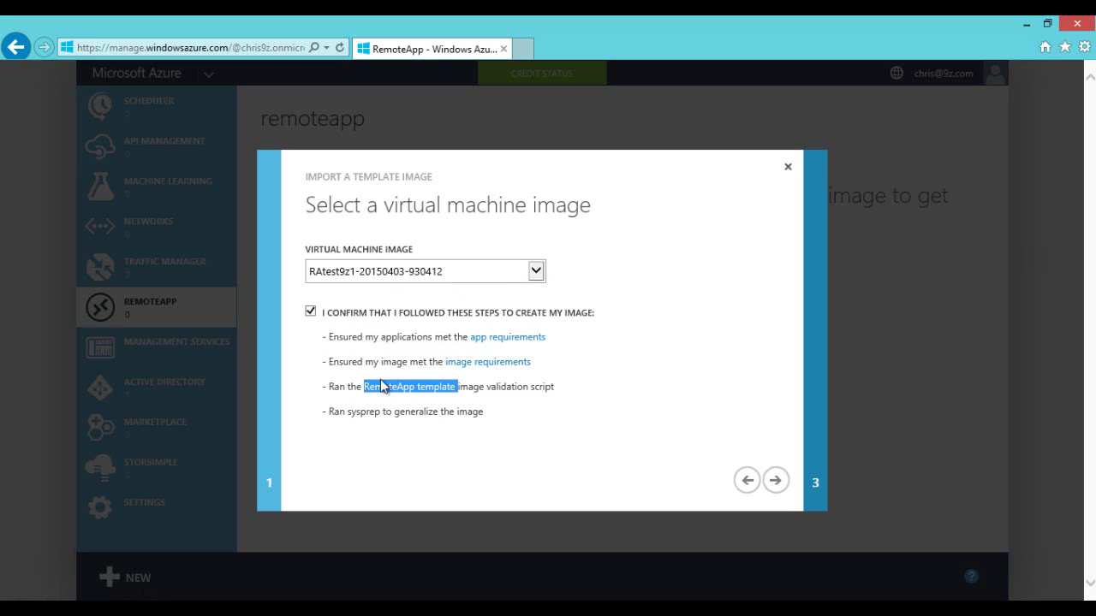
pyautogui.click(390, 386)
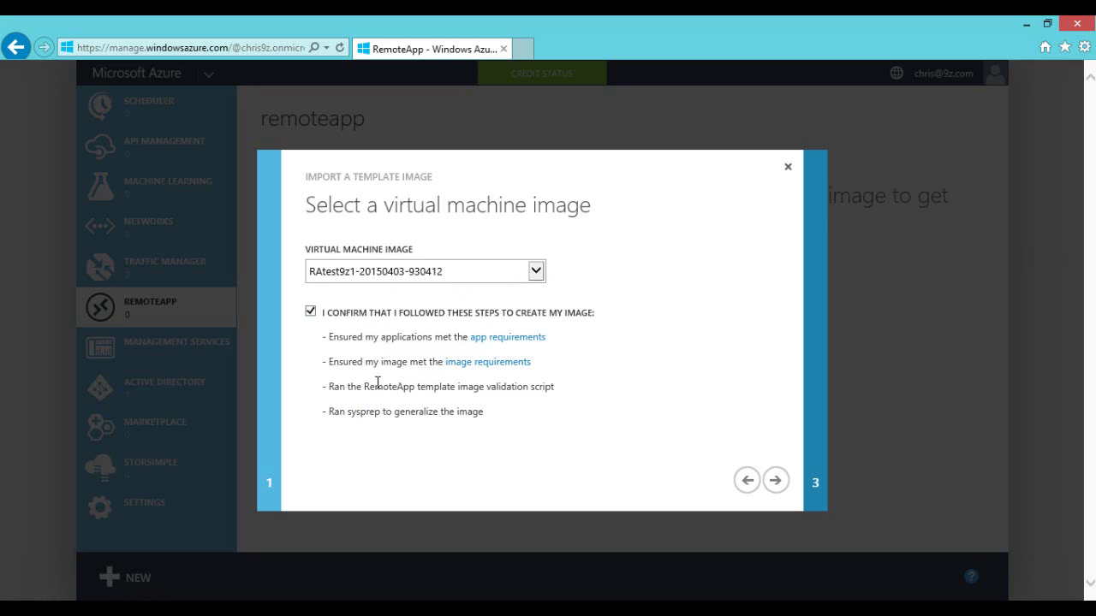
pyautogui.click(774, 483)
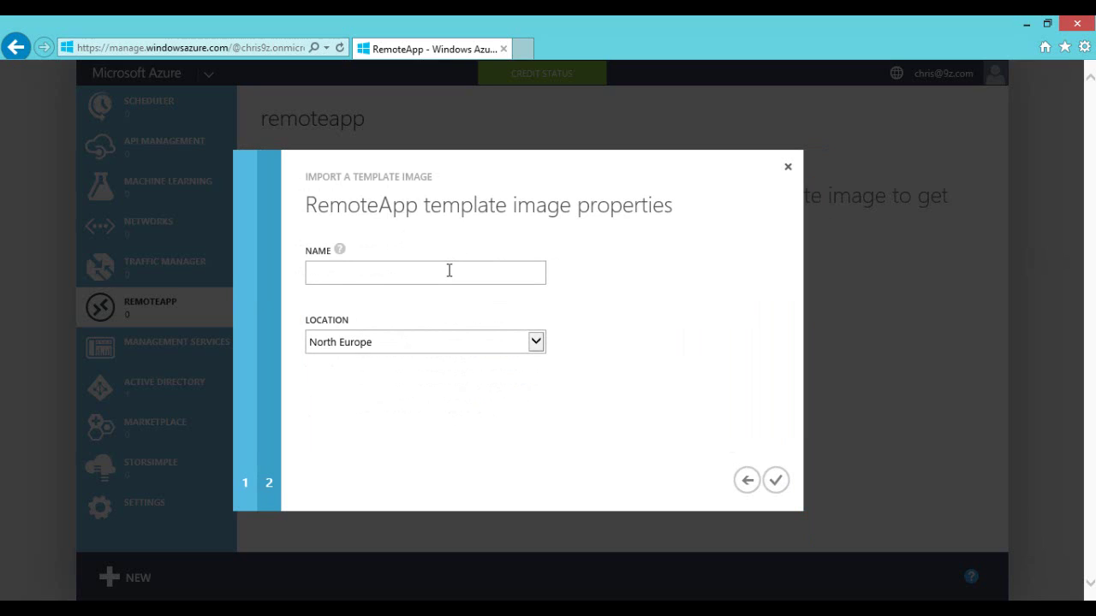
# Step: Name the template image RA19z, set location South Central US, and start the import
pyautogui.write('RemoteApp')
pyautogui.write('1')
pyautogui.press('BackSpace')
pyautogui.press('BackSpace')
pyautogui.press('BackSpace')
pyautogui.press('BackSpace')
pyautogui.press('BackSpace')
pyautogui.press('BackSpace')
pyautogui.press('BackSpace')
pyautogui.press('BackSpace')
pyautogui.press('BackSpace')
pyautogui.press('BackSpace')
pyautogui.write('RA19z')
pyautogui.click(535, 342)
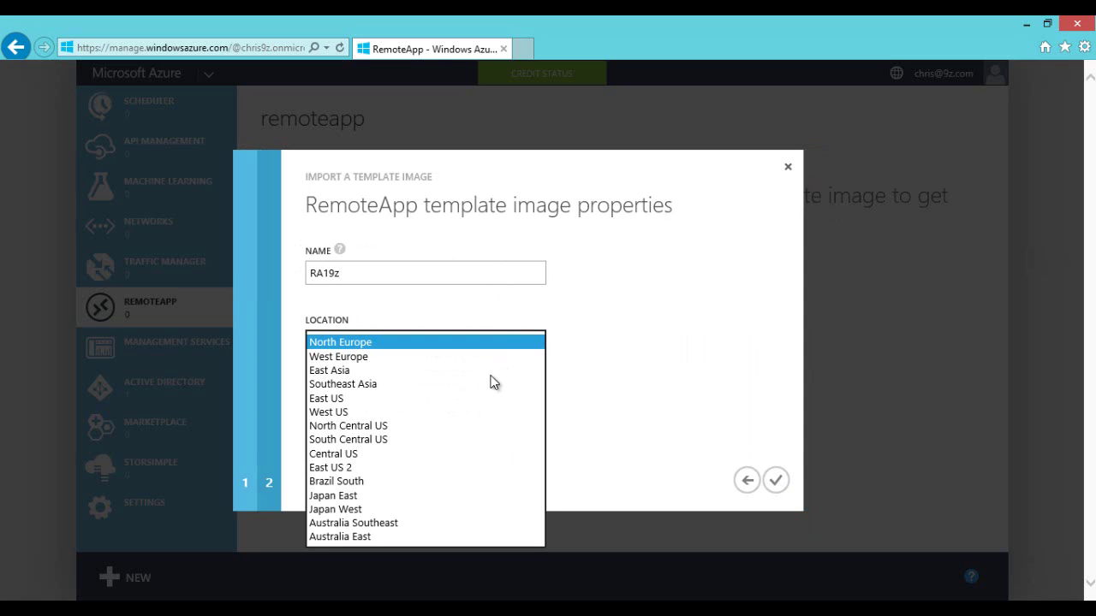
pyautogui.click(368, 440)
pyautogui.click(774, 482)
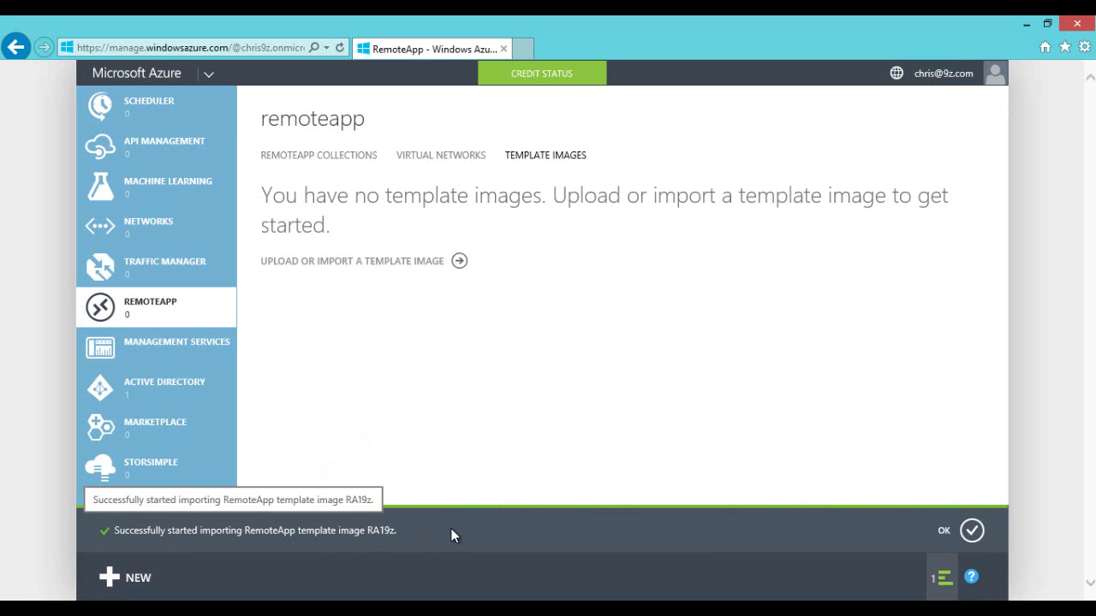
# Step: Dismiss the import notice and switch between Template Images and RemoteApp Collections
pyautogui.click(971, 529)
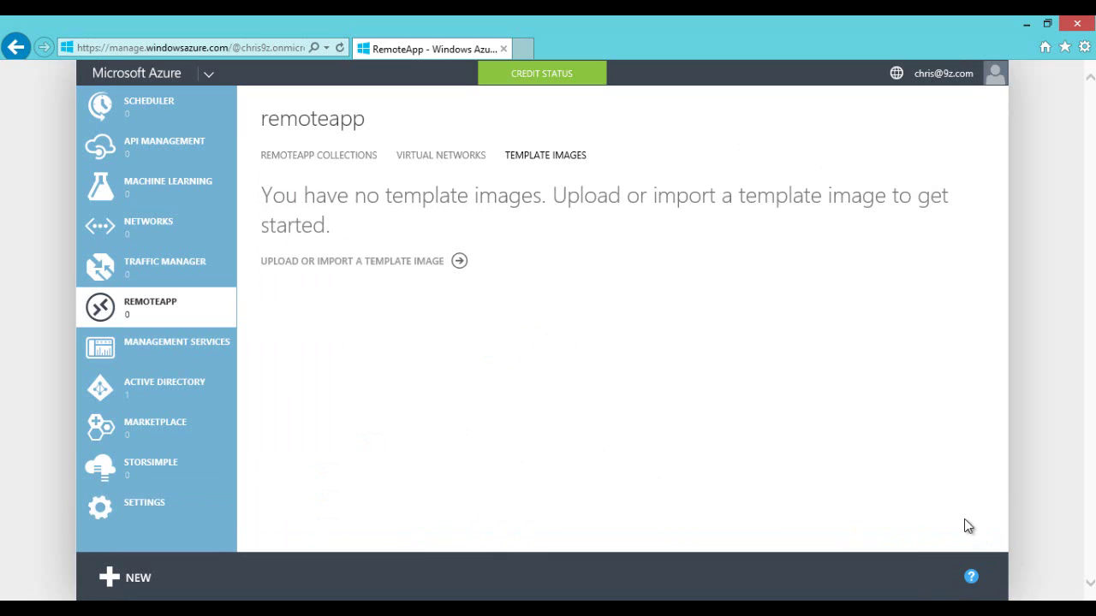
pyautogui.click(347, 159)
pyautogui.click(517, 159)
pyautogui.click(341, 161)
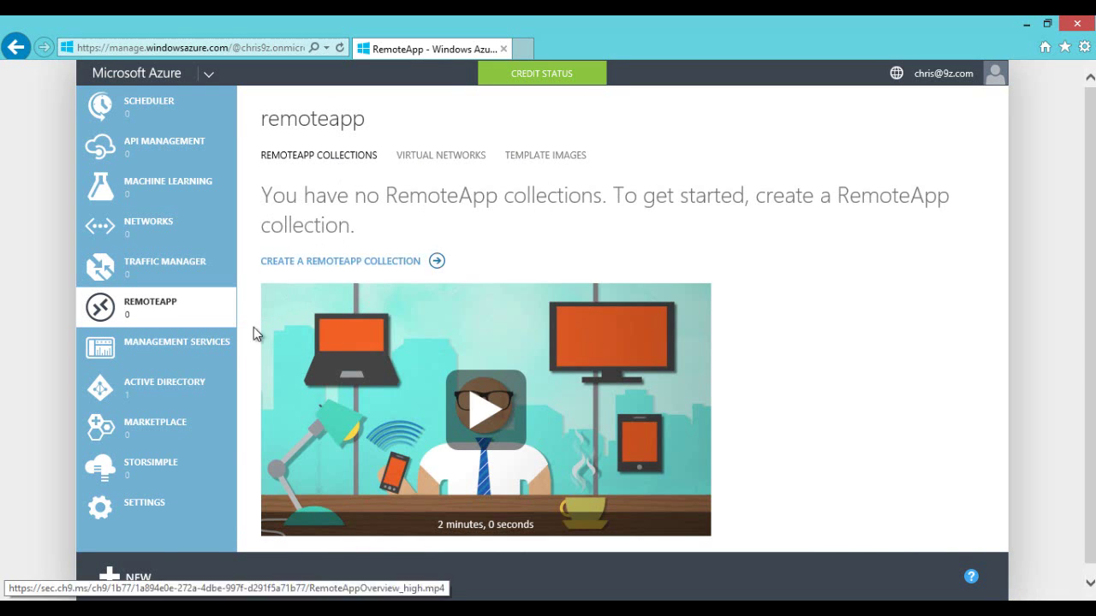
# Step: Start a Quick Create RemoteApp collection named RA9z1
pyautogui.click(128, 572)
pyautogui.click(162, 321)
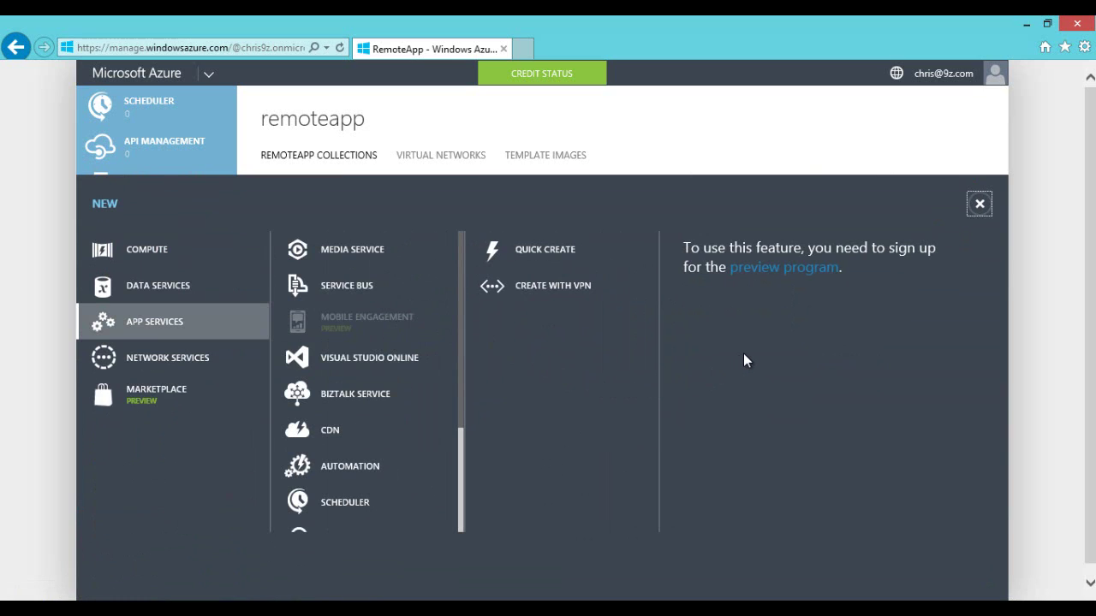
pyautogui.moveTo(535, 254)
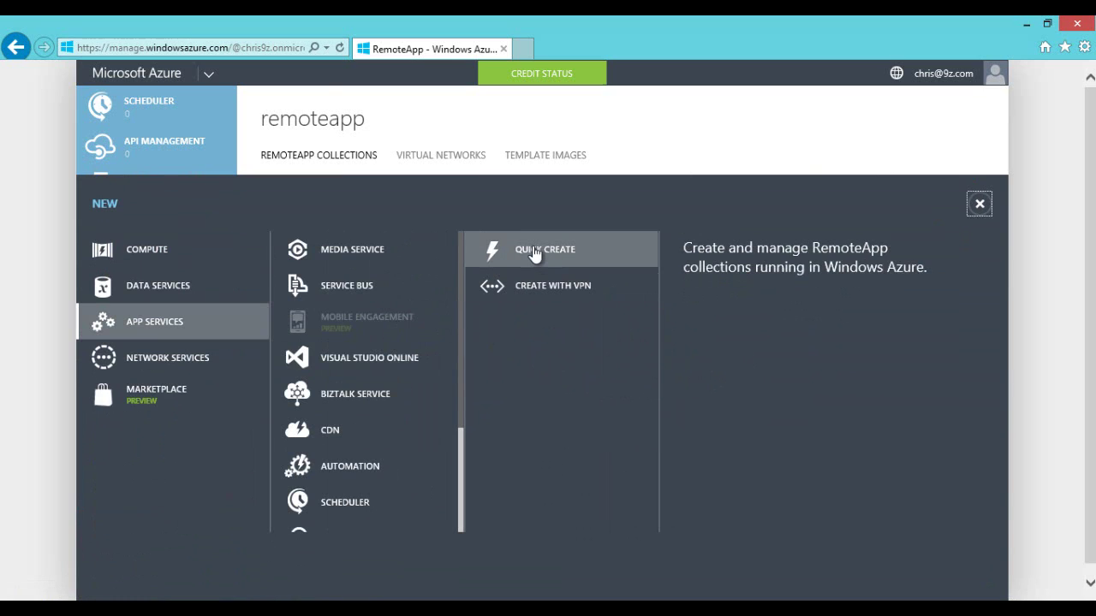
pyautogui.click(535, 255)
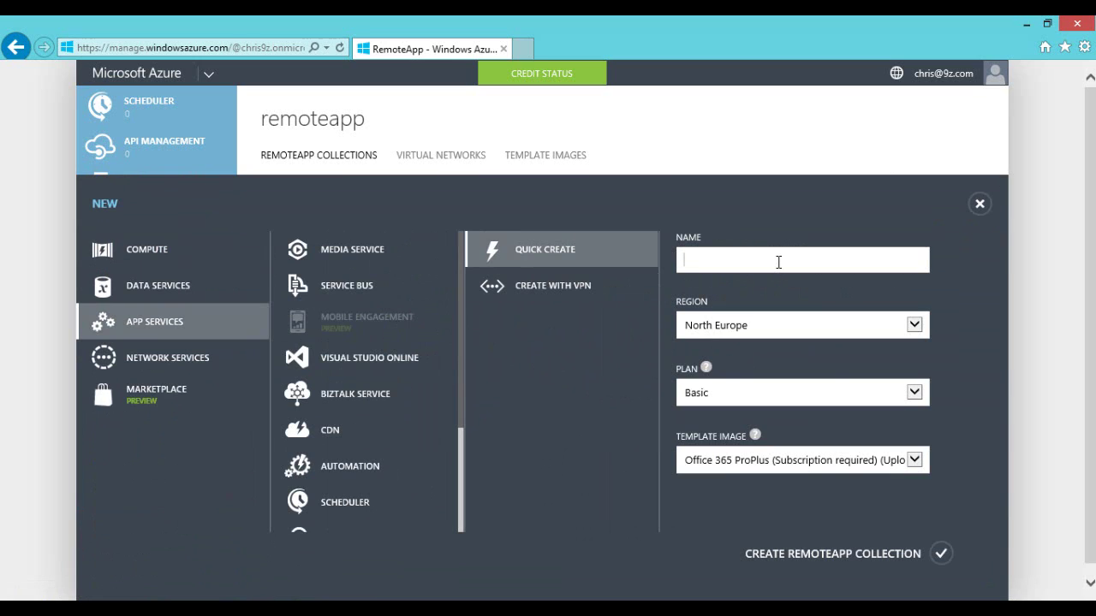
pyautogui.write('a')
pyautogui.press('BackSpace')
pyautogui.write('9')
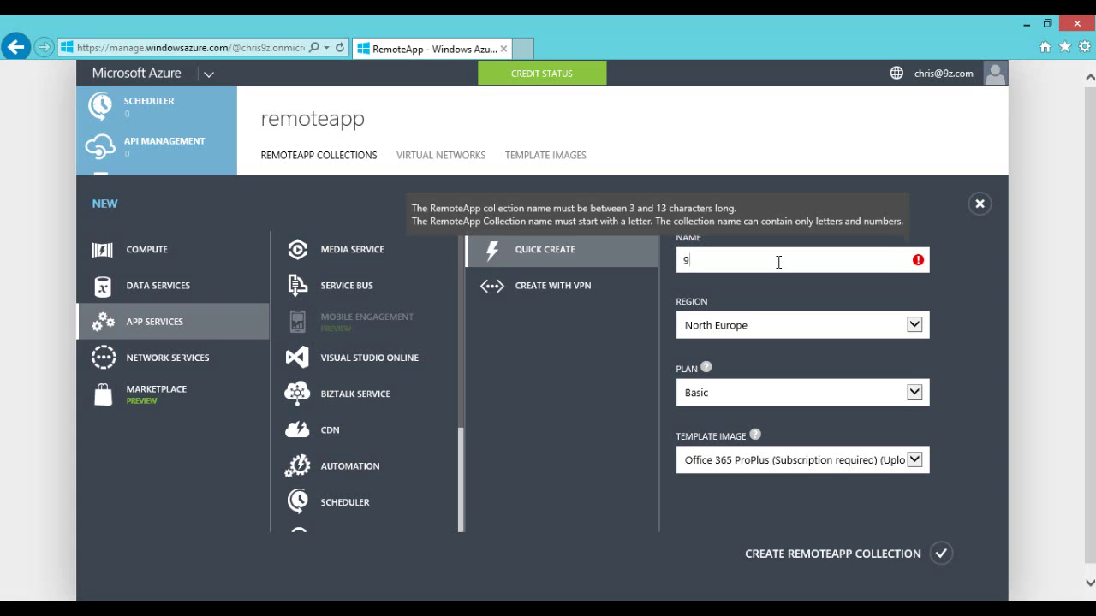
pyautogui.press('BackSpace')
pyautogui.write('RA9z1')
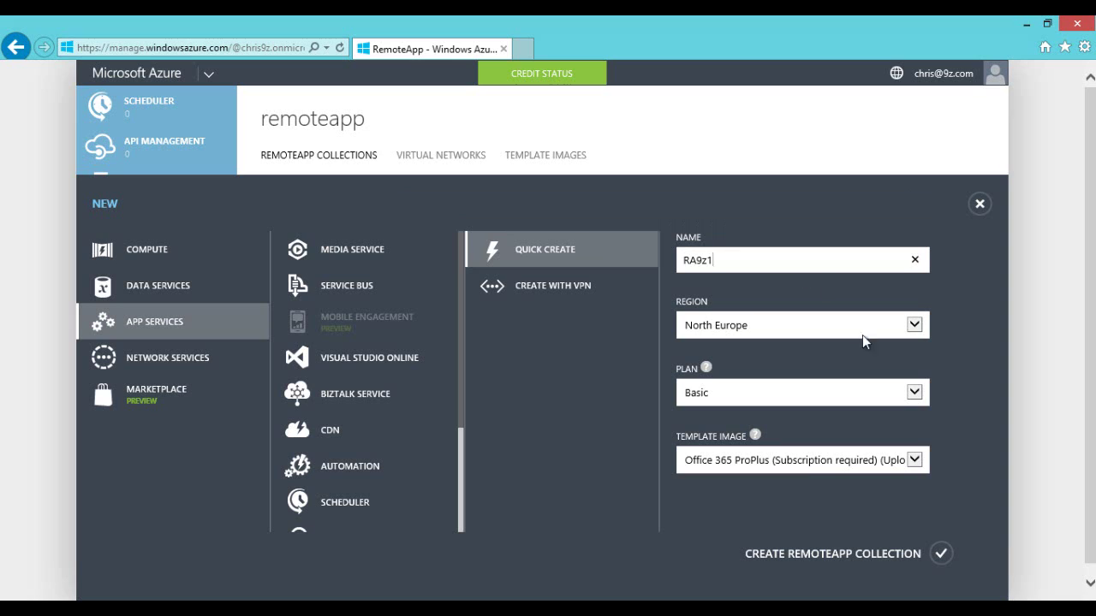
# Step: Set the collection region to Central US and the plan to Standard
pyautogui.click(912, 326)
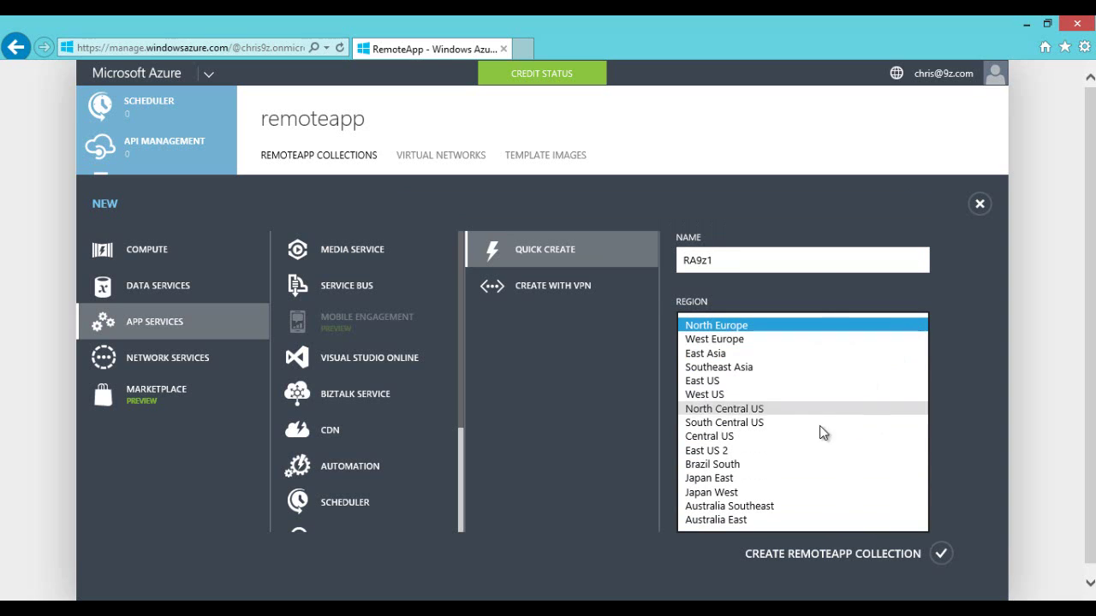
pyautogui.click(727, 437)
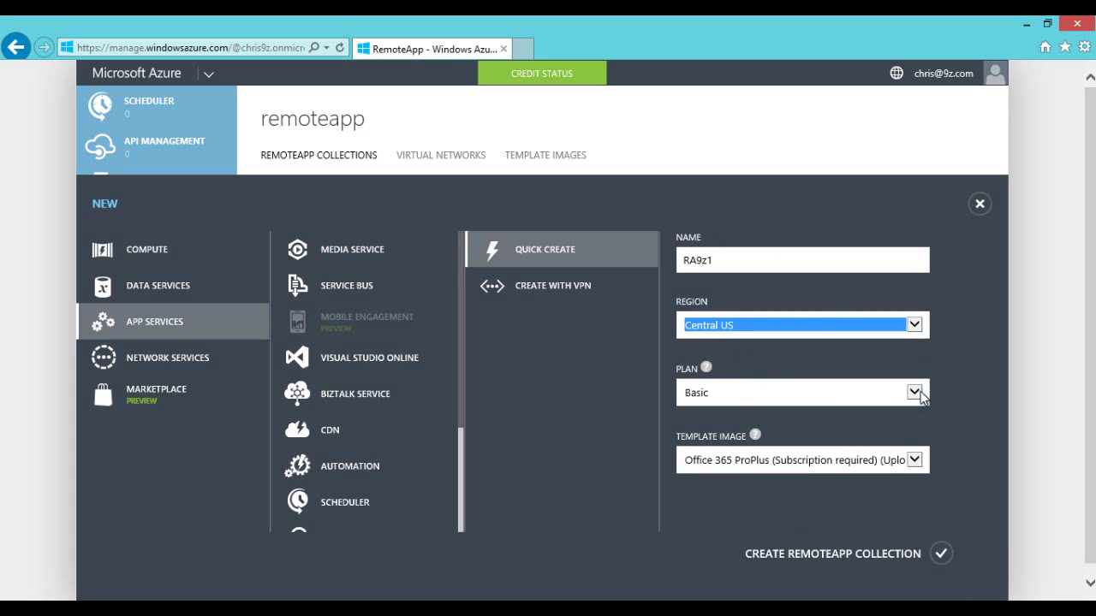
pyautogui.click(758, 261)
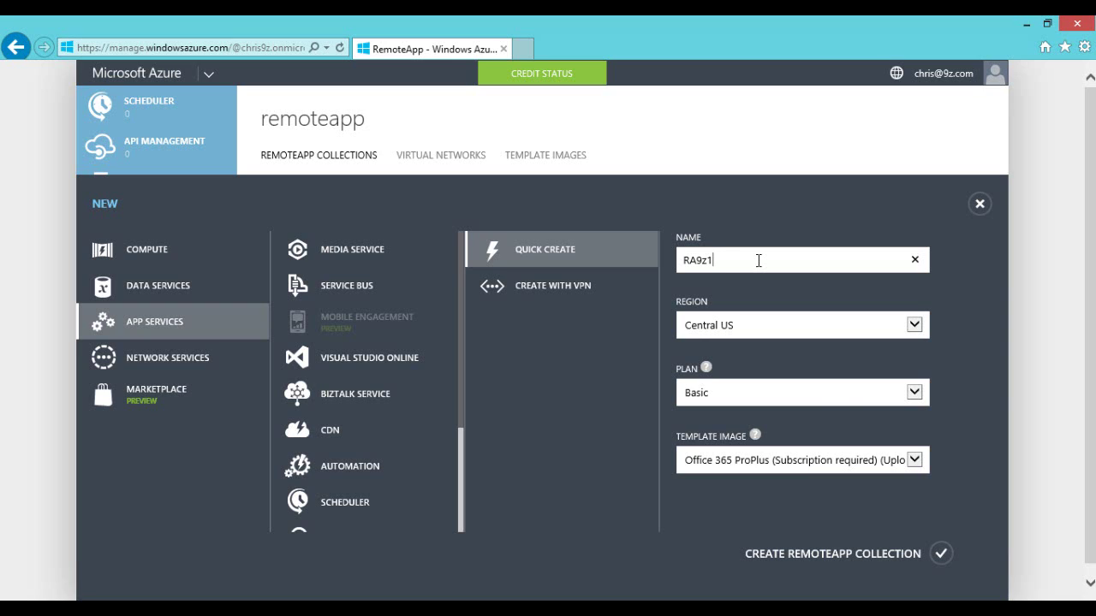
pyautogui.click(914, 393)
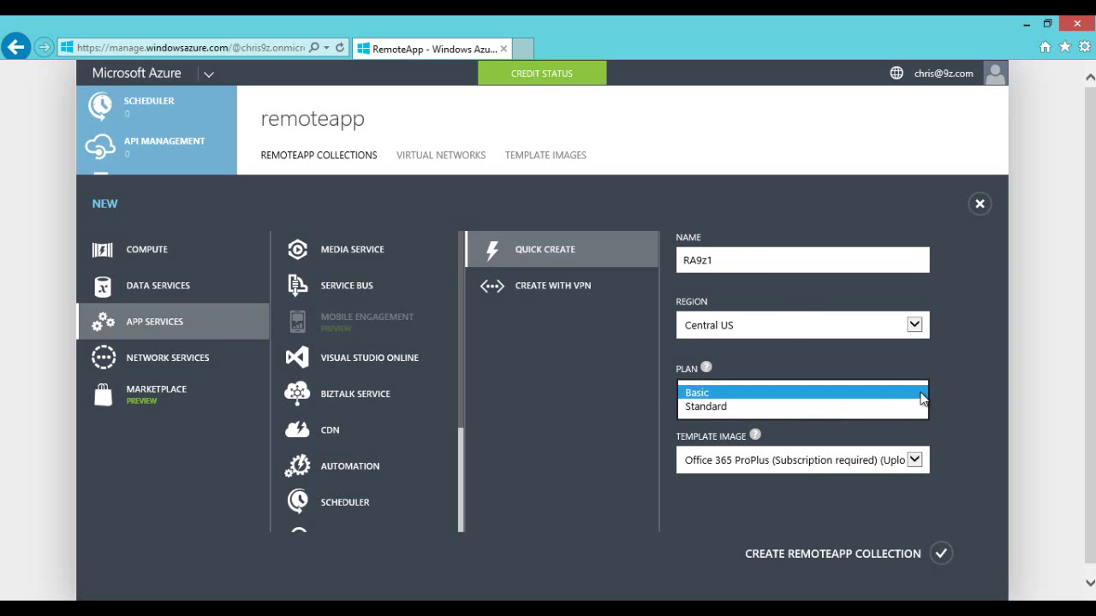
pyautogui.click(703, 408)
pyautogui.moveTo(755, 439)
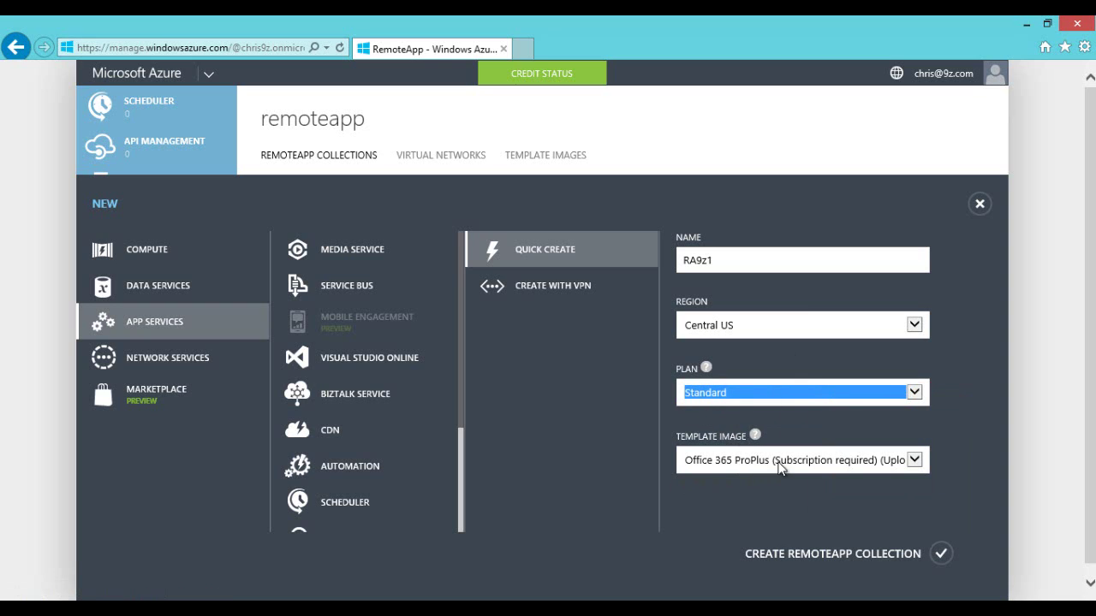
# Step: Settle on Windows Server 2012 R2 as the template image, then discard the draft
pyautogui.click(913, 461)
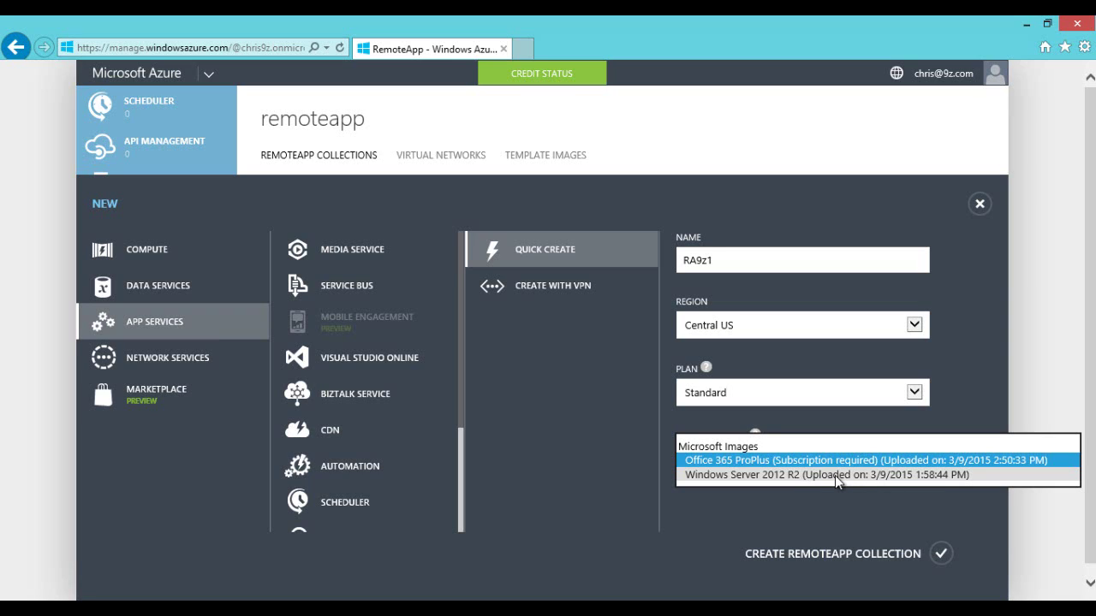
pyautogui.click(759, 497)
pyautogui.click(760, 467)
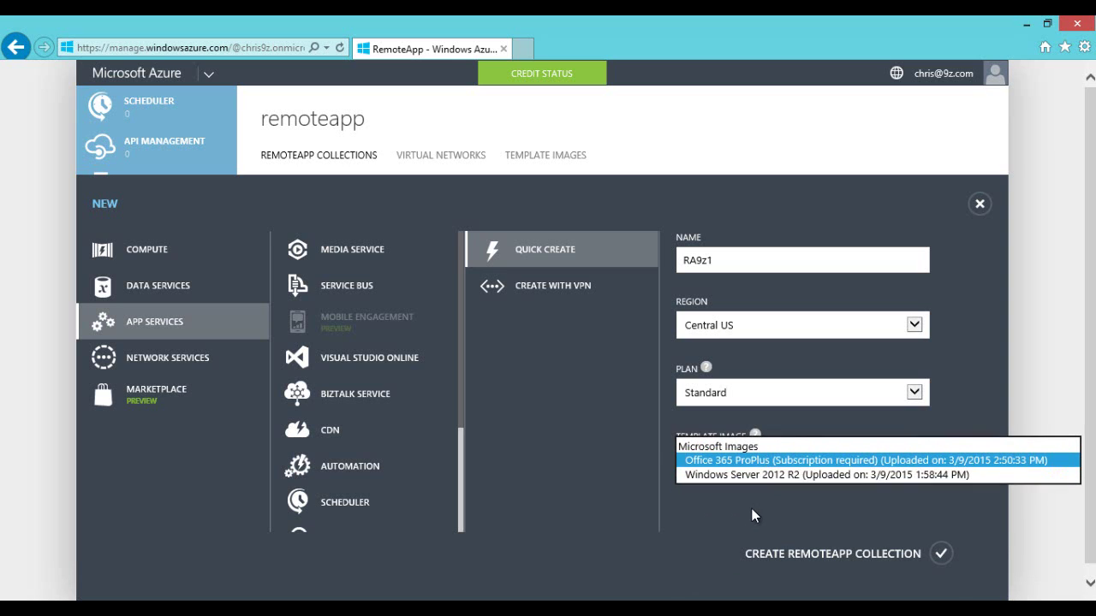
pyautogui.click(758, 507)
pyautogui.click(735, 463)
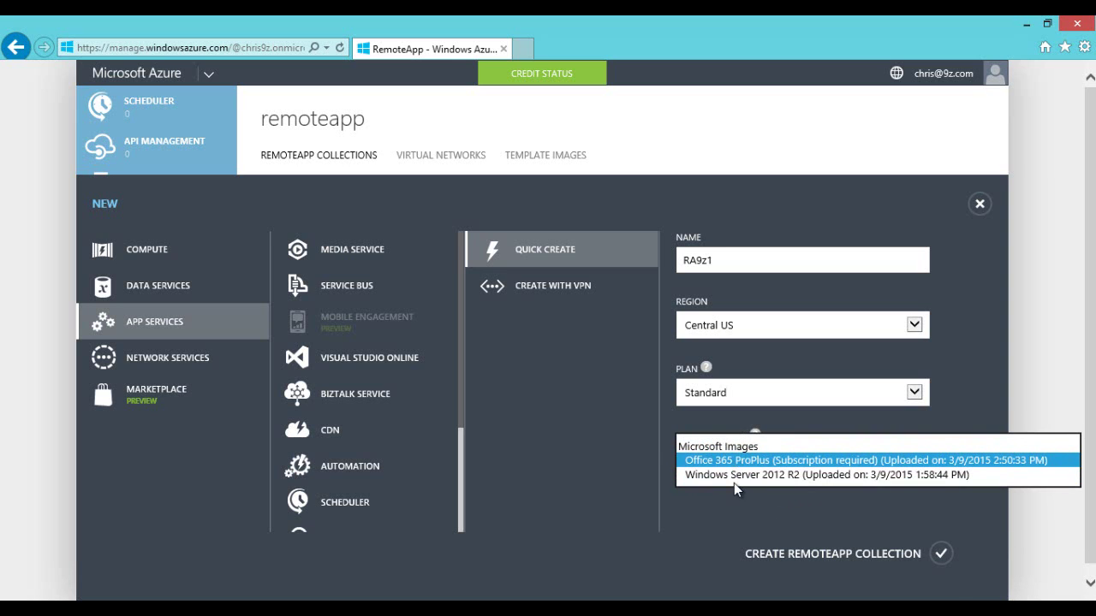
pyautogui.click(734, 490)
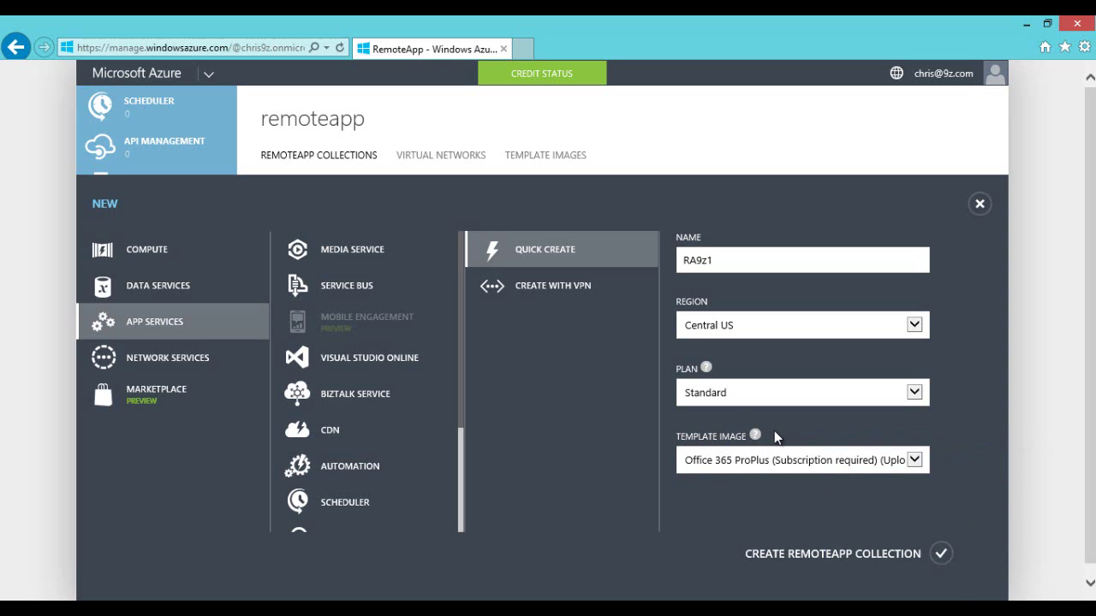
pyautogui.moveTo(757, 436)
pyautogui.click(732, 463)
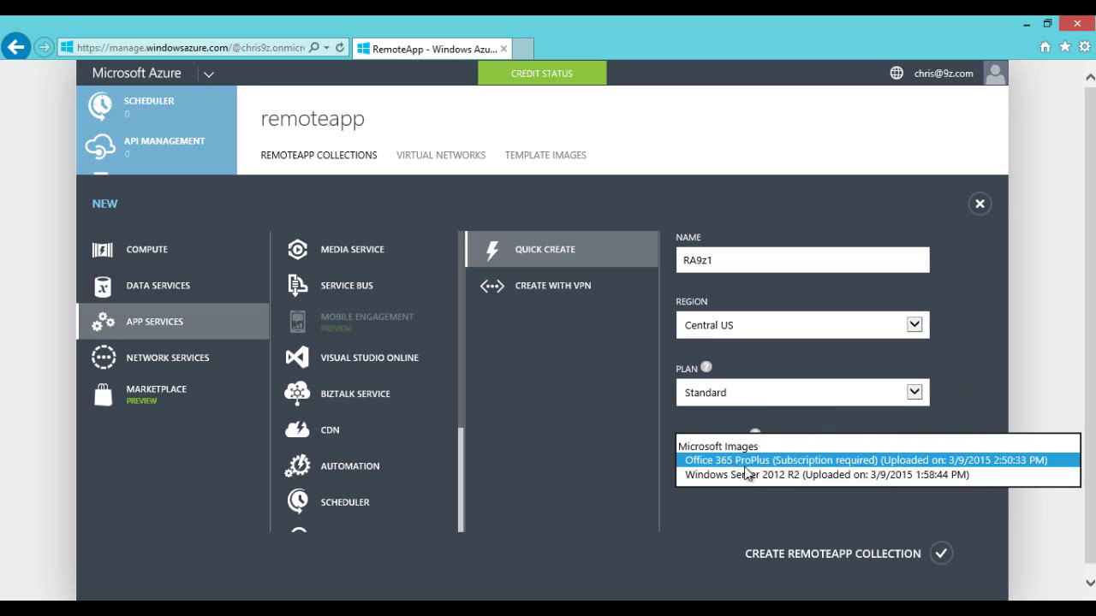
pyautogui.click(753, 476)
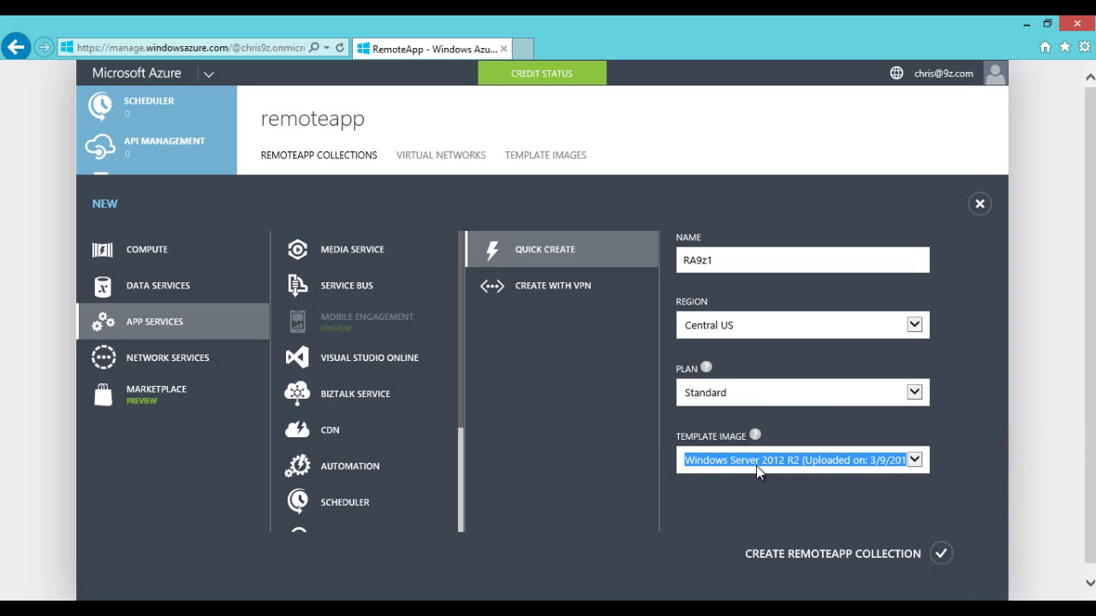
pyautogui.click(756, 464)
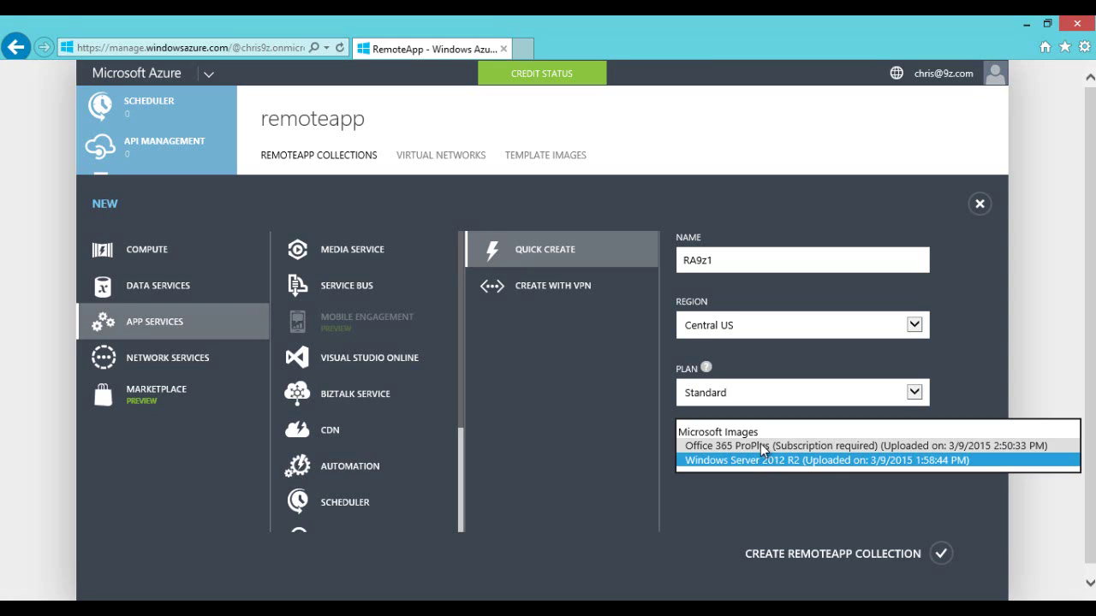
pyautogui.click(743, 446)
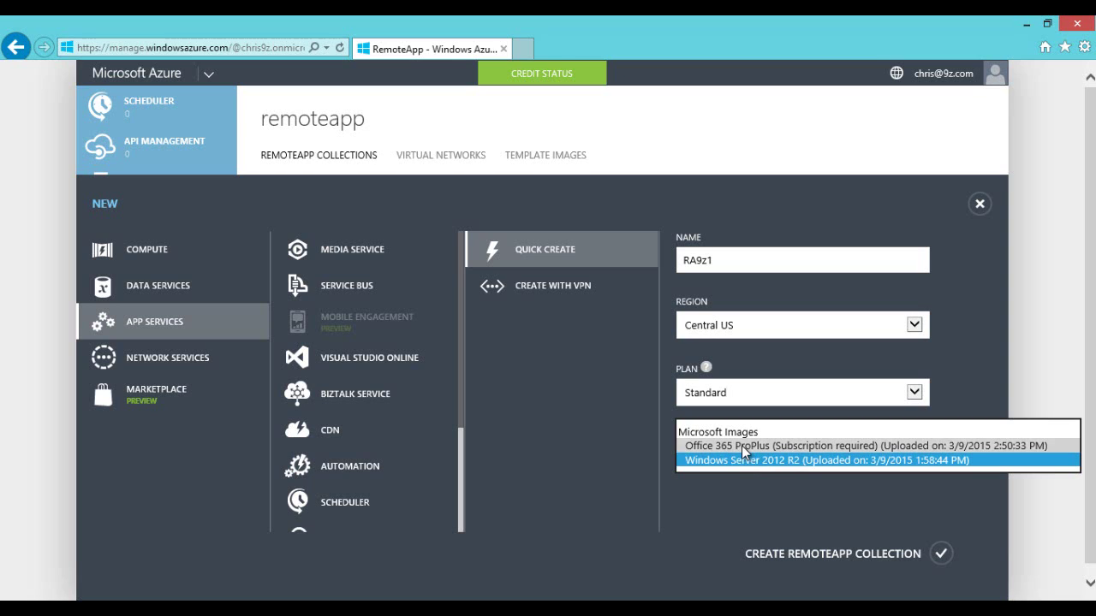
pyautogui.click(746, 460)
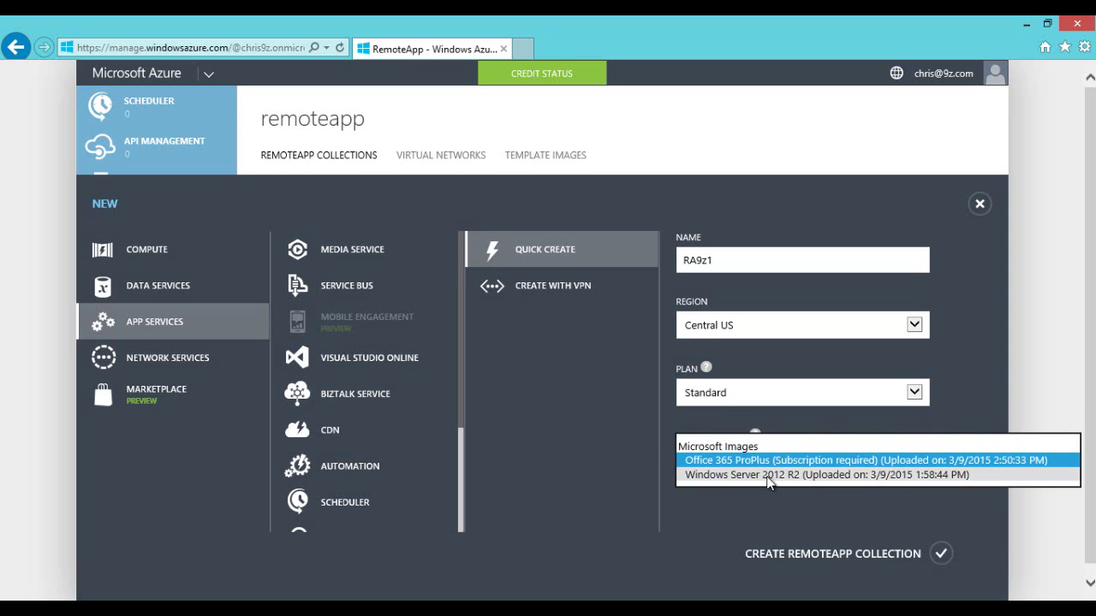
pyautogui.click(756, 477)
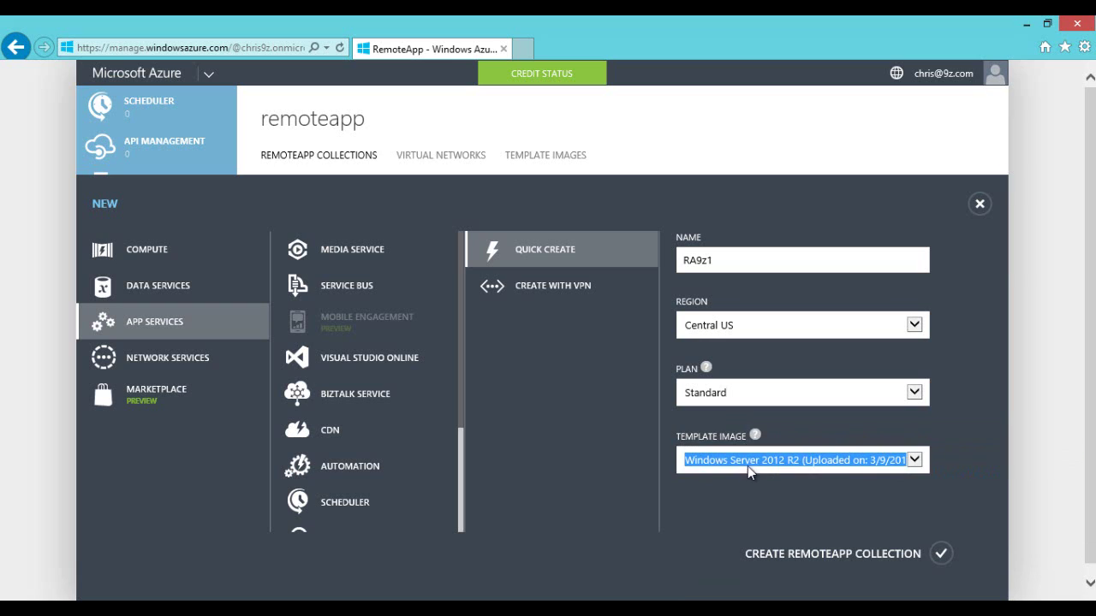
pyautogui.click(744, 462)
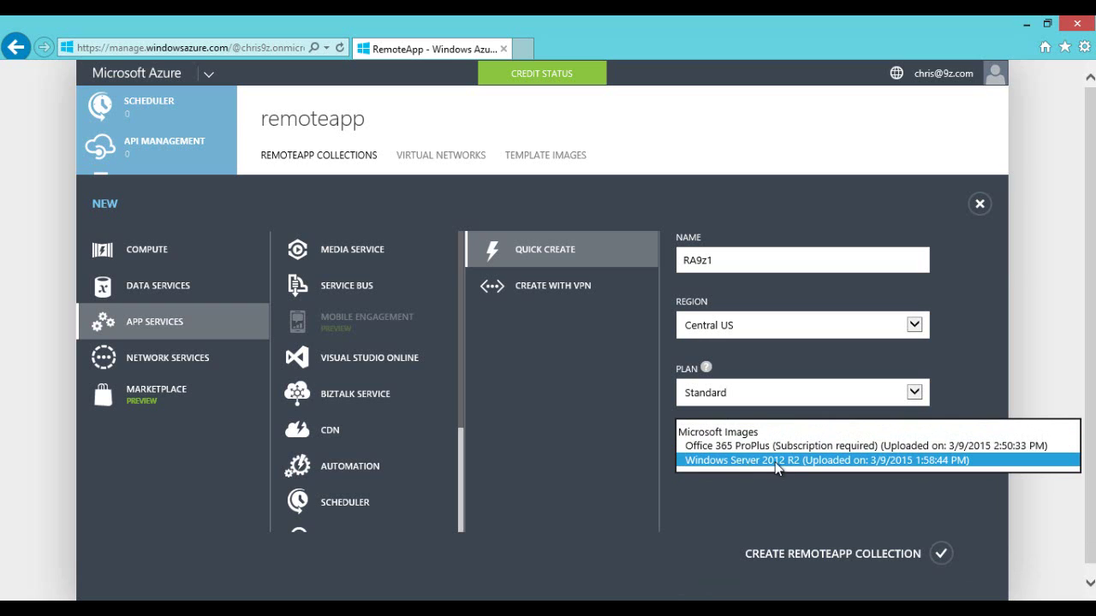
pyautogui.click(734, 486)
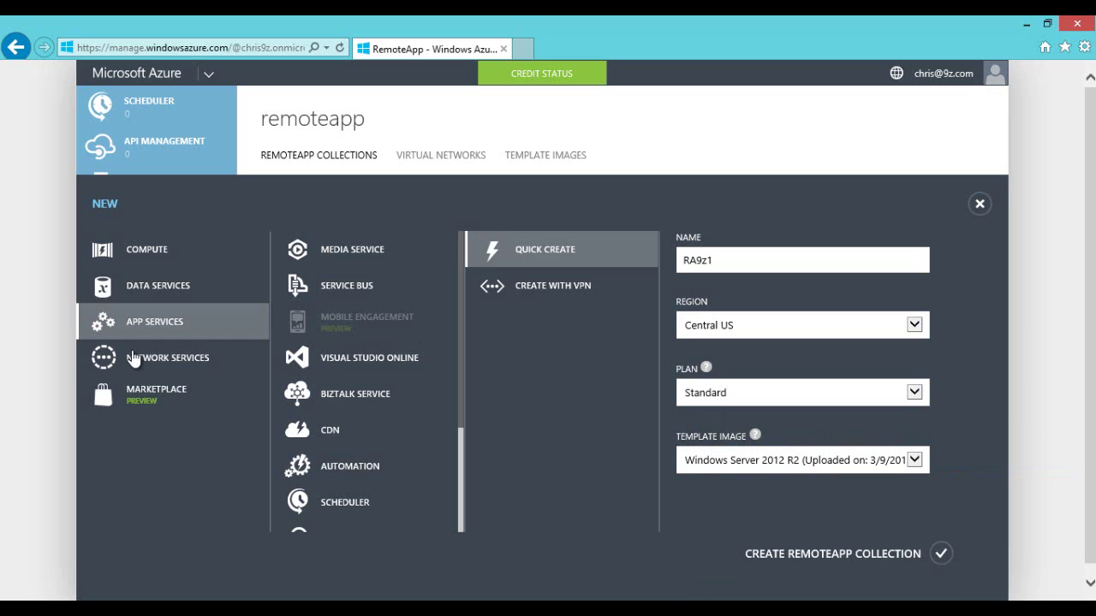
pyautogui.click(979, 204)
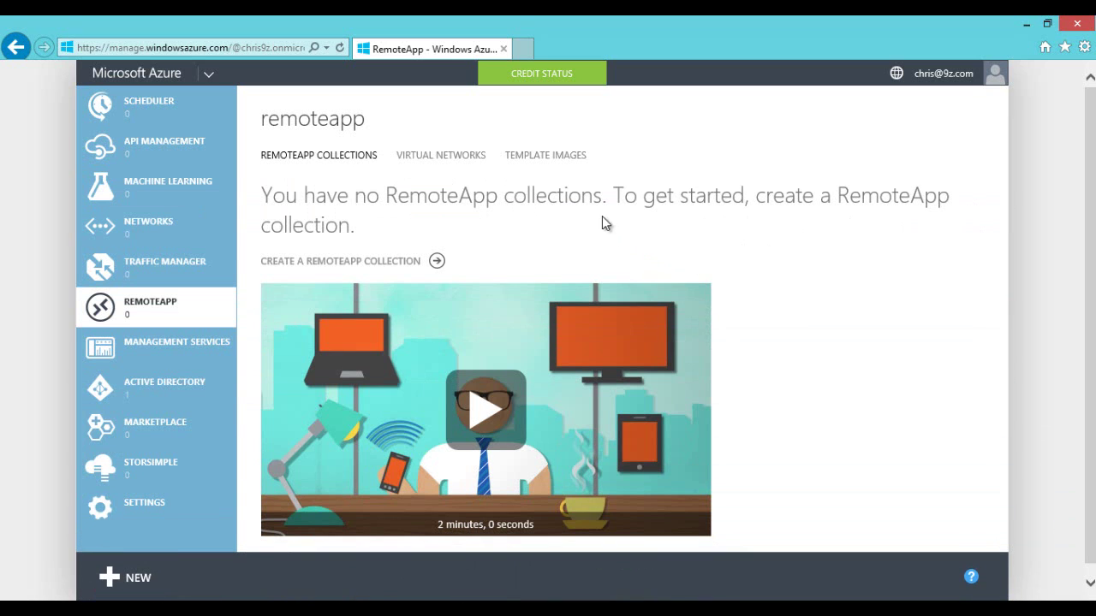
# Step: Show the Template Images list with ra19z importing in South Central US
pyautogui.click(553, 158)
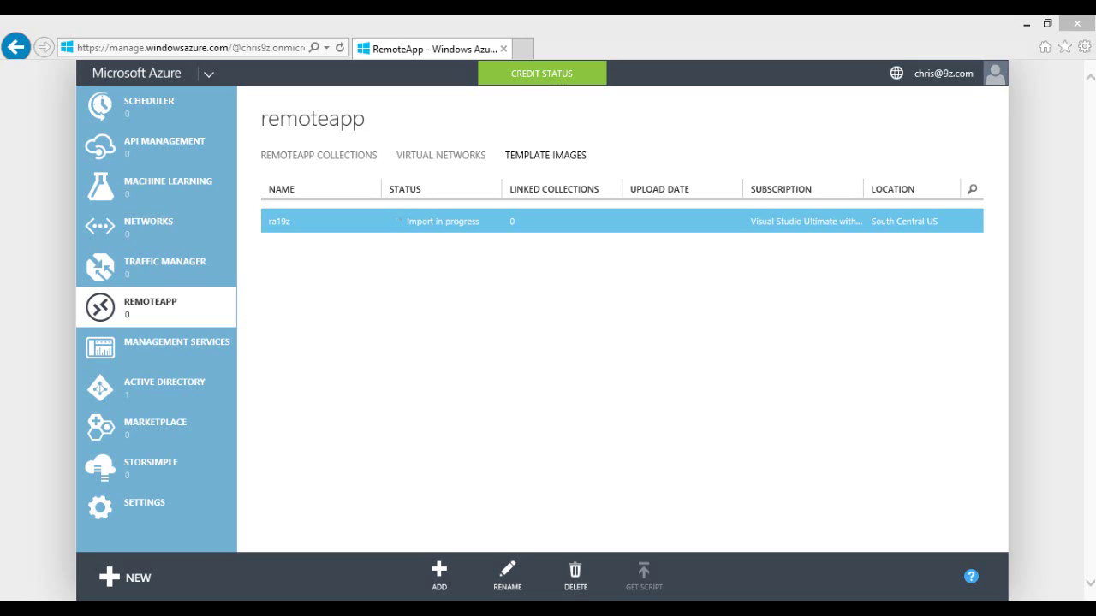
# Step: Wait for ra19z to reach Import complete, then return to RemoteApp Collections
pyautogui.click(483, 334)
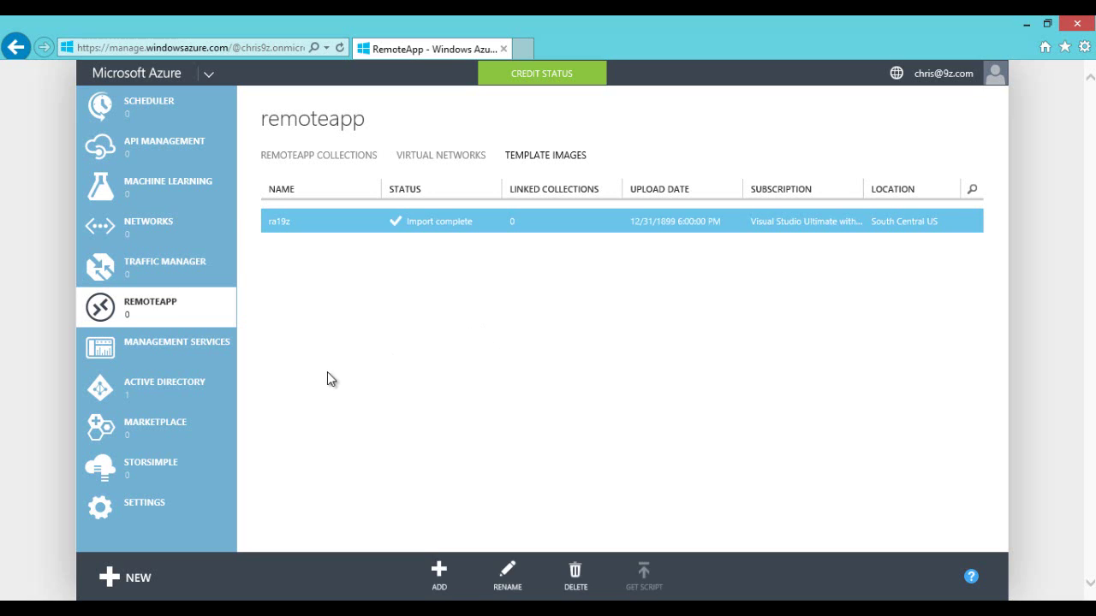
pyautogui.click(337, 157)
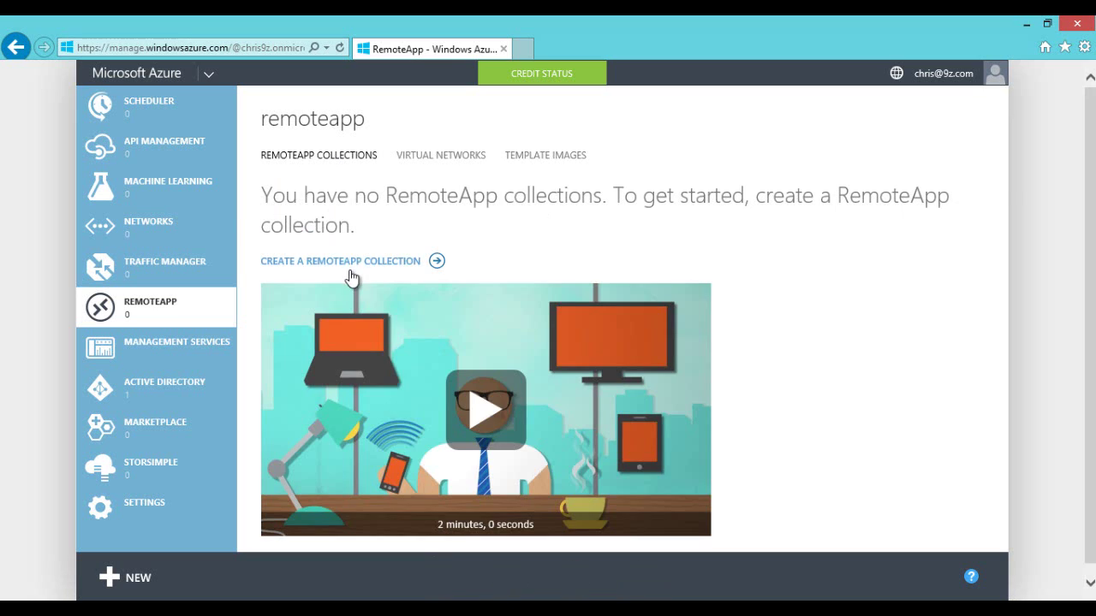
# Step: Quick-create a collection draft named RA9z1 in South Central US on the Standard plan
pyautogui.click(130, 578)
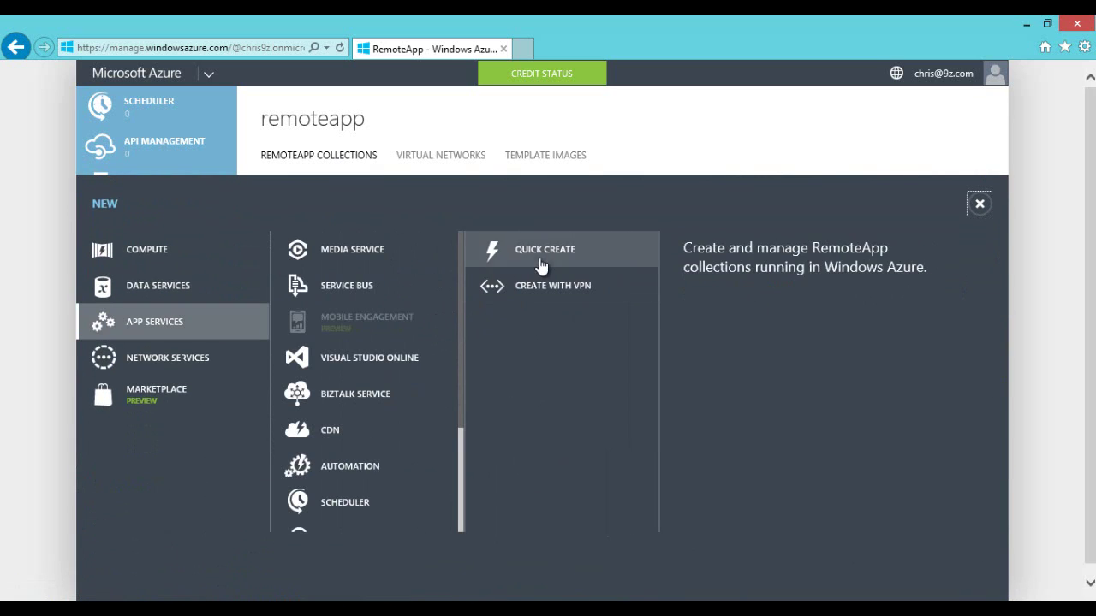
pyautogui.click(597, 272)
pyautogui.click(733, 263)
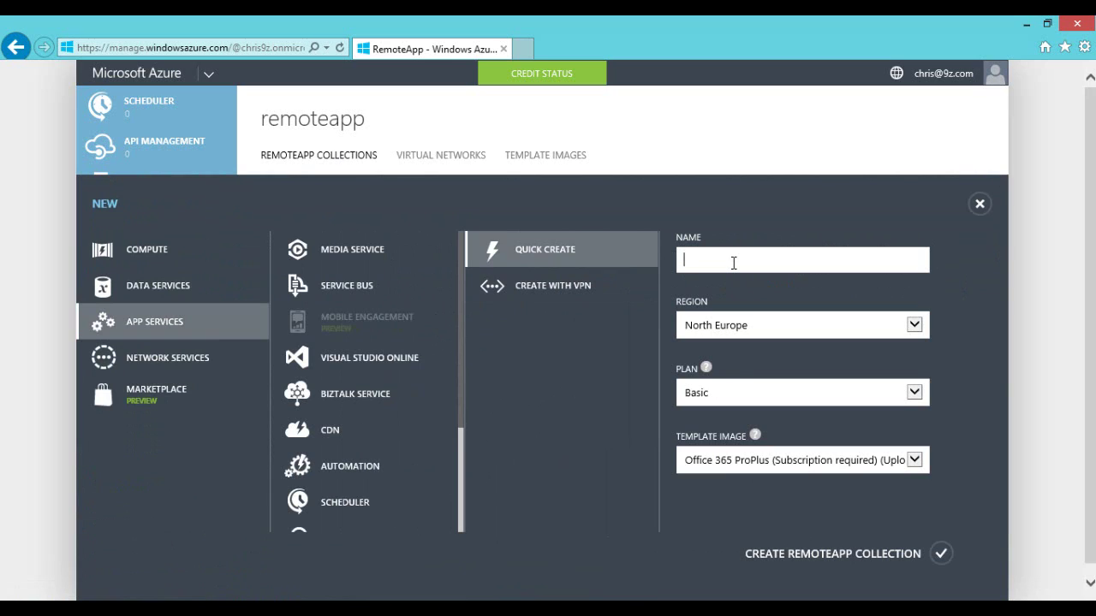
pyautogui.write('RA9zq')
pyautogui.press('BackSpace')
pyautogui.write('1')
pyautogui.click(736, 326)
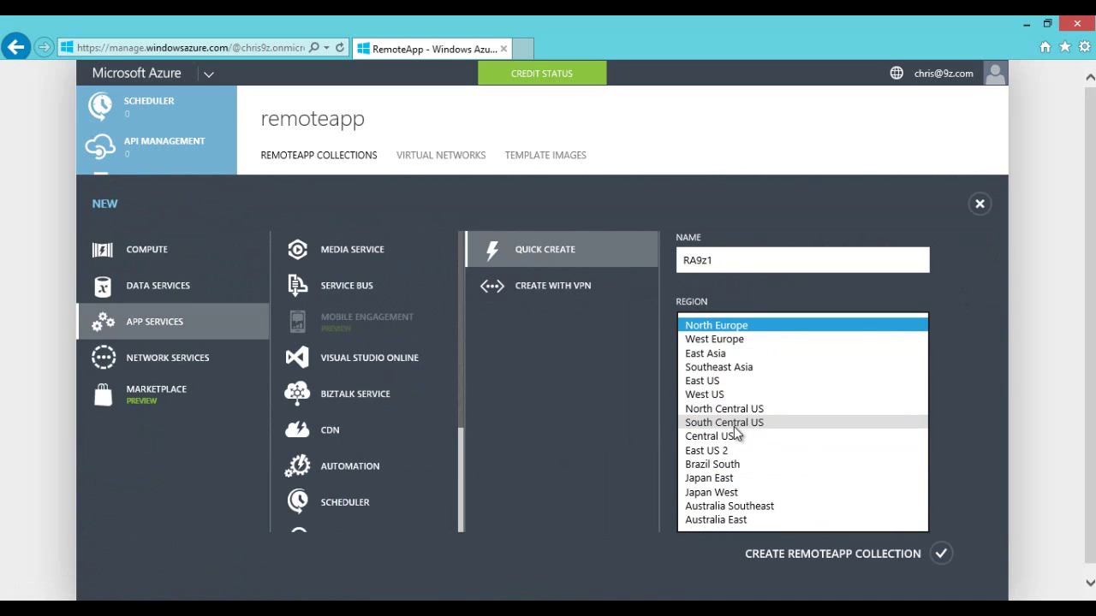
pyautogui.click(728, 423)
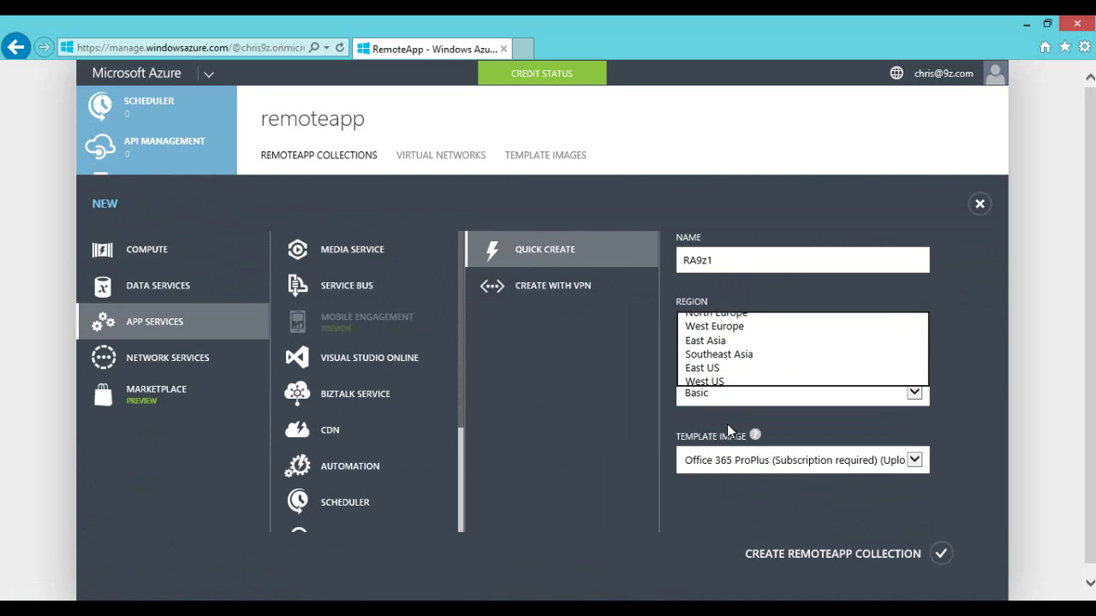
pyautogui.click(912, 394)
pyautogui.click(769, 406)
# Step: Pick Windows Server 2012 R2 as the template image, then close the form uncreated
pyautogui.click(914, 461)
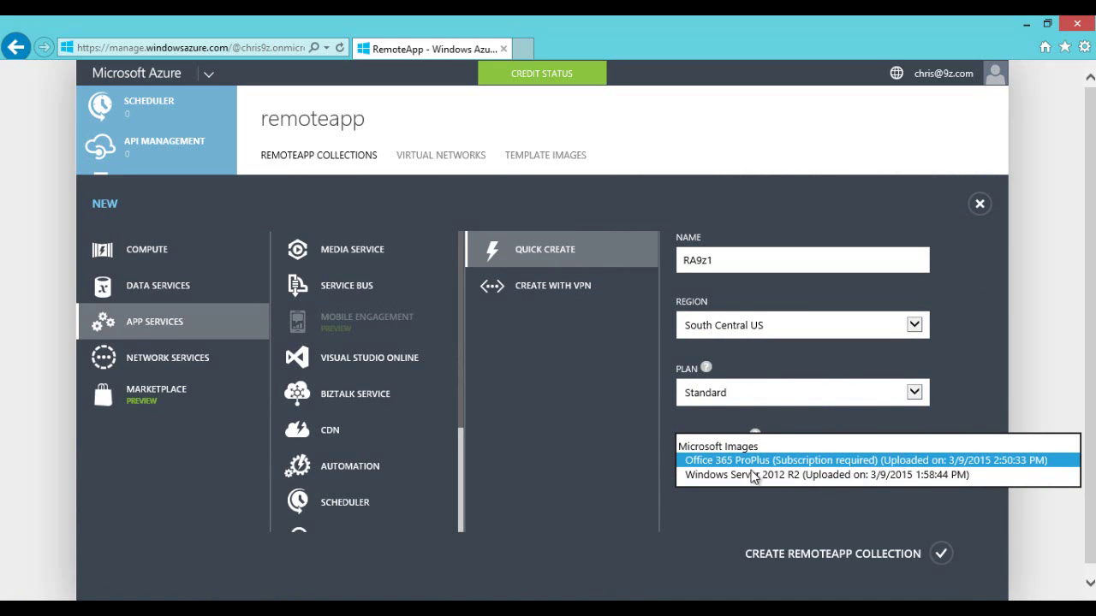
pyautogui.click(728, 505)
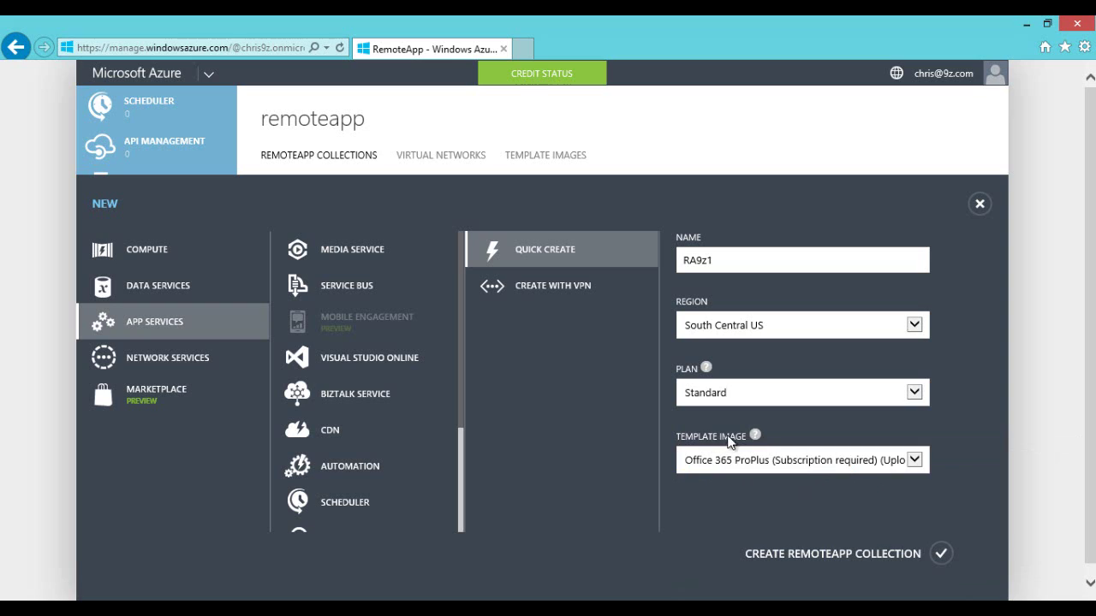
pyautogui.moveTo(755, 437)
pyautogui.click(906, 461)
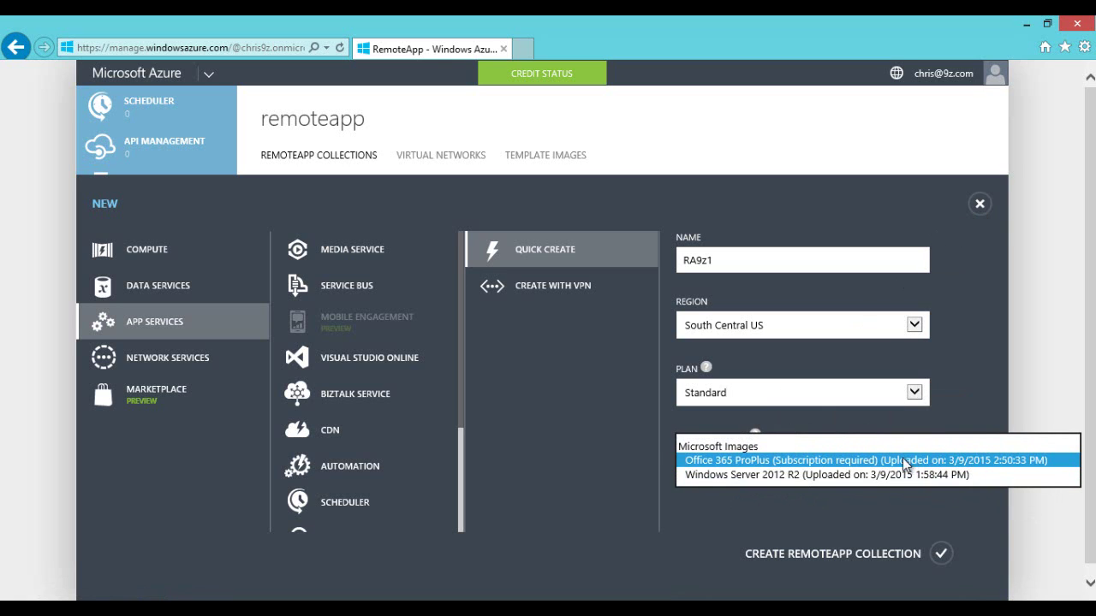
pyautogui.click(741, 475)
pyautogui.click(767, 468)
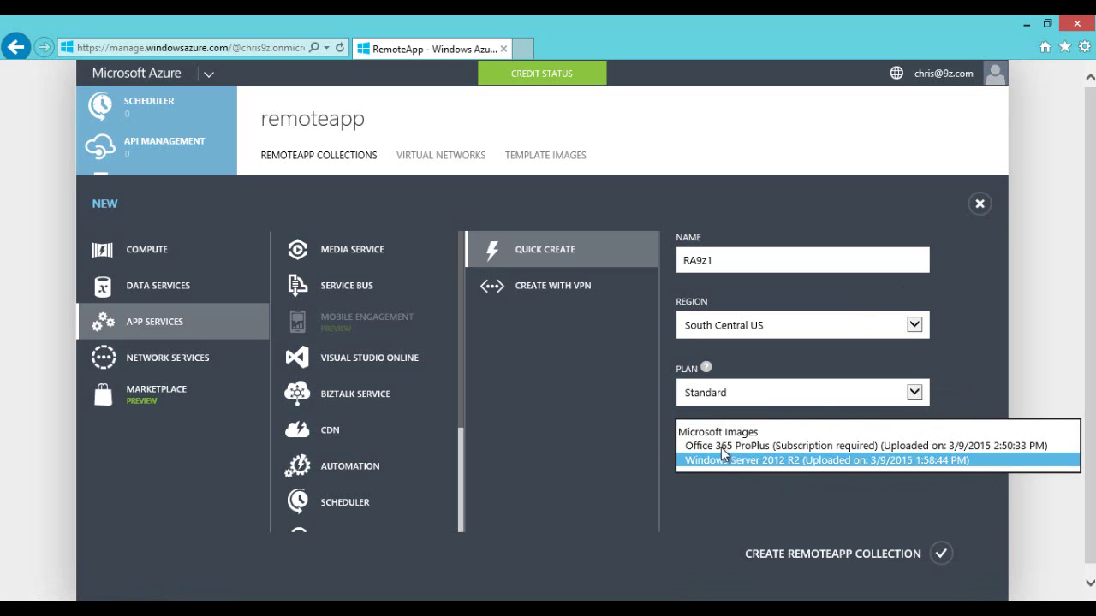
pyautogui.click(743, 463)
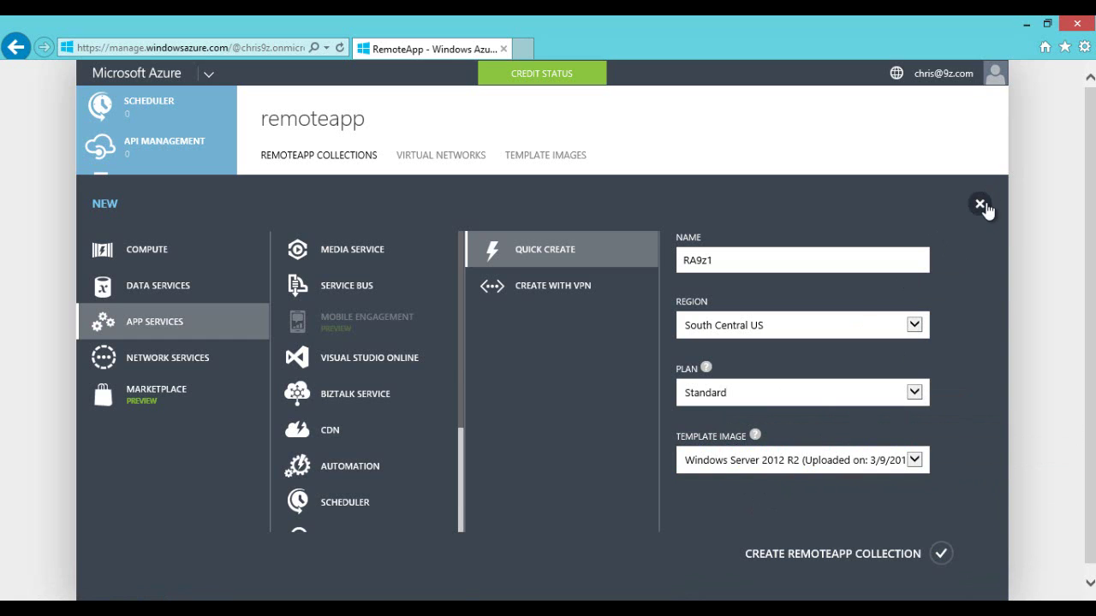
pyautogui.click(980, 204)
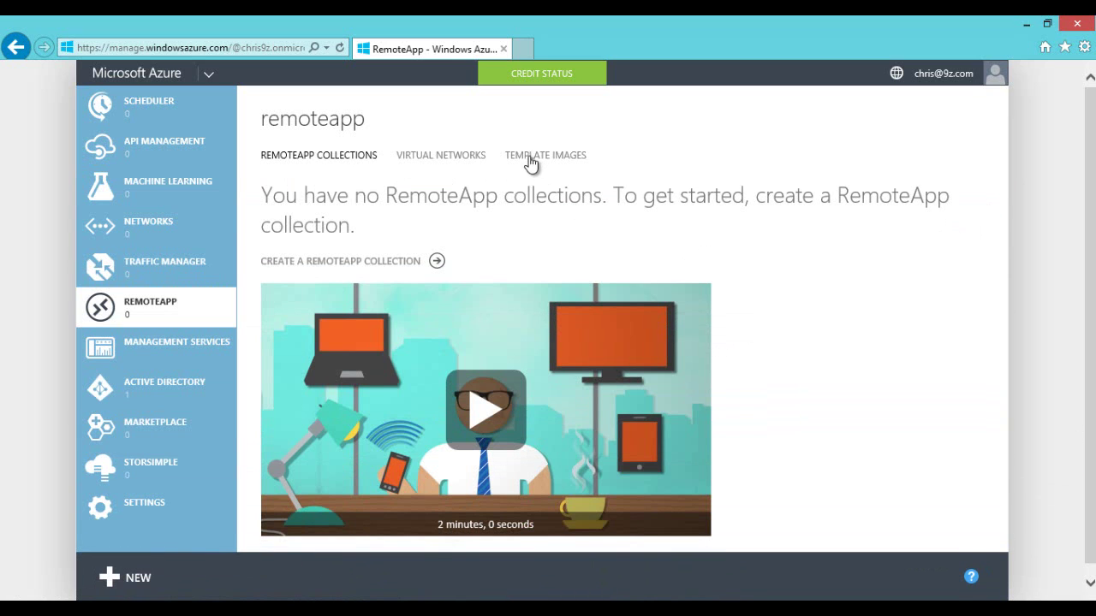
# Step: Inspect ra19z's upload date 12/31/1899 6:00:00 PM, then view the Virtual Networks tab
pyautogui.click(530, 159)
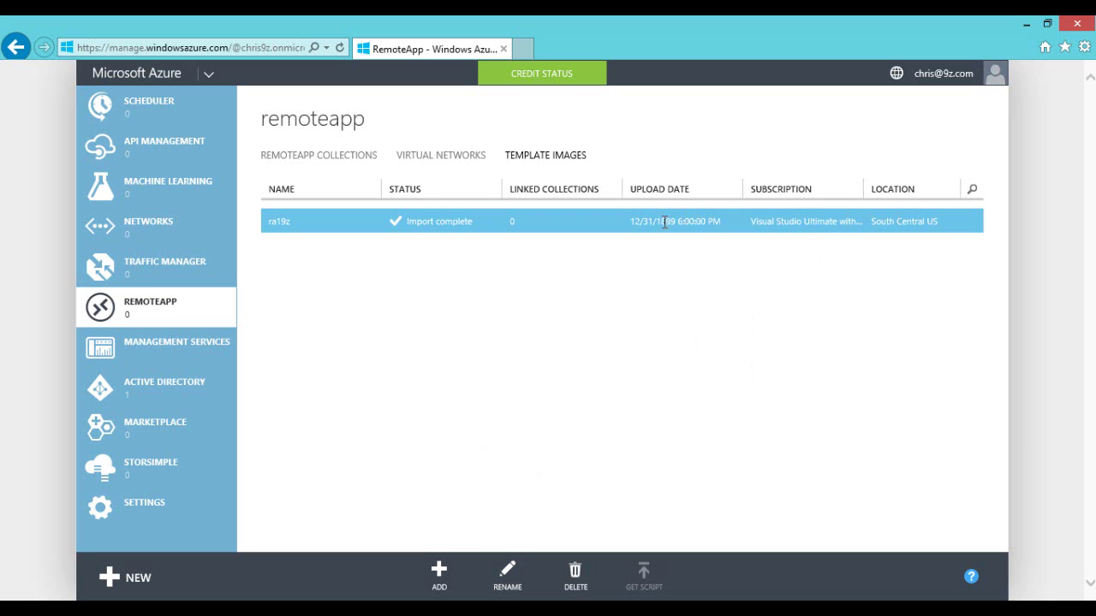
pyautogui.moveTo(632, 222); pyautogui.dragTo(721, 223)
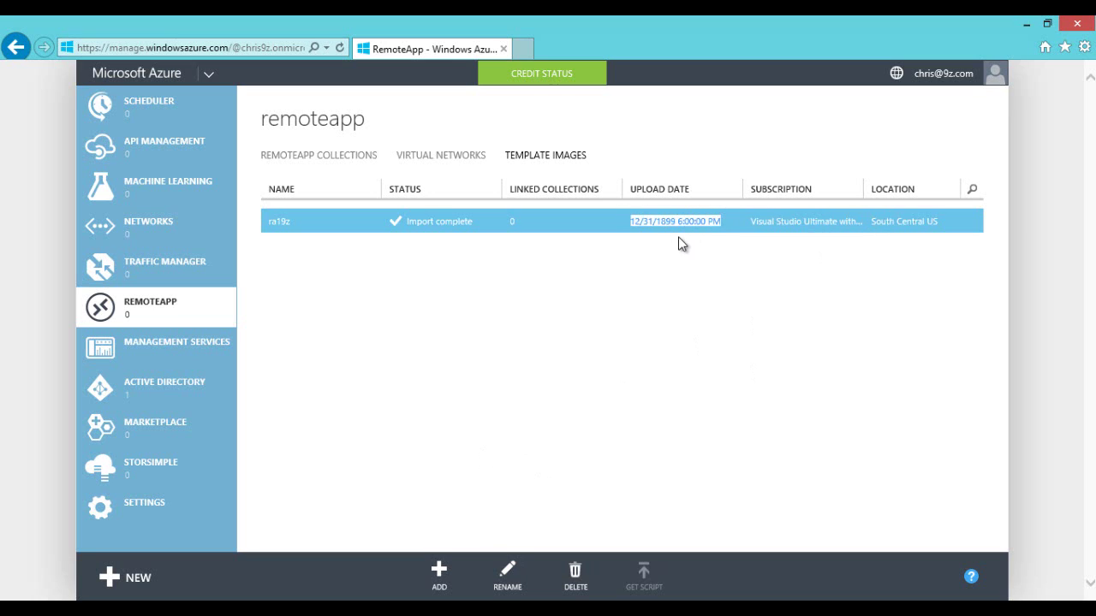
pyautogui.click(676, 245)
pyautogui.moveTo(632, 222); pyautogui.dragTo(720, 225)
pyautogui.click(680, 257)
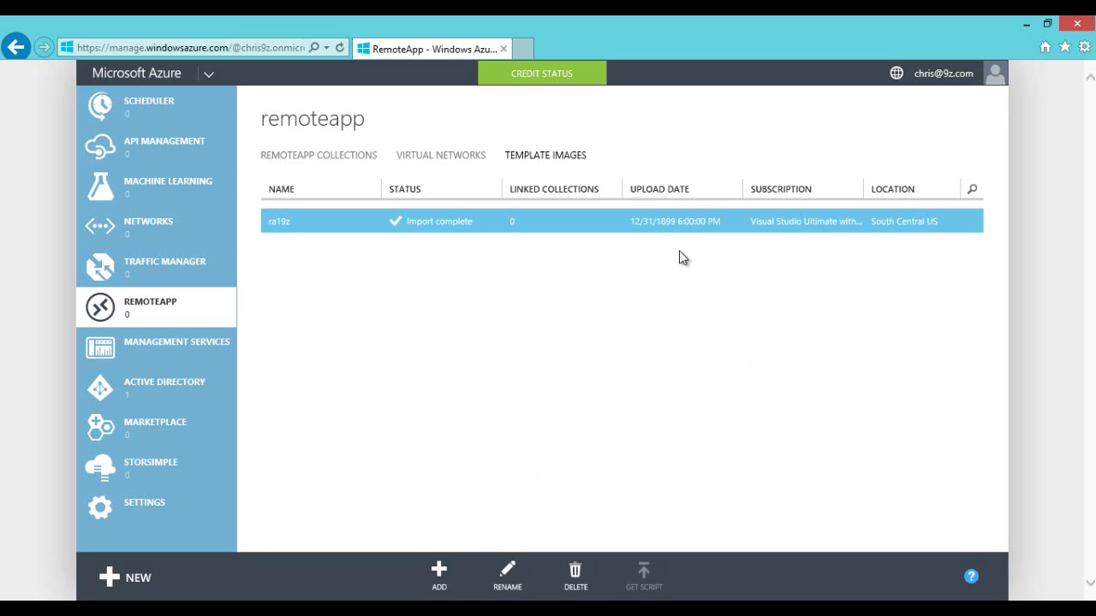
pyautogui.moveTo(631, 222); pyautogui.dragTo(717, 221)
pyautogui.click(682, 264)
pyautogui.click(434, 158)
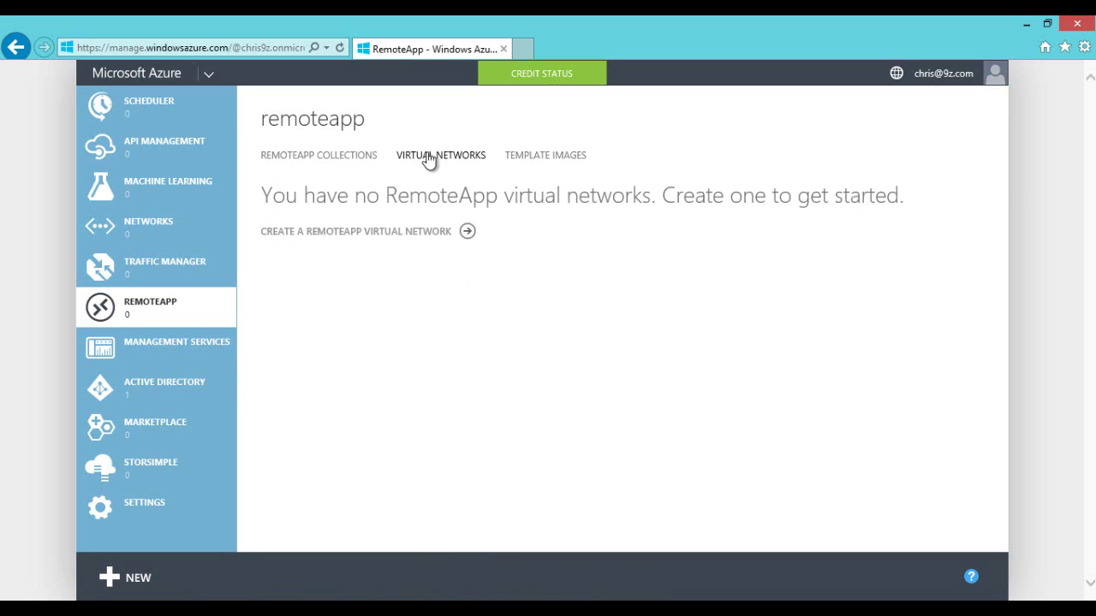
# Step: Review a new collection's template image options, cancel it, and check Template Images
pyautogui.click(351, 159)
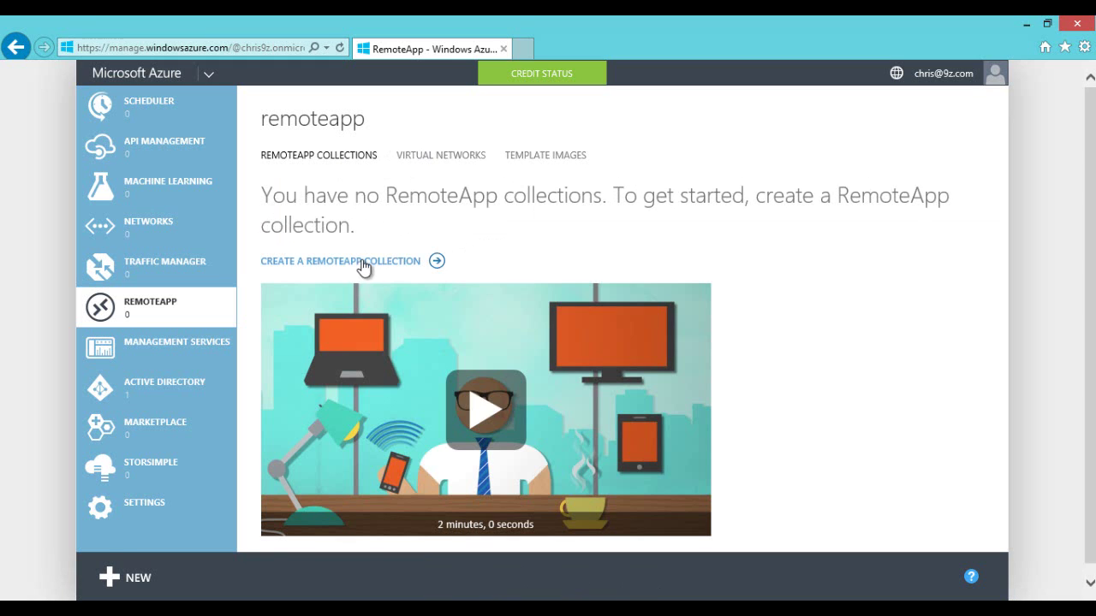
pyautogui.click(362, 262)
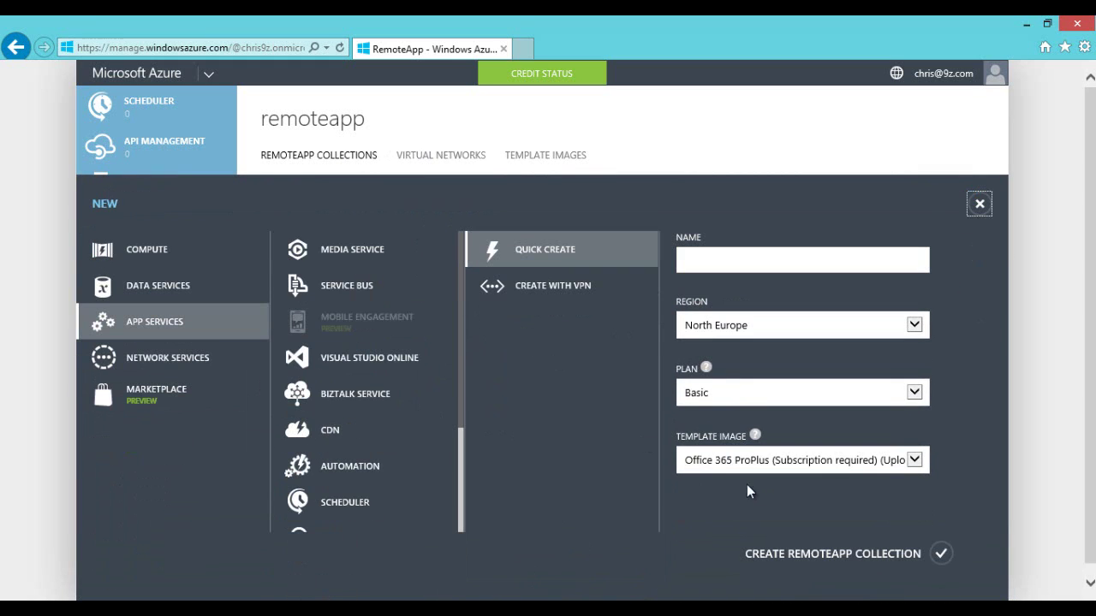
pyautogui.click(917, 467)
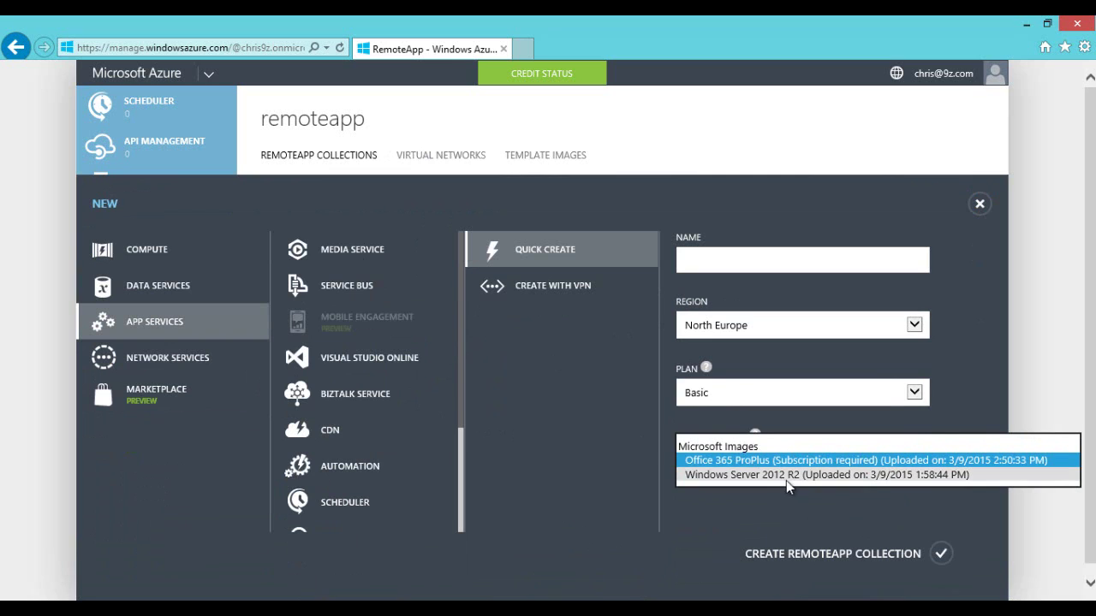
pyautogui.click(736, 460)
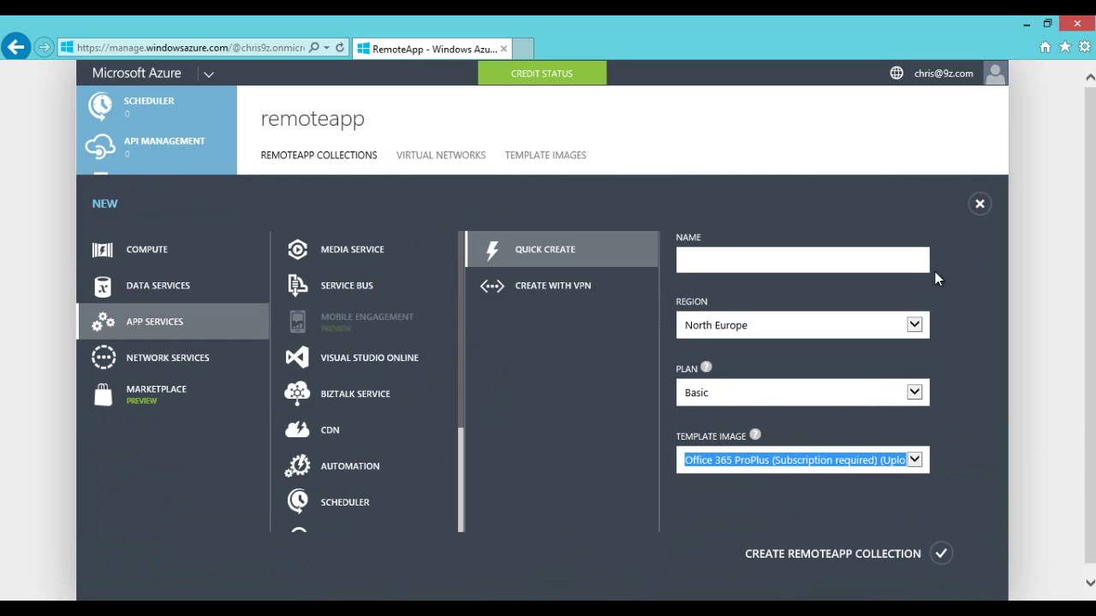
pyautogui.click(980, 204)
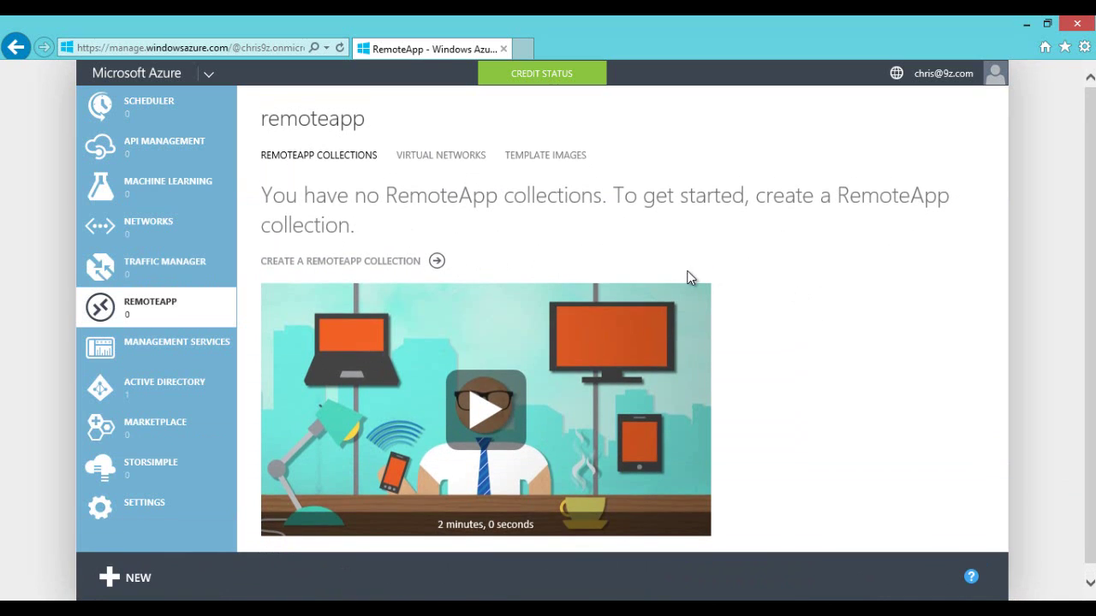
pyautogui.click(527, 156)
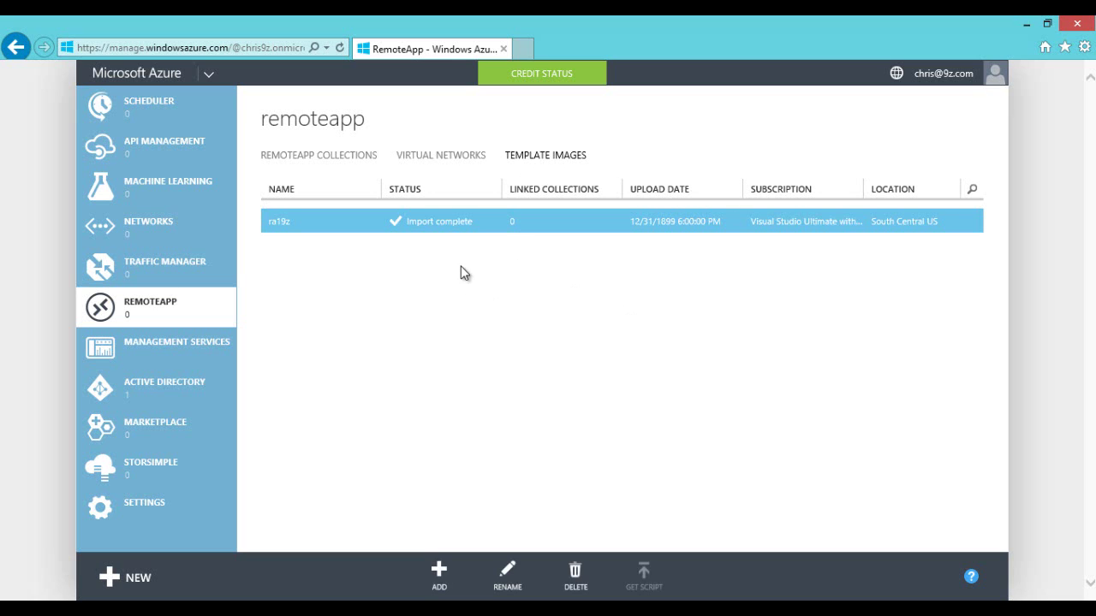
pyautogui.click(305, 159)
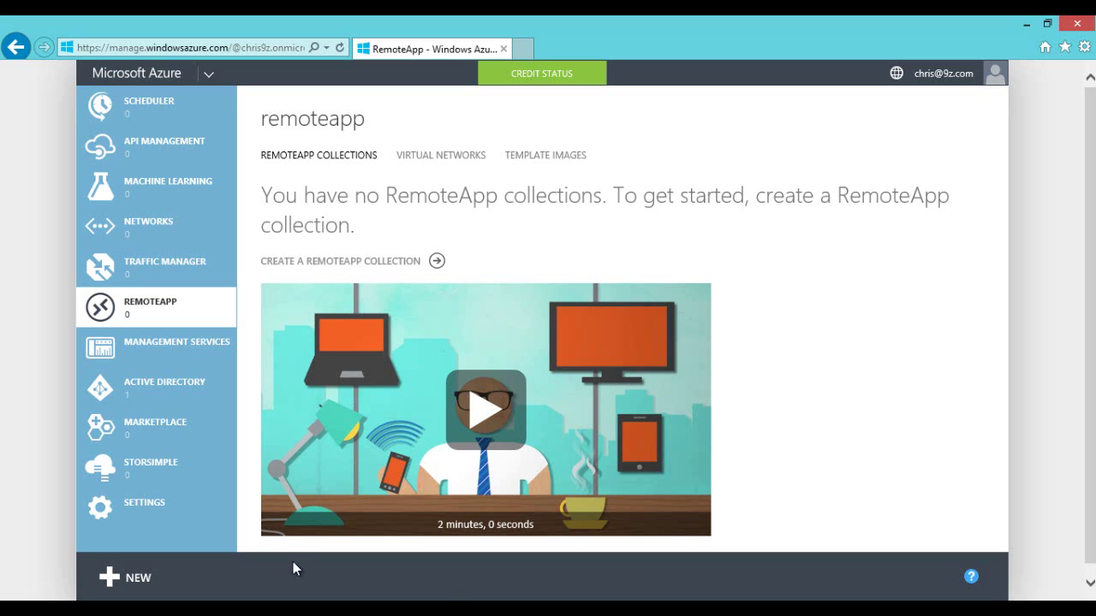
# Step: Read the blob names in storage account portalvhdsvr5qr1z88q8dq's vhds container
pyautogui.scroll(5, 165, 304)
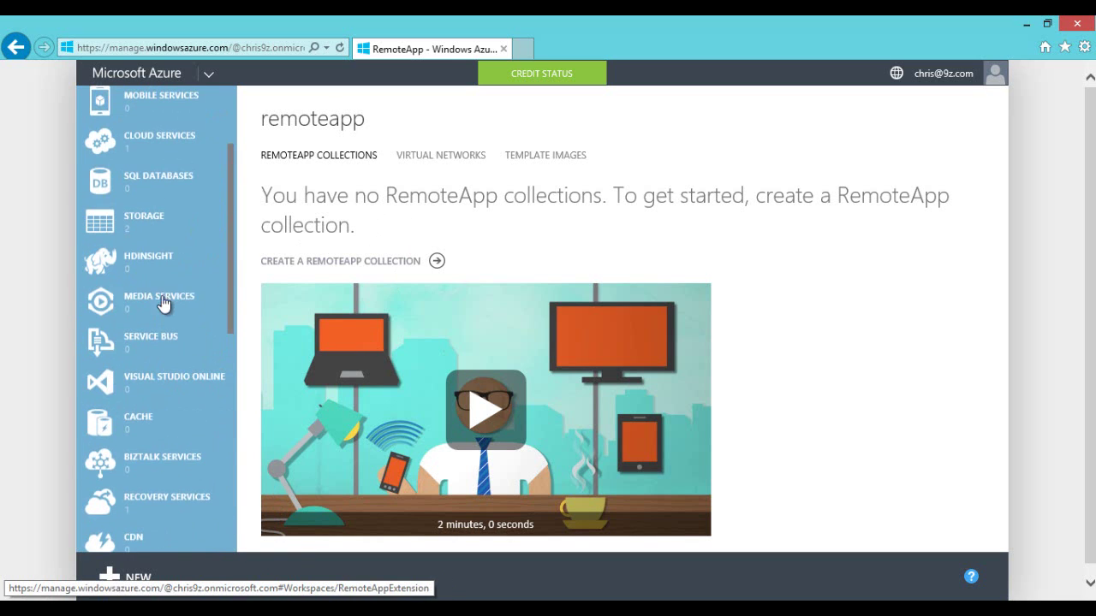
pyautogui.click(147, 233)
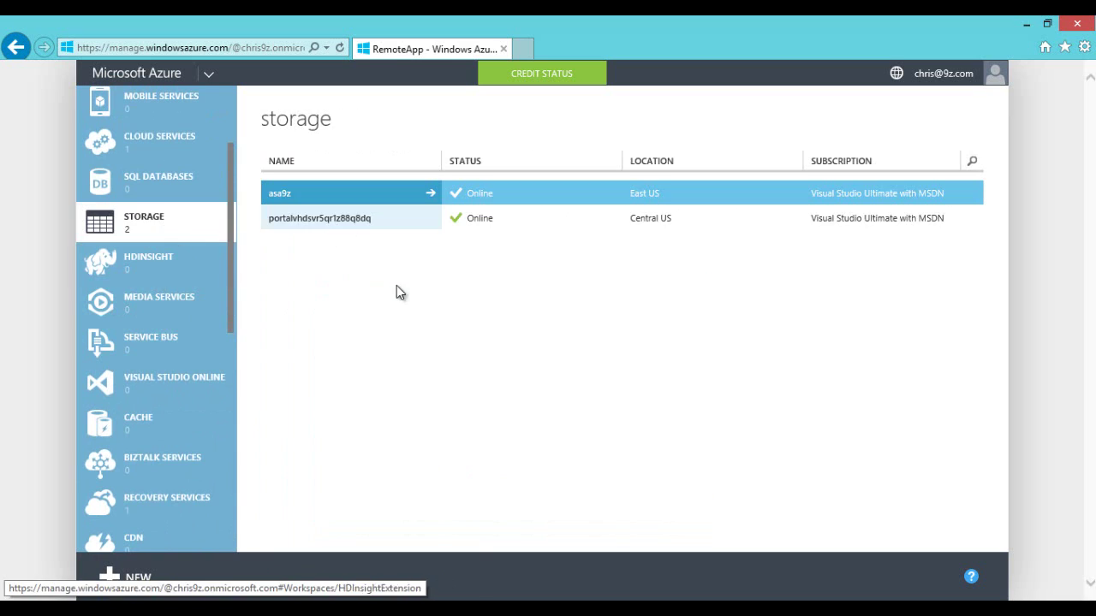
pyautogui.click(360, 217)
pyautogui.click(355, 203)
pyautogui.click(362, 219)
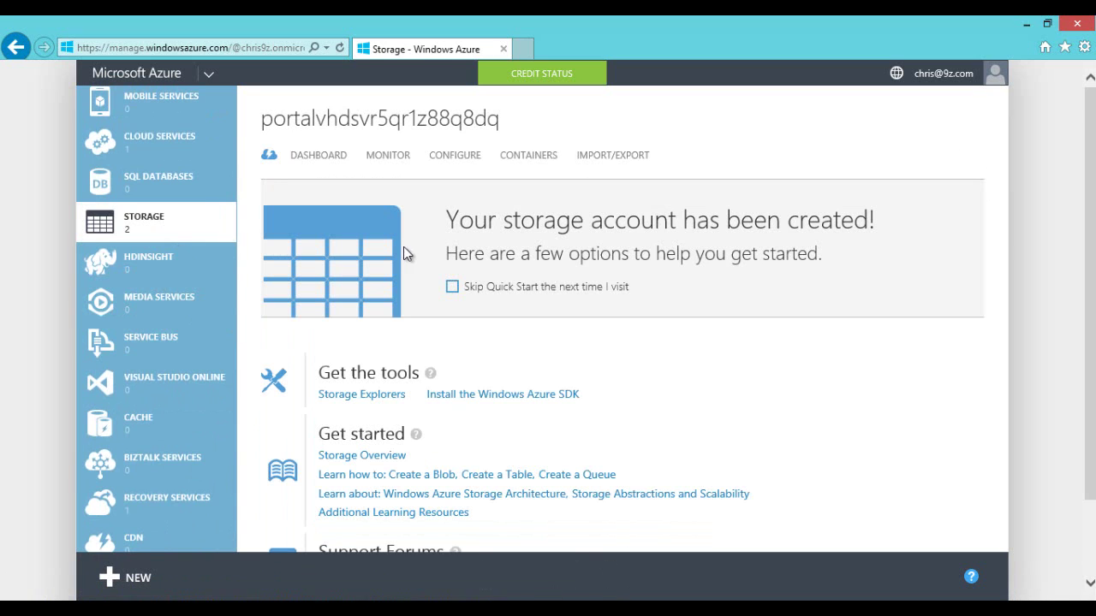
pyautogui.click(535, 156)
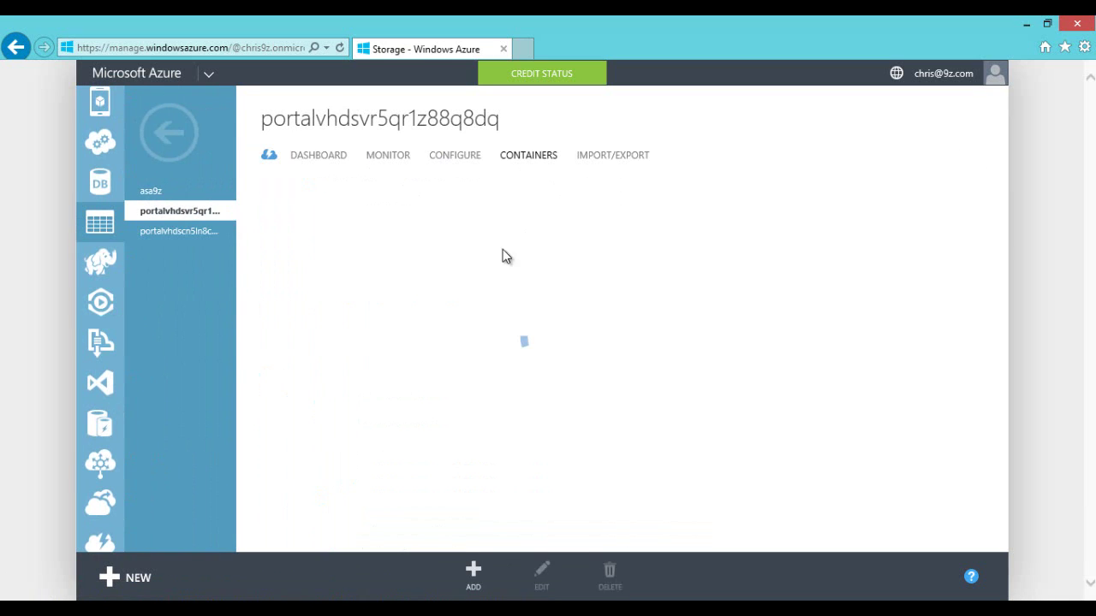
pyautogui.click(381, 227)
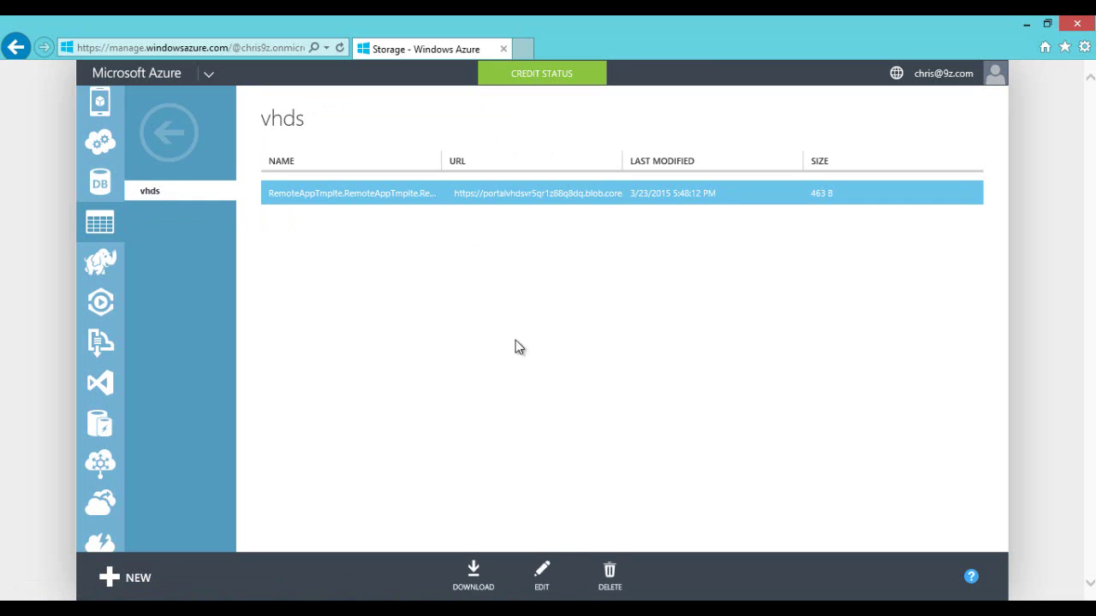
pyautogui.moveTo(445, 162); pyautogui.dragTo(480, 172)
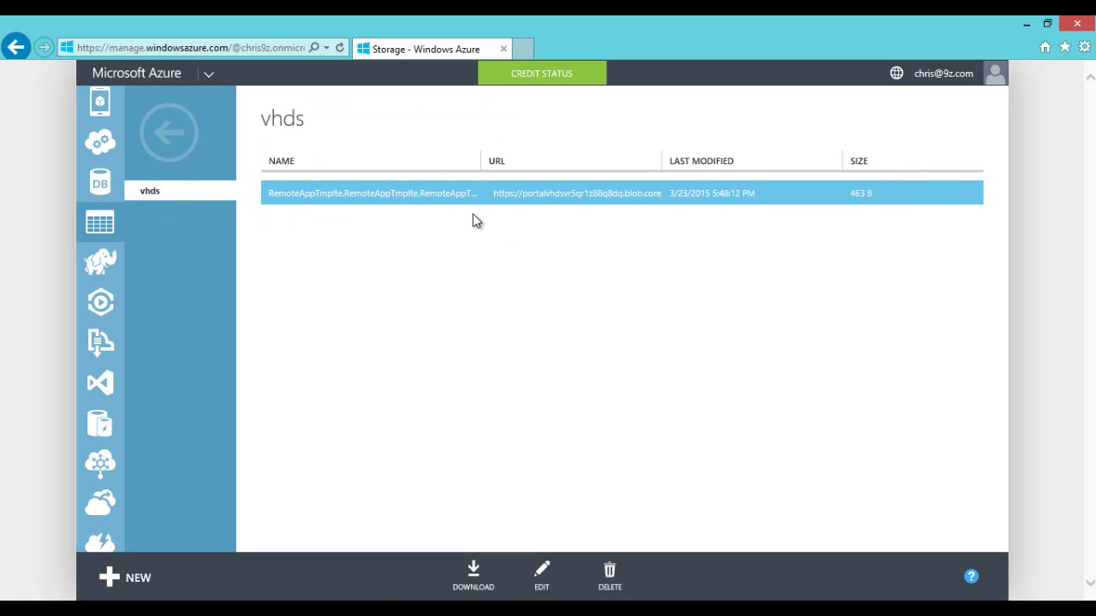
pyautogui.click(168, 133)
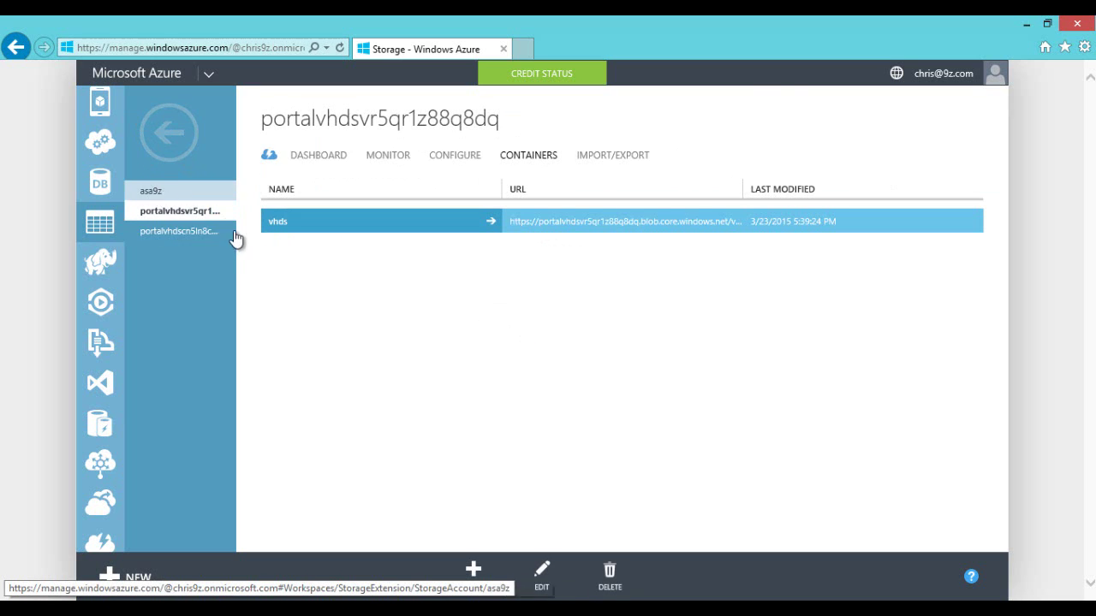
# Step: Inspect the VHD and RAtest9z1 file names, URLs, dates and sizes in portalvhdscn5ln8cwxq736's vhds container
pyautogui.click(190, 233)
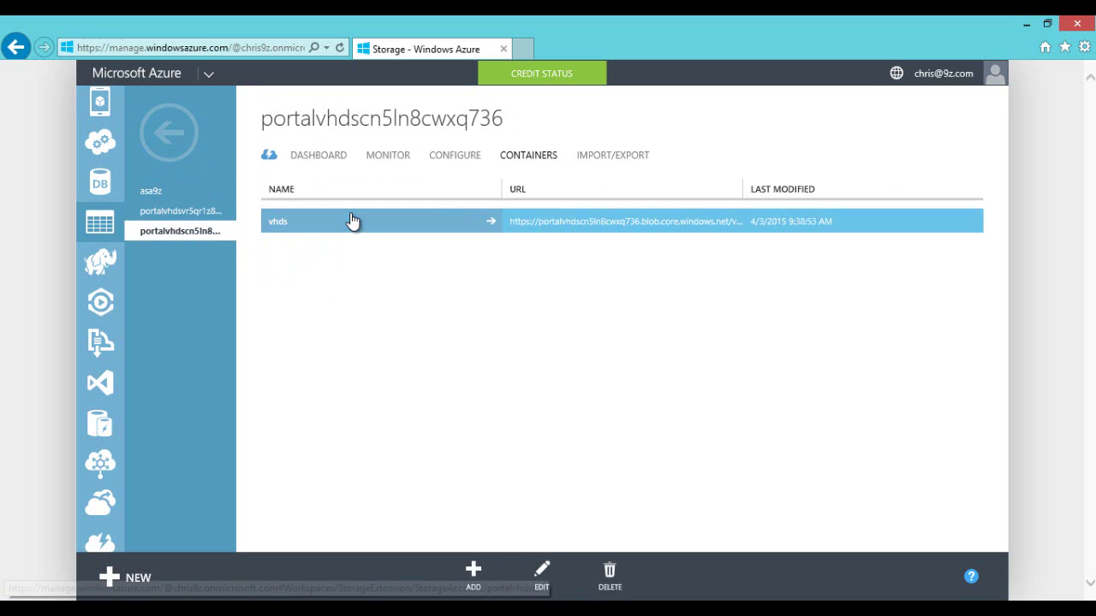
pyautogui.click(352, 223)
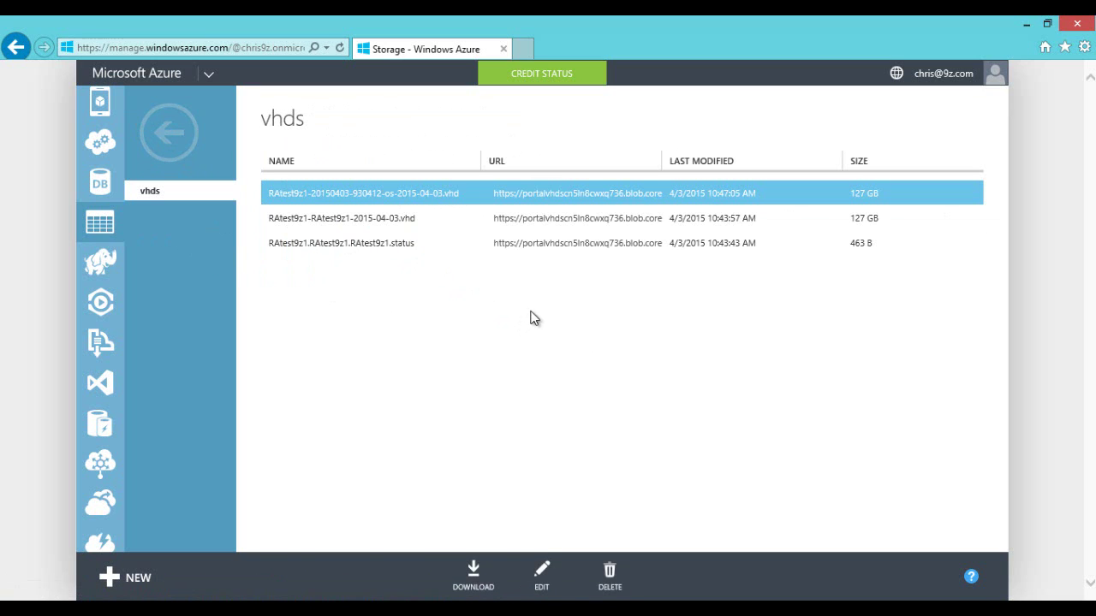
pyautogui.moveTo(663, 161); pyautogui.dragTo(949, 166)
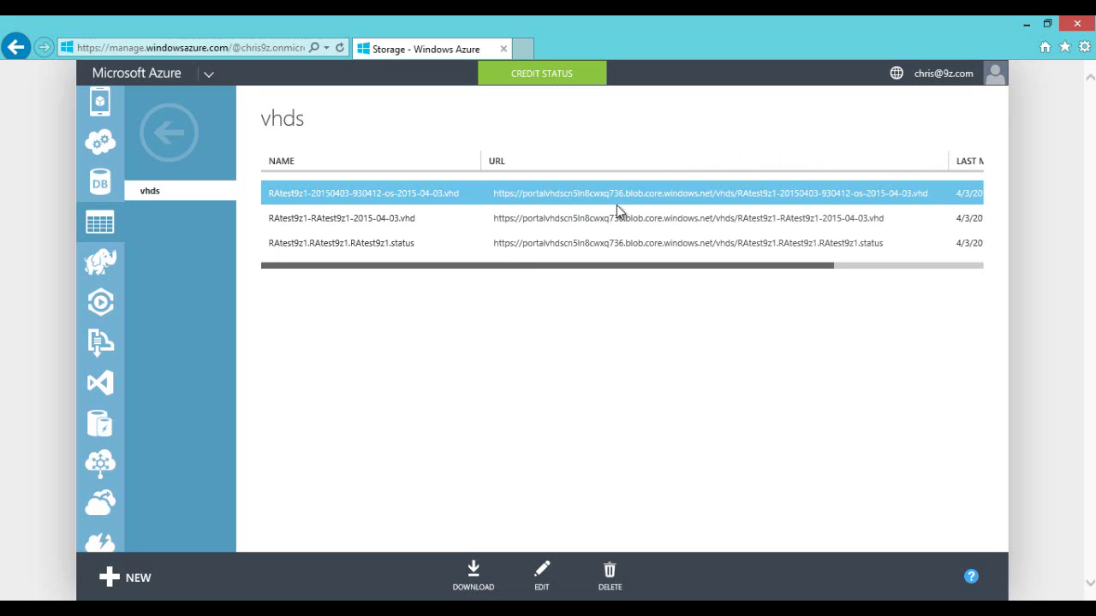
pyautogui.moveTo(898, 185)
pyautogui.moveTo(947, 160); pyautogui.dragTo(749, 163)
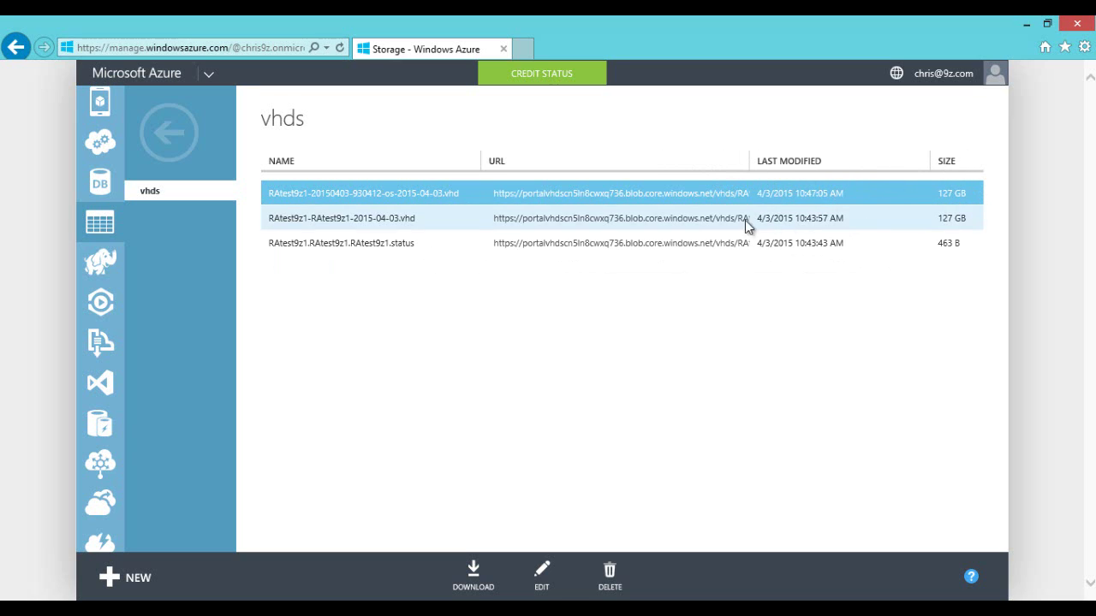
pyautogui.moveTo(599, 240)
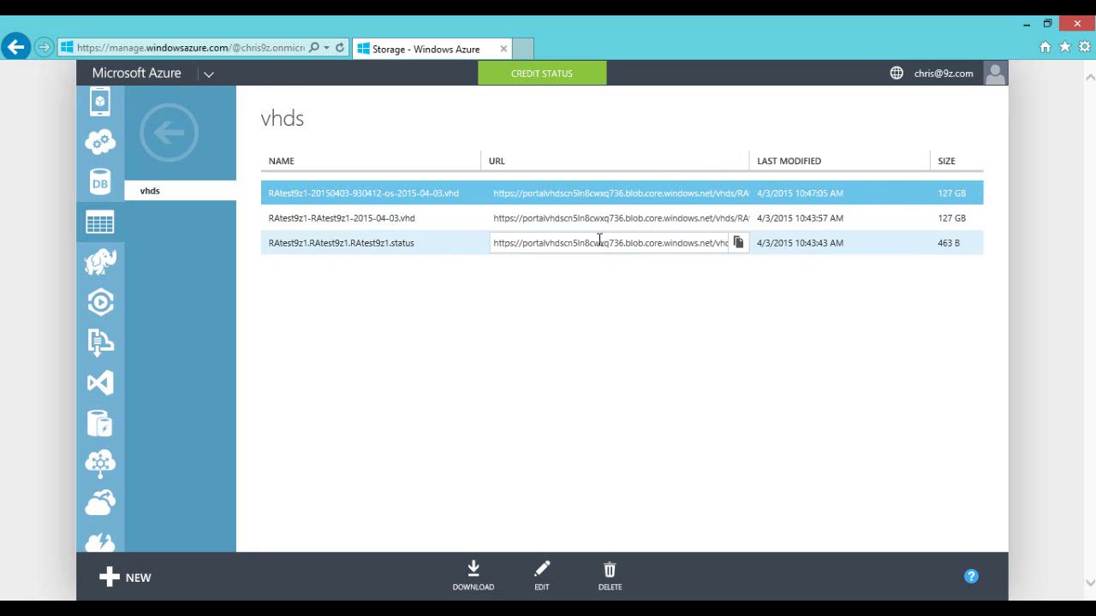
pyautogui.click(339, 219)
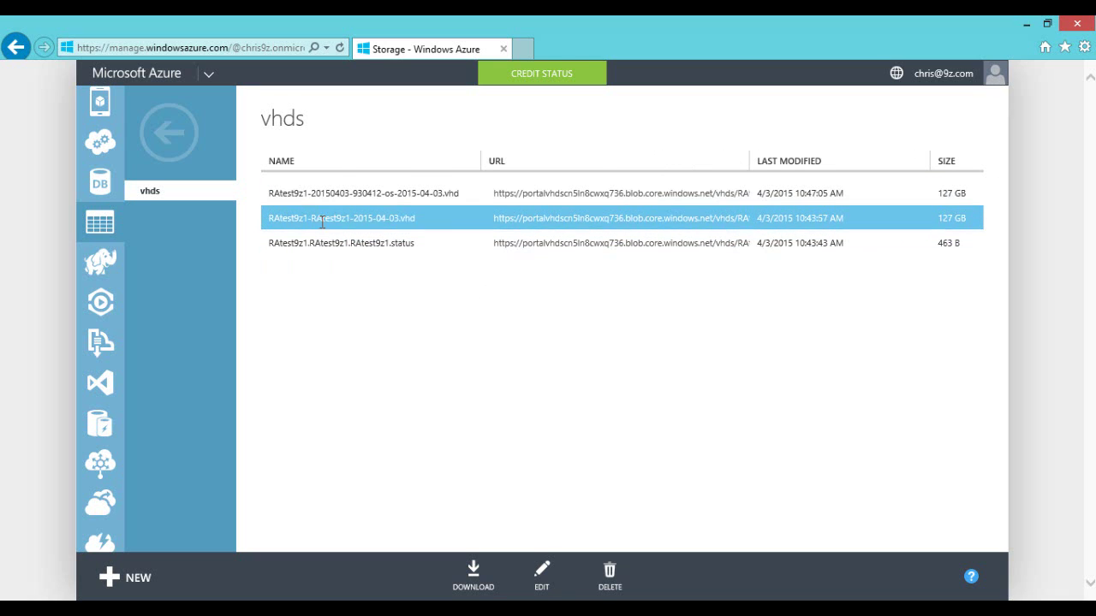
pyautogui.click(329, 245)
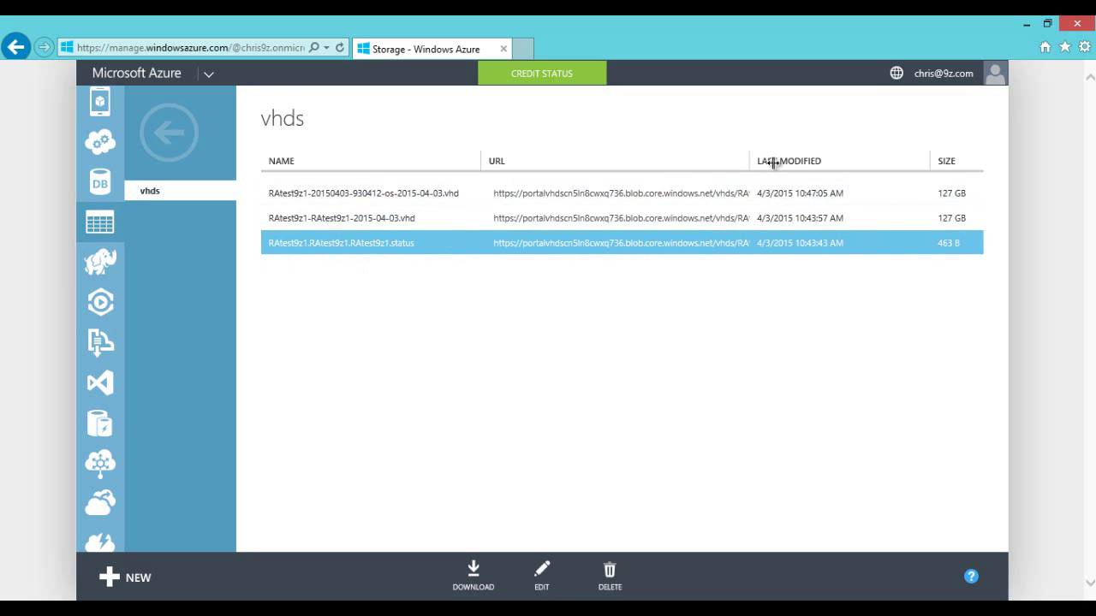
pyautogui.moveTo(773, 162); pyautogui.dragTo(732, 162)
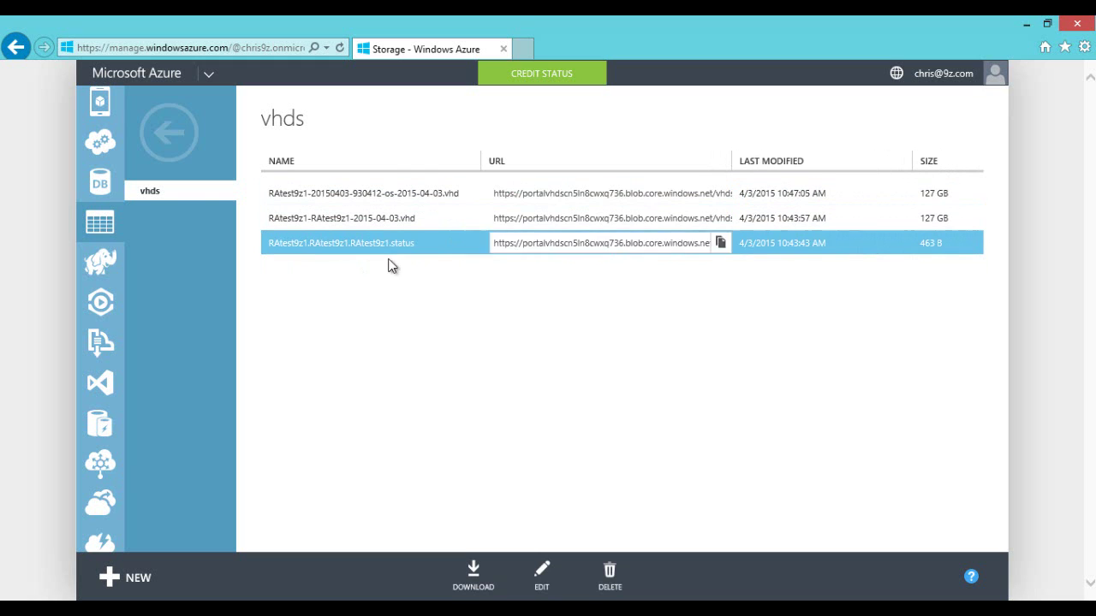
pyautogui.click(167, 139)
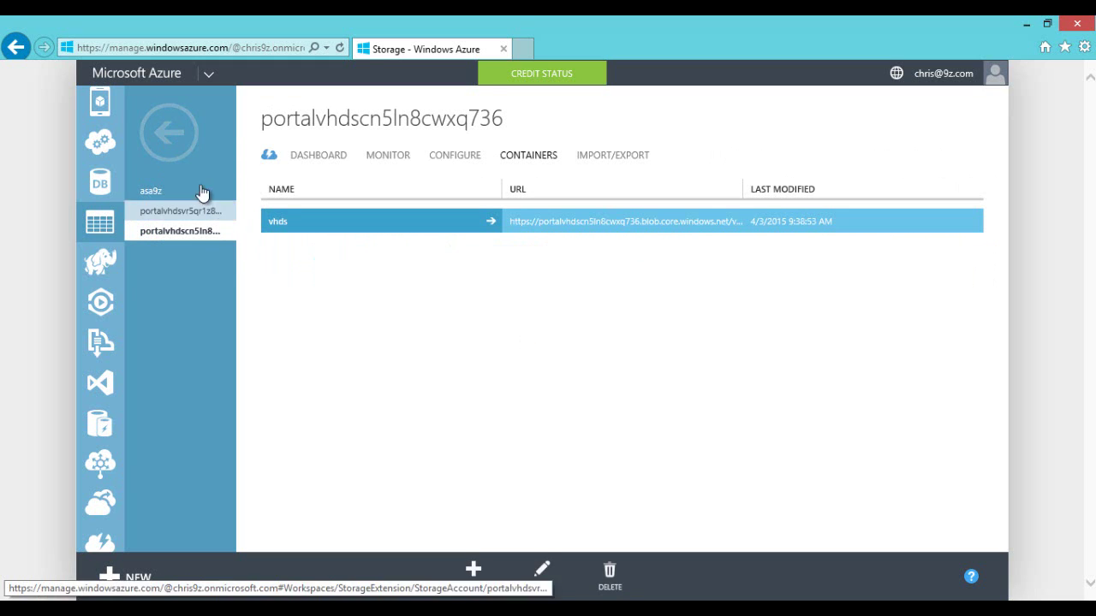
pyautogui.click(163, 130)
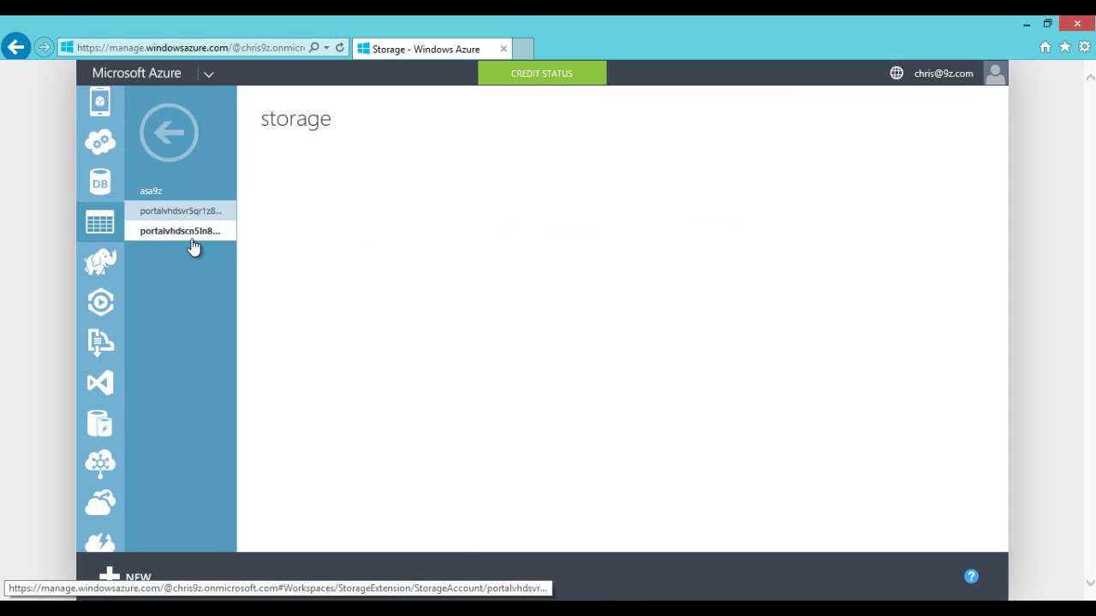
pyautogui.scroll(-6, 177, 449)
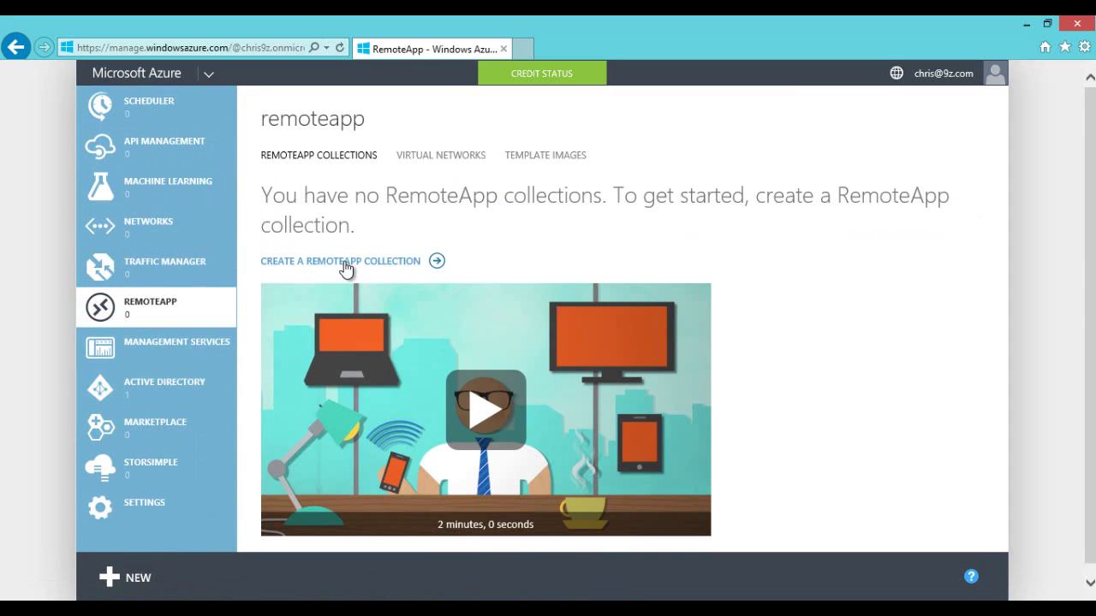
pyautogui.click(346, 259)
pyautogui.click(873, 458)
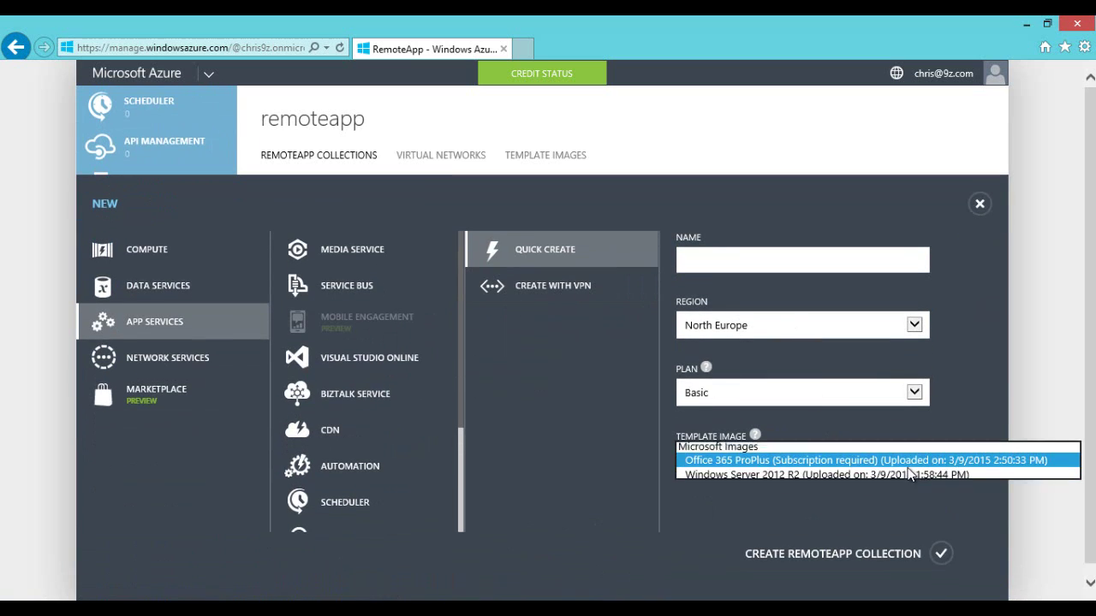
pyautogui.click(979, 203)
pyautogui.click(979, 203)
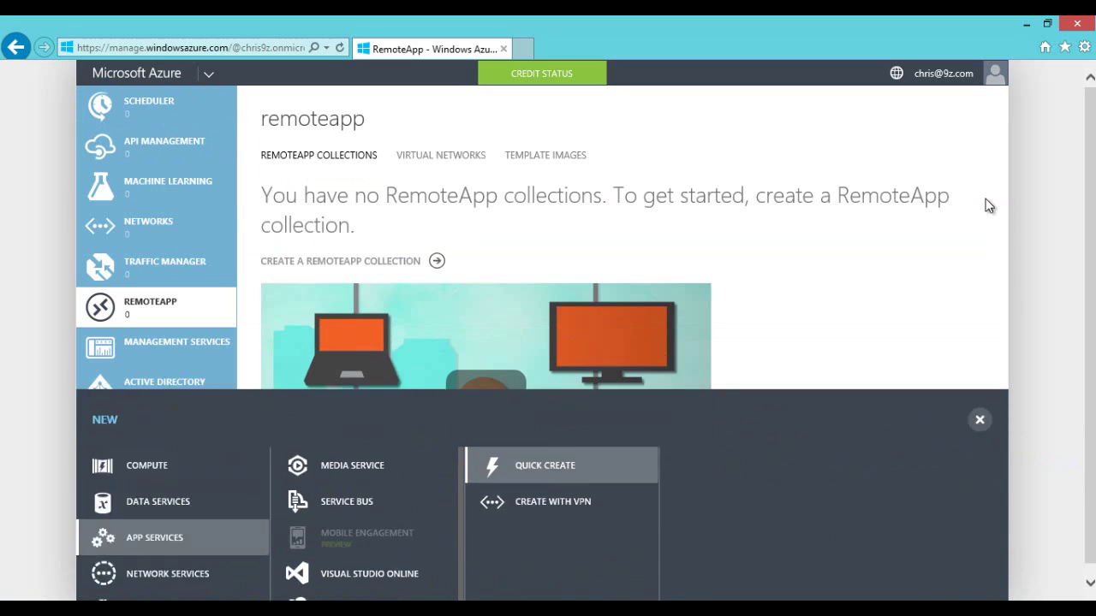
pyautogui.moveTo(374, 237); pyautogui.dragTo(294, 209)
pyautogui.click(340, 225)
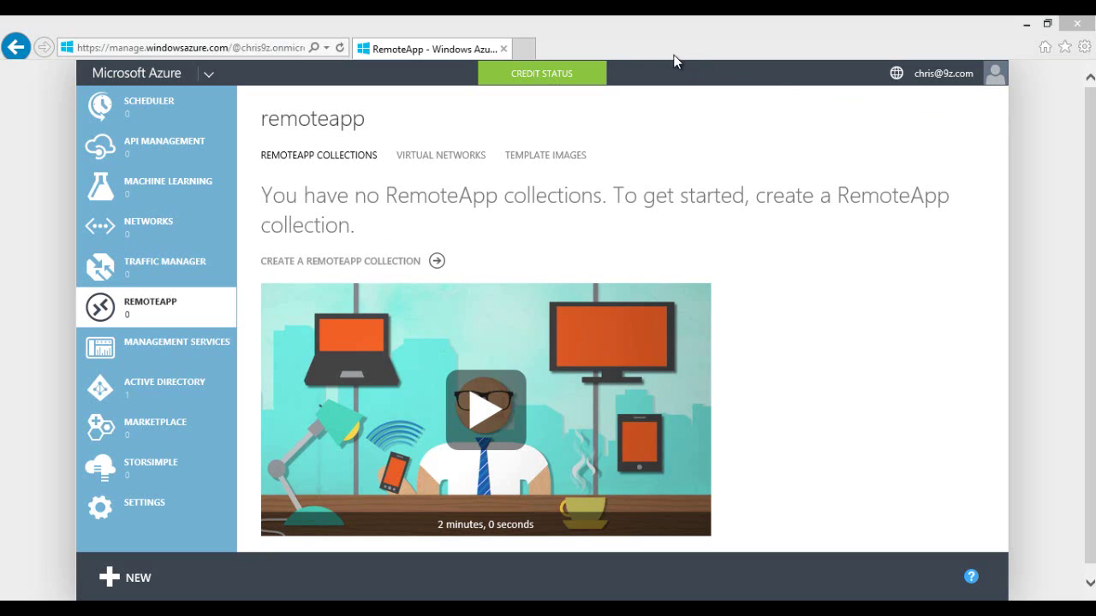
pyautogui.click(347, 227)
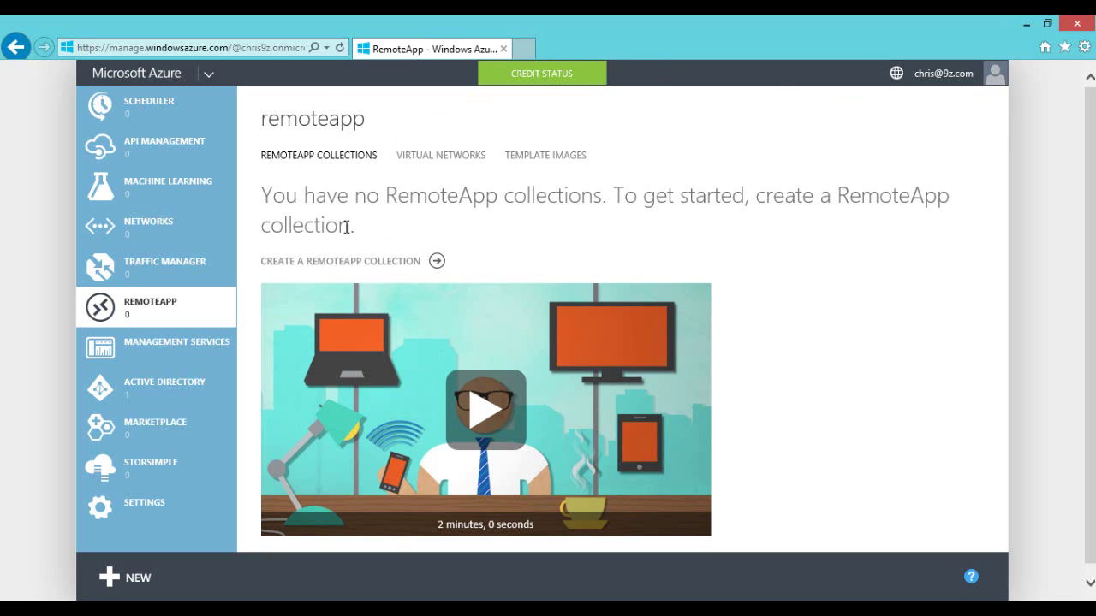
# Step: Start a new RemoteApp collection named RA9z1 in the South Central US region
pyautogui.click(387, 262)
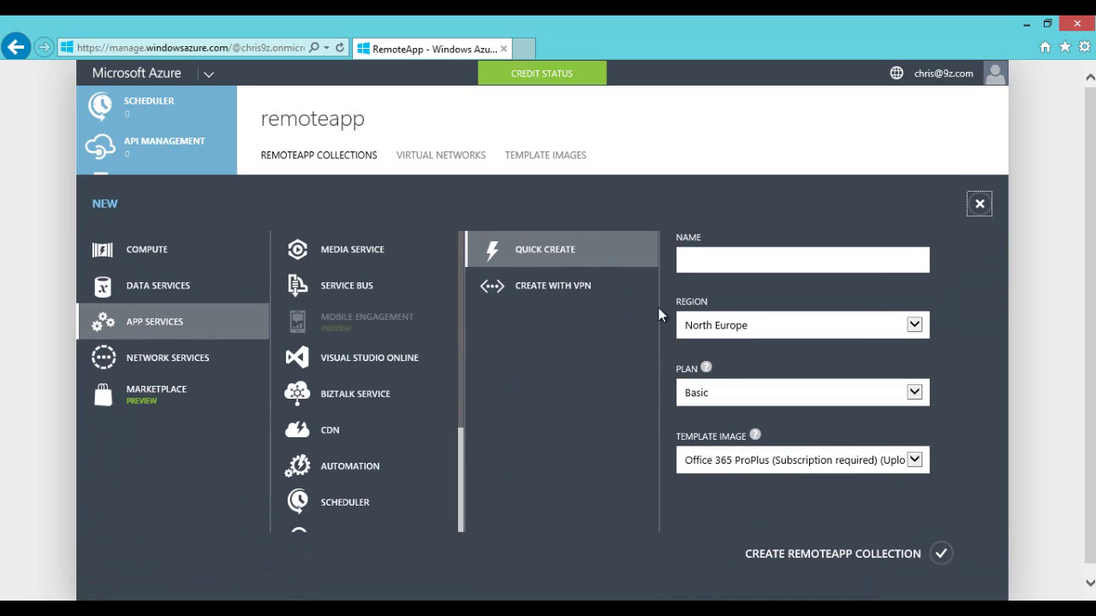
pyautogui.click(719, 259)
pyautogui.click(863, 464)
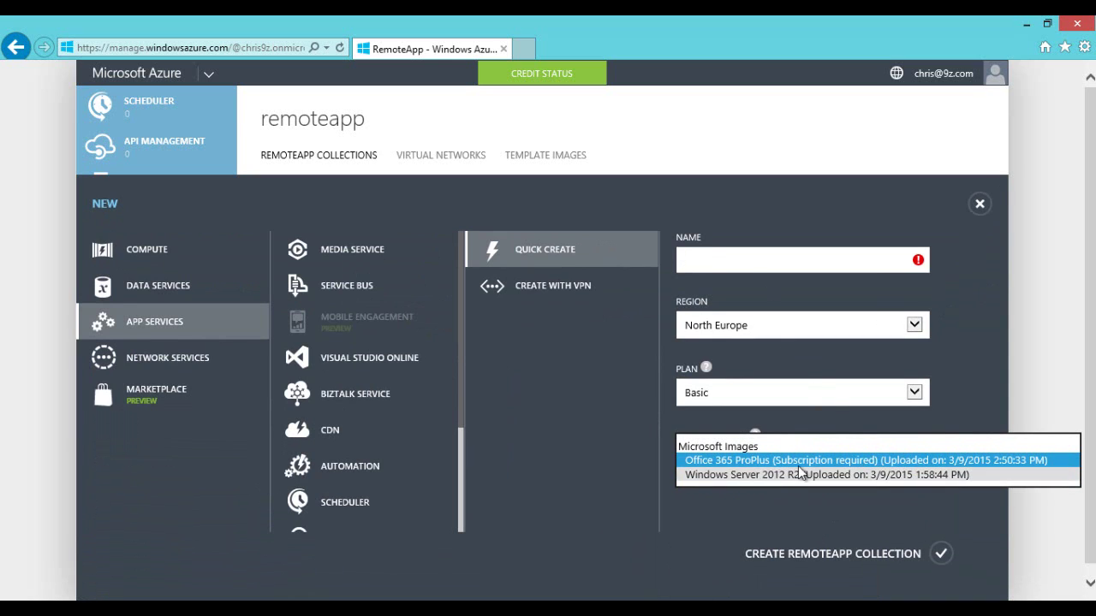
pyautogui.click(745, 264)
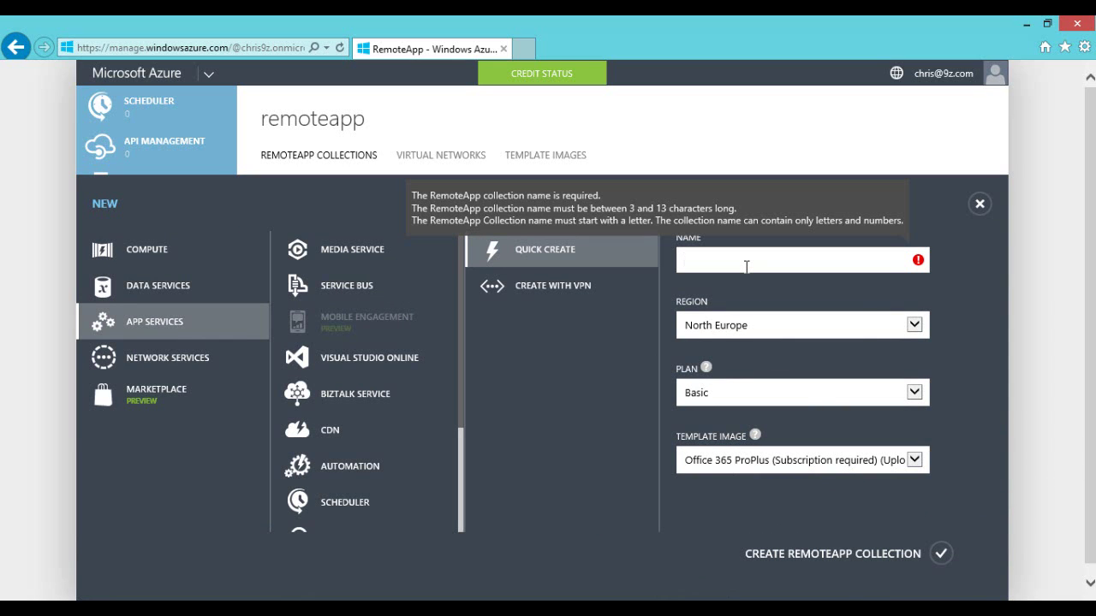
pyautogui.write('RA9z1')
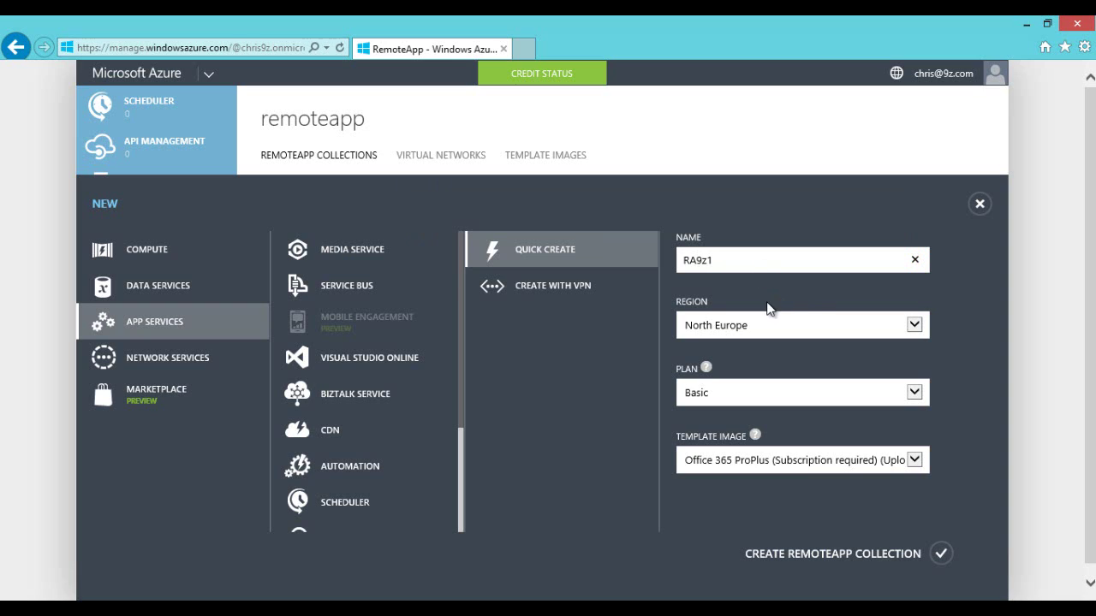
pyautogui.click(759, 327)
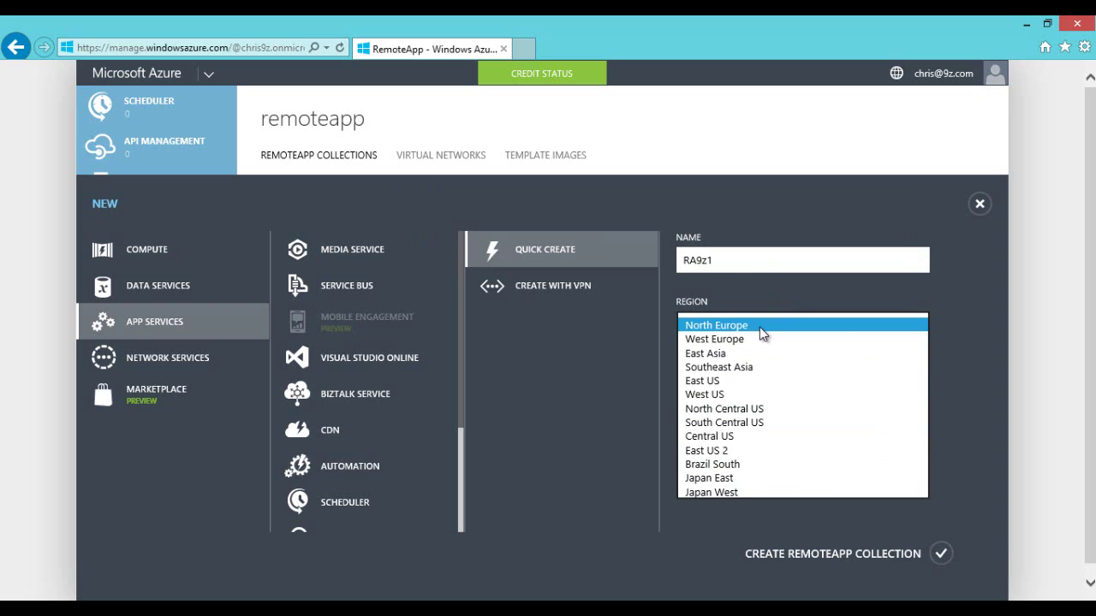
pyautogui.click(760, 327)
pyautogui.click(812, 462)
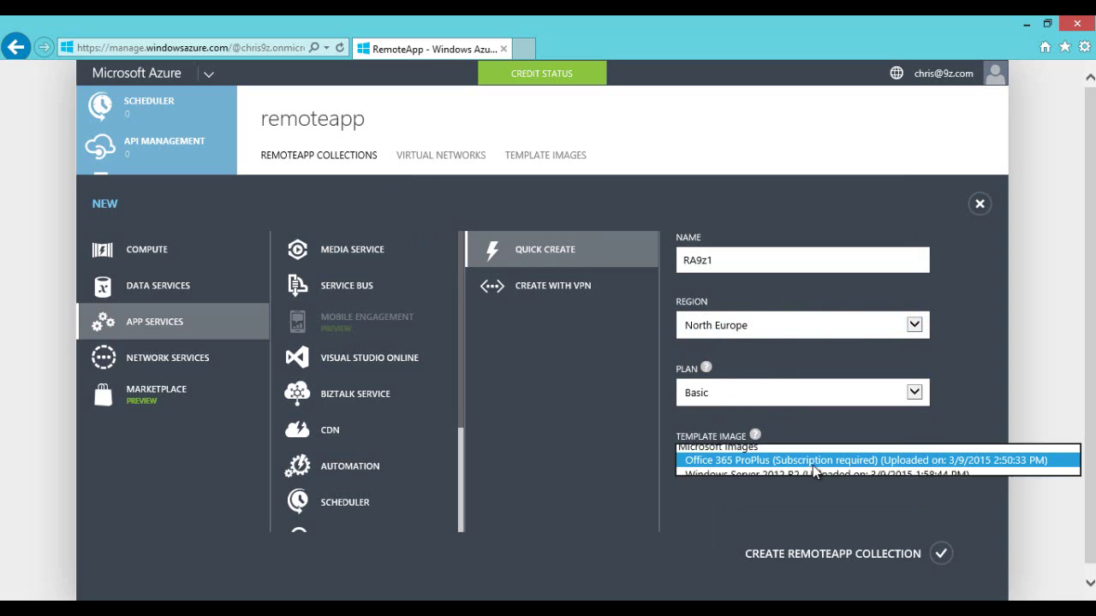
pyautogui.click(774, 328)
pyautogui.click(774, 328)
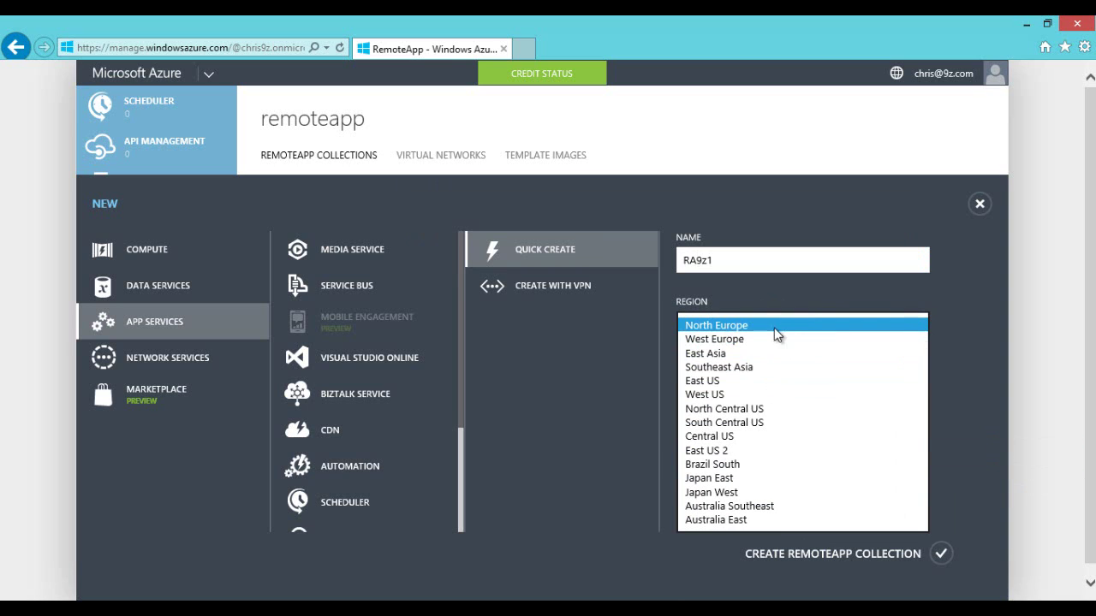
pyautogui.click(743, 420)
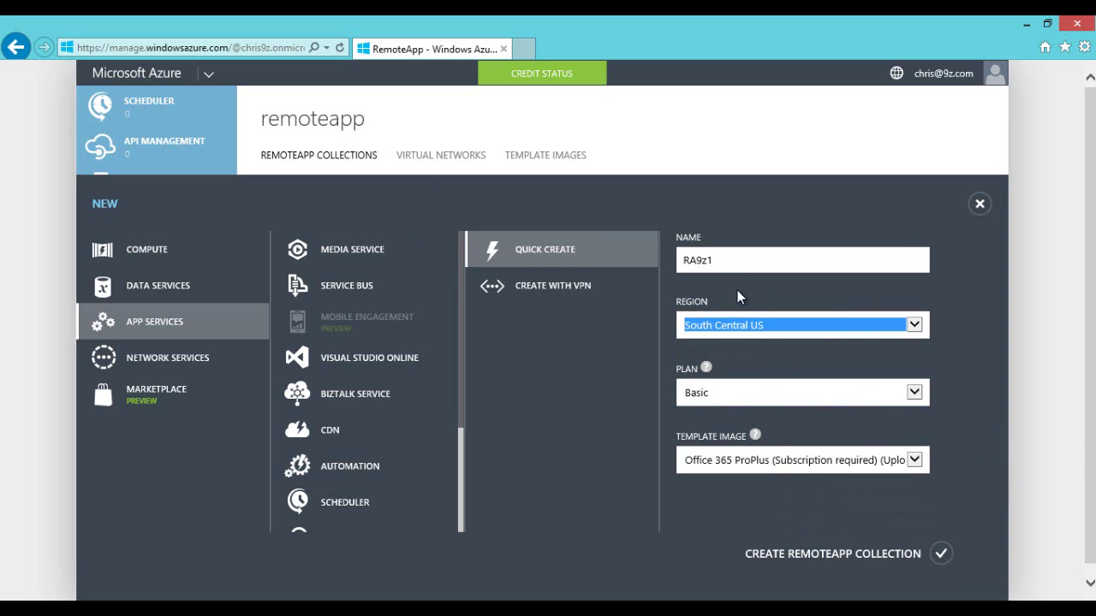
pyautogui.click(737, 262)
# Step: Choose the ra19z template image and the Standard plan, then create the collection
pyautogui.click(838, 467)
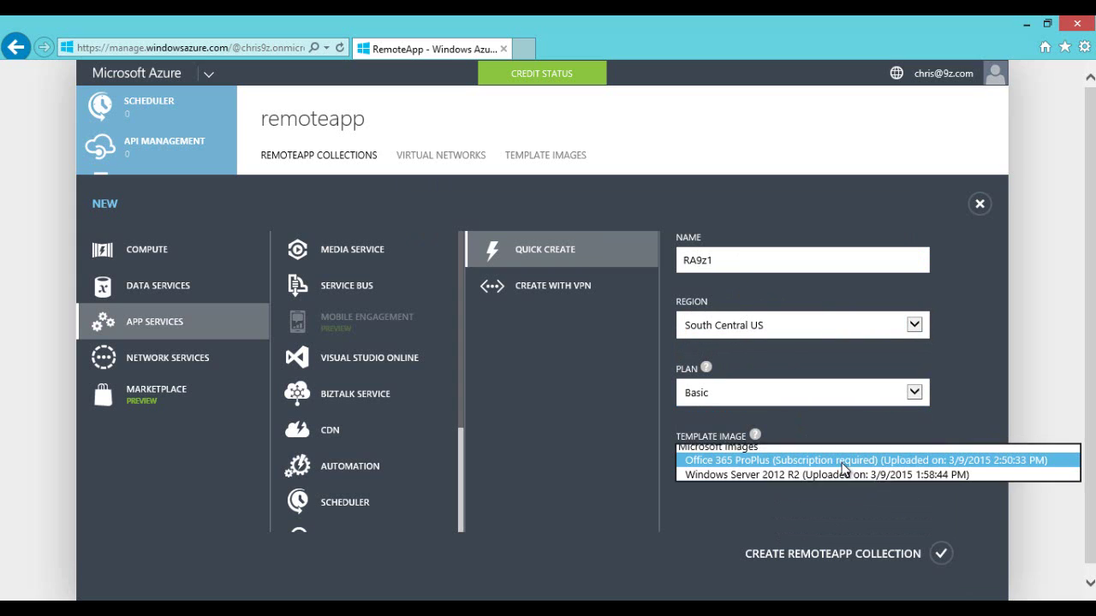
pyautogui.click(805, 504)
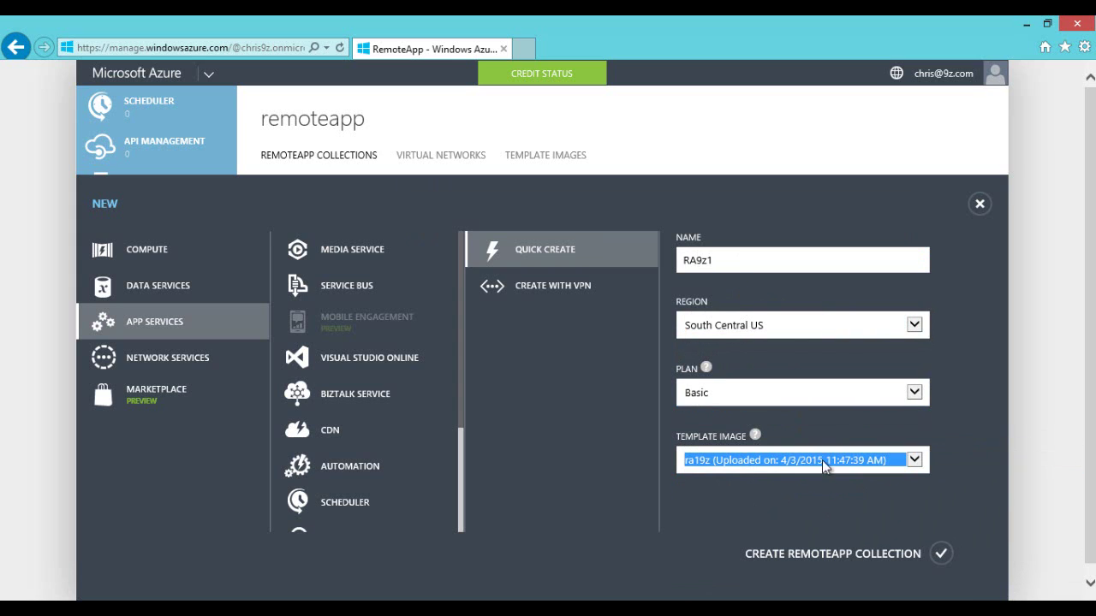
pyautogui.click(851, 397)
pyautogui.click(765, 407)
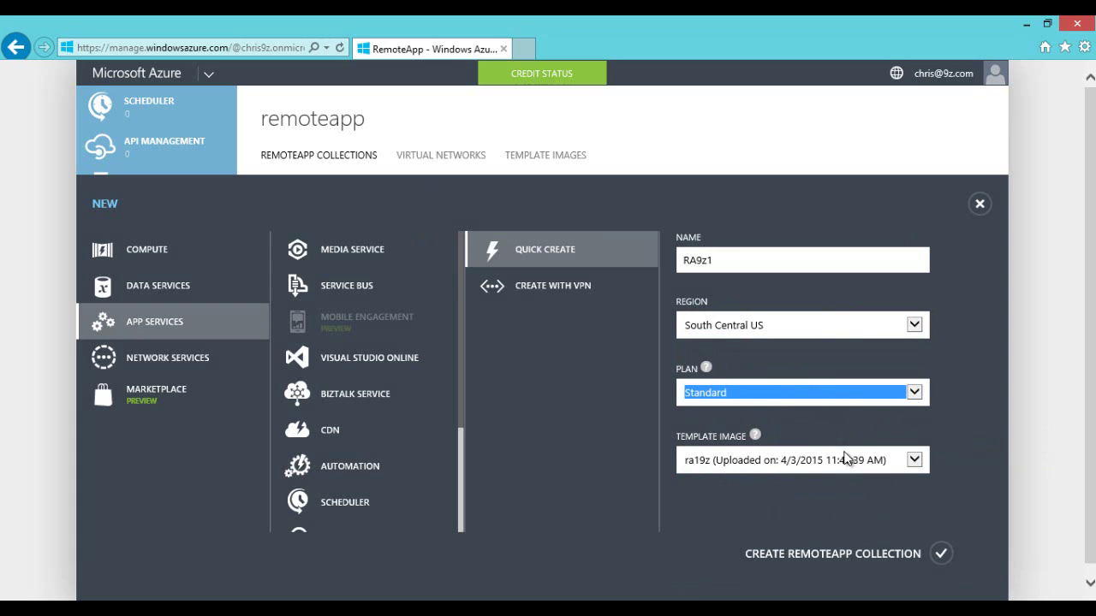
pyautogui.click(738, 257)
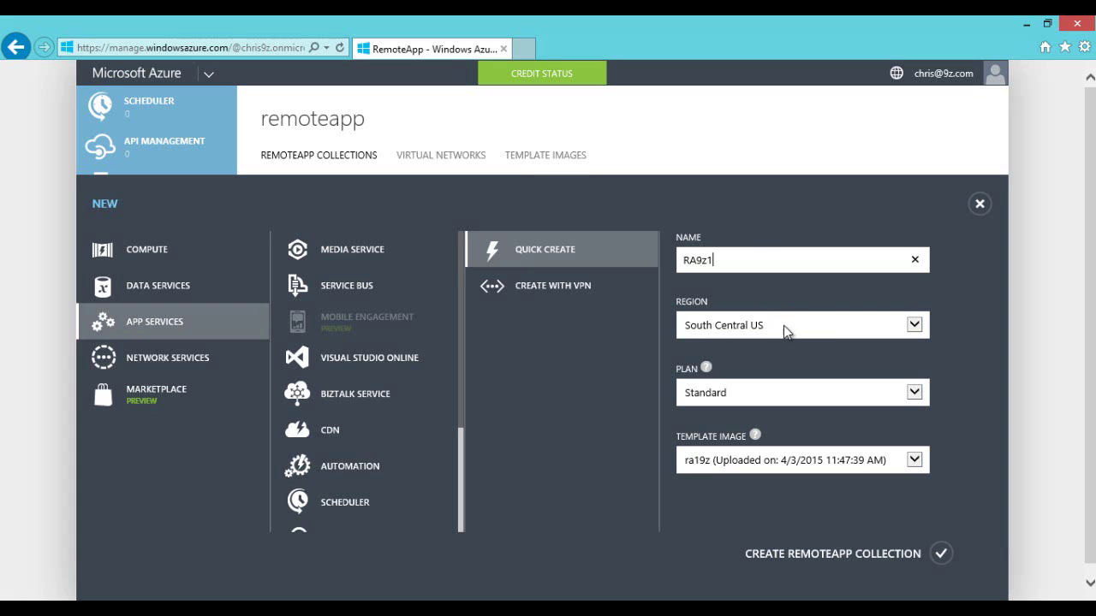
pyautogui.click(942, 555)
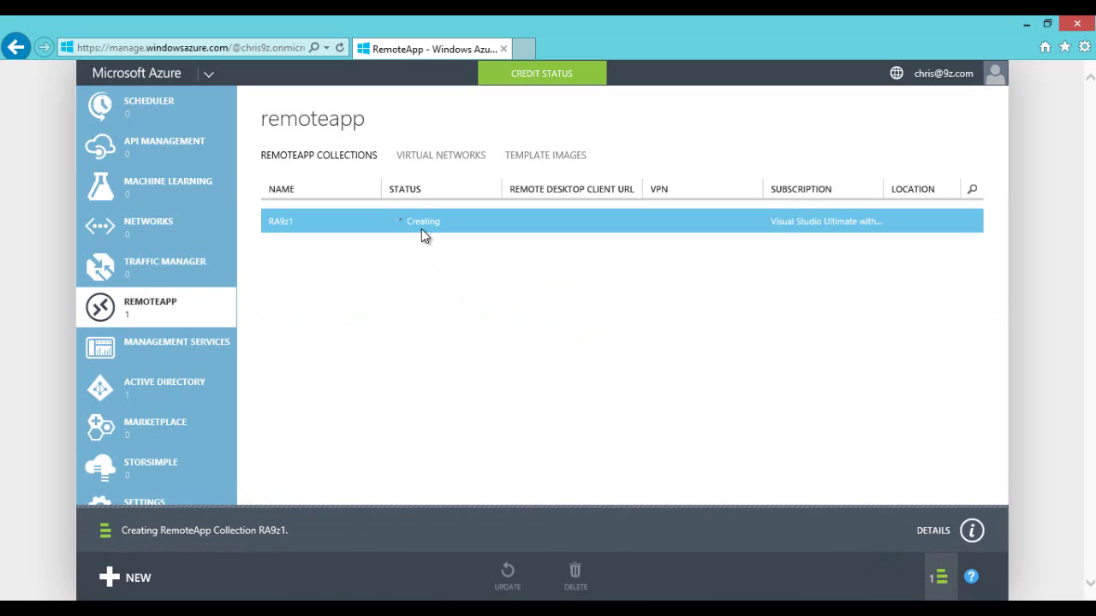
# Step: Follow the creation progress details until ra9z1 changes from Creating to Active
pyautogui.click(972, 532)
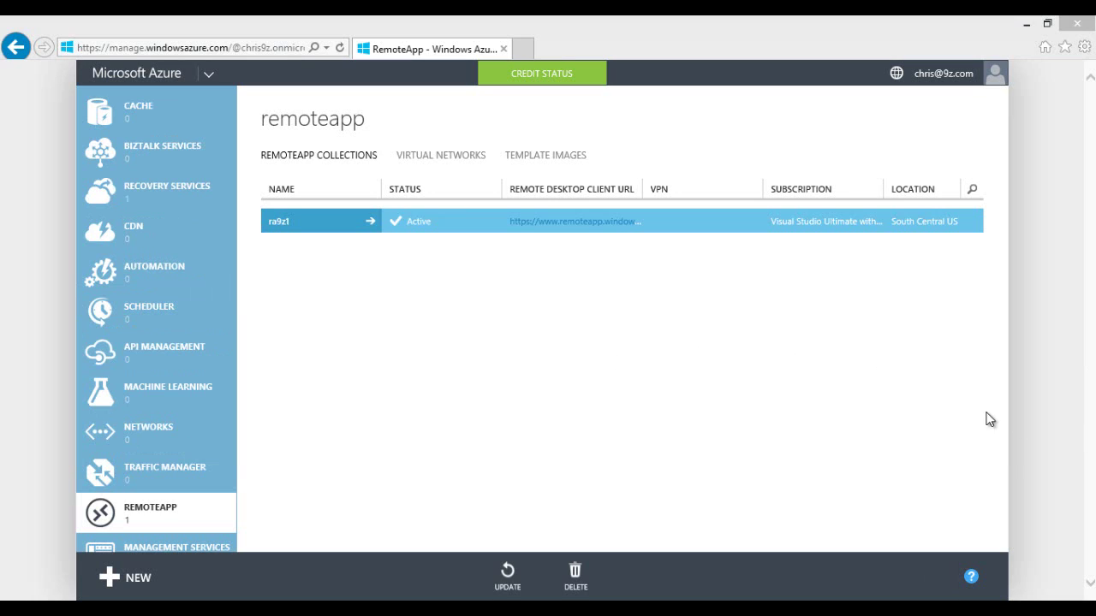
pyautogui.click(524, 378)
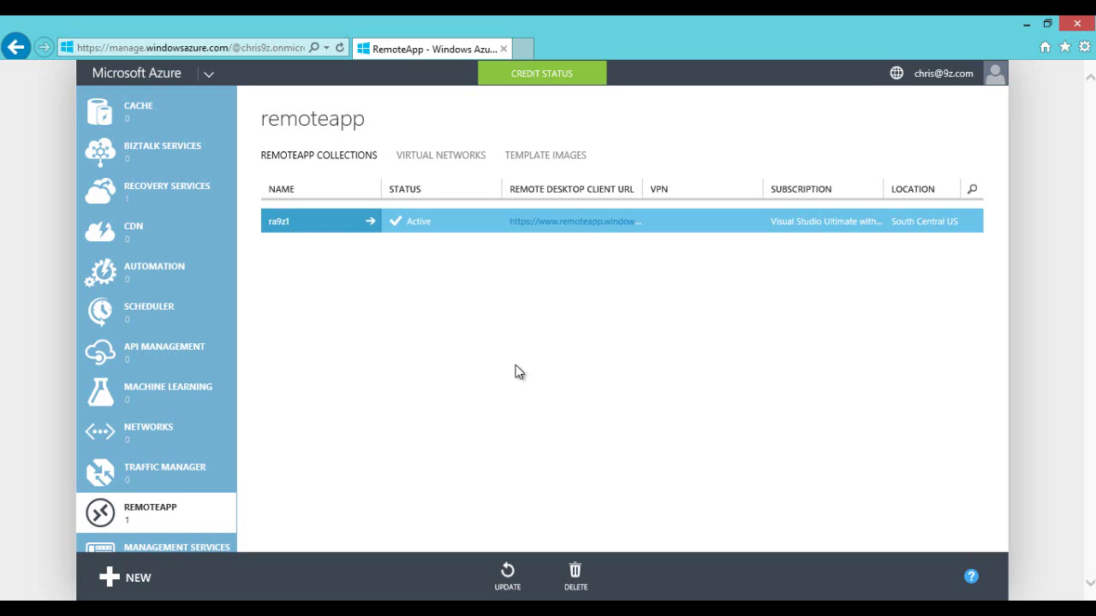
# Step: Refresh the collections, open ra9z1's Publishing tab and bring up the Publish menu
pyautogui.click(172, 507)
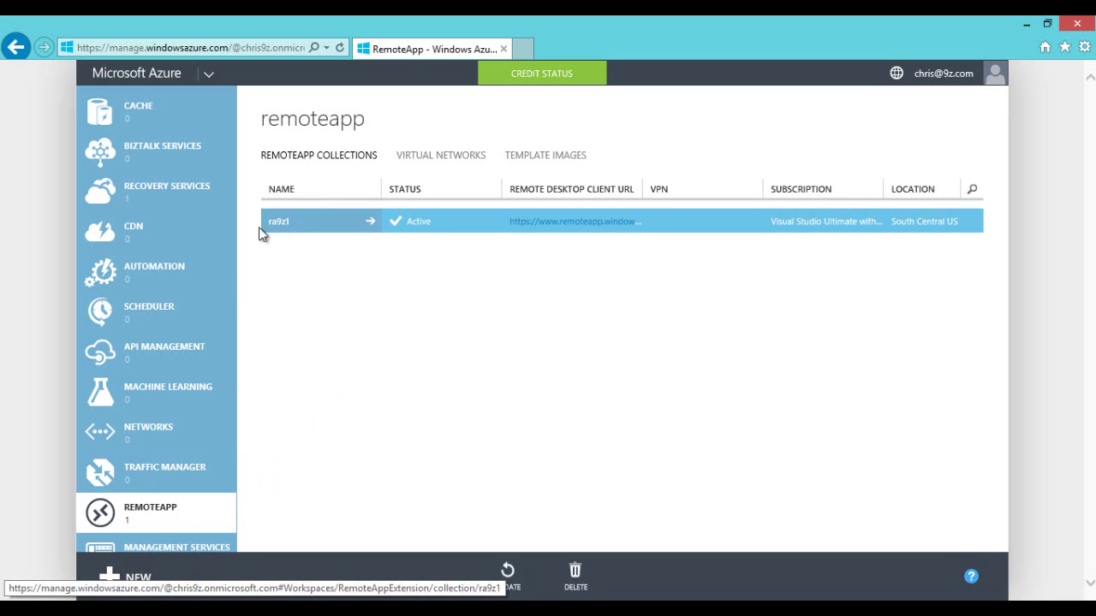
pyautogui.click(325, 226)
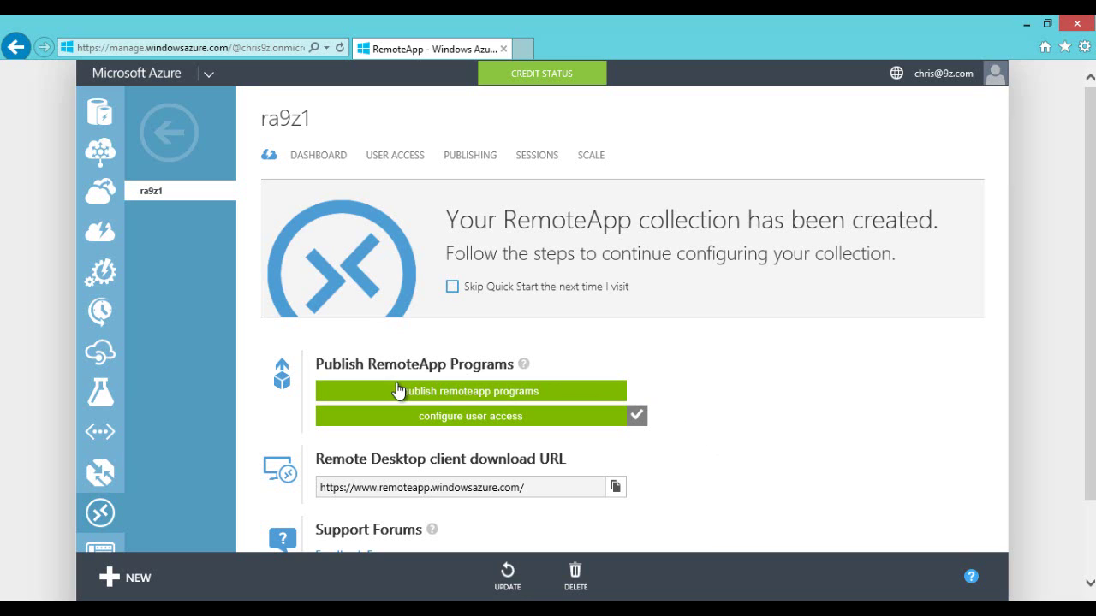
pyautogui.scroll(-2, 403, 390)
pyautogui.scroll(2, 394, 342)
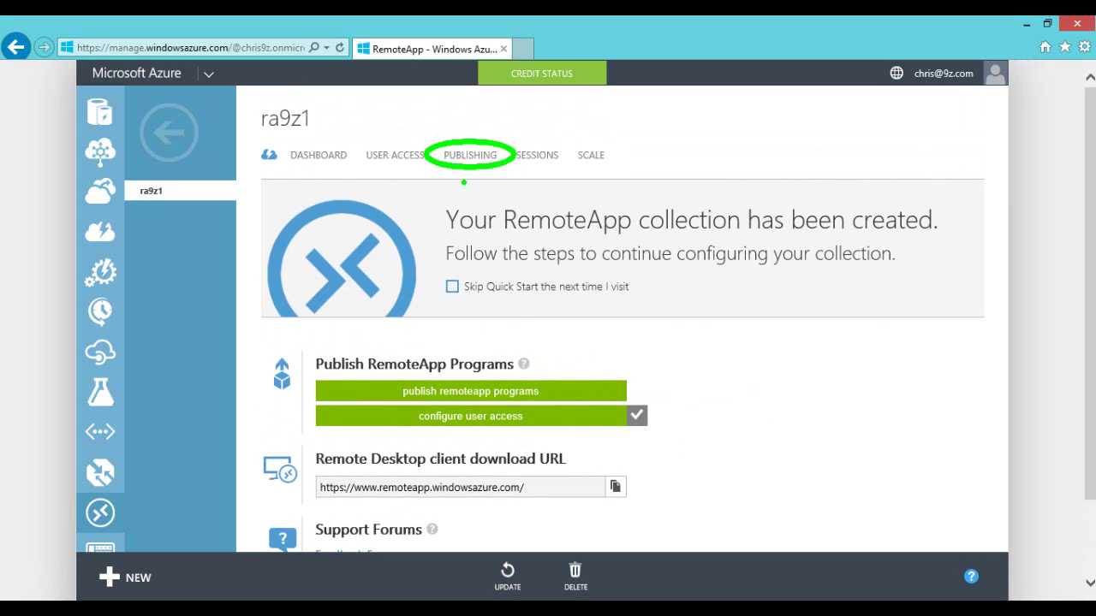
pyautogui.click(470, 156)
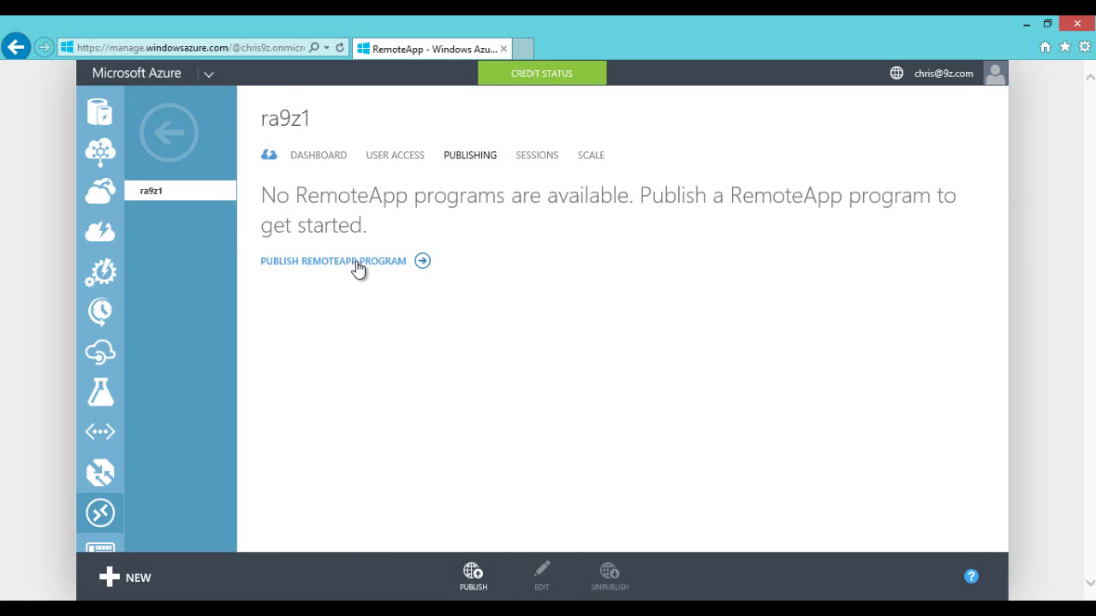
pyautogui.click(475, 576)
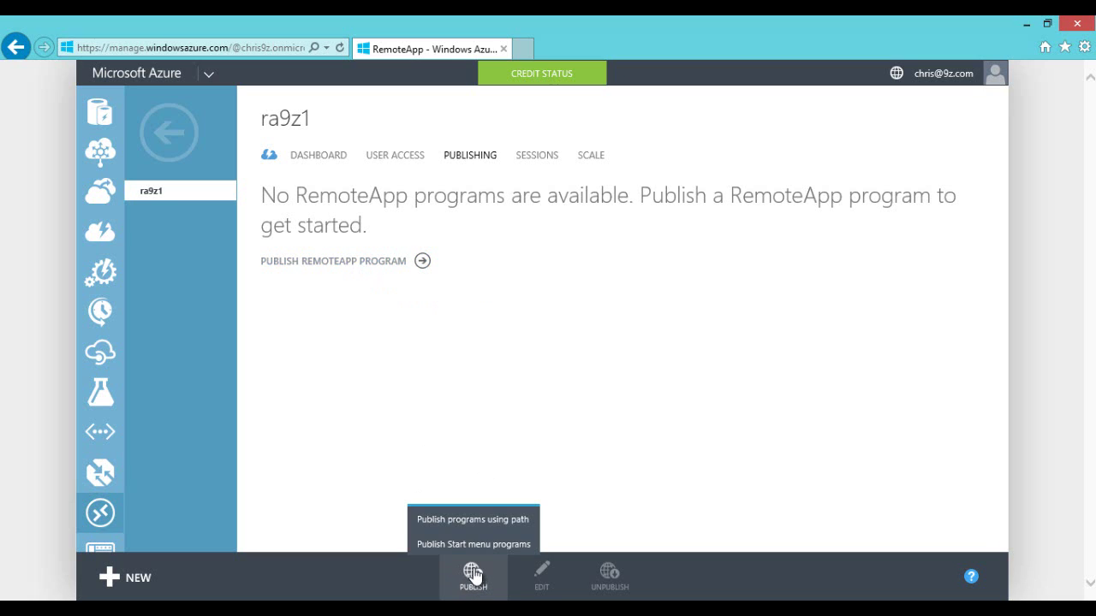
# Step: Add a publish-by-path entry MSTSC at c:\windows\system32\mstsc.exe
pyautogui.click(482, 521)
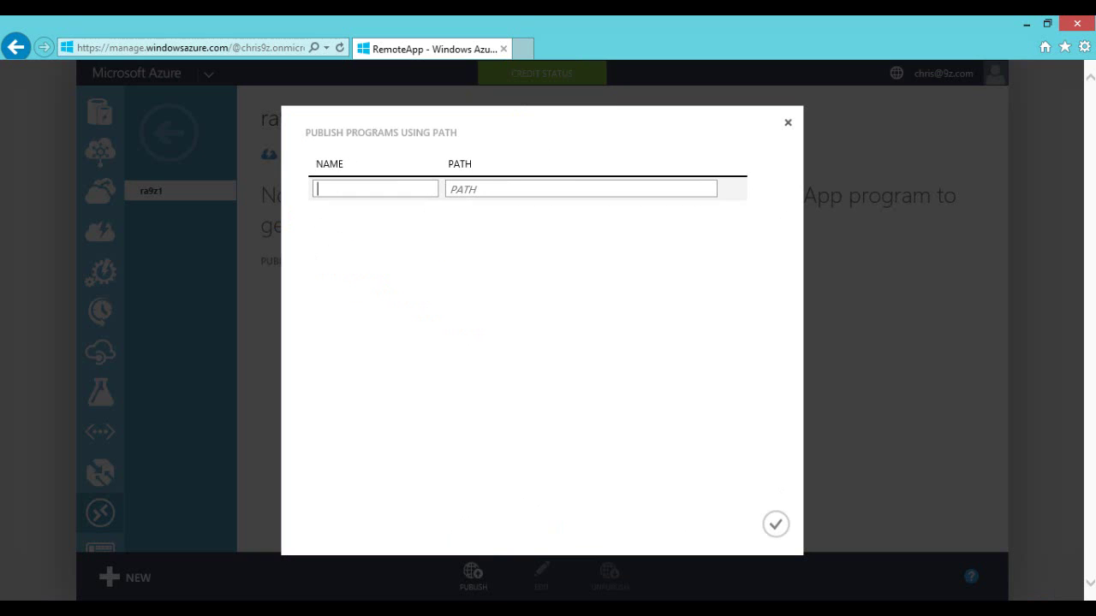
pyautogui.hotkey('alt', 'Tab')
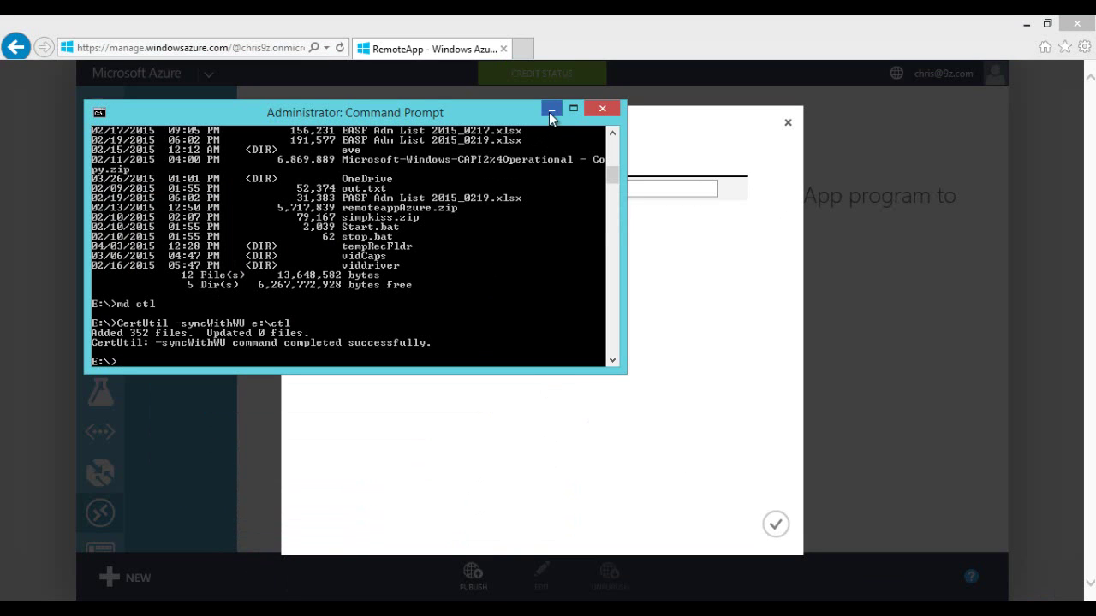
pyautogui.click(550, 110)
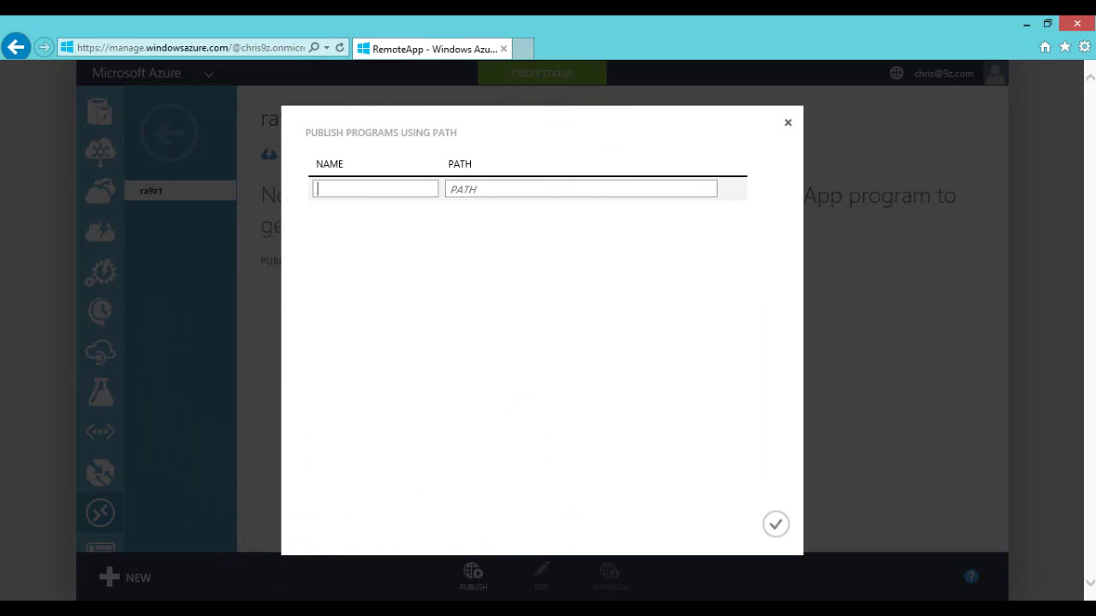
pyautogui.hotkey('alt', 'Tab')
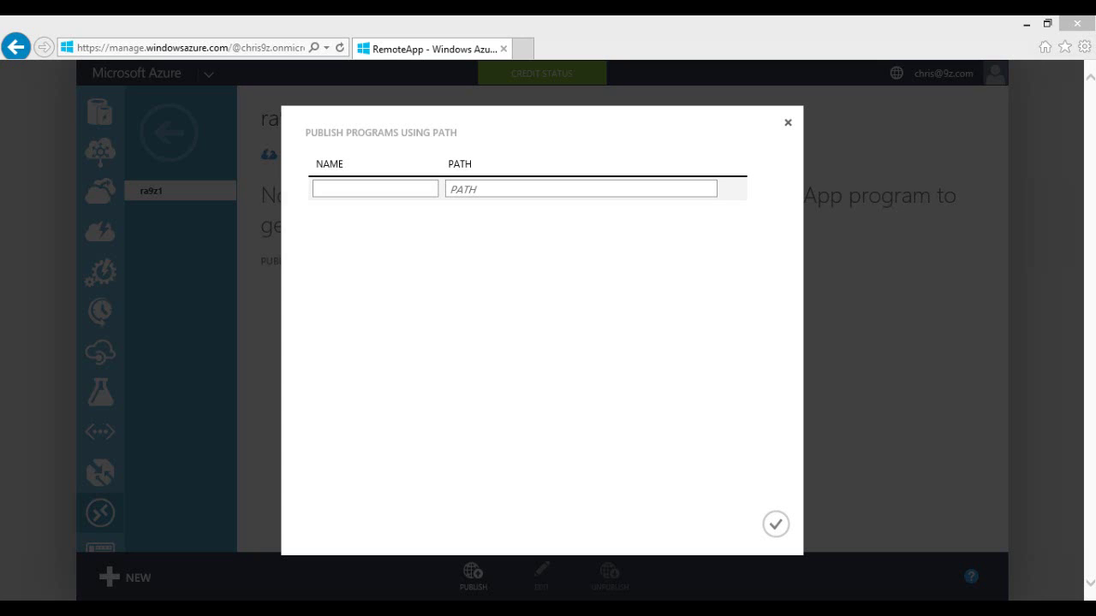
pyautogui.click(368, 189)
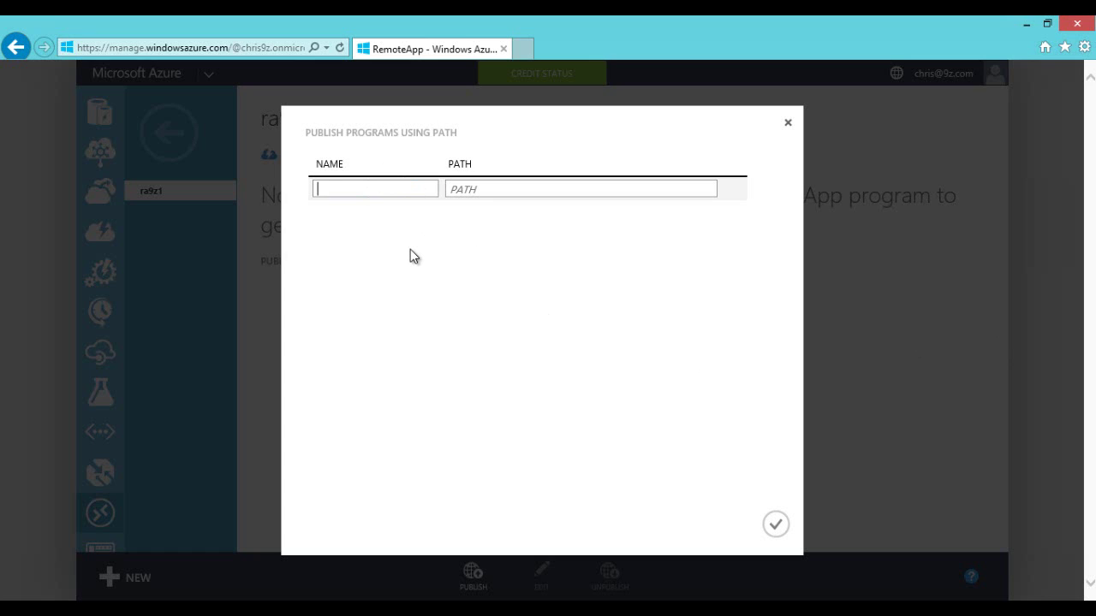
pyautogui.write('MSTSC')
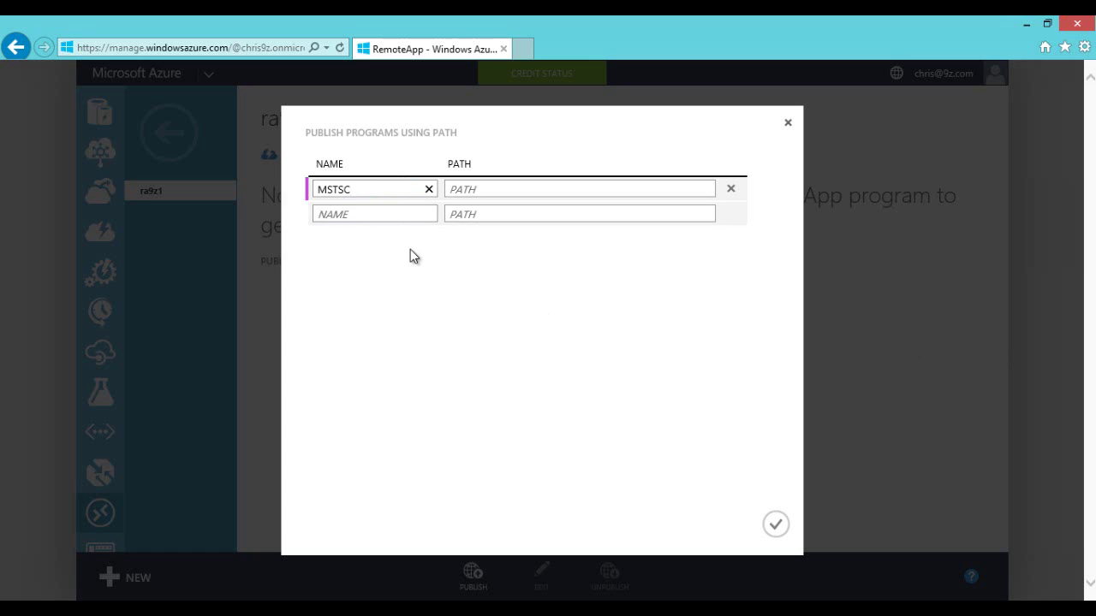
pyautogui.press('Tab')
pyautogui.write('c:\\windows\\system32')
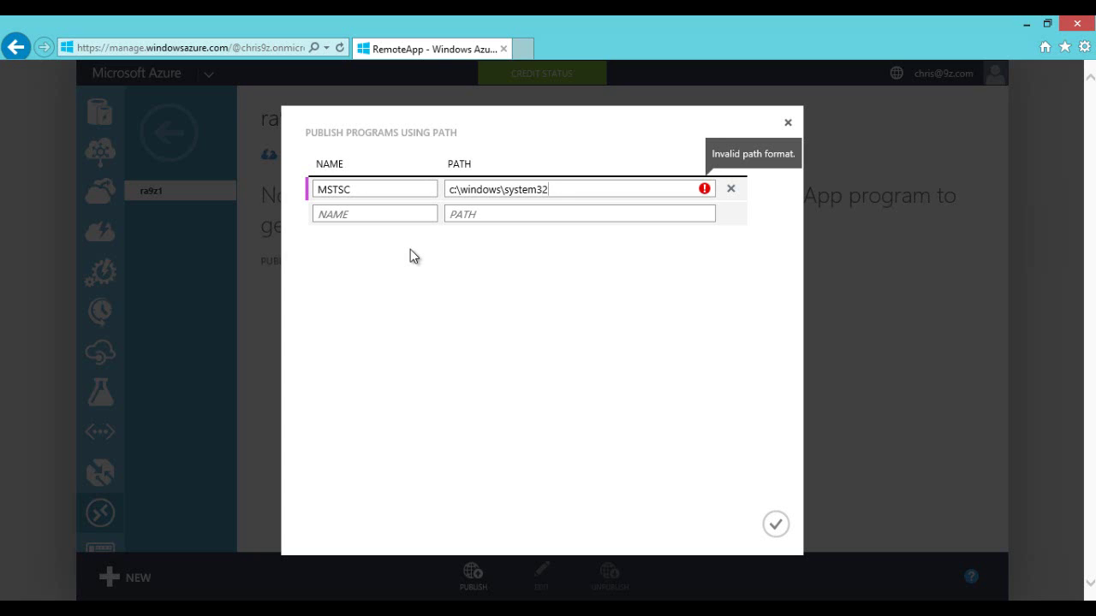
pyautogui.write('\\mstsc.')
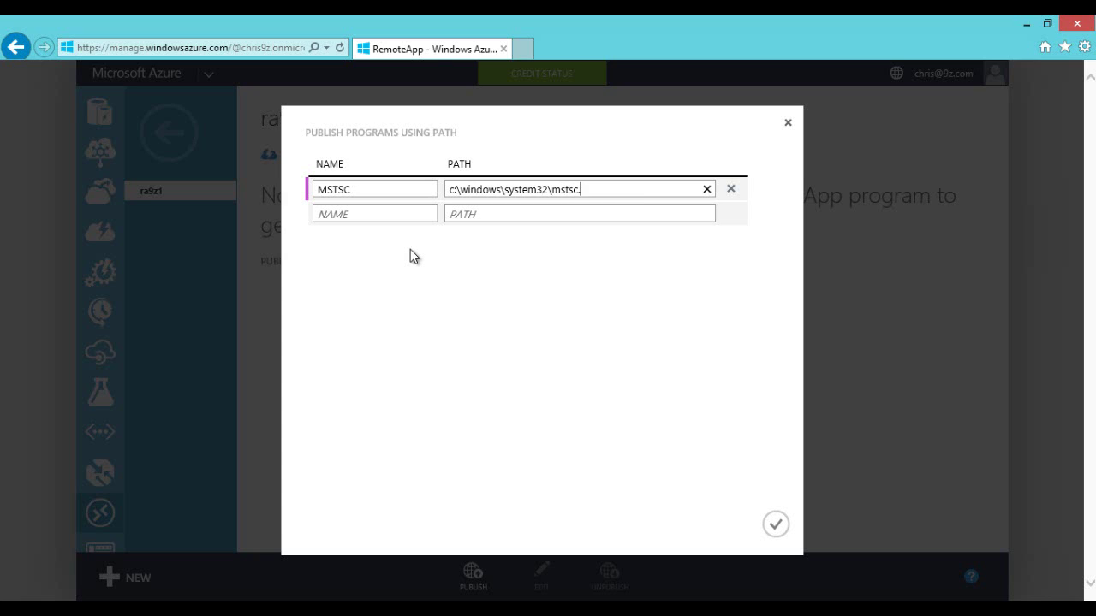
pyautogui.write('exe')
# Step: Add a second entry CMD at c:\windows\system32\cmd.exe
pyautogui.click(384, 222)
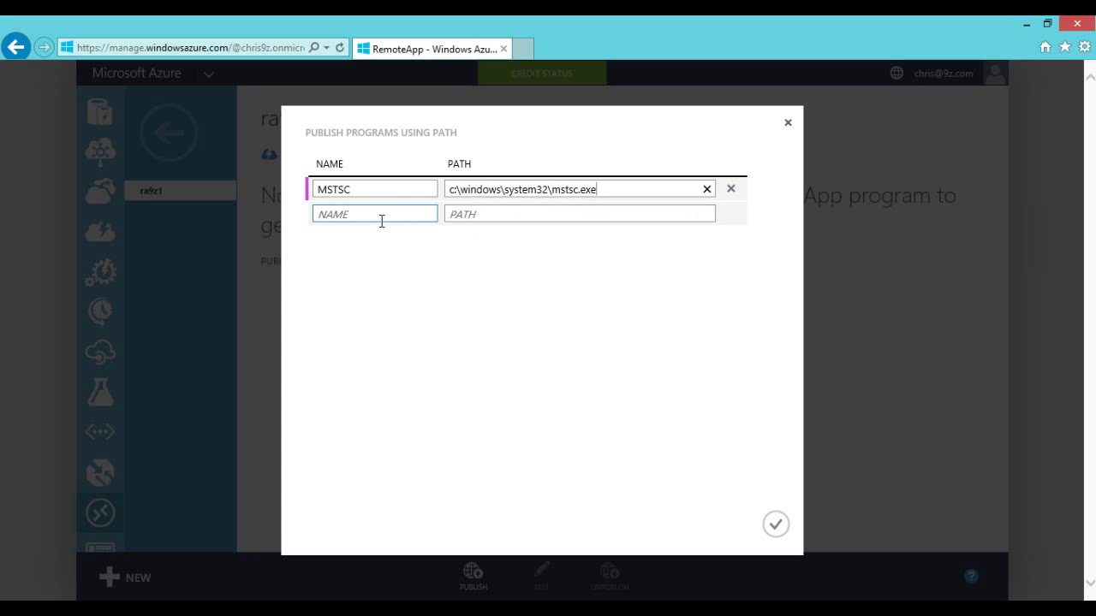
pyautogui.click(382, 220)
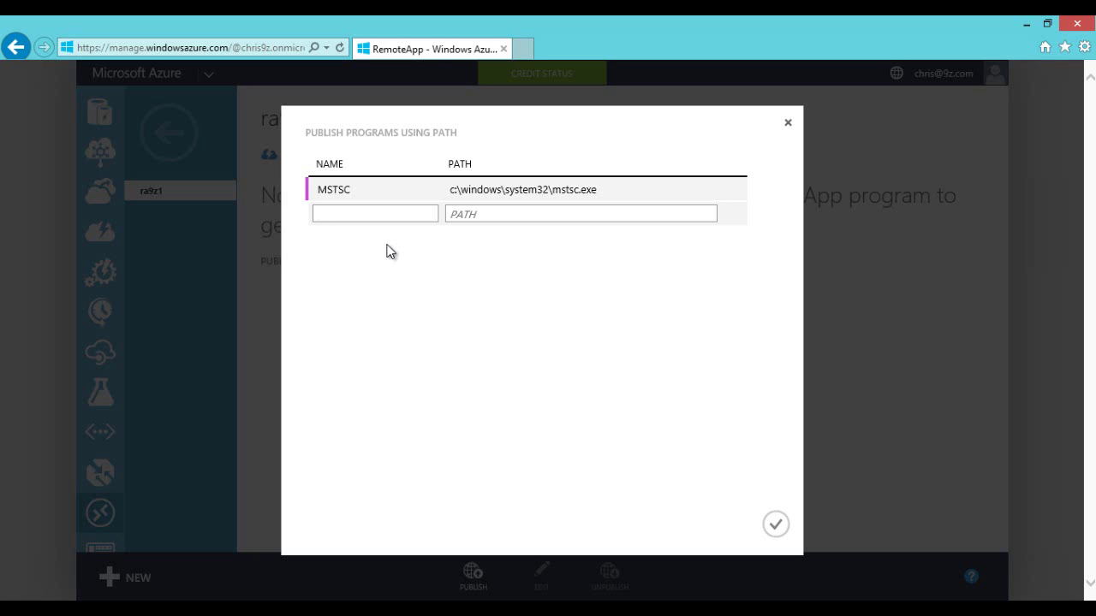
pyautogui.write('CMD')
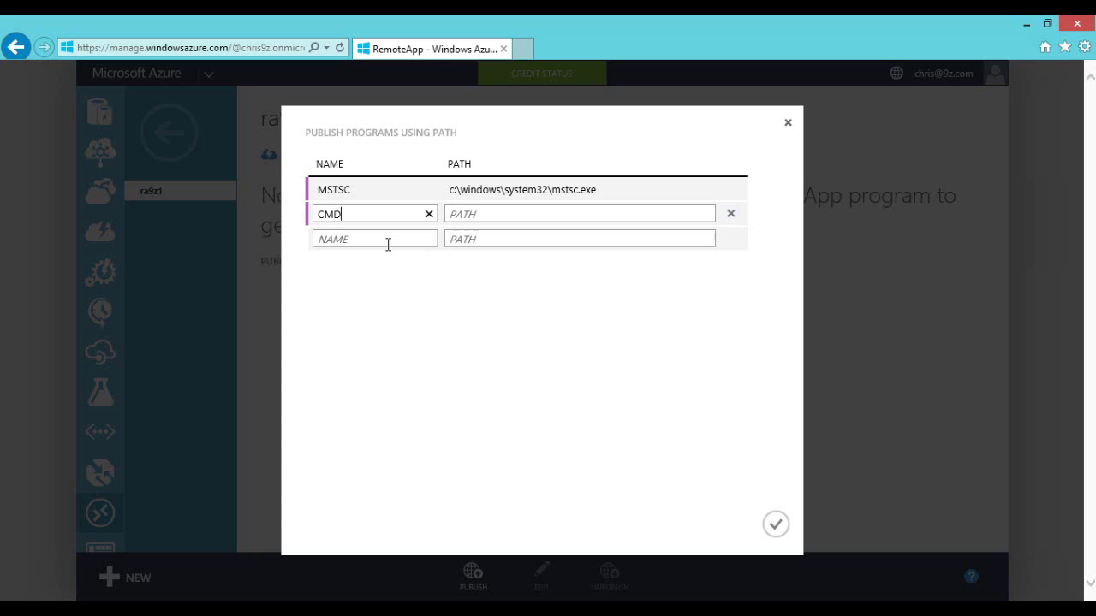
pyautogui.press('Tab')
pyautogui.write('c')
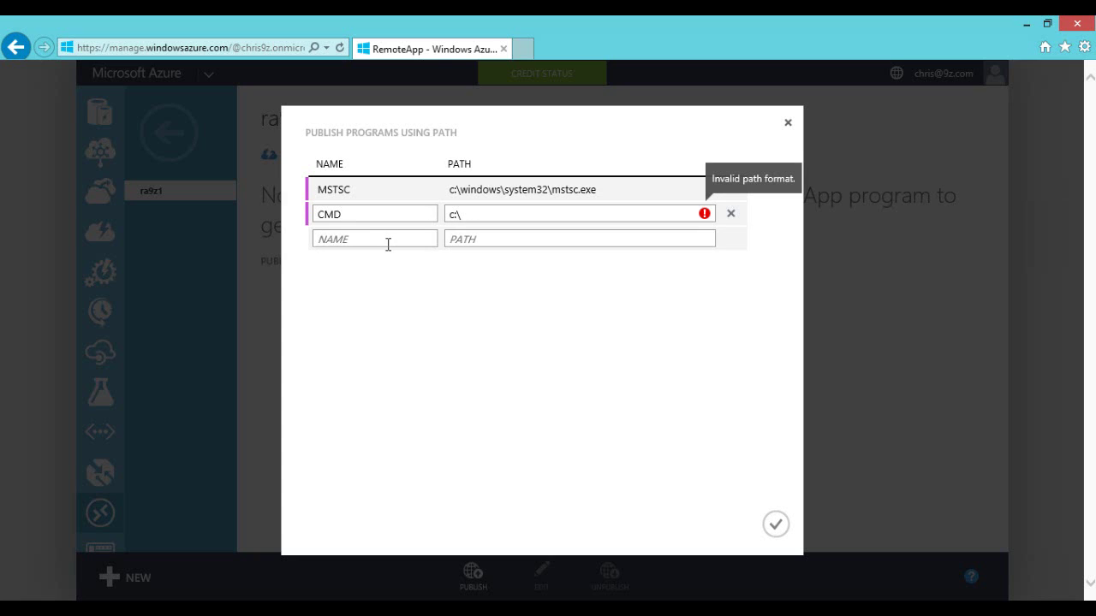
pyautogui.write(':\\windows')
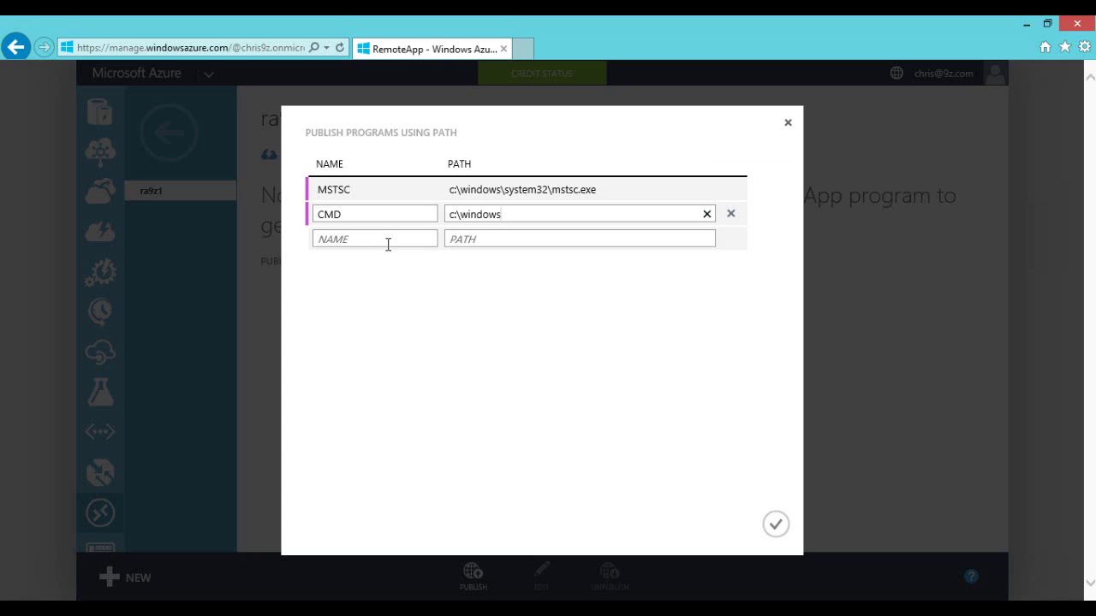
pyautogui.write('\\system32\\cmd.exe')
# Step: Submit MSTSC and CMD for publishing, then try the Start-menu program picker and close it while loading
pyautogui.click(775, 526)
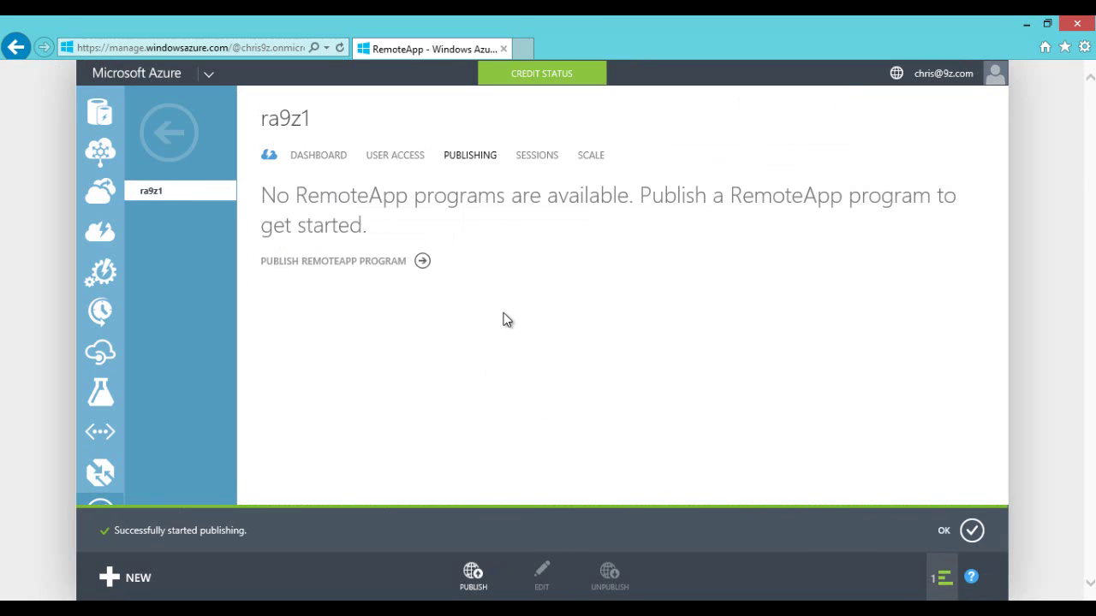
pyautogui.click(473, 582)
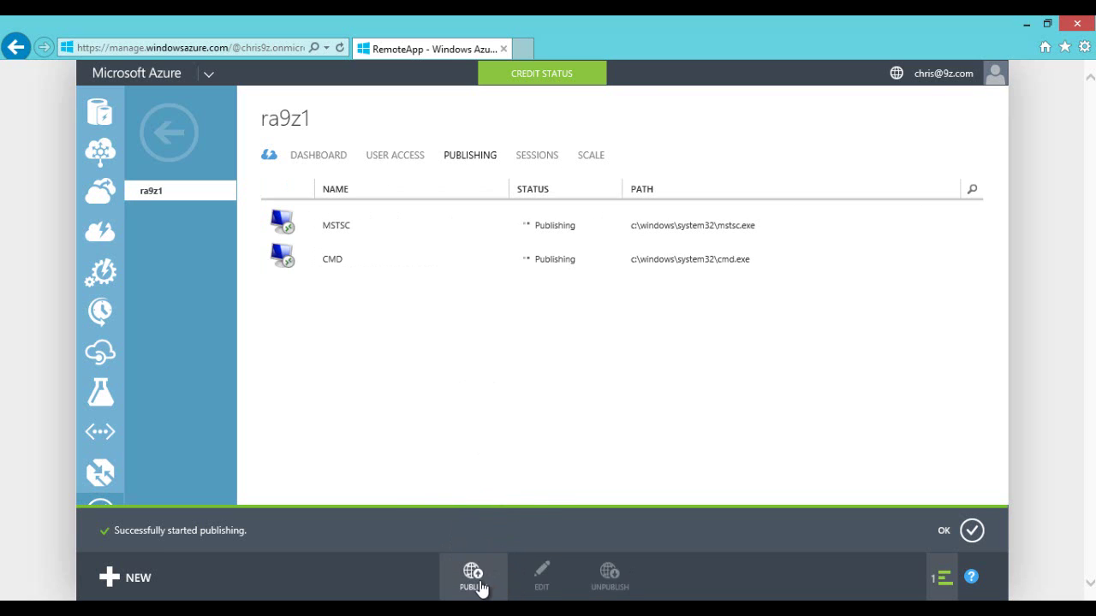
pyautogui.click(478, 582)
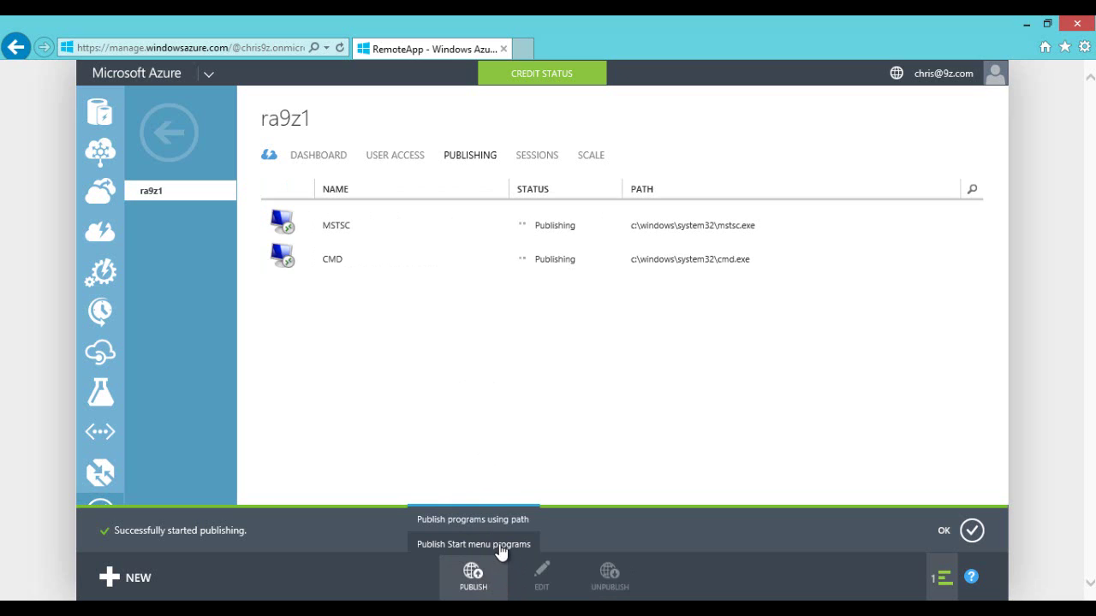
pyautogui.click(502, 546)
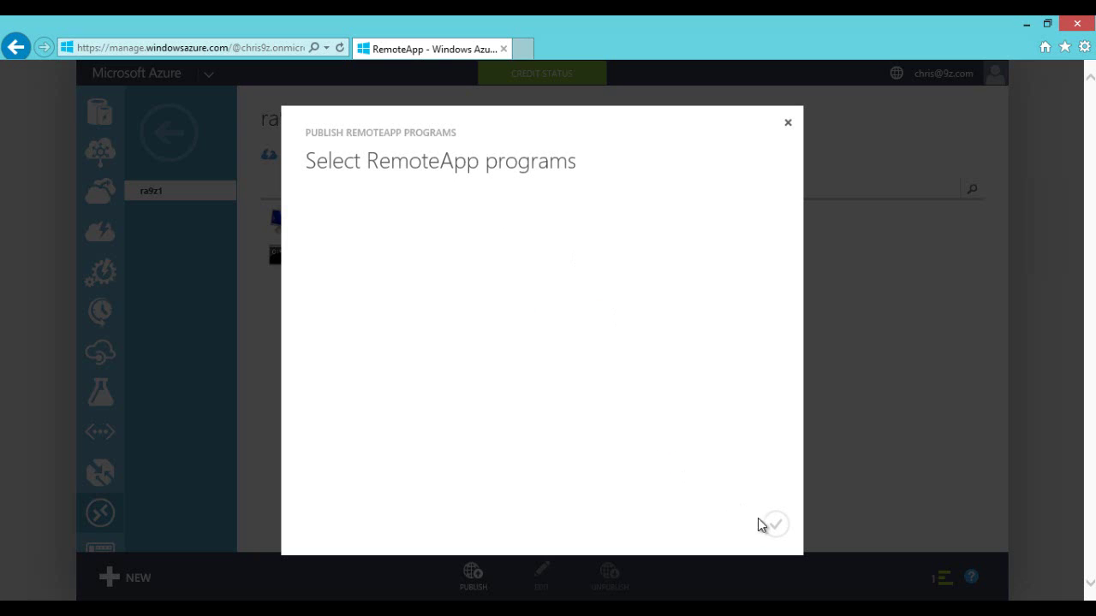
pyautogui.moveTo(367, 152); pyautogui.dragTo(435, 179)
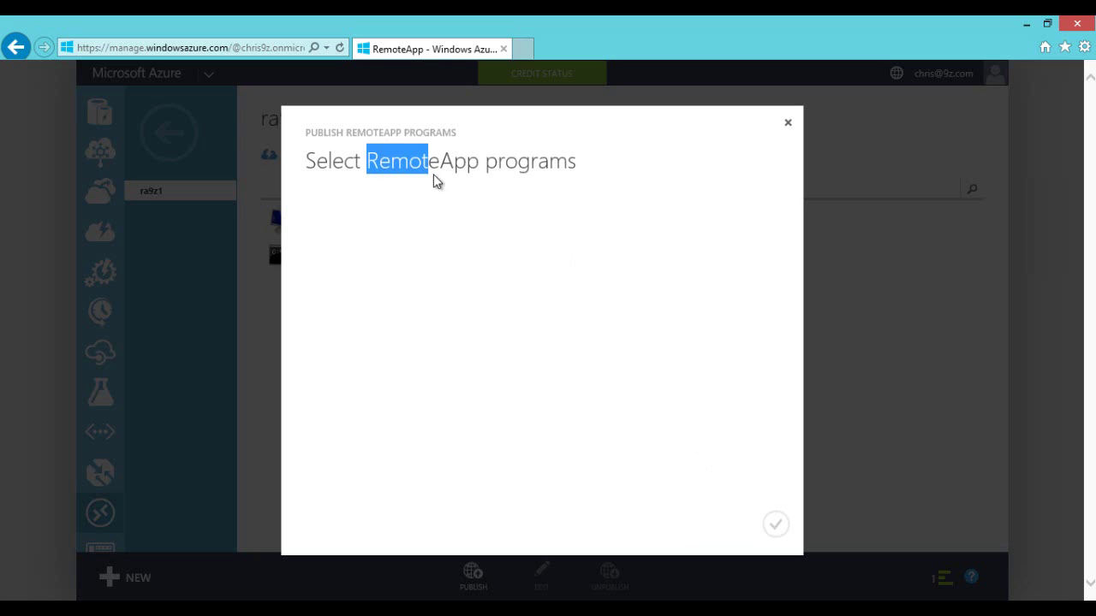
pyautogui.click(628, 186)
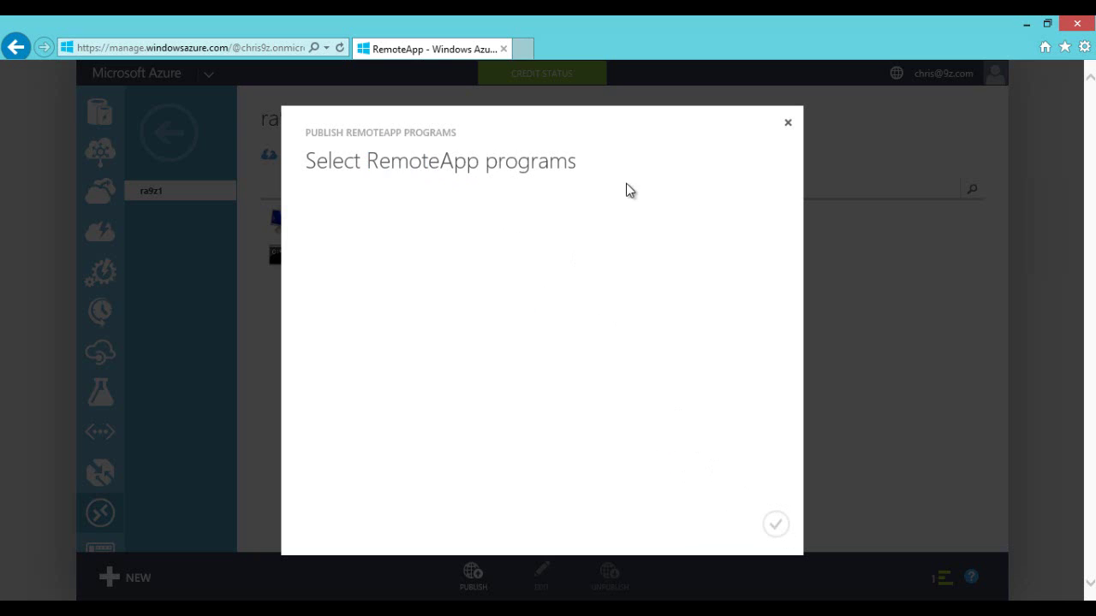
pyautogui.click(789, 127)
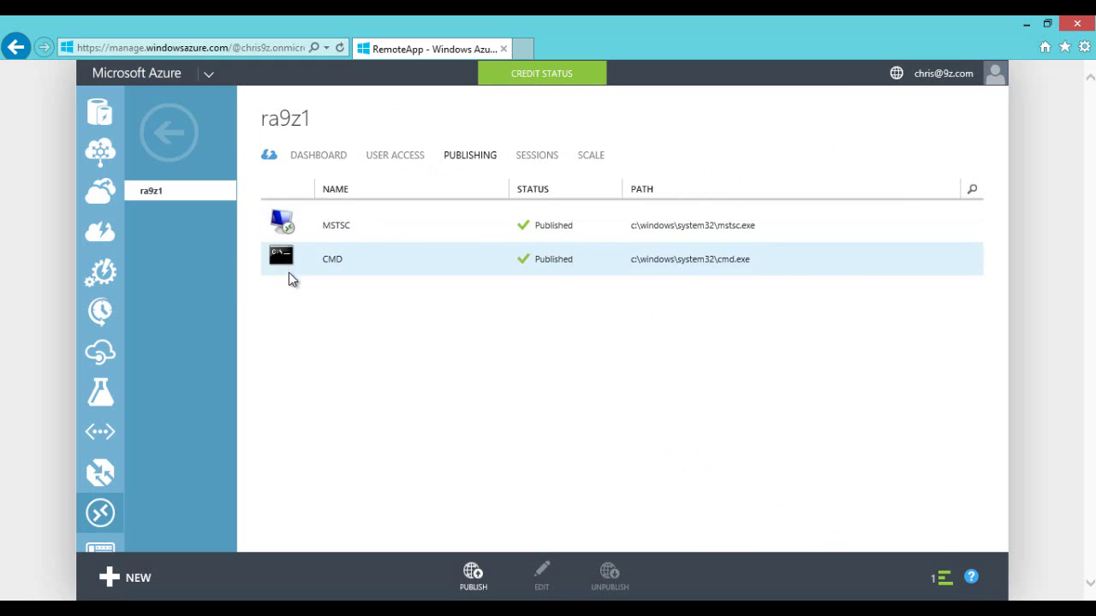
pyautogui.click(471, 578)
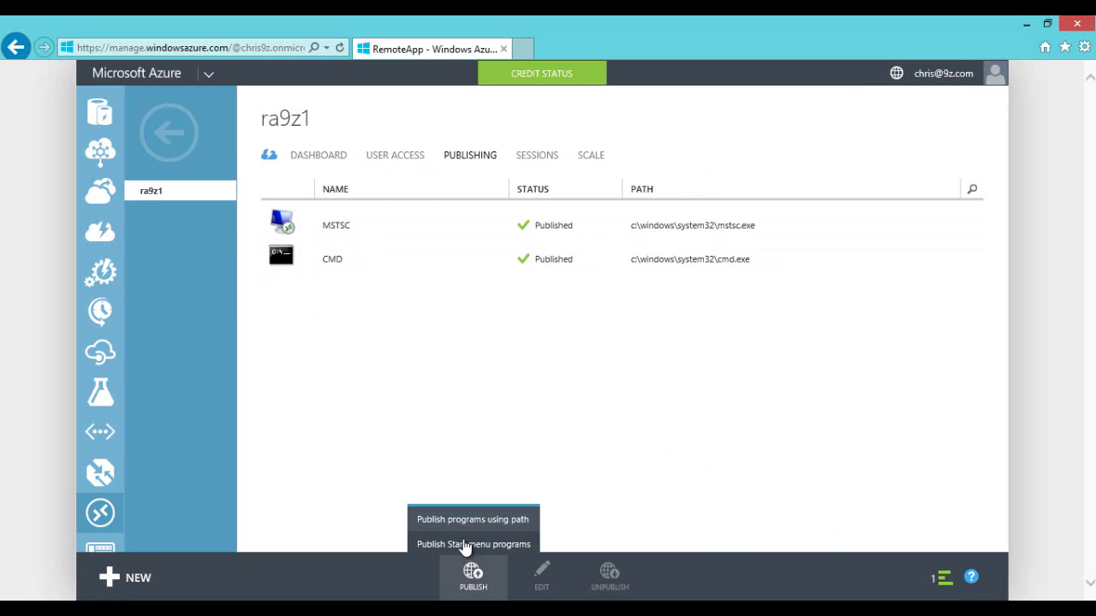
# Step: Open the Start-menu program picker and tick Word 2013, Lync 2013 and Outlook 2013
pyautogui.click(465, 546)
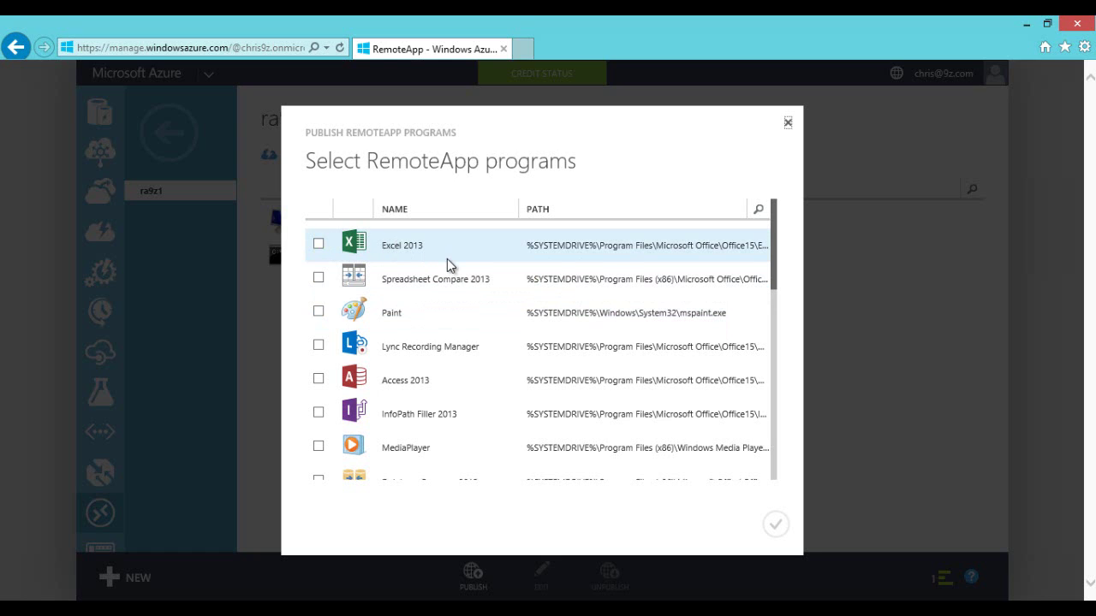
pyautogui.scroll(-5, 524, 289)
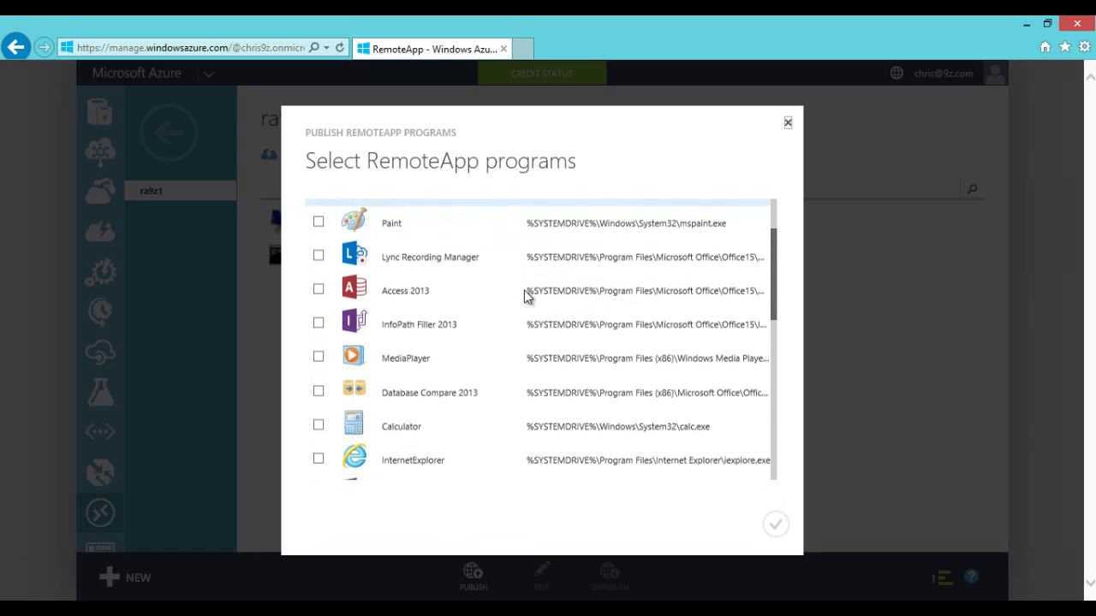
pyautogui.scroll(-3, 525, 295)
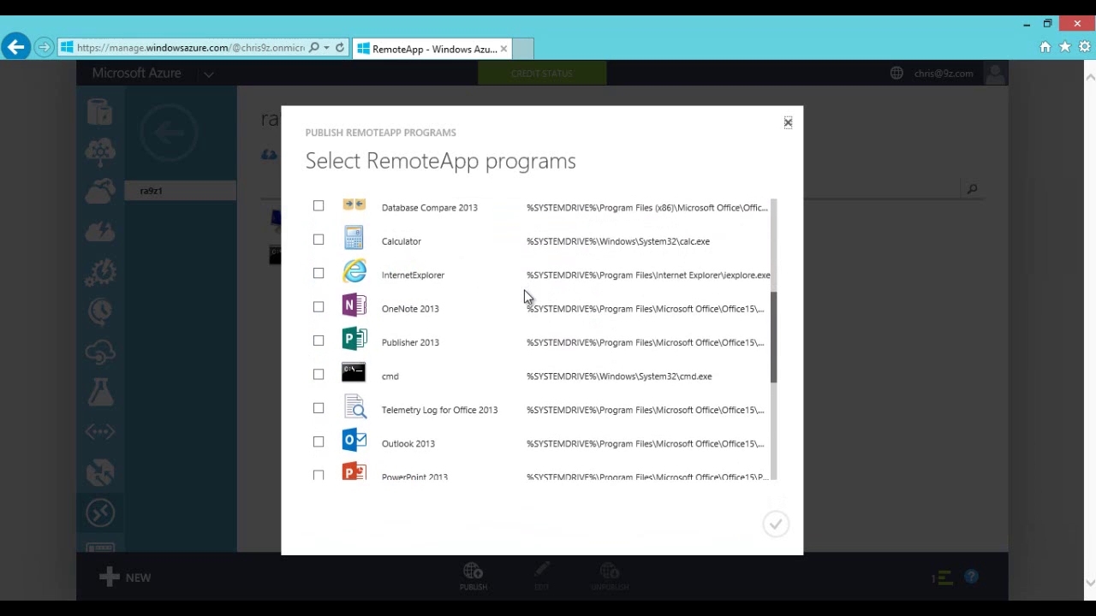
pyautogui.scroll(-3, 522, 314)
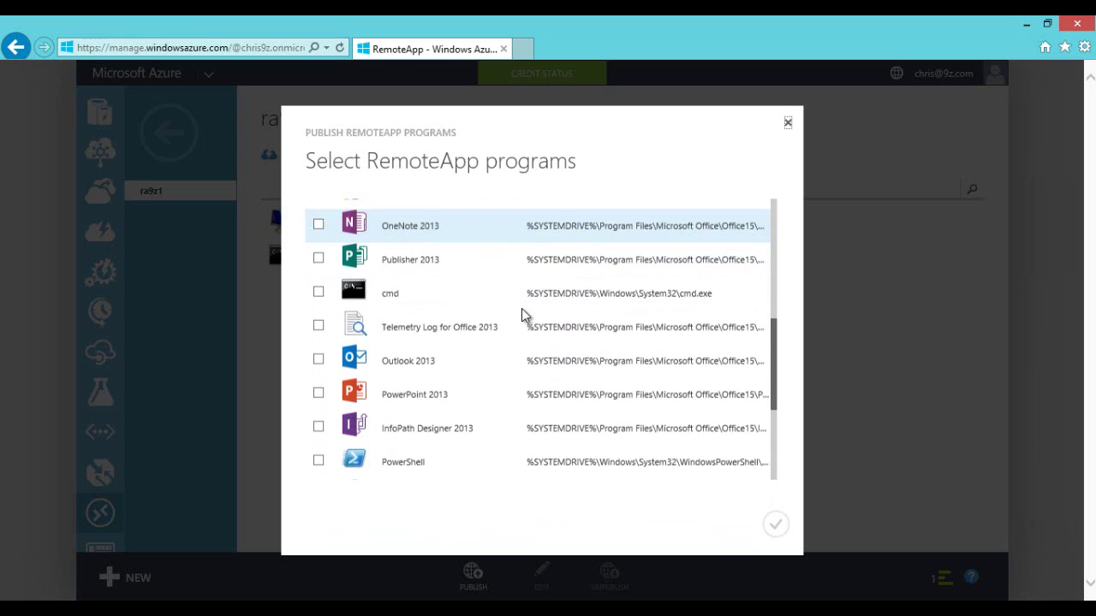
pyautogui.scroll(-6, 520, 314)
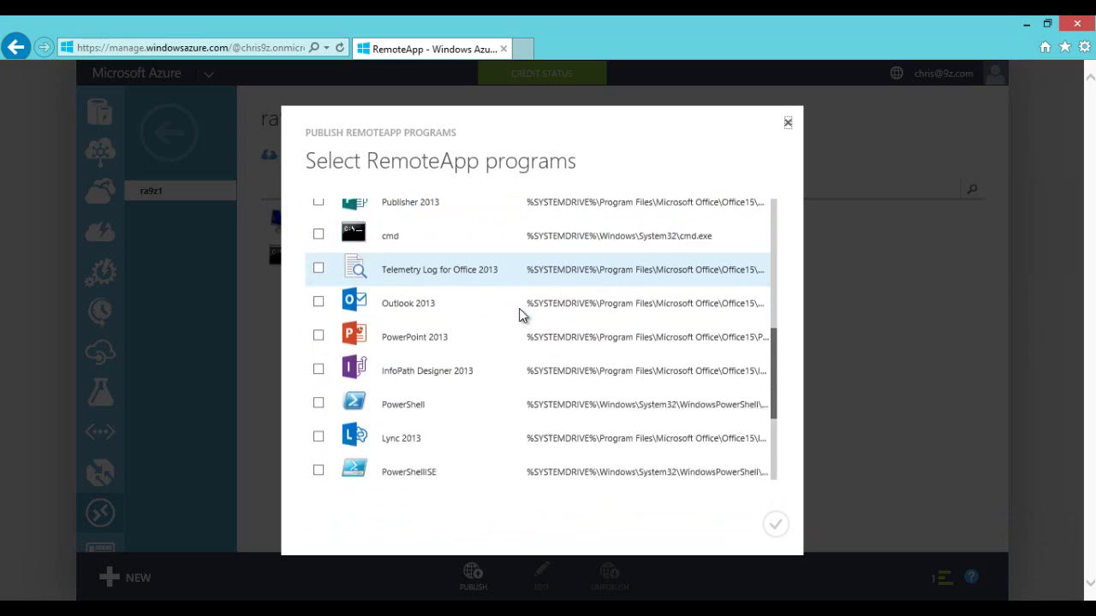
pyautogui.click(469, 342)
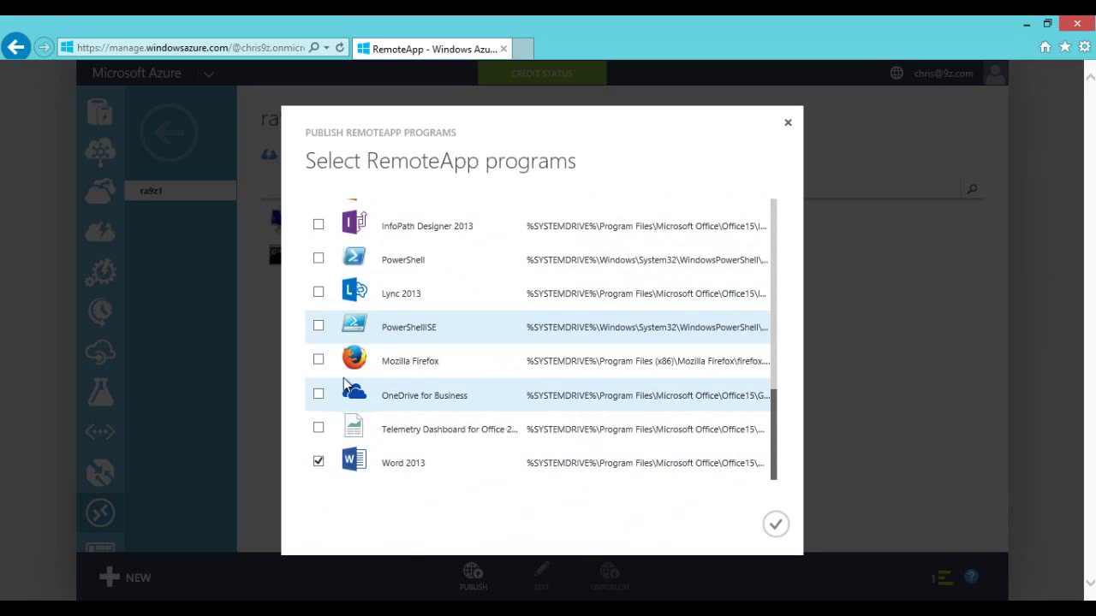
pyautogui.scroll(2, 315, 368)
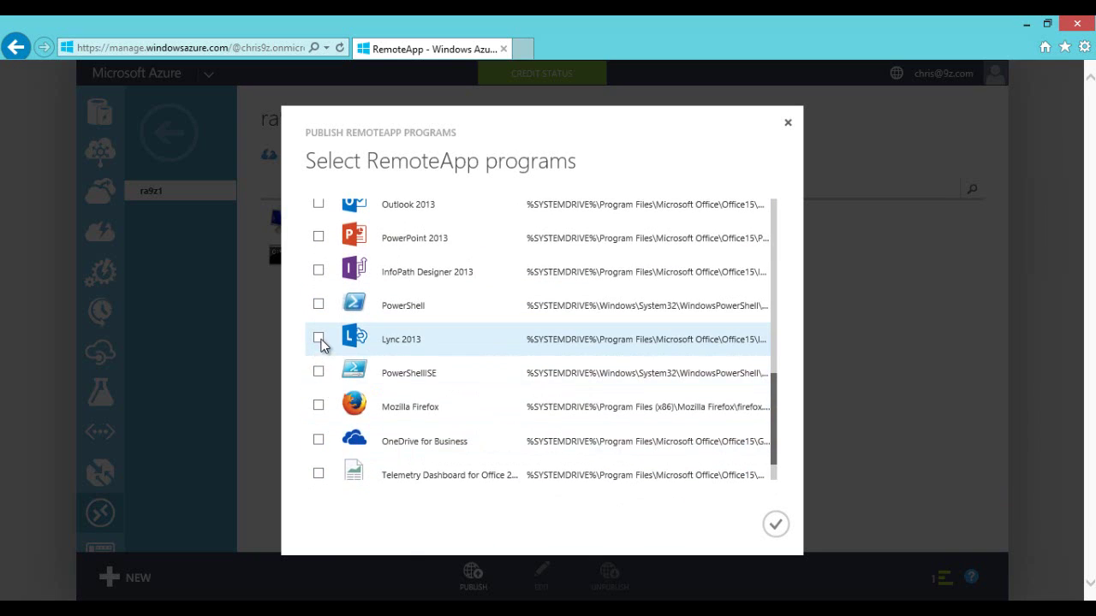
pyautogui.click(318, 338)
pyautogui.scroll(4, 330, 334)
pyautogui.click(317, 294)
# Step: Tick InternetExplorer, Mozilla Firefox and PowerShell in the program list
pyautogui.scroll(4, 335, 321)
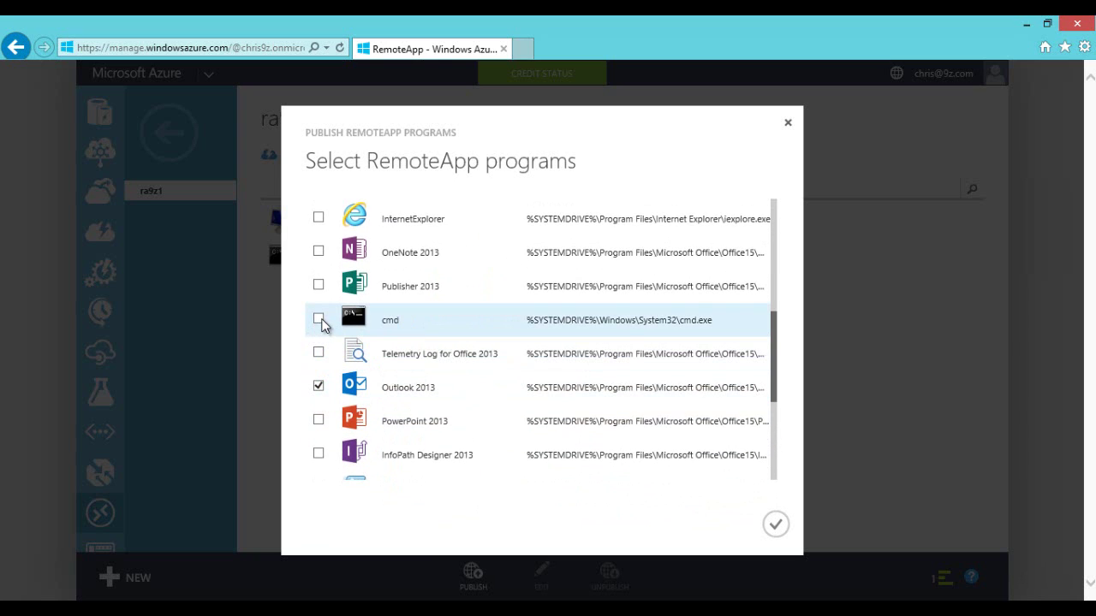
pyautogui.scroll(4, 398, 381)
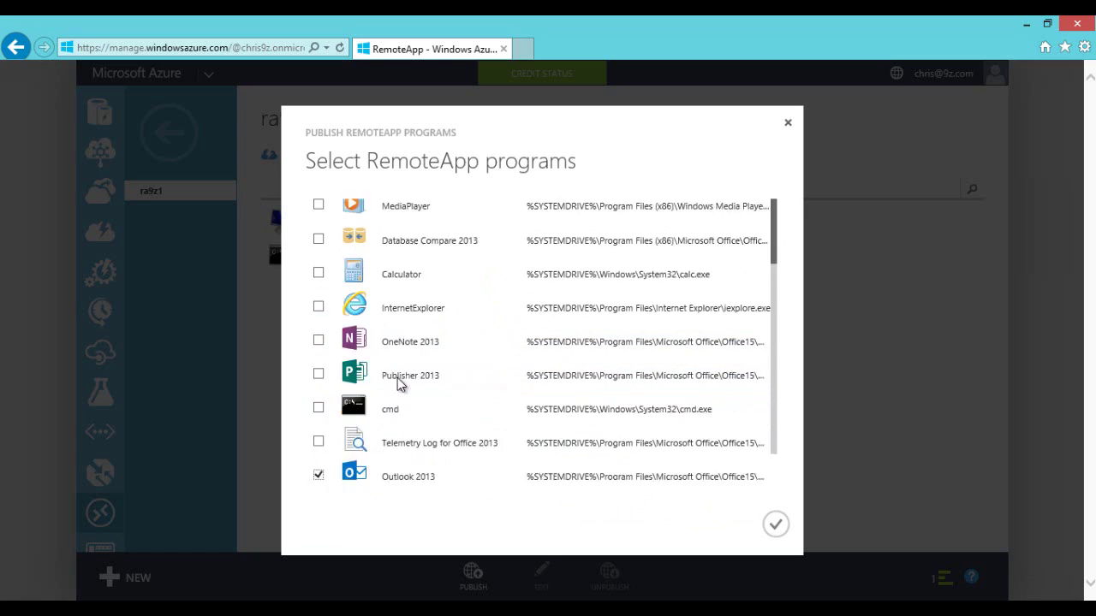
pyautogui.scroll(-4, 399, 381)
pyautogui.scroll(1, 398, 385)
pyautogui.scroll(1, 398, 385)
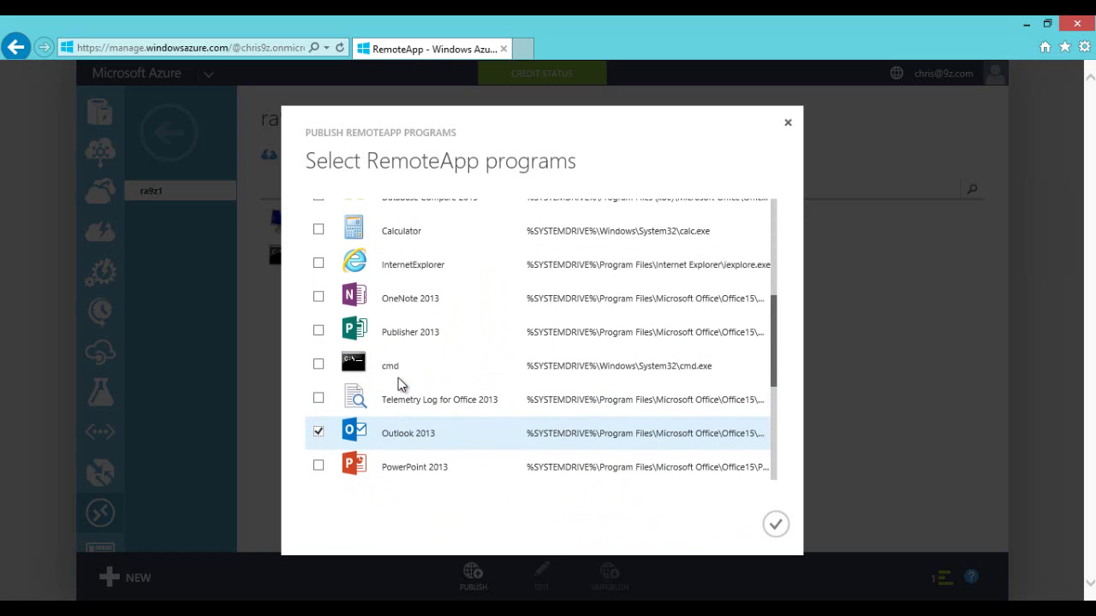
pyautogui.scroll(1, 399, 381)
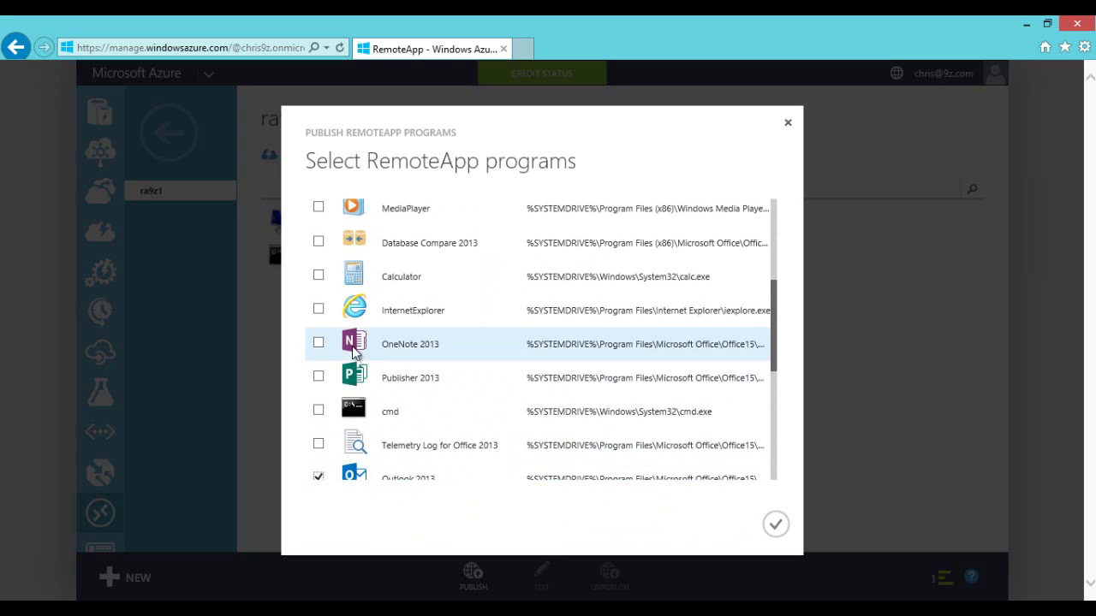
pyautogui.click(317, 309)
pyautogui.scroll(4, 496, 368)
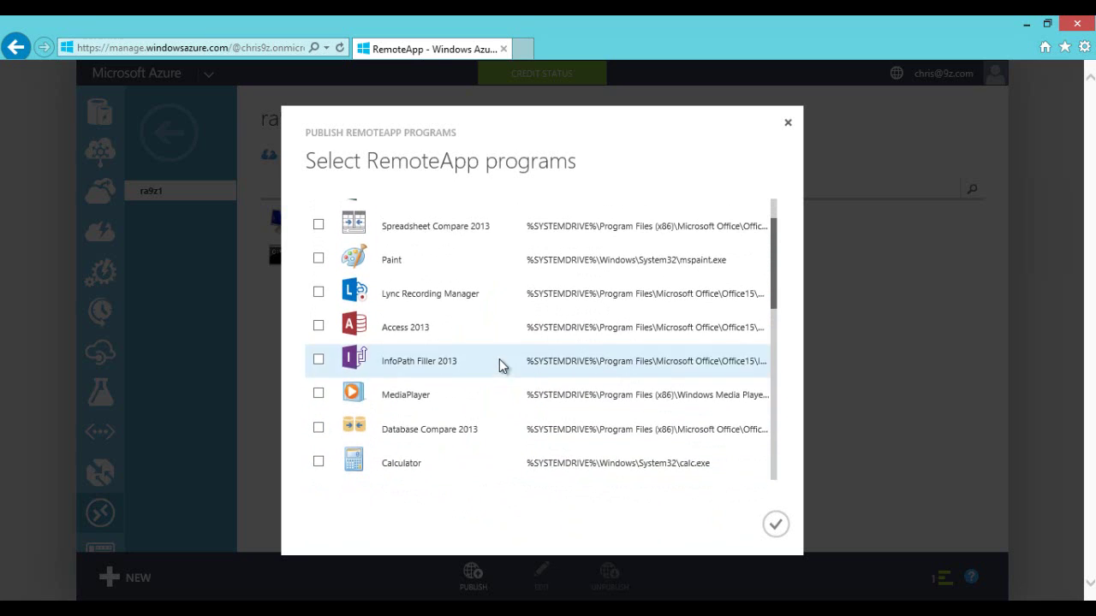
pyautogui.scroll(1, 499, 364)
pyautogui.scroll(-2, 402, 296)
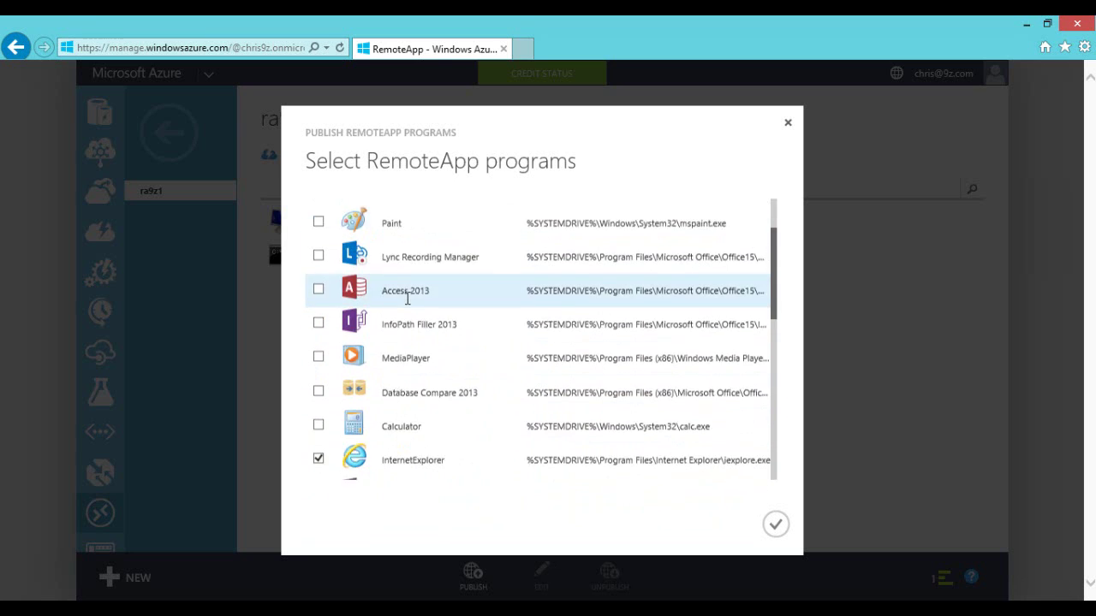
pyautogui.scroll(-4, 405, 300)
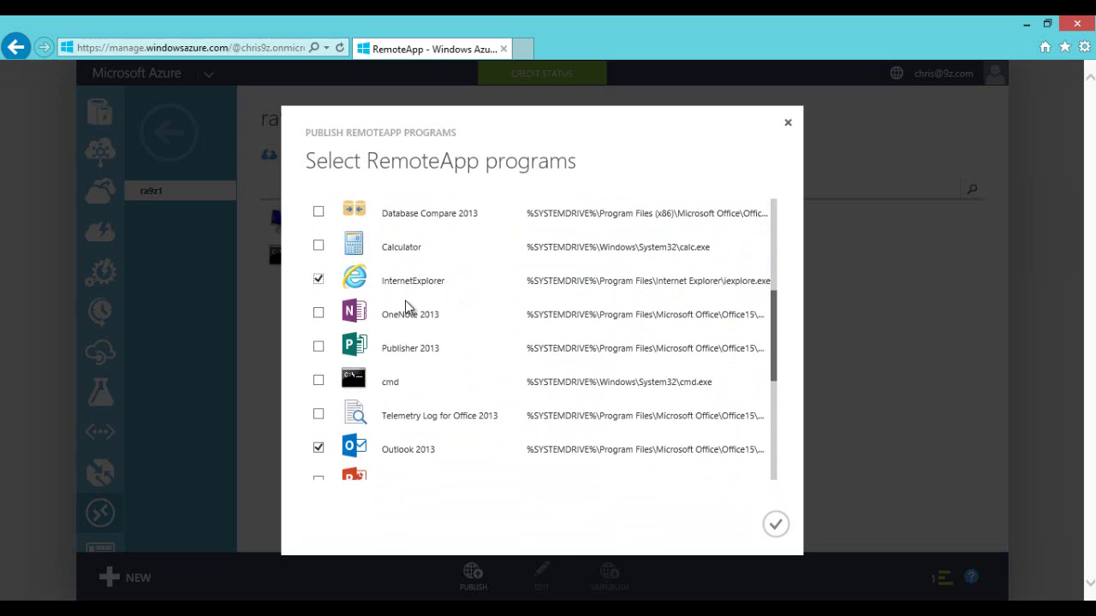
pyautogui.scroll(-6, 405, 301)
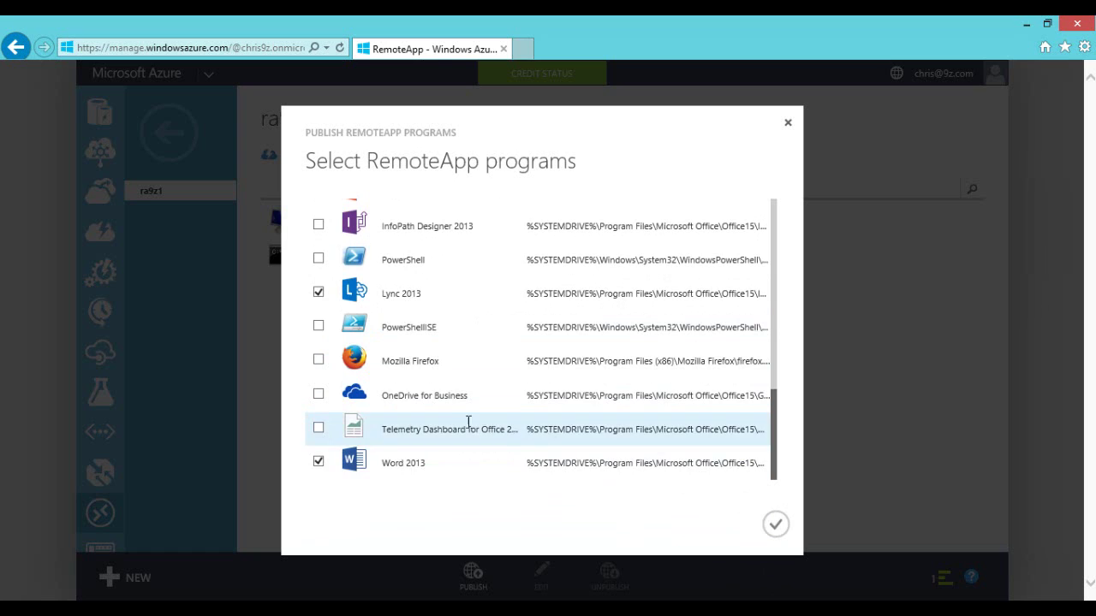
pyautogui.scroll(2, 416, 465)
pyautogui.click(319, 407)
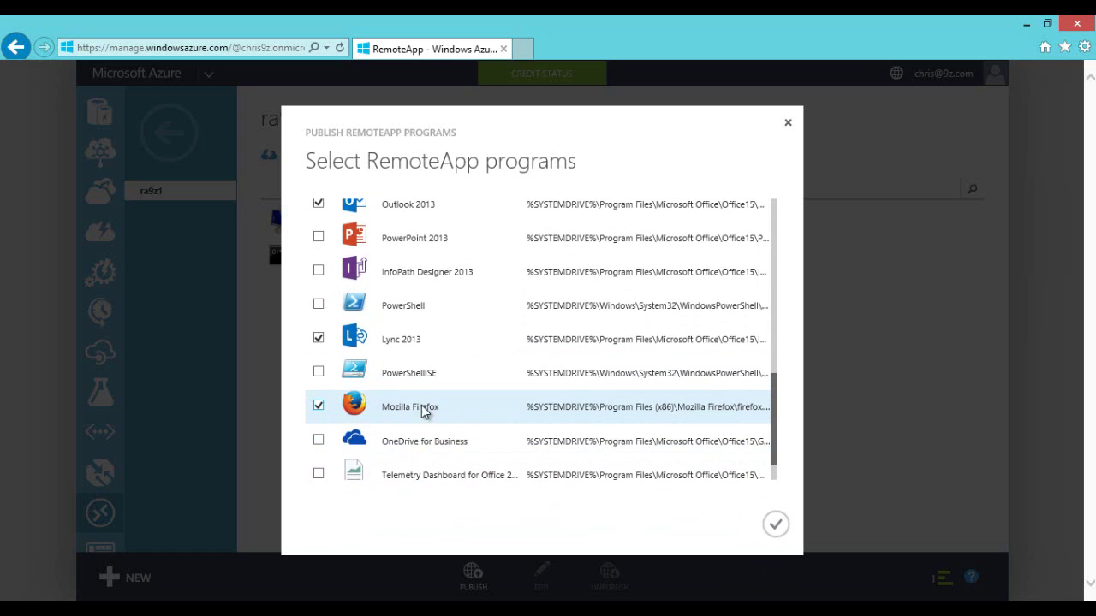
pyautogui.scroll(2, 424, 408)
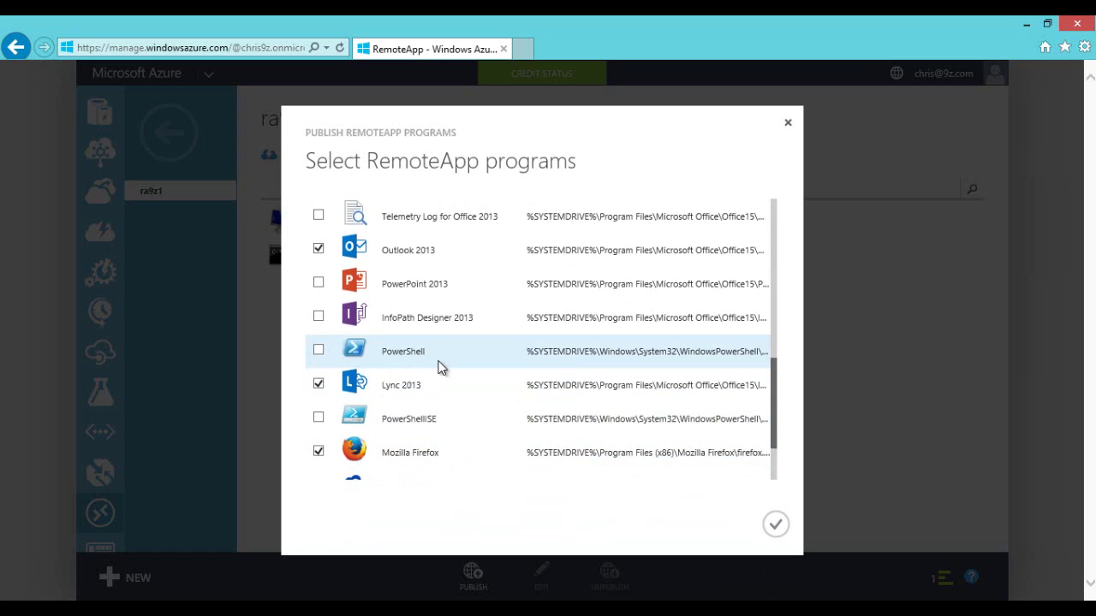
pyautogui.click(319, 350)
pyautogui.scroll(4, 473, 361)
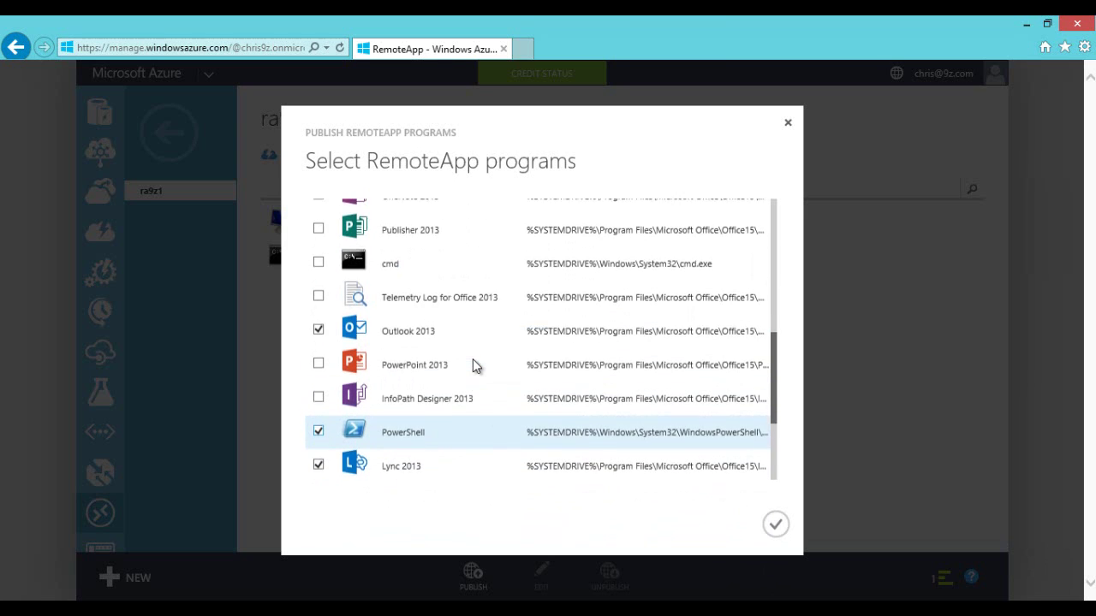
pyautogui.scroll(4, 429, 367)
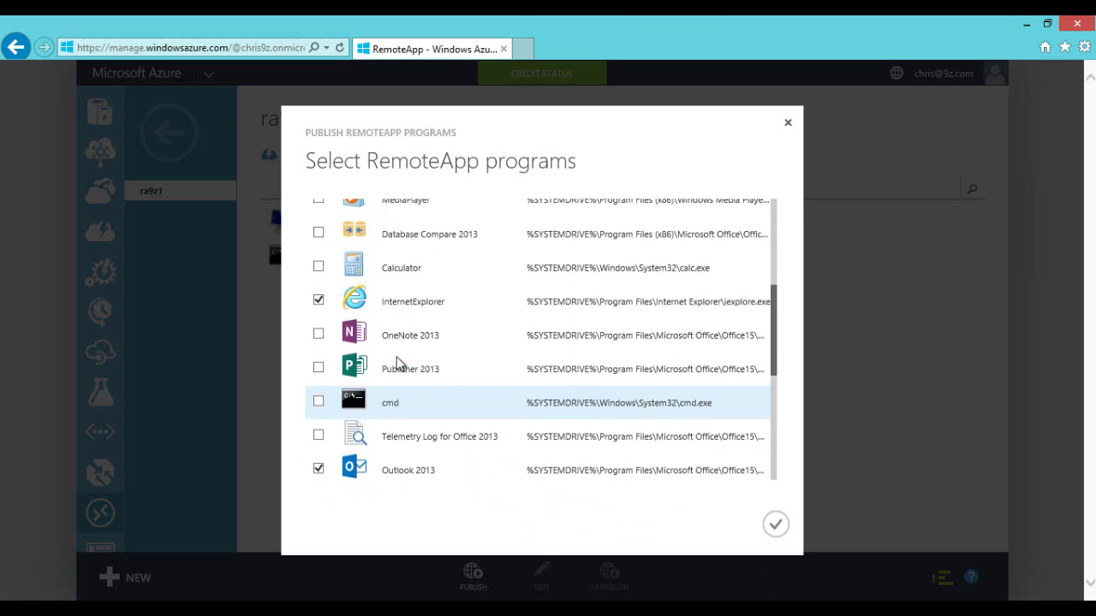
pyautogui.scroll(6, 424, 368)
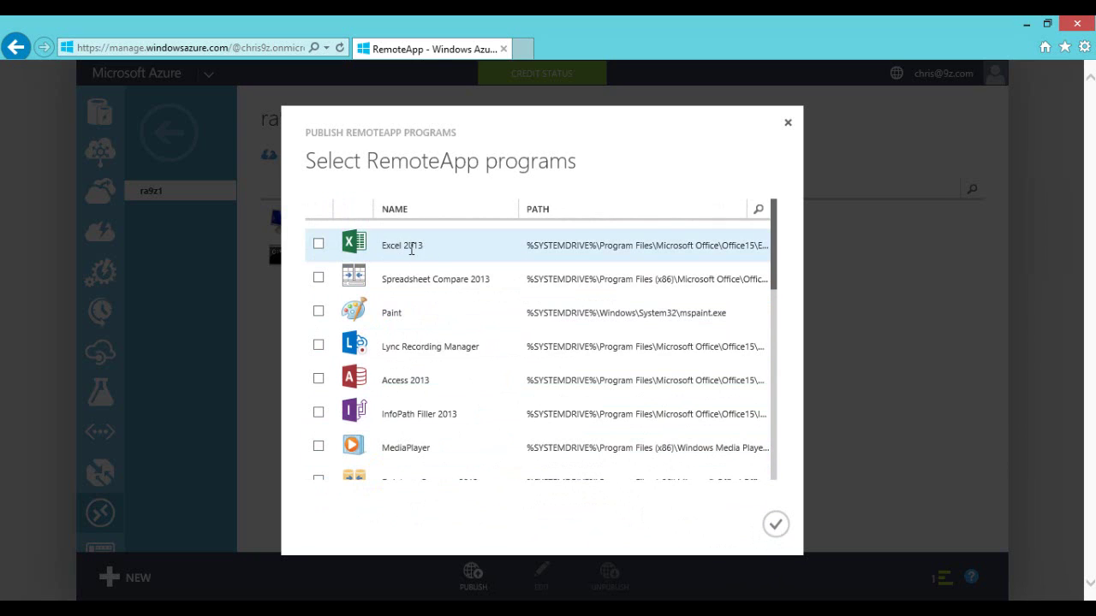
# Step: Tick Excel 2013 in the program picker and review all seven selected programs
pyautogui.scroll(-9, 428, 289)
pyautogui.scroll(10, 442, 289)
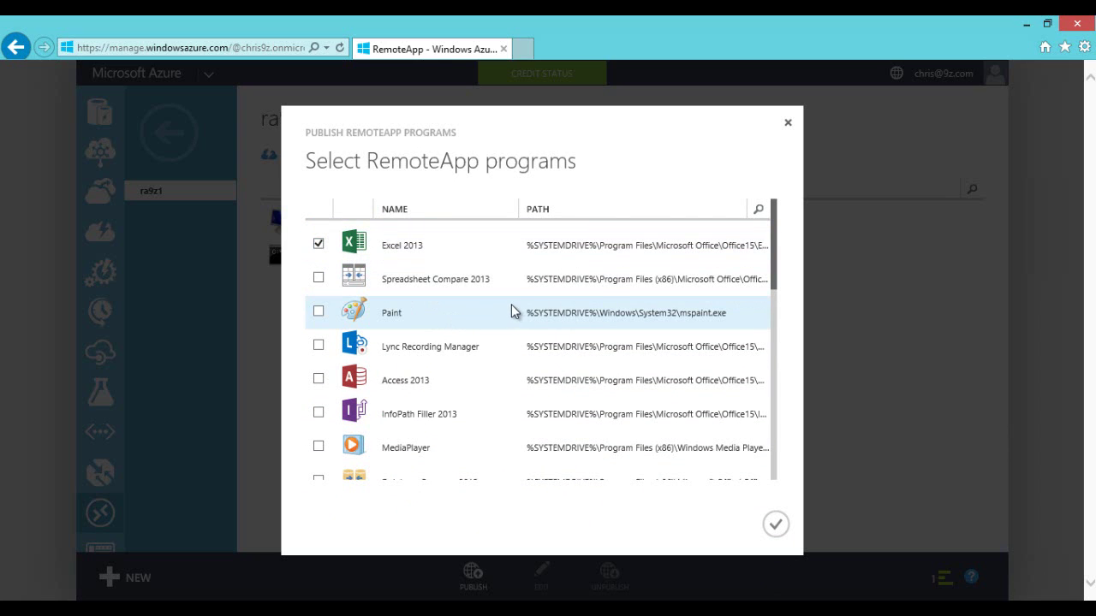
pyautogui.scroll(-1, 511, 304)
pyautogui.scroll(-6, 511, 304)
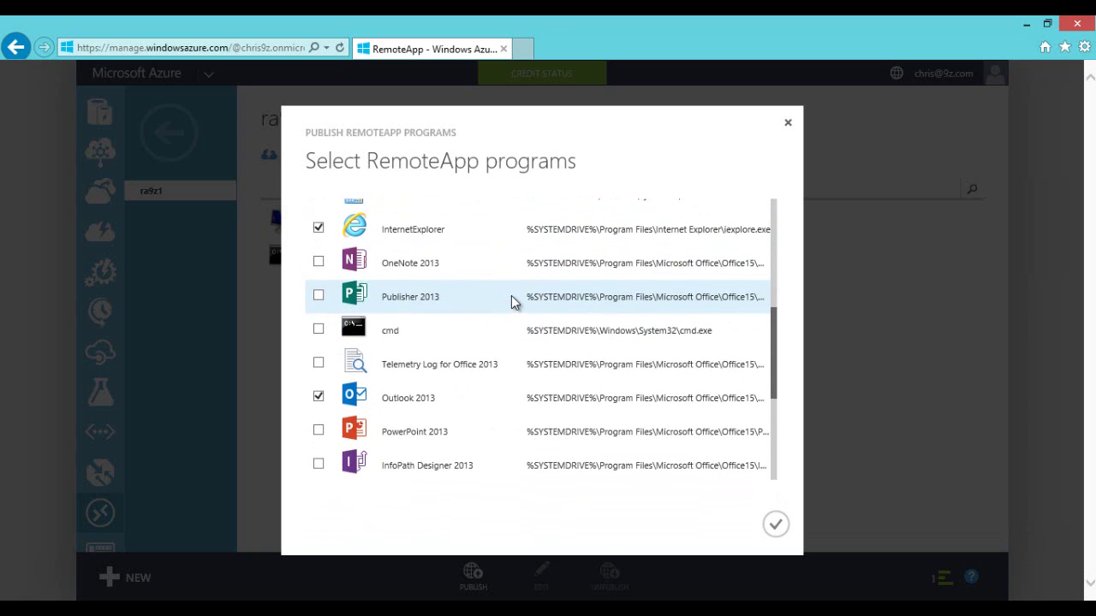
pyautogui.scroll(-4, 510, 291)
pyautogui.scroll(8, 503, 279)
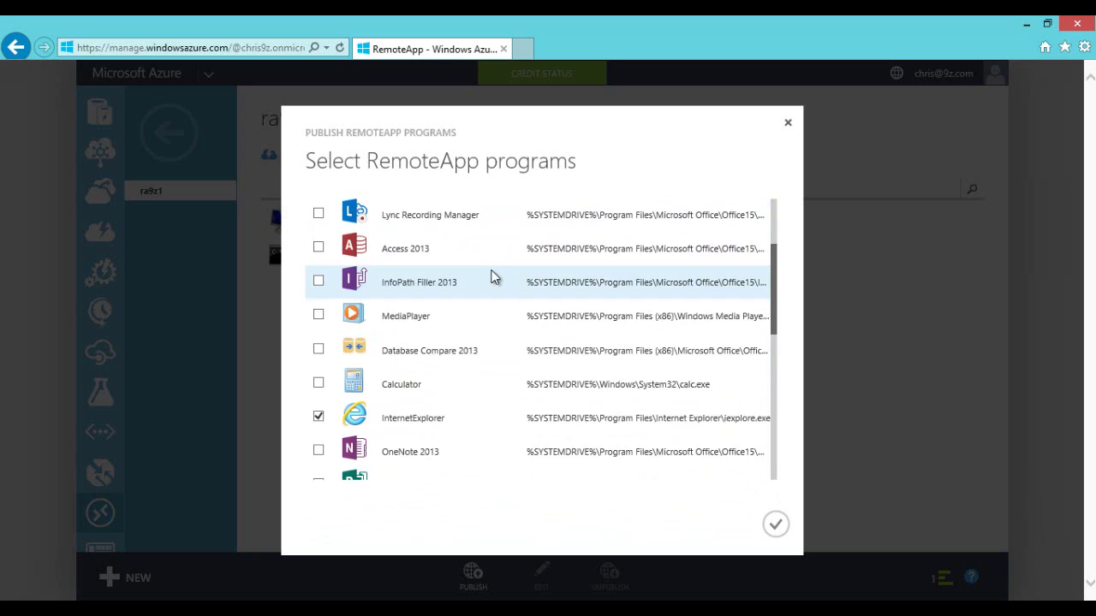
pyautogui.scroll(-3, 488, 276)
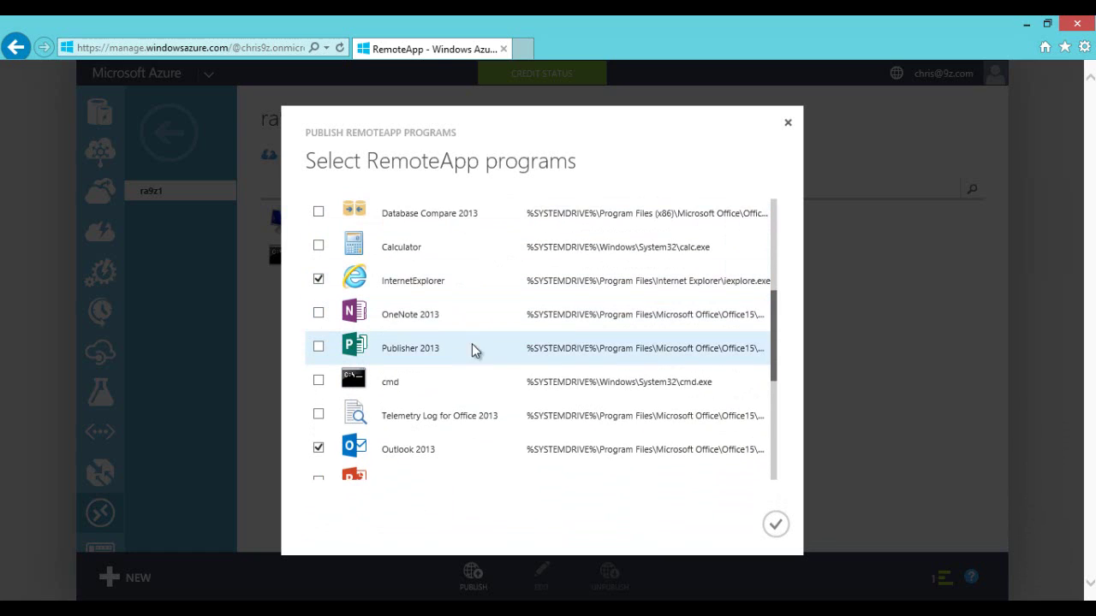
pyautogui.scroll(-5, 407, 376)
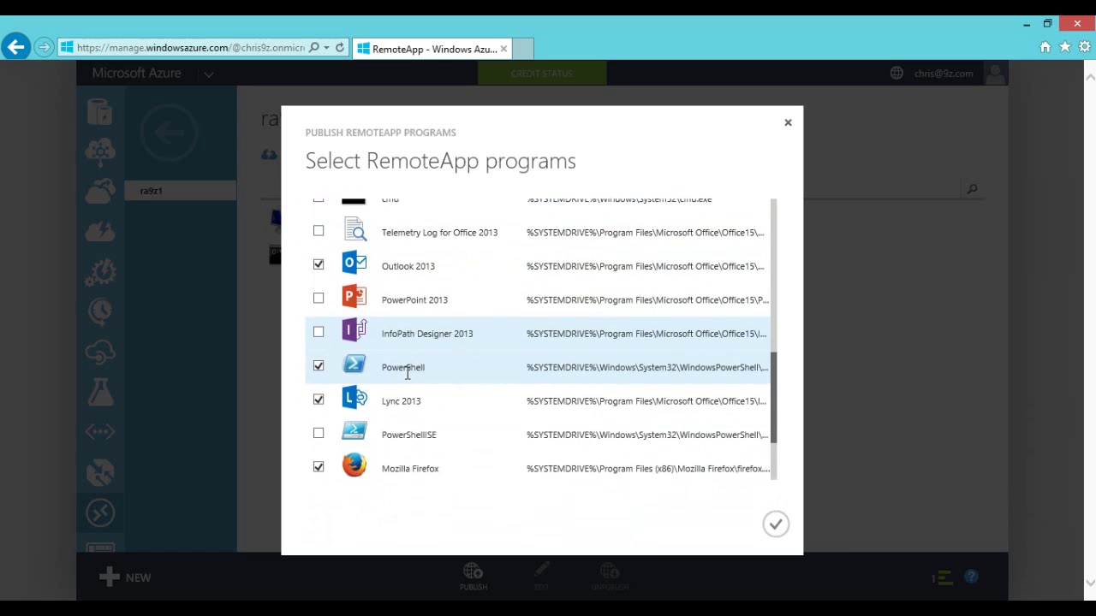
pyautogui.scroll(2, 376, 355)
pyautogui.scroll(4, 376, 355)
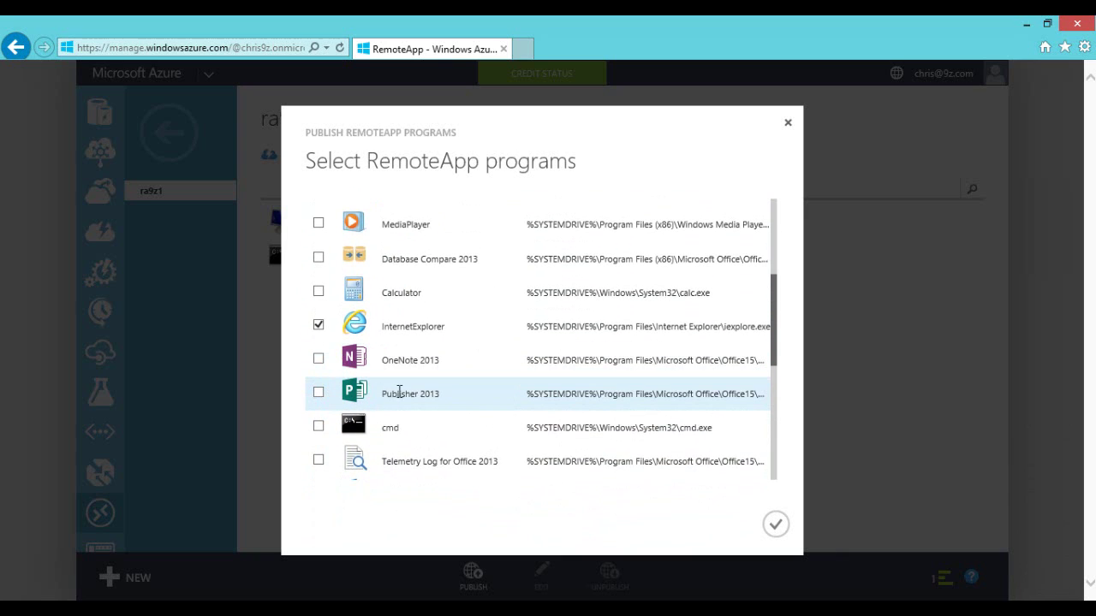
pyautogui.scroll(5, 399, 392)
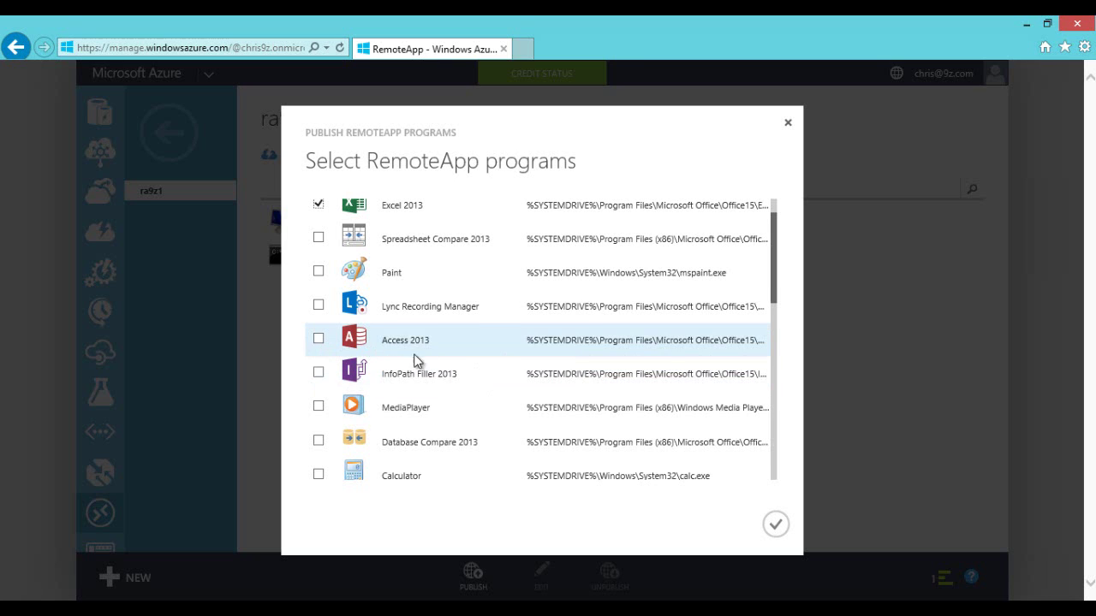
pyautogui.scroll(1, 419, 360)
pyautogui.scroll(-2, 422, 356)
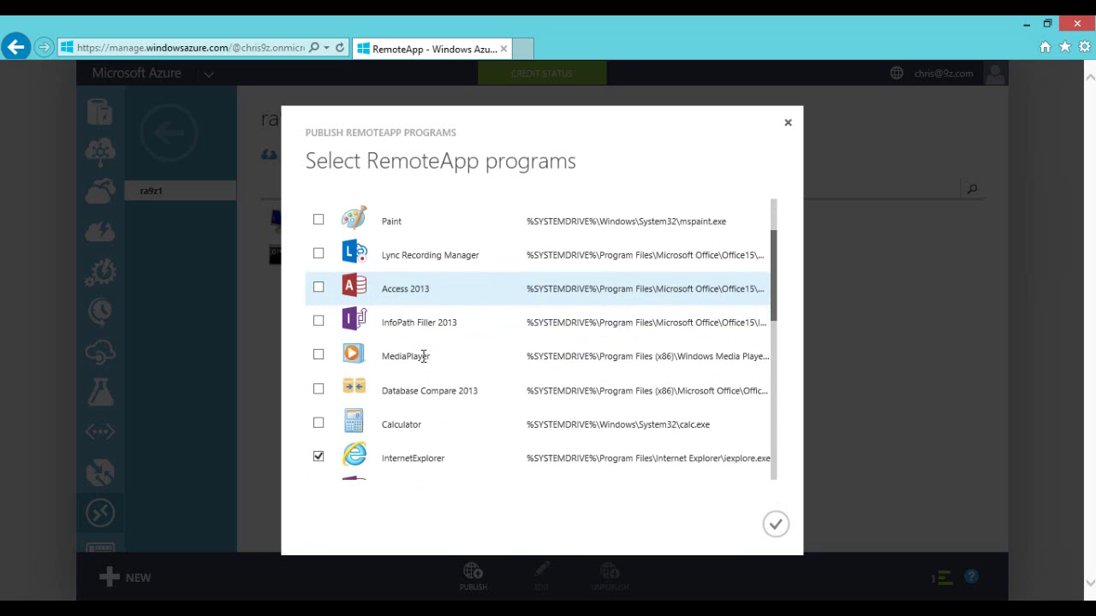
pyautogui.scroll(-8, 422, 356)
pyautogui.scroll(-1, 422, 356)
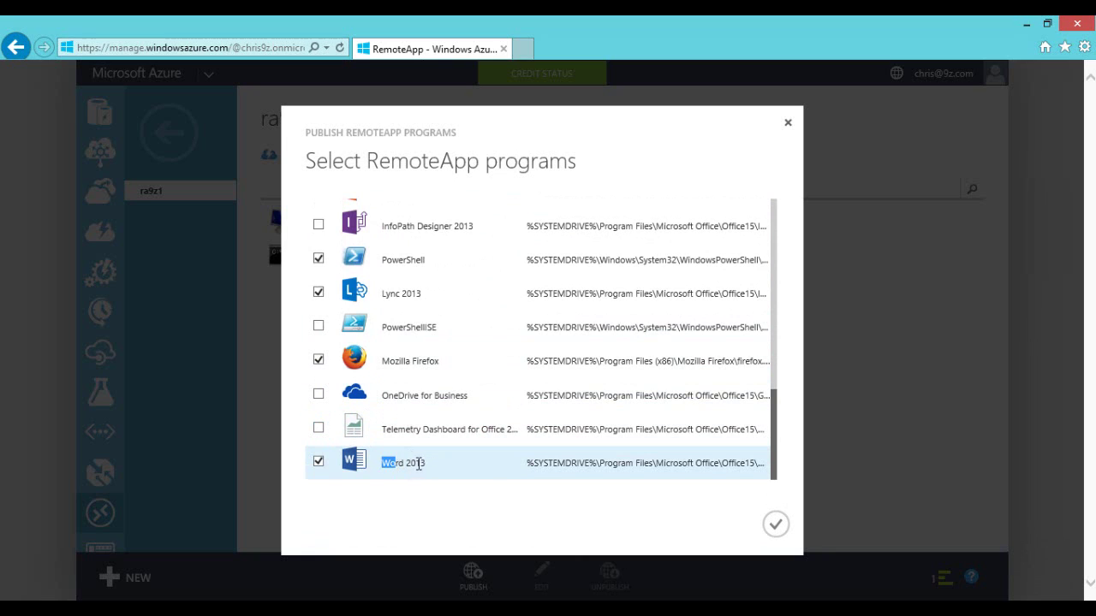
pyautogui.moveTo(409, 464); pyautogui.dragTo(421, 462)
pyautogui.click(398, 462)
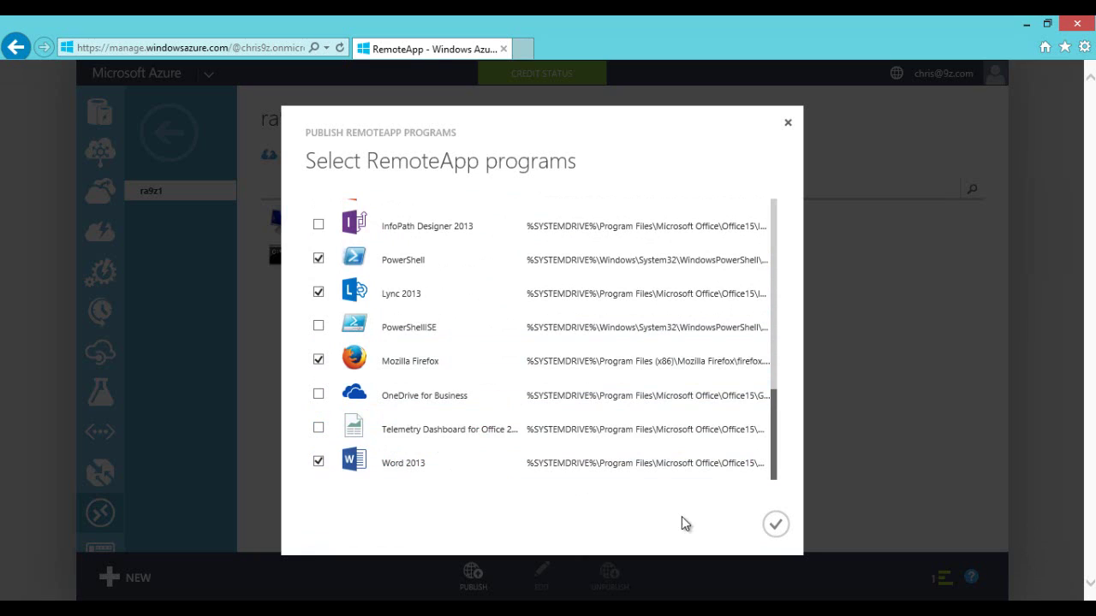
# Step: Publish the selected Start-menu programs, then view the ra9z1 dashboard once all show Published
pyautogui.click(775, 526)
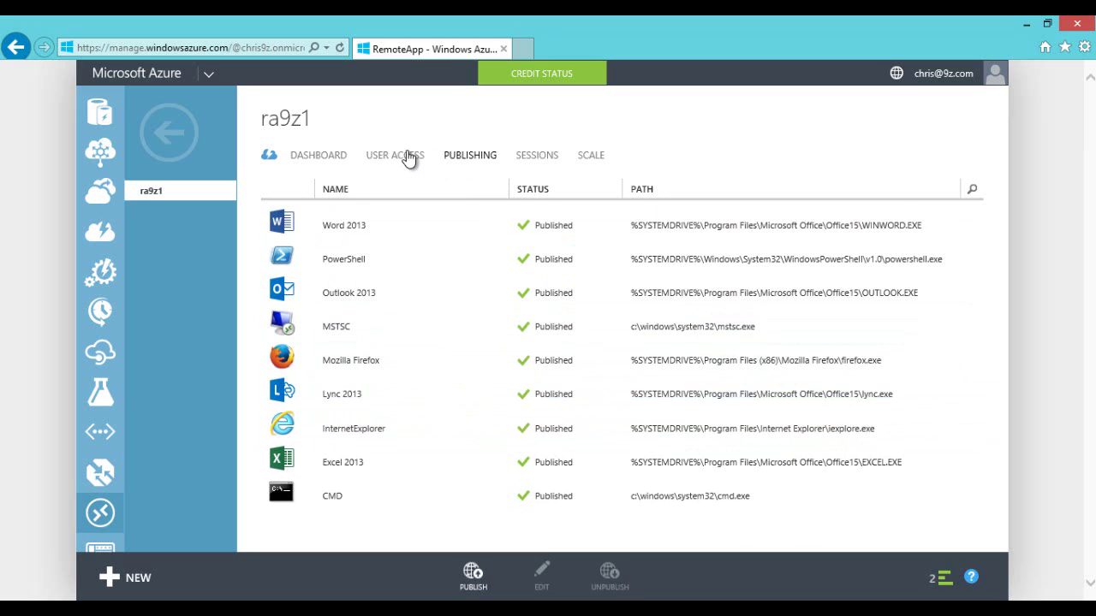
pyautogui.click(317, 158)
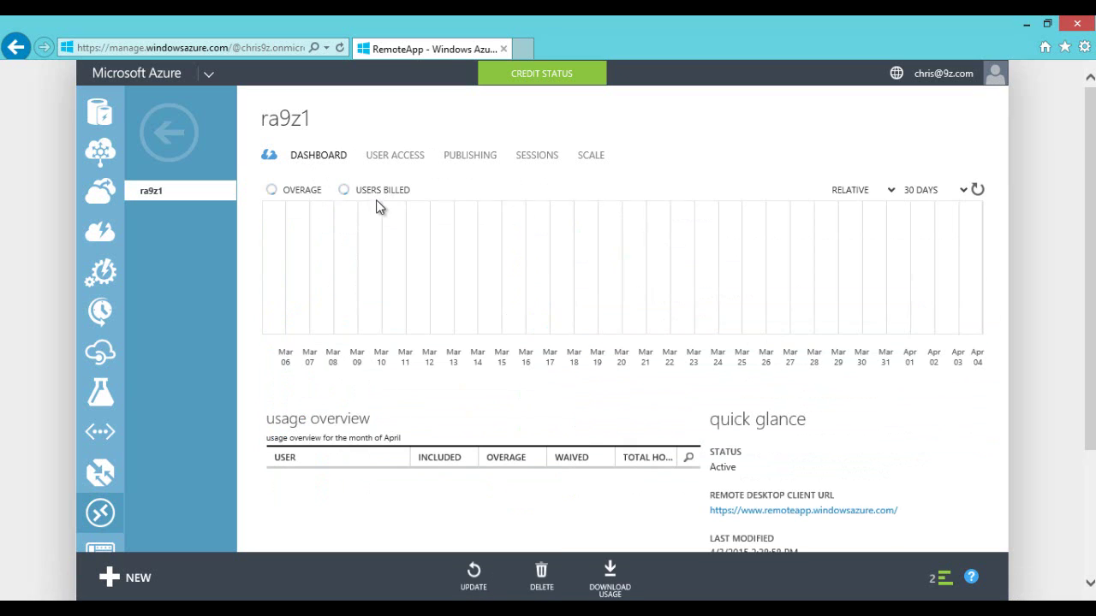
pyautogui.scroll(-3, 498, 389)
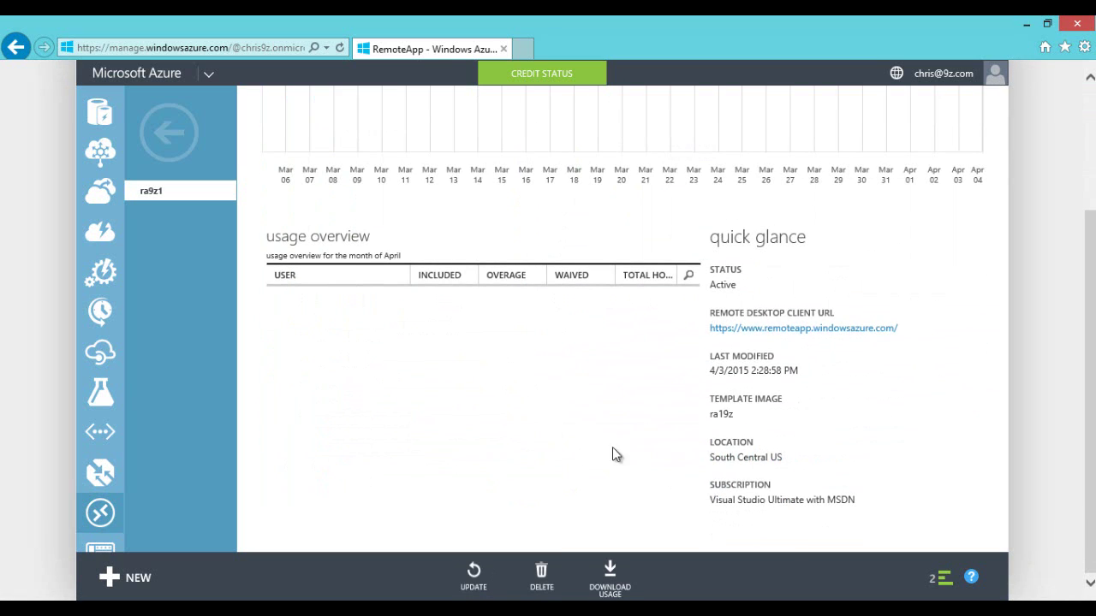
# Step: Review ra9z1's User Access, Publishing, Sessions and Scale tabs
pyautogui.moveTo(731, 415)
pyautogui.mouseDown()
pyautogui.moveTo(723, 441)
pyautogui.moveTo(713, 416)
pyautogui.mouseUp()
pyautogui.scroll(3, 406, 200)
pyautogui.click(395, 156)
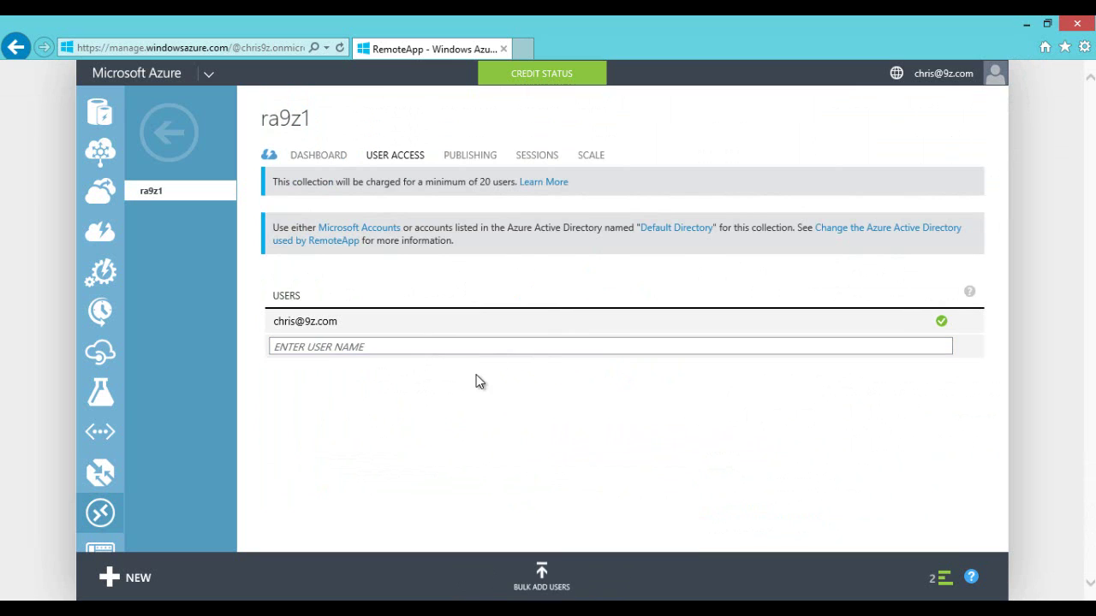
pyautogui.click(469, 161)
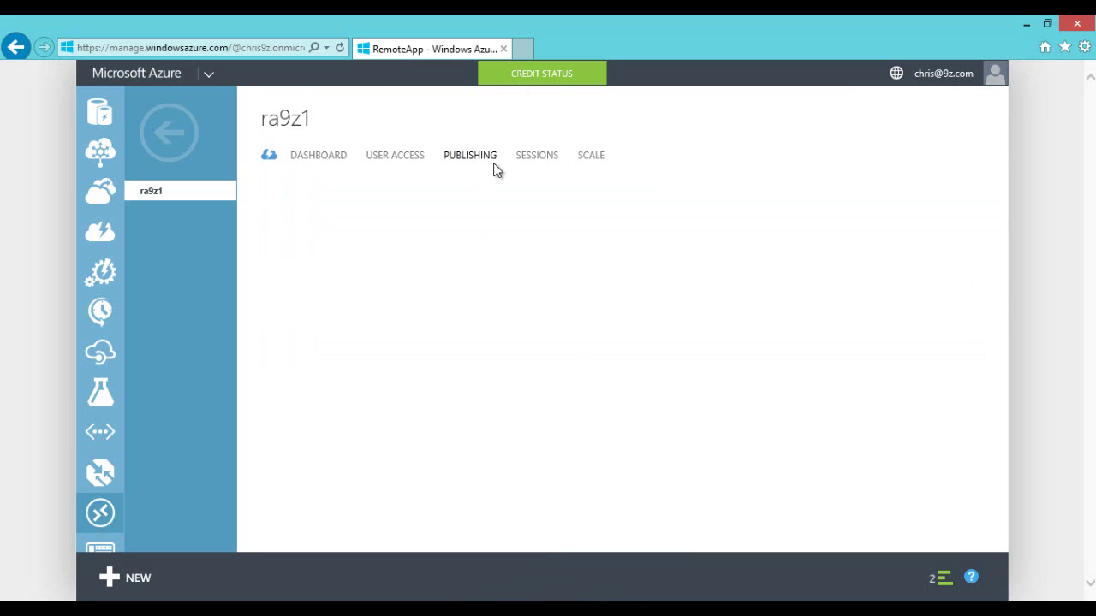
pyautogui.click(539, 159)
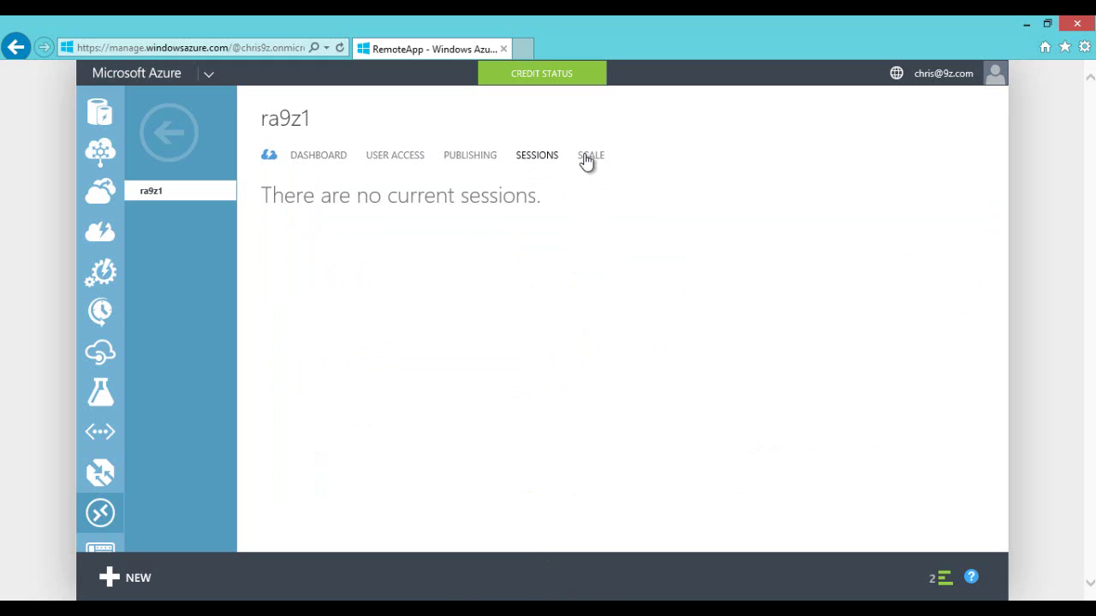
pyautogui.click(587, 163)
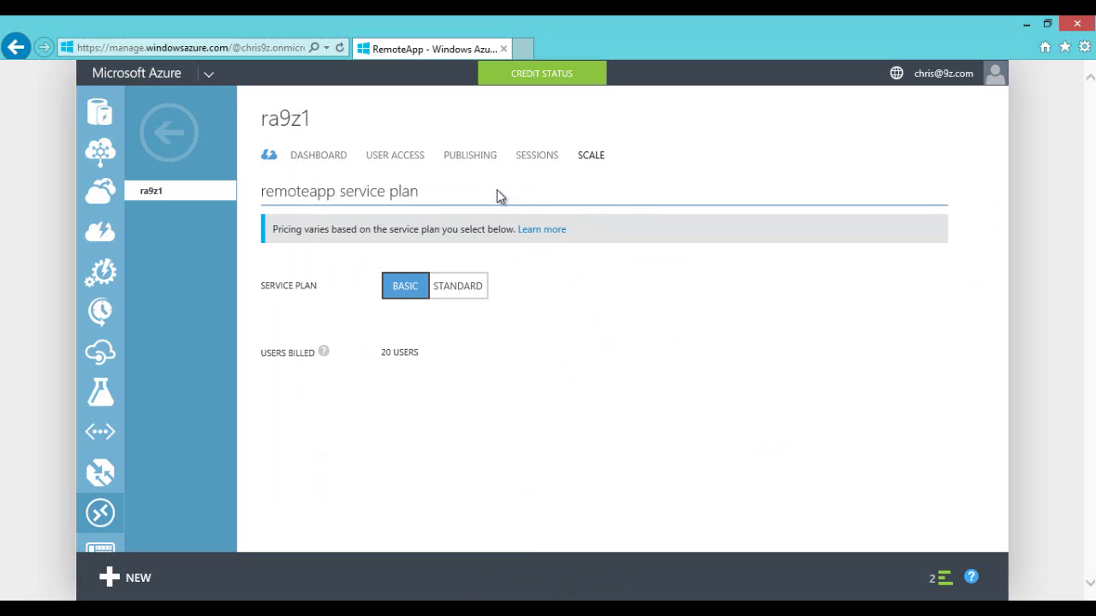
pyautogui.click(466, 155)
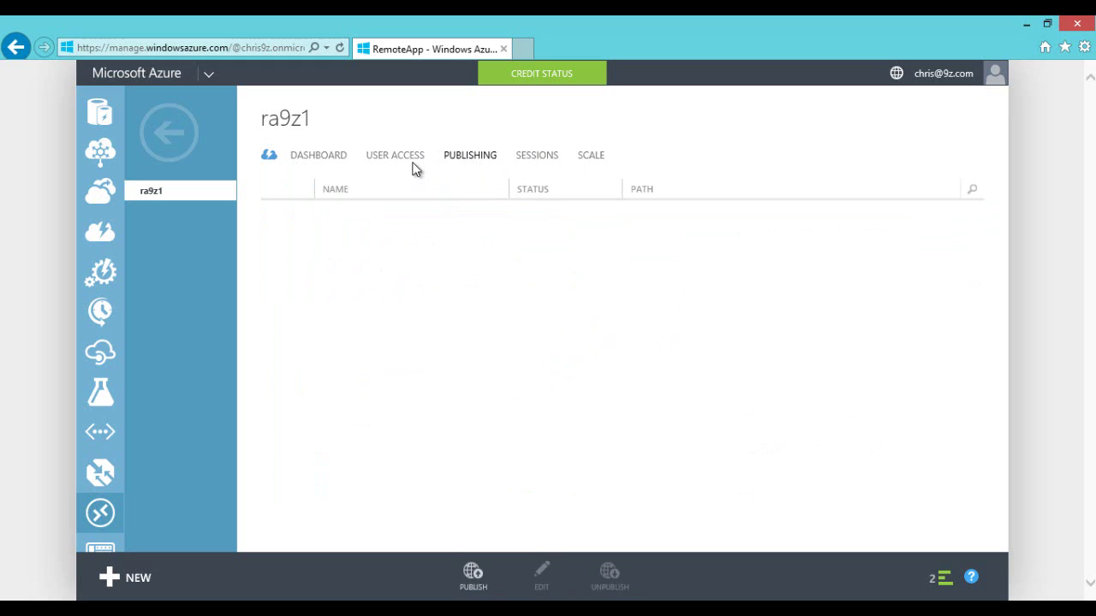
# Step: Reopen ra9z1's quick start page from the RemoteApp list and copy the Remote Desktop client download URL
pyautogui.click(167, 130)
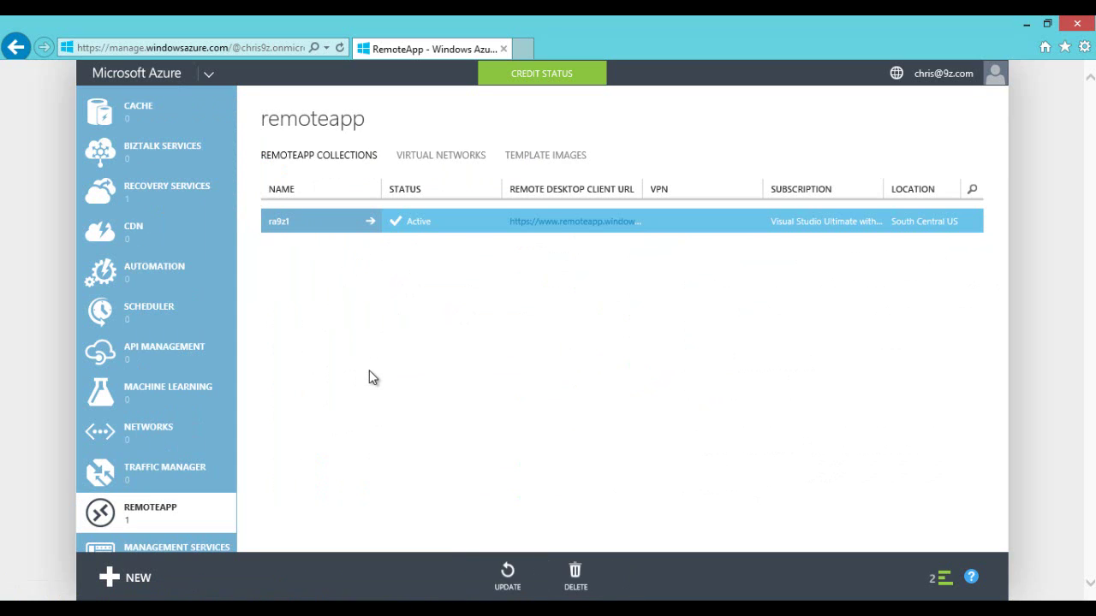
pyautogui.click(136, 512)
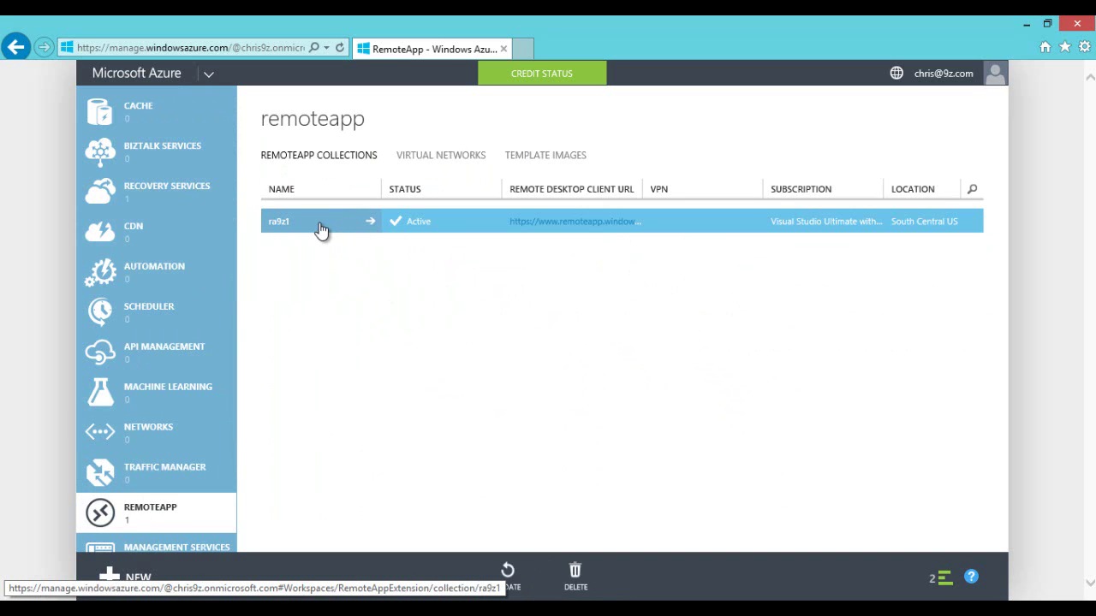
pyautogui.click(321, 228)
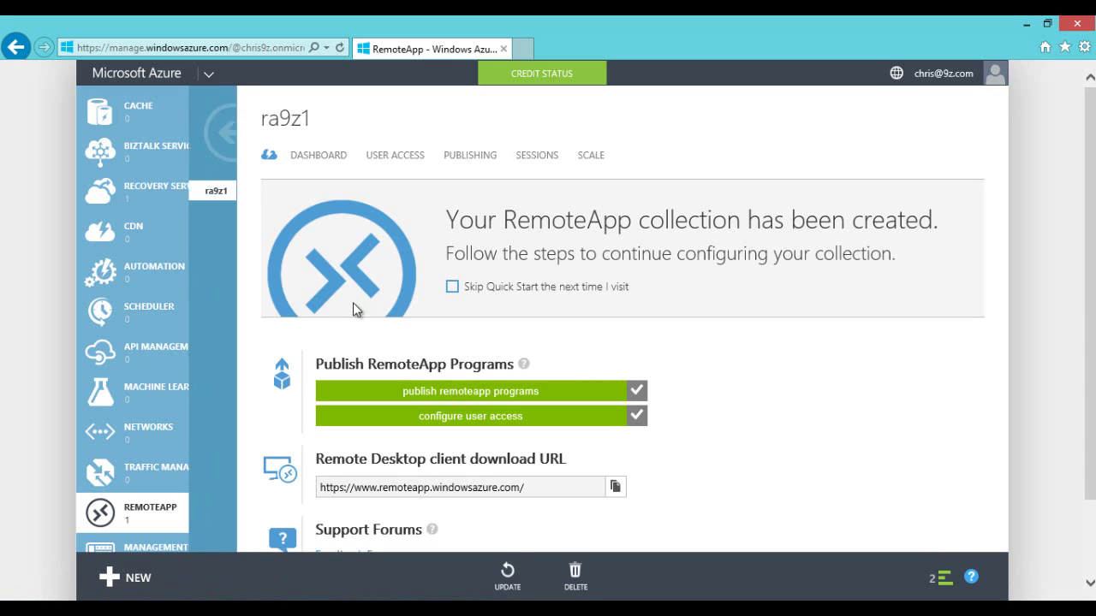
pyautogui.scroll(-1, 680, 368)
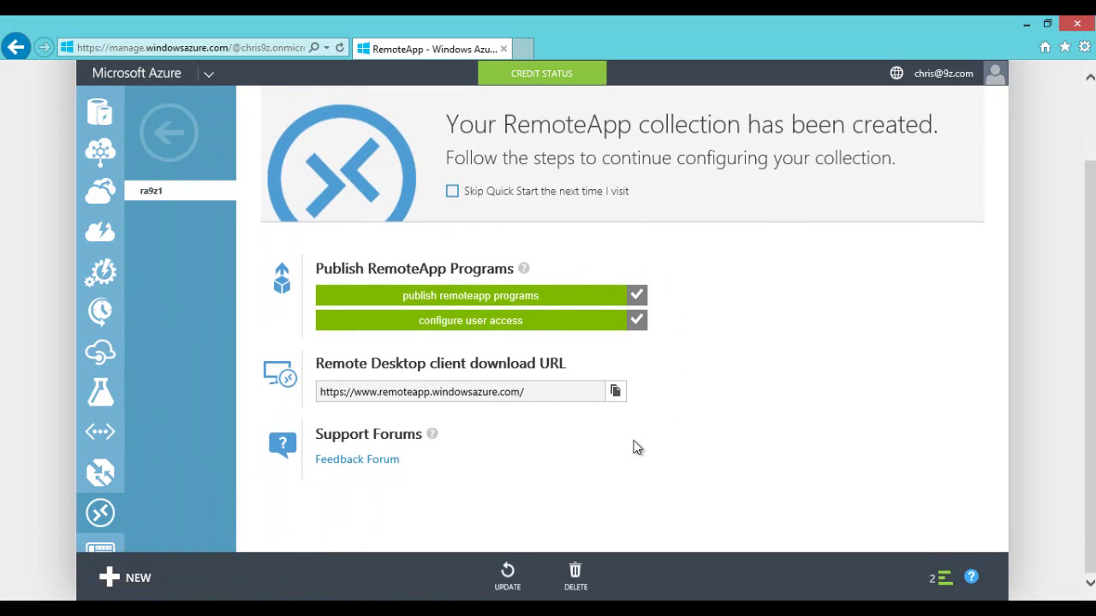
pyautogui.moveTo(548, 397); pyautogui.dragTo(318, 401)
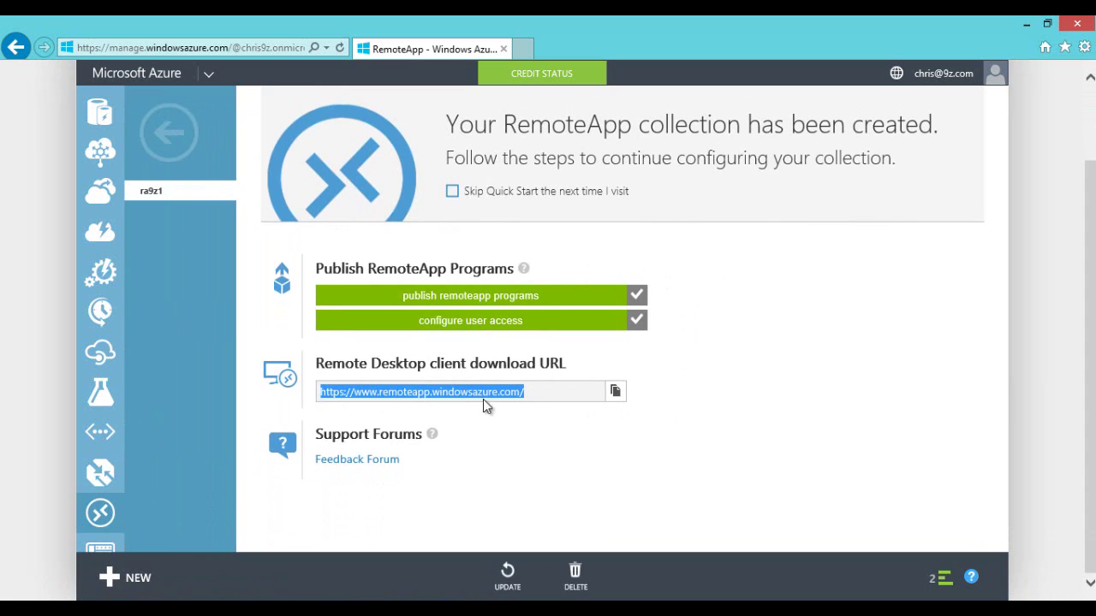
pyautogui.rightClick(419, 395)
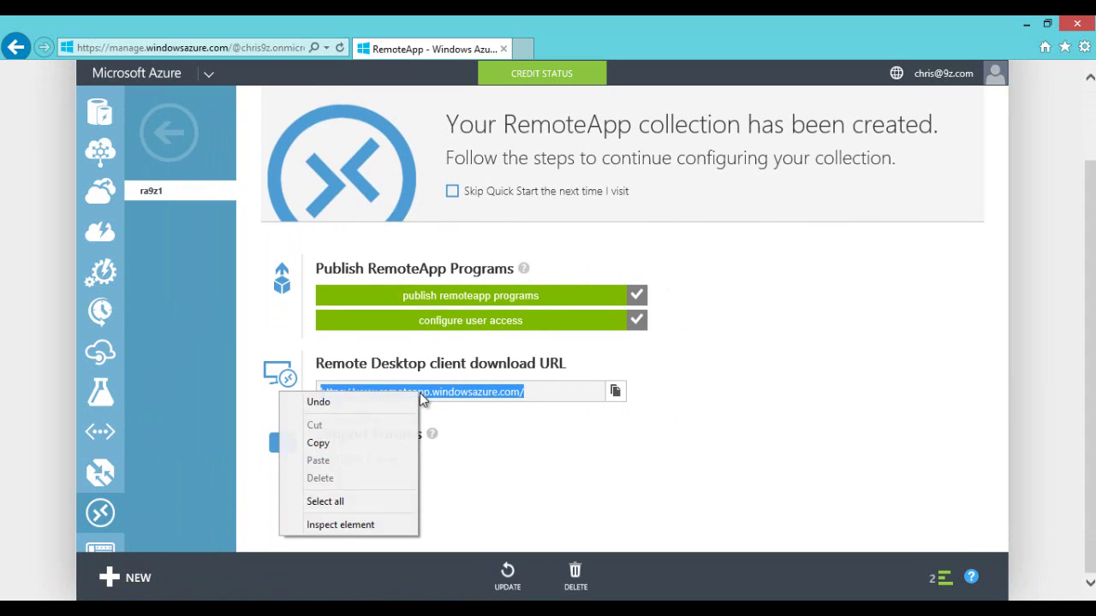
pyautogui.click(353, 438)
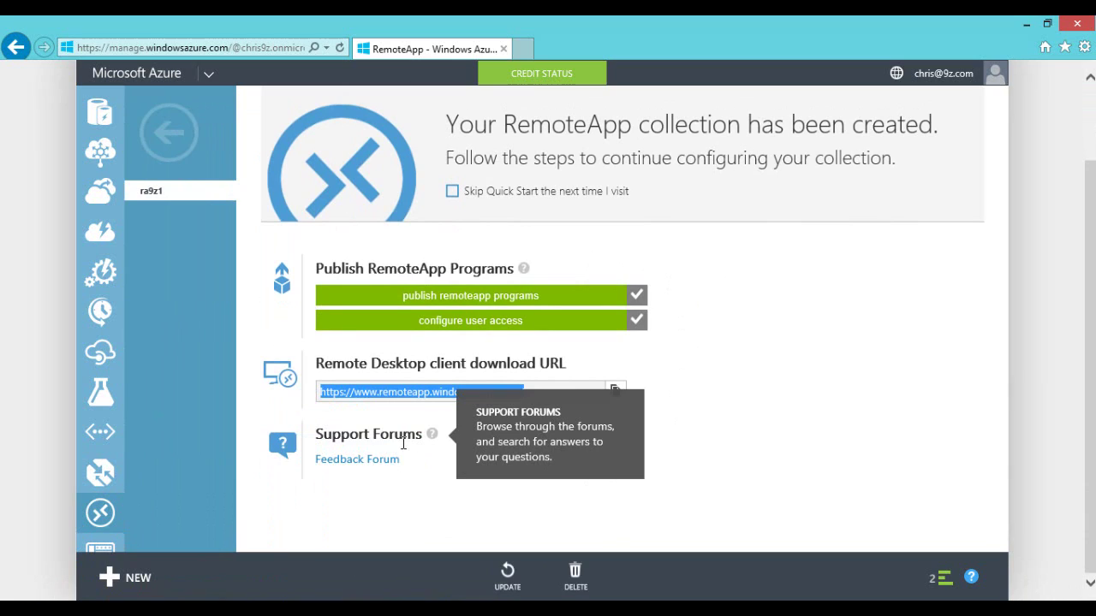
# Step: Search 'remoteapp' from the Start screen and open RemoteApp and Desktop Connections
pyautogui.press('super')
pyautogui.write('re')
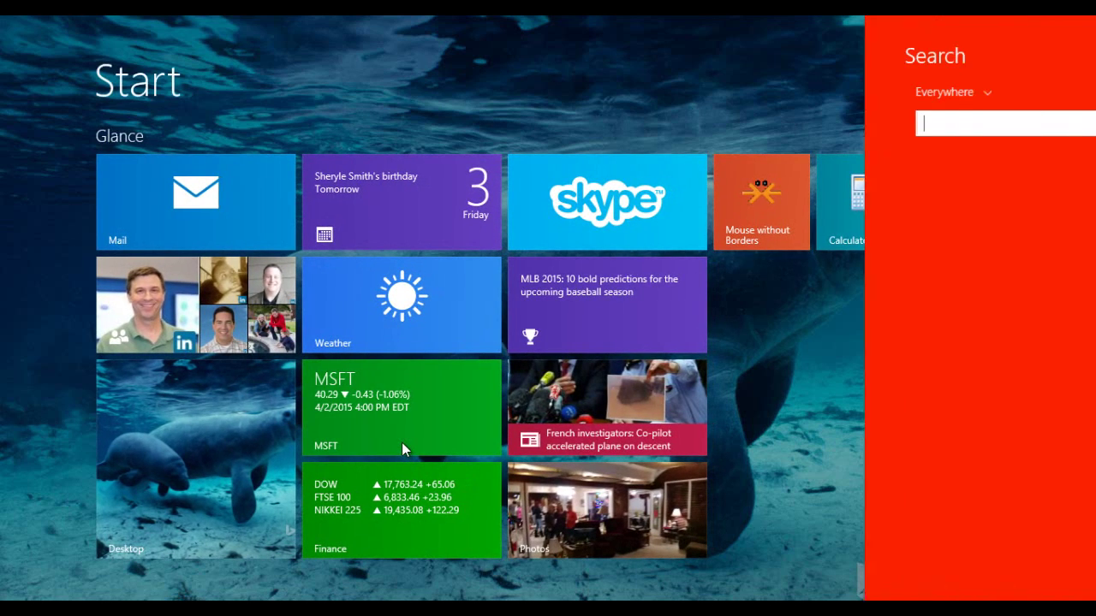
pyautogui.write('mote')
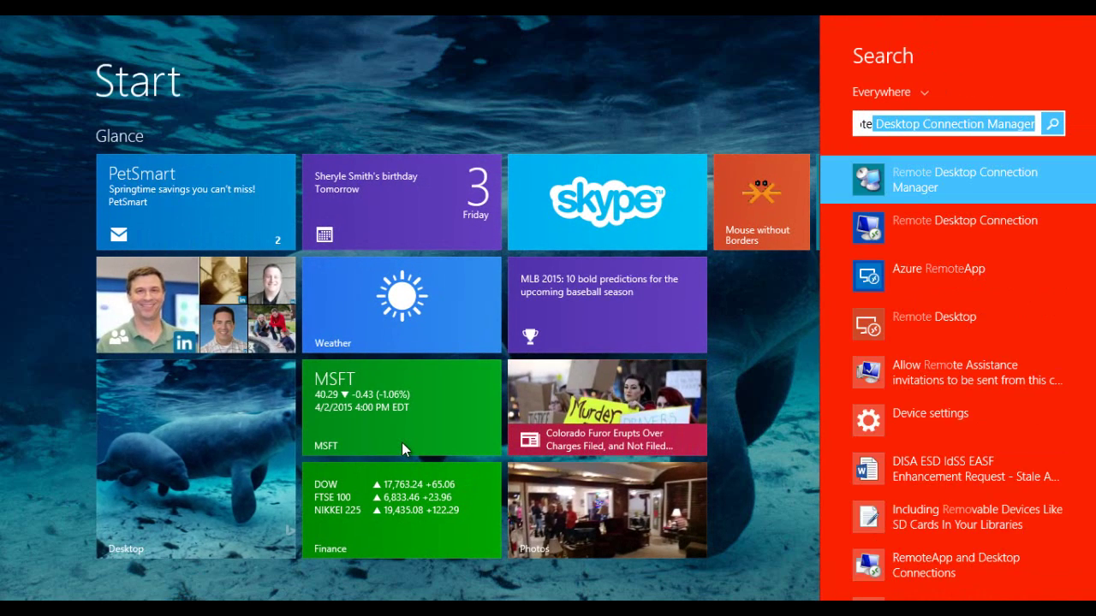
pyautogui.press('super')
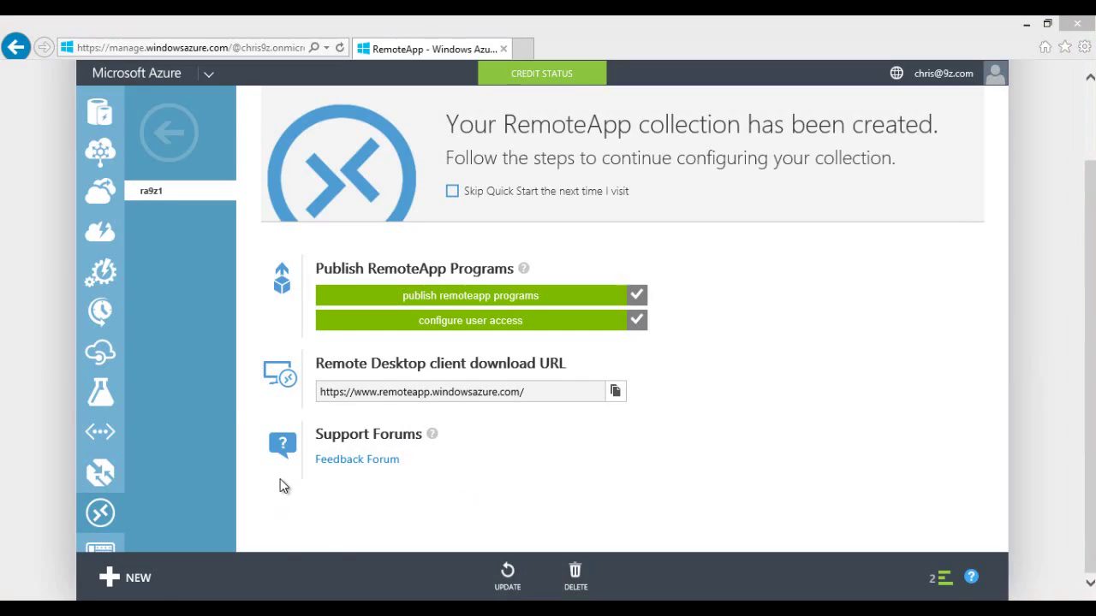
pyautogui.press('super')
pyautogui.write('p')
pyautogui.write('romo')
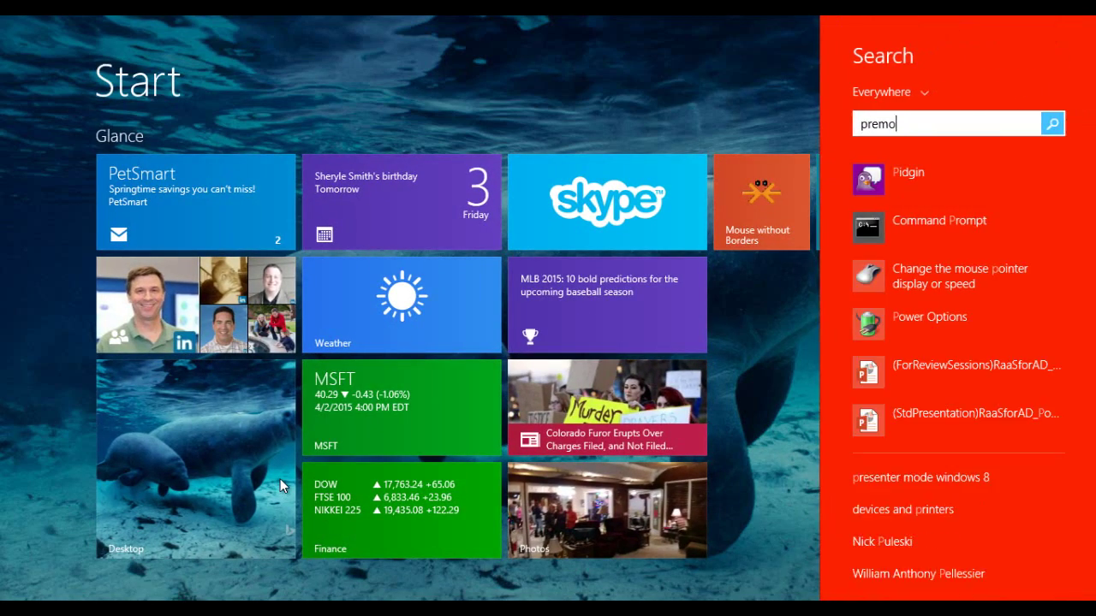
pyautogui.write('t')
pyautogui.press('BackSpace')
pyautogui.press('BackSpace')
pyautogui.press('BackSpace')
pyautogui.press('BackSpace')
pyautogui.press('BackSpace')
pyautogui.press('BackSpace')
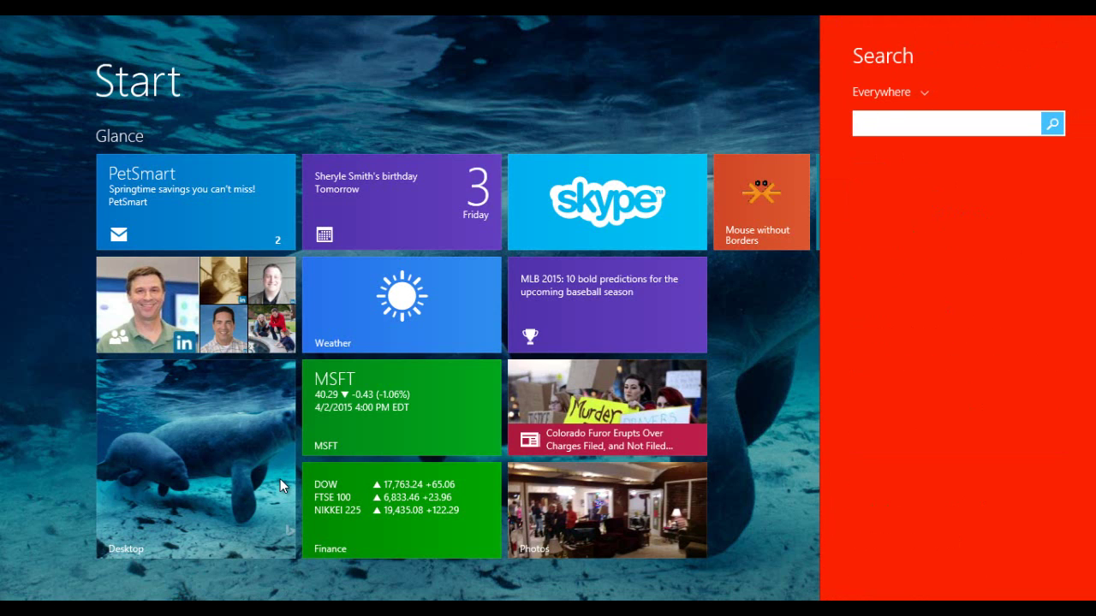
pyautogui.write('remote')
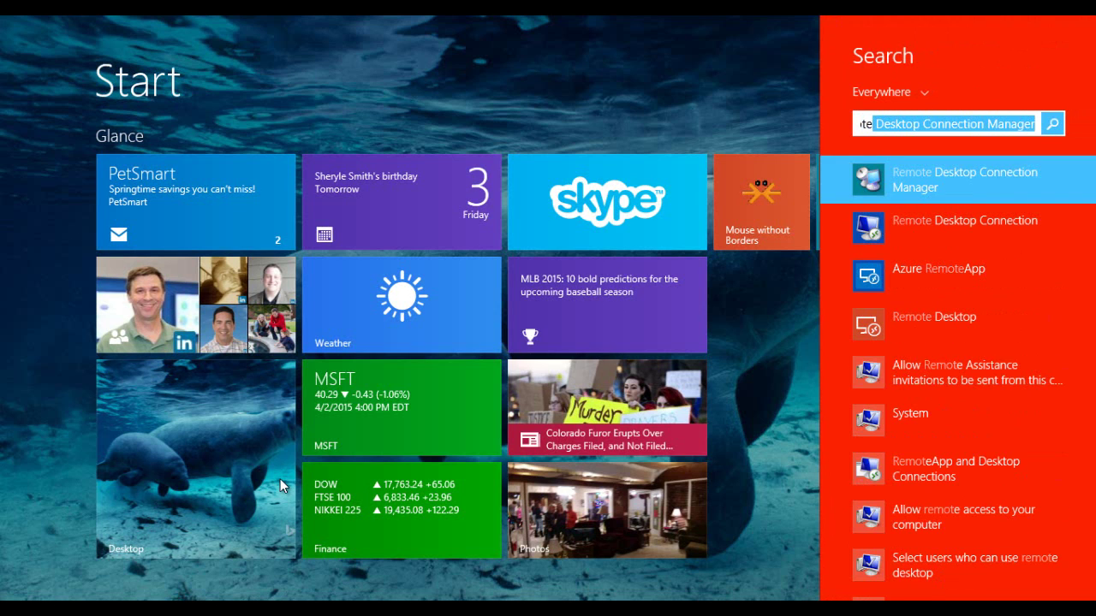
pyautogui.write('app')
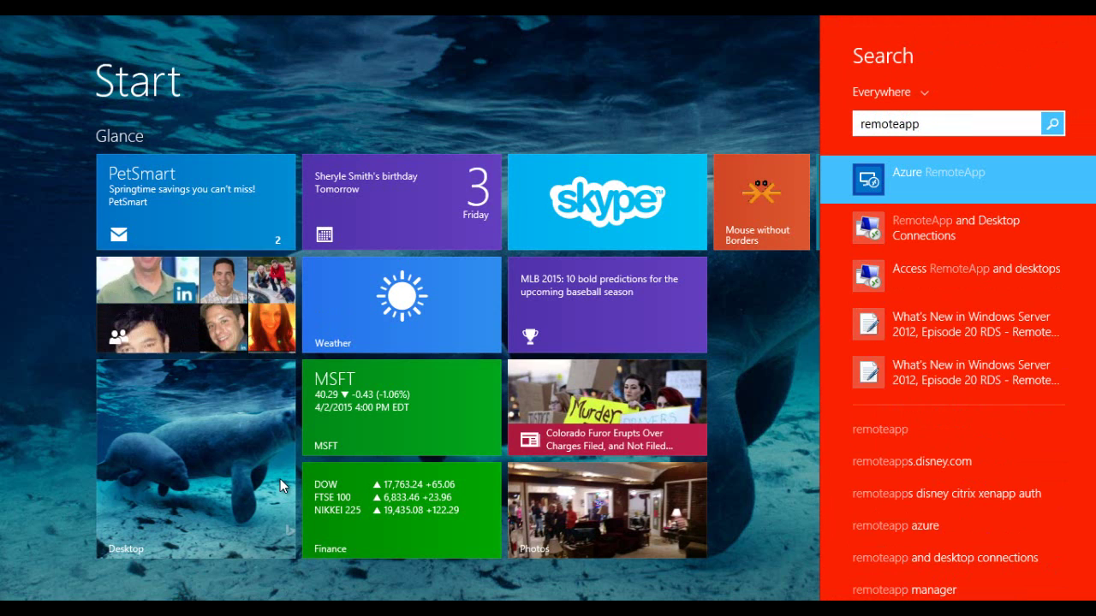
pyautogui.press('Down')
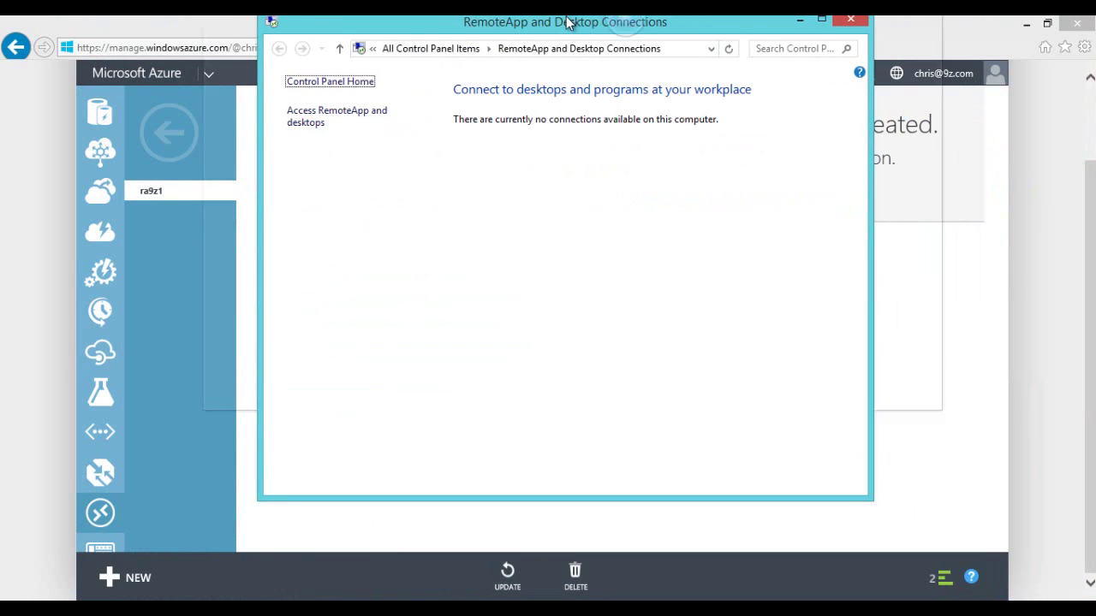
# Step: Start and dismiss the Access RemoteApp and desktops wizard, then close the connections window unchanged
pyautogui.moveTo(565, 22); pyautogui.dragTo(491, 79)
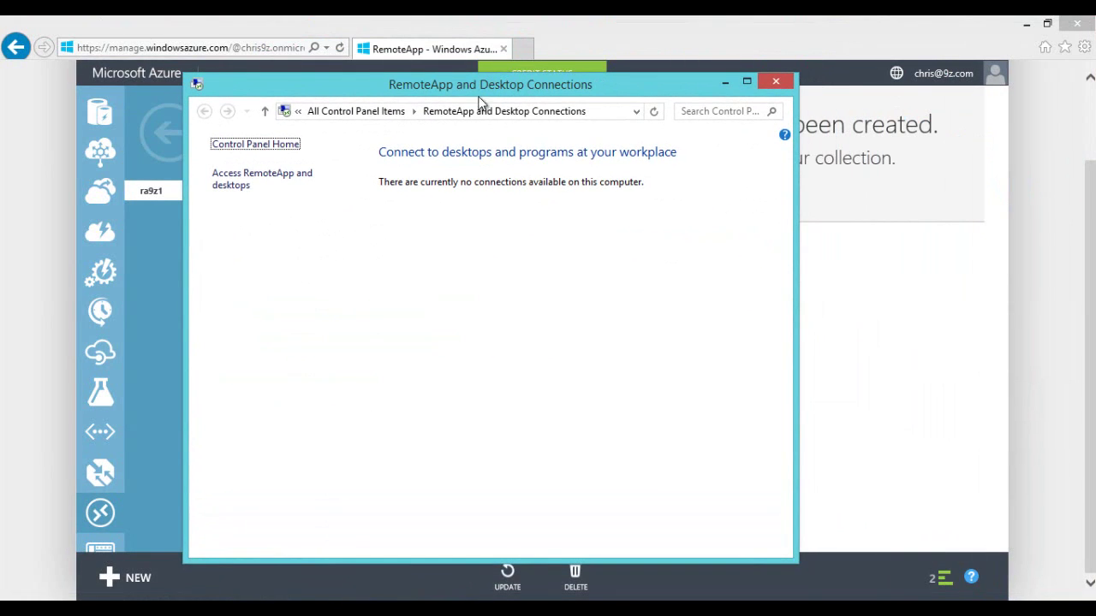
pyautogui.click(239, 182)
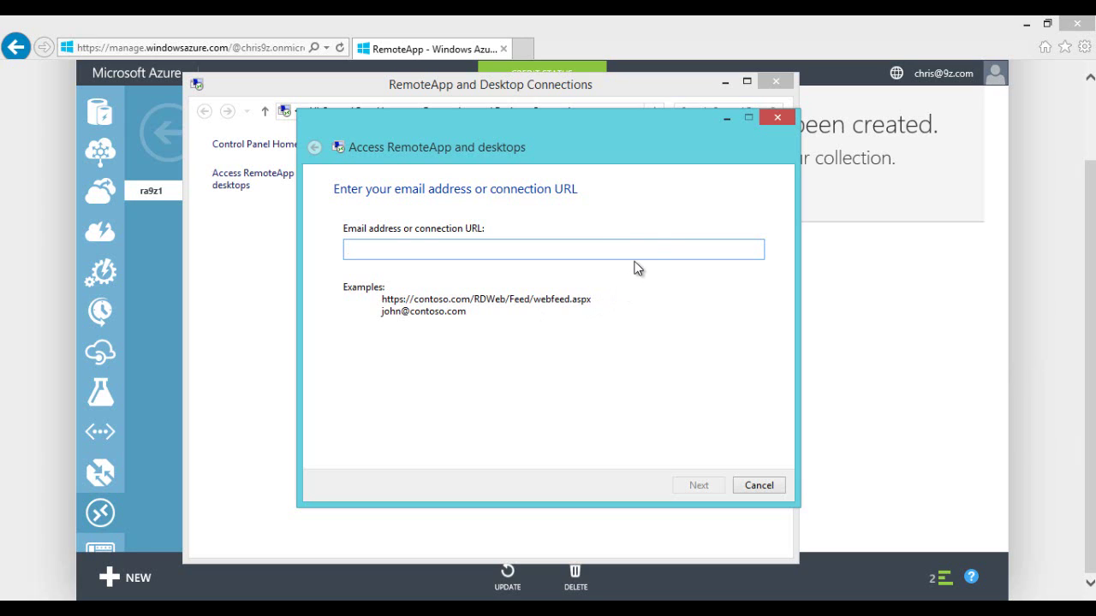
pyautogui.click(777, 119)
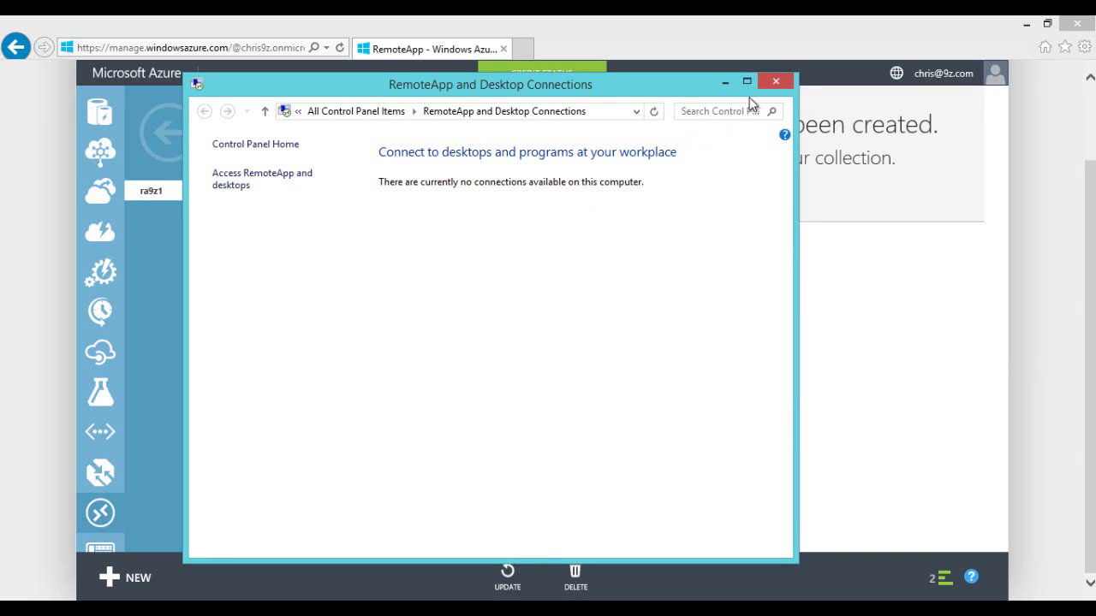
pyautogui.click(772, 83)
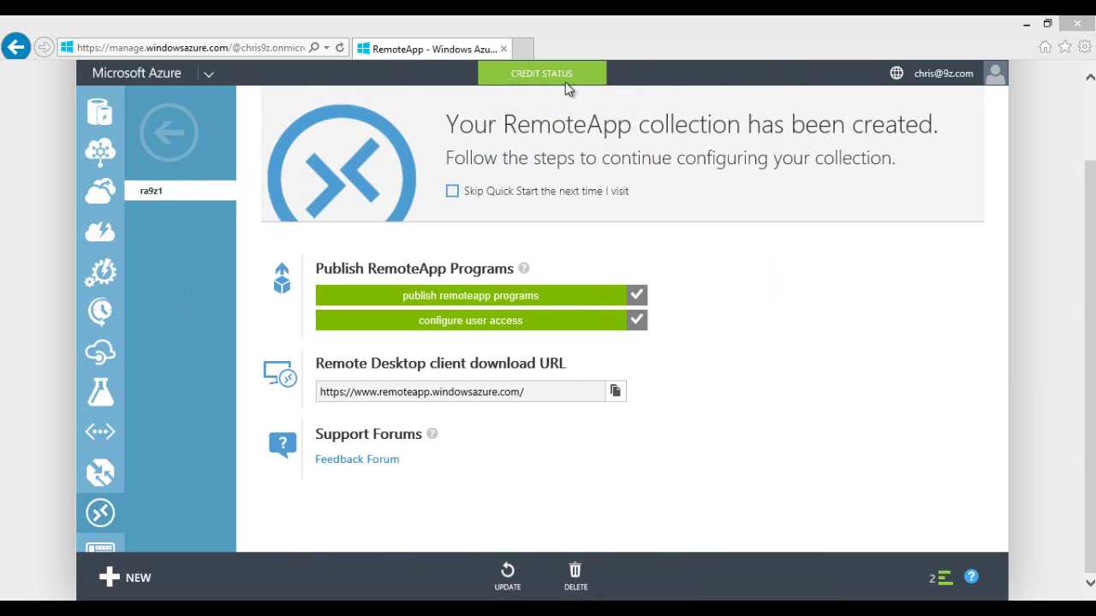
# Step: Download and launch the Azure RemoteApp client for Windows from the client download page
pyautogui.click(520, 49)
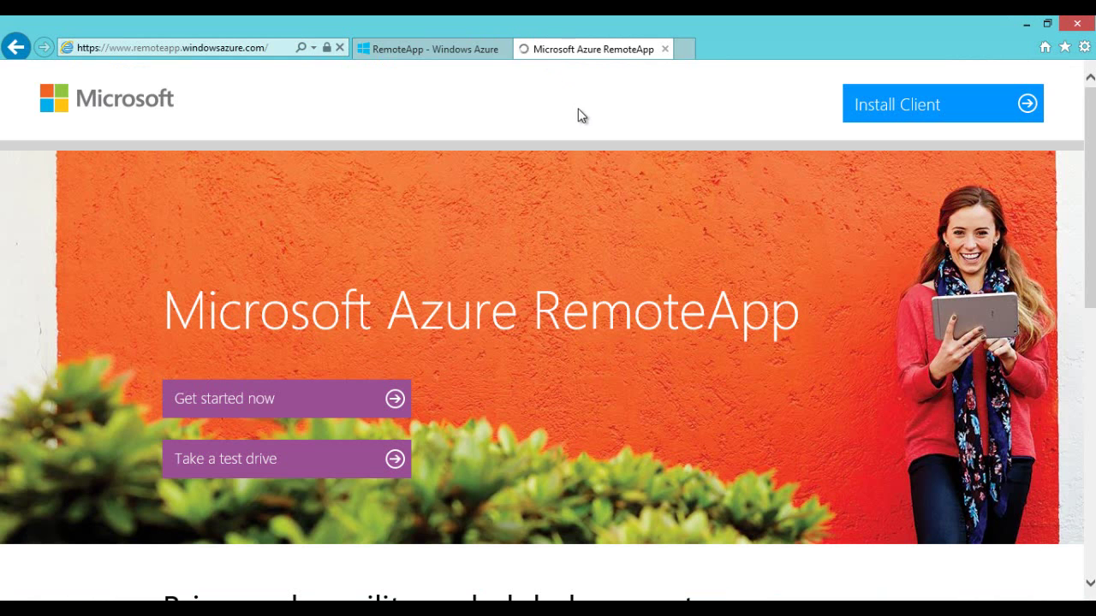
pyautogui.click(905, 111)
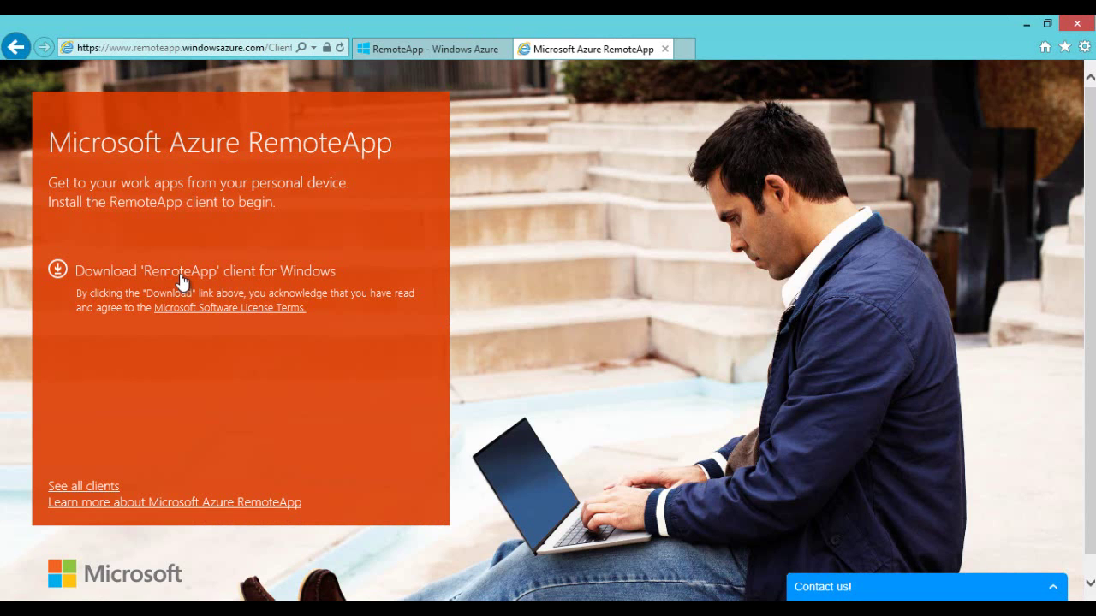
pyautogui.click(118, 272)
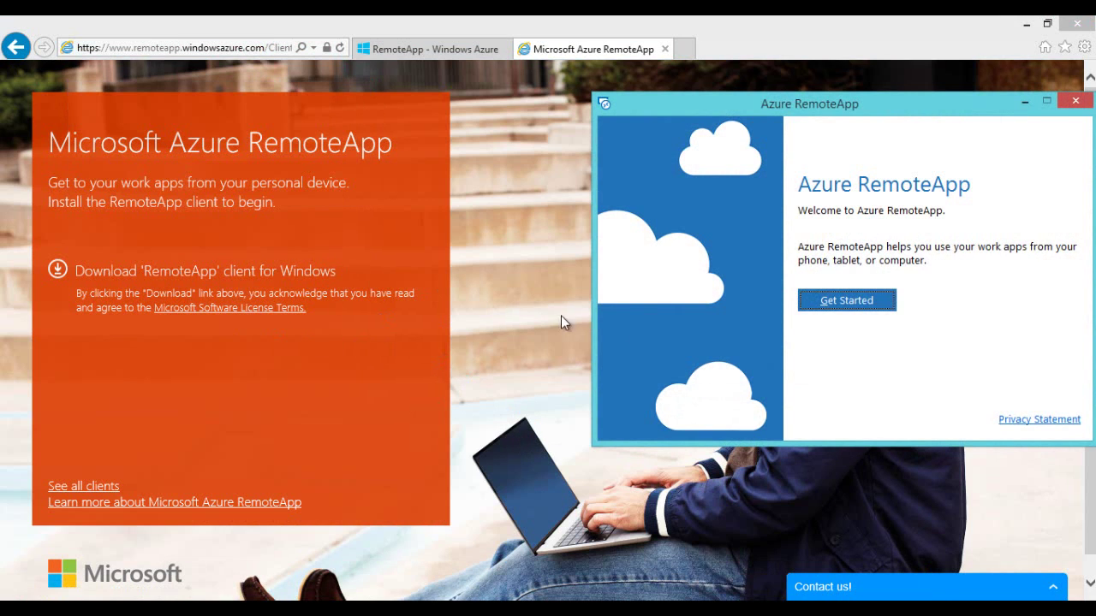
pyautogui.moveTo(785, 106); pyautogui.dragTo(452, 141)
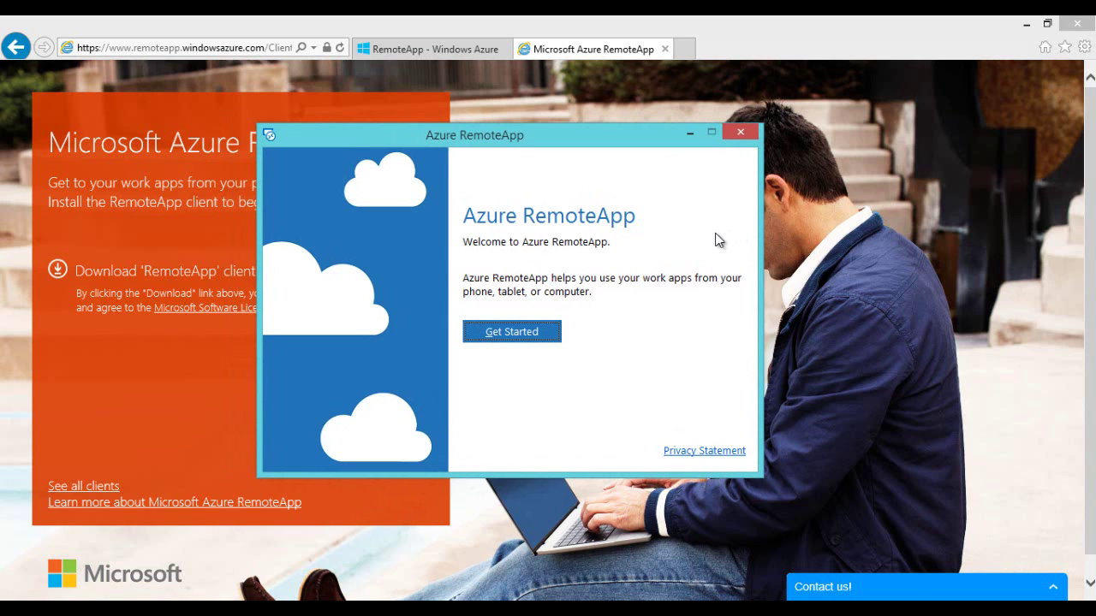
# Step: Sign in to the RemoteApp client with the account e-mail and password, retyping the password once
pyautogui.click(512, 332)
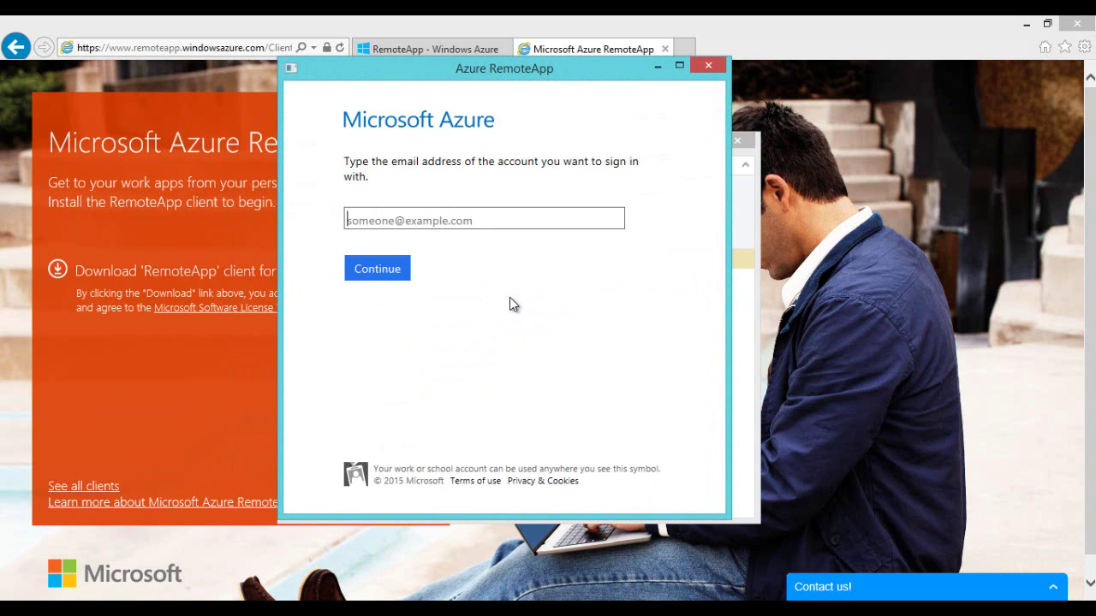
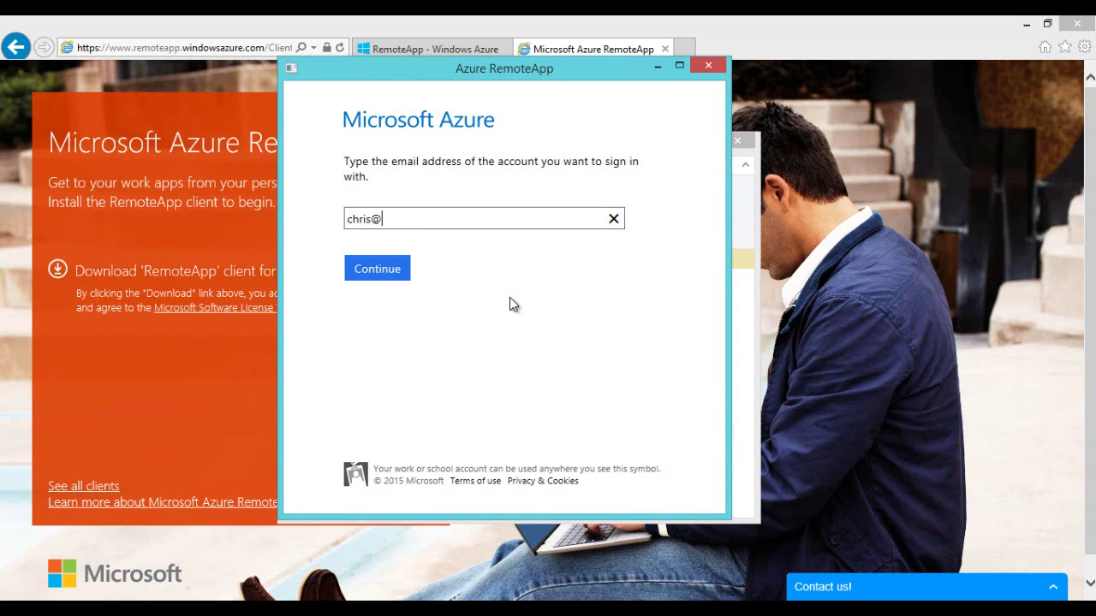
pyautogui.press('Return')
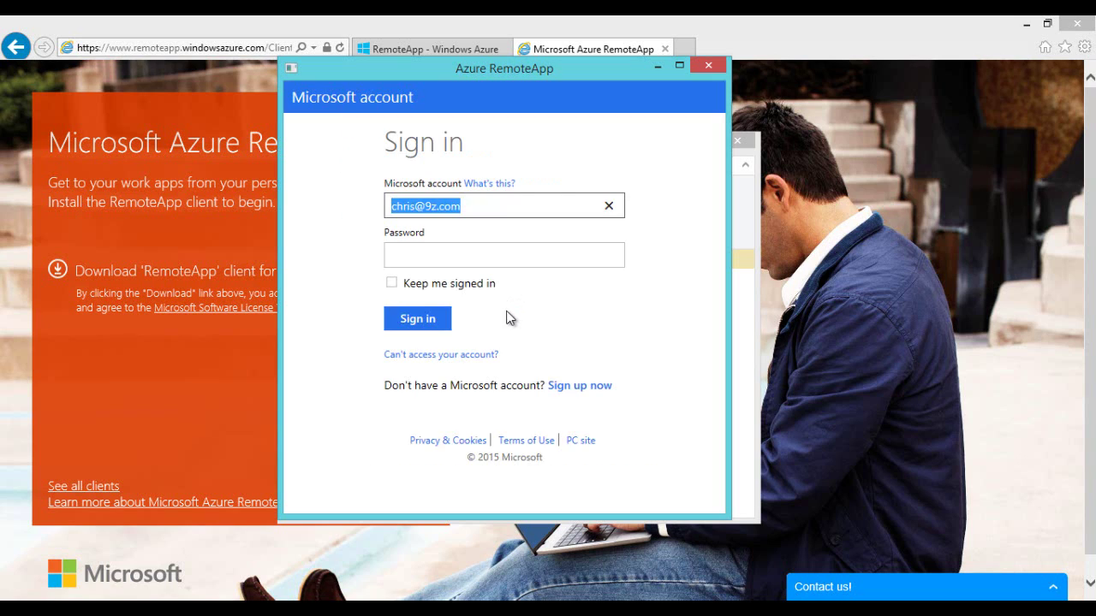
pyautogui.click(453, 253)
pyautogui.write('••••••••••')
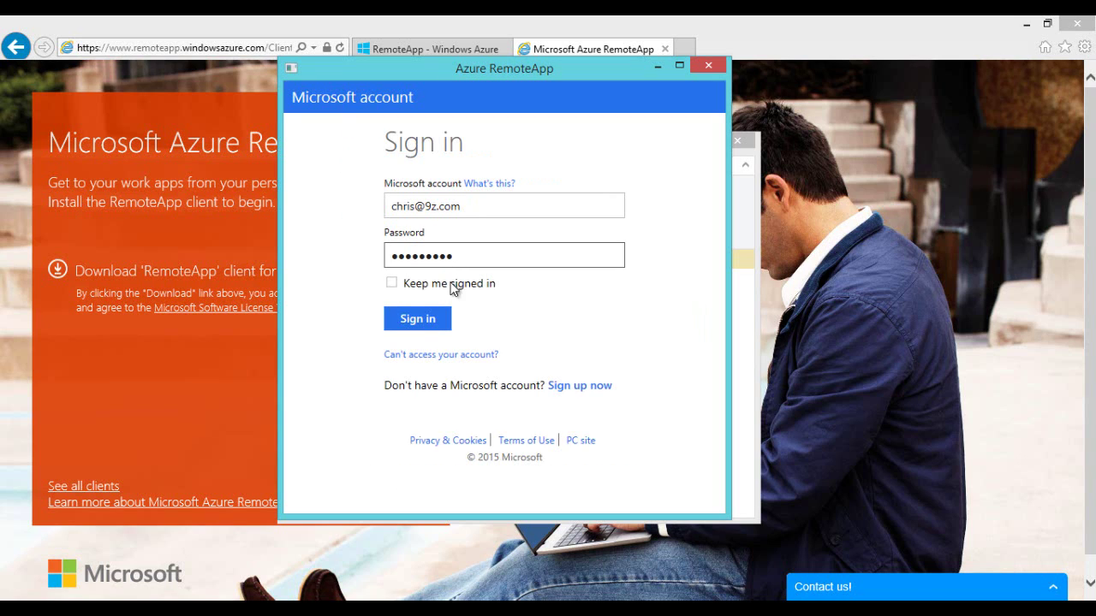
pyautogui.click(418, 322)
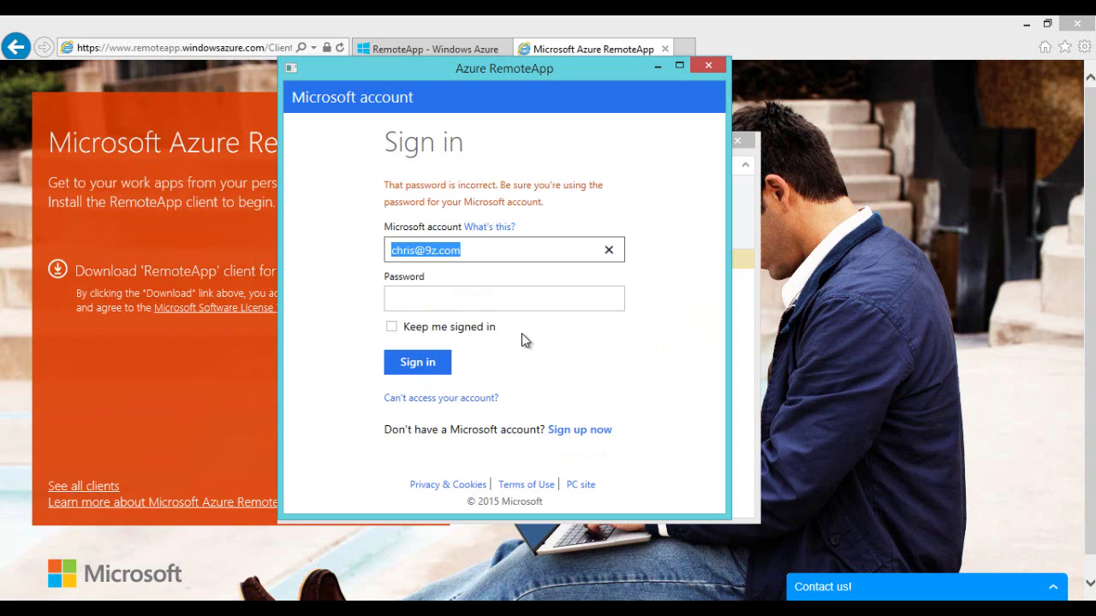
pyautogui.click(463, 300)
pyautogui.write('••••••••••')
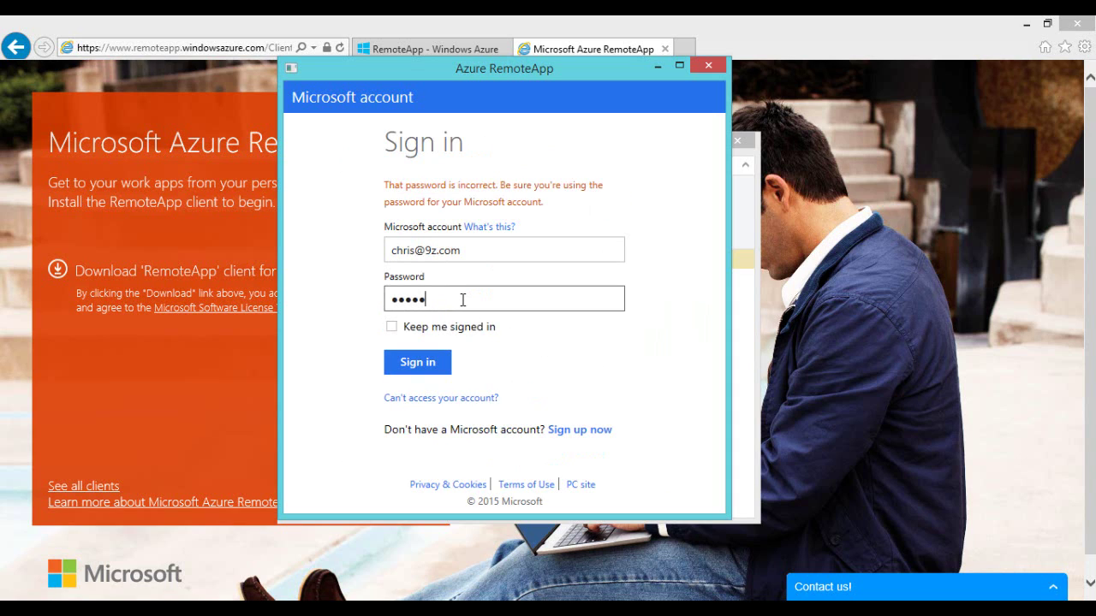
pyautogui.write('•••••')
pyautogui.click(403, 368)
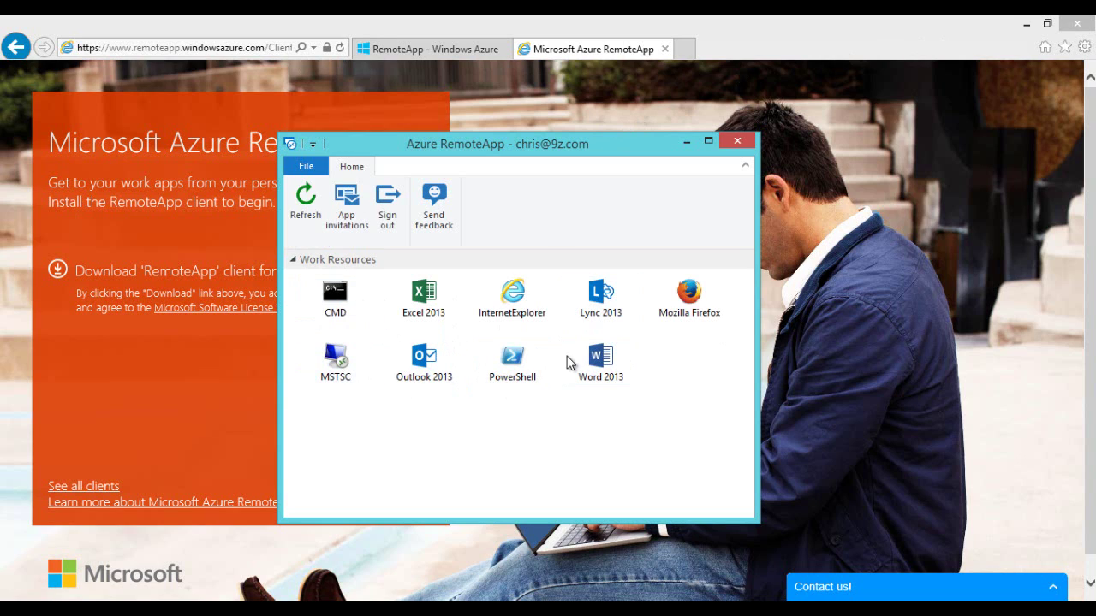
# Step: Bring the Azure RemoteApp client forward and launch the CMD program from its tile
pyautogui.click(1024, 37)
pyautogui.click(1024, 25)
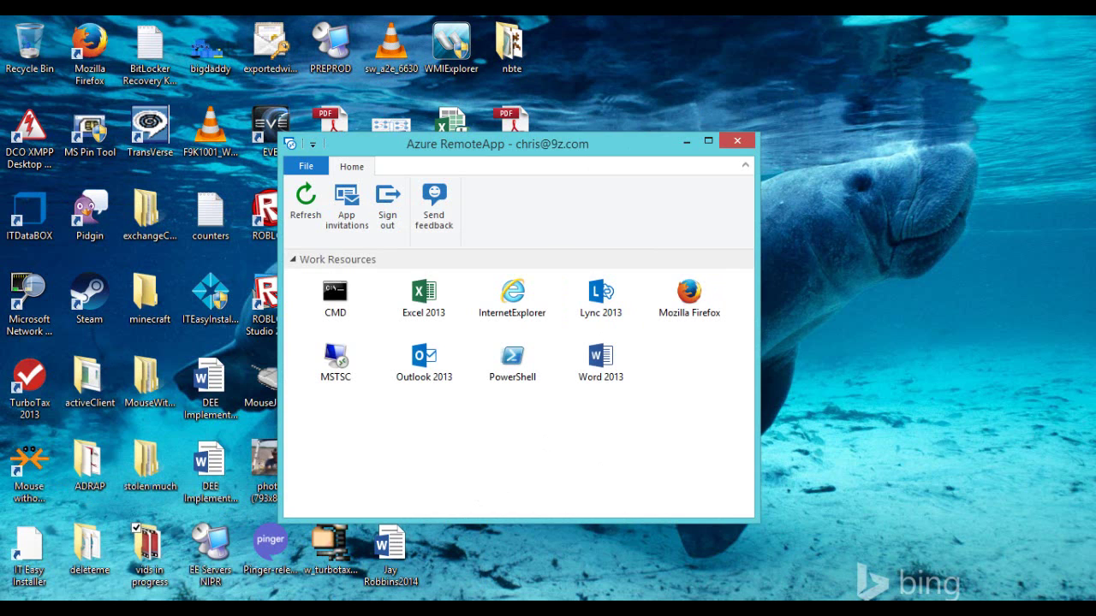
pyautogui.click(115, 537)
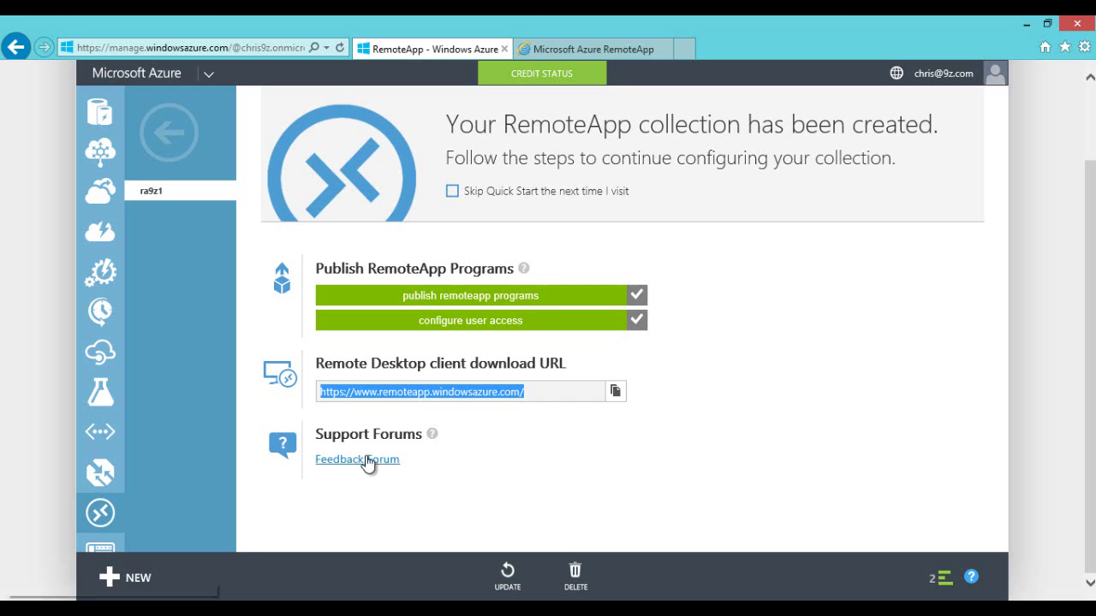
pyautogui.hotkey('alt', 'Tab')
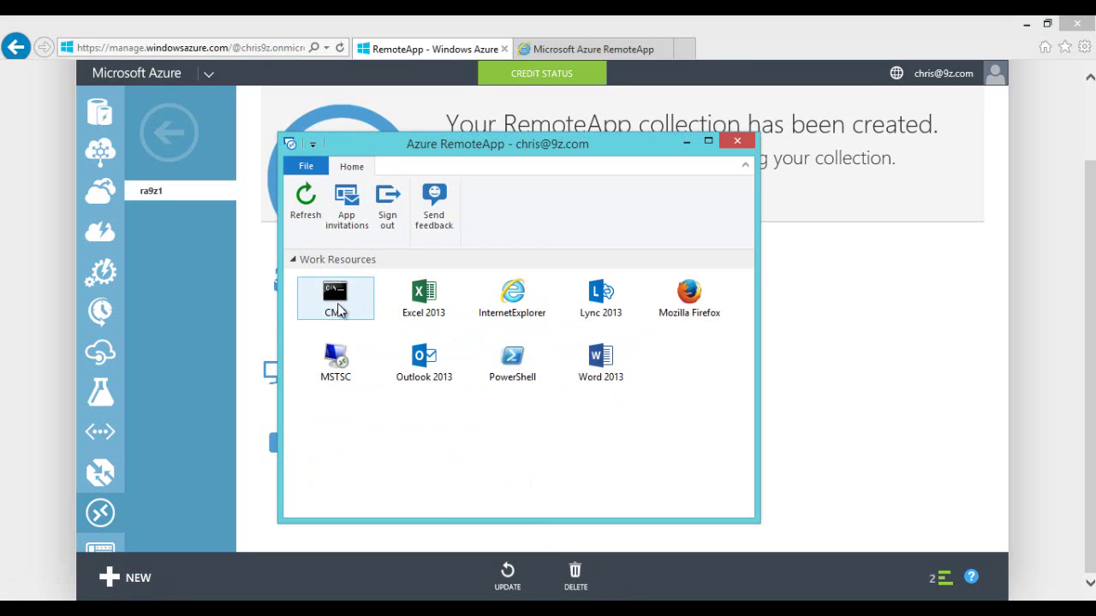
pyautogui.click(339, 305)
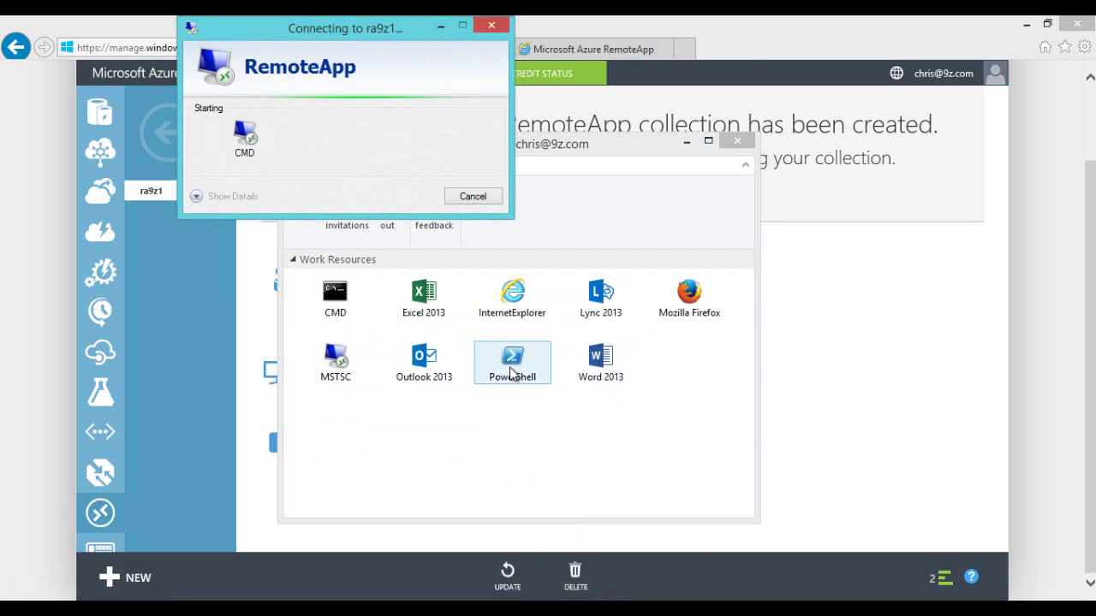
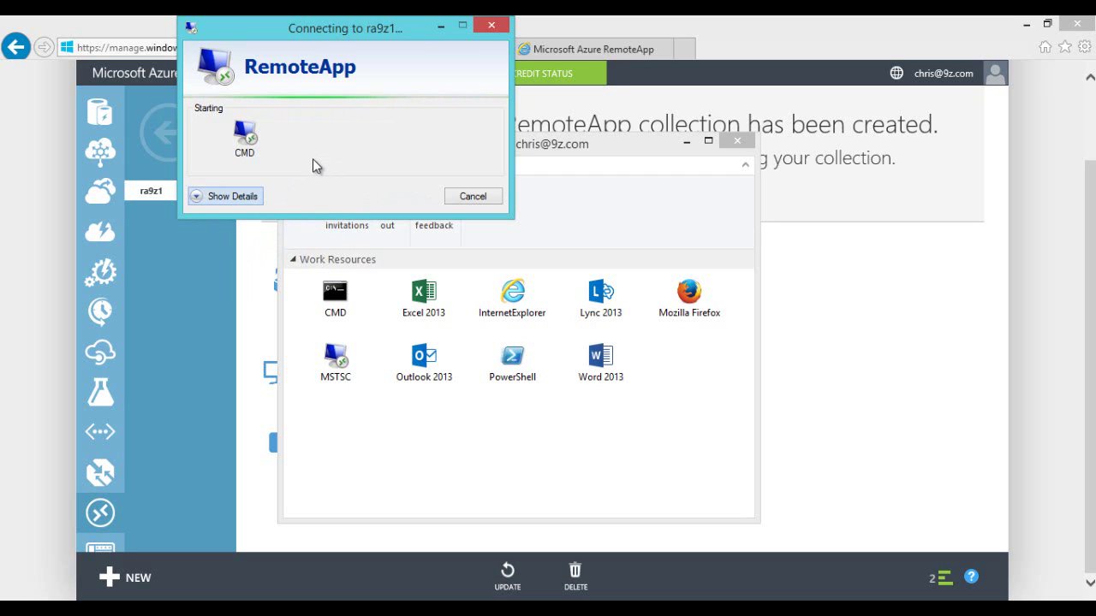
# Step: Show the connection details, then launch the published CMD app from Work Resources
pyautogui.click(227, 197)
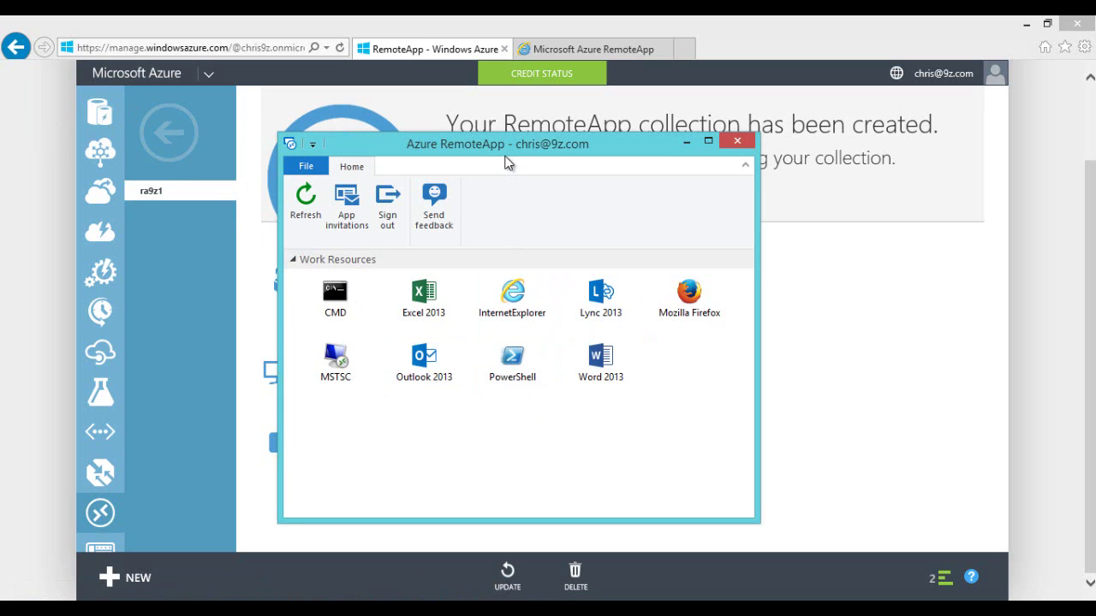
pyautogui.doubleClick(340, 298)
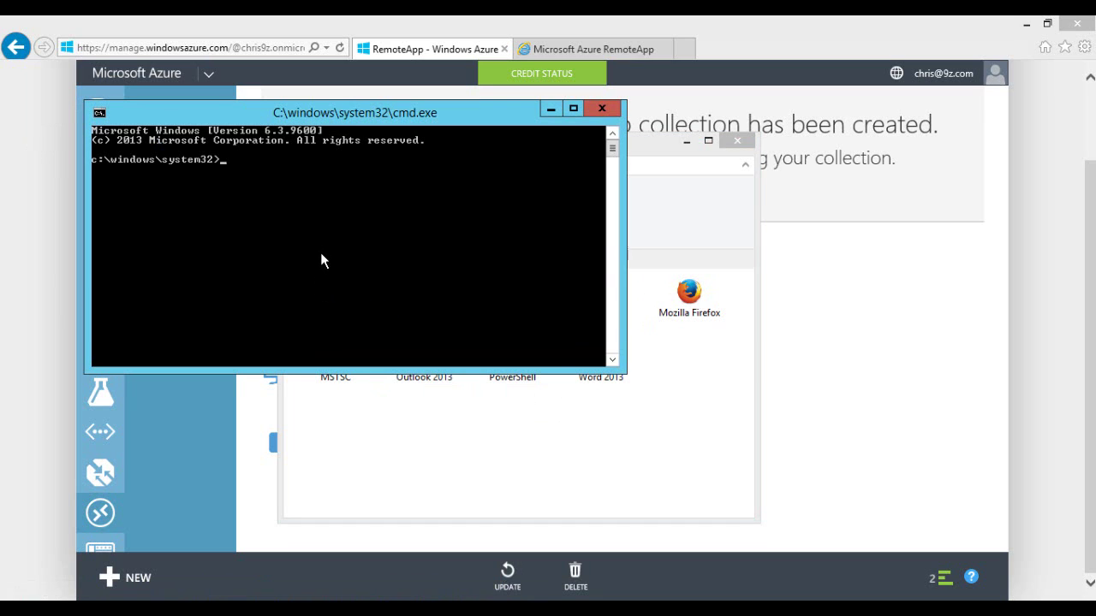
# Step: Run hostname and copy the printed host name wuobfnhv0001 from the console
pyautogui.write('hostname')
pyautogui.press('Return')
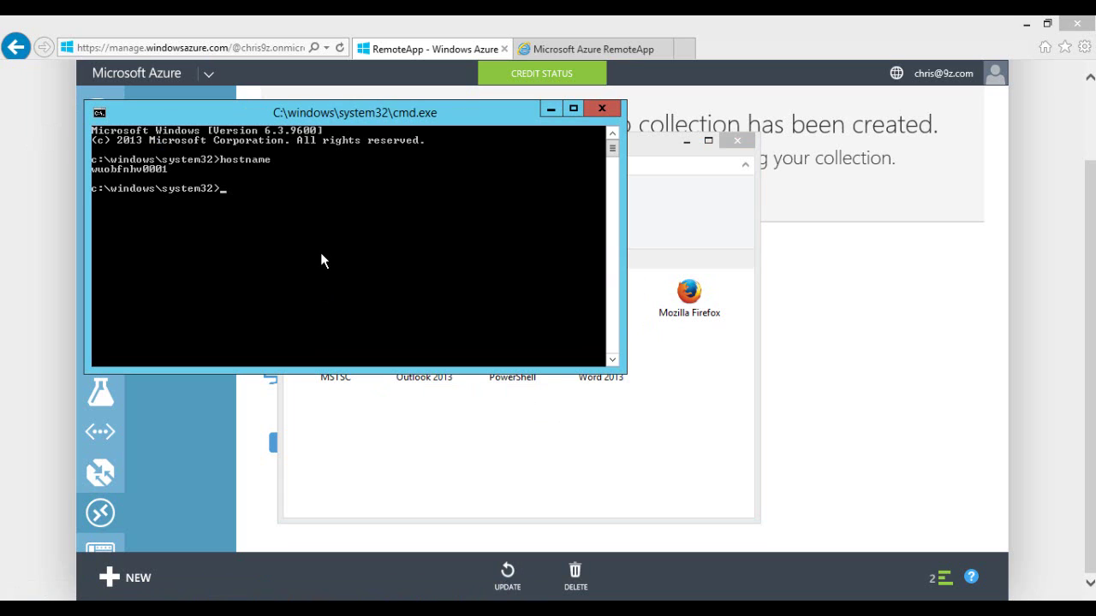
pyautogui.rightClick(112, 183)
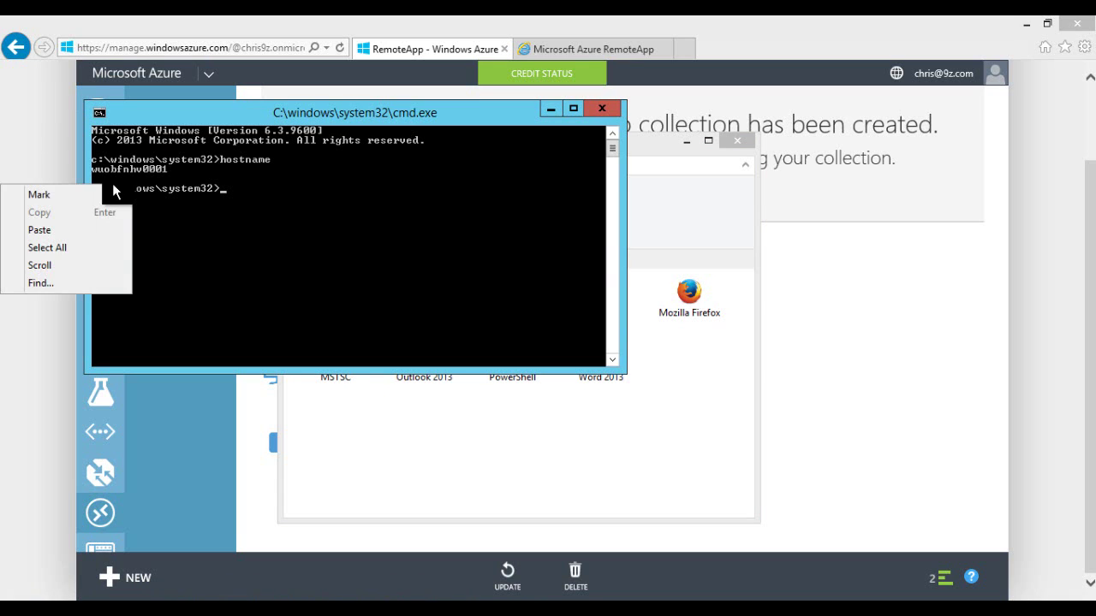
pyautogui.click(92, 195)
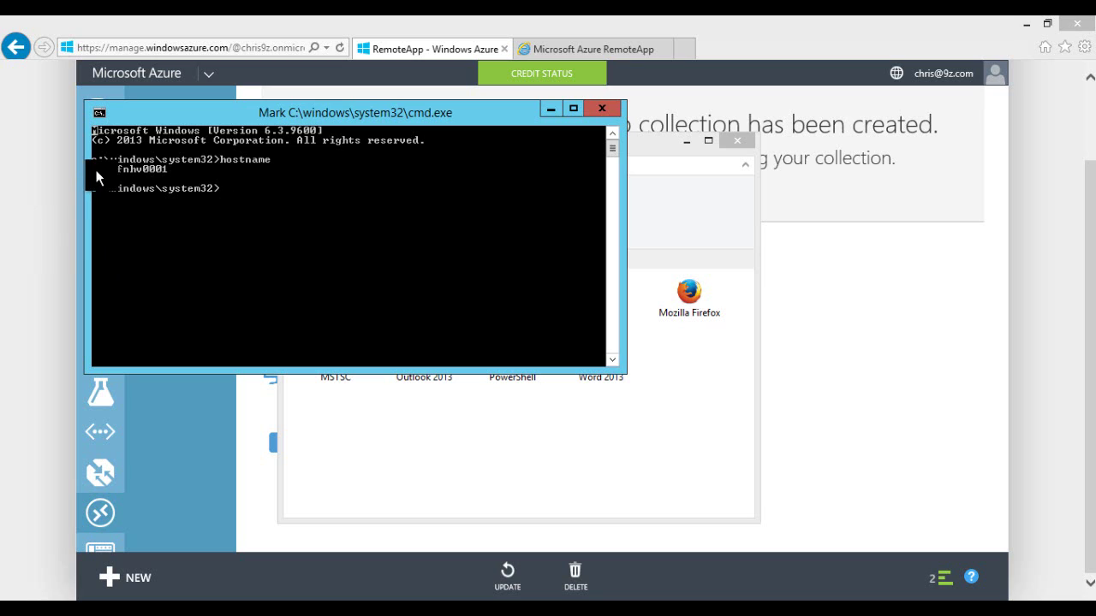
pyautogui.moveTo(93, 173); pyautogui.dragTo(165, 172)
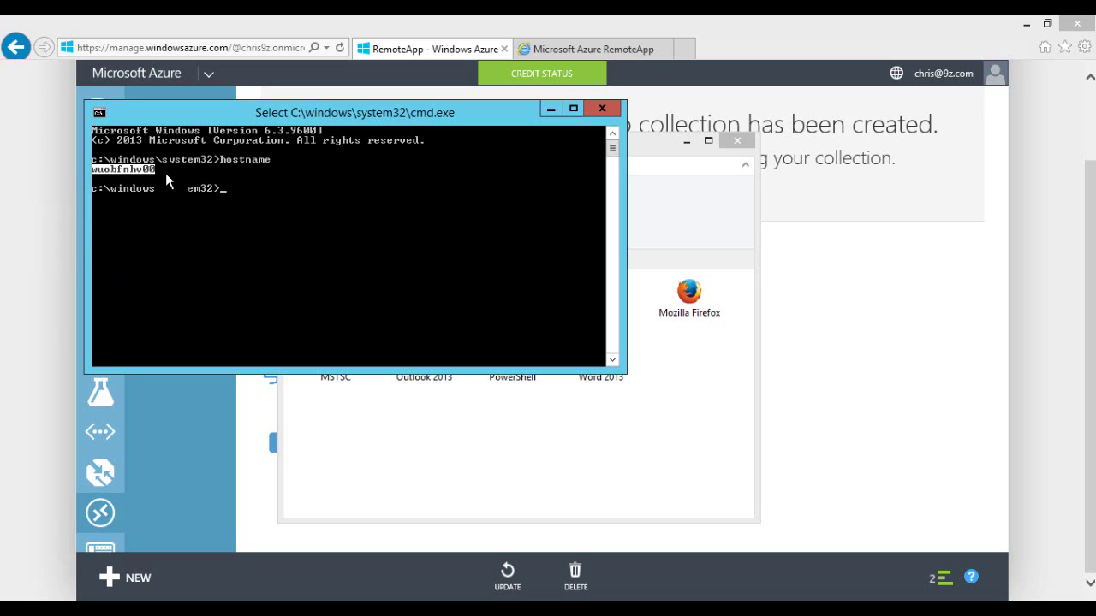
pyautogui.press('Return')
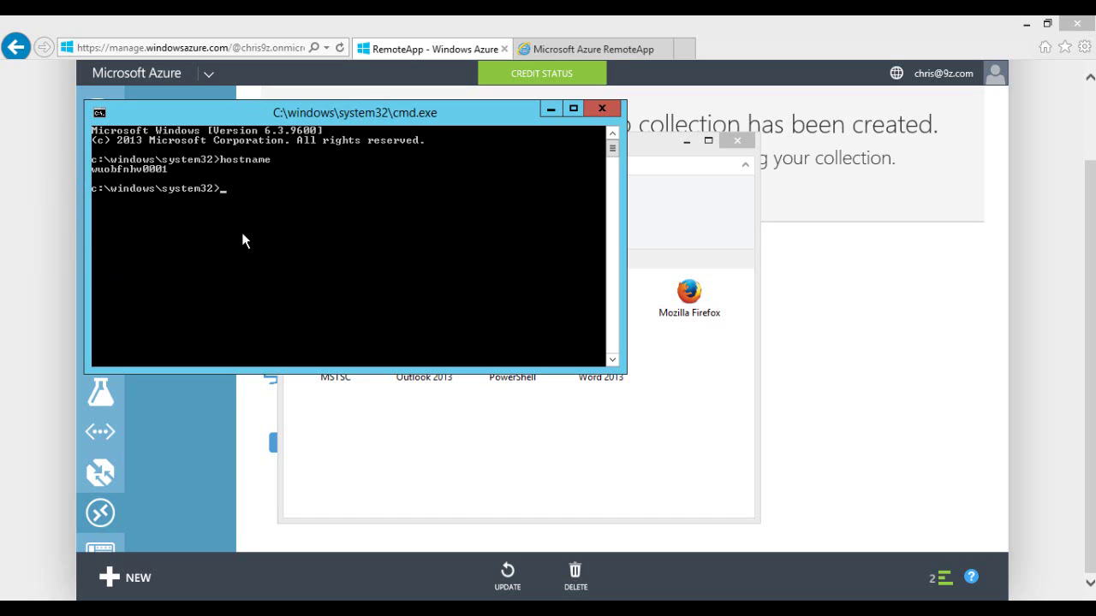
# Step: Launch the published MSTSC app from the Azure RemoteApp window
pyautogui.click(655, 152)
pyautogui.click(340, 362)
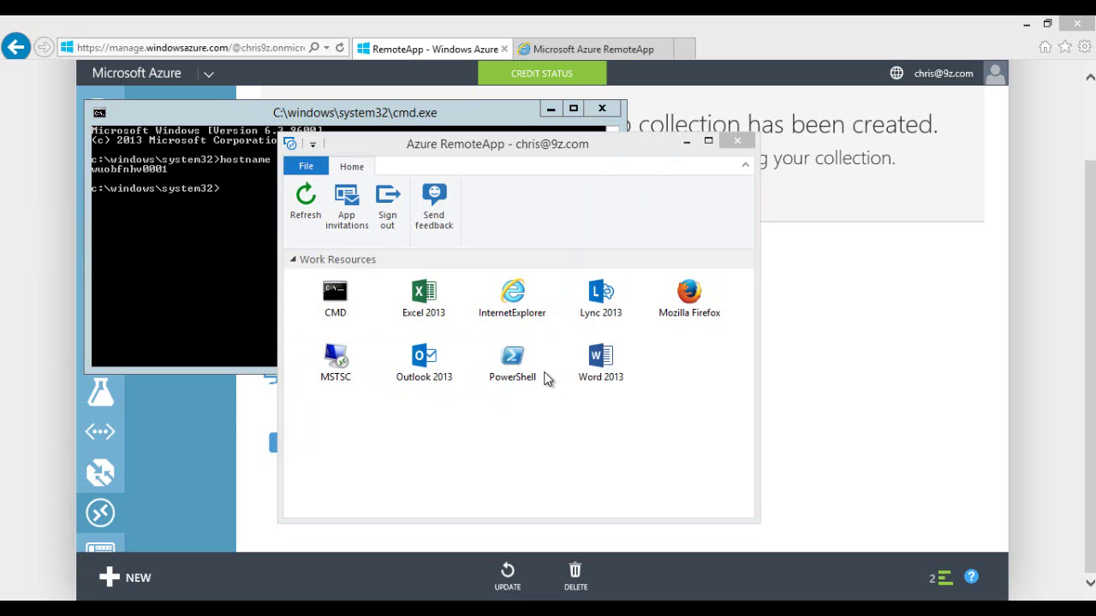
pyautogui.click(180, 243)
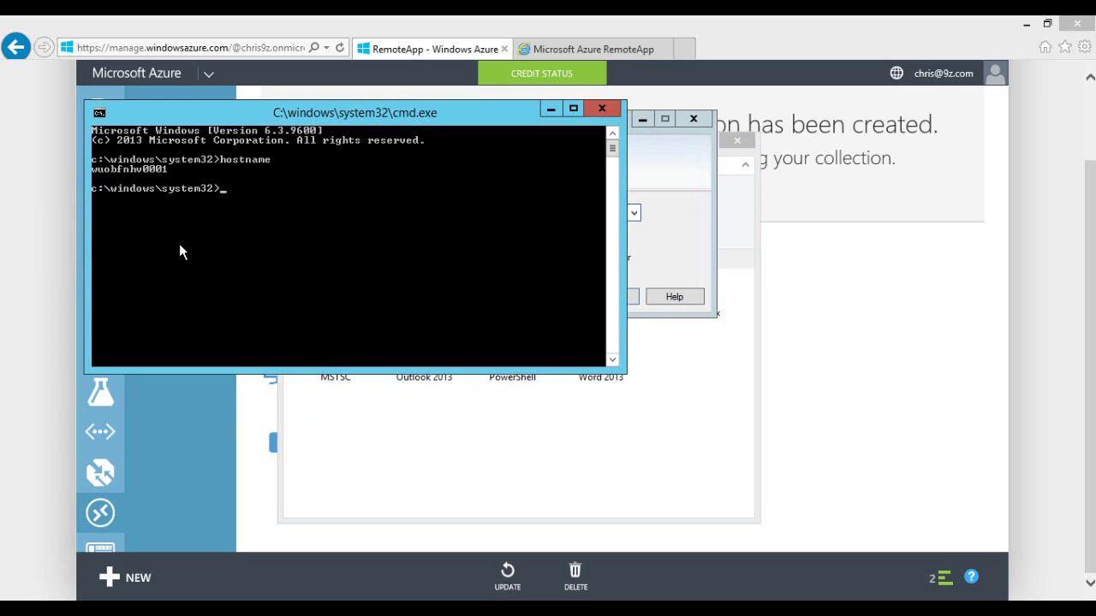
# Step: Open mstsc with computer wuobfnhv0001 pasted and the display size set to 800x600
pyautogui.write('msts')
pyautogui.write('c')
pyautogui.press('Return')
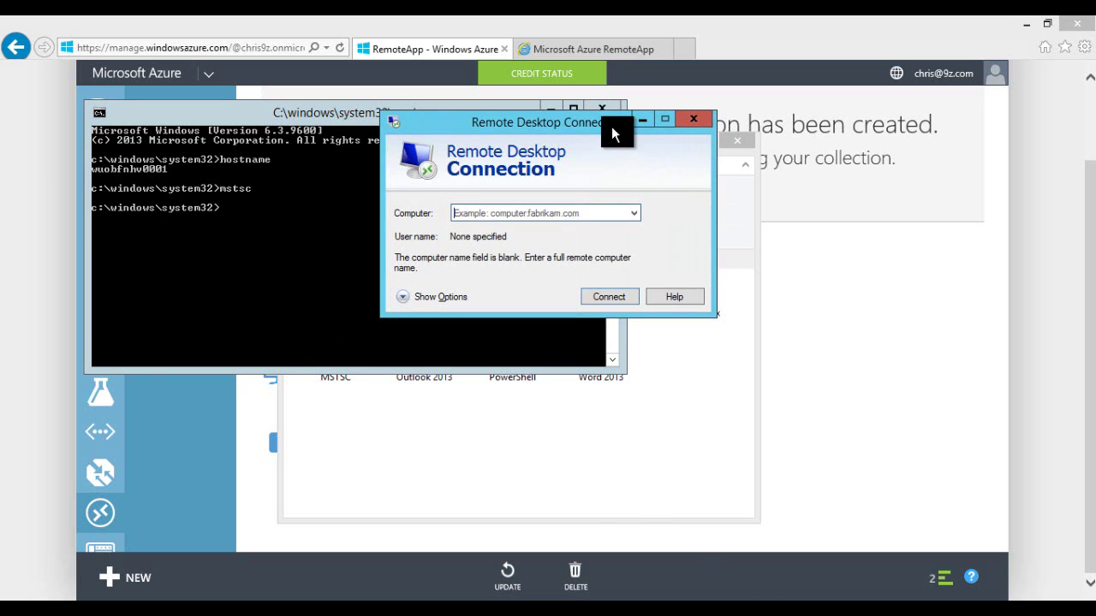
pyautogui.write('wuobfnhv0001')
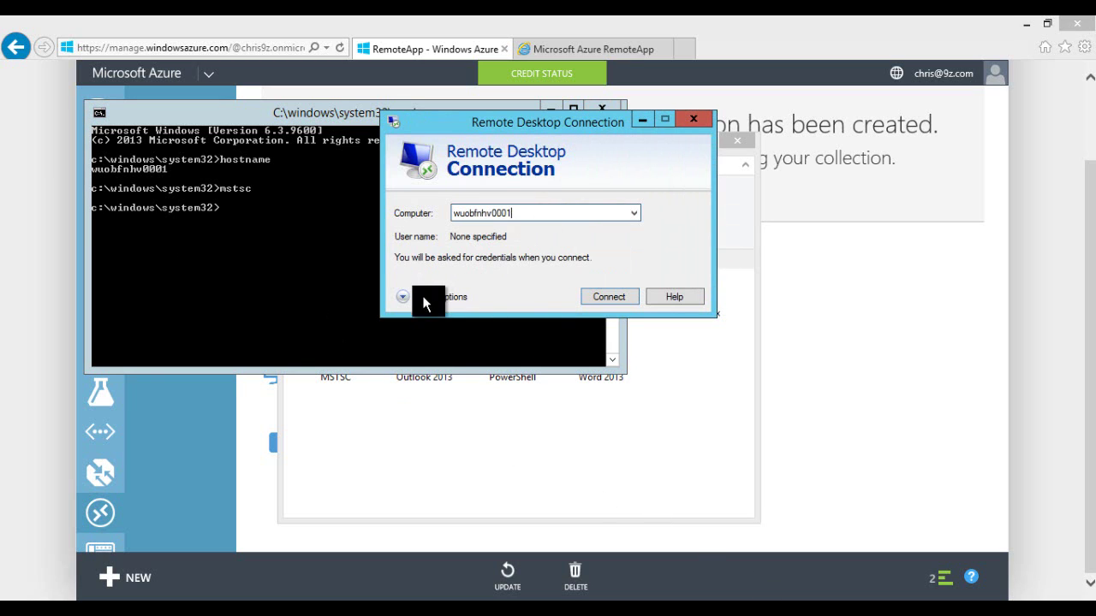
pyautogui.click(421, 297)
pyautogui.click(449, 209)
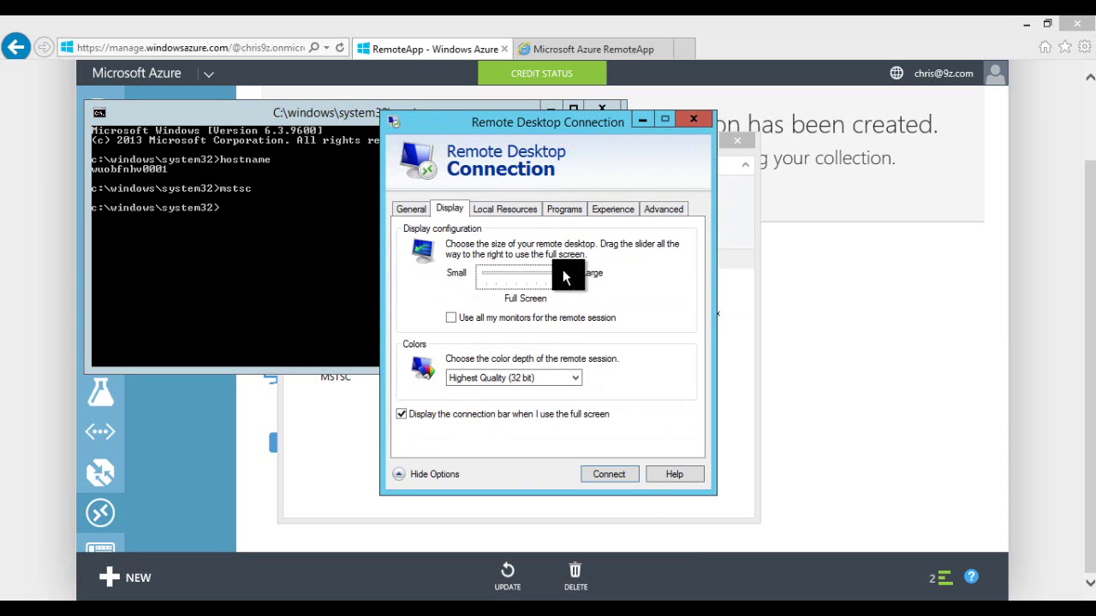
pyautogui.click(506, 275)
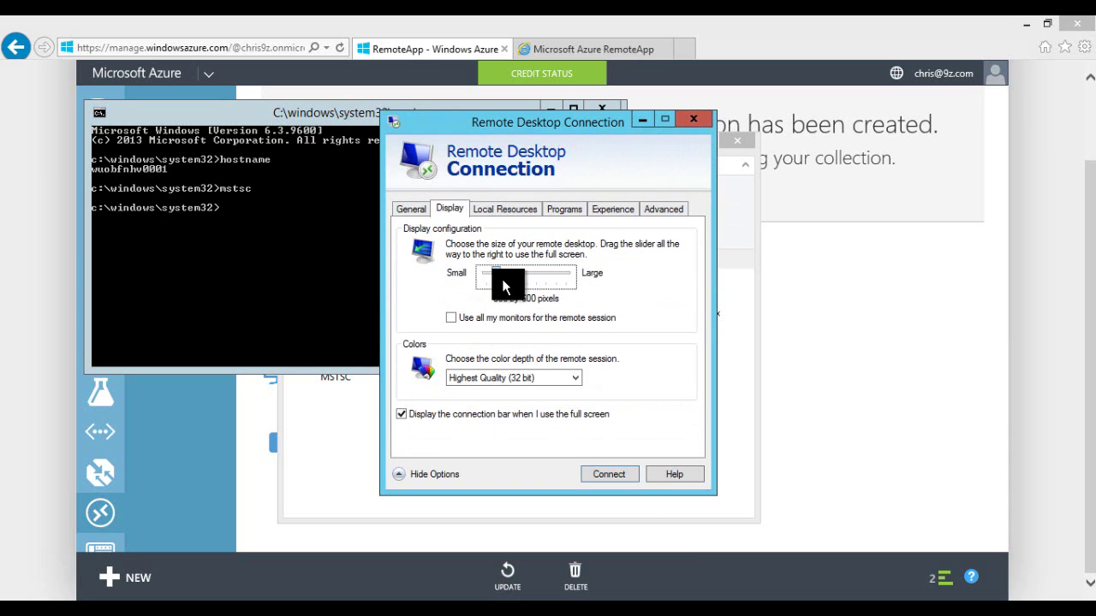
pyautogui.click(413, 207)
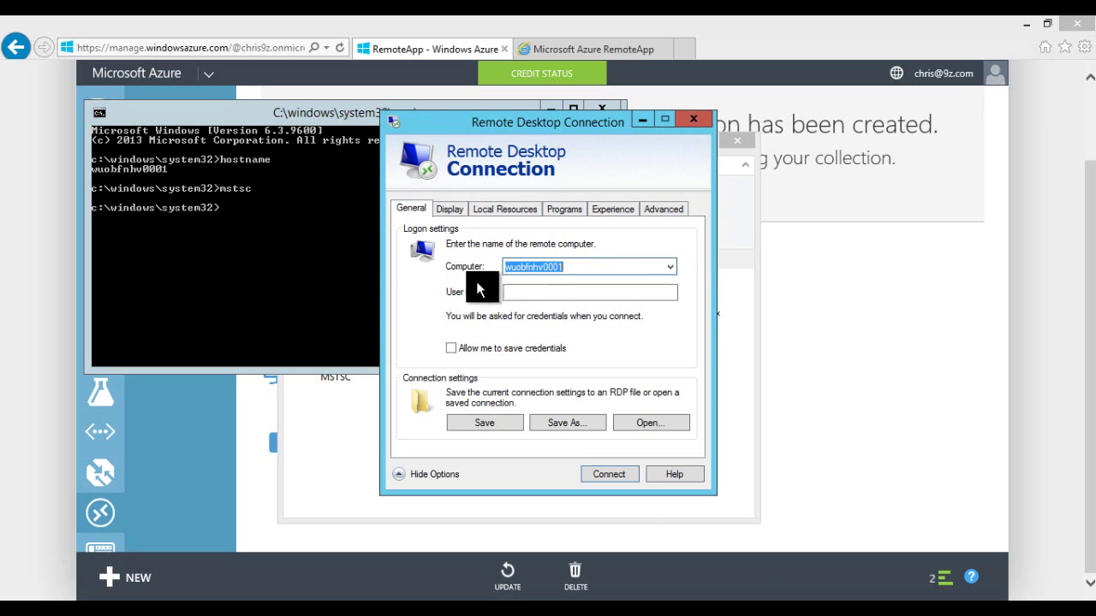
# Step: Connect with the session user name and password, accepting the certificate warning
pyautogui.click(531, 292)
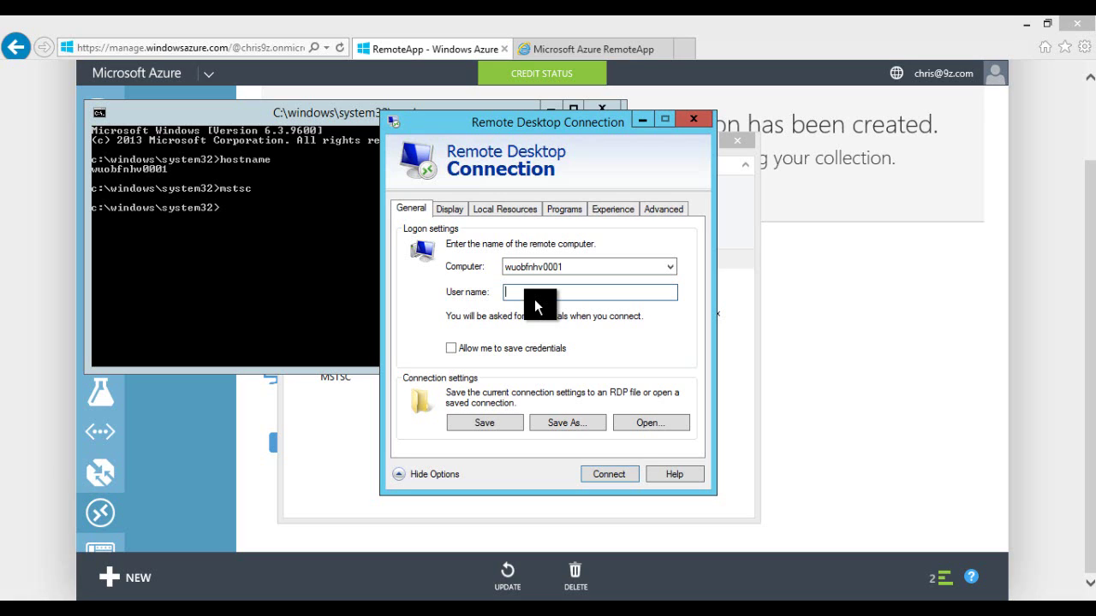
pyautogui.write('chris2')
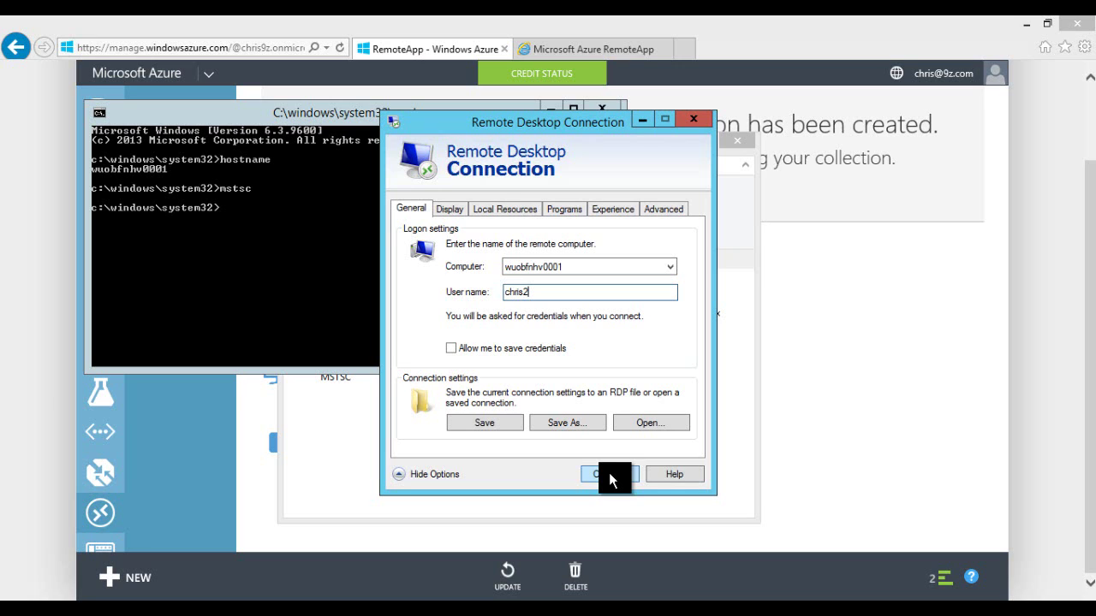
pyautogui.click(609, 474)
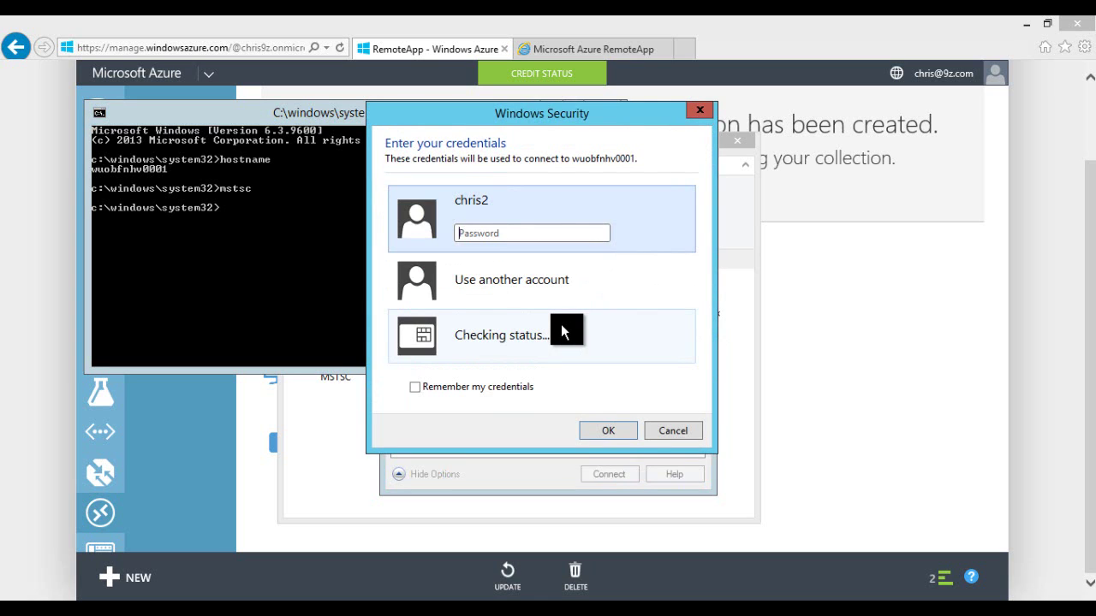
pyautogui.write('•••••••••')
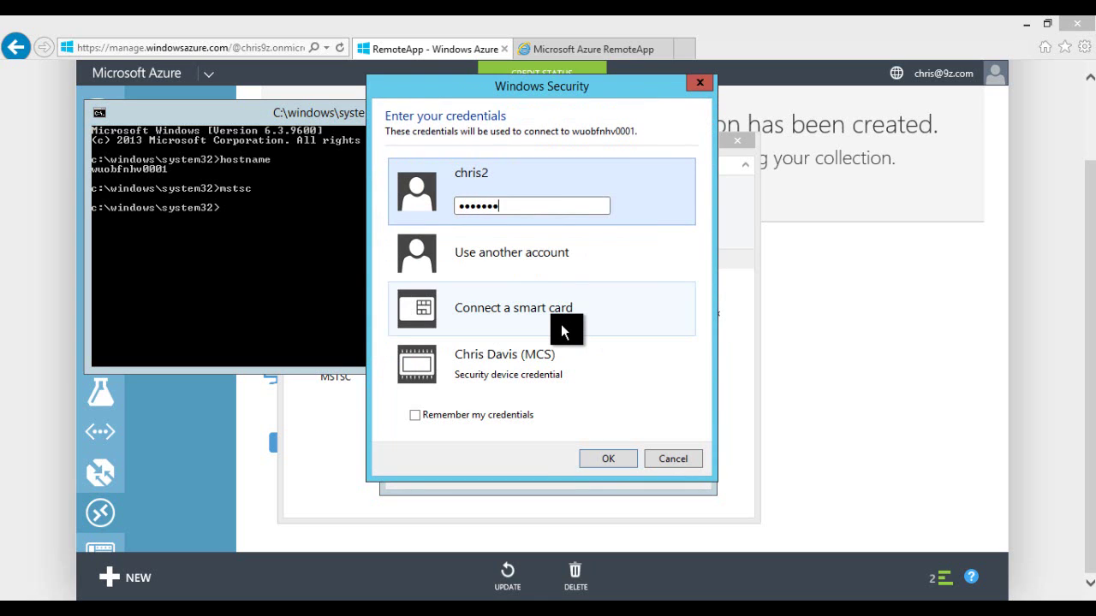
pyautogui.click(612, 451)
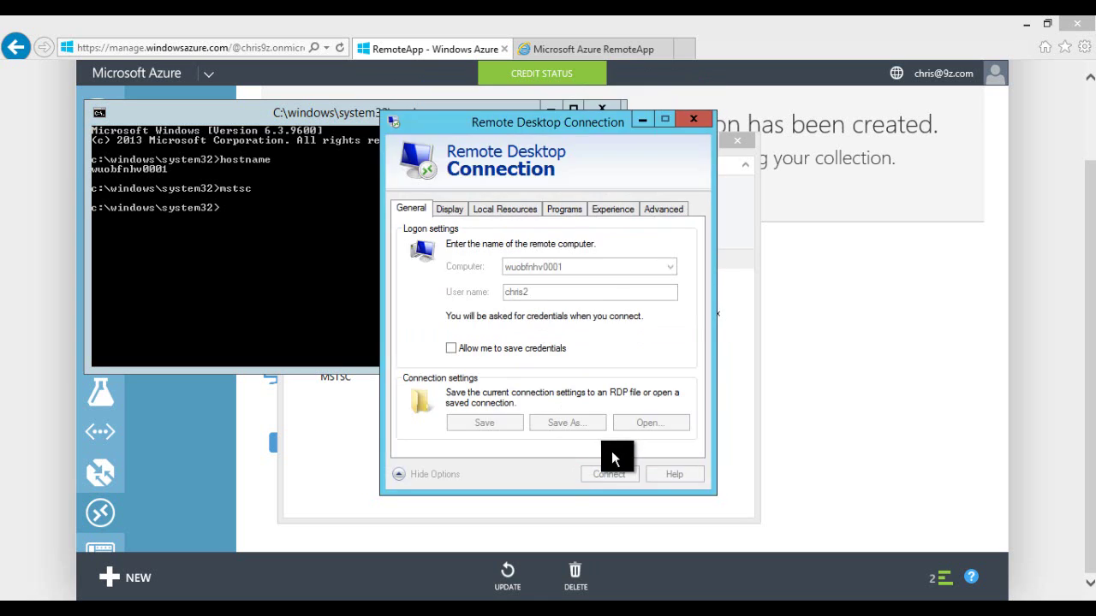
pyautogui.click(606, 445)
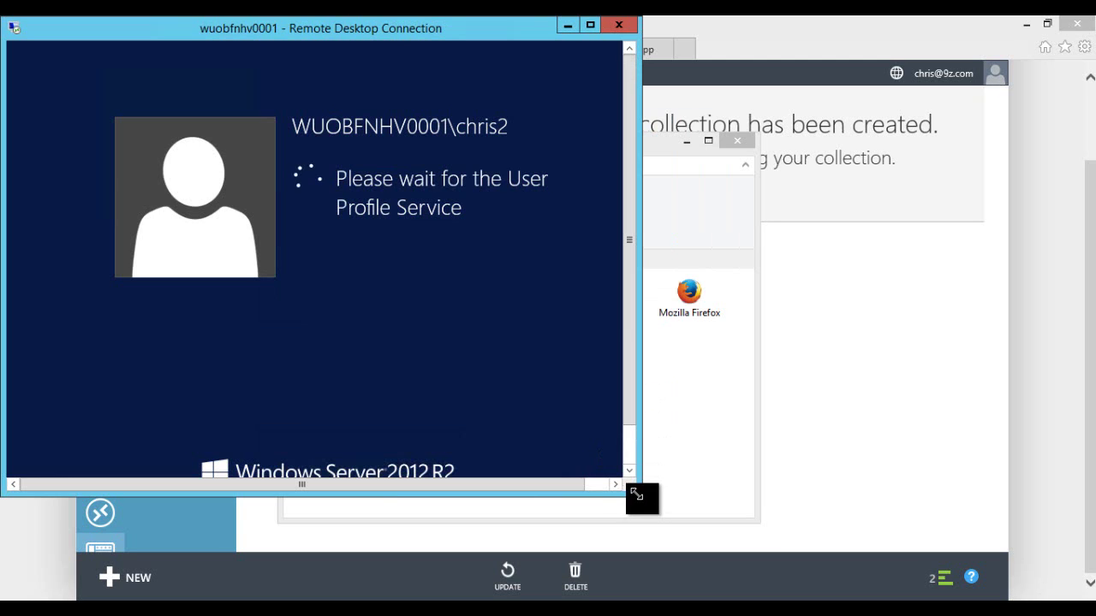
# Step: Enlarge the remote desktop window, move it right, and shift the command console down-left
pyautogui.moveTo(639, 494); pyautogui.dragTo(683, 552)
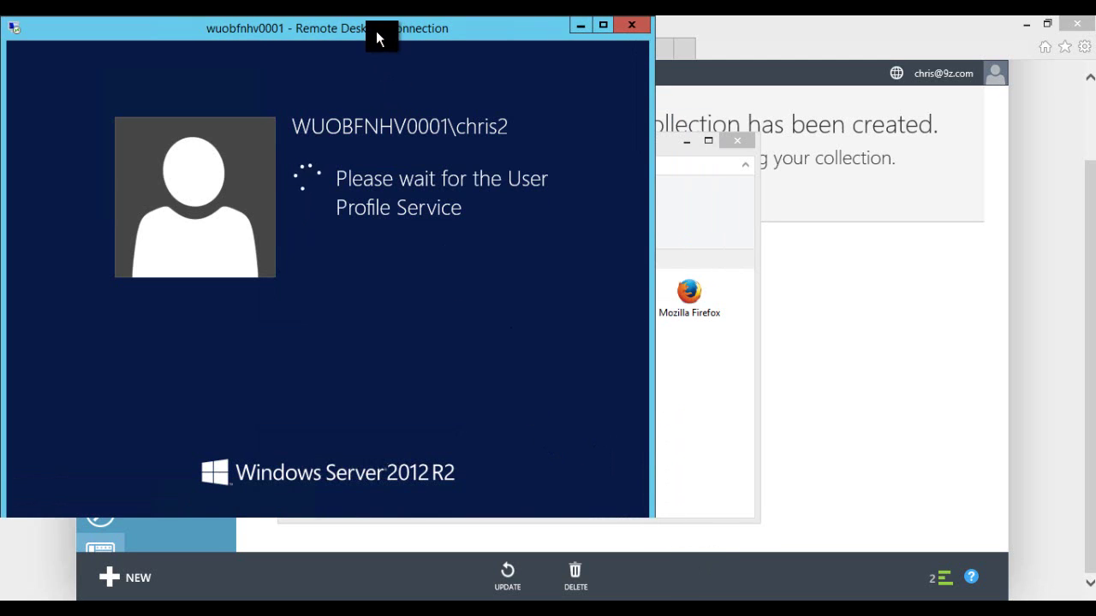
pyautogui.moveTo(383, 32); pyautogui.dragTo(415, 43)
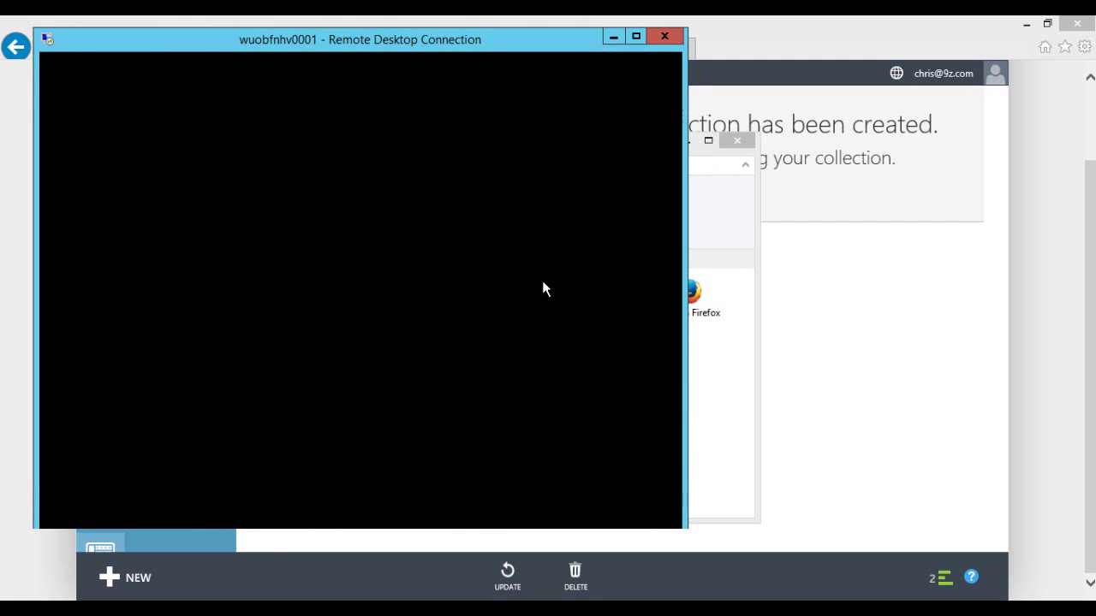
pyautogui.moveTo(322, 40); pyautogui.dragTo(661, 54)
pyautogui.moveTo(301, 114); pyautogui.dragTo(238, 173)
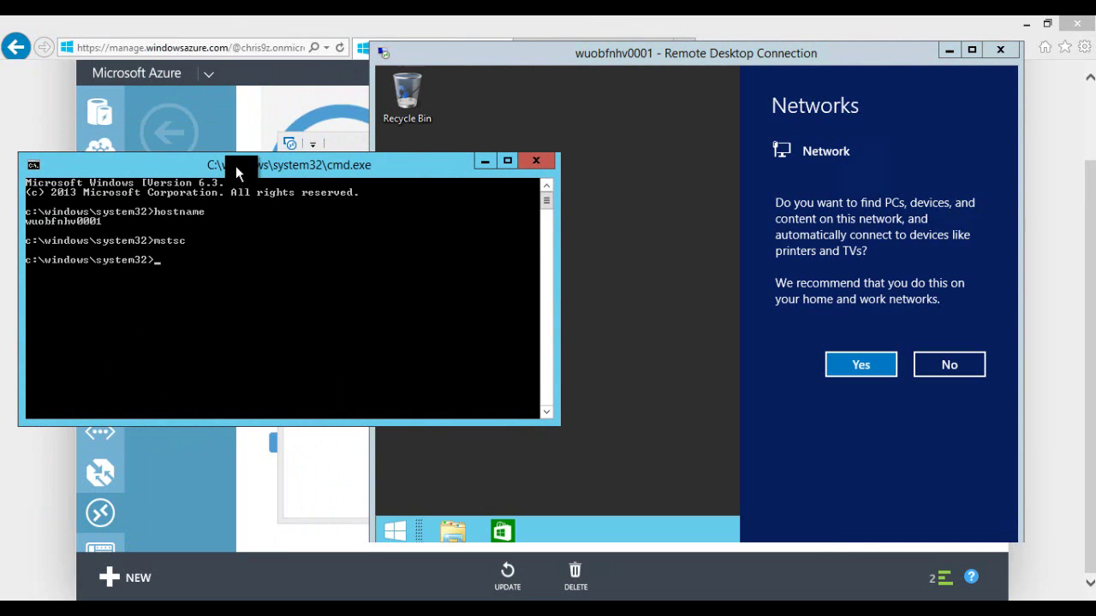
# Step: Open and close Registry Editor, then try ipconfig /flushdns, which requires elevation
pyautogui.write('regedit')
pyautogui.press('Return')
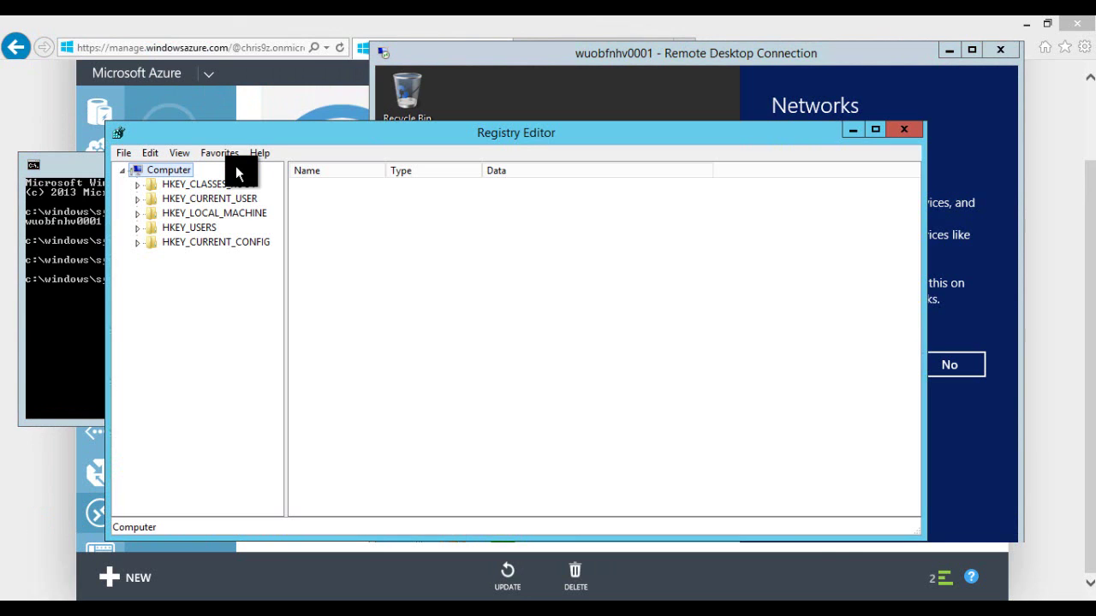
pyautogui.click(906, 132)
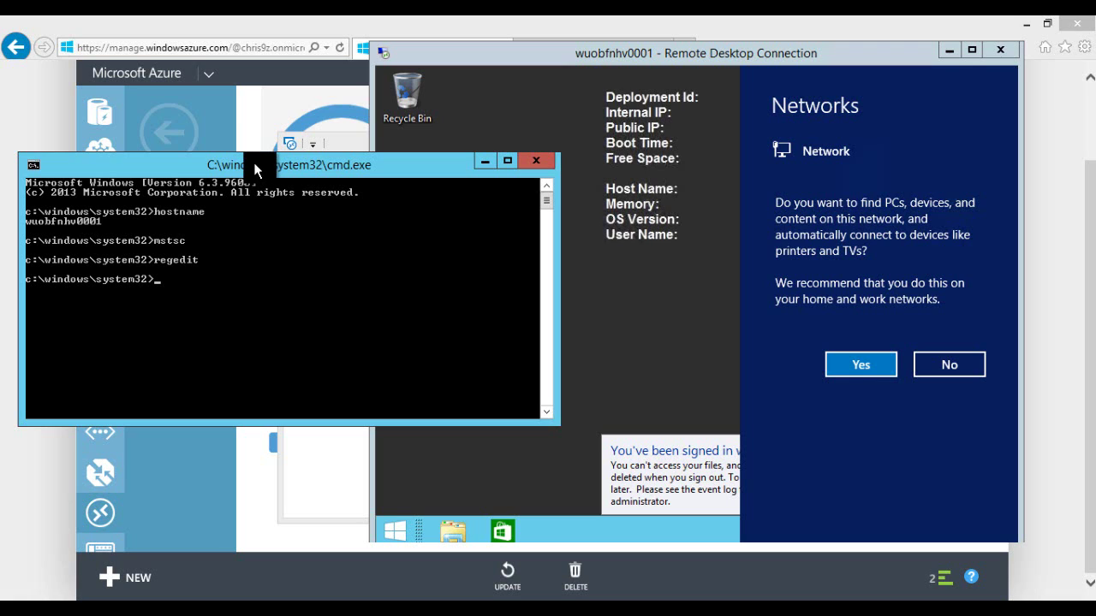
pyautogui.write('ipconfig /flushdns')
pyautogui.press('Return')
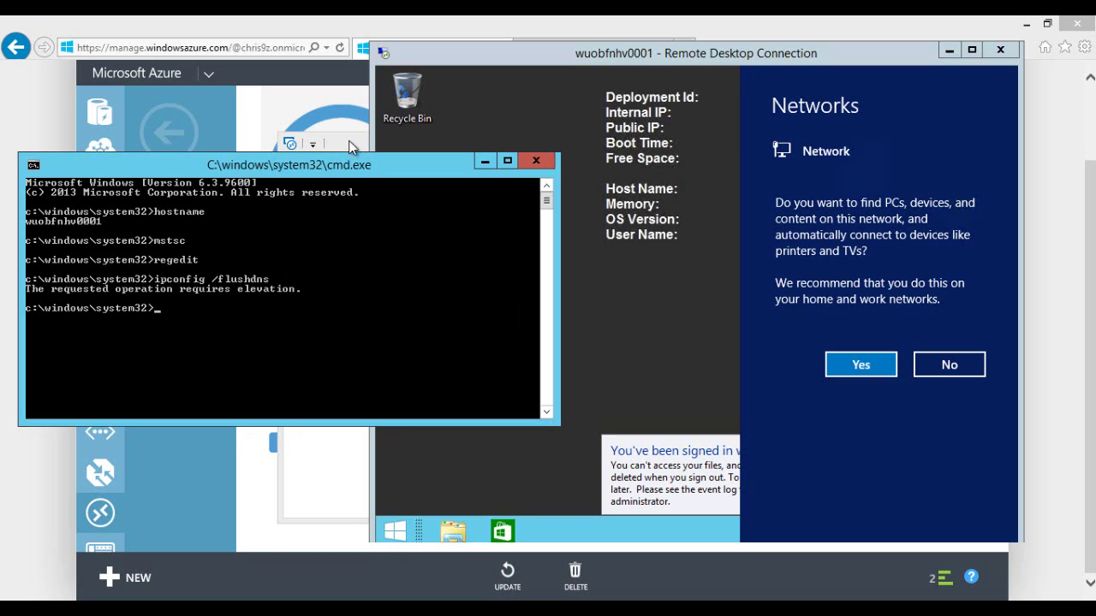
# Step: Dismiss the Networks discovery prompt in the remote desktop and return to the console
pyautogui.click(349, 141)
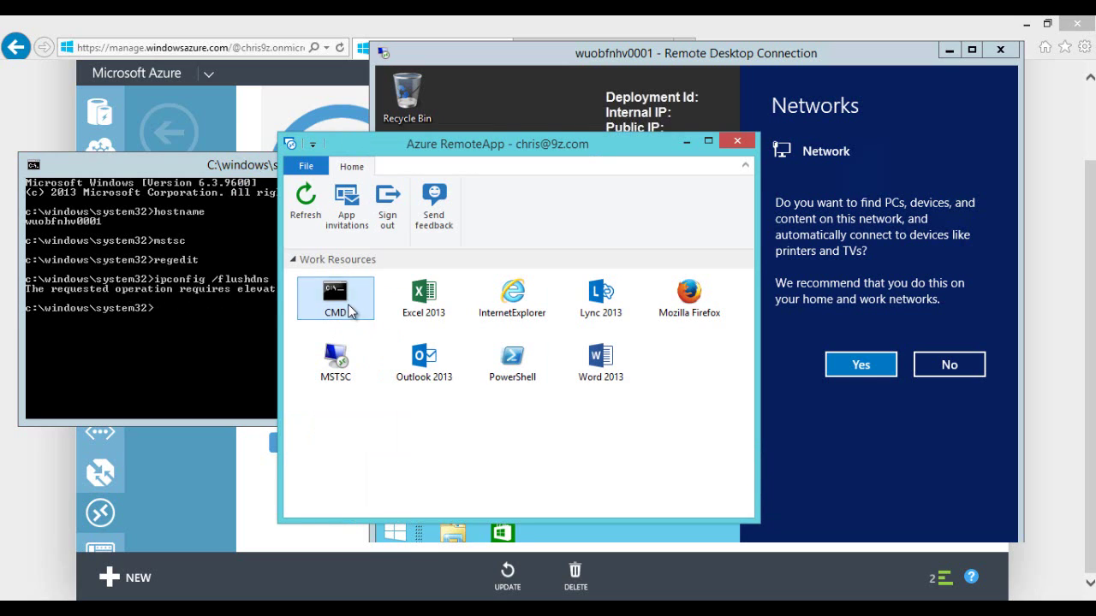
pyautogui.click(249, 170)
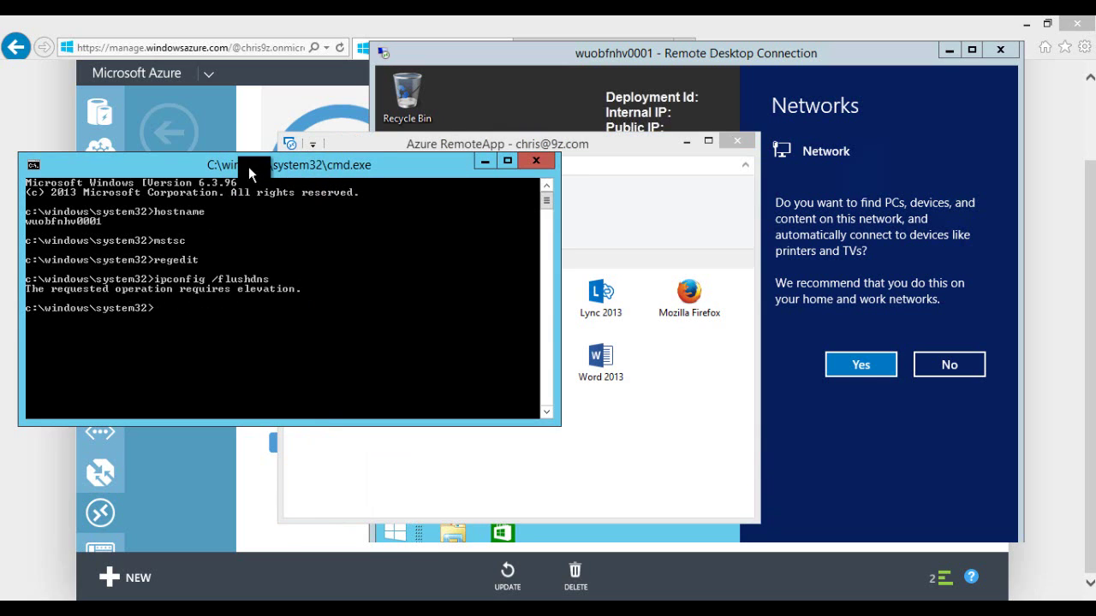
pyautogui.click(695, 59)
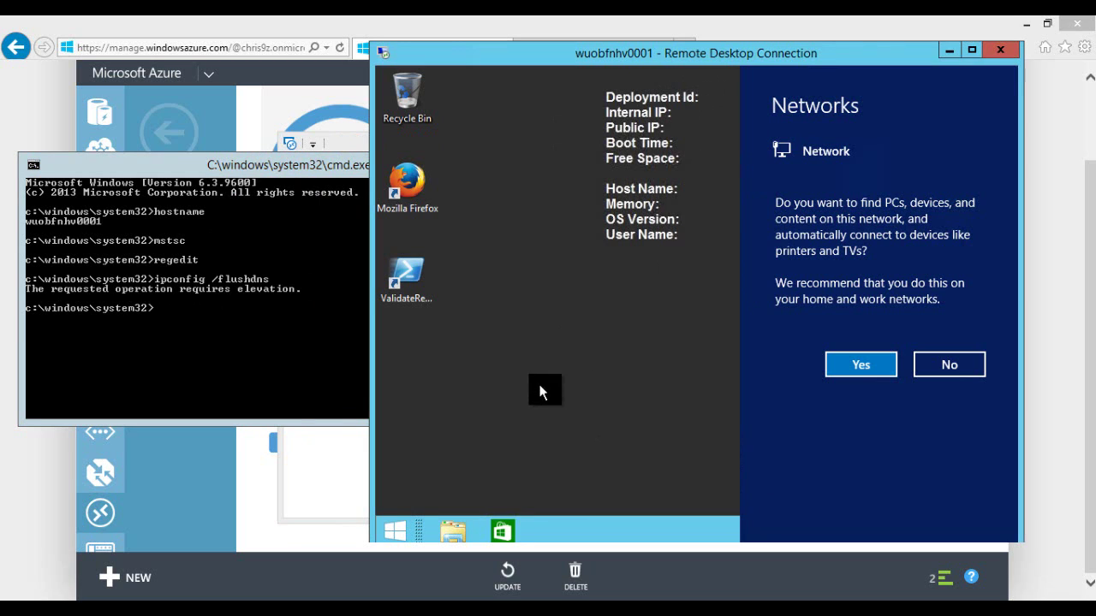
pyautogui.click(539, 393)
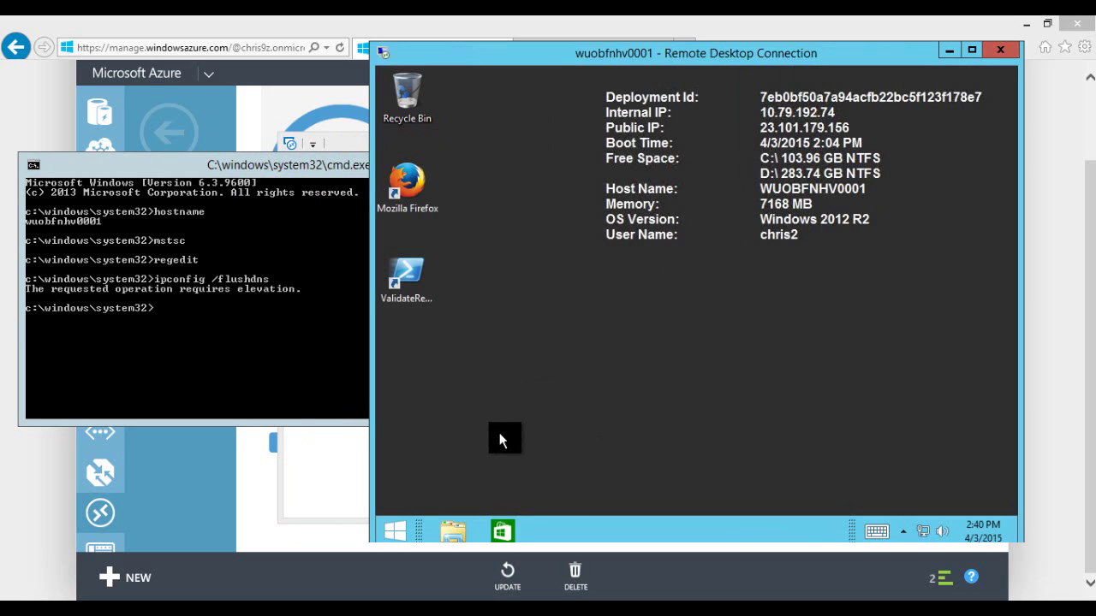
pyautogui.click(194, 354)
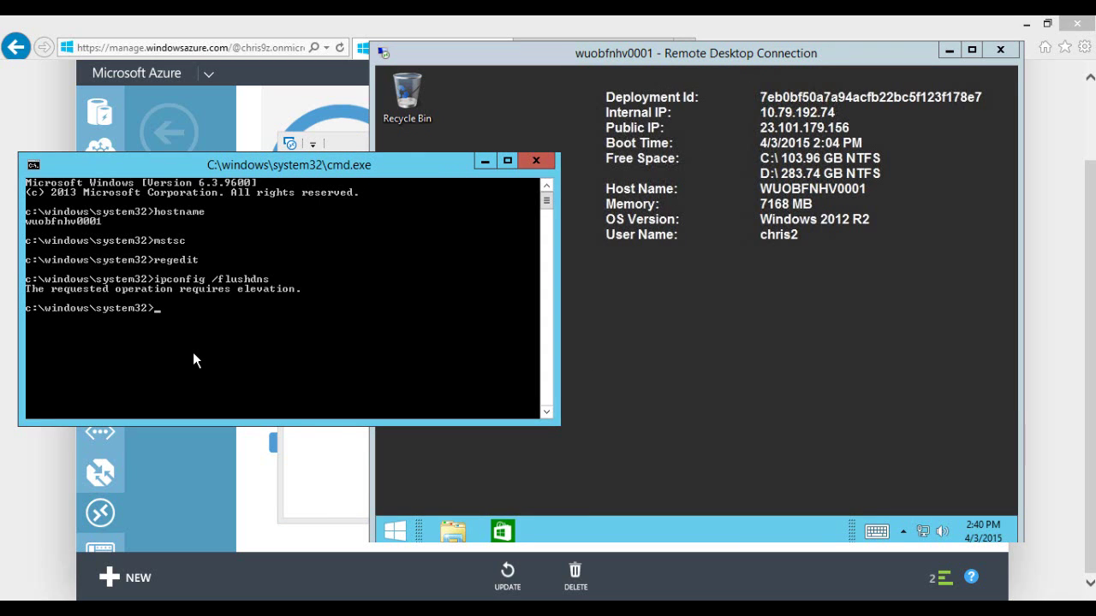
# Step: Open System32 with 'start .' and run cmd from it as administrator
pyautogui.write('start .')
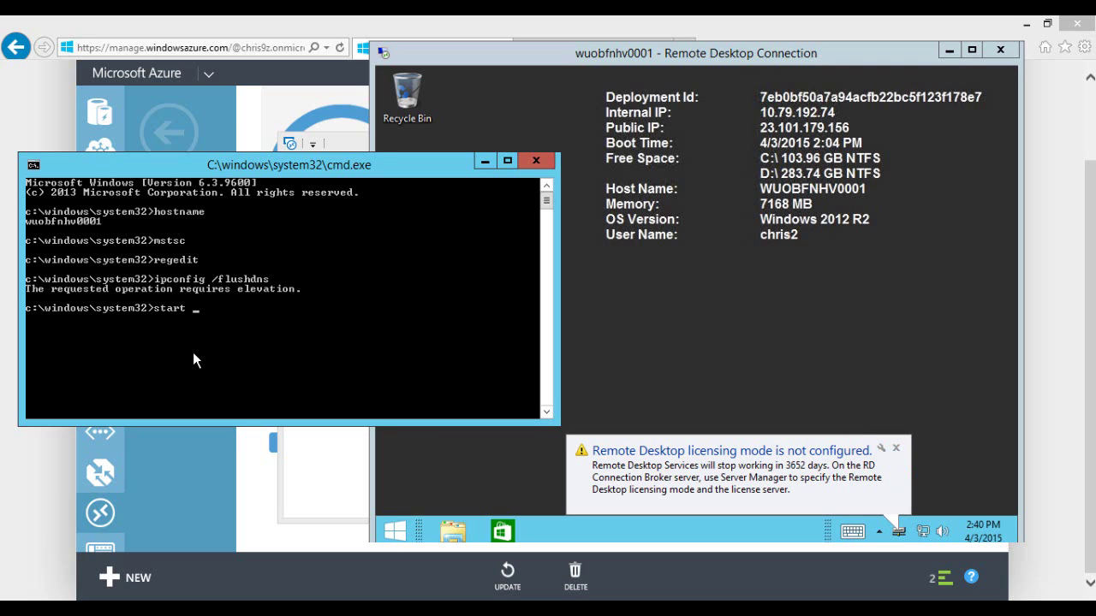
pyautogui.press('Return')
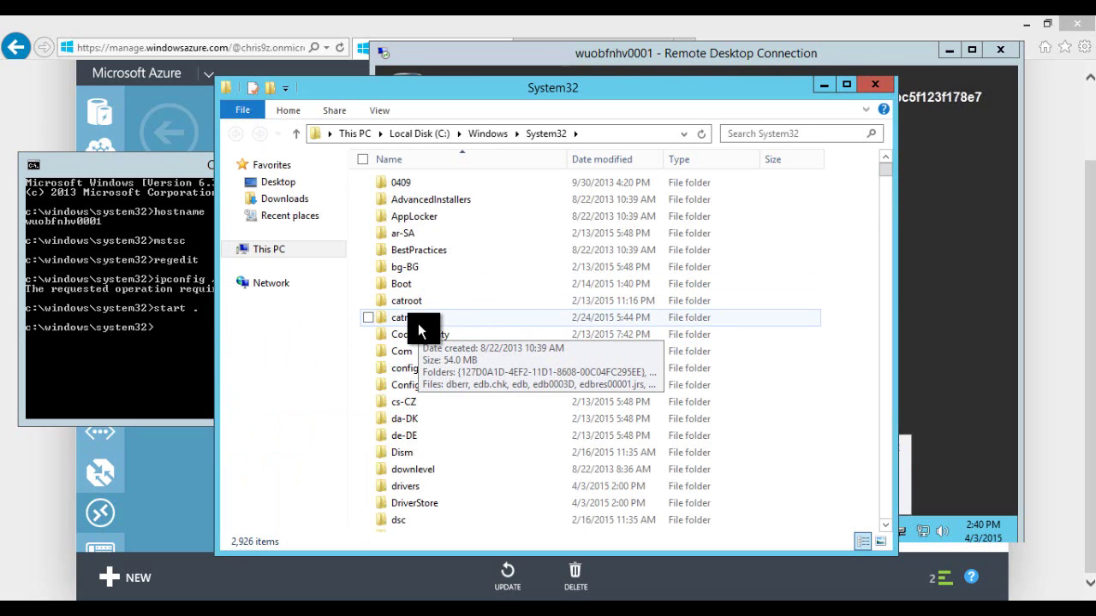
pyautogui.click(417, 311)
pyautogui.write('cmd')
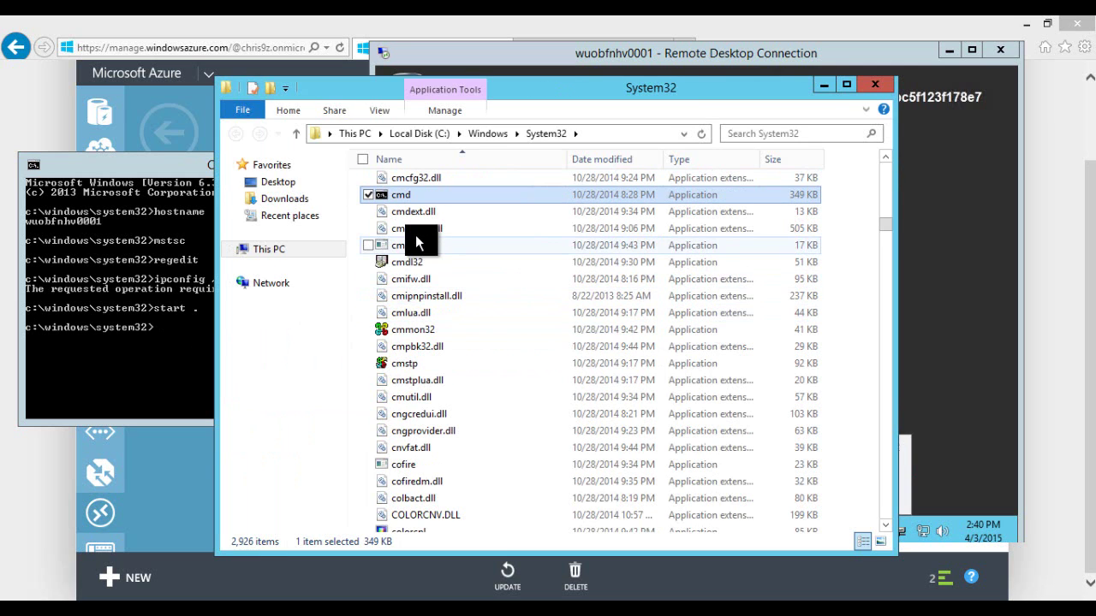
pyautogui.rightClick(400, 200)
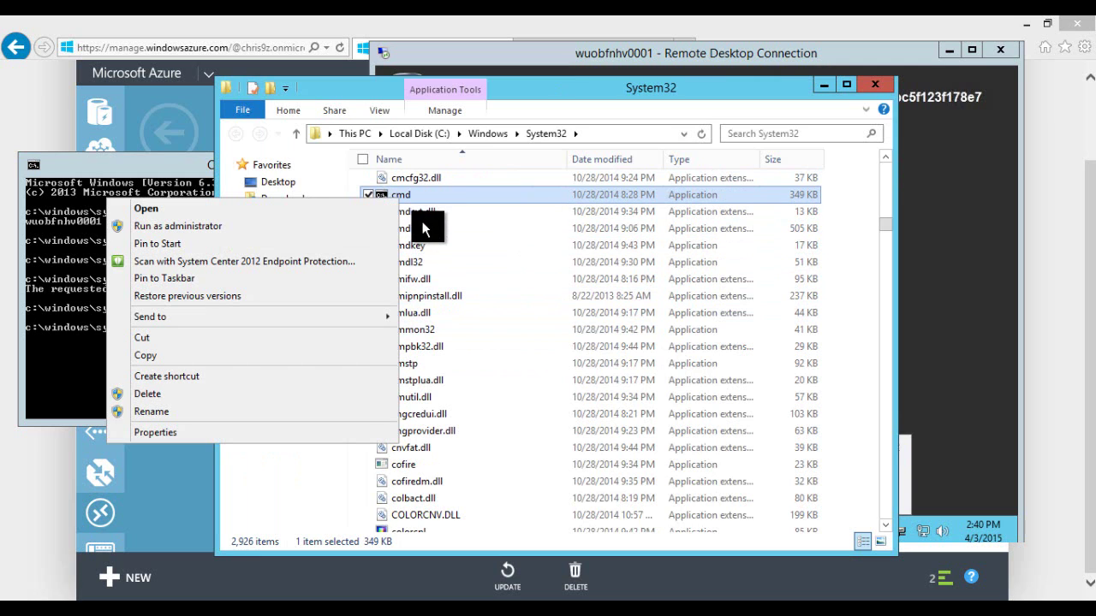
pyautogui.click(261, 228)
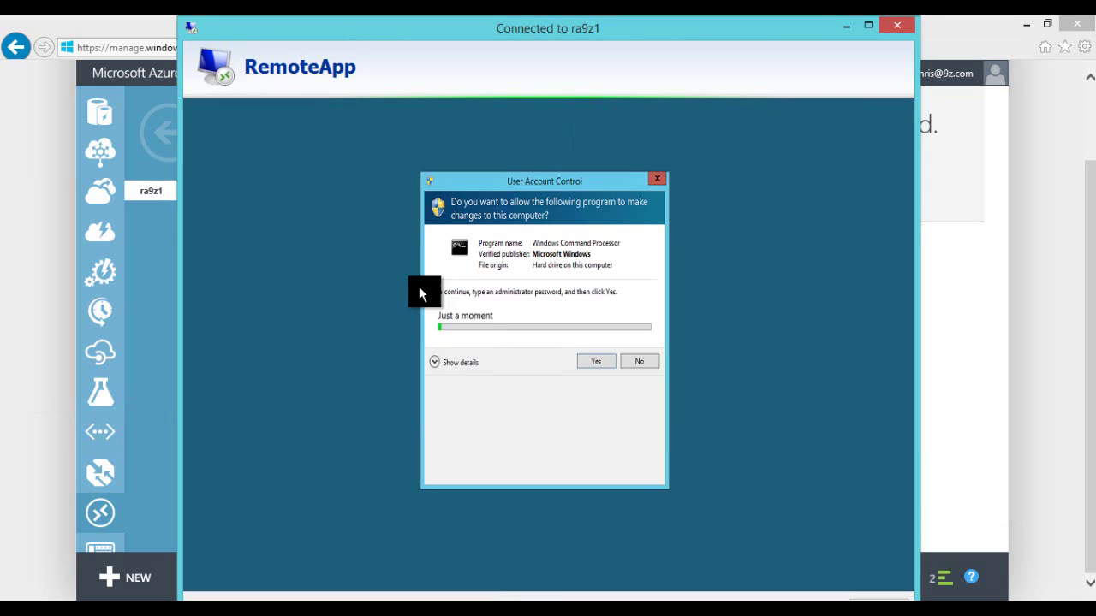
# Step: Choose the session user's account in the UAC prompt, enter its password, and approve
pyautogui.click(505, 377)
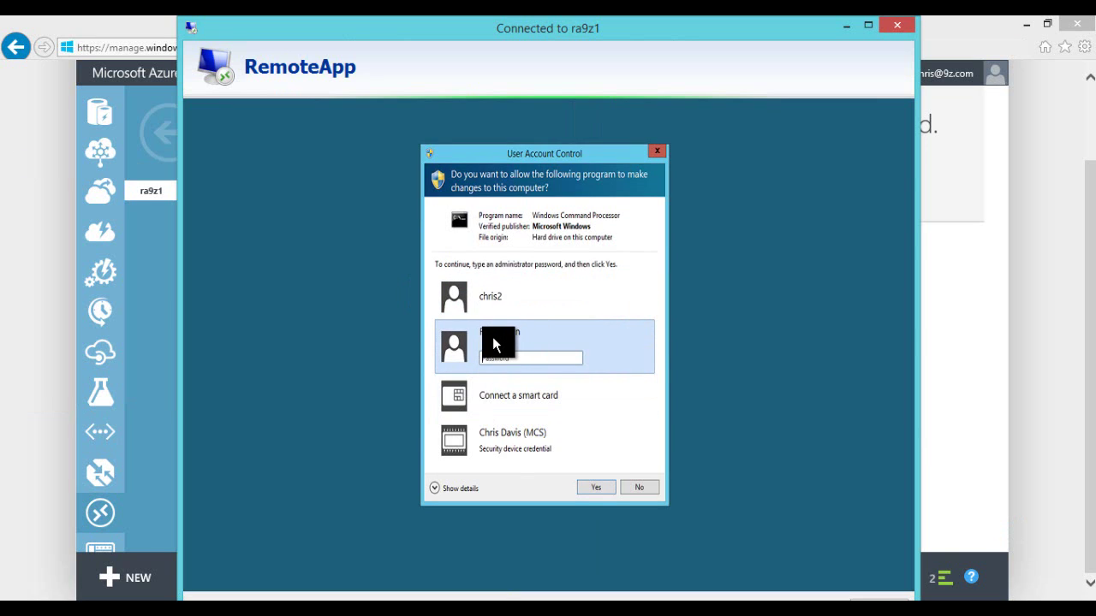
pyautogui.click(497, 299)
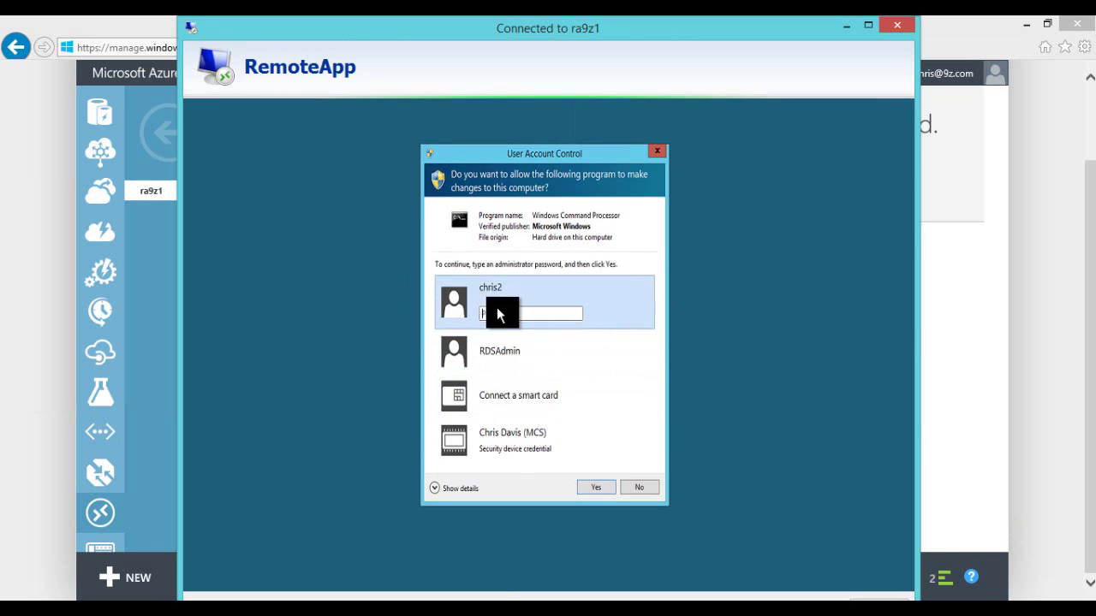
pyautogui.click(500, 358)
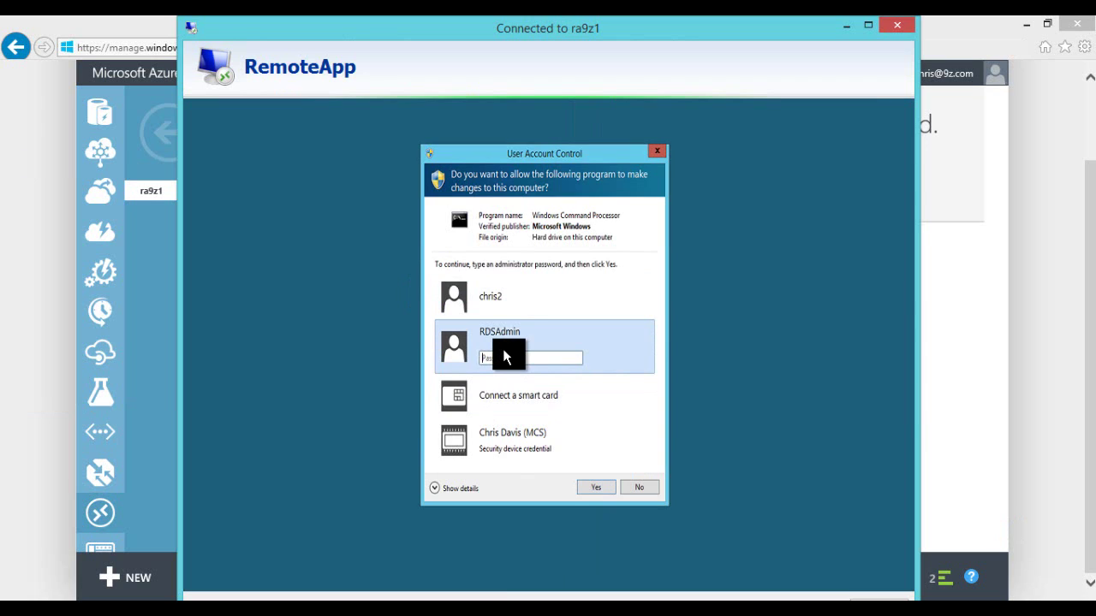
pyautogui.click(502, 294)
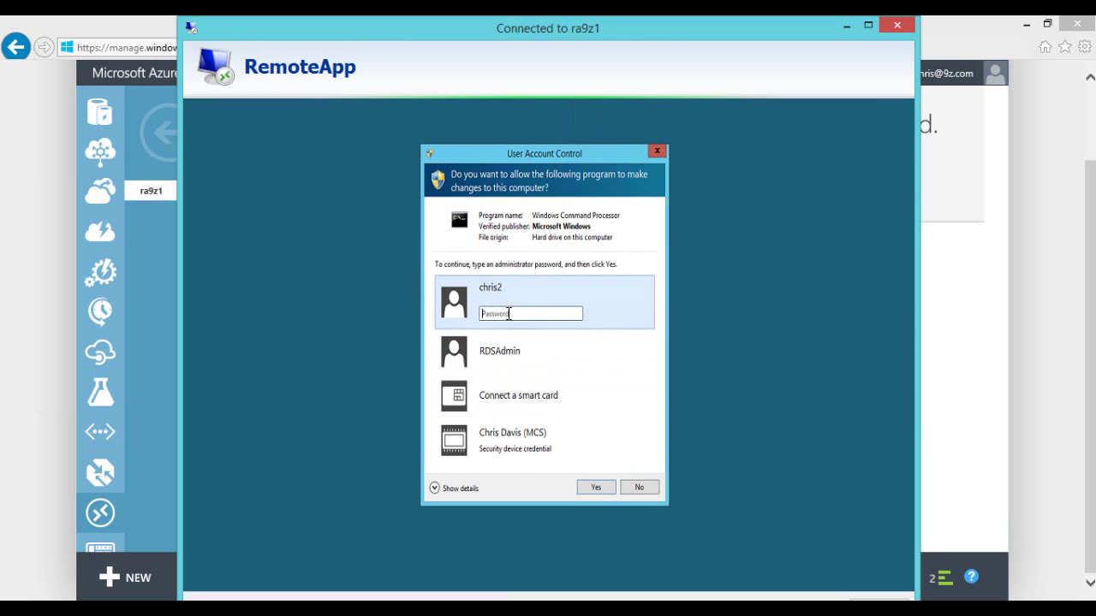
pyautogui.click(508, 314)
pyautogui.write('*********')
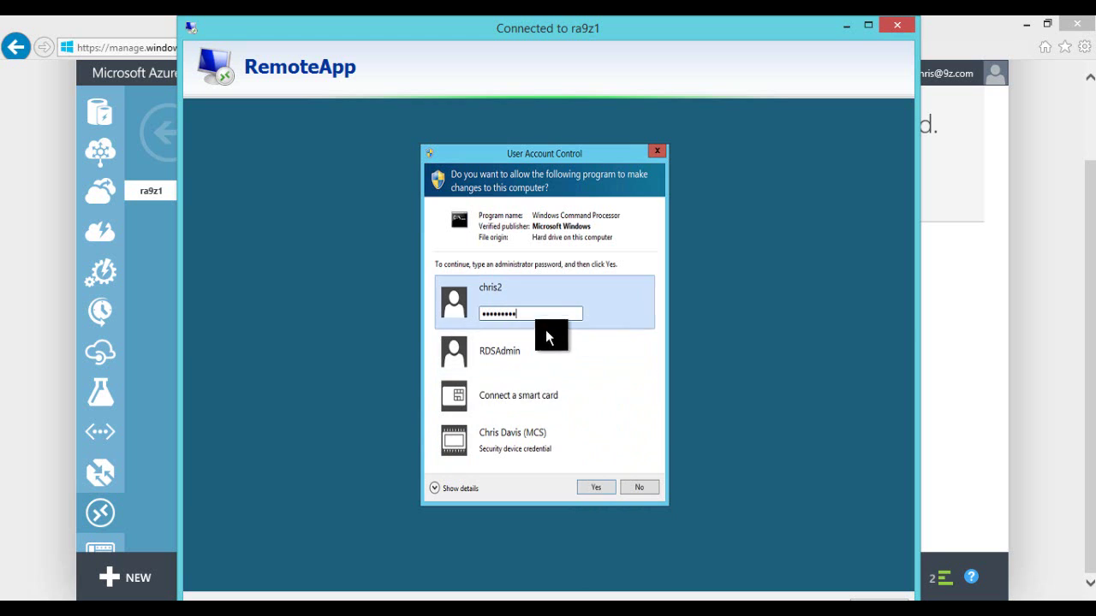
pyautogui.click(598, 489)
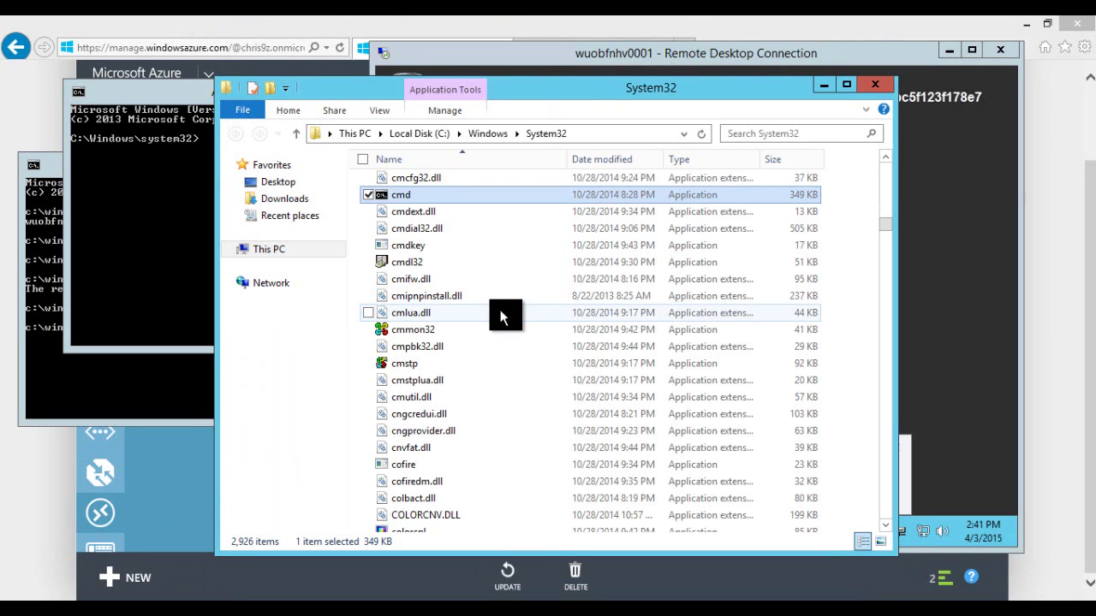
# Step: Move the Administrator console lower and run ipconfig /flushdns to flush the DNS cache
pyautogui.moveTo(458, 281)
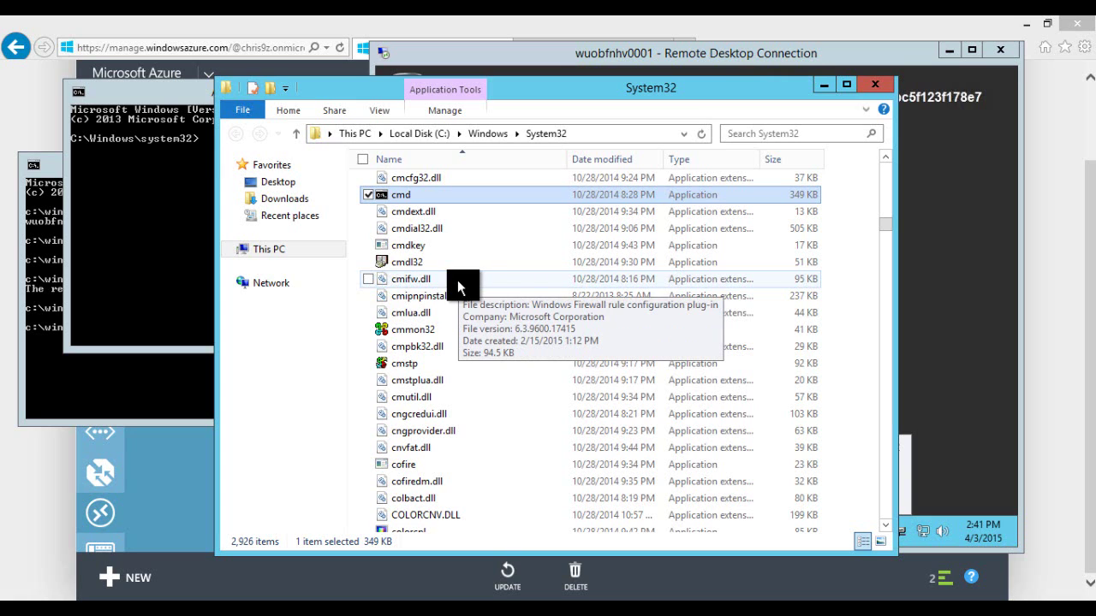
pyautogui.moveTo(837, 528)
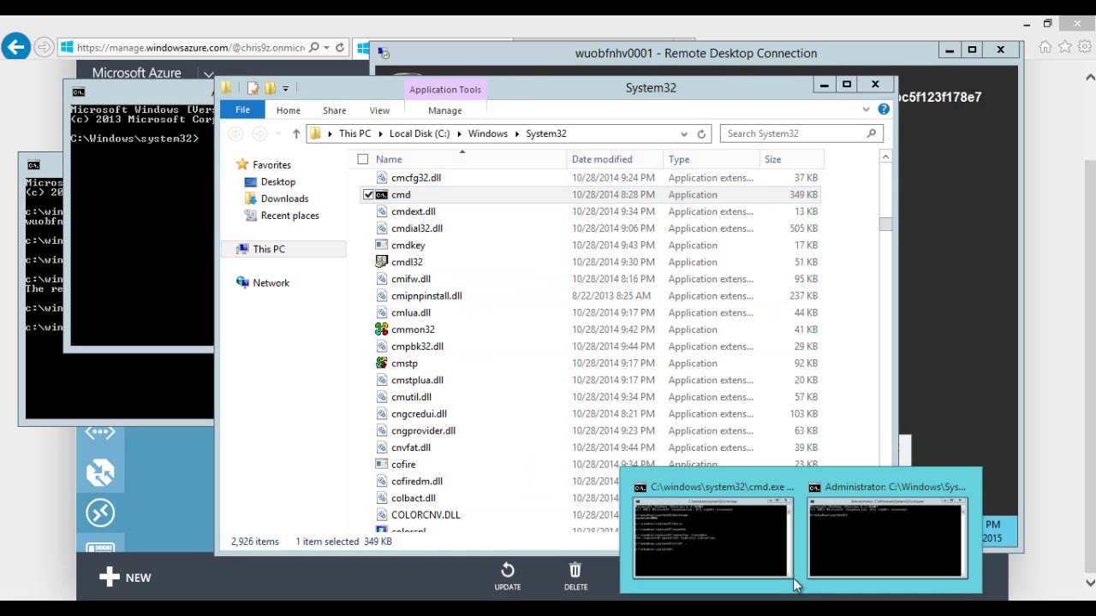
pyautogui.click(813, 505)
pyautogui.moveTo(333, 99); pyautogui.dragTo(348, 207)
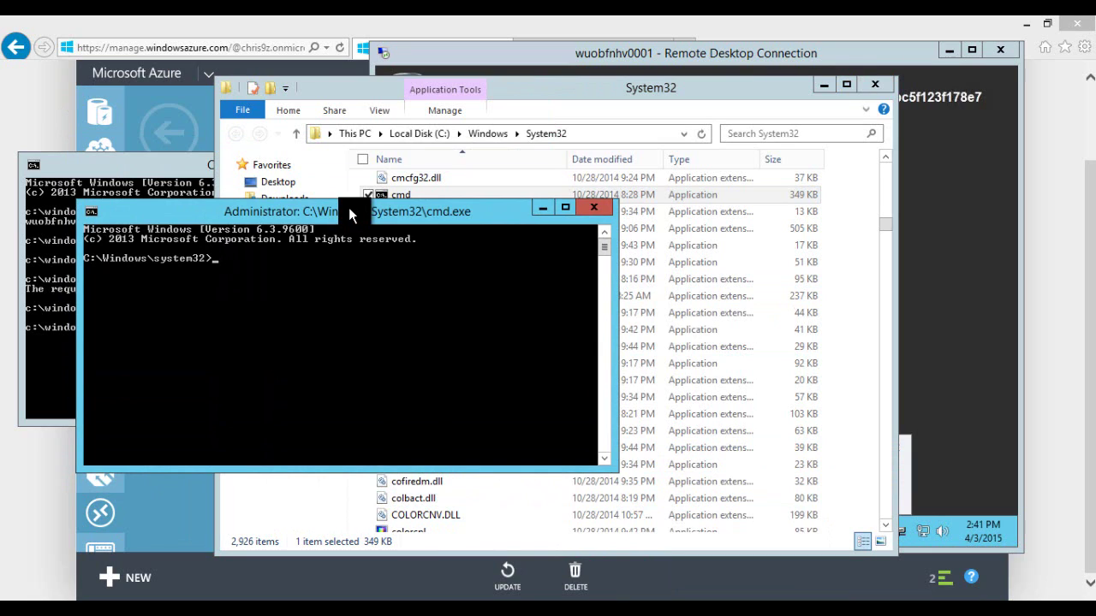
pyautogui.write('ipconfig /flushdns')
pyautogui.press('Return')
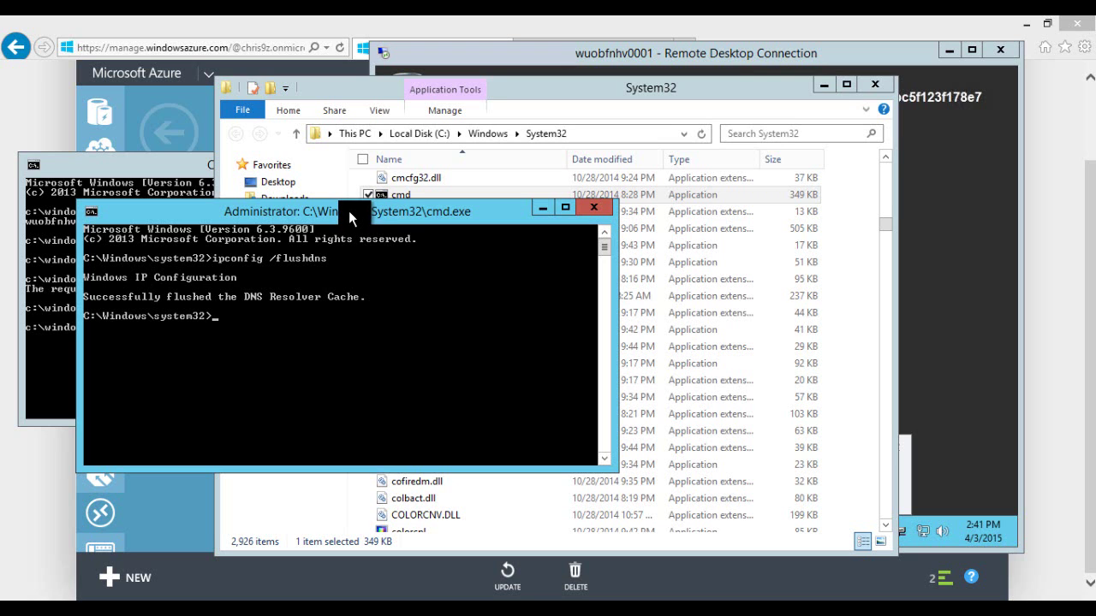
# Step: Stack the two consoles and run whoami in each to compare their user accounts
pyautogui.moveTo(248, 216); pyautogui.dragTo(218, 301)
pyautogui.moveTo(185, 164); pyautogui.dragTo(206, 45)
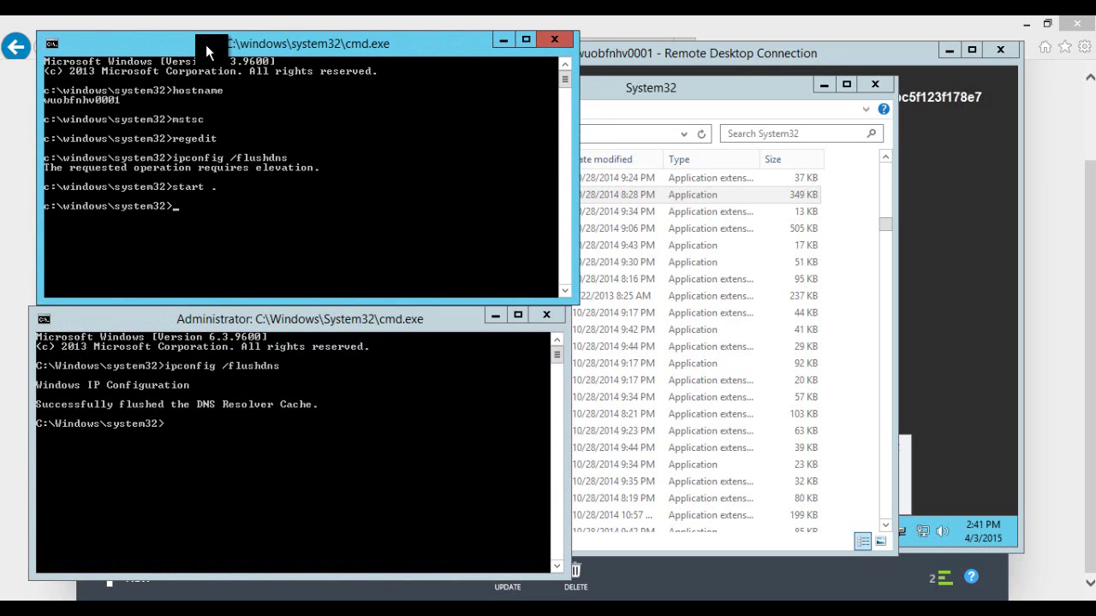
pyautogui.write('whoami')
pyautogui.press('Return')
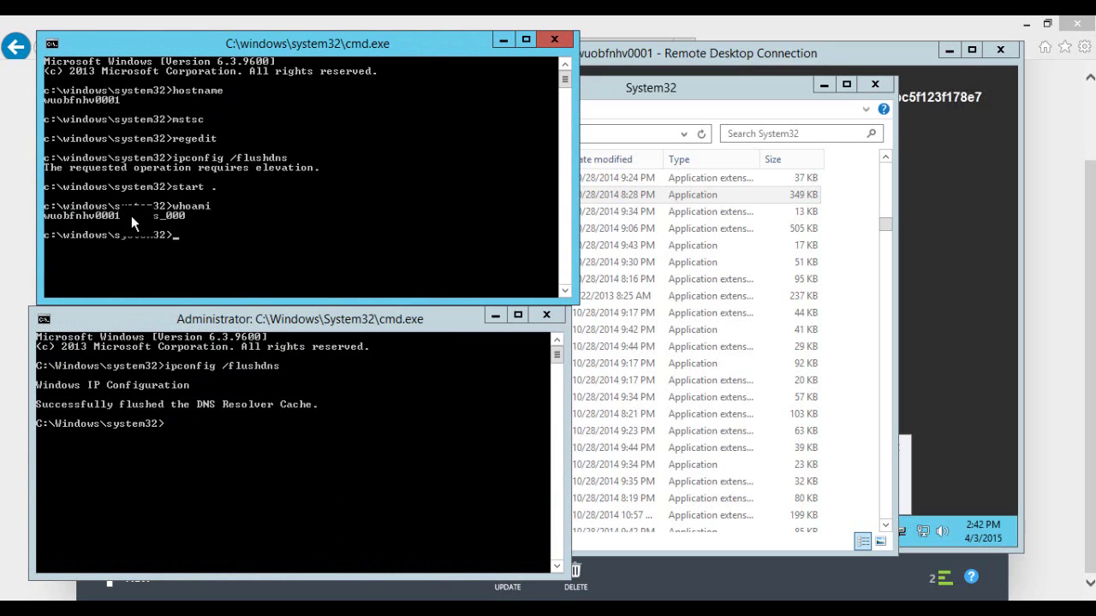
pyautogui.click(257, 323)
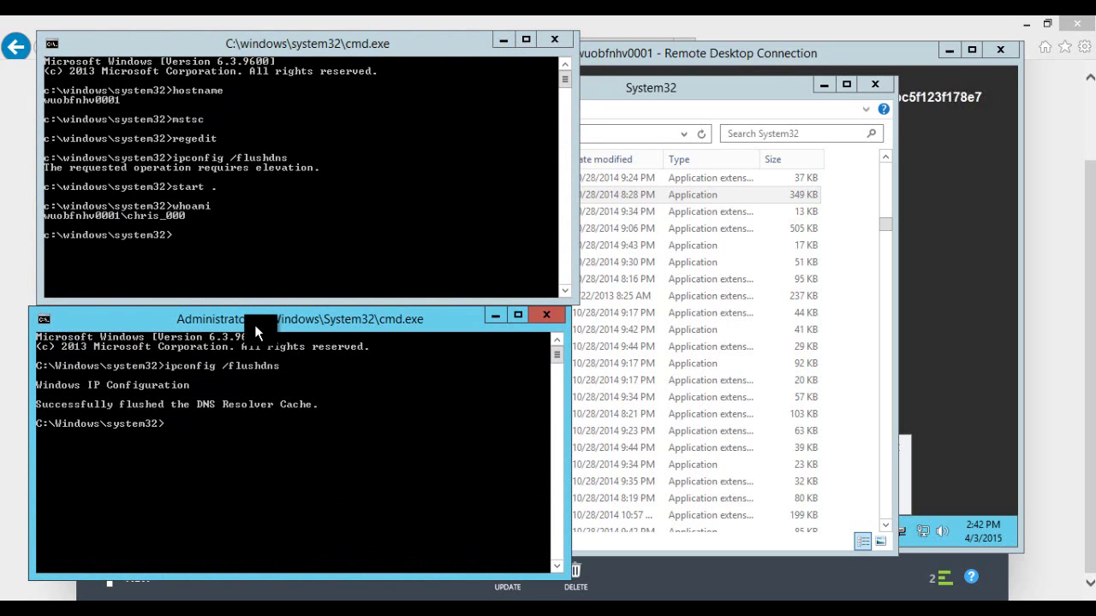
pyautogui.write('whoami')
pyautogui.press('Return')
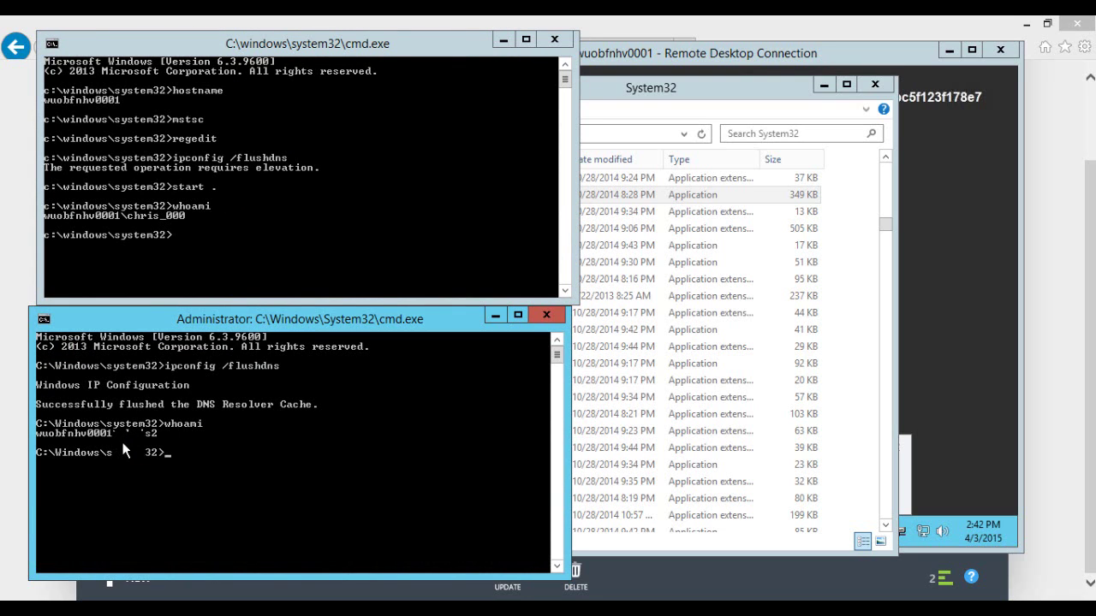
pyautogui.click(158, 238)
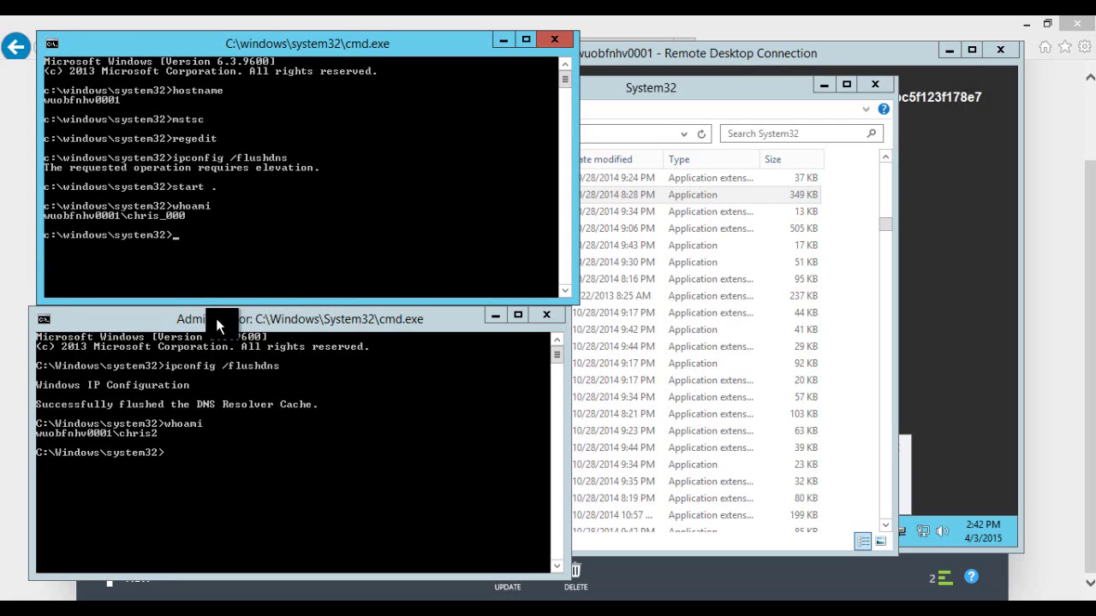
pyautogui.moveTo(218, 320); pyautogui.dragTo(218, 322)
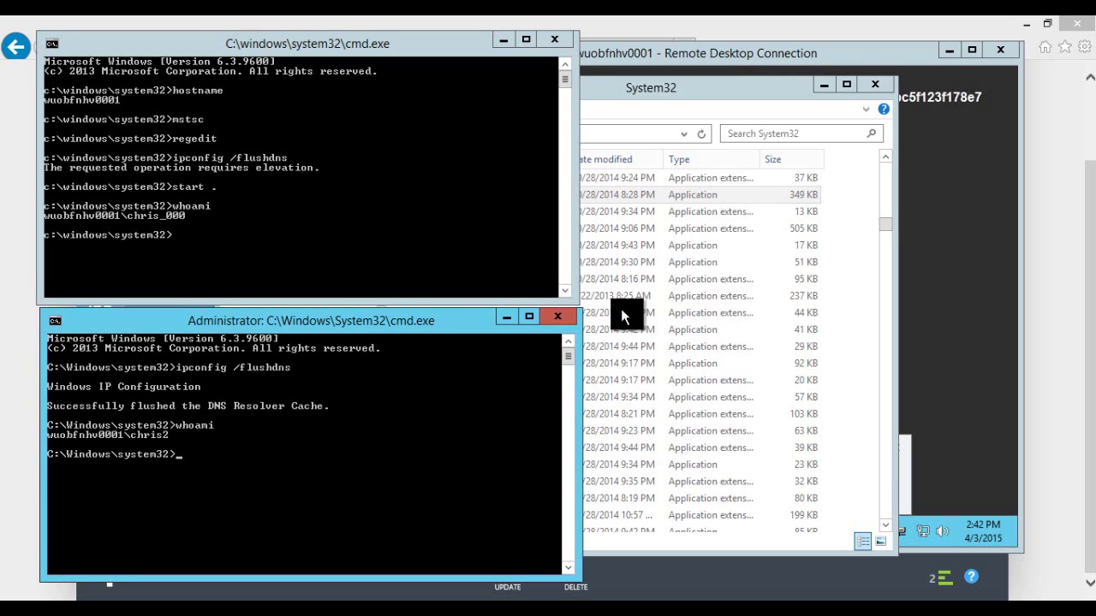
# Step: Bring the remote desktop forward and look through its hidden notification area icons
pyautogui.click(707, 54)
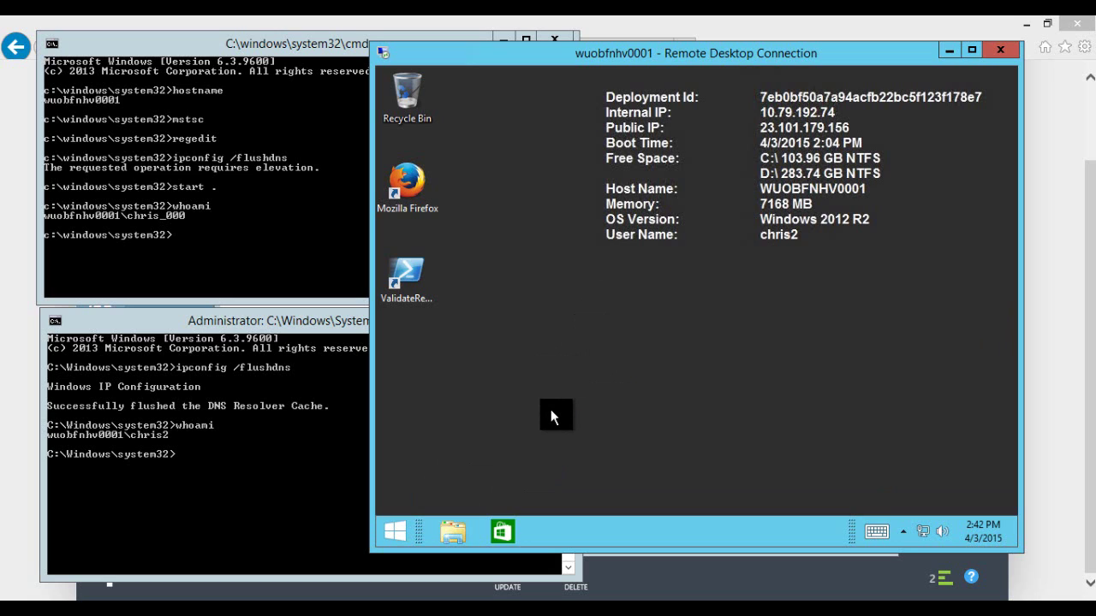
pyautogui.click(886, 532)
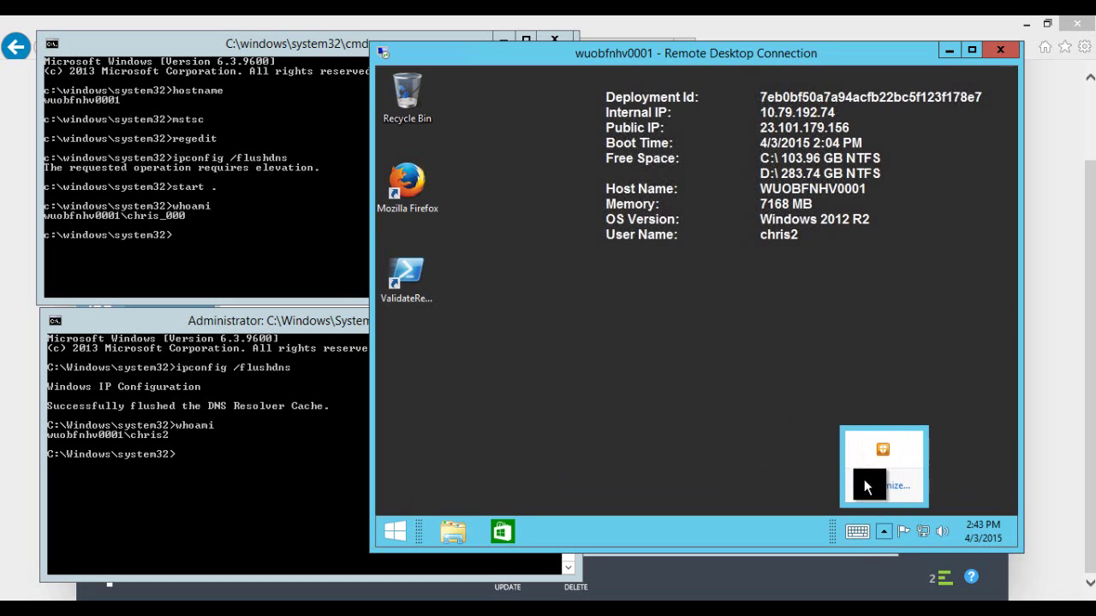
pyautogui.click(788, 448)
pyautogui.click(884, 531)
pyautogui.click(778, 421)
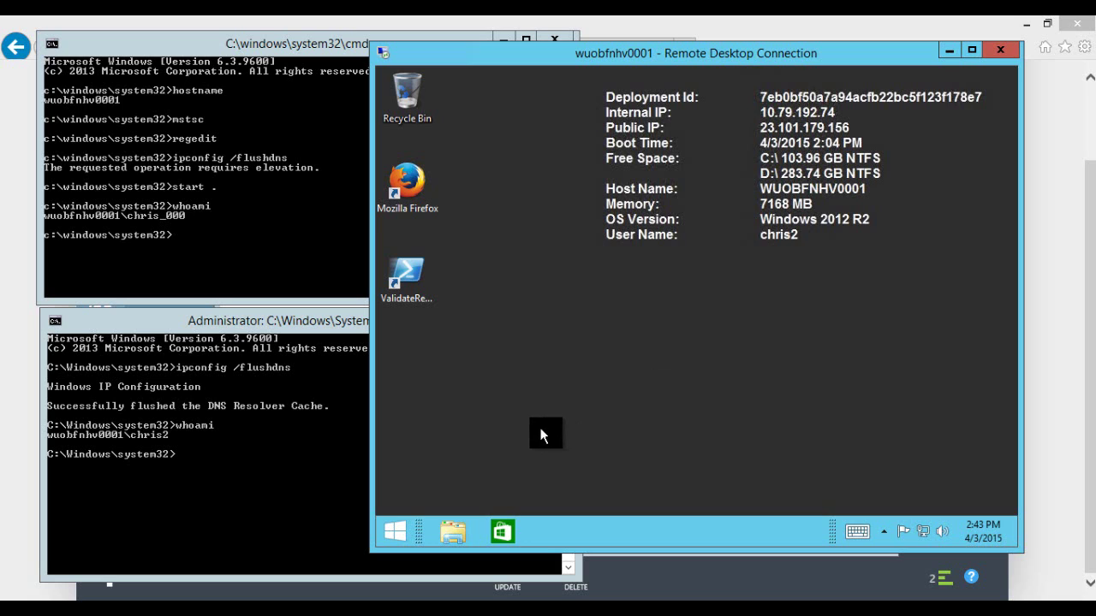
# Step: Sign out of the remote desktop session and close the Administrator command prompt
pyautogui.rightClick(399, 535)
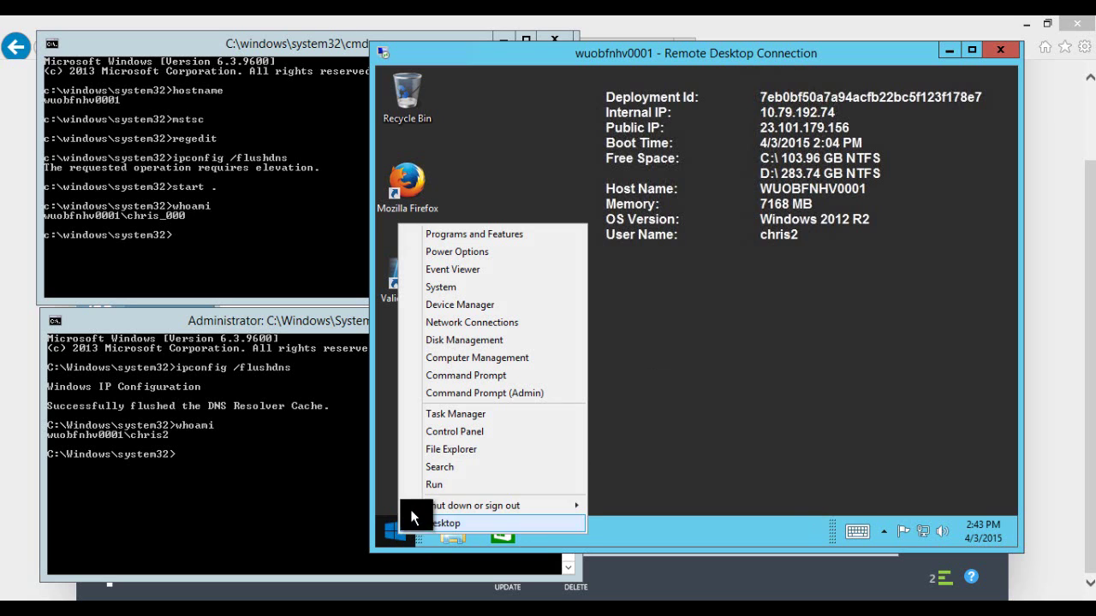
pyautogui.moveTo(447, 505)
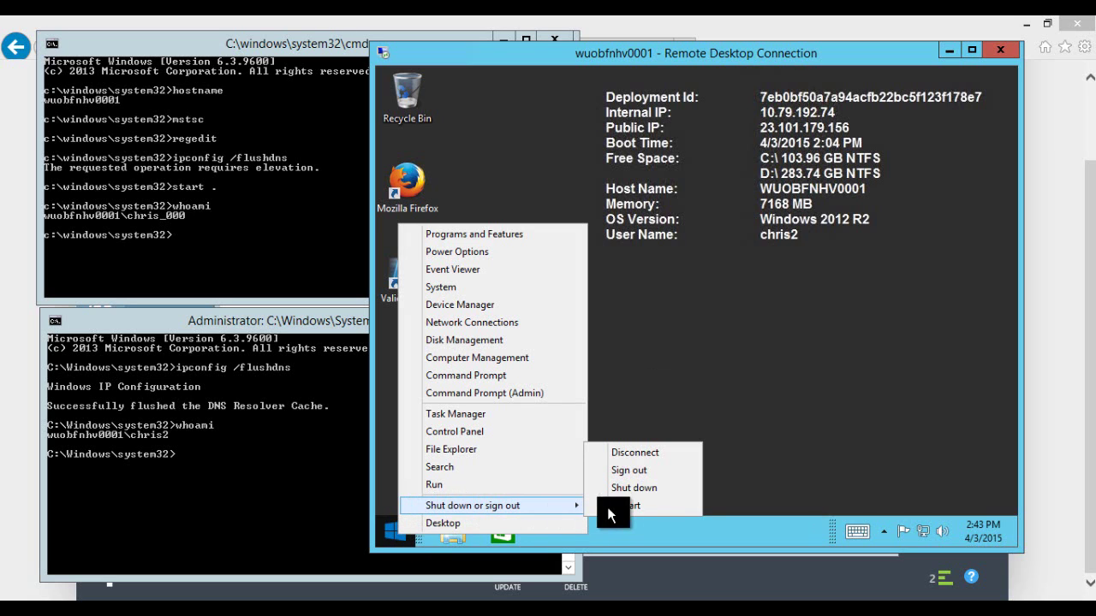
pyautogui.click(634, 470)
pyautogui.click(301, 312)
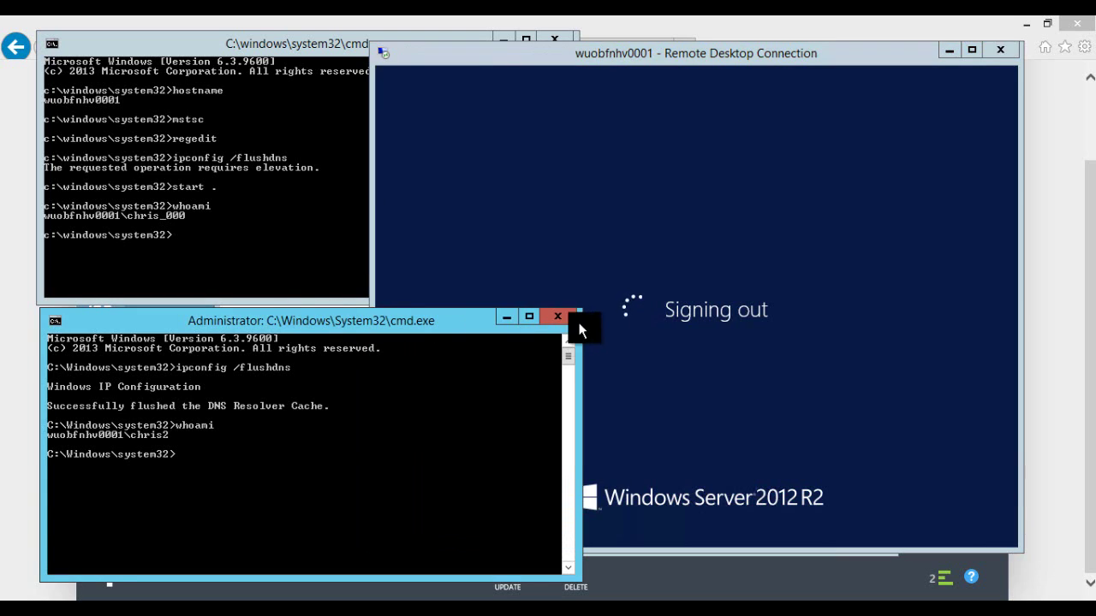
pyautogui.click(557, 316)
pyautogui.click(302, 39)
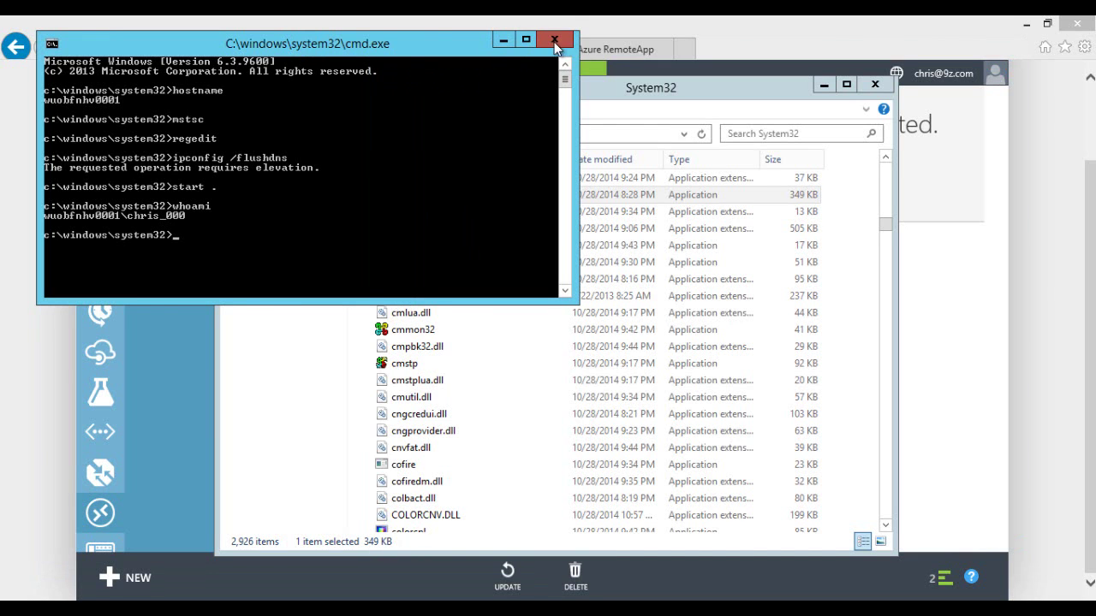
# Step: Close the leftover command prompt, launch Word 2013, and accept the recommended update settings
pyautogui.click(555, 43)
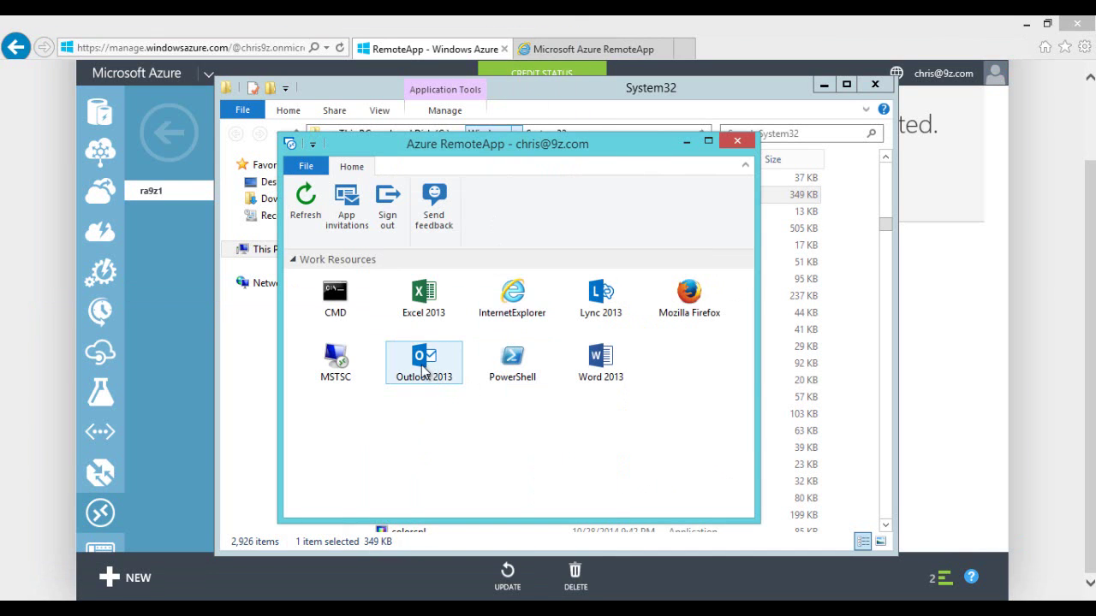
pyautogui.doubleClick(610, 370)
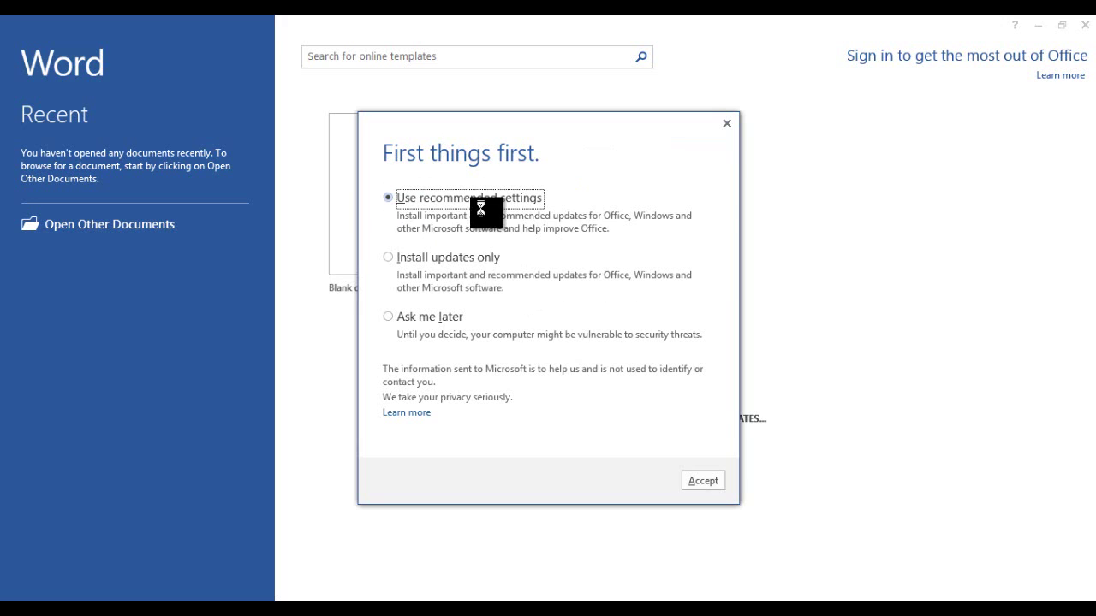
pyautogui.click(420, 317)
pyautogui.click(424, 195)
pyautogui.click(703, 480)
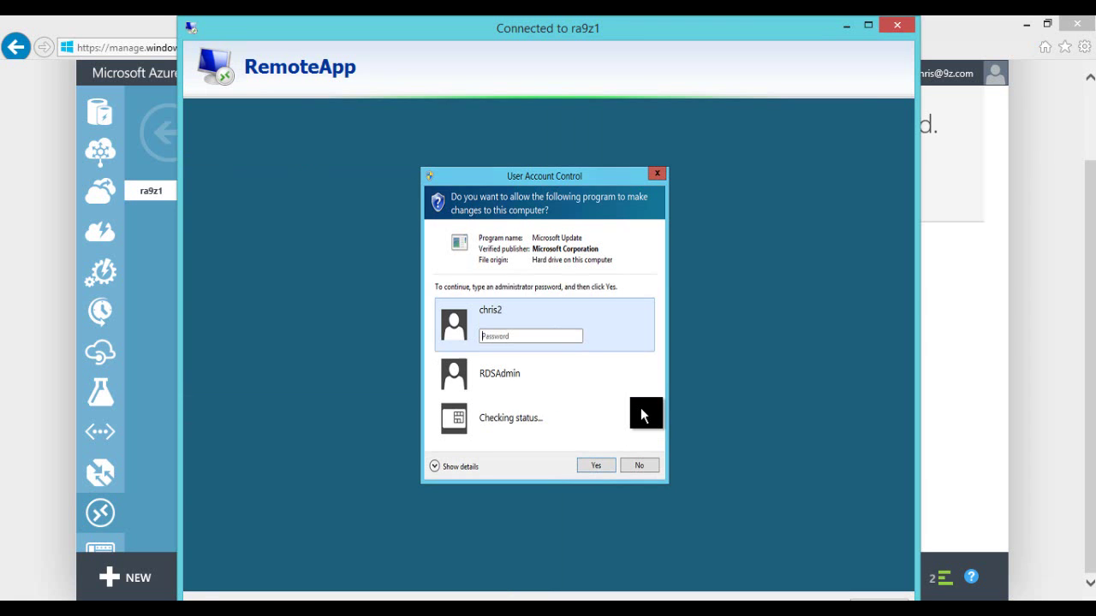
# Step: Dismiss the permission, update error, activation and welcome prompts, create a blank document, then close Word
pyautogui.click(633, 466)
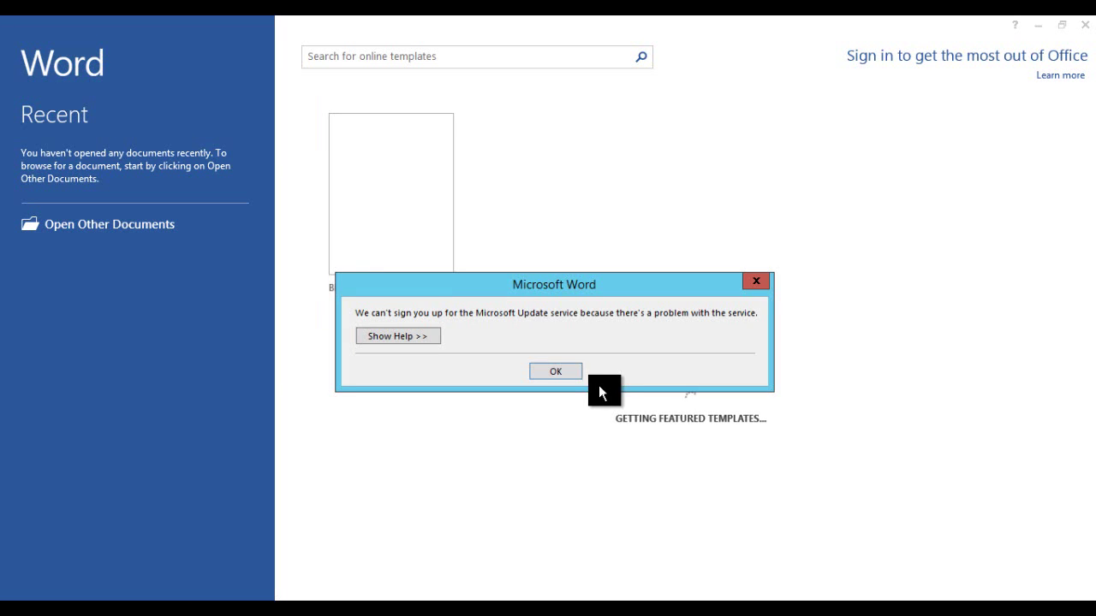
pyautogui.click(559, 373)
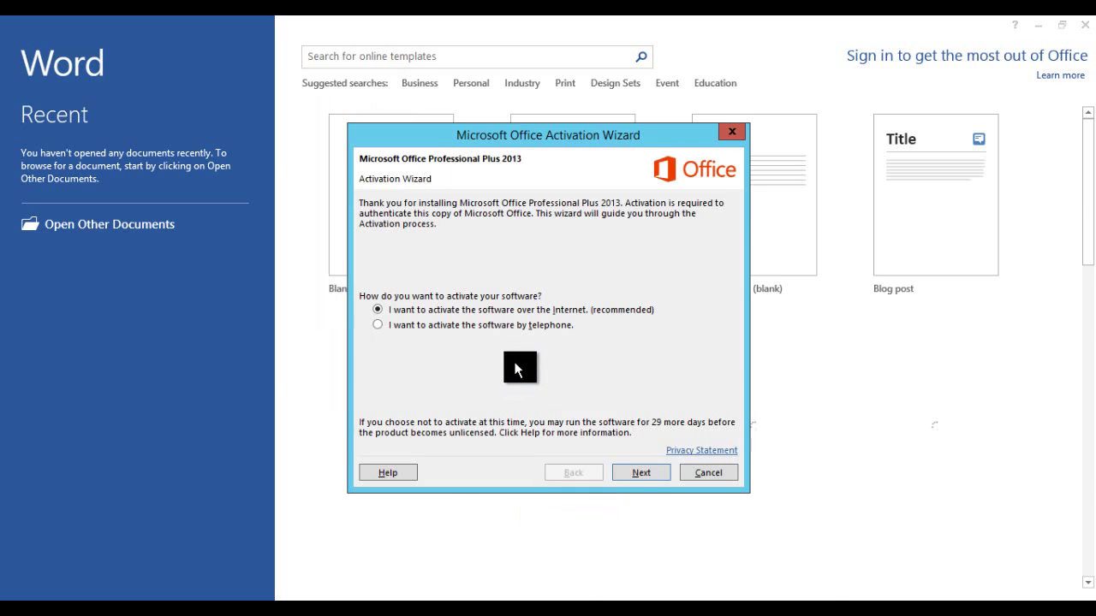
pyautogui.click(704, 471)
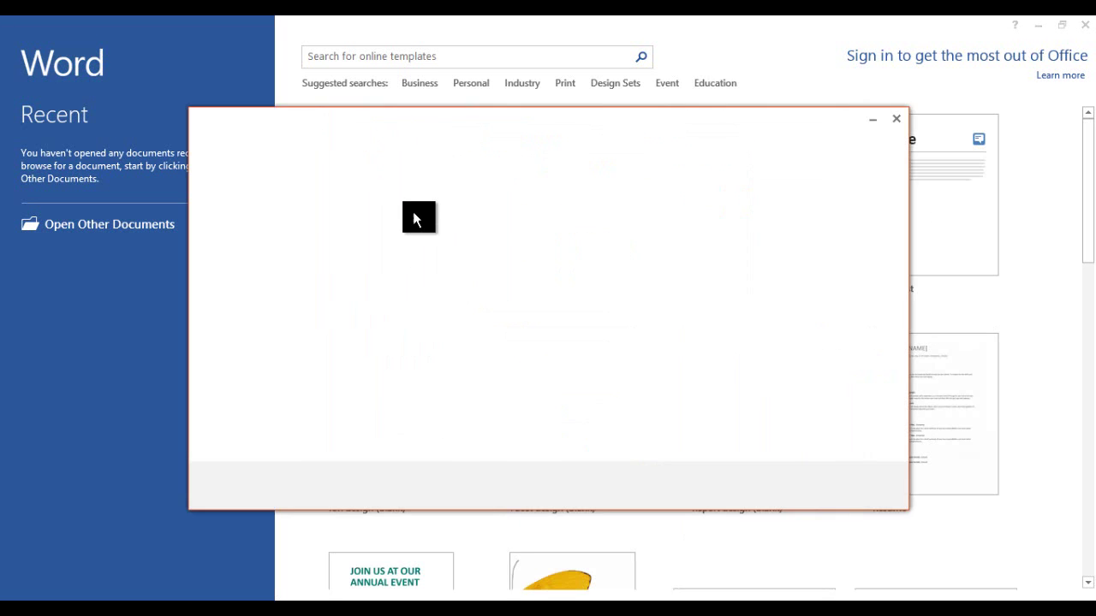
pyautogui.click(896, 118)
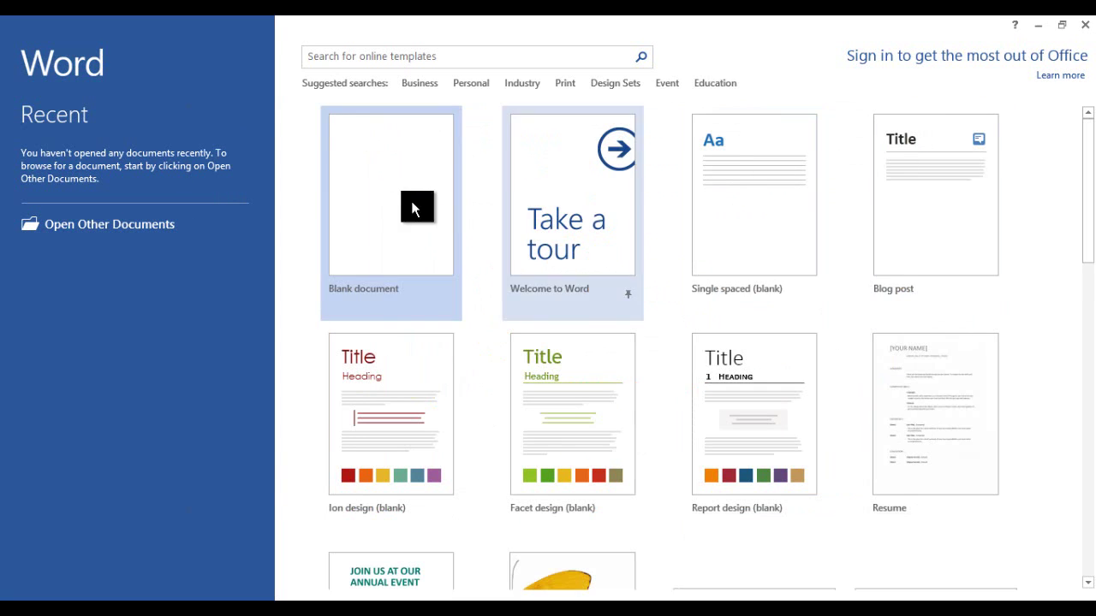
pyautogui.click(391, 245)
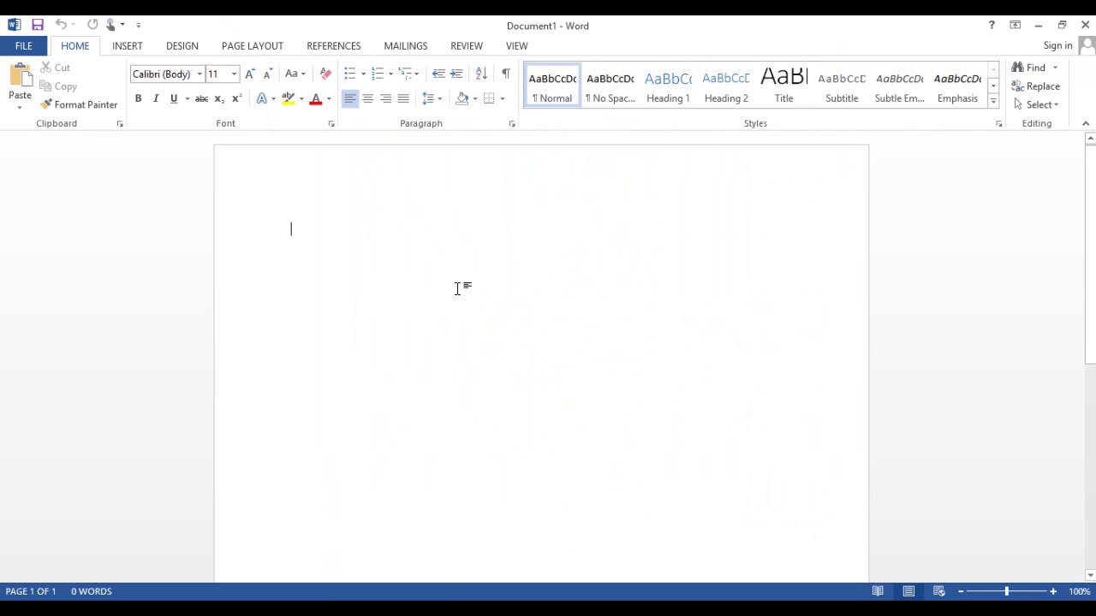
pyautogui.click(1085, 25)
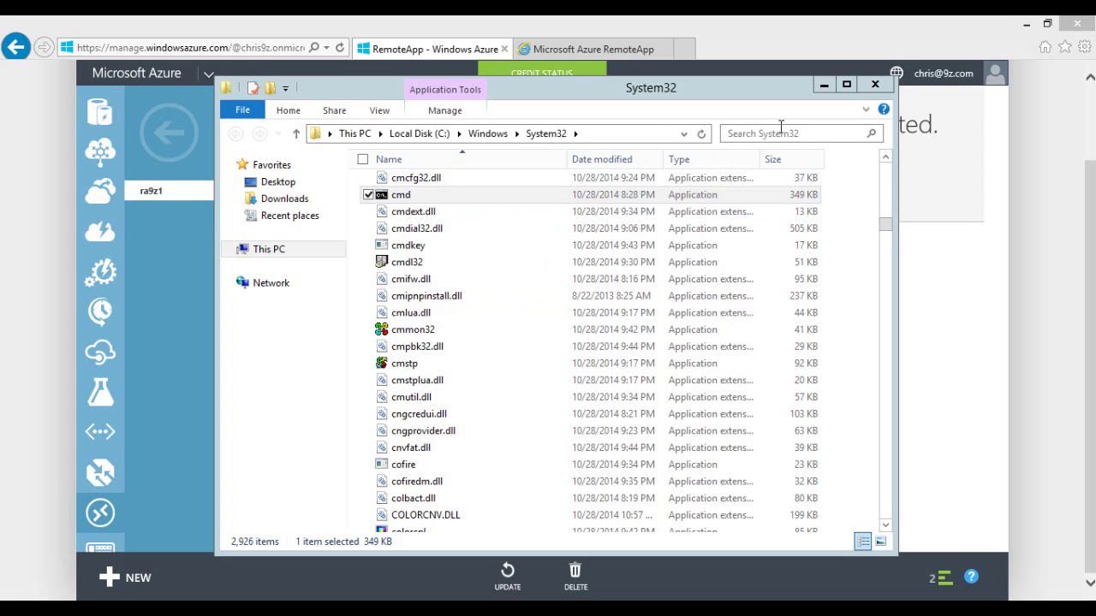
# Step: Close the System32 folder, relaunch Word 2013, skip activation, open a blank document, and close Word
pyautogui.click(825, 89)
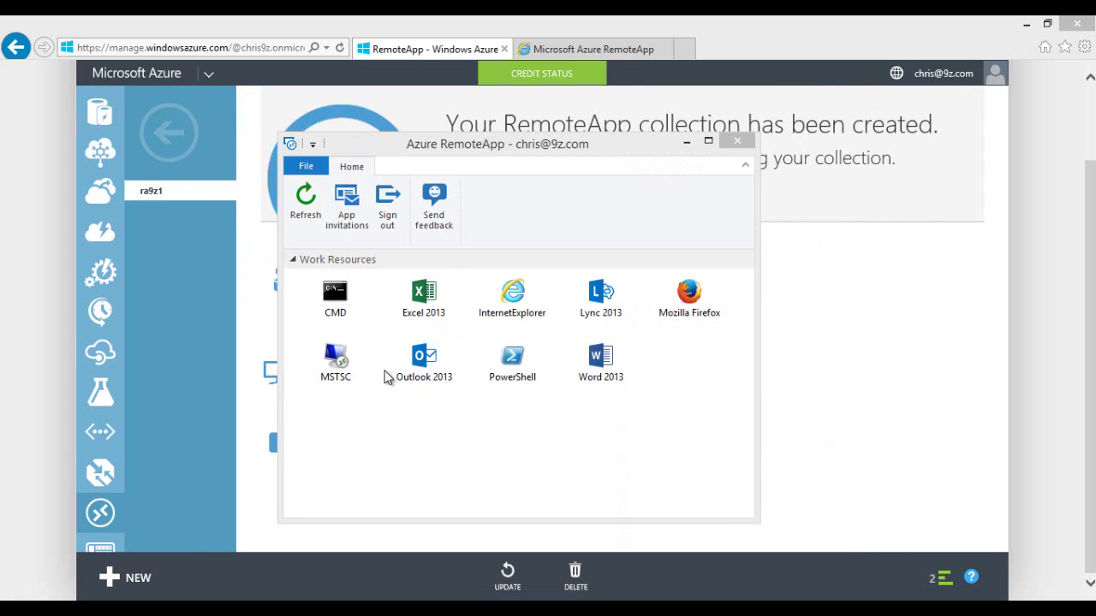
pyautogui.click(599, 360)
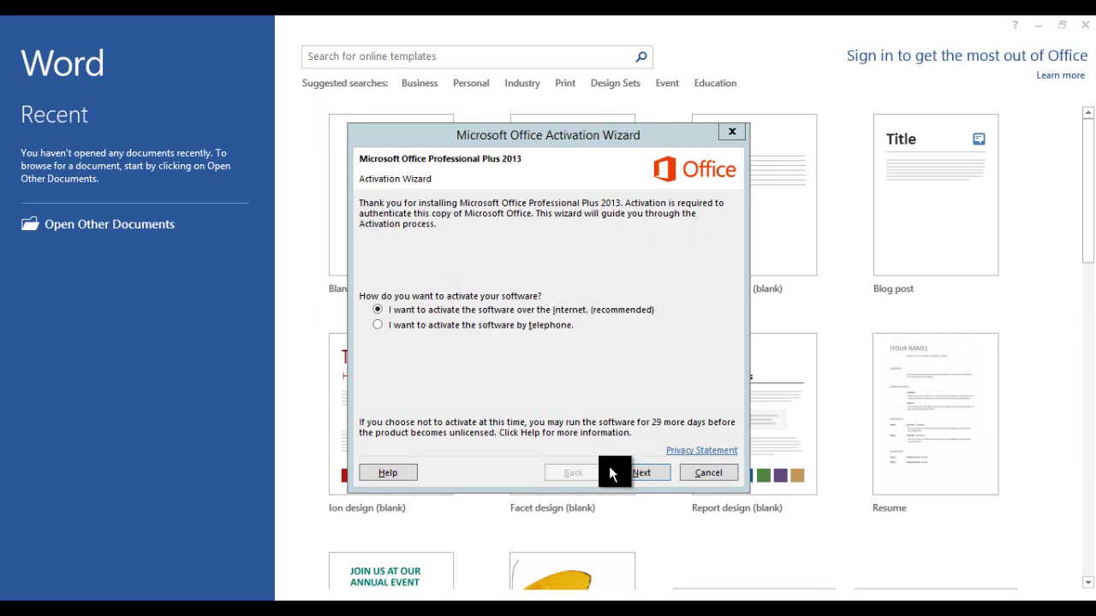
pyautogui.click(700, 475)
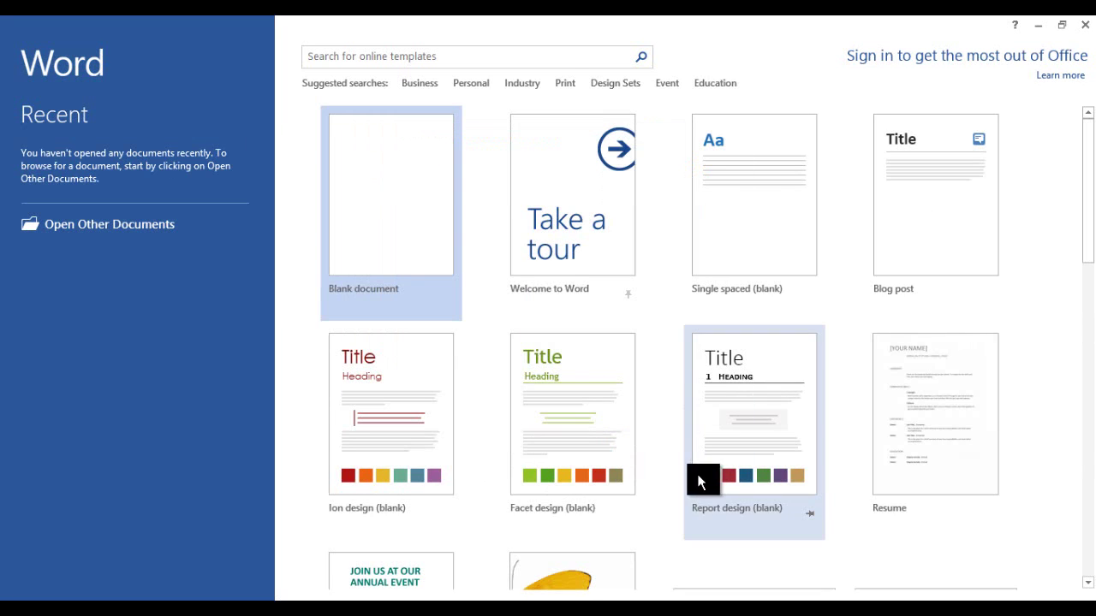
pyautogui.click(385, 196)
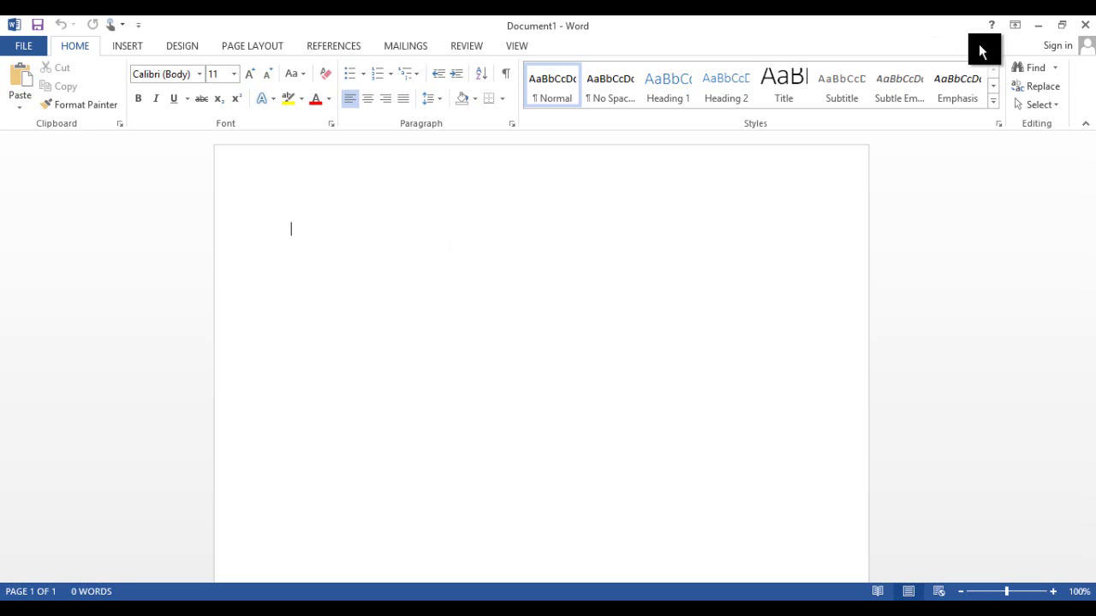
pyautogui.click(1085, 25)
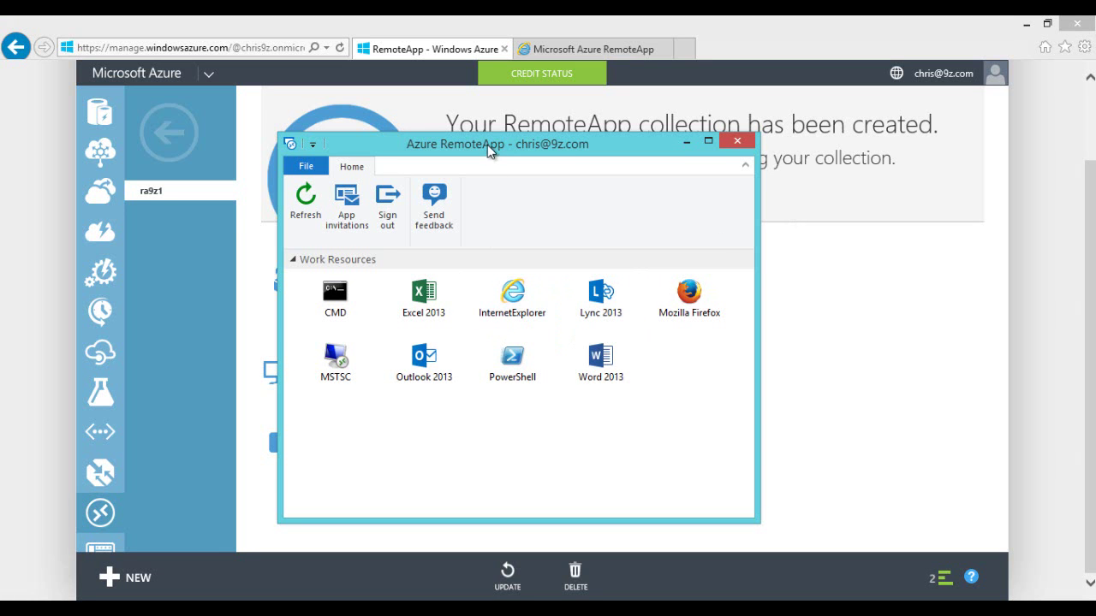
# Step: Return to the RemoteApp collections list and show the ra9z1 collection's USER ACCESS list
pyautogui.moveTo(488, 145); pyautogui.dragTo(523, 150)
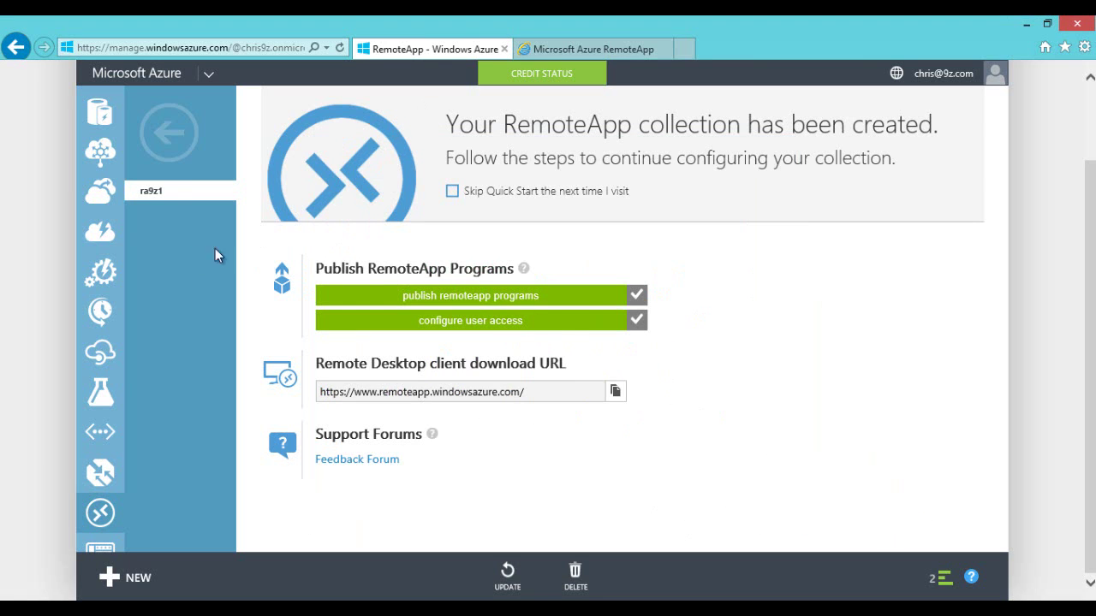
pyautogui.click(168, 152)
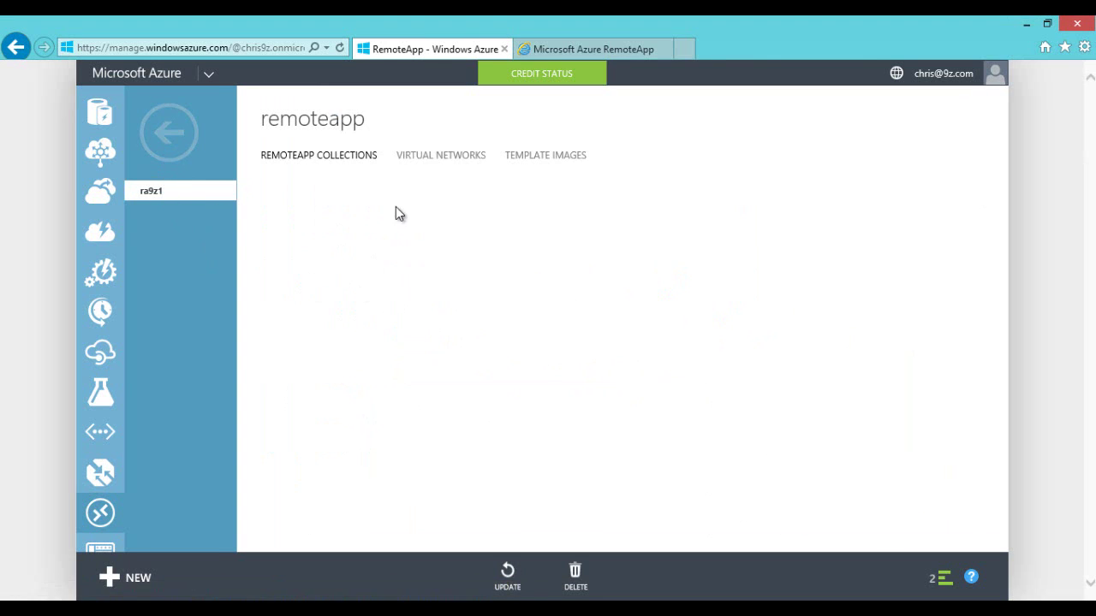
pyautogui.click(319, 232)
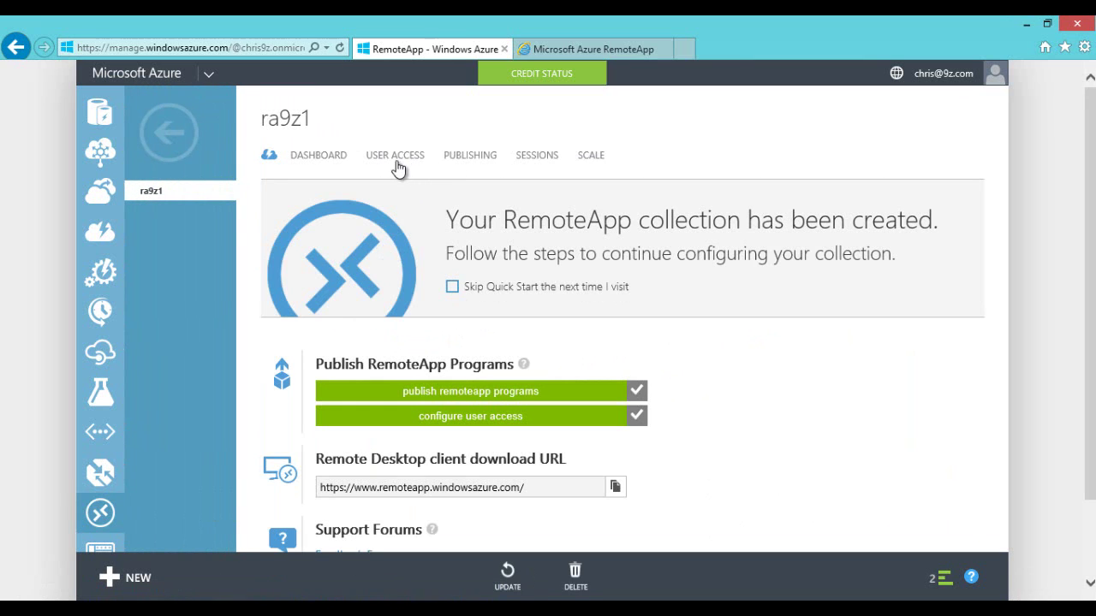
pyautogui.click(395, 155)
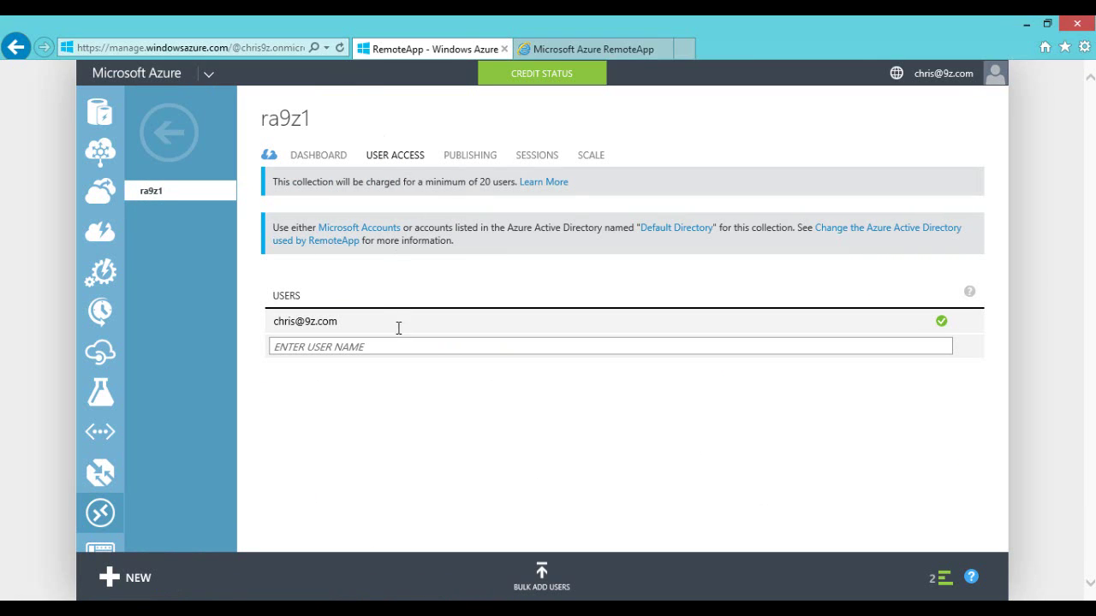
# Step: Add a new user's e-mail address to the collection's user access list
pyautogui.click(368, 347)
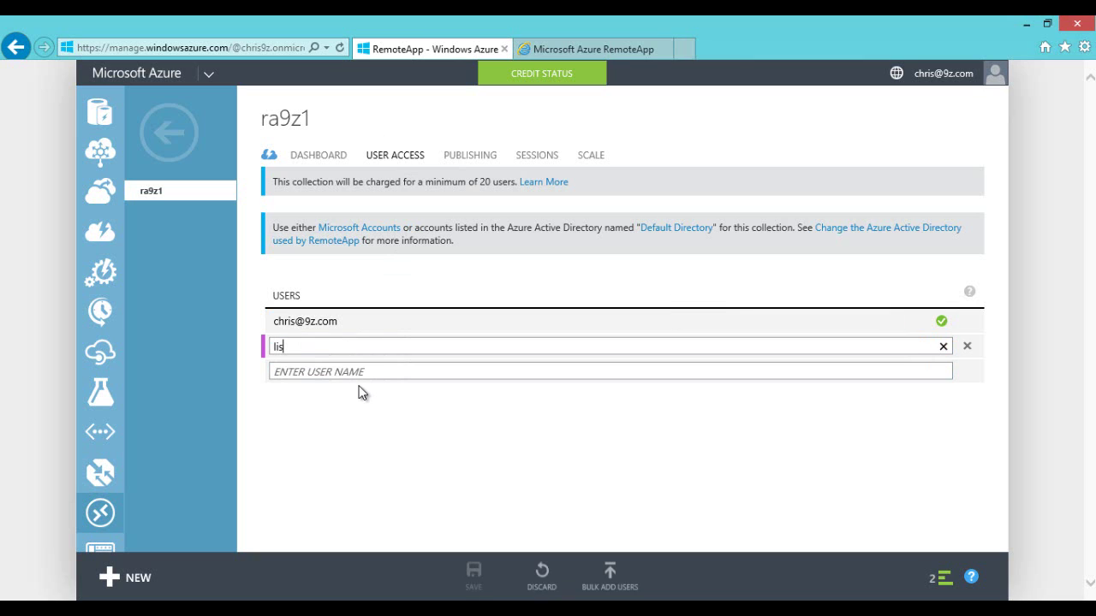
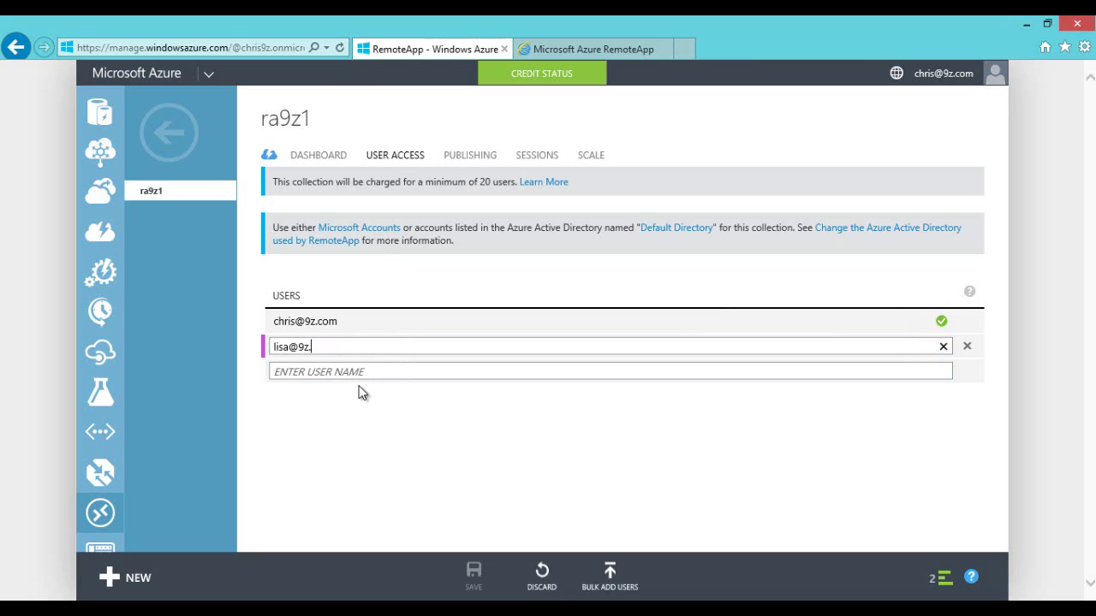
pyautogui.click(368, 371)
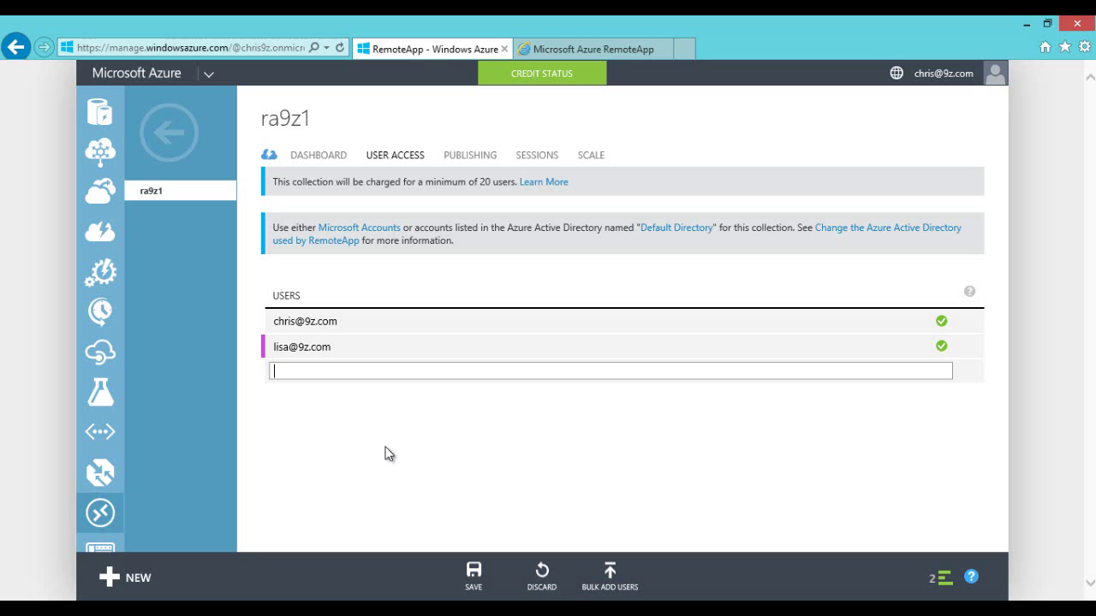
# Step: Close the bulk CSV upload dialog, add another user by e-mail, and remove the unresolved entry
pyautogui.click(610, 576)
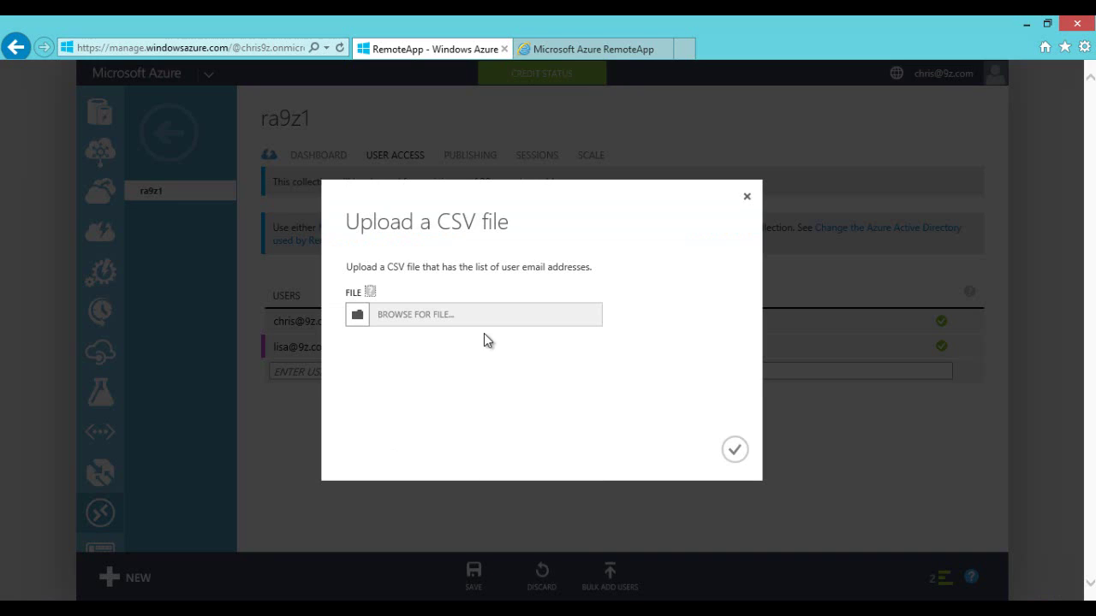
pyautogui.click(747, 196)
pyautogui.click(328, 373)
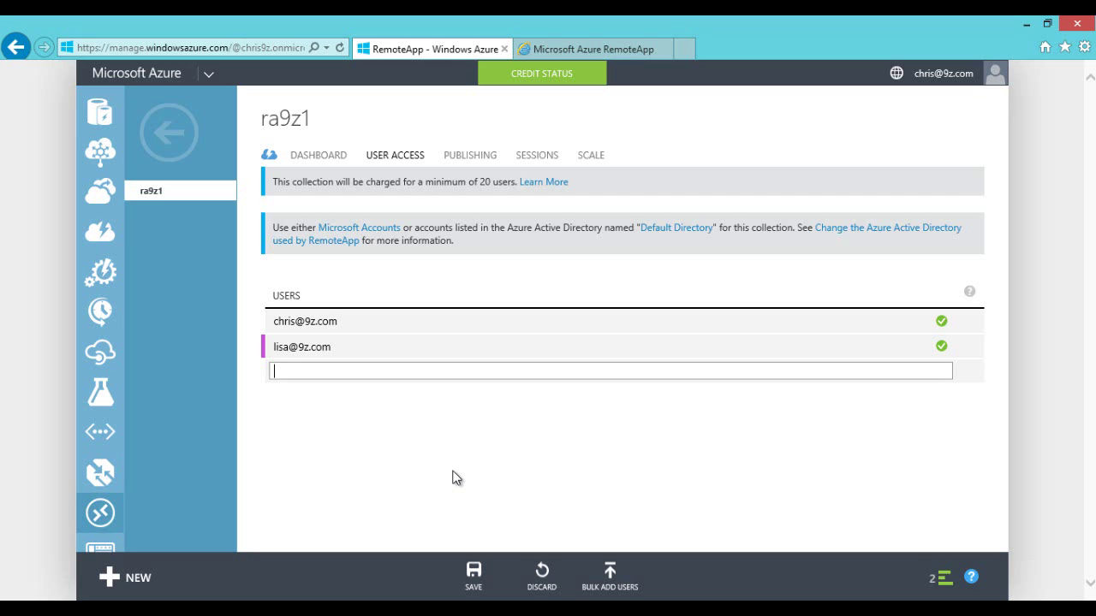
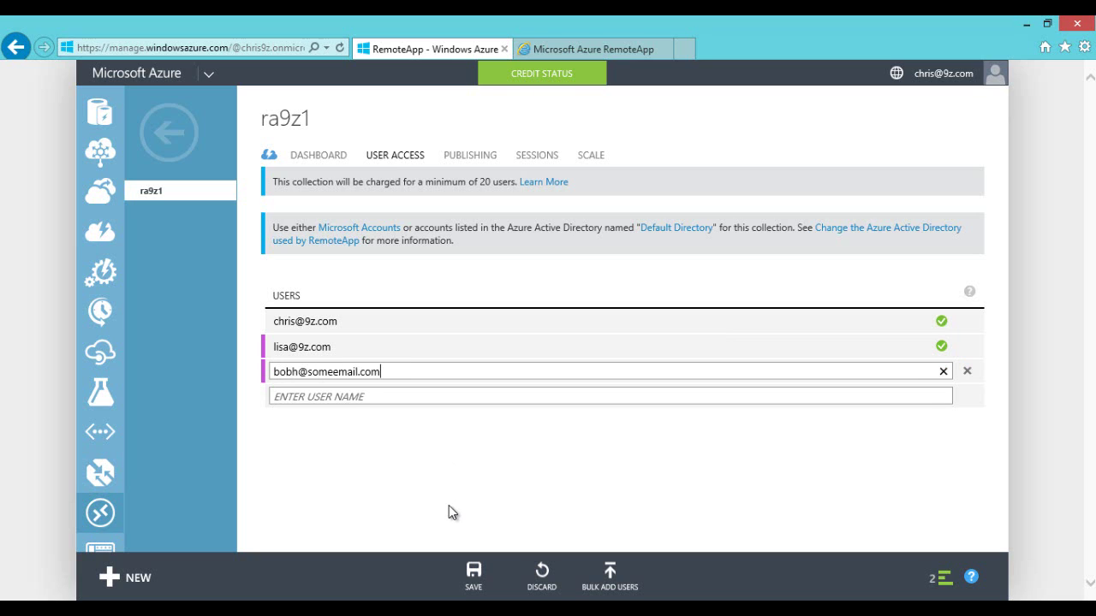
pyautogui.click(389, 403)
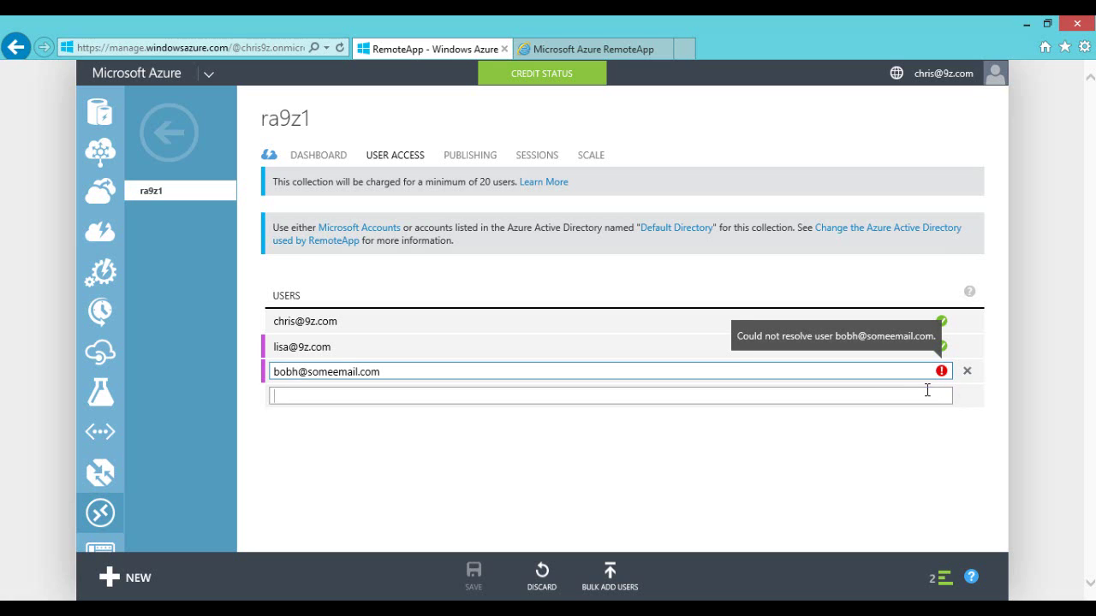
pyautogui.click(404, 376)
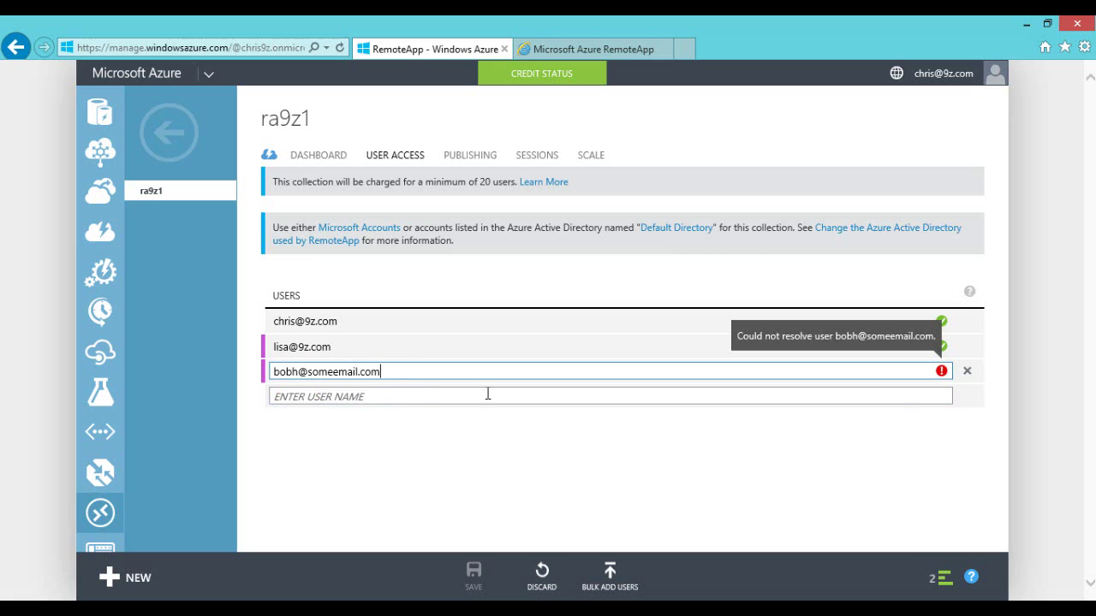
pyautogui.click(967, 370)
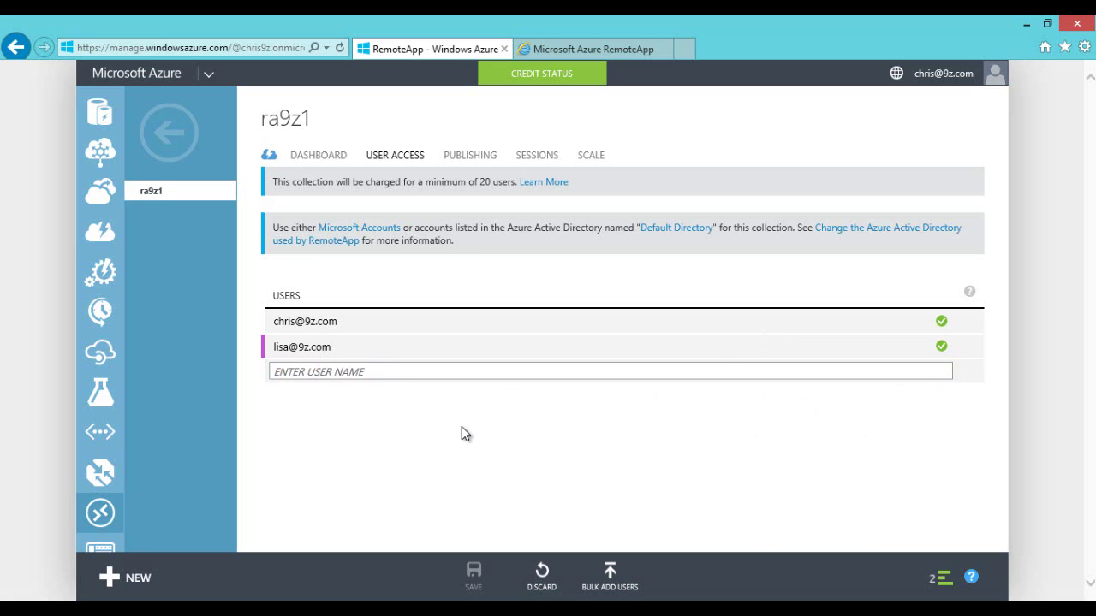
# Step: Add a third user's e-mail address, then remove that just-added entry
pyautogui.click(384, 370)
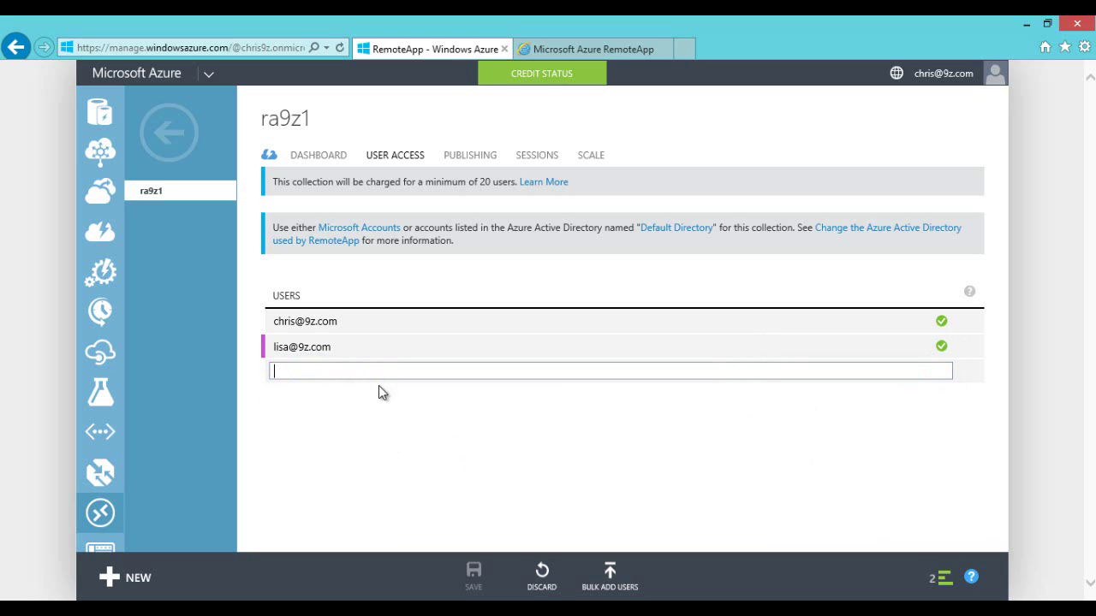
pyautogui.click(271, 366)
pyautogui.click(273, 346)
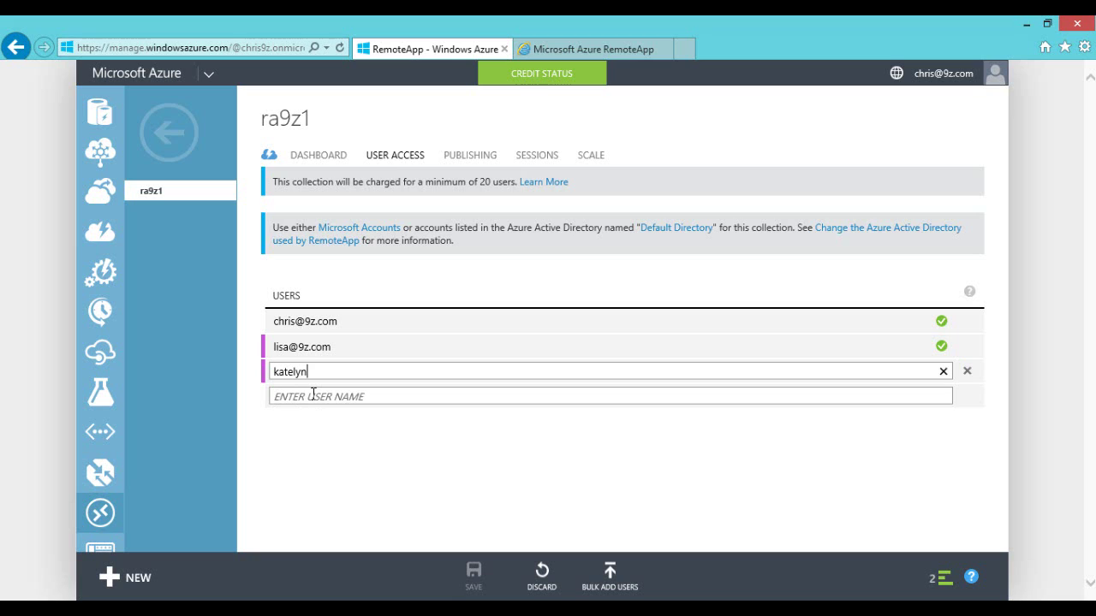
pyautogui.click(353, 396)
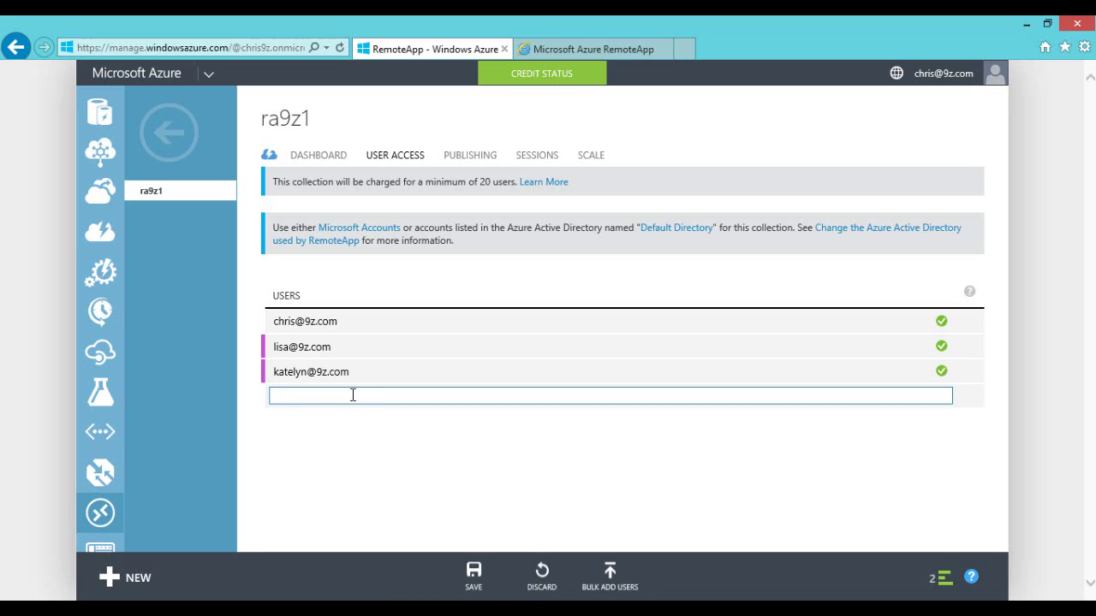
pyautogui.click(655, 372)
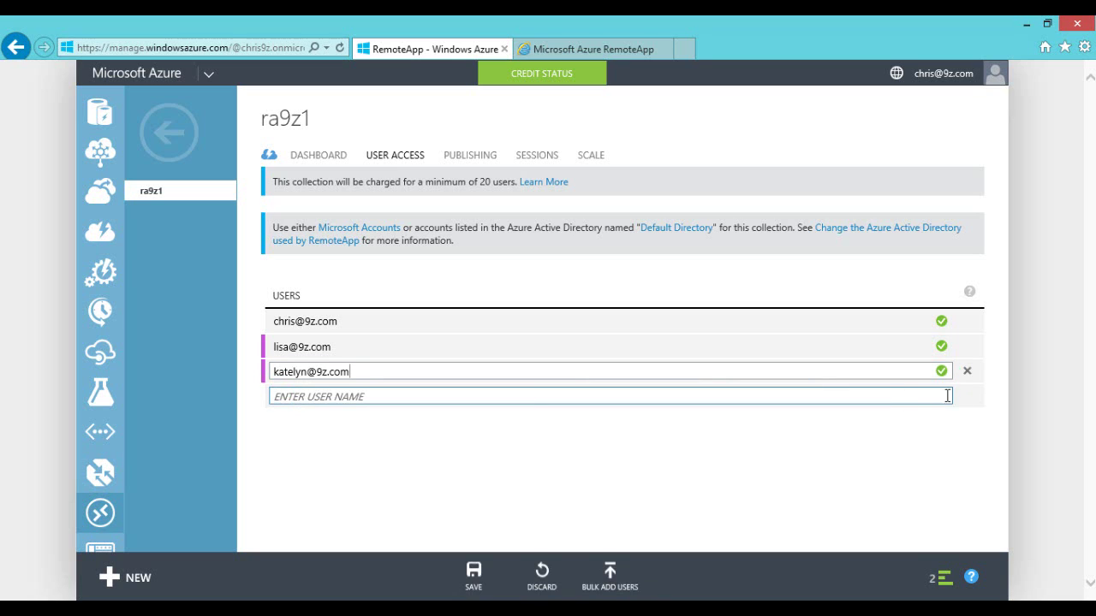
pyautogui.click(968, 371)
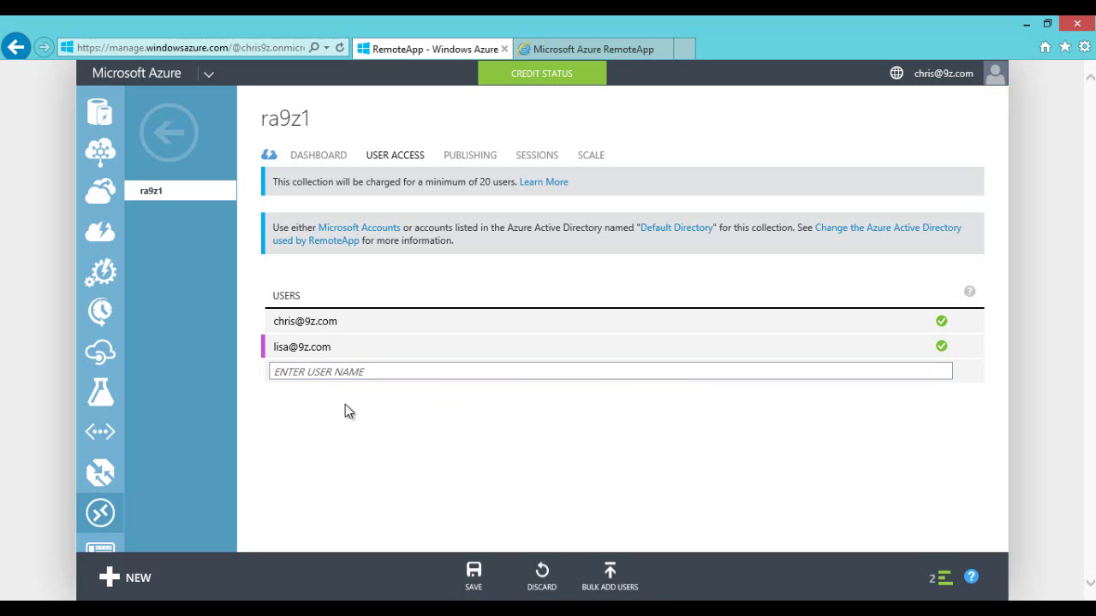
# Step: Save the user access list, collapse the operations notifications, and open the SCALE page
pyautogui.click(334, 347)
pyautogui.click(345, 321)
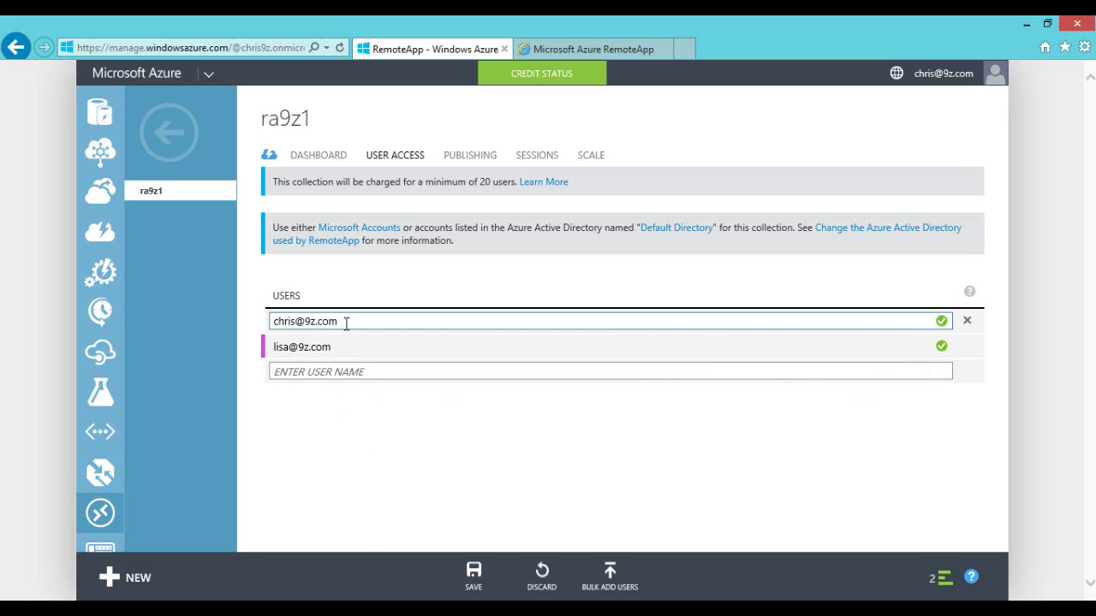
pyautogui.click(346, 350)
pyautogui.click(365, 321)
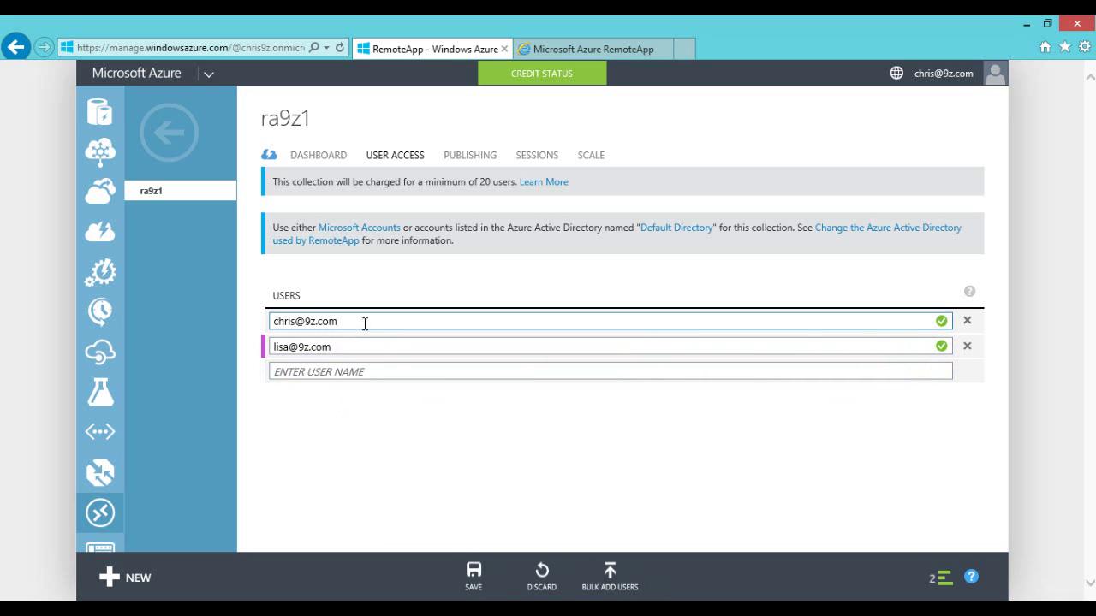
pyautogui.click(471, 575)
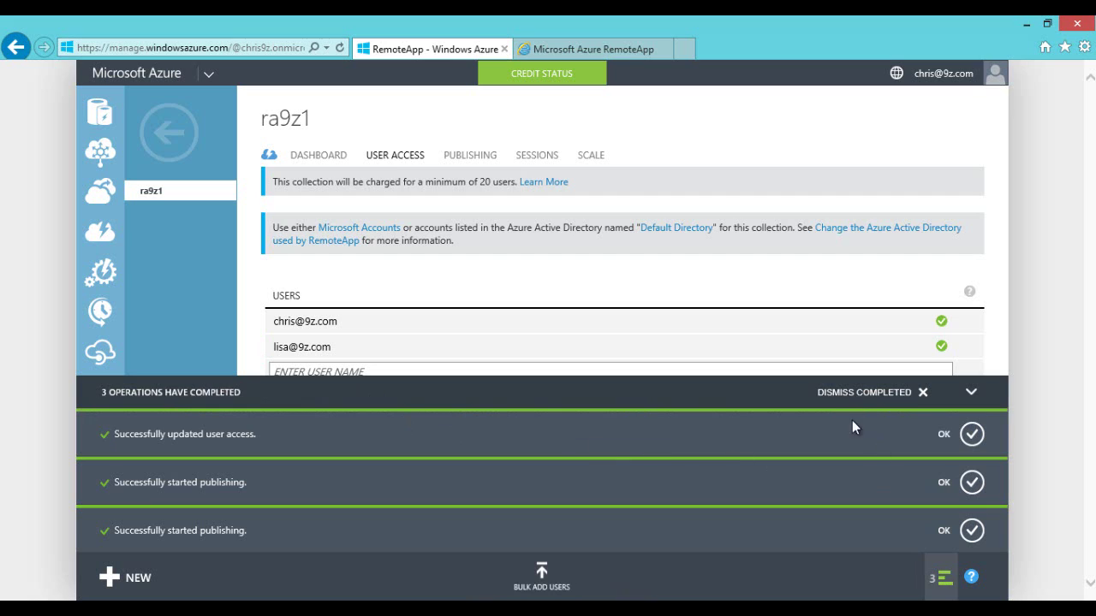
pyautogui.click(972, 403)
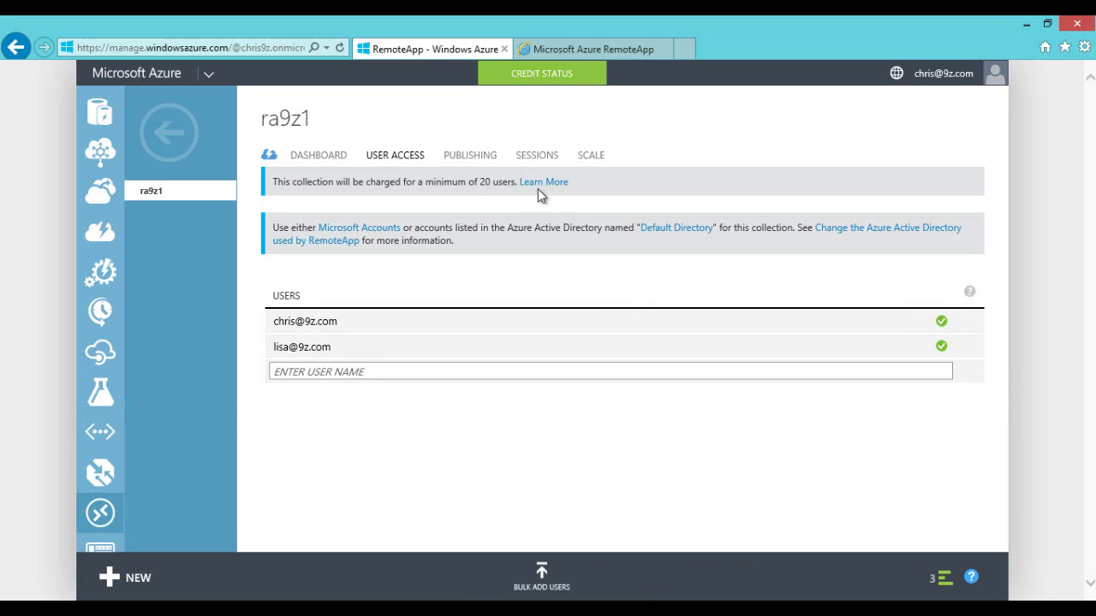
pyautogui.click(589, 155)
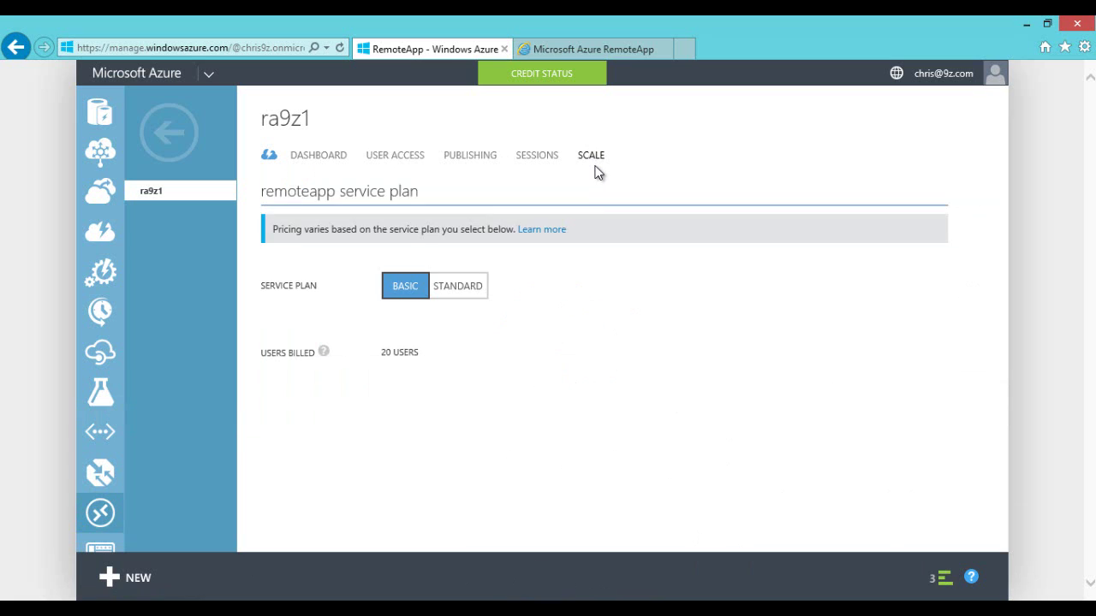
# Step: Toggle the service plan between Standard and Basic, leaving it on Basic
pyautogui.click(452, 286)
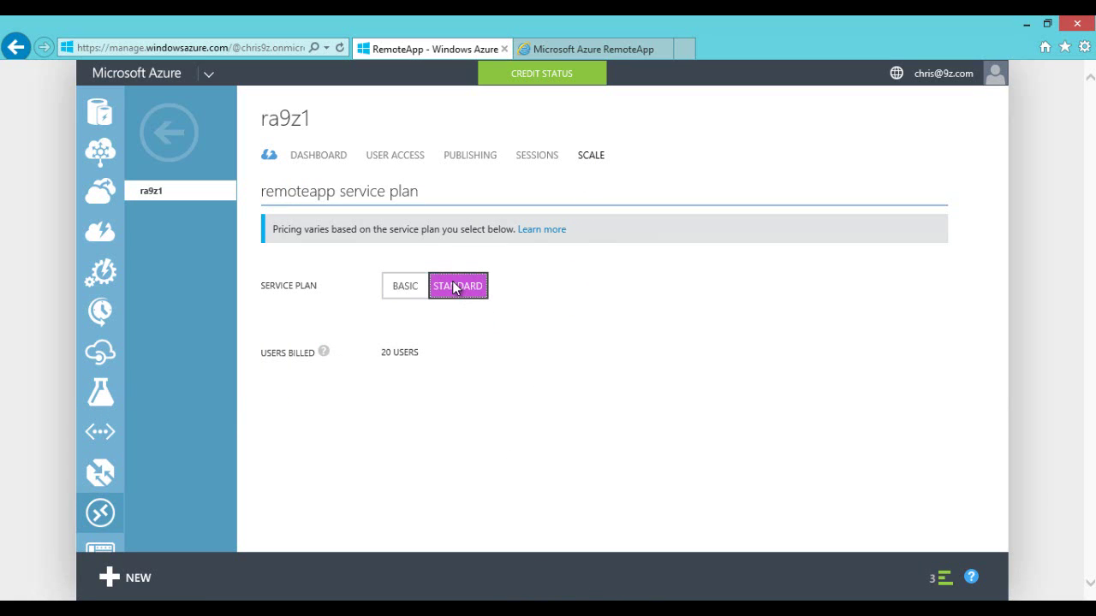
pyautogui.click(401, 291)
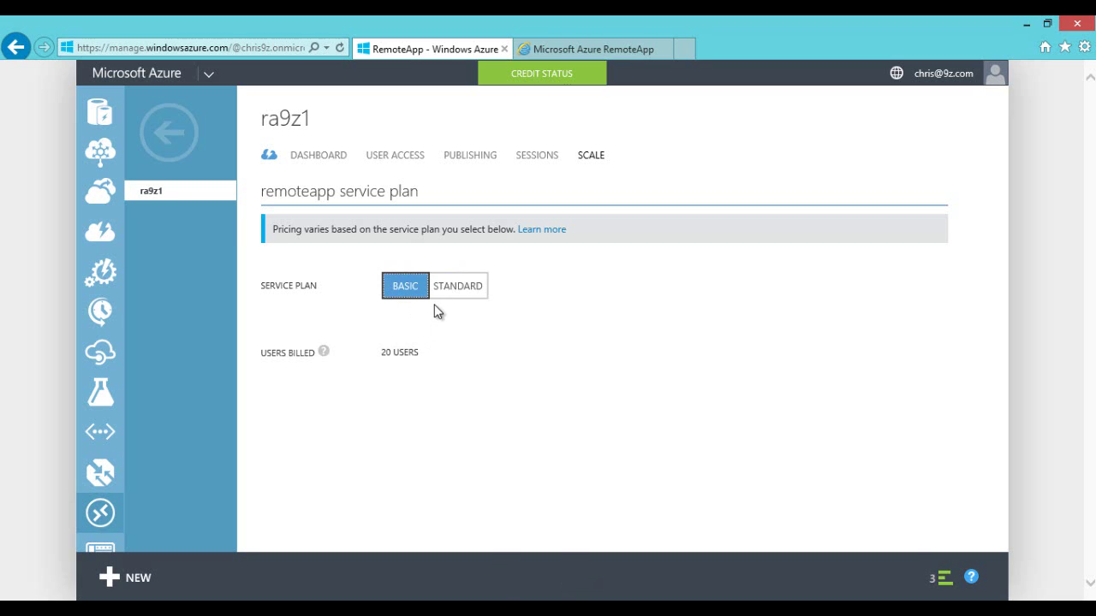
pyautogui.click(459, 291)
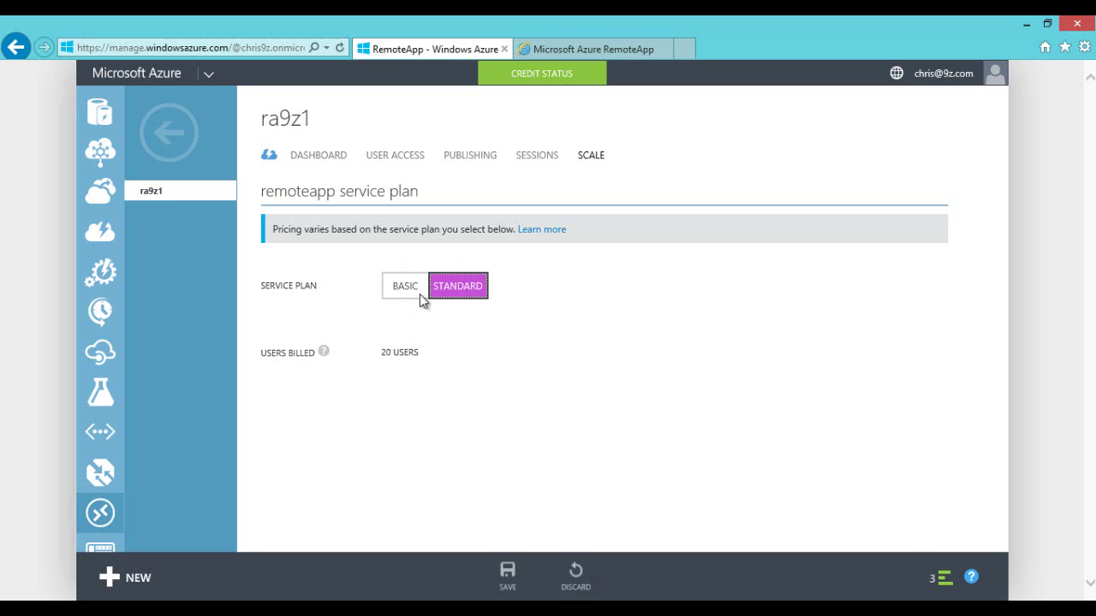
pyautogui.click(419, 293)
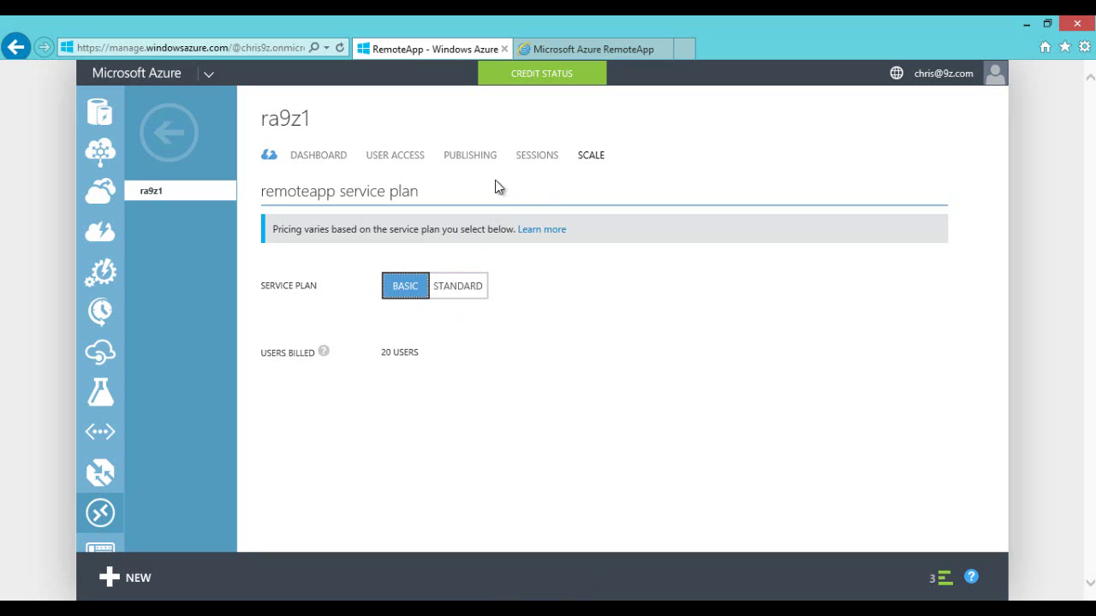
# Step: Select the active user session under SESSIONS, then show the published programs list
pyautogui.click(527, 159)
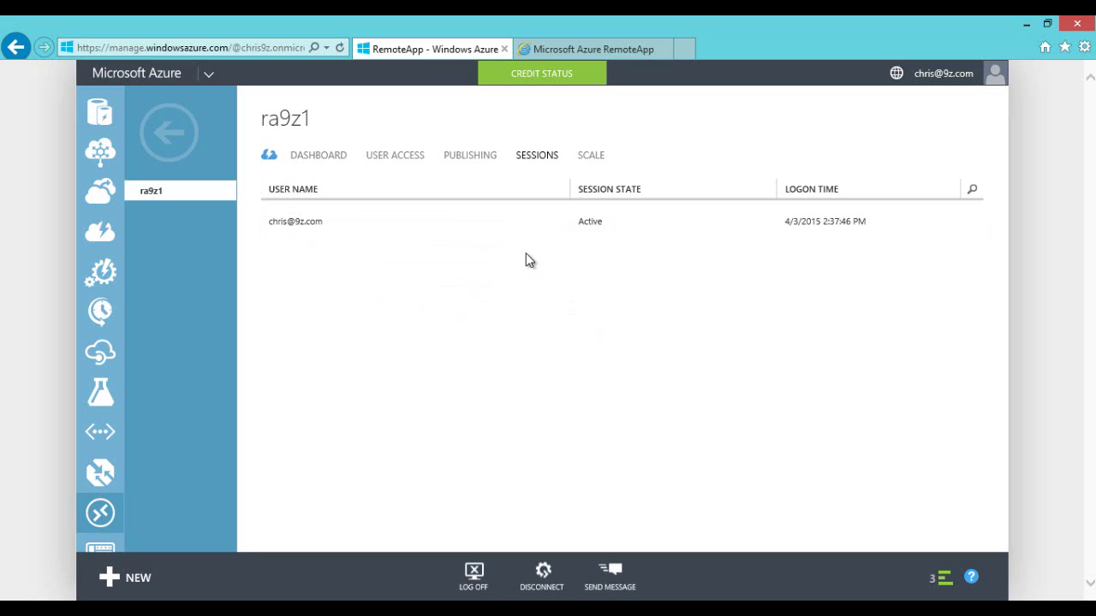
pyautogui.click(342, 222)
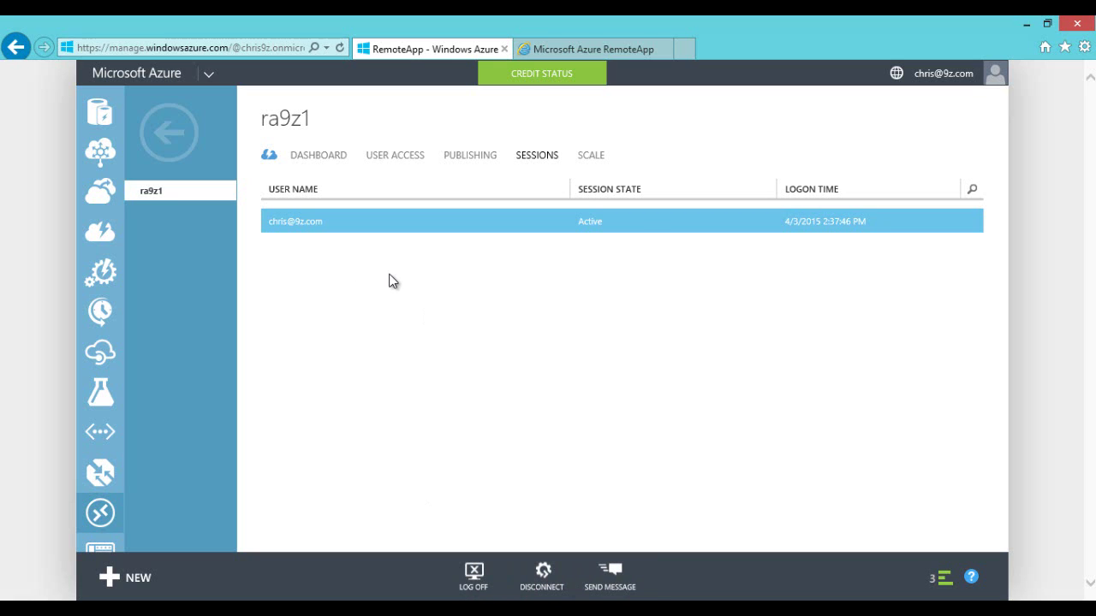
pyautogui.click(464, 160)
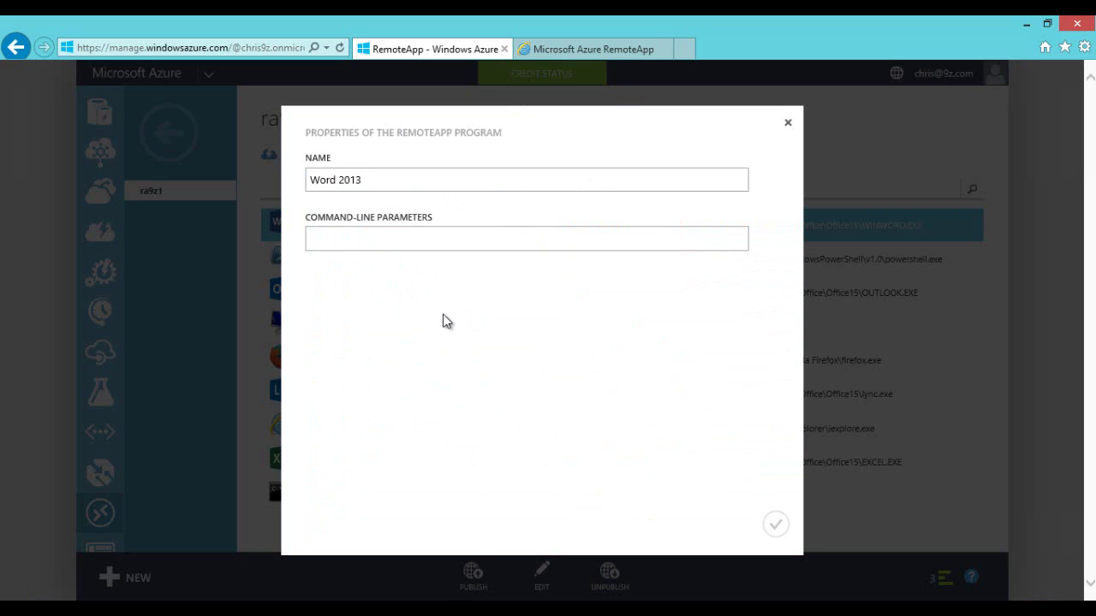
pyautogui.click(787, 123)
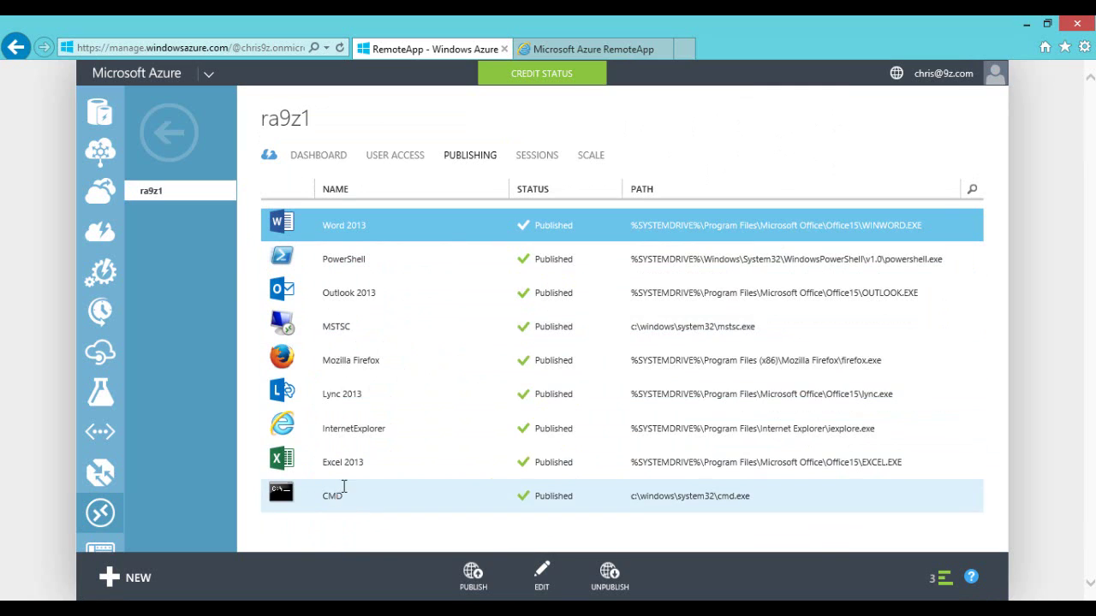
pyautogui.click(342, 492)
pyautogui.click(543, 575)
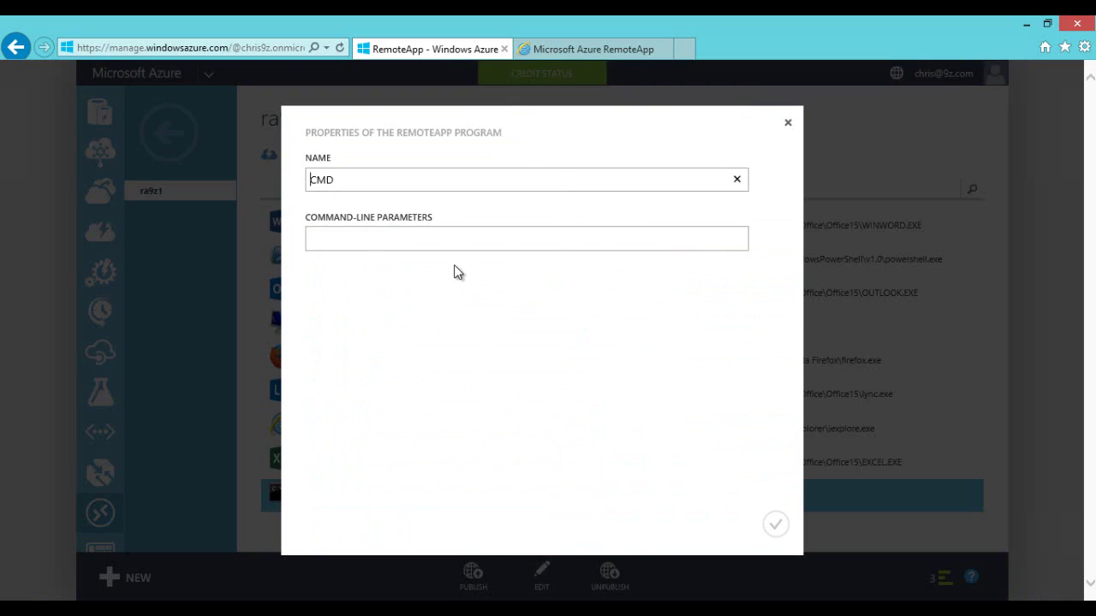
pyautogui.click(421, 237)
pyautogui.write('ping ')
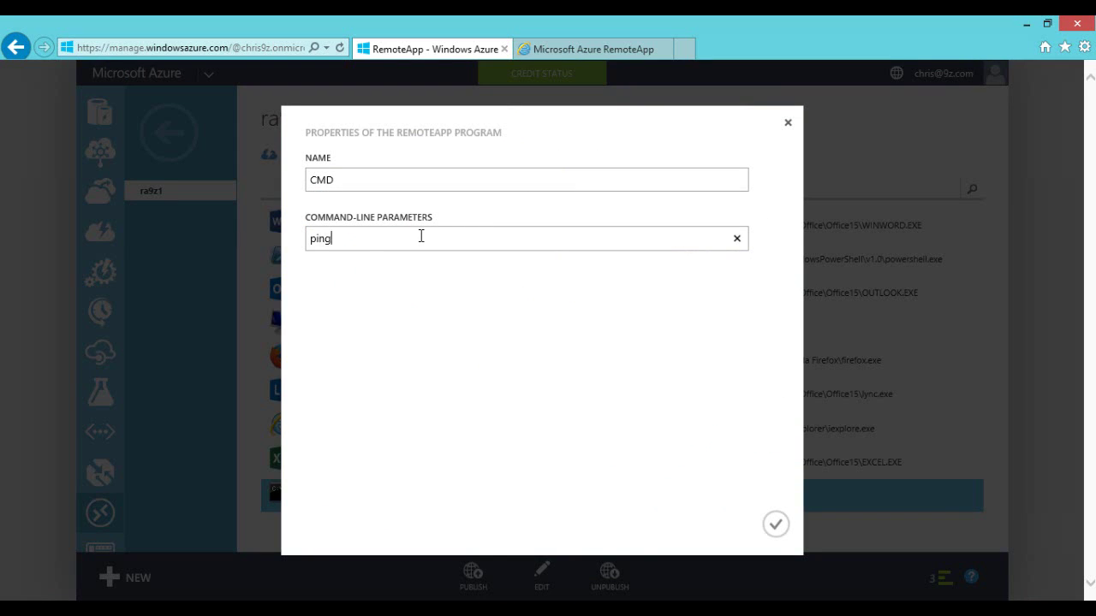
pyautogui.write('www.bing.com -t')
pyautogui.click(775, 525)
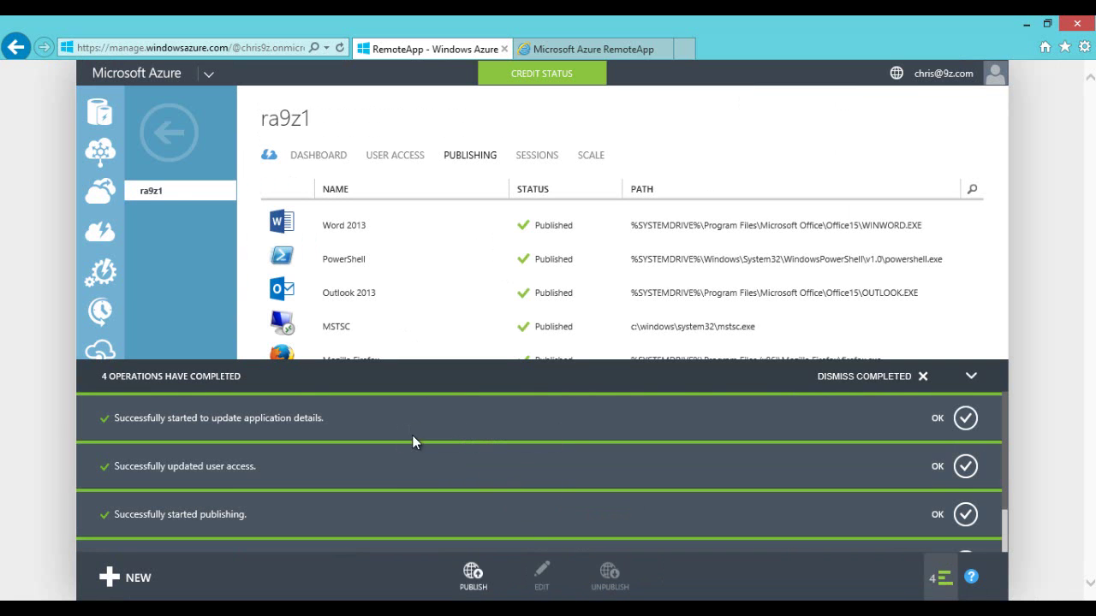
# Step: Test-launch CMD from the RemoteApp client, close it, and return to the portal
pyautogui.hotkey('alt', 'Tab')
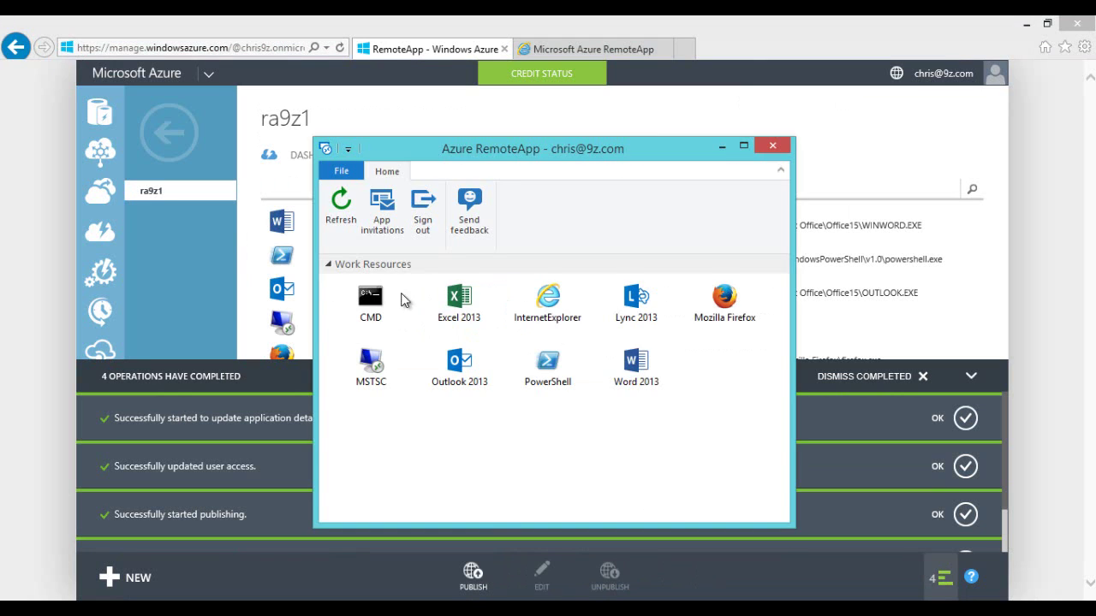
pyautogui.doubleClick(372, 295)
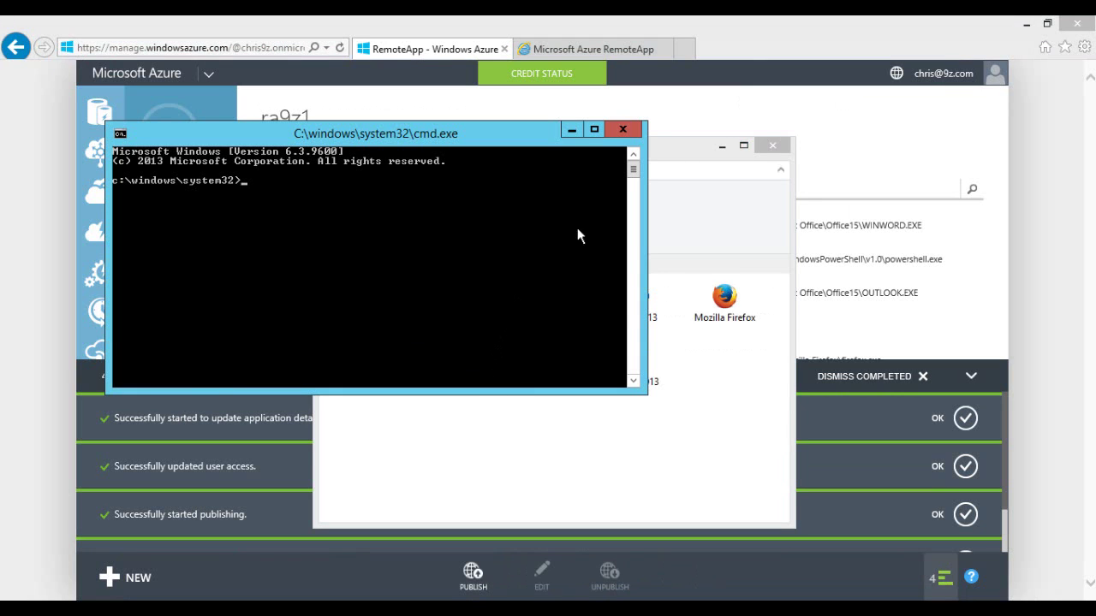
pyautogui.click(631, 132)
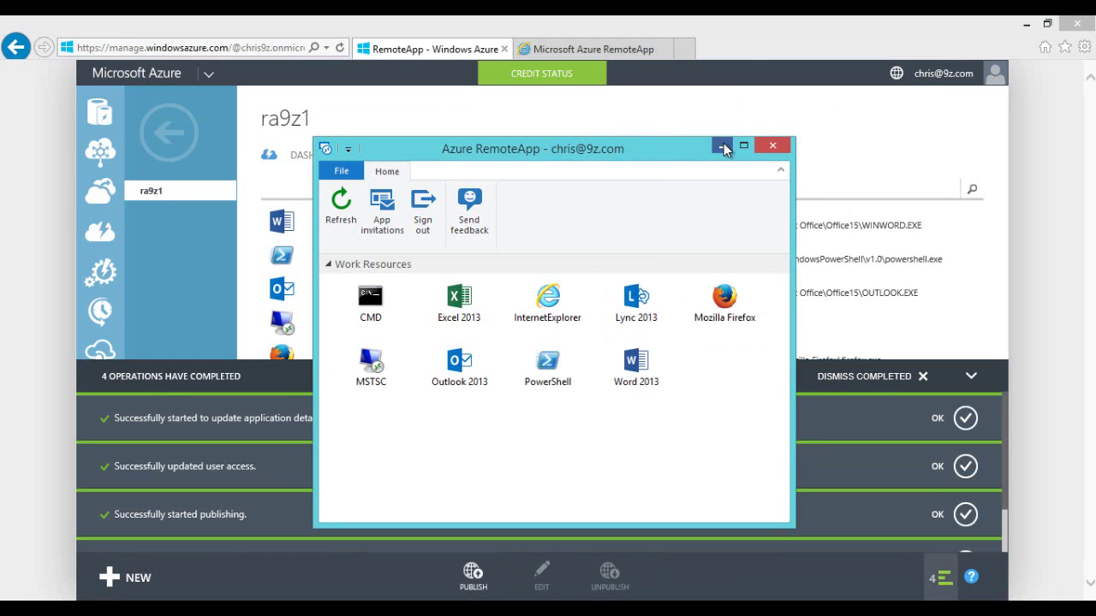
pyautogui.click(724, 147)
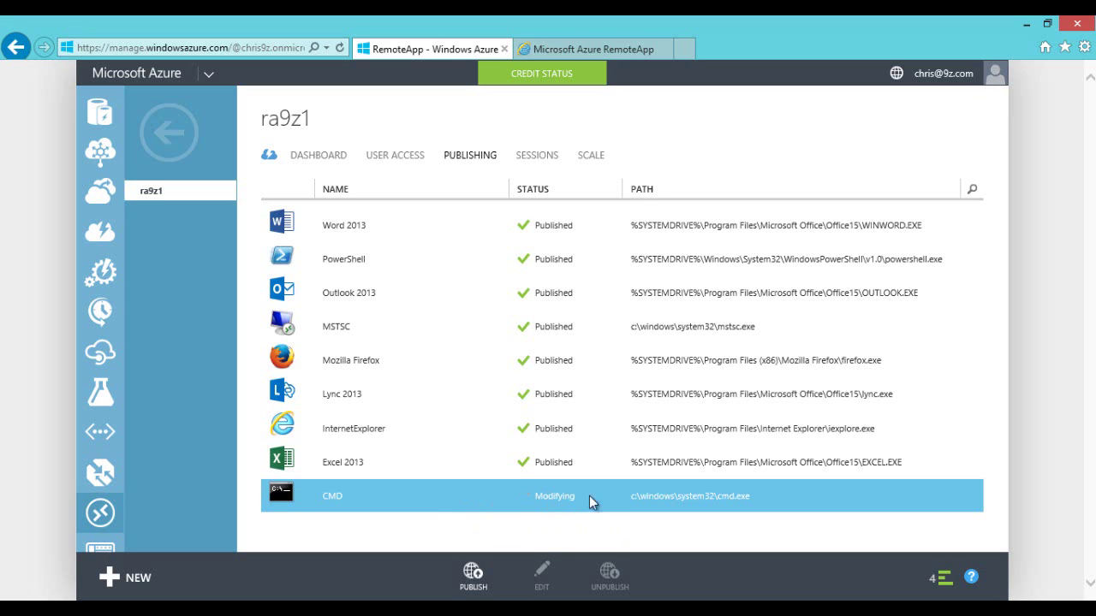
# Step: Unpublish Excel 2013 from ra9z1 and hide the completed operations list
pyautogui.click(567, 465)
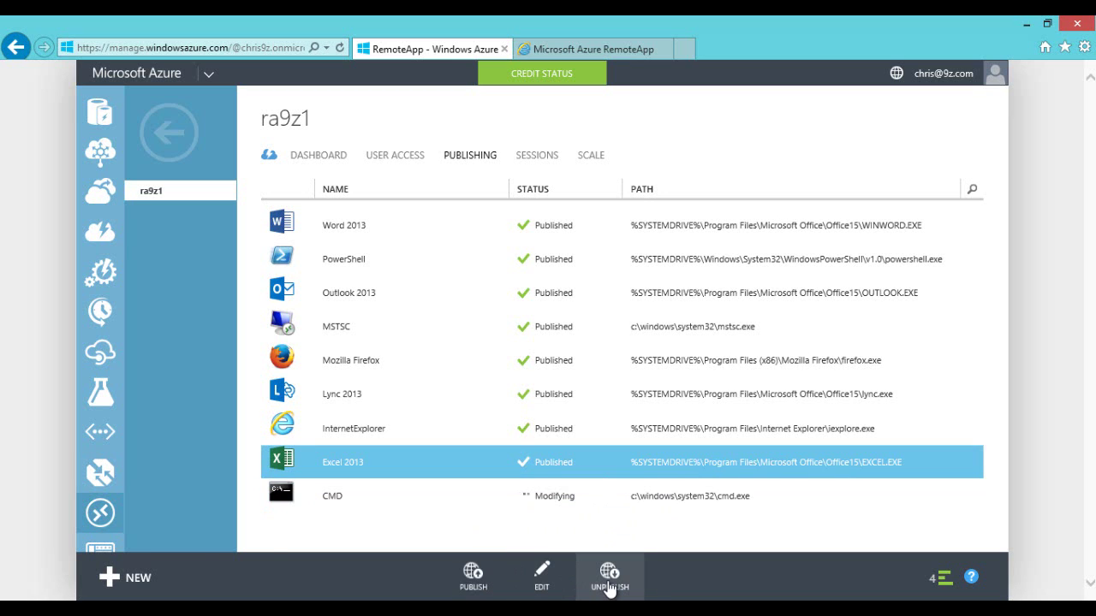
pyautogui.click(609, 577)
pyautogui.click(907, 531)
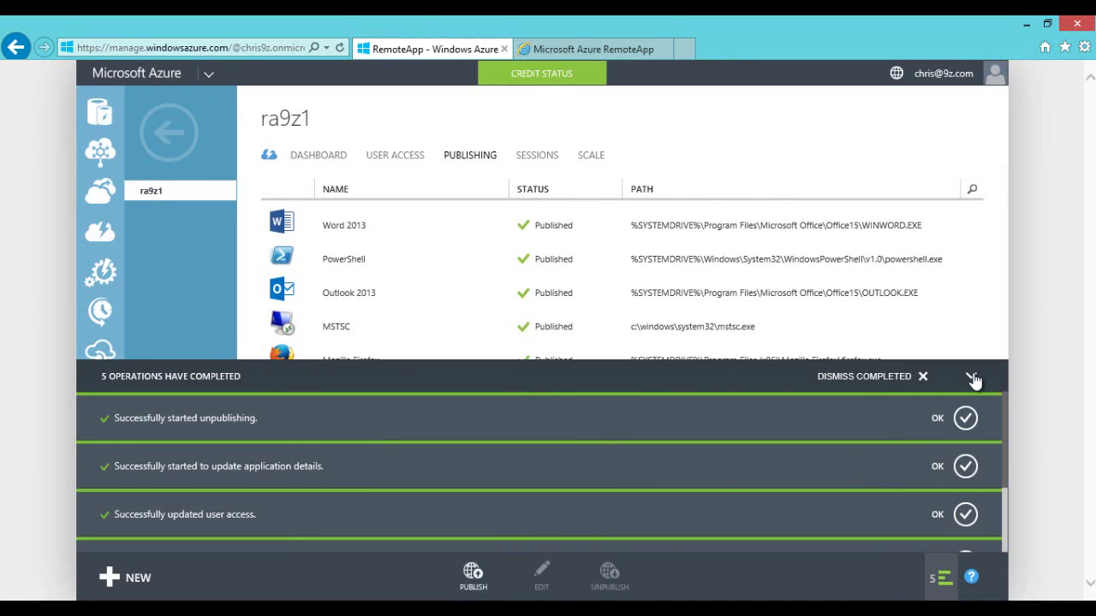
pyautogui.click(974, 377)
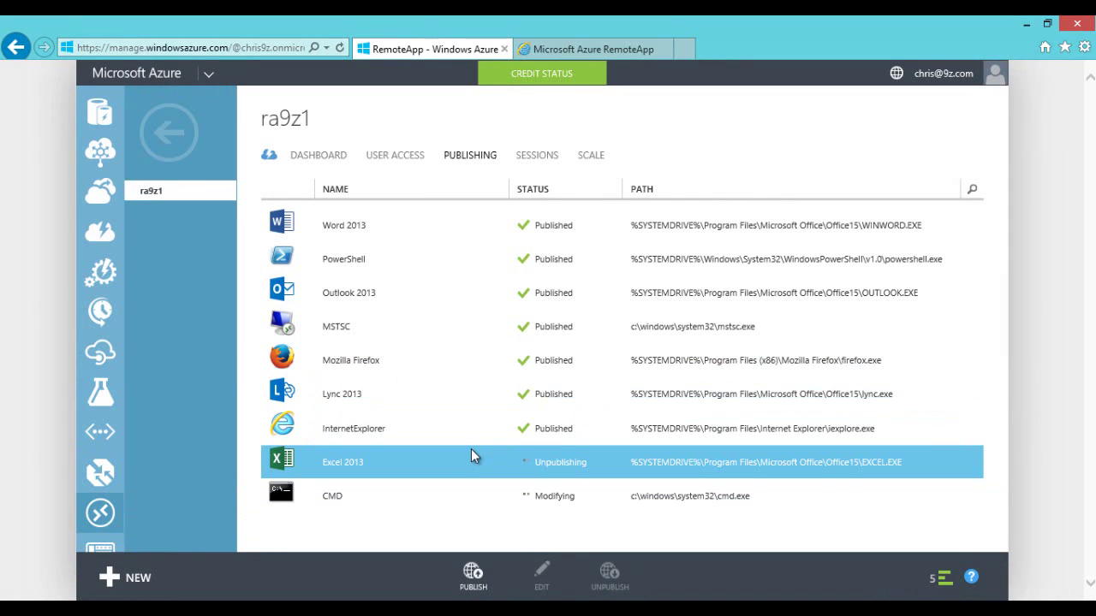
# Step: Run CMD once more through RemoteApp, close it, then open the USER ACCESS page
pyautogui.click(541, 433)
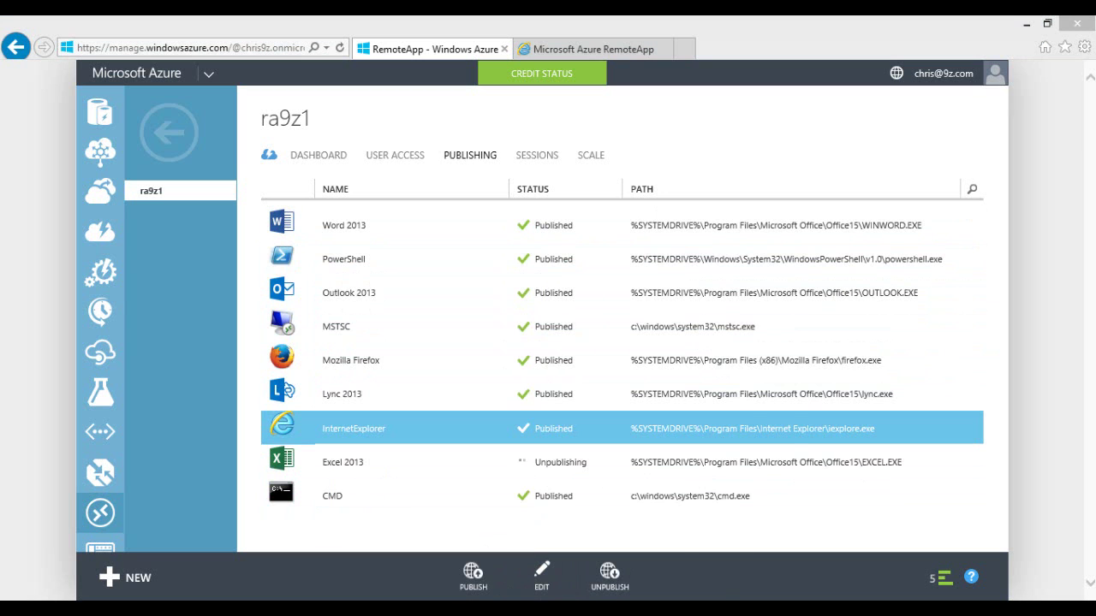
pyautogui.doubleClick(368, 299)
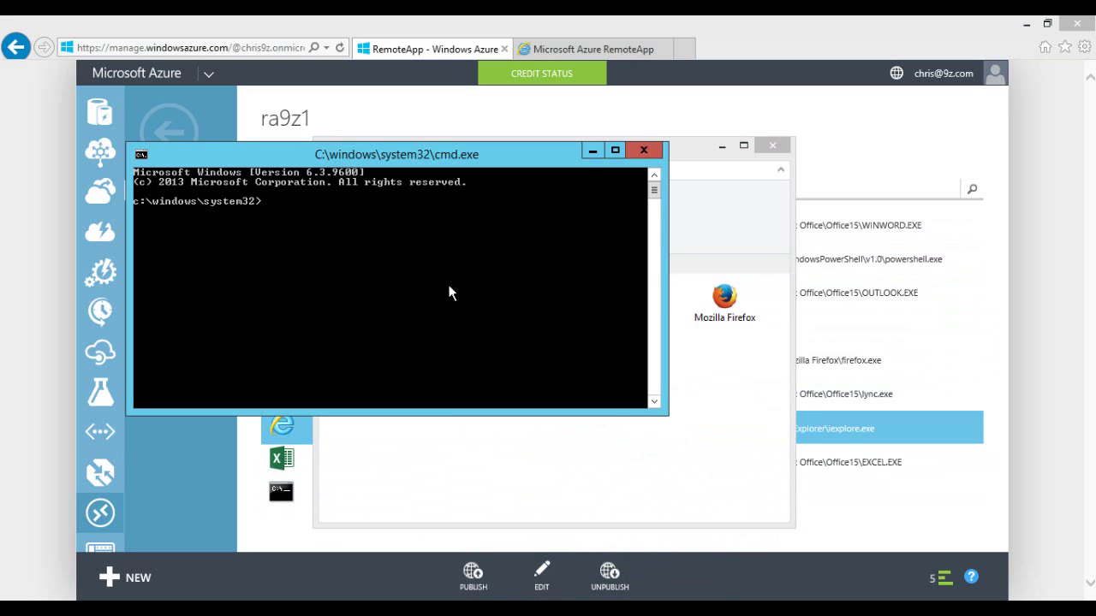
pyautogui.click(644, 150)
pyautogui.click(719, 149)
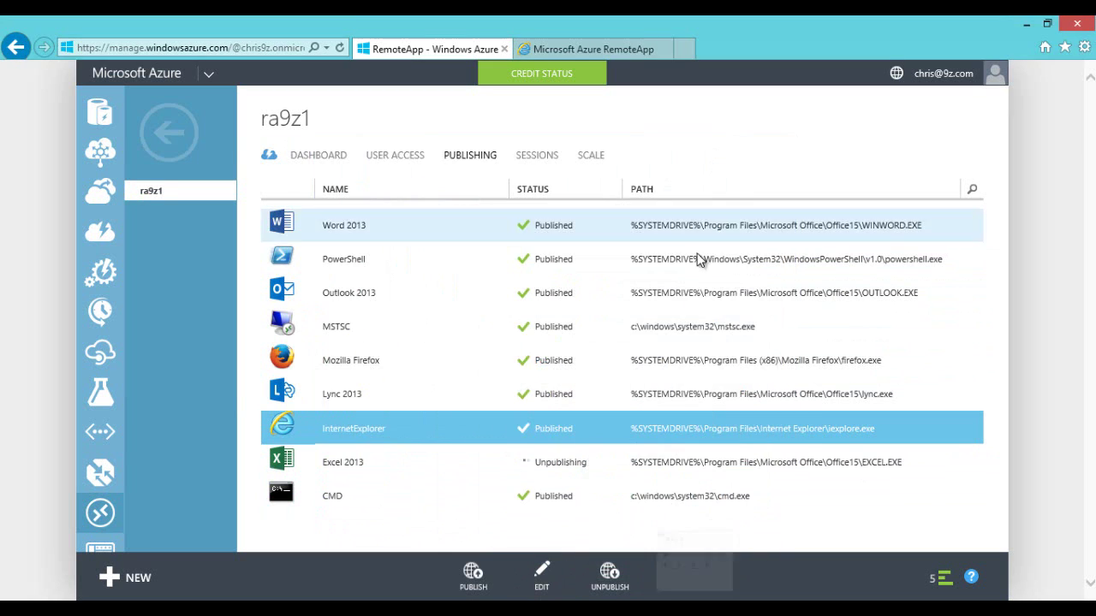
pyautogui.click(379, 161)
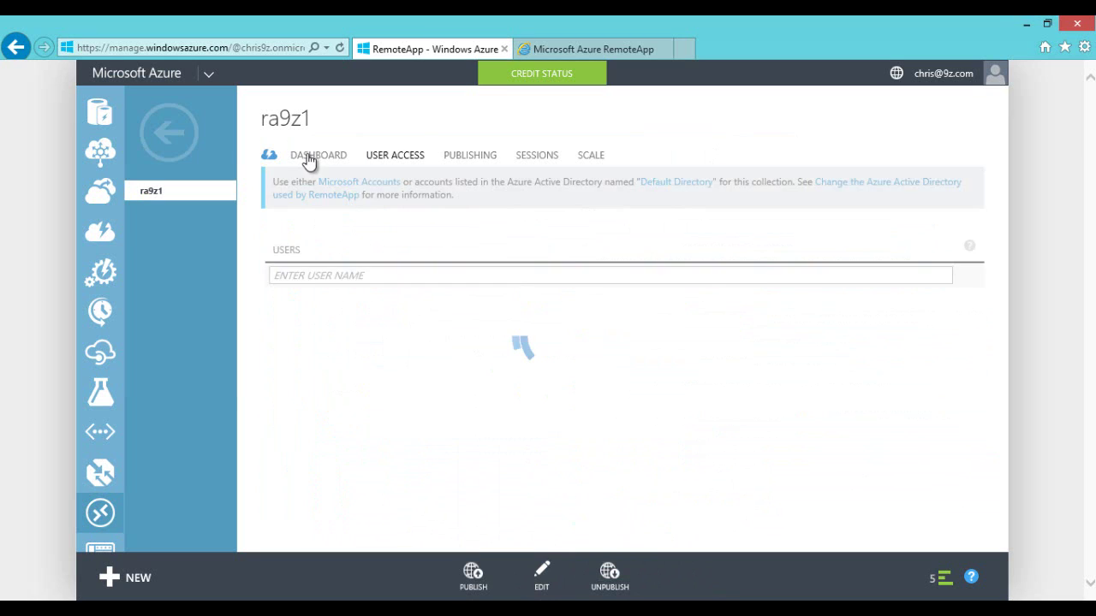
# Step: Review the ra9z1 collection's dashboard quick glance information
pyautogui.click(311, 157)
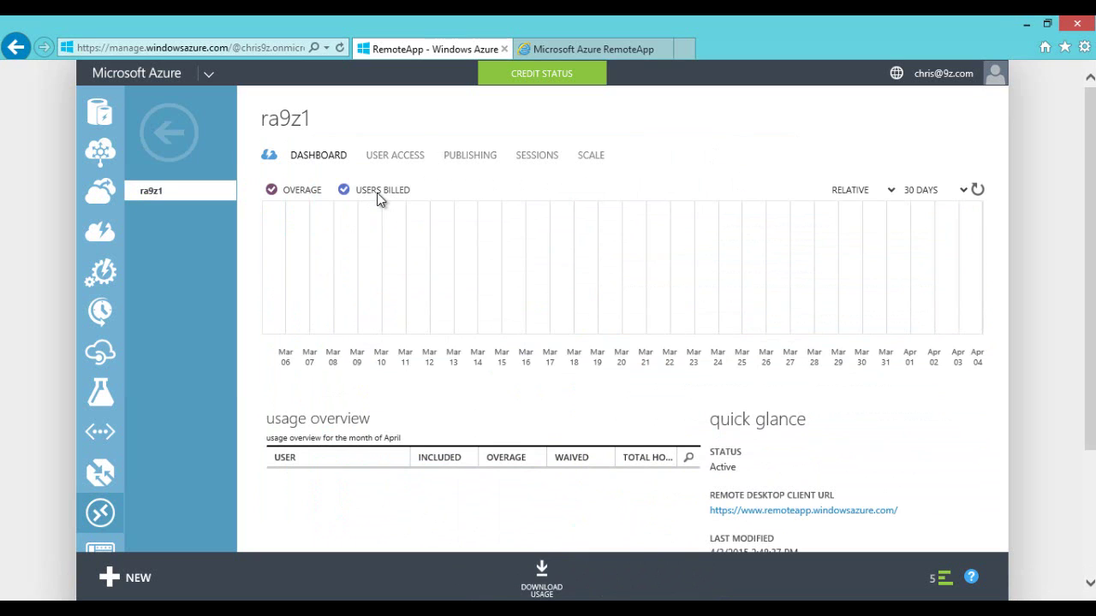
pyautogui.scroll(-2, 580, 396)
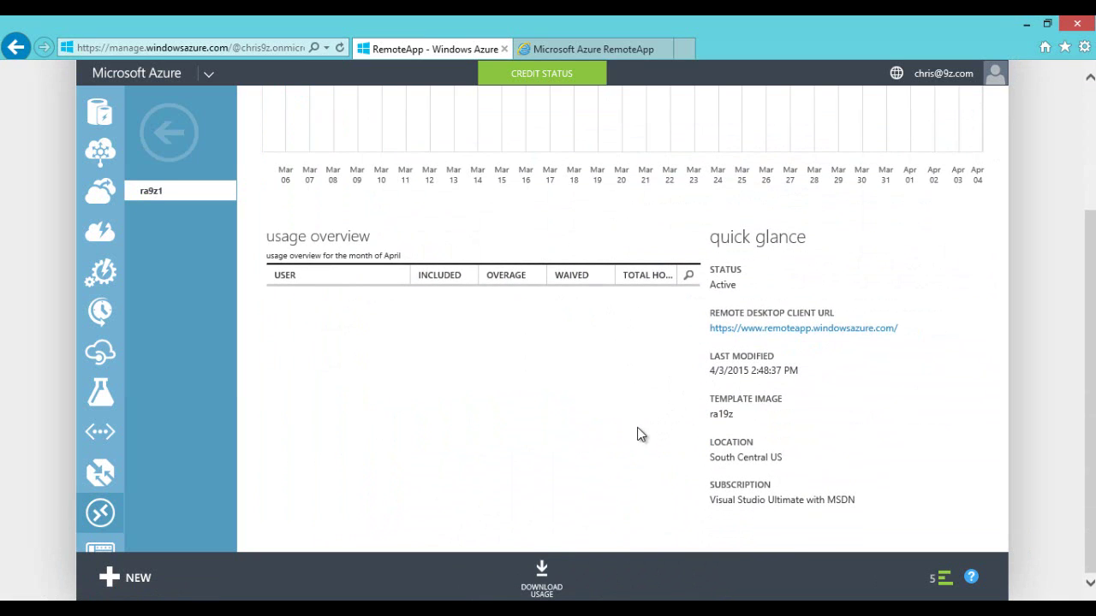
pyautogui.scroll(2, 637, 434)
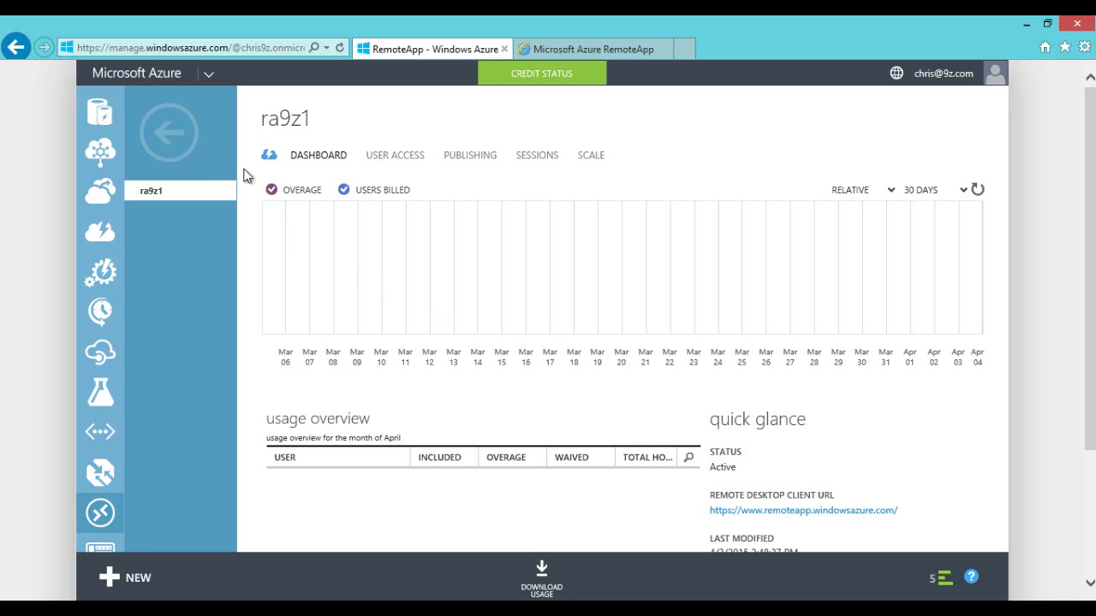
# Step: From the collections list, select ra9z1 and start a template image update
pyautogui.click(168, 133)
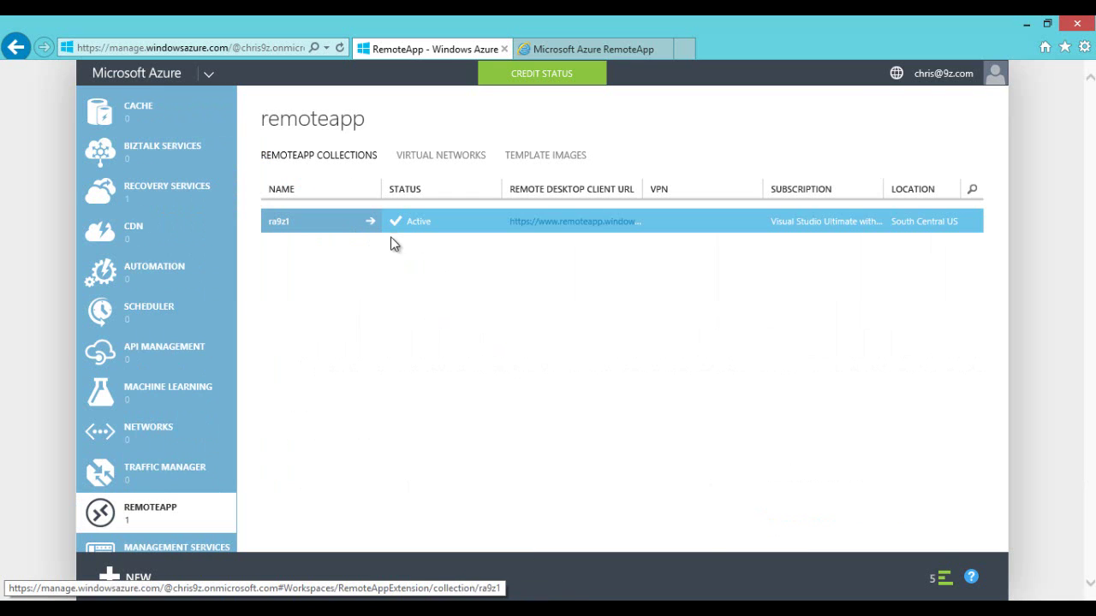
pyautogui.click(494, 228)
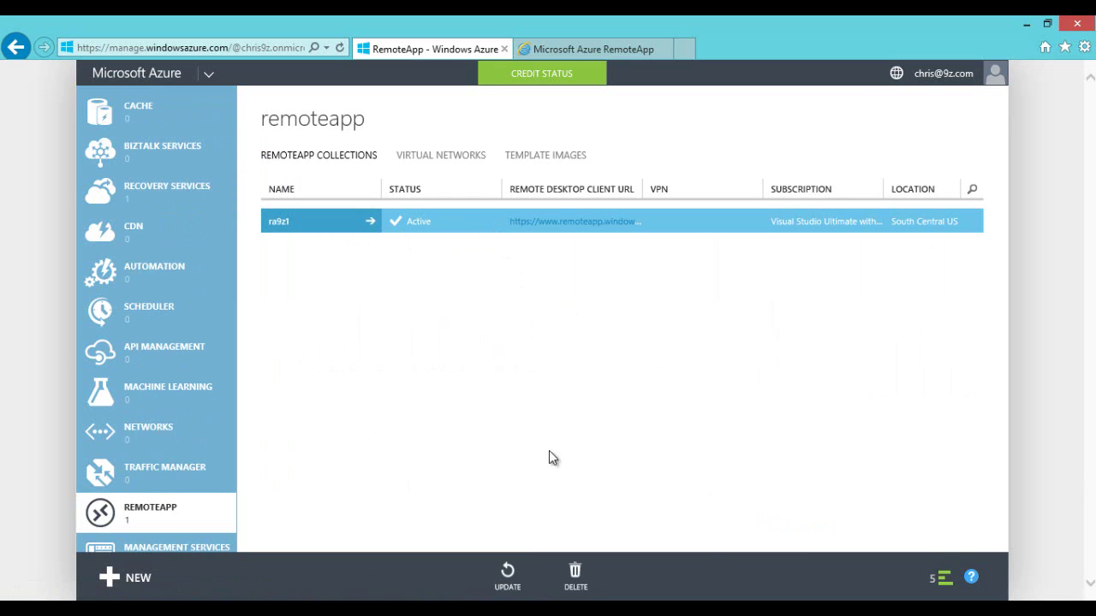
pyautogui.click(507, 578)
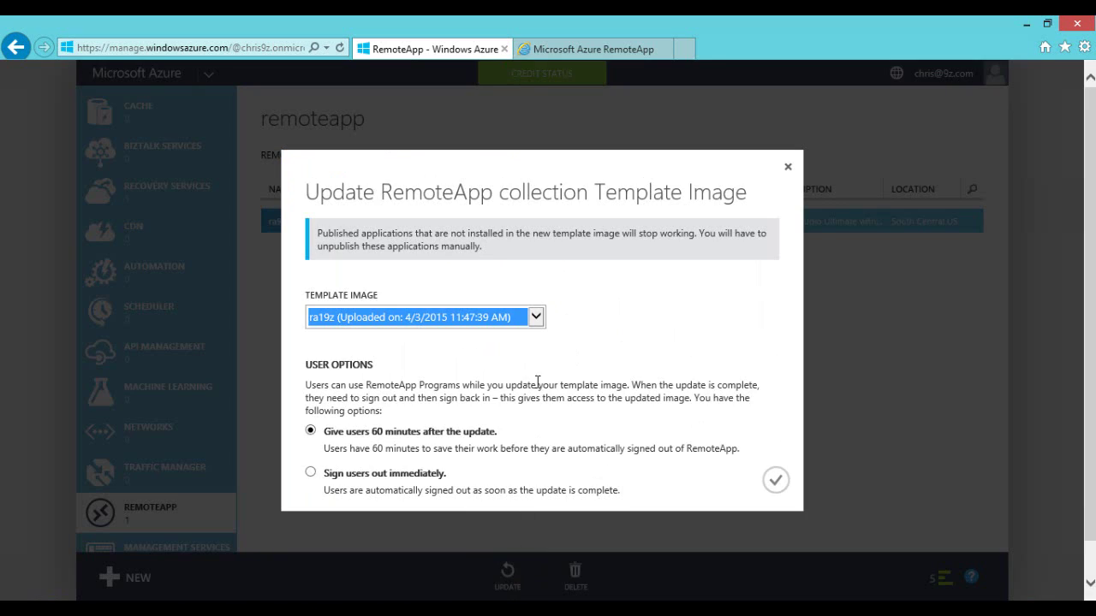
# Step: Check the template image choices, keep ra19z, and close the update dialog without applying
pyautogui.click(535, 318)
pyautogui.click(539, 334)
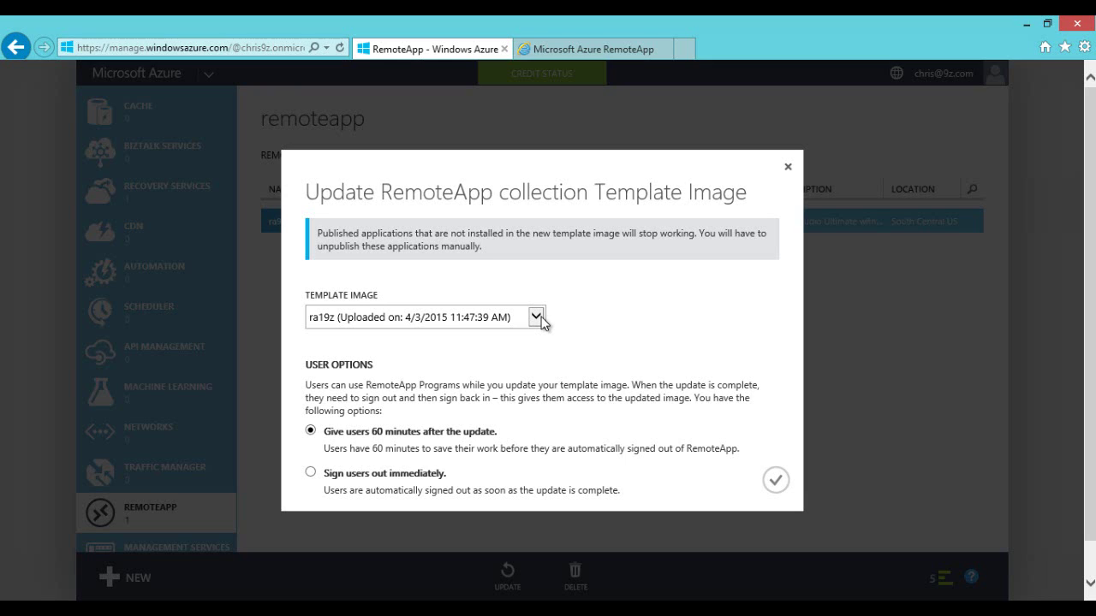
pyautogui.click(788, 167)
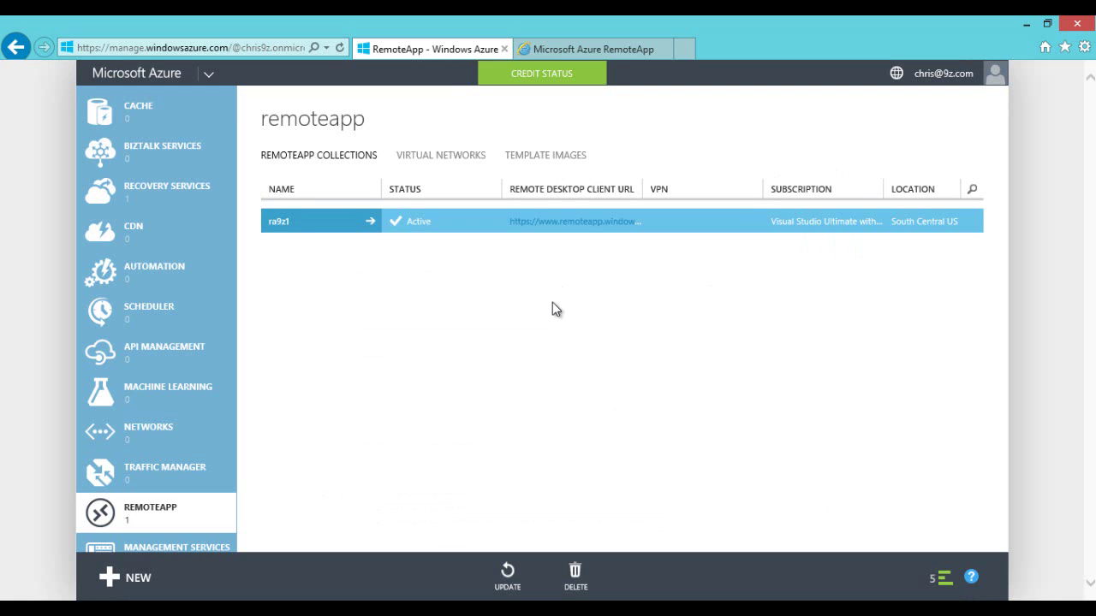
pyautogui.click(318, 248)
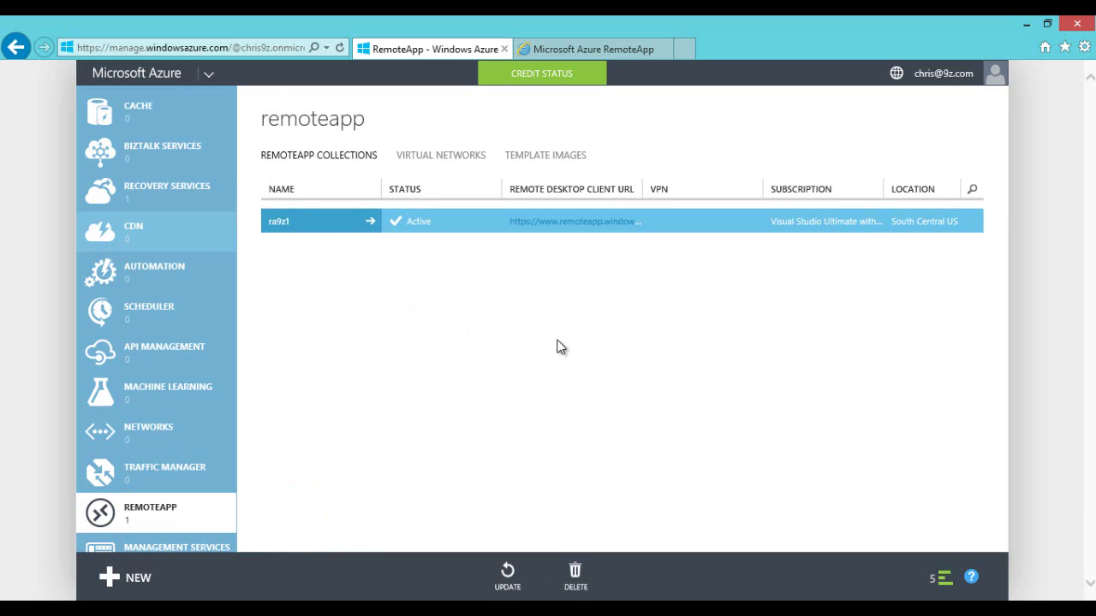
pyautogui.click(524, 159)
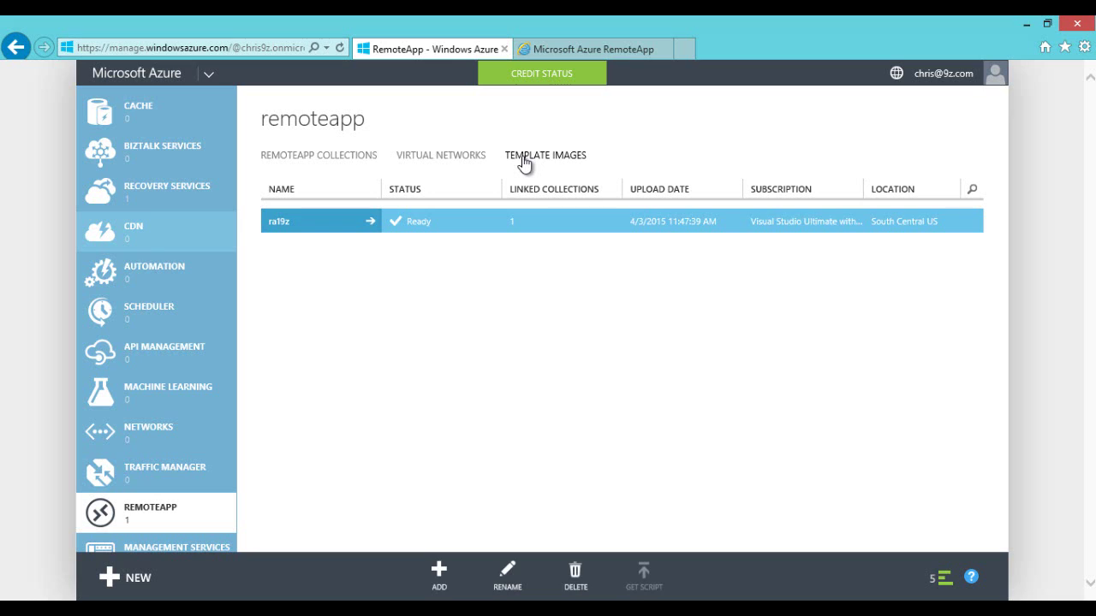
pyautogui.click(433, 161)
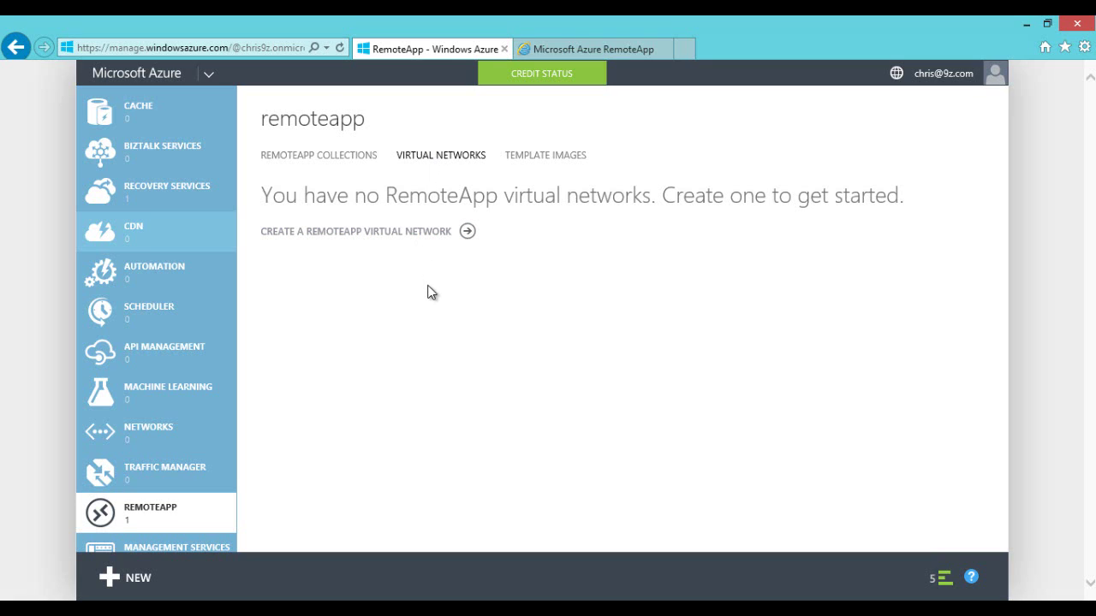
pyautogui.click(314, 156)
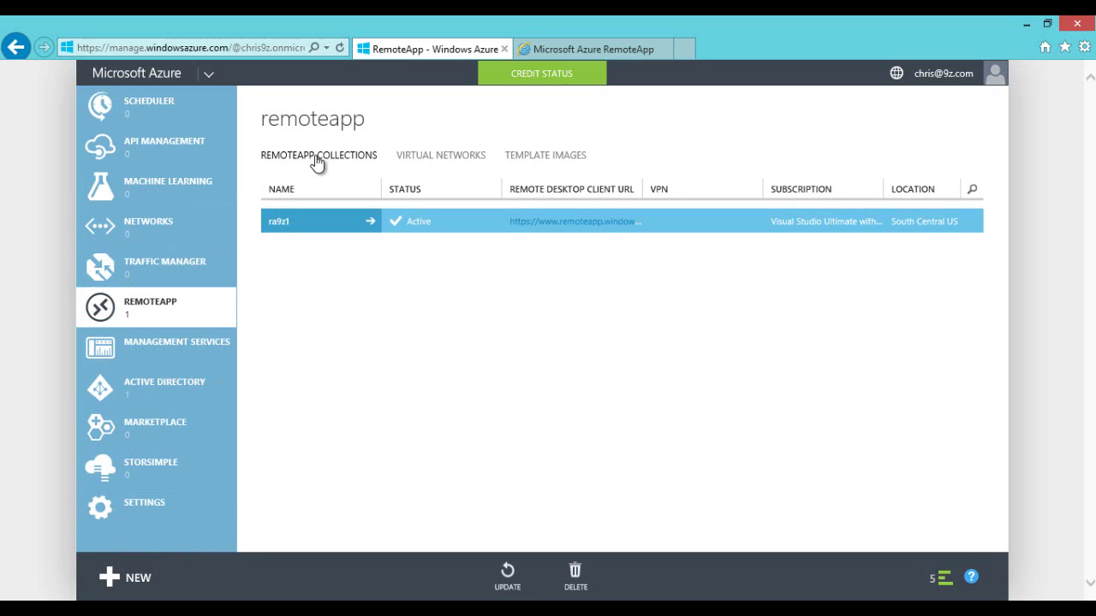